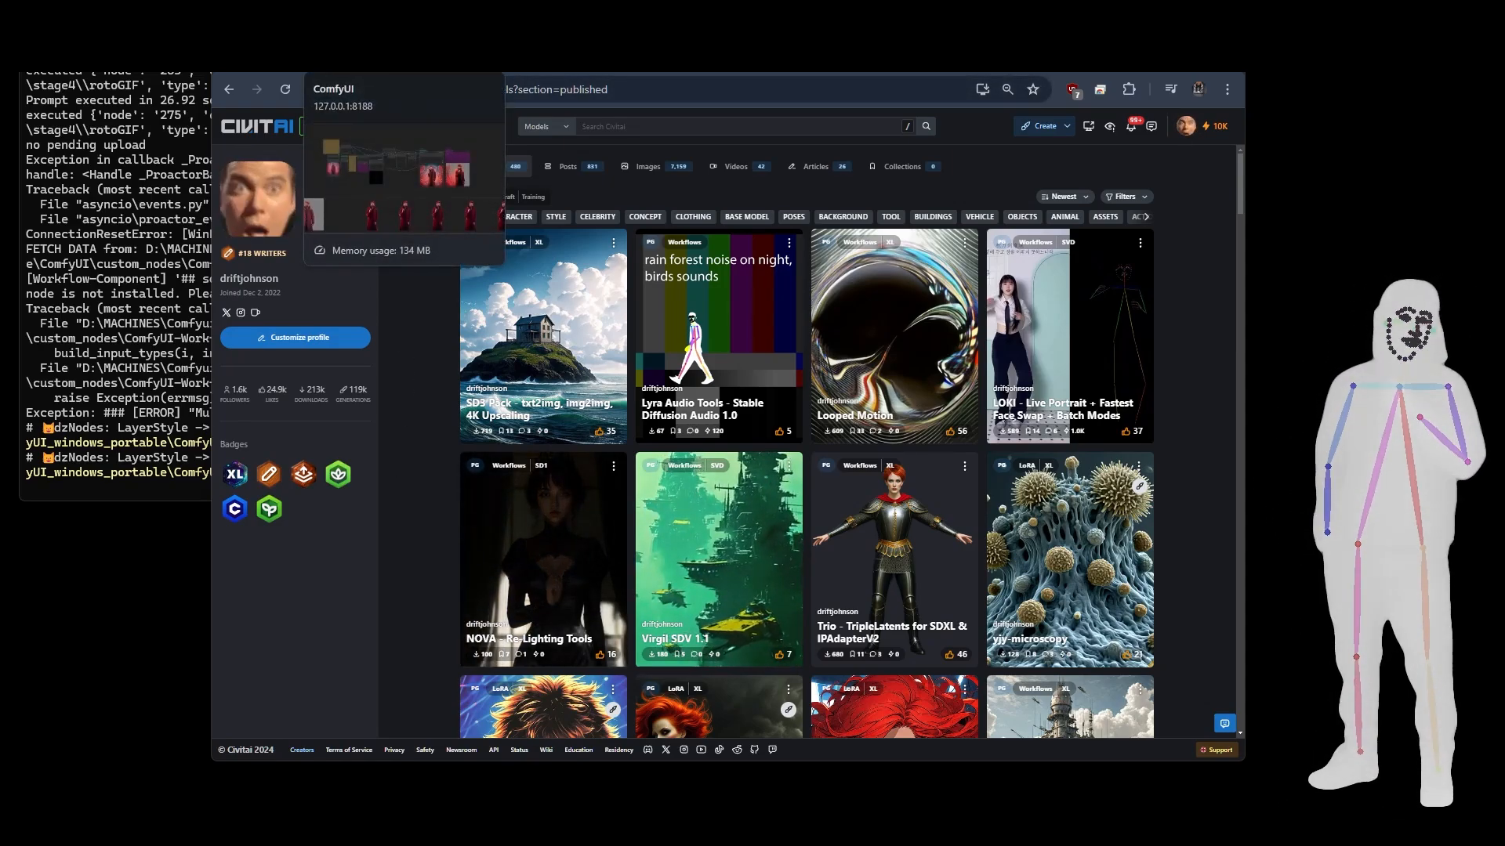
Switch to the open ComfyUI workflow at 127.0.0.1:8188 and show it full screen
click(352, 63)
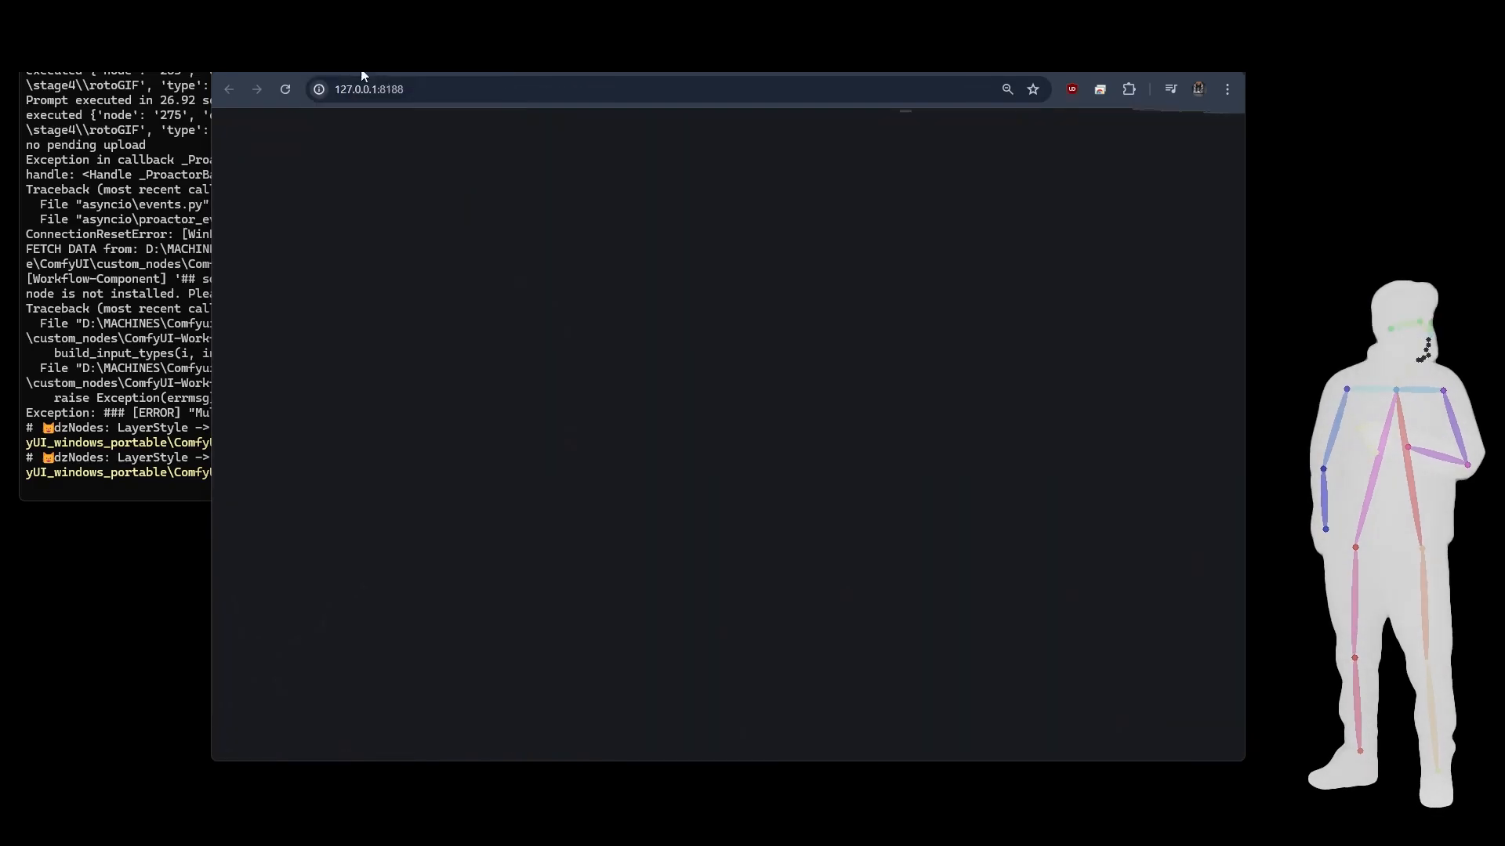
mouse_move(1196, 73)
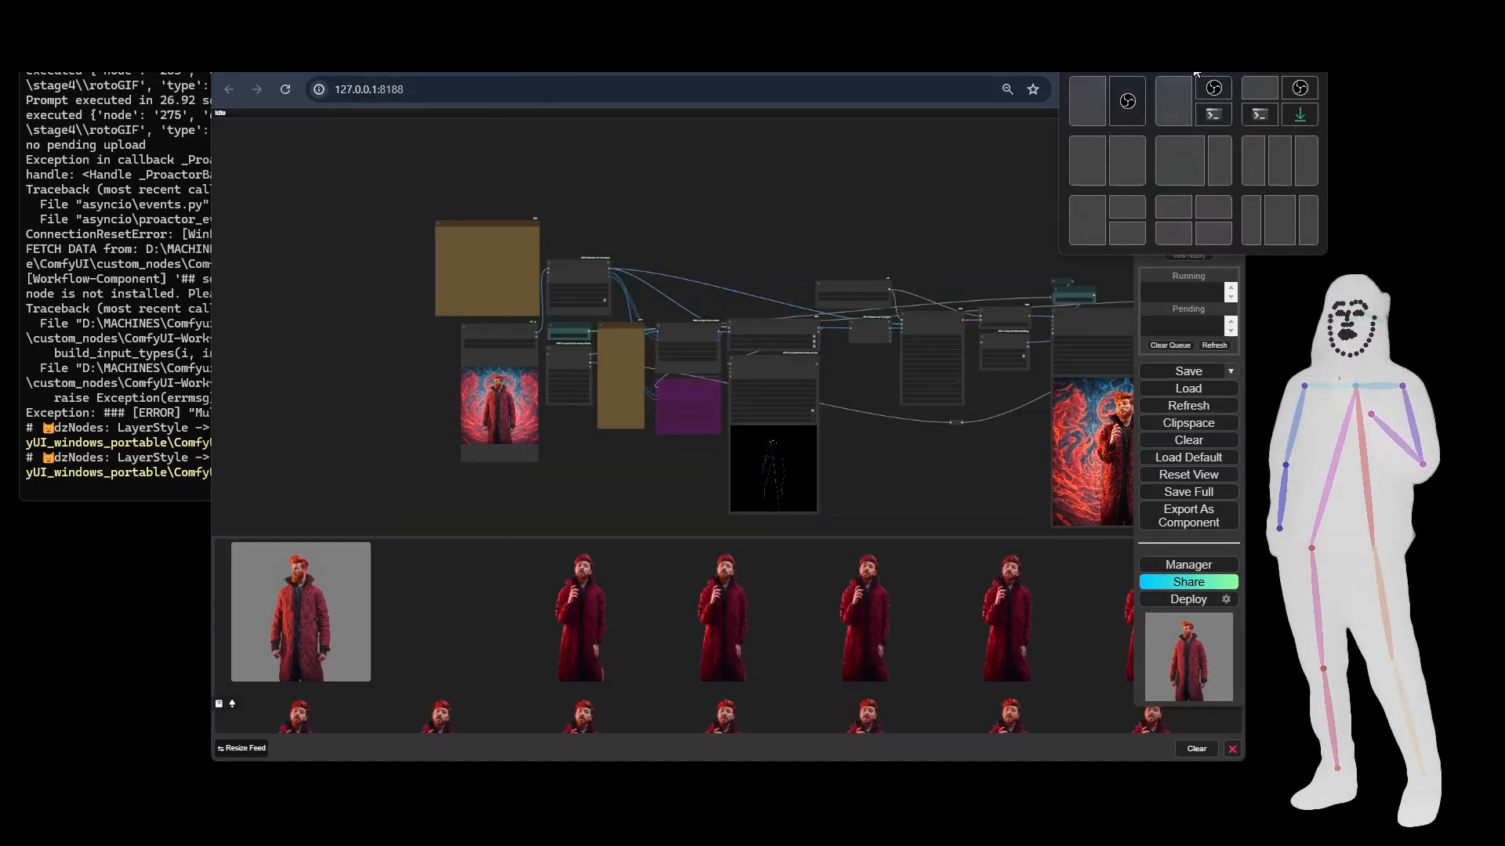
key(F11)
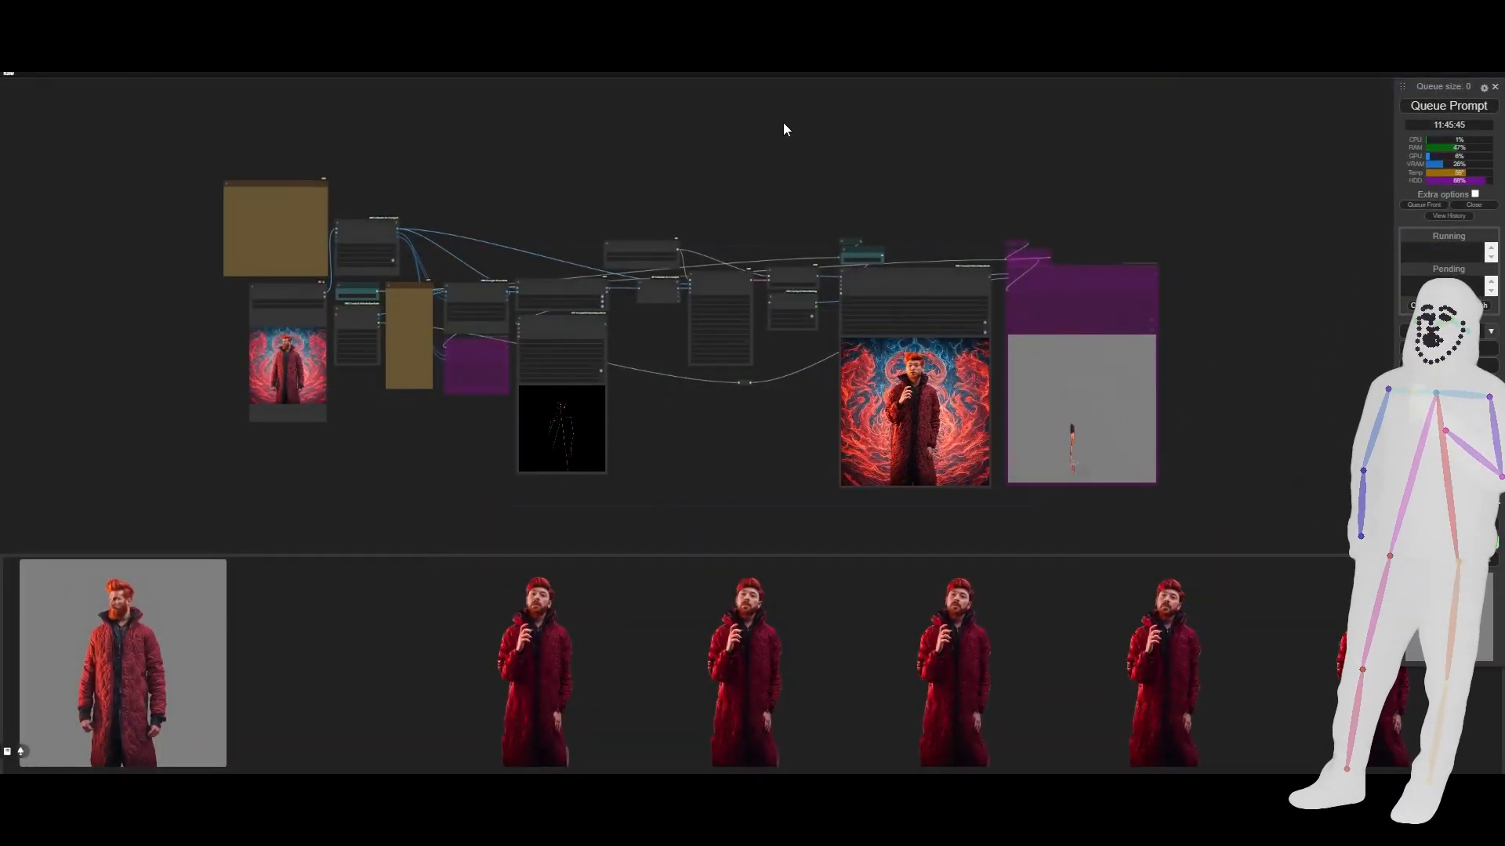
Examine the workflow's instruction note and the settings of the Load Video (Path) node
scroll(195, 233, up, 3)
scroll(195, 227, up, 8)
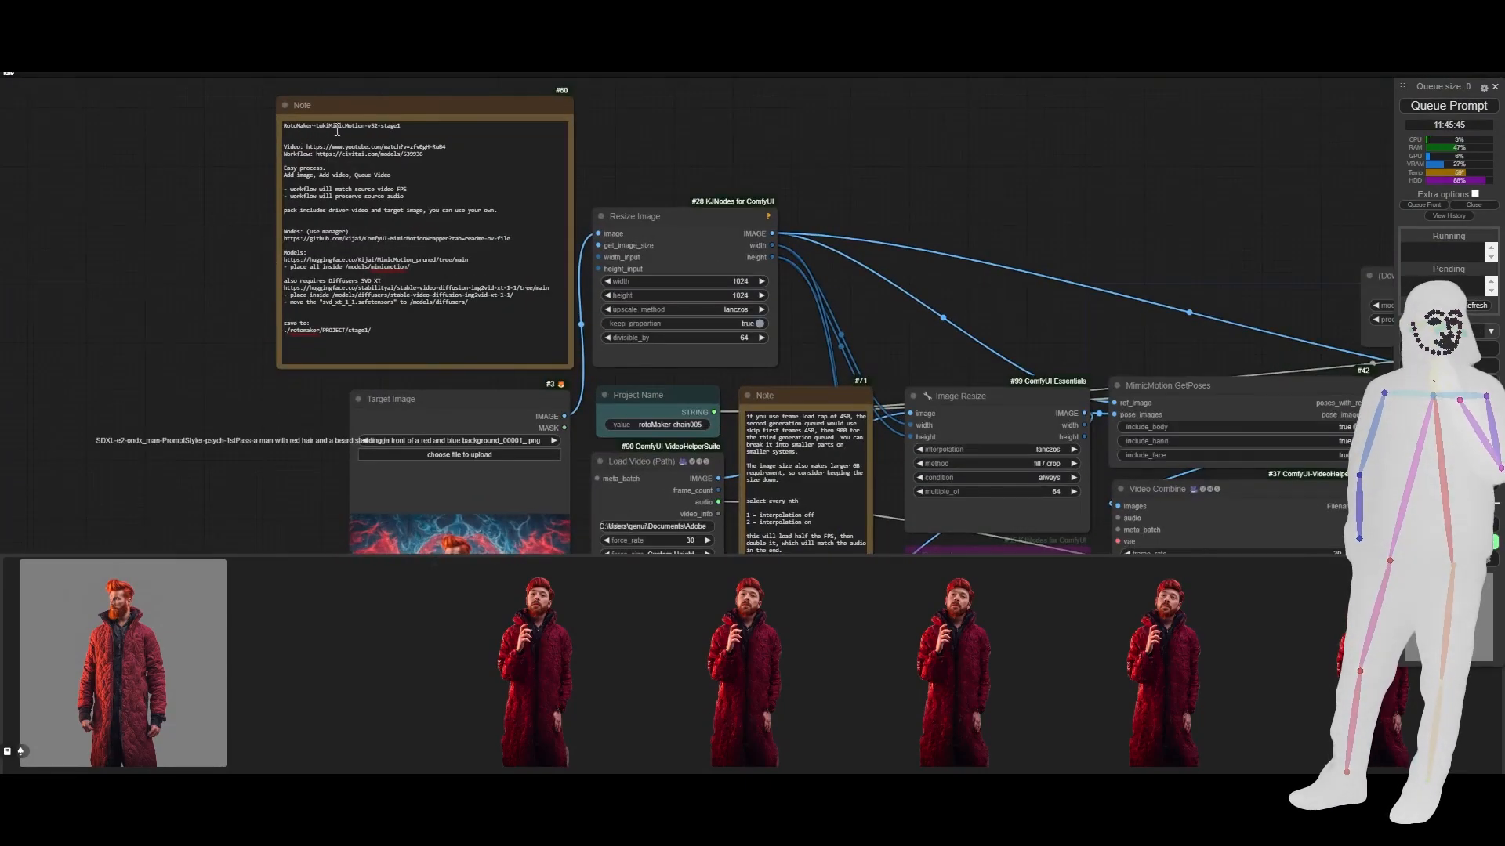
drag(1042, 230, 857, 135)
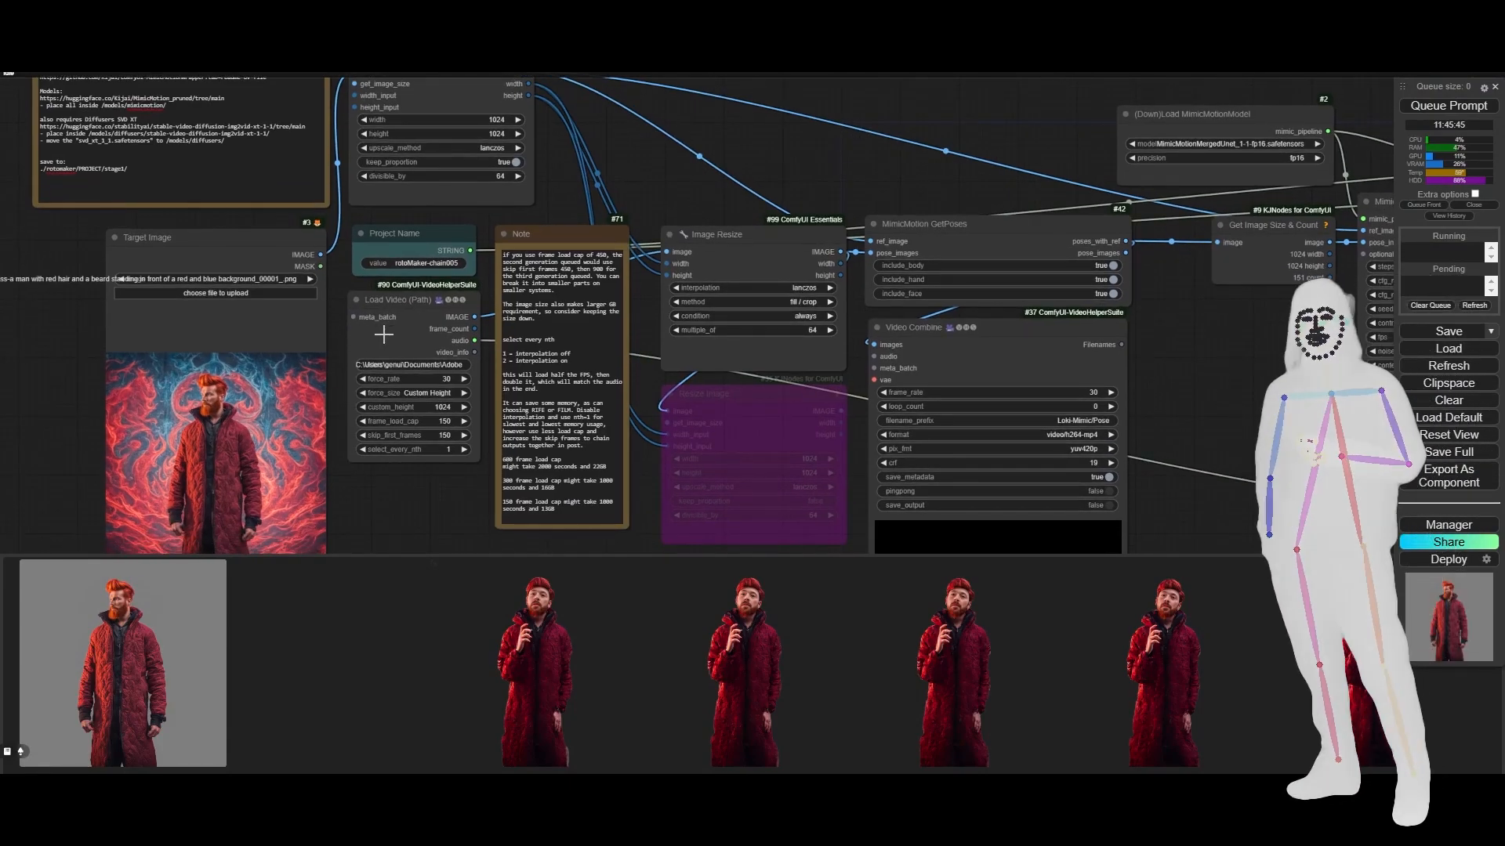
scroll(383, 335, up, 5)
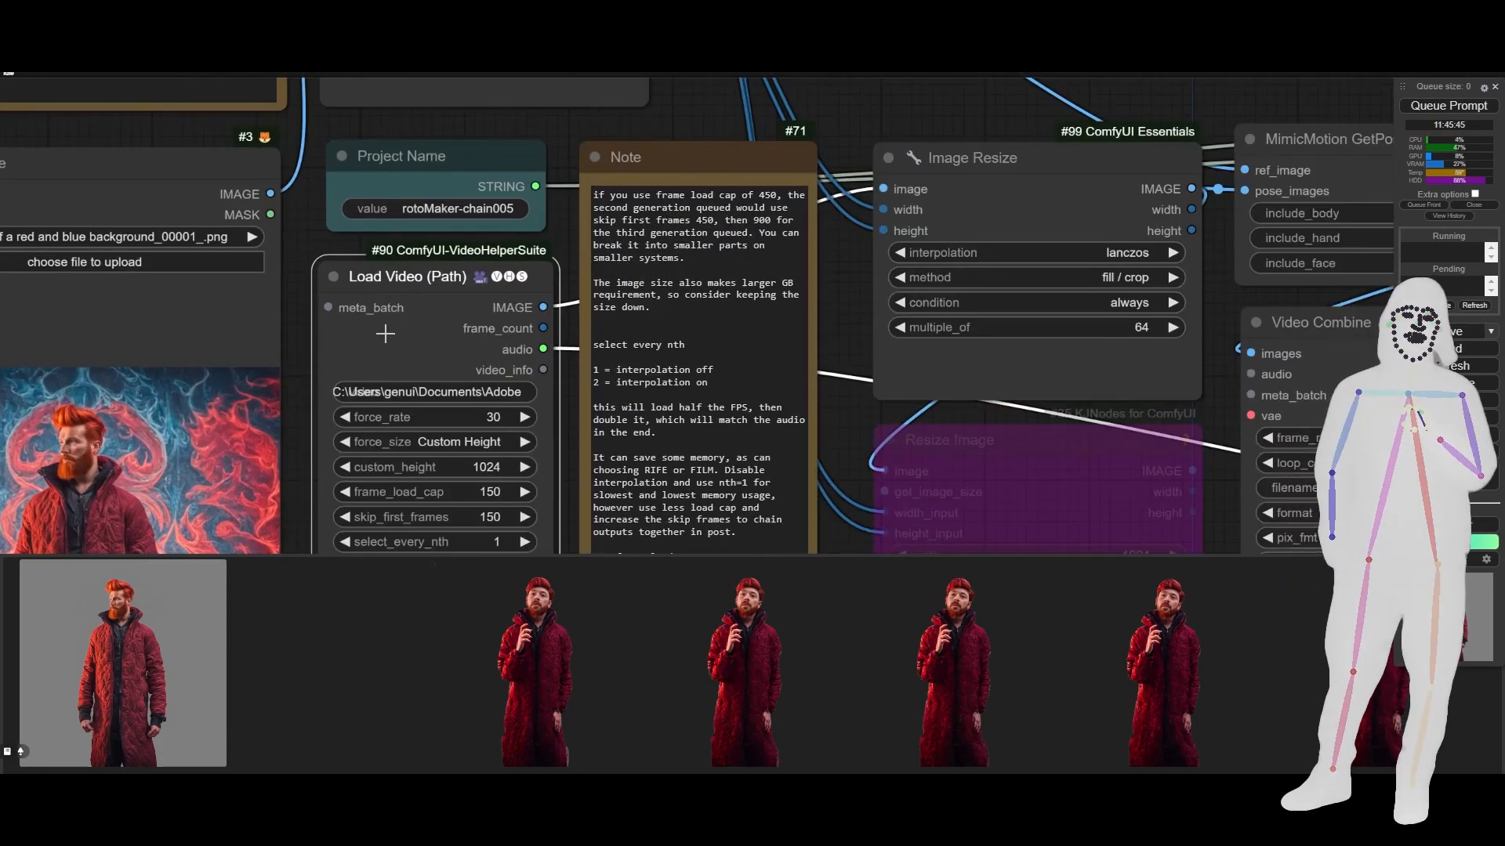
scroll(385, 334, down, 5)
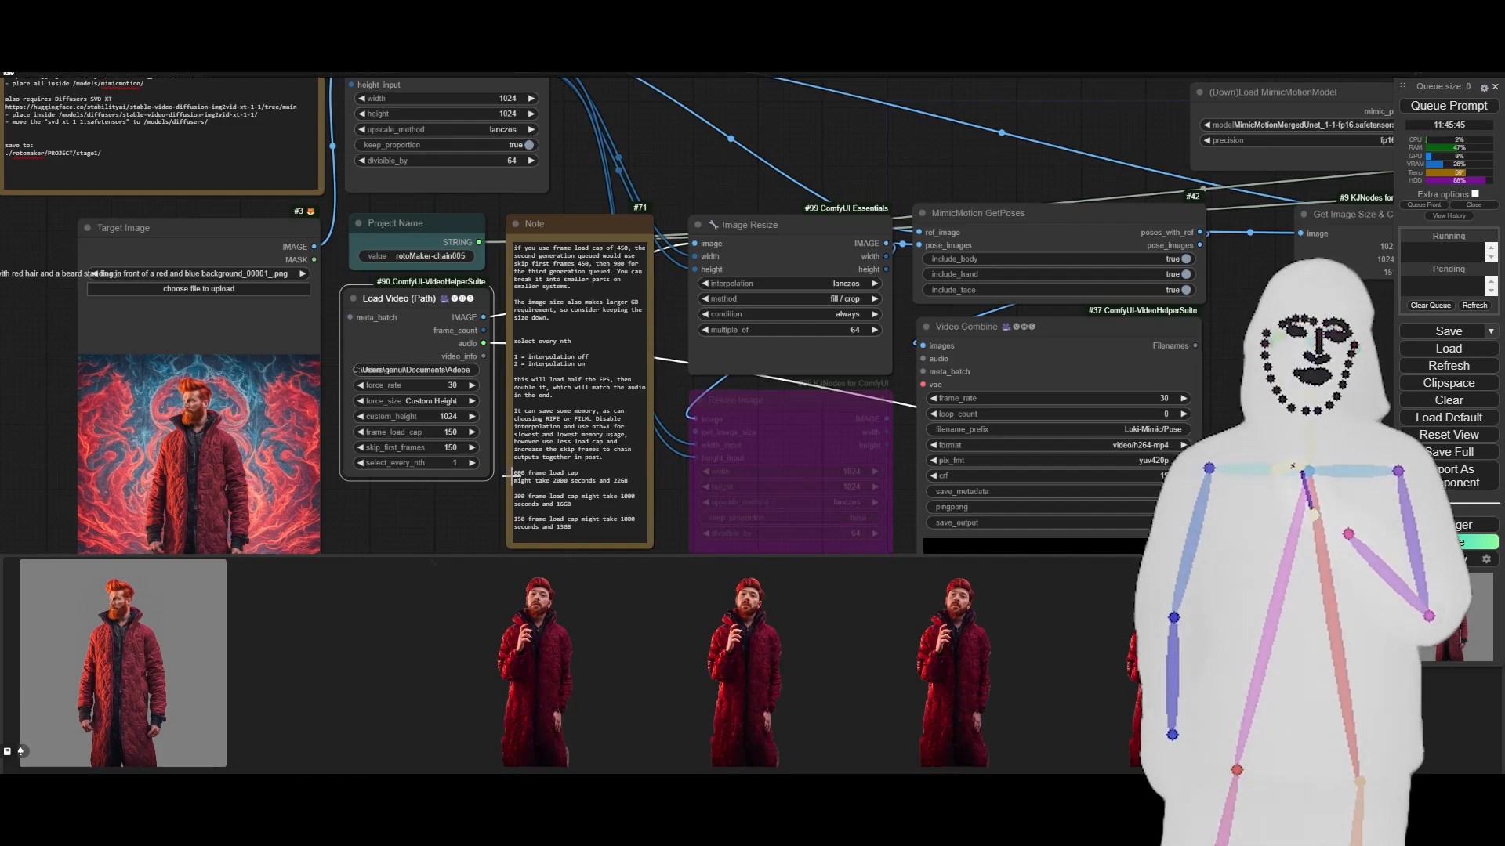
Examine the pose skeleton preview in the Video Combine node below MimicMotion GetPoses
scroll(756, 137, down, 5)
scroll(1058, 510, up, 7)
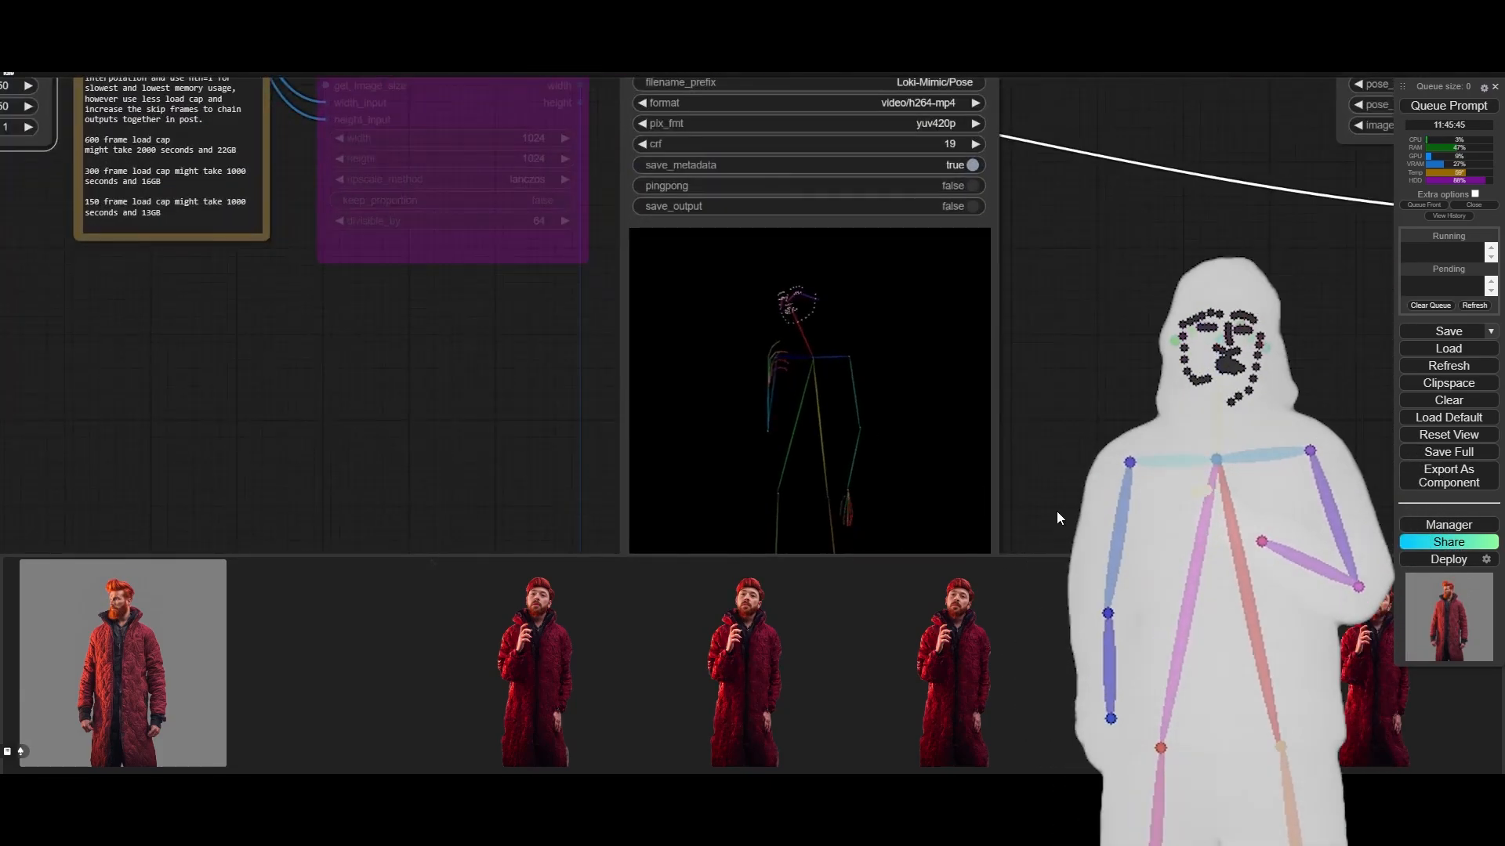
drag(1061, 510, 1087, 451)
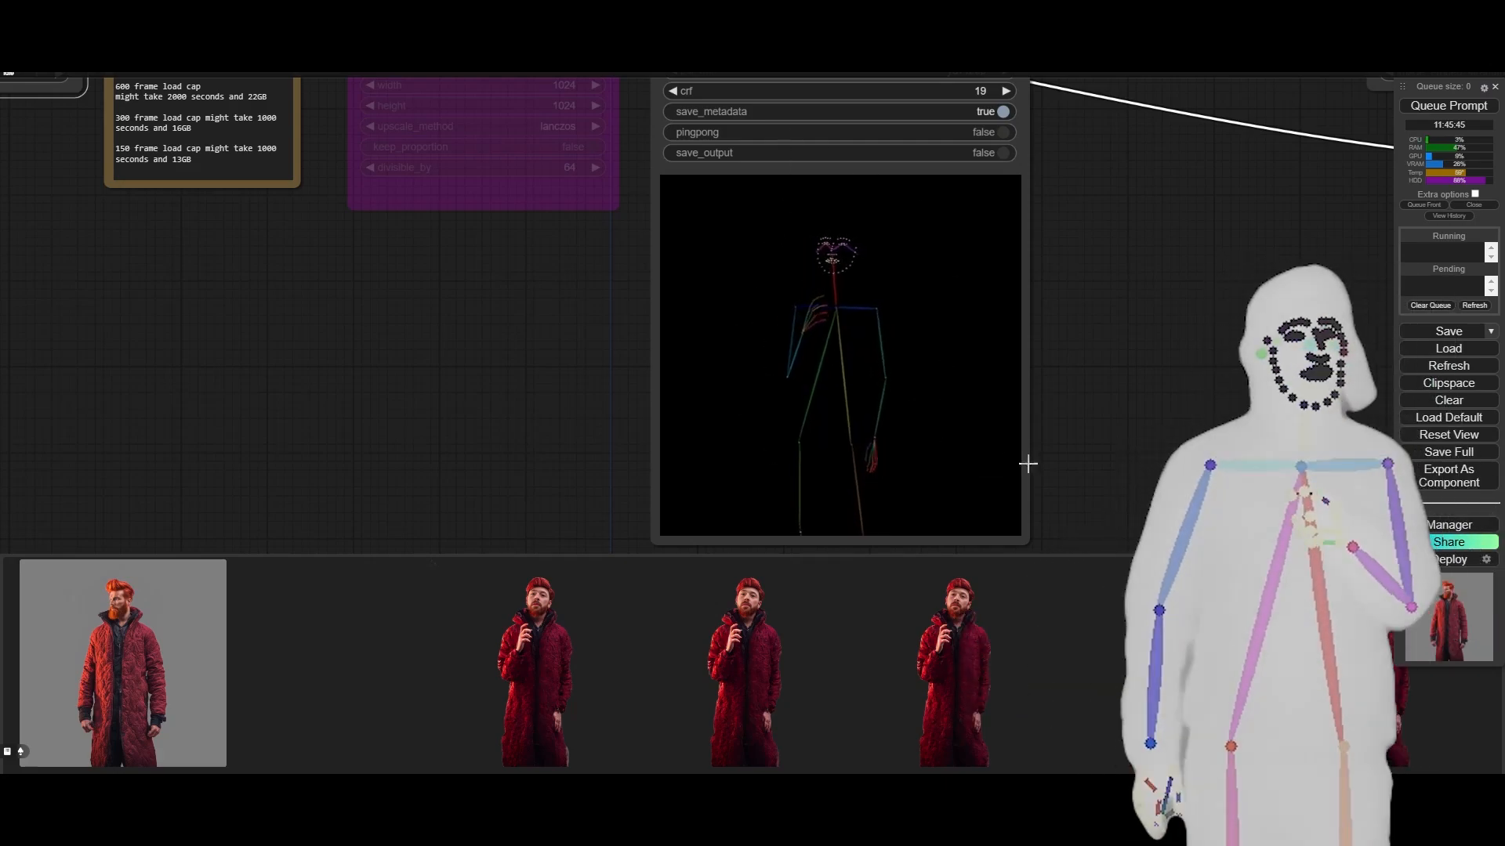
scroll(1089, 453, down, 5)
scroll(1090, 453, down, 1)
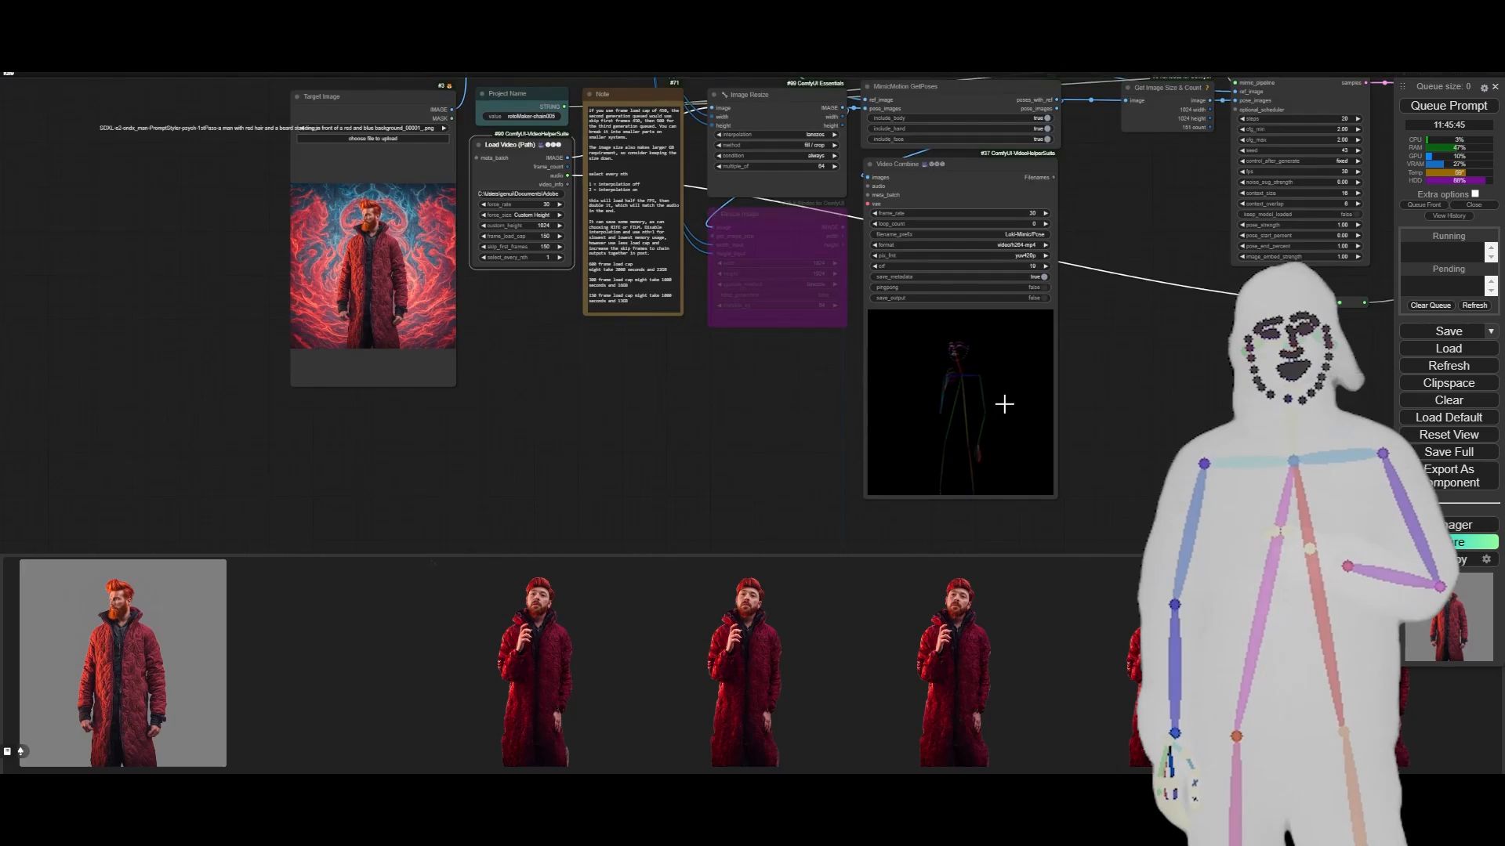
scroll(1100, 443, up, 4)
scroll(1099, 442, up, 2)
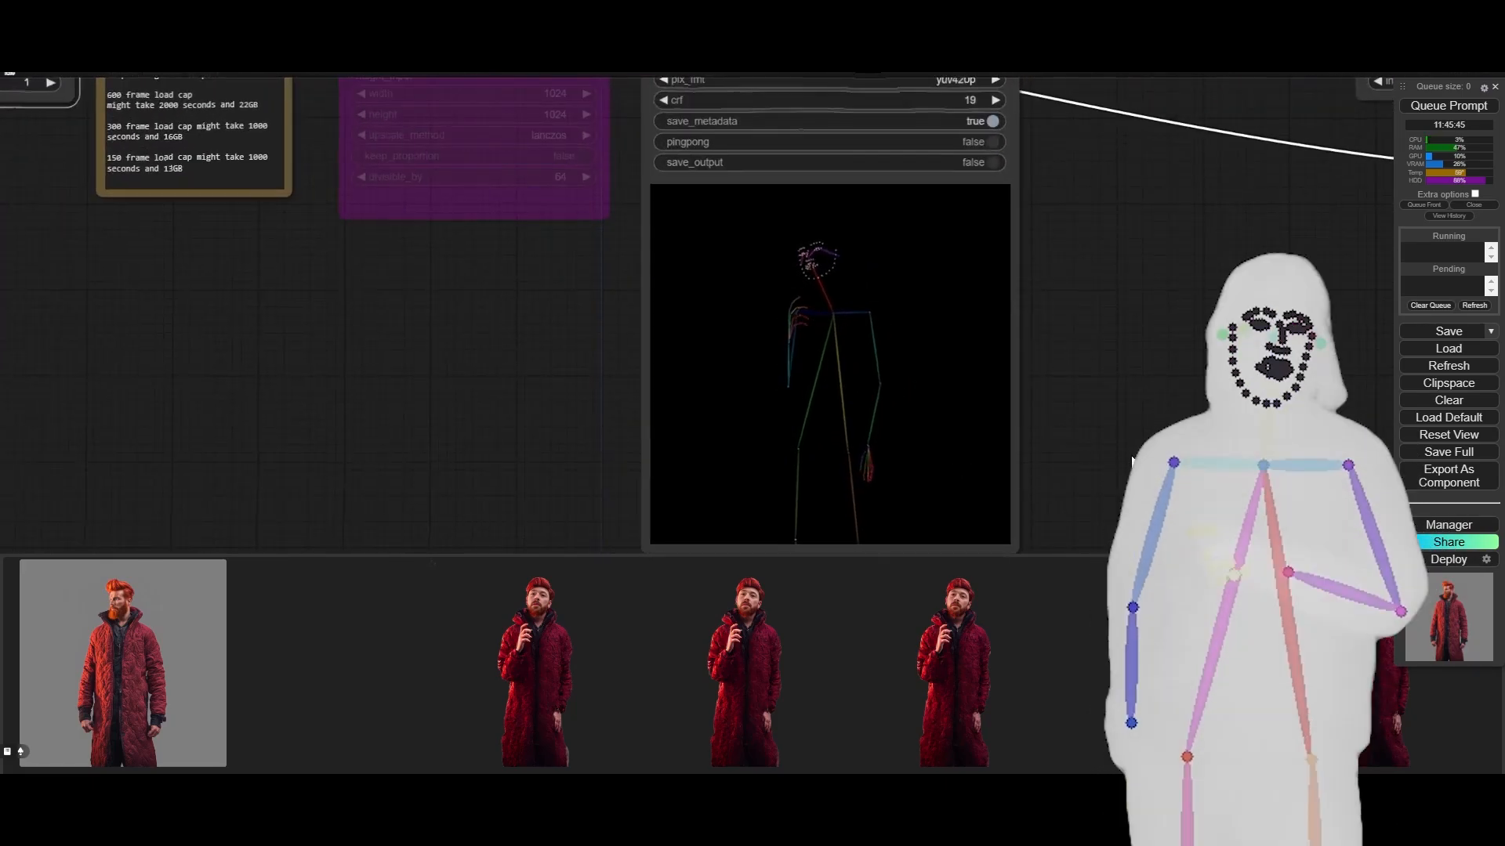
scroll(1099, 442, down, 5)
Examine the target image of the red-haired man in relation to the extracted pose
scroll(205, 214, up, 8)
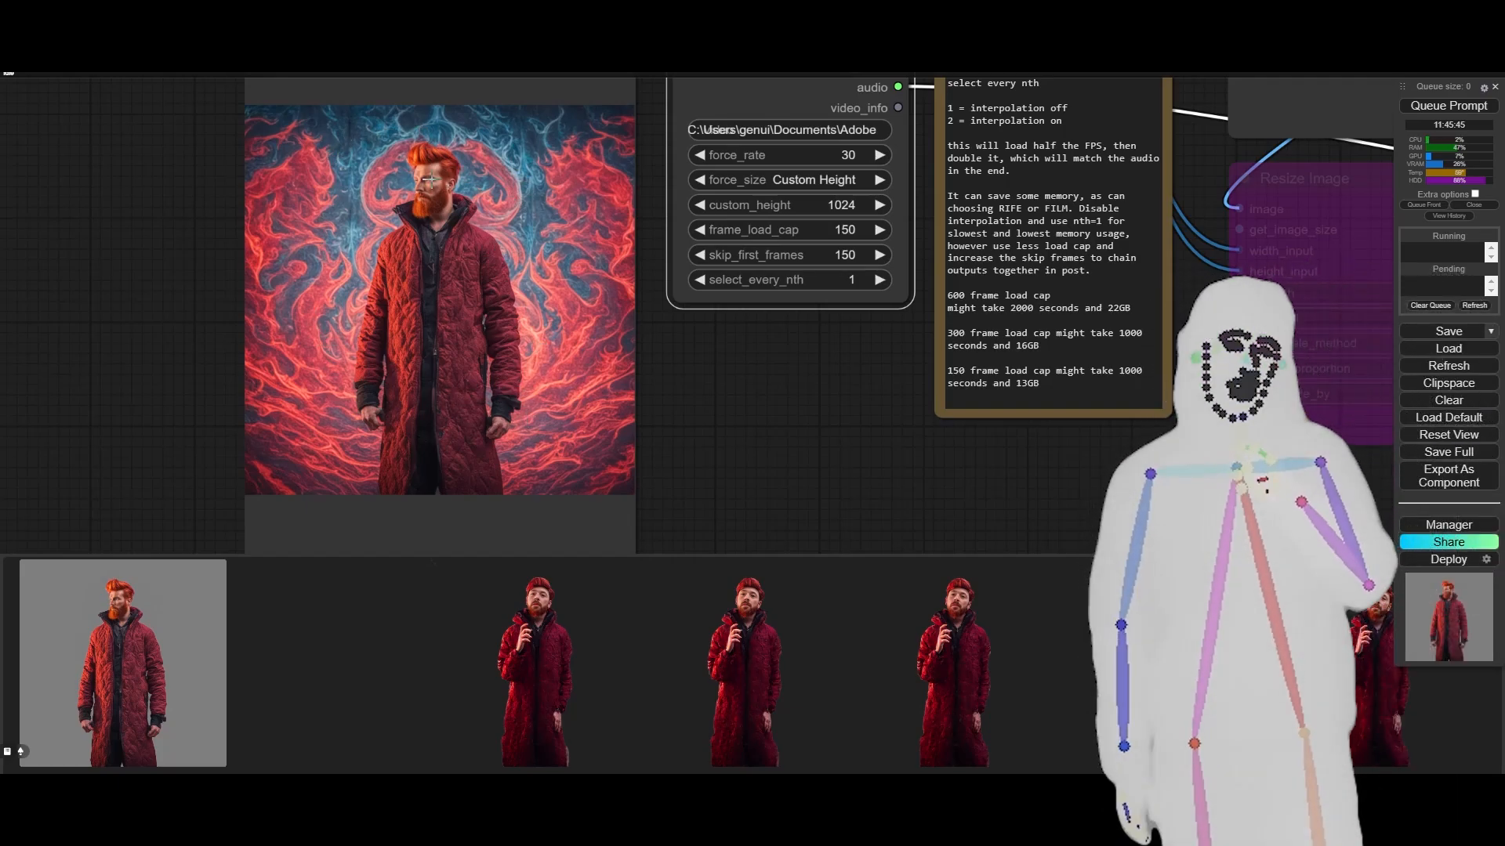
scroll(65, 239, down, 6)
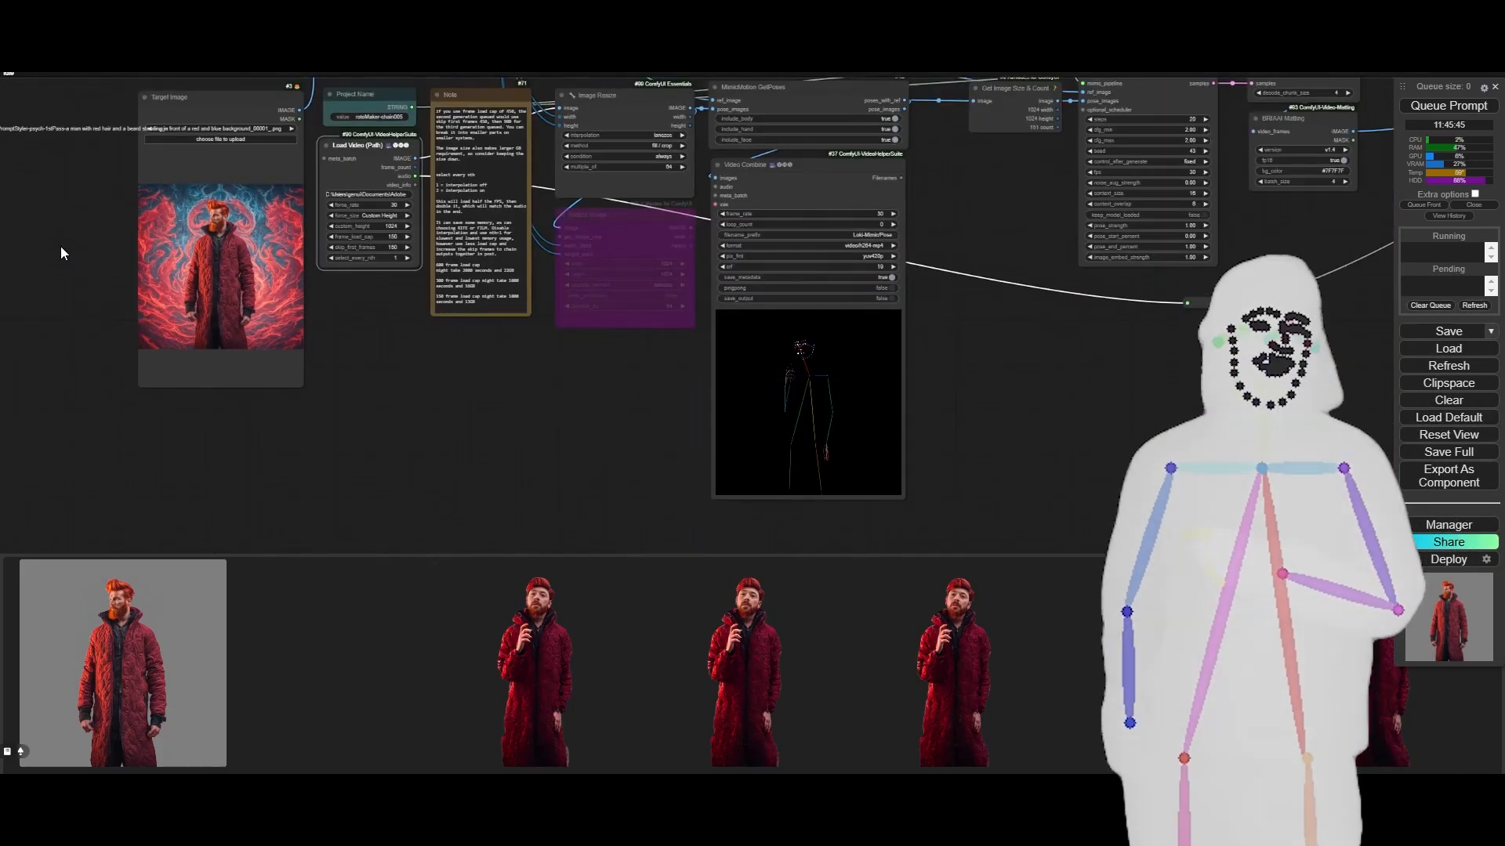
scroll(124, 244, up, 5)
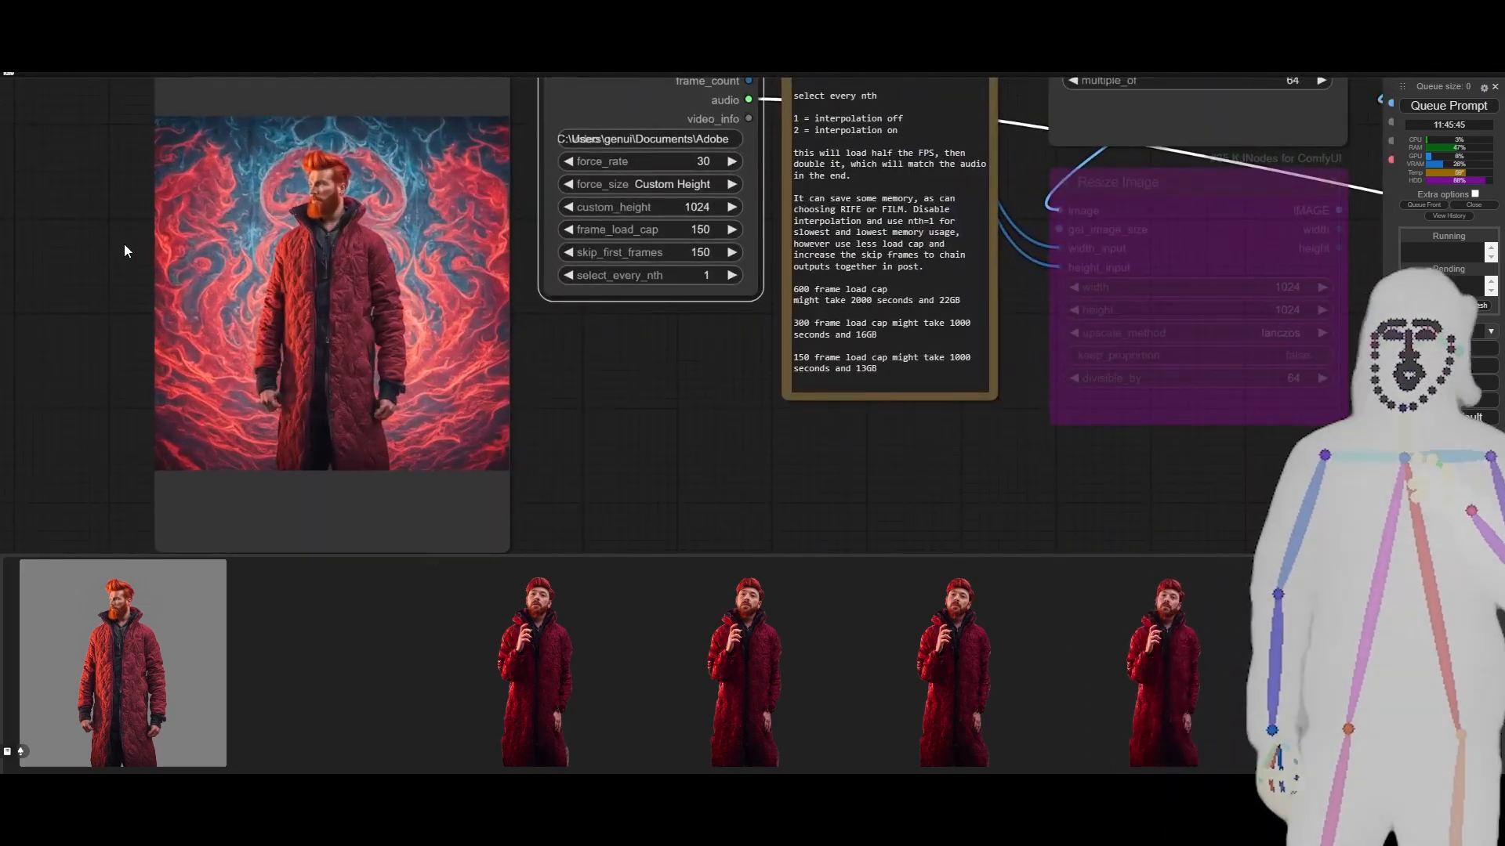
scroll(21, 371, down, 1)
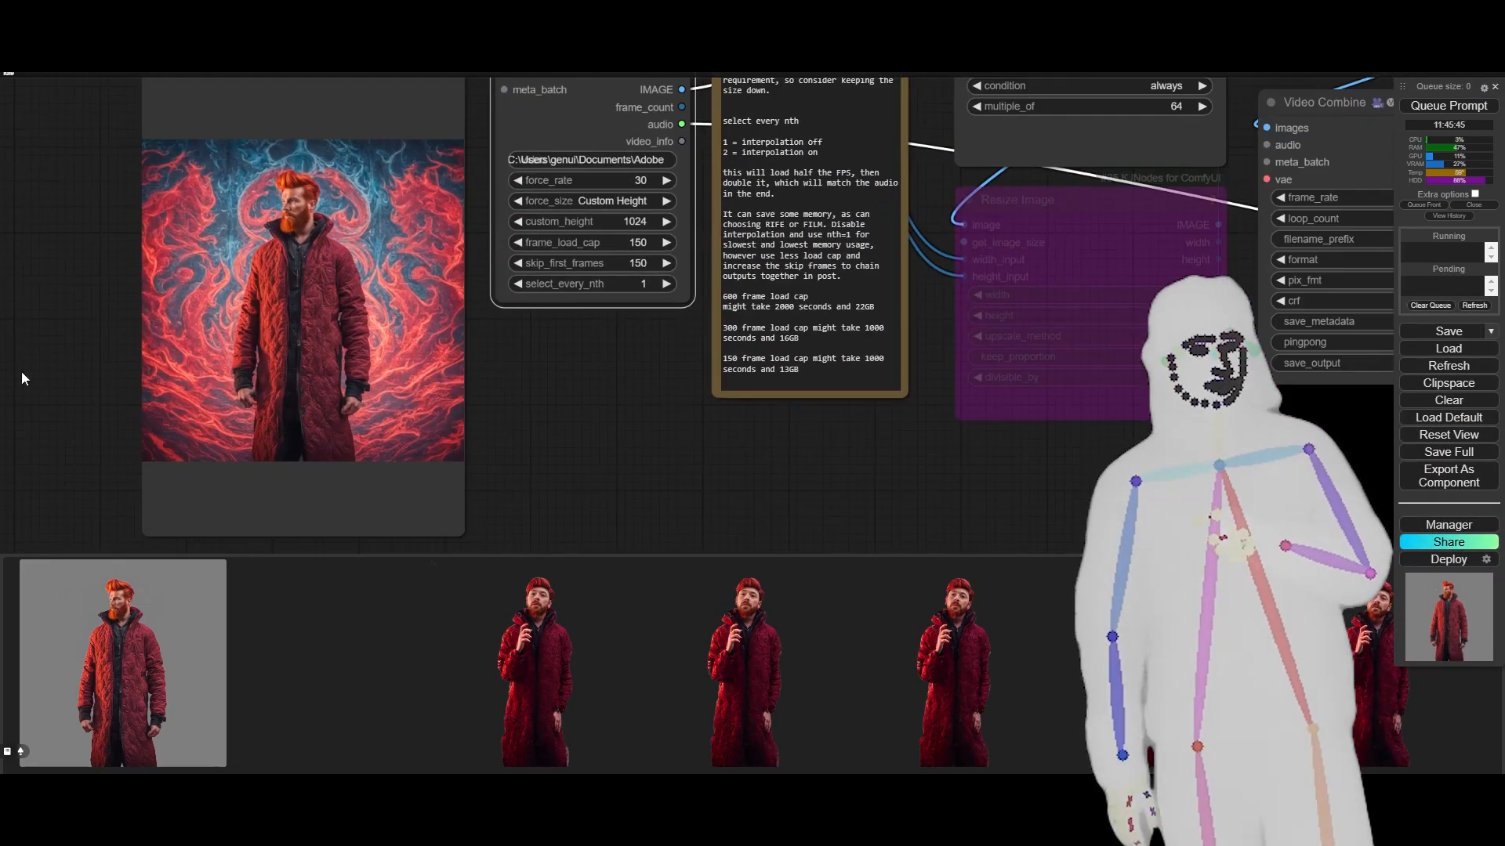
scroll(40, 365, down, 4)
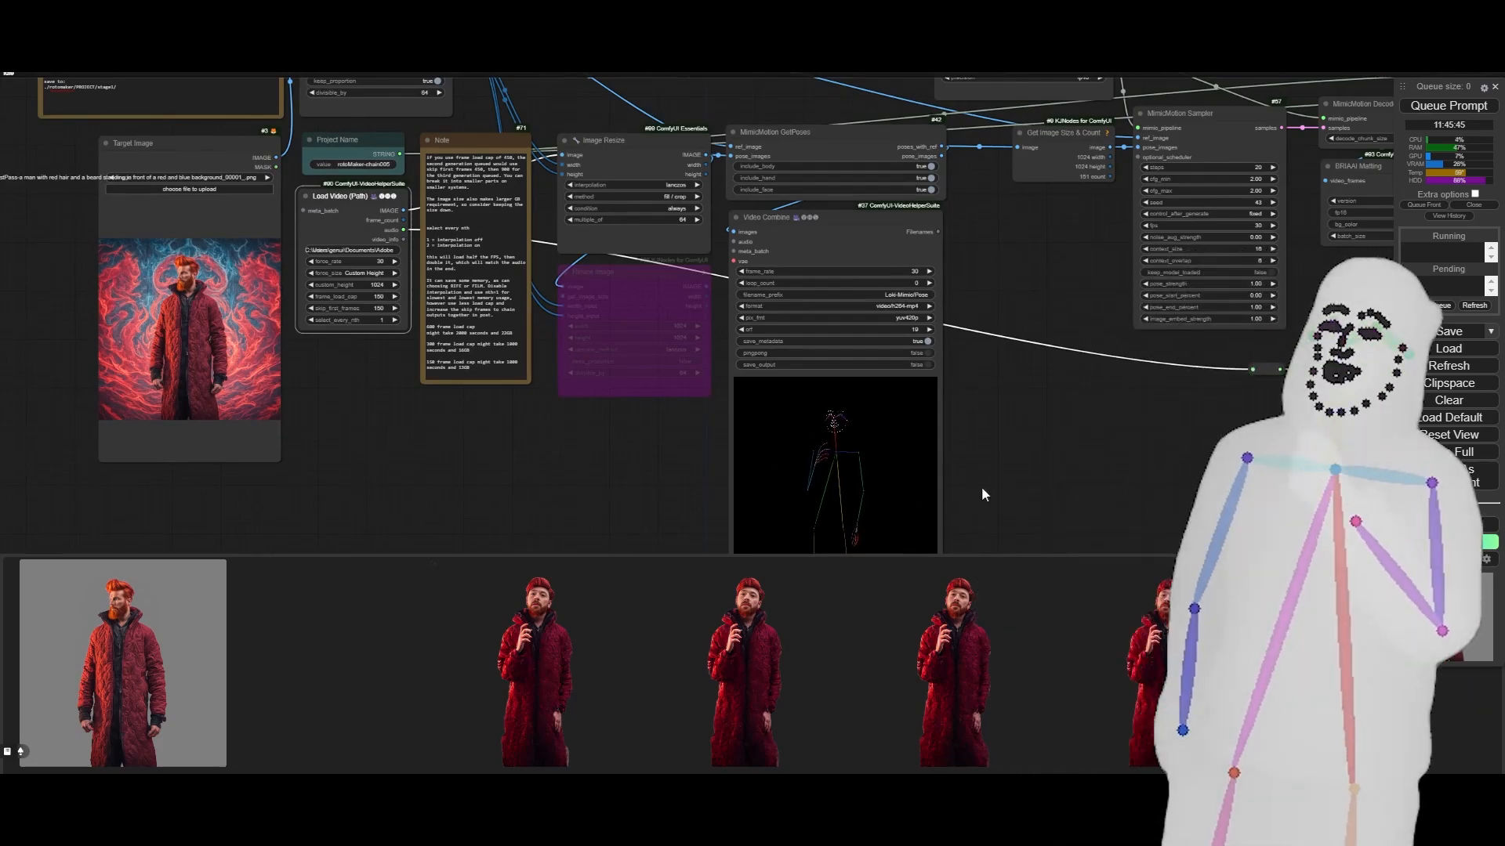
Inspect the facial landmarks and hand of the pose skeleton preview up close
drag(996, 476, 1004, 453)
scroll(842, 406, up, 10)
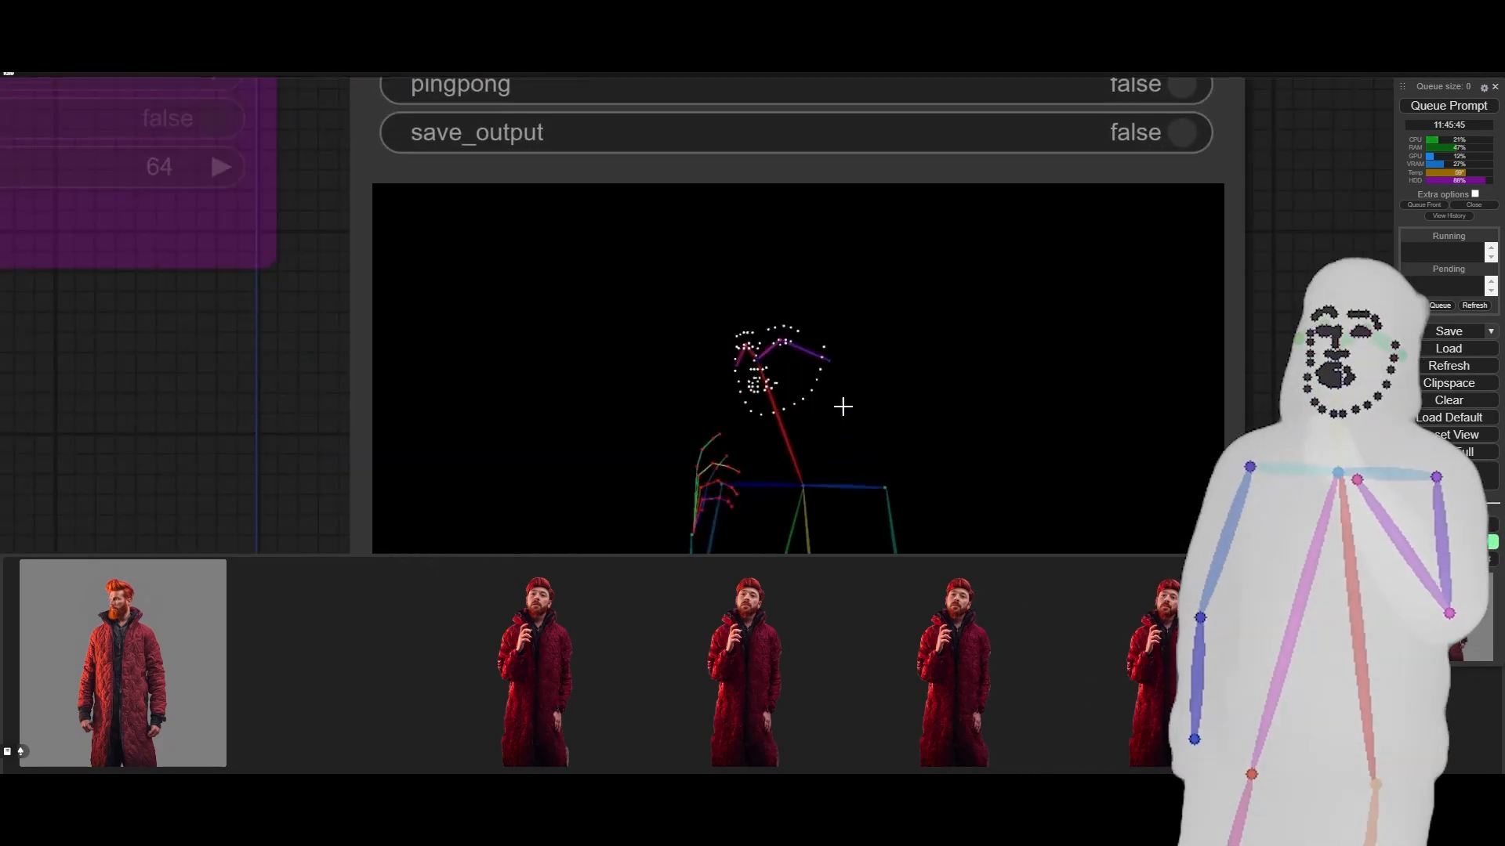
scroll(761, 422, up, 6)
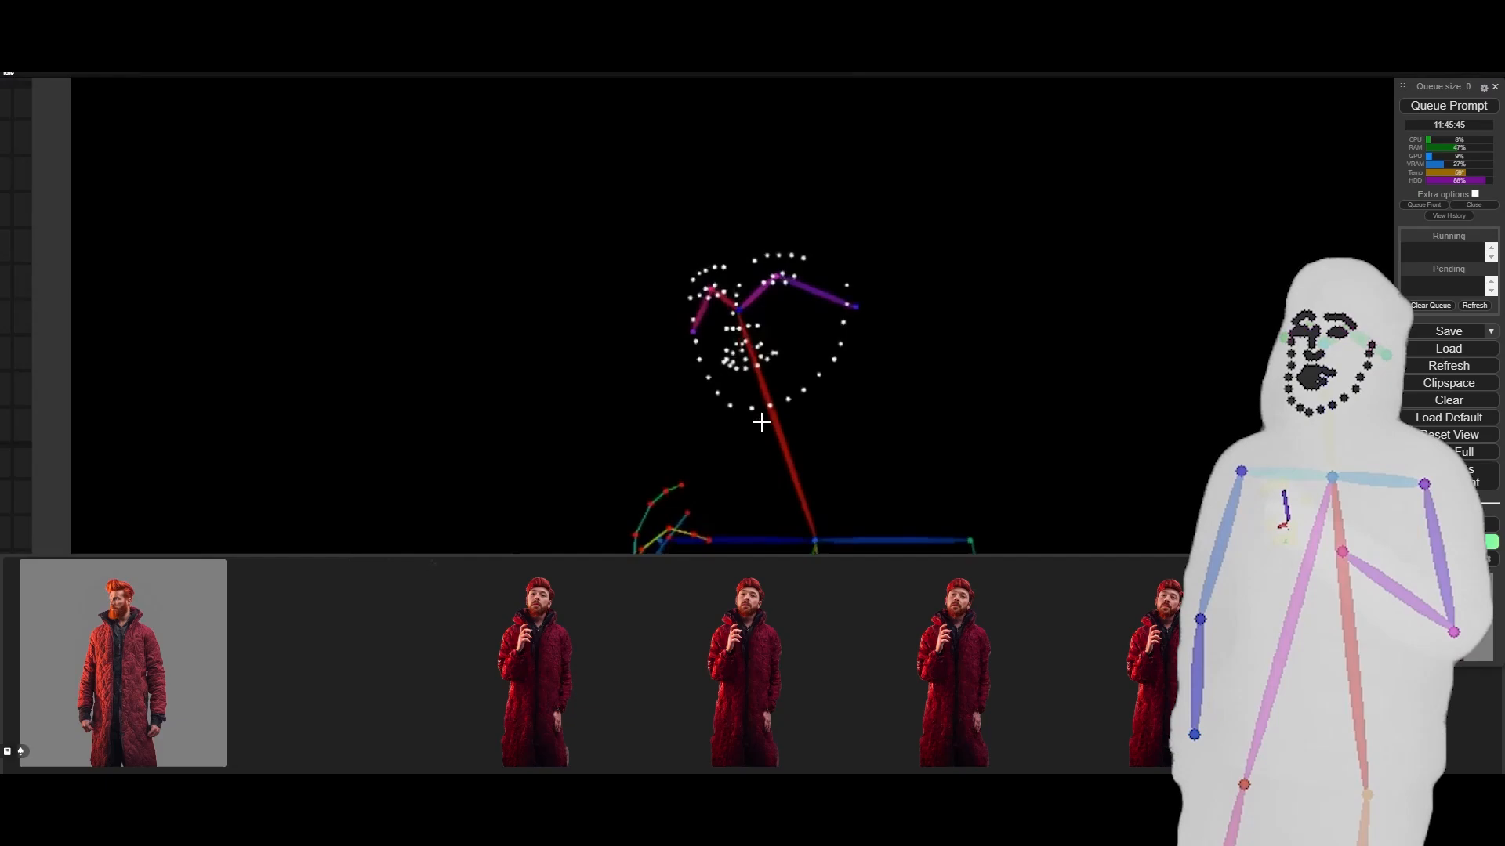
scroll(822, 398, down, 8)
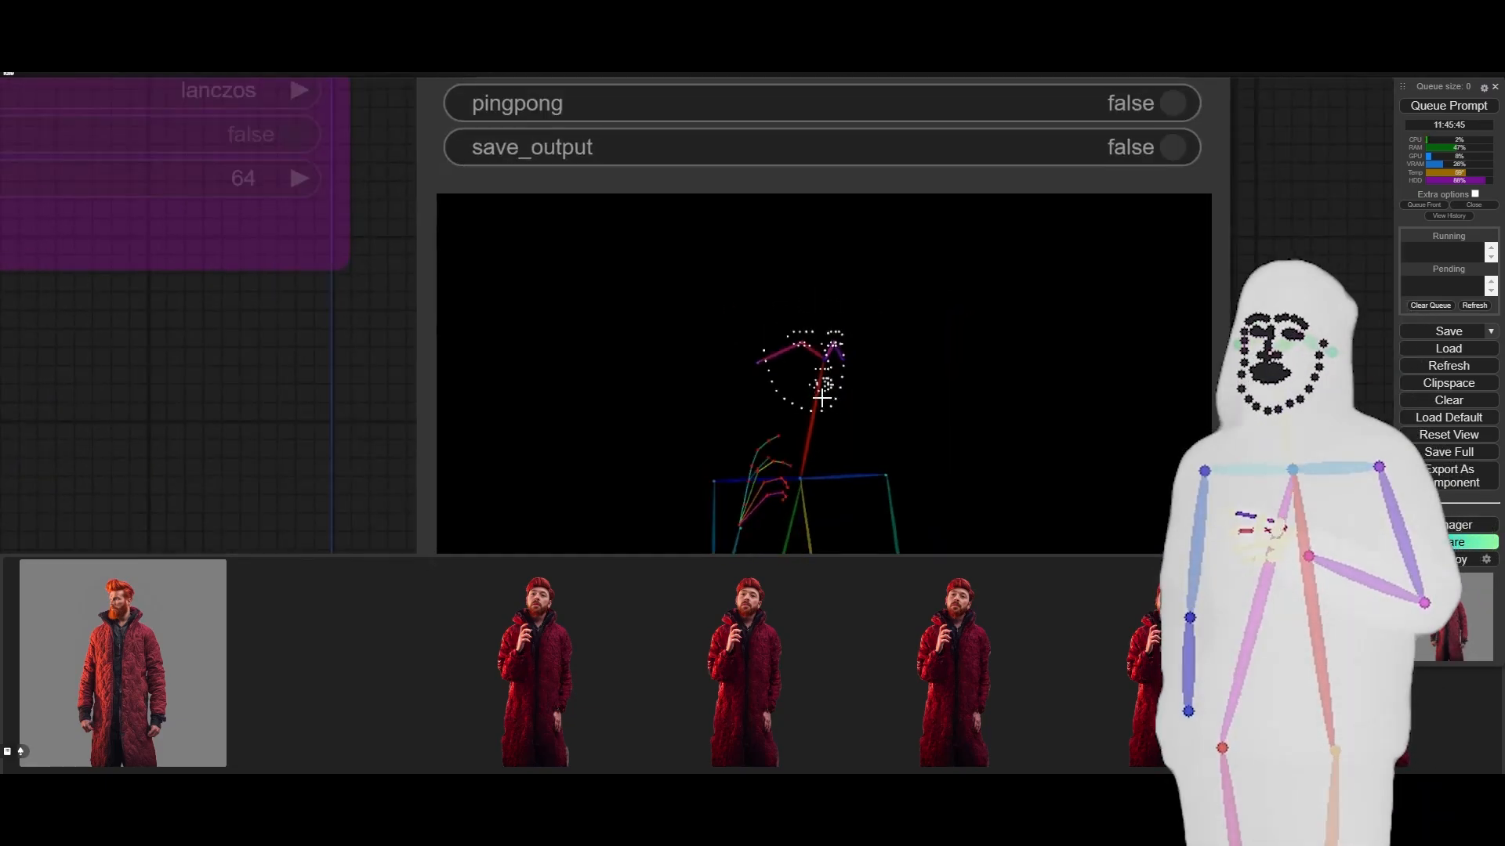
scroll(822, 398, down, 12)
scroll(821, 398, down, 2)
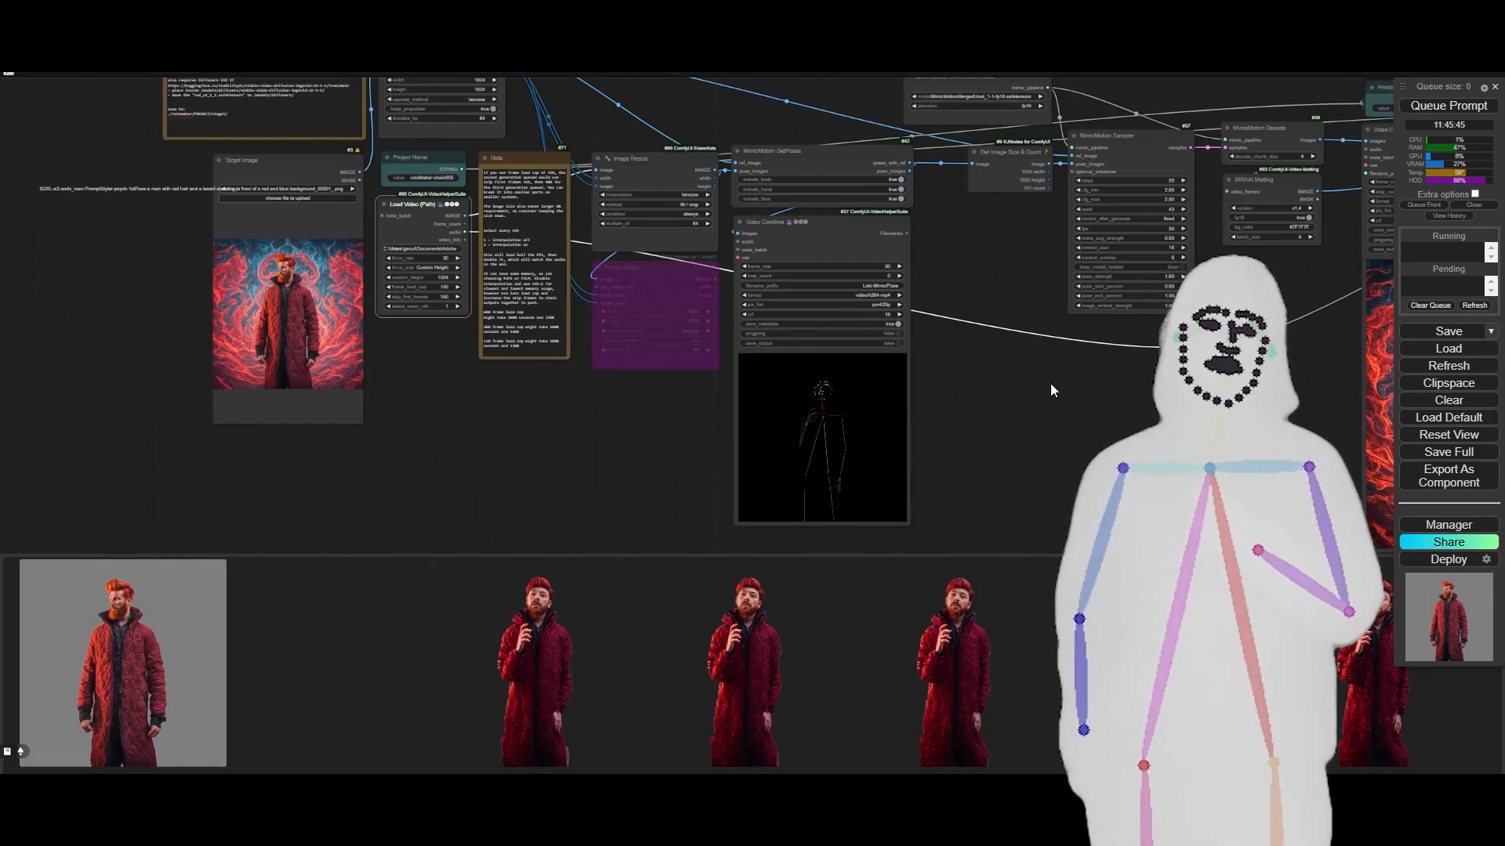
Examine the Image Resize node and its connections to the MimicMotion GetPoses node
drag(1073, 383, 939, 387)
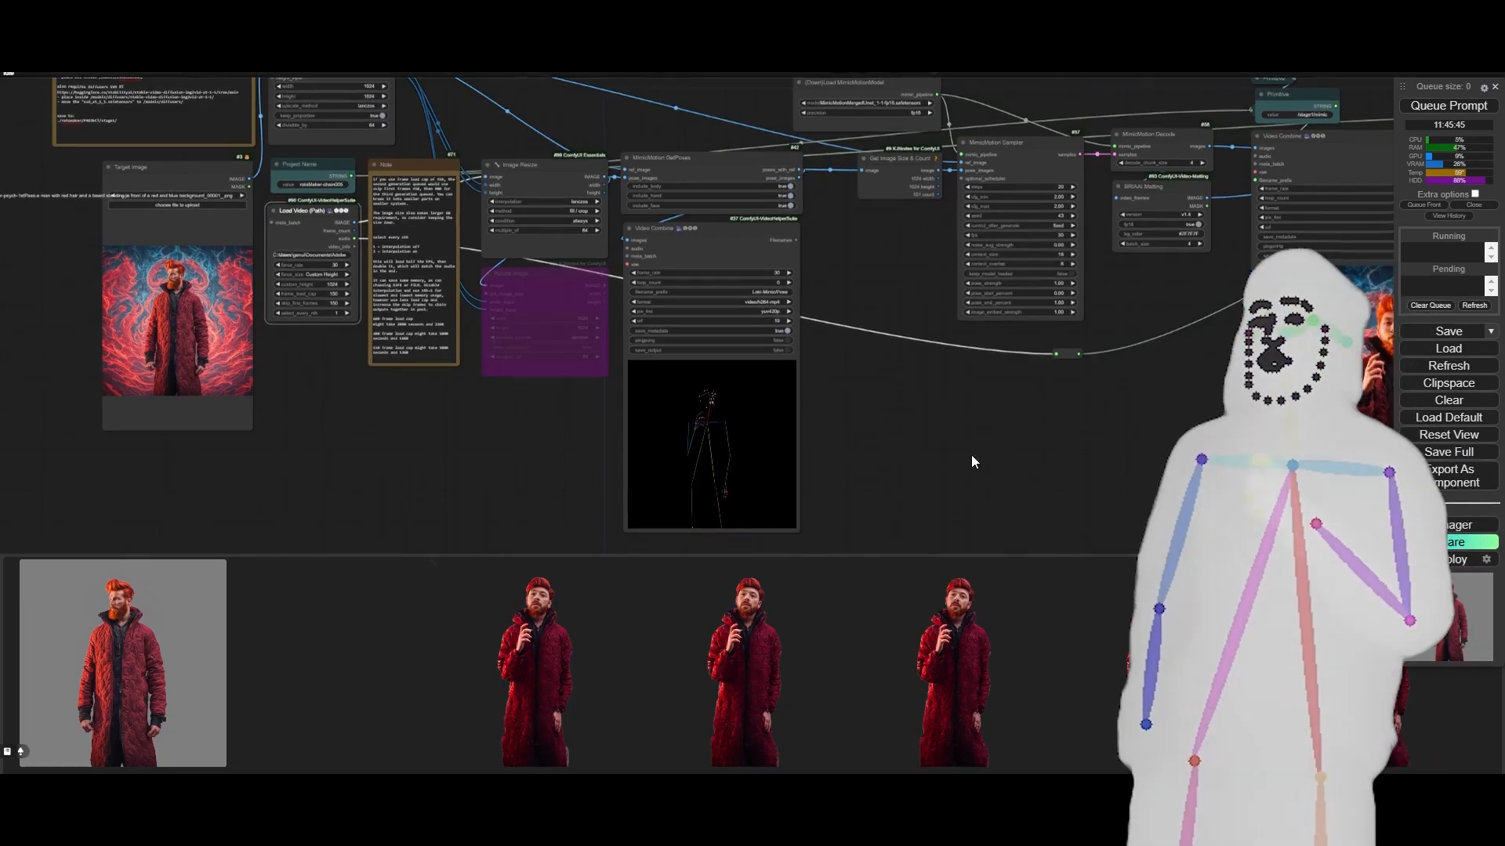
drag(972, 455, 950, 513)
scroll(454, 163, up, 7)
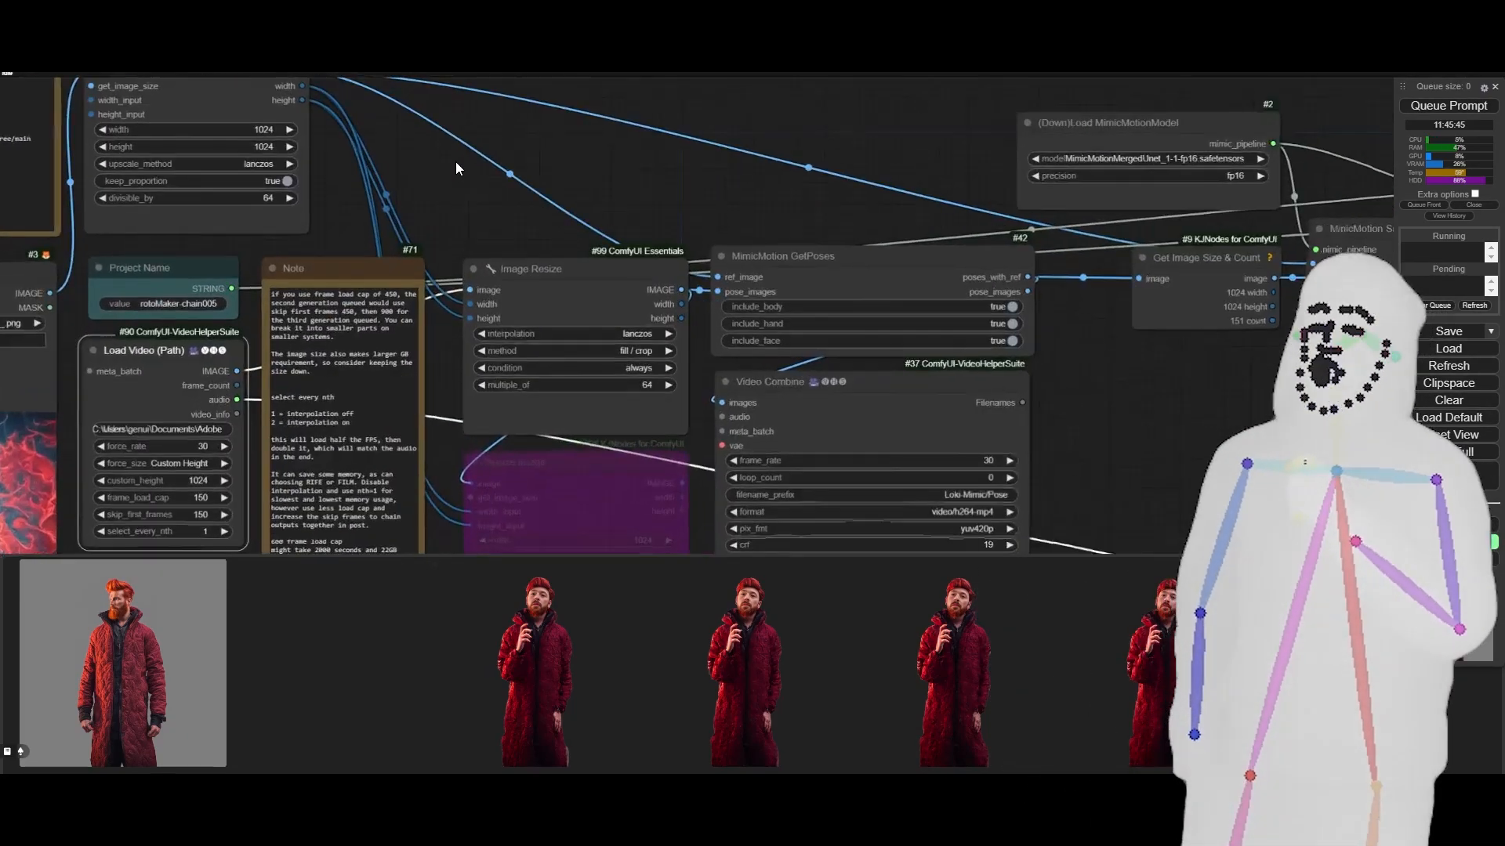
click(590, 315)
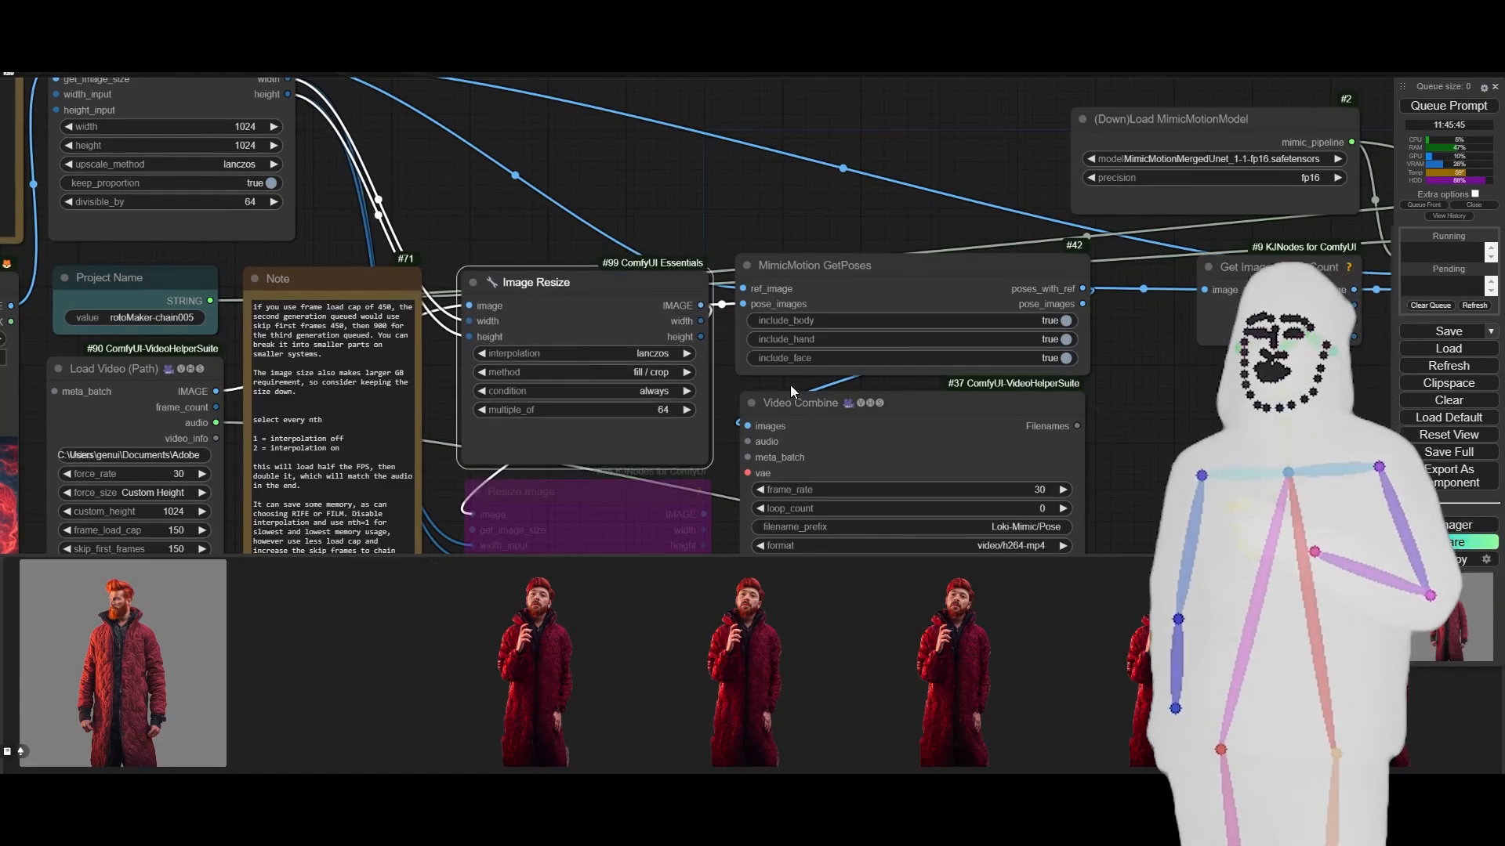
drag(1236, 474, 1264, 364)
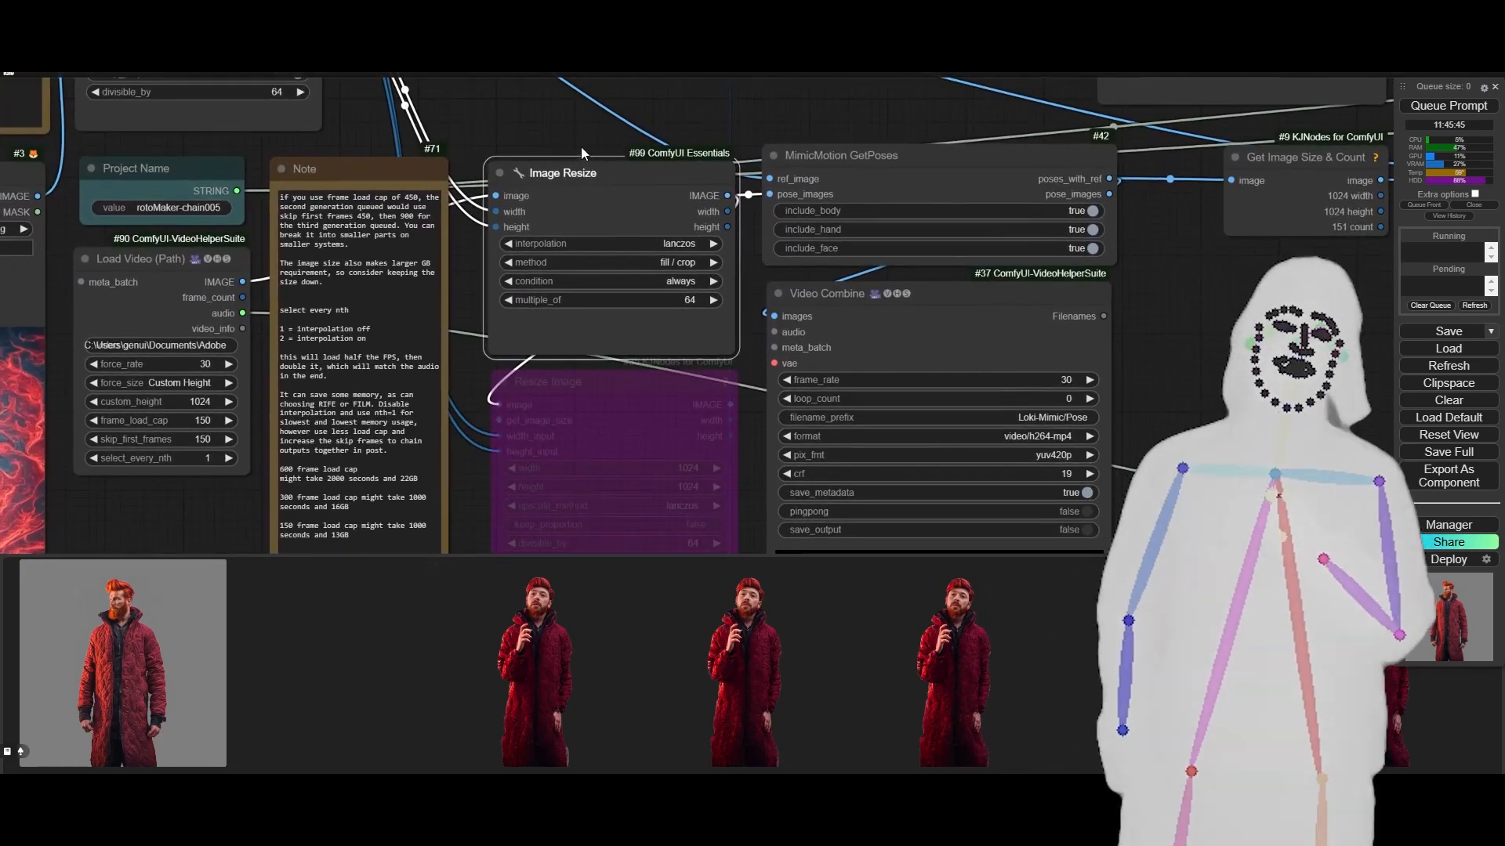
drag(582, 147, 881, 135)
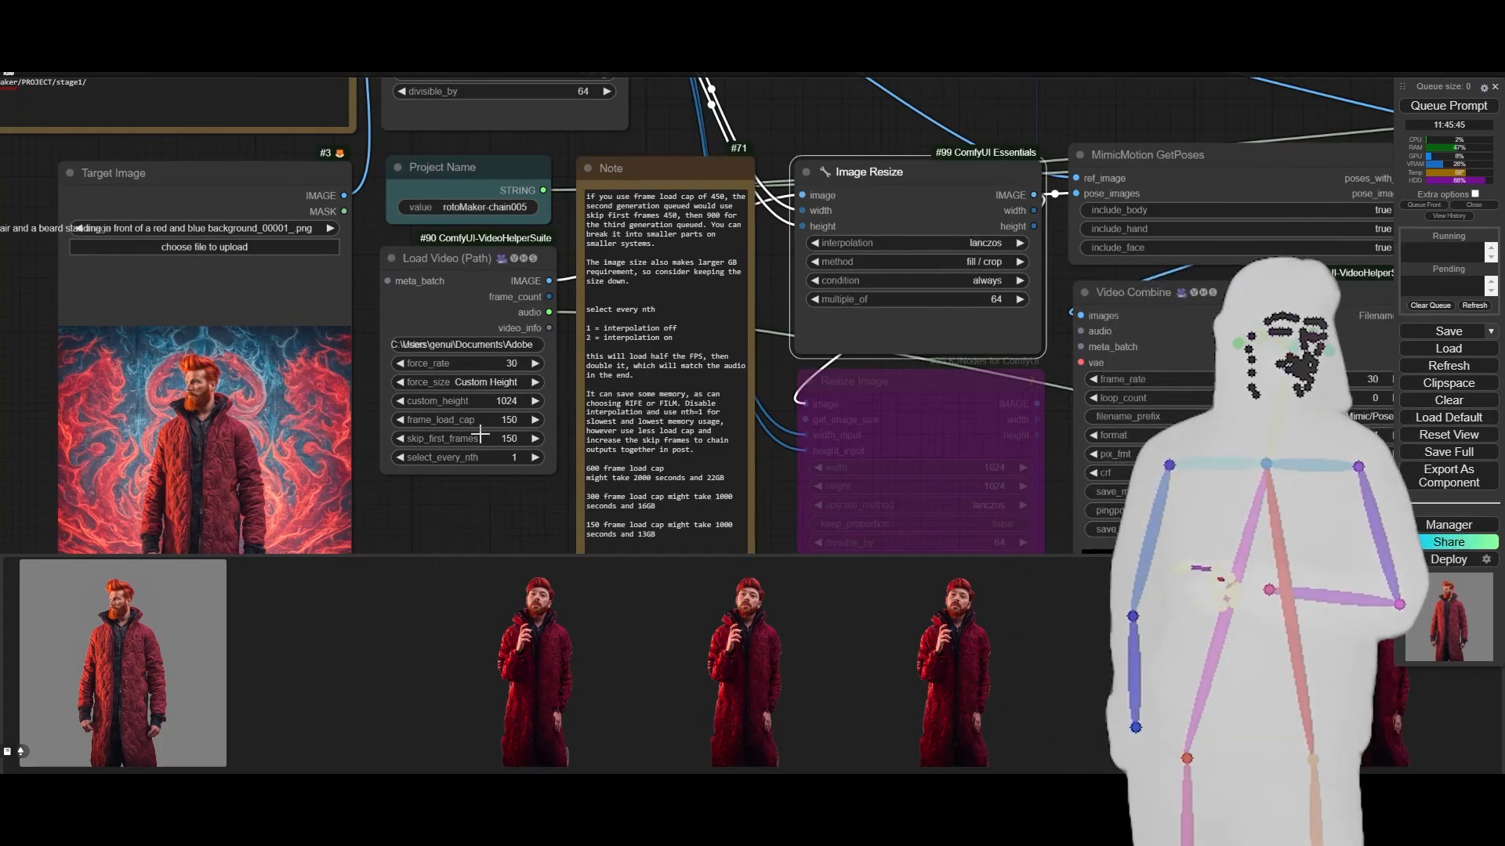
Set skip_first_frames to 0 in the Load Video (Path) node
drag(472, 501, 607, 420)
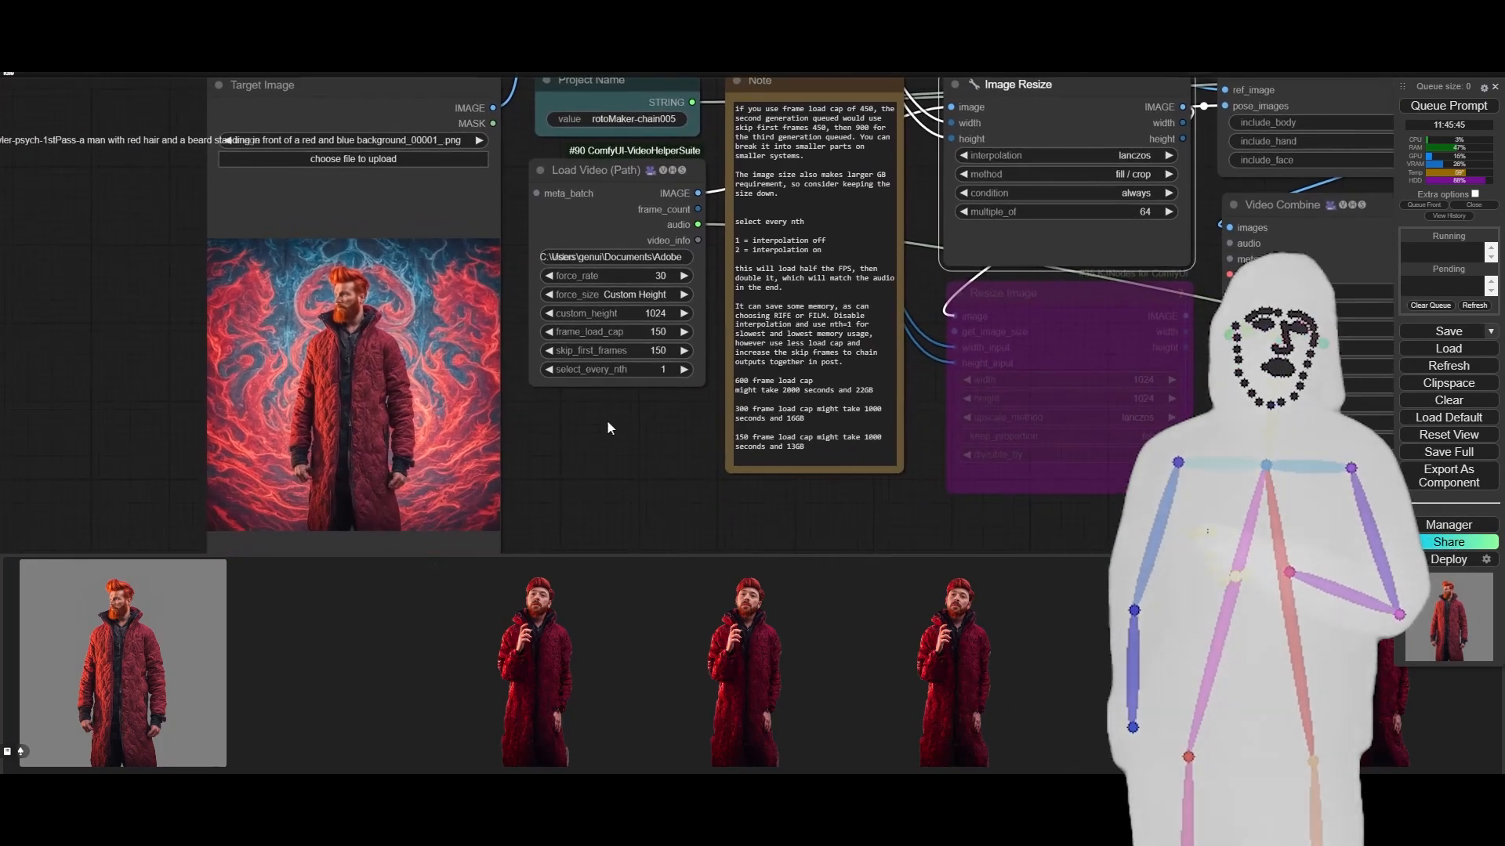
scroll(641, 424, up, 4)
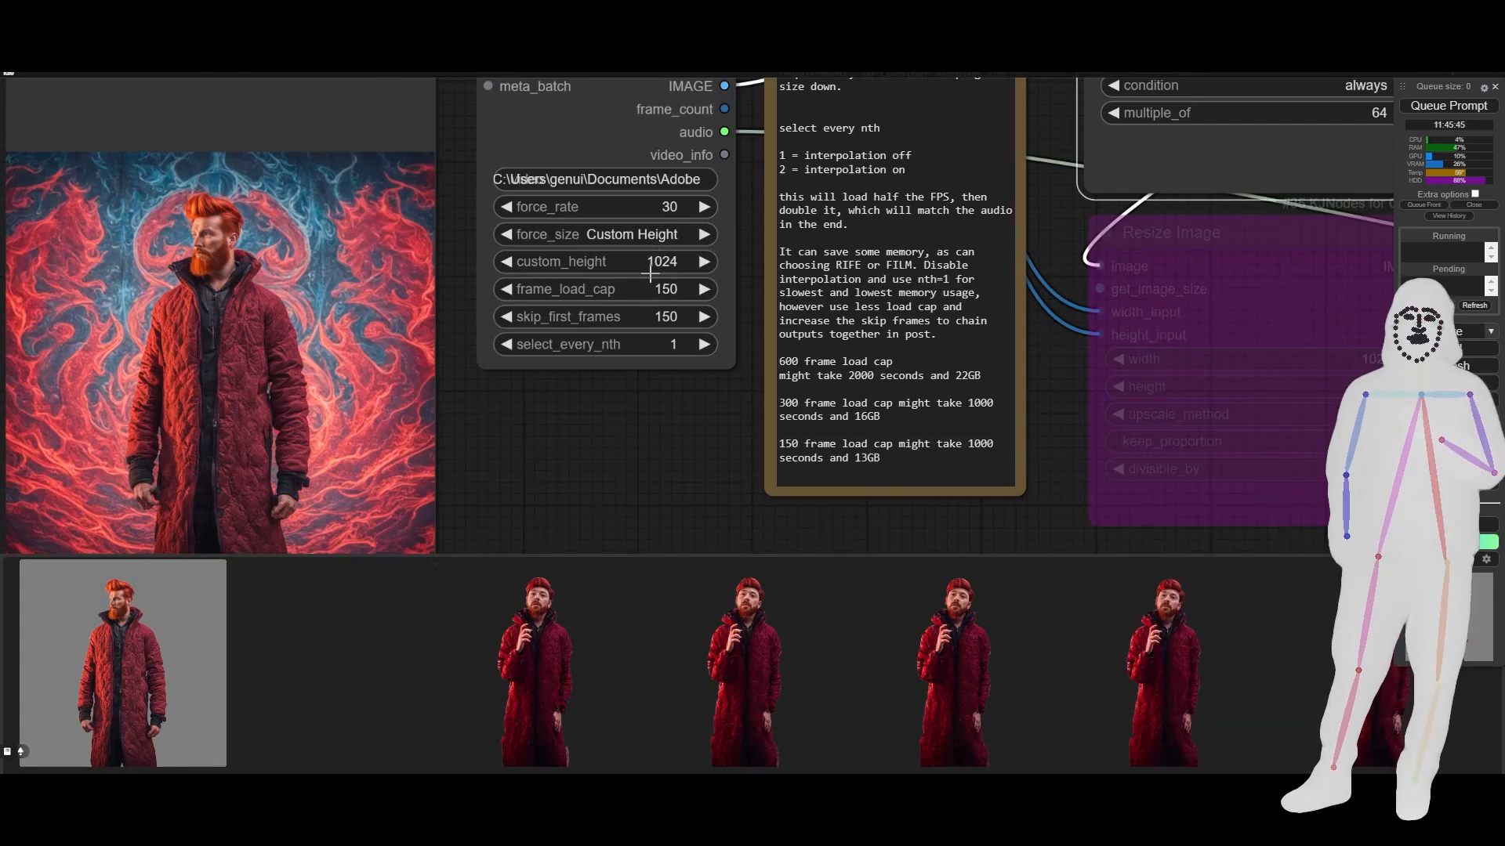
click(664, 318)
key(Return)
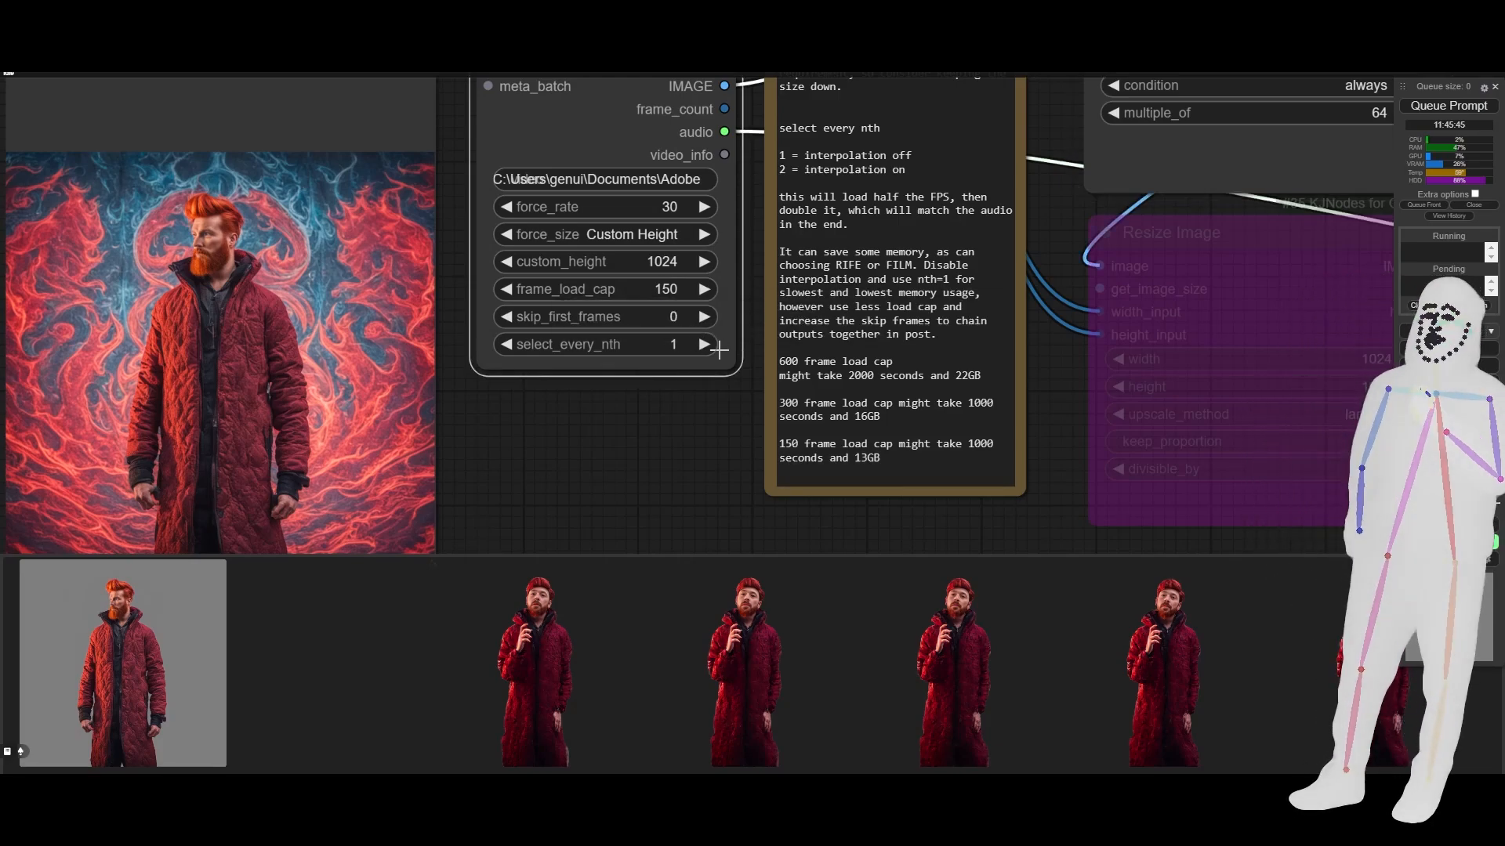
scroll(663, 297, down, 5)
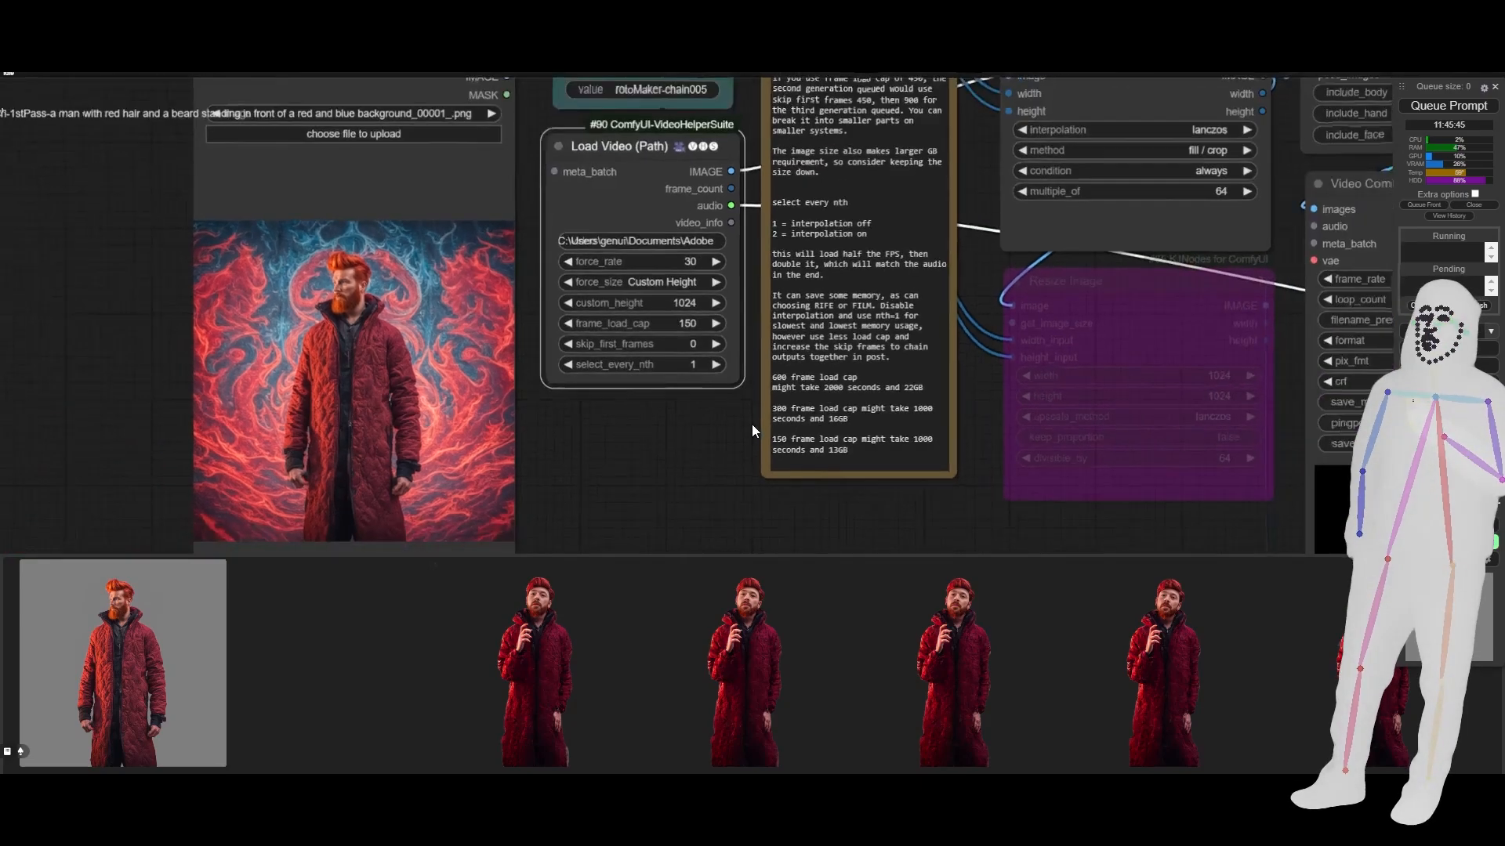
scroll(659, 308, up, 6)
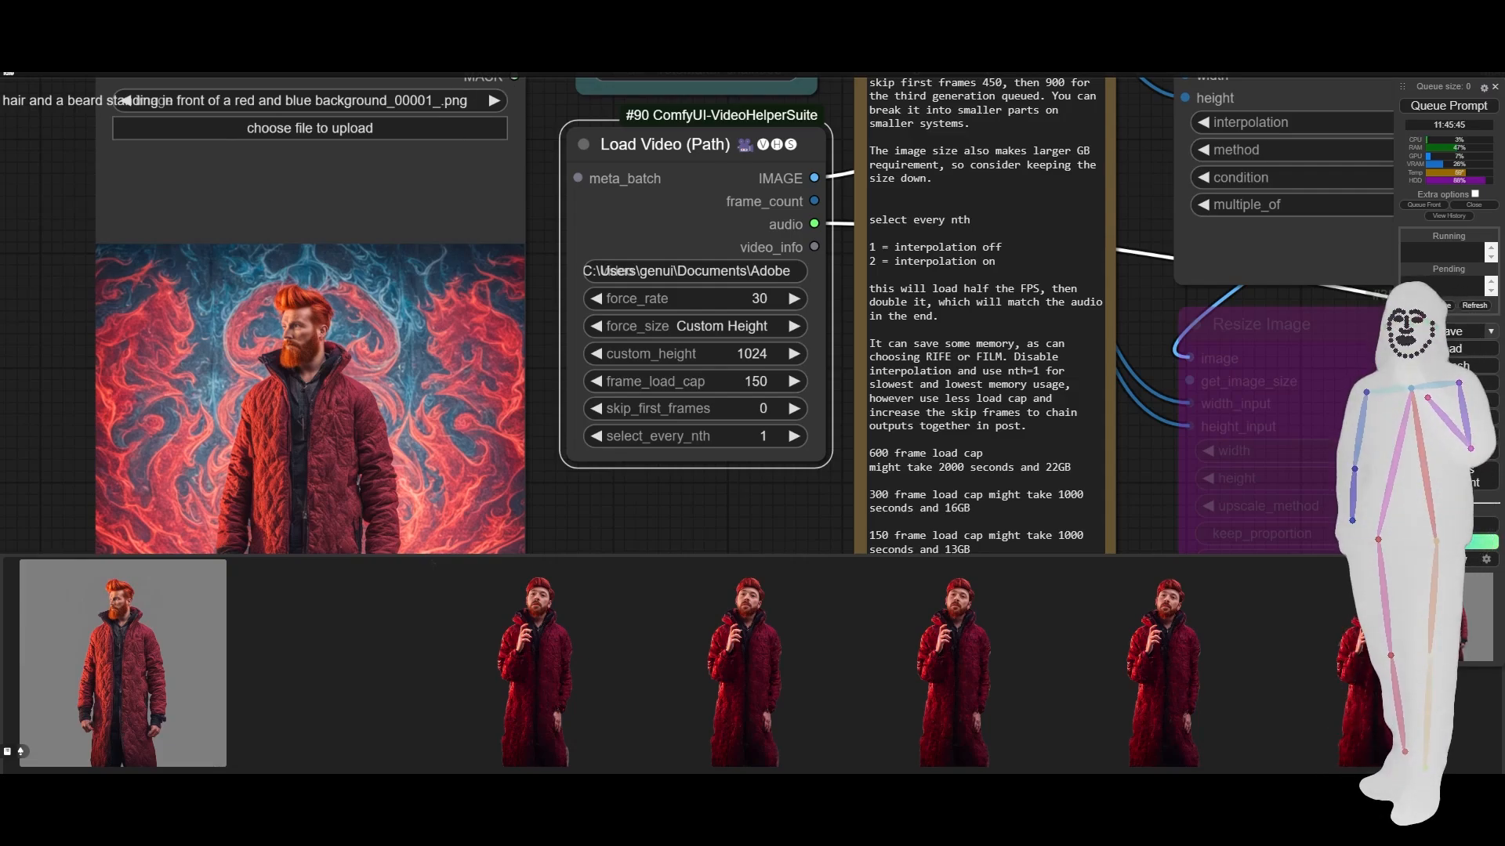
Review the full-body framing of the pose skeleton in the Video Combine preview
scroll(54, 294, down, 8)
drag(1065, 538, 1084, 336)
scroll(1043, 359, up, 2)
drag(1043, 408, 1070, 384)
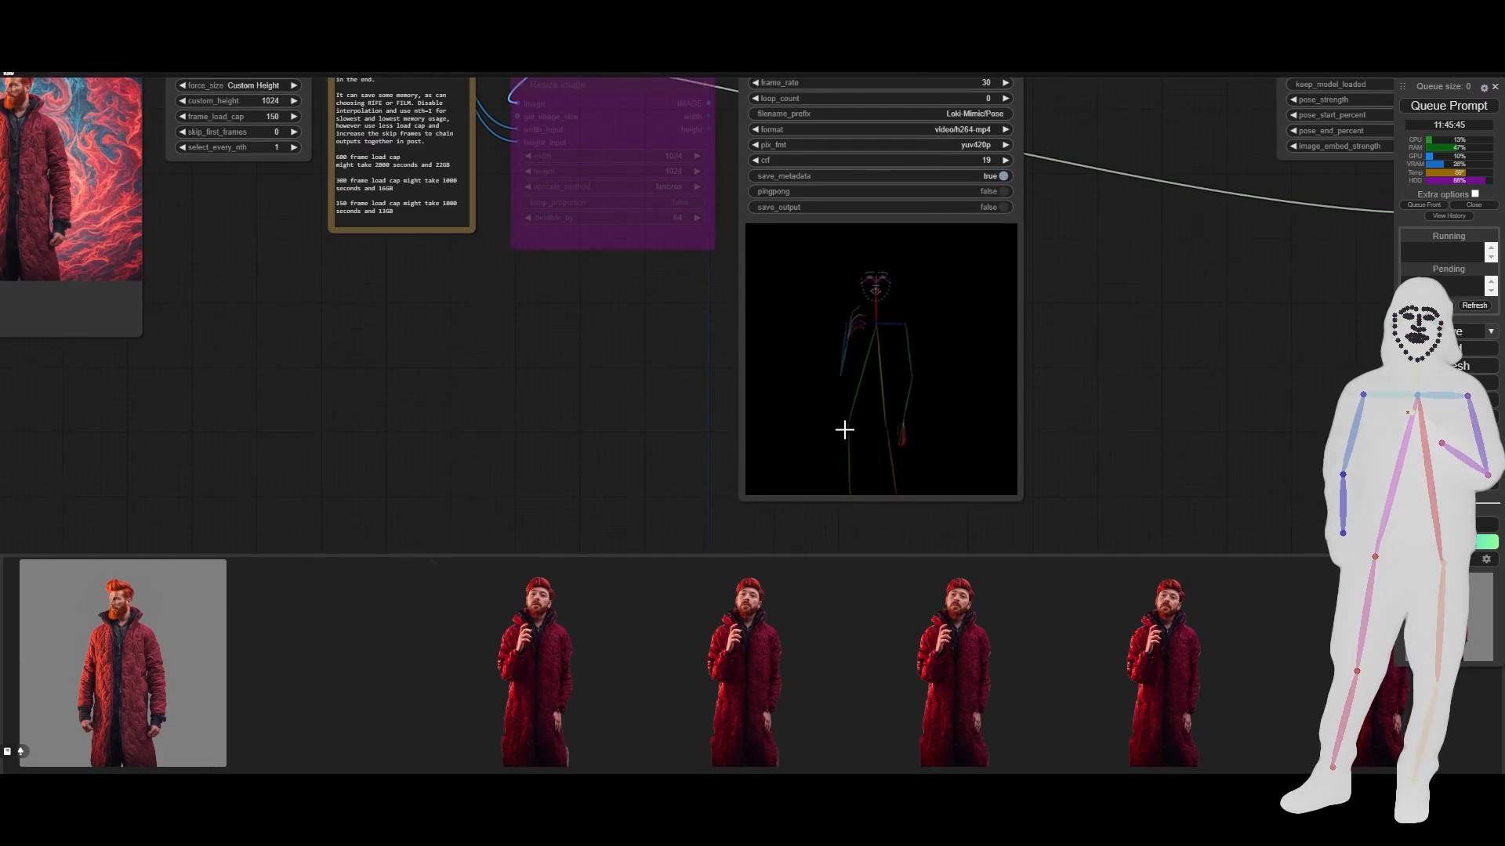
scroll(1051, 396, up, 4)
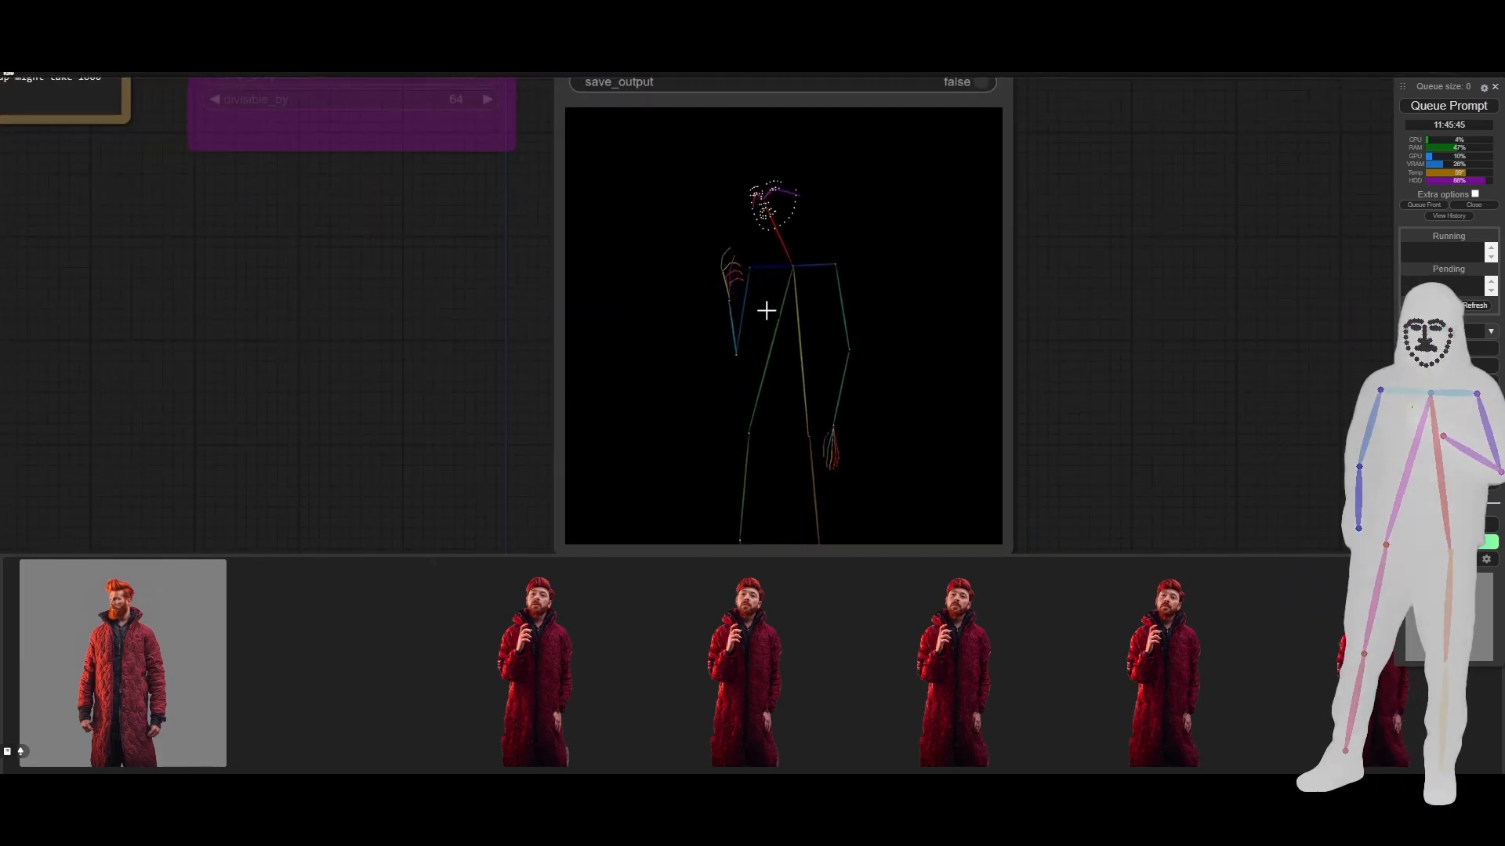
scroll(1050, 423, down, 4)
drag(700, 382, 651, 347)
scroll(563, 435, down, 2)
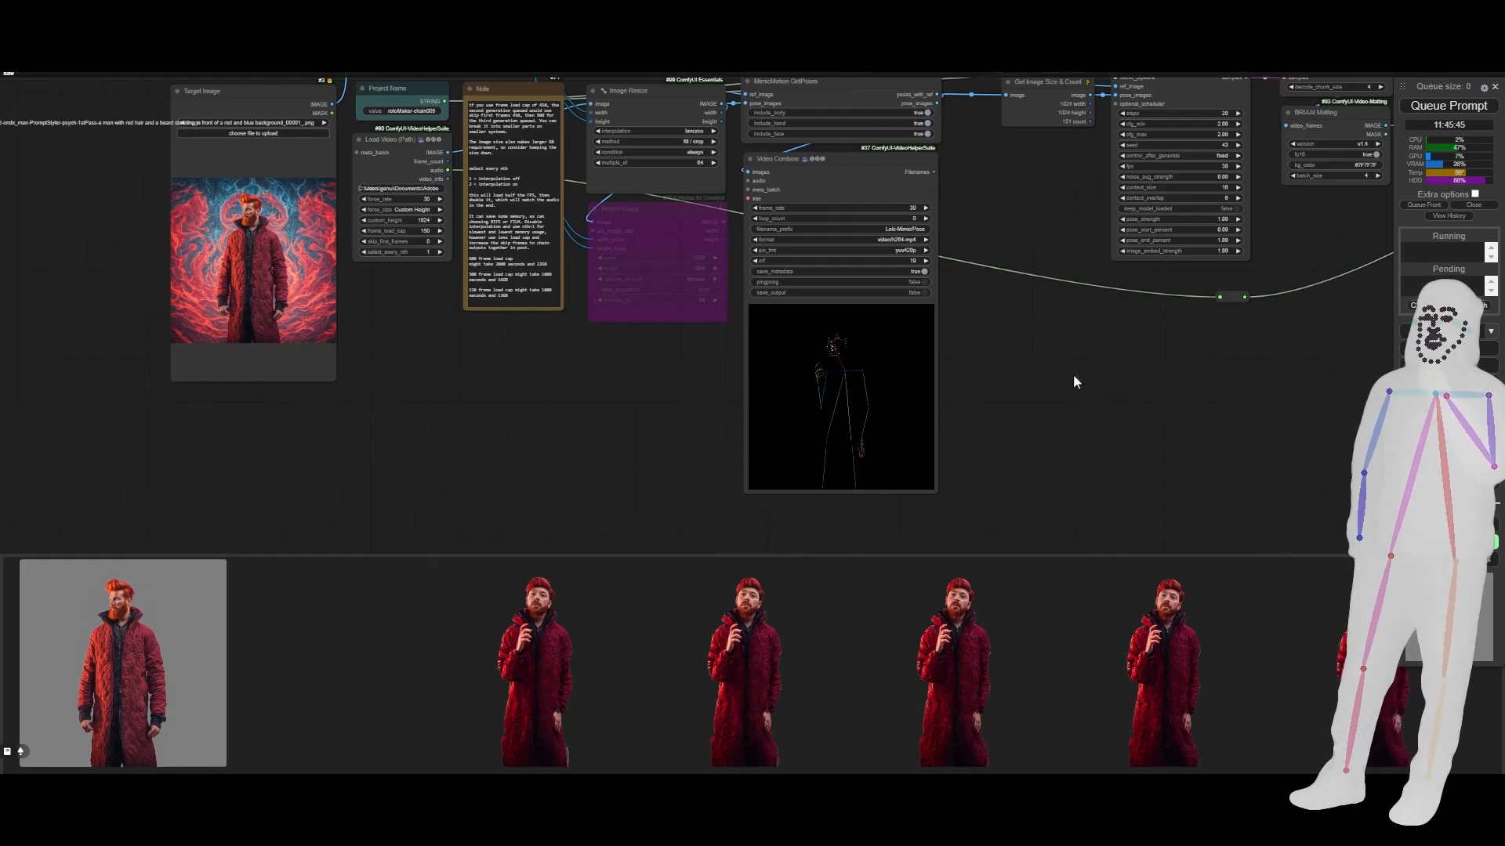
Examine the MimicMotion Sampler, MimicMotion Decode and BRIAAI Matting nodes and their connections to the final Video Combine node
drag(1075, 379, 781, 540)
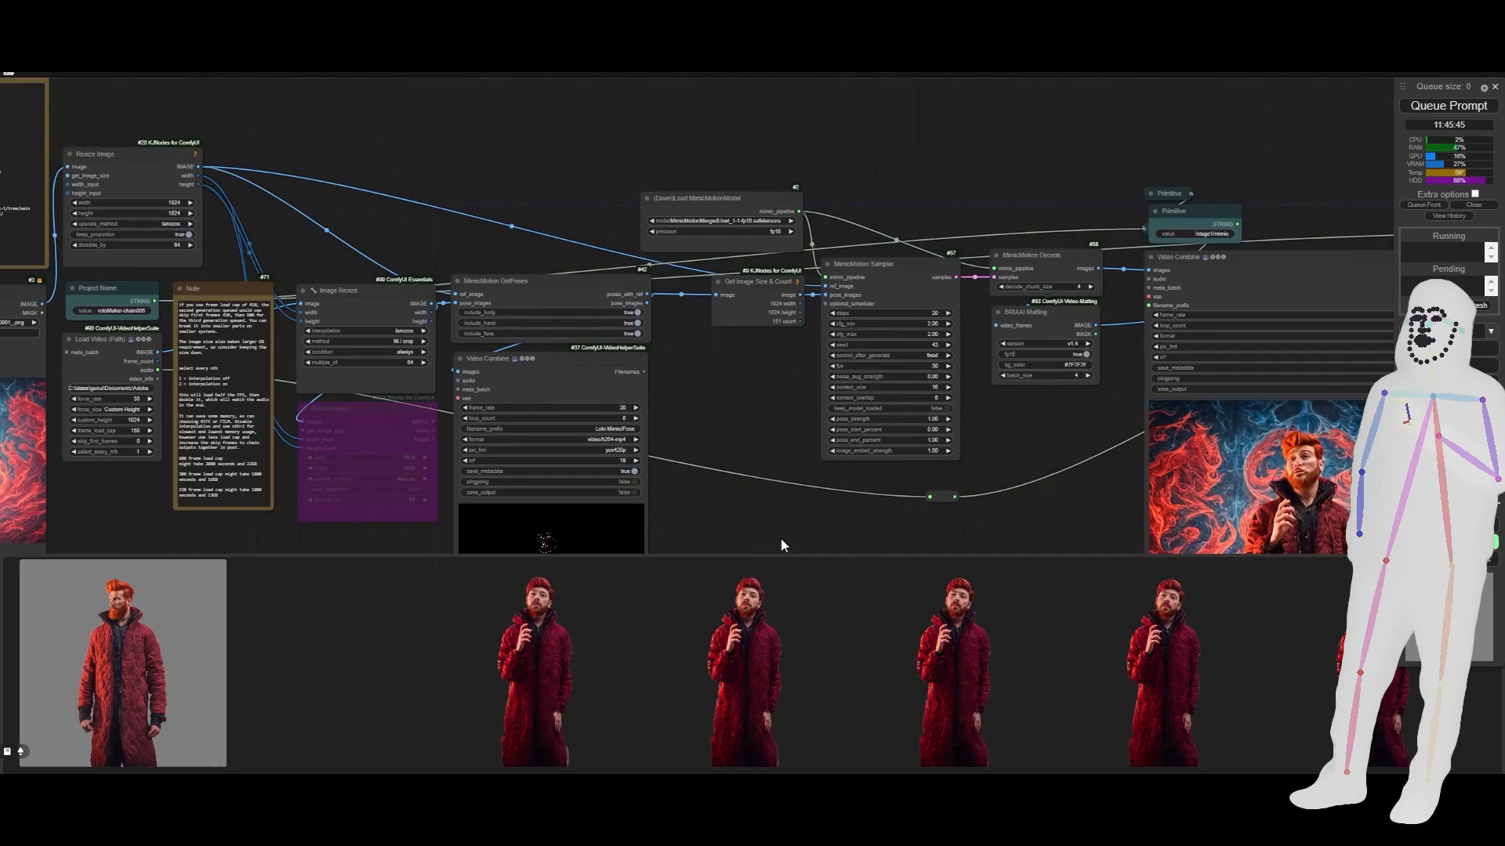
scroll(864, 217, up, 5)
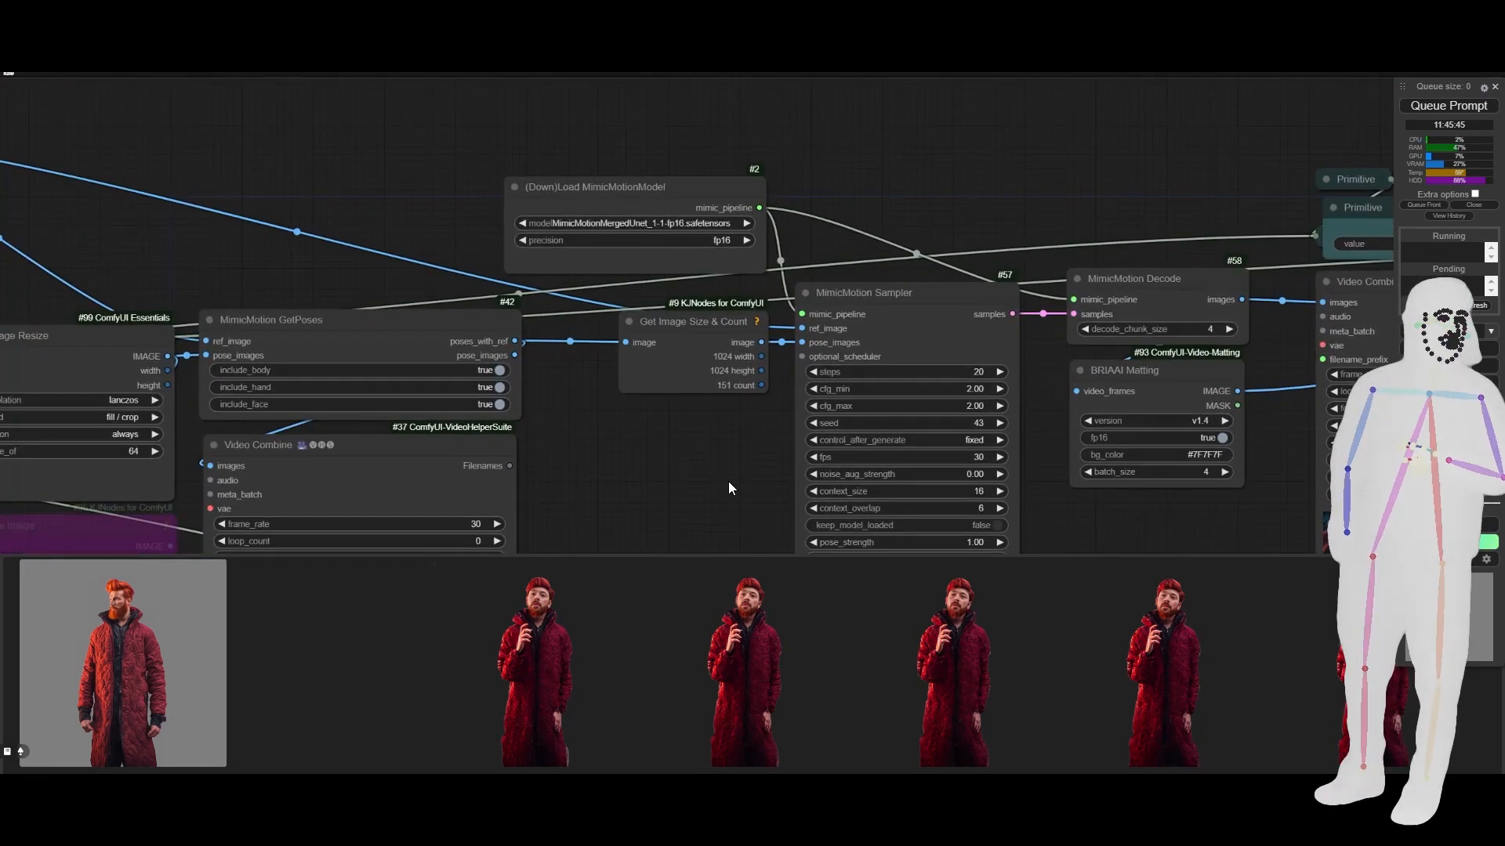
drag(727, 481, 226, 351)
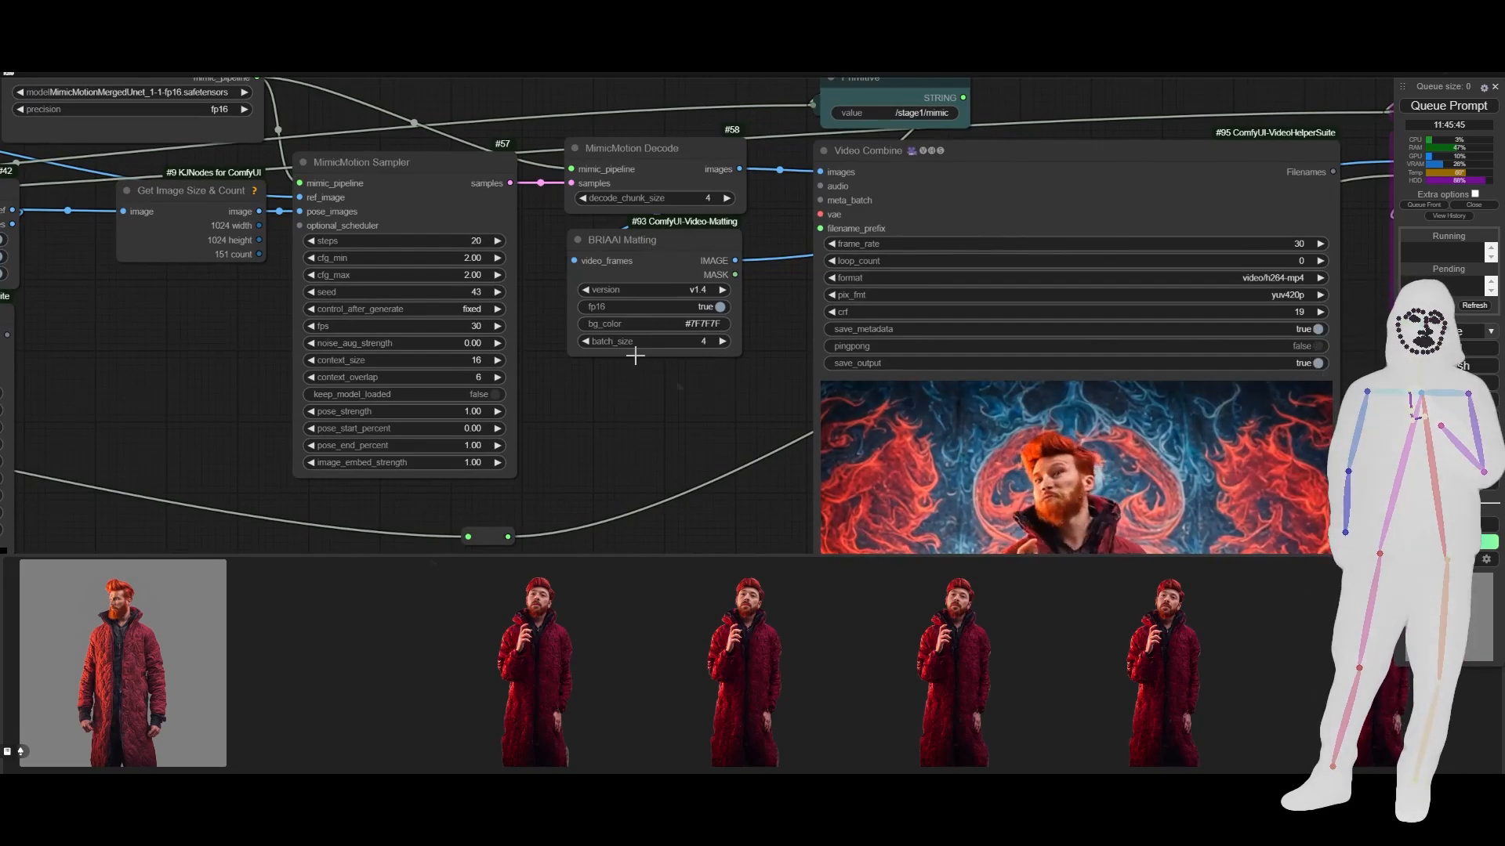
scroll(635, 396, down, 8)
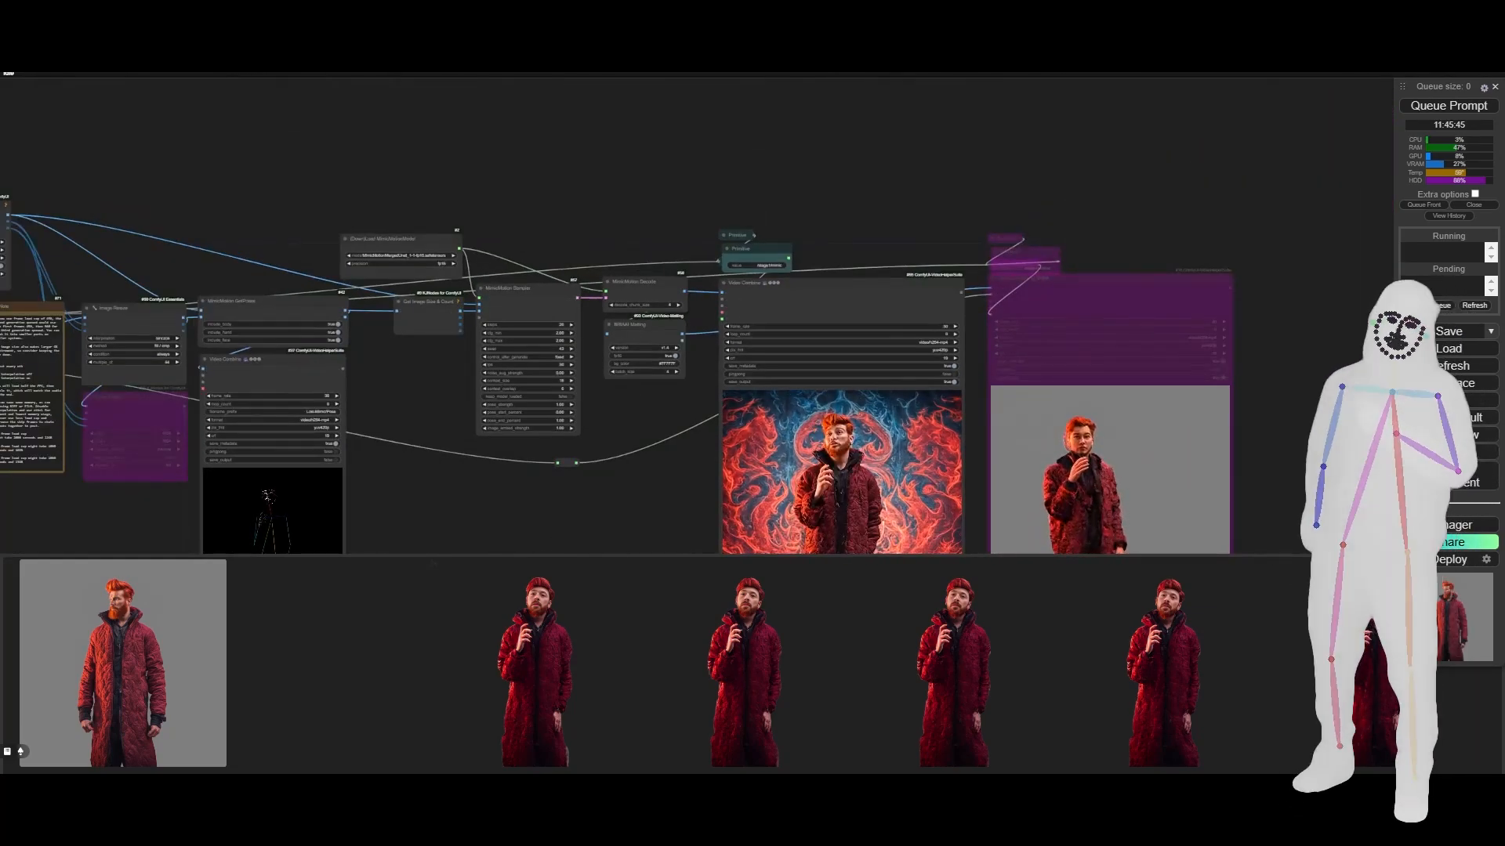
Compare the final Video Combine preview with the grey-background preview, checking the animated figure's face and hand up close
scroll(1258, 333, up, 8)
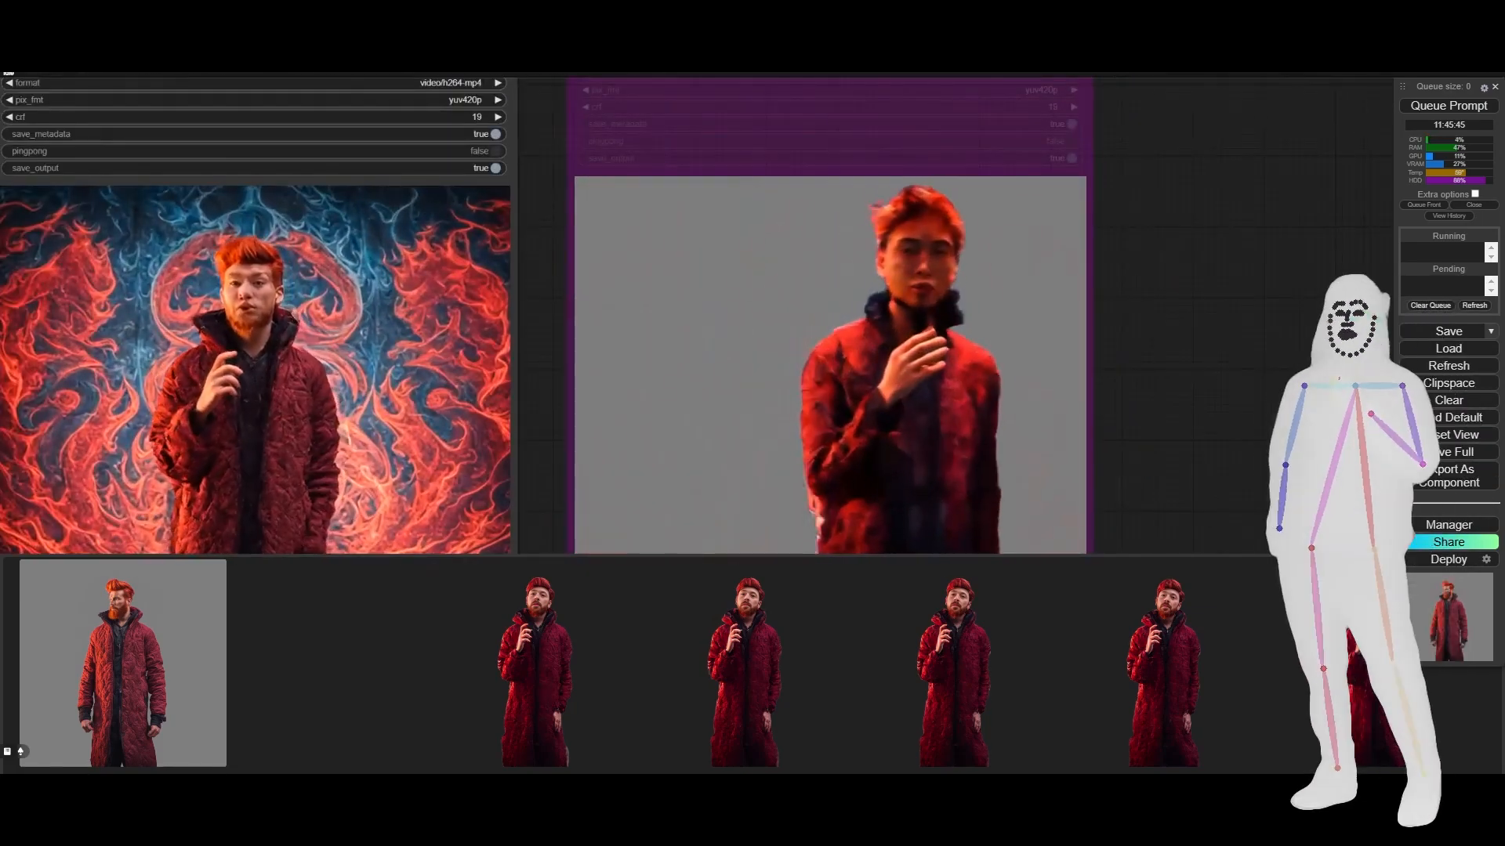
scroll(1238, 341, down, 5)
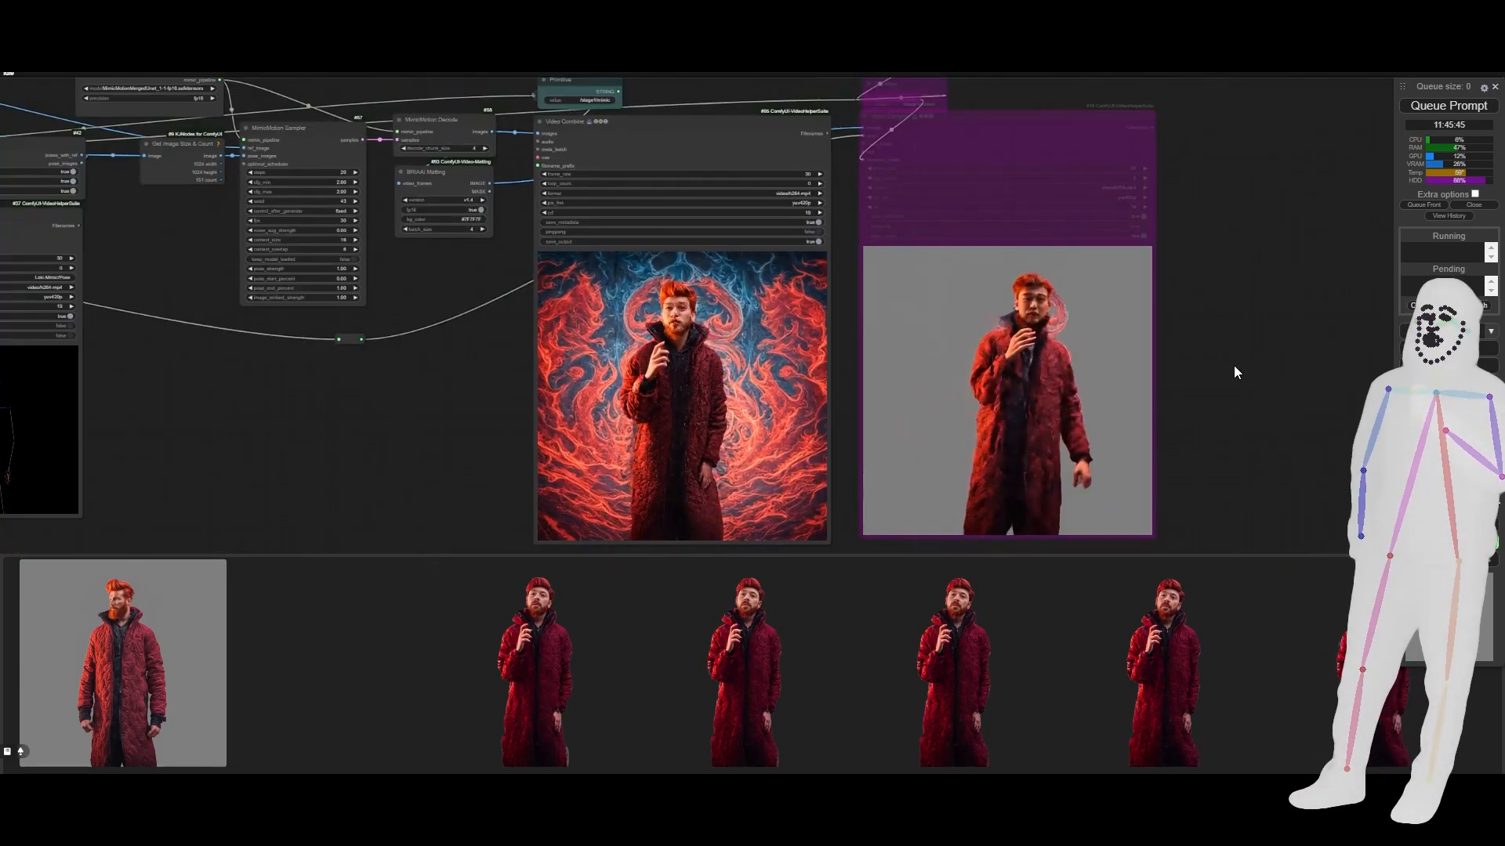
drag(1234, 365, 1272, 366)
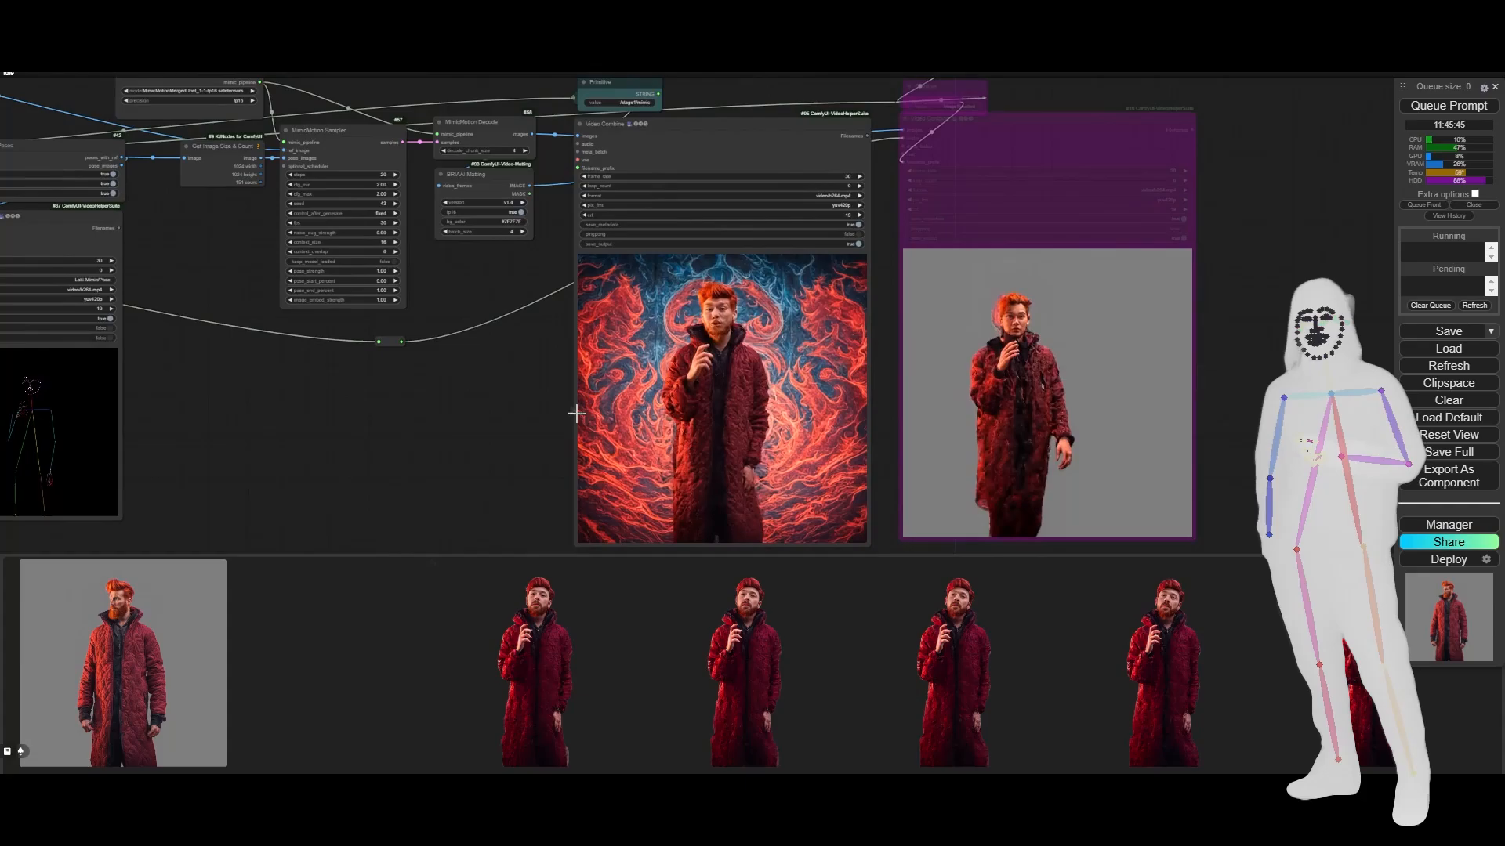
scroll(552, 388, up, 6)
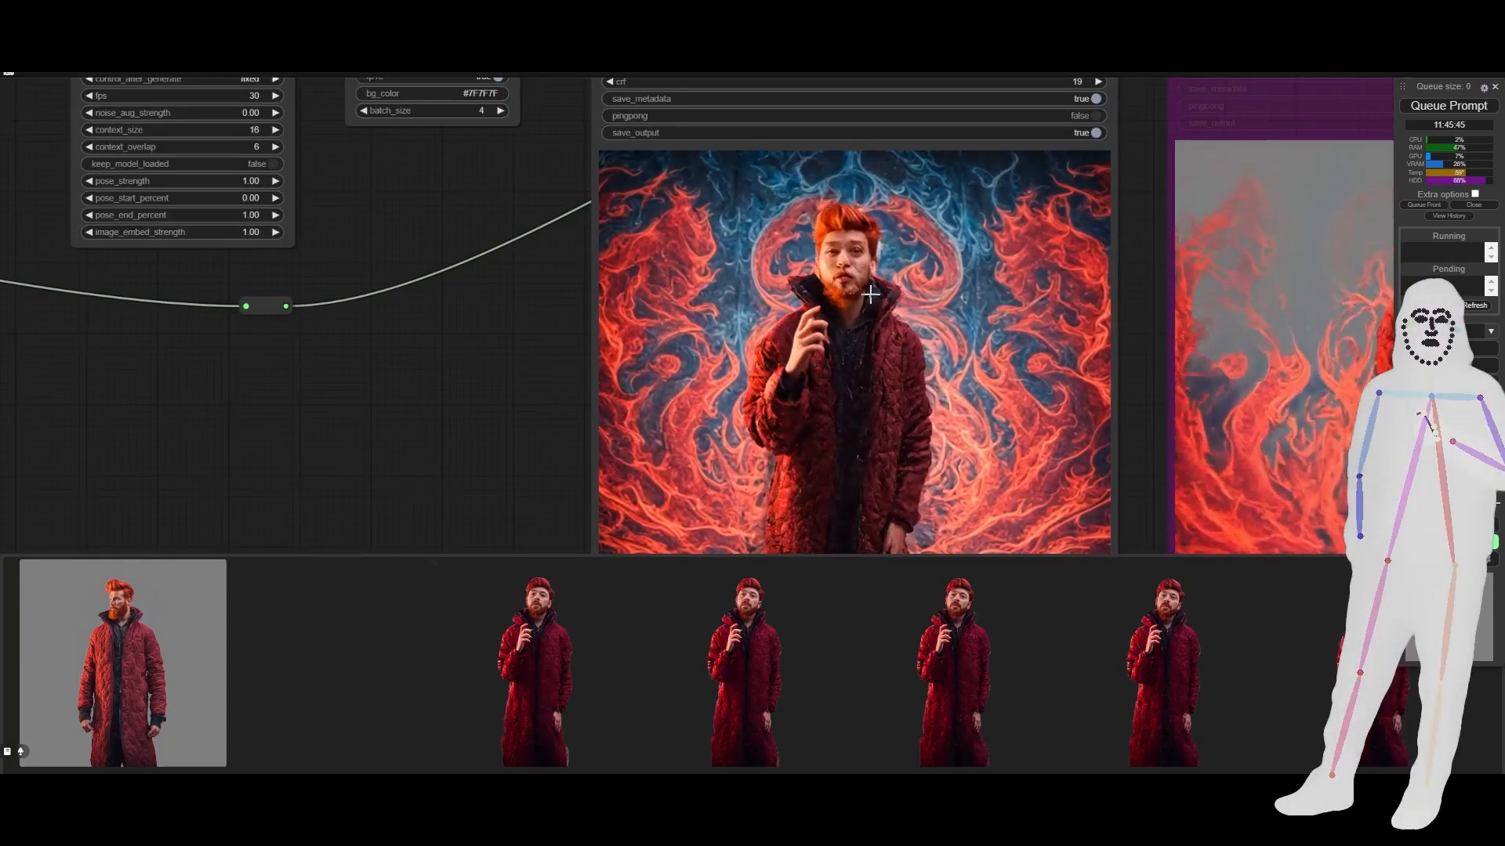
scroll(882, 270, up, 6)
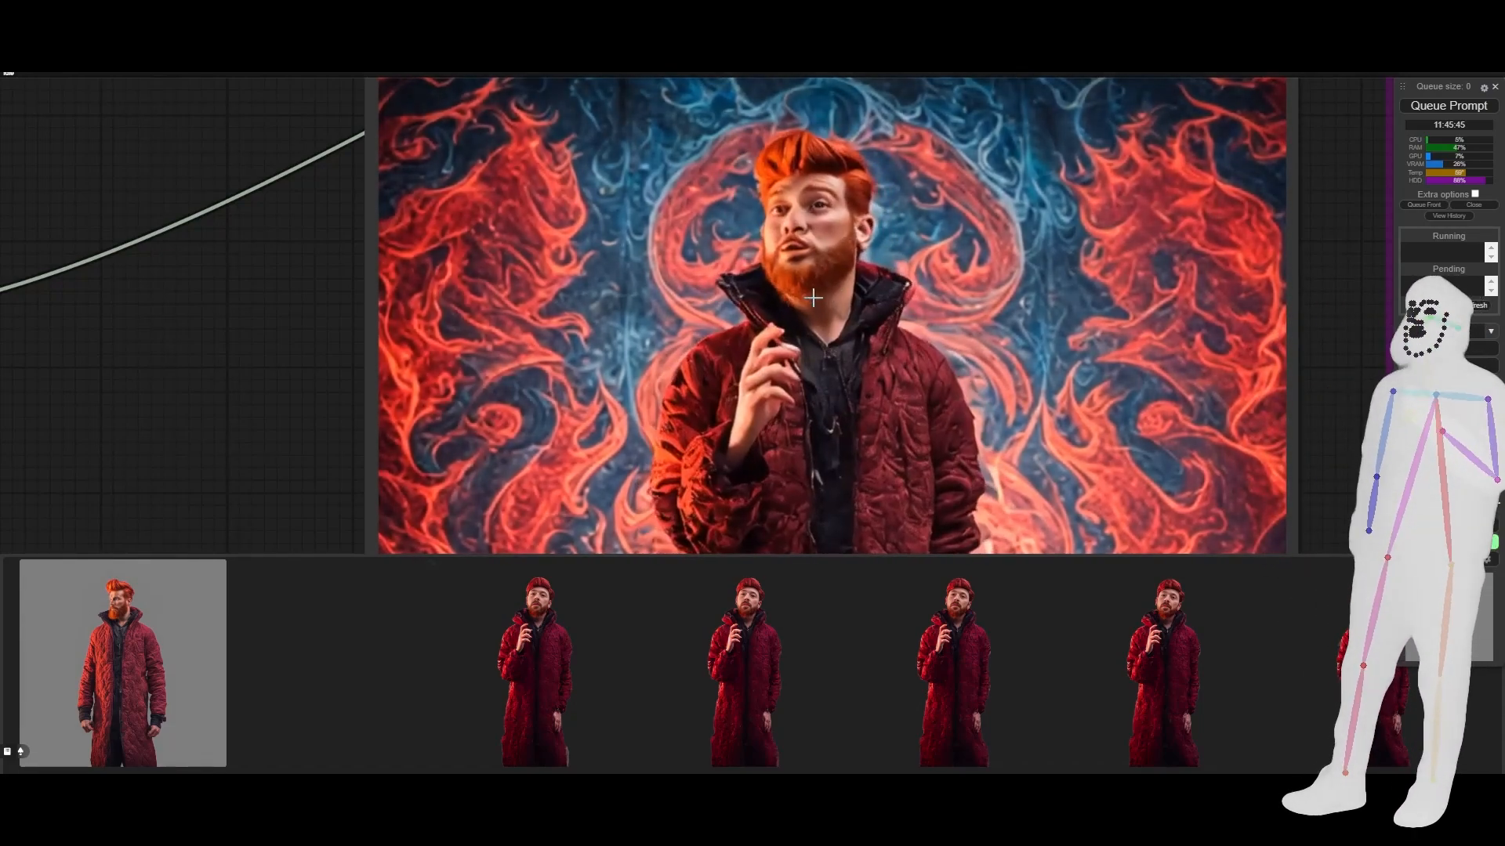
scroll(901, 333, down, 2)
scroll(901, 333, down, 3)
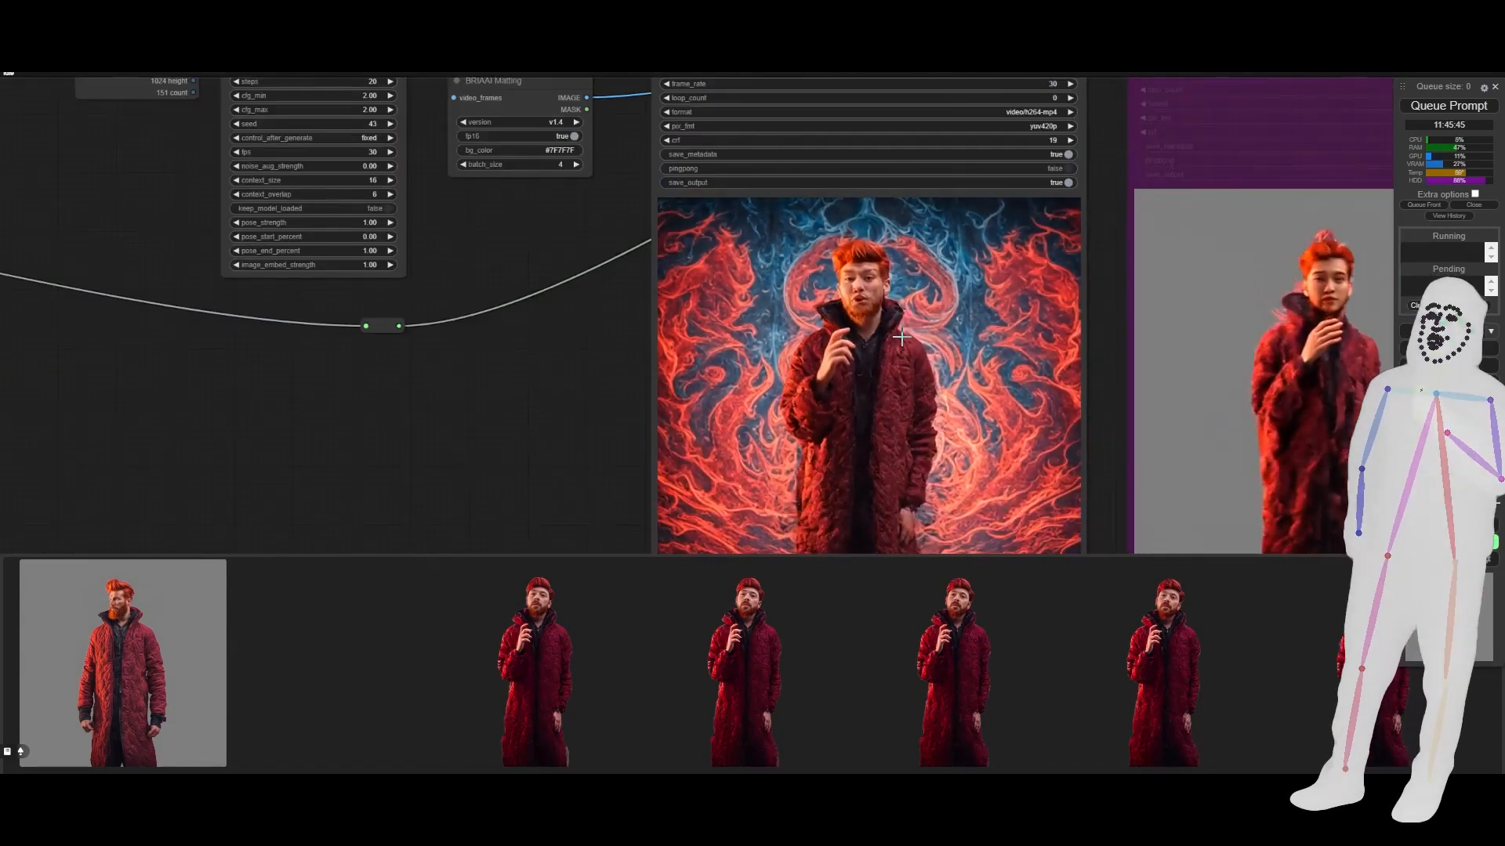
Set skip_first_frames to 150 in the Load Video (Path) node
drag(396, 458, 669, 424)
scroll(515, 403, down, 3)
scroll(515, 404, down, 2)
scroll(193, 351, up, 12)
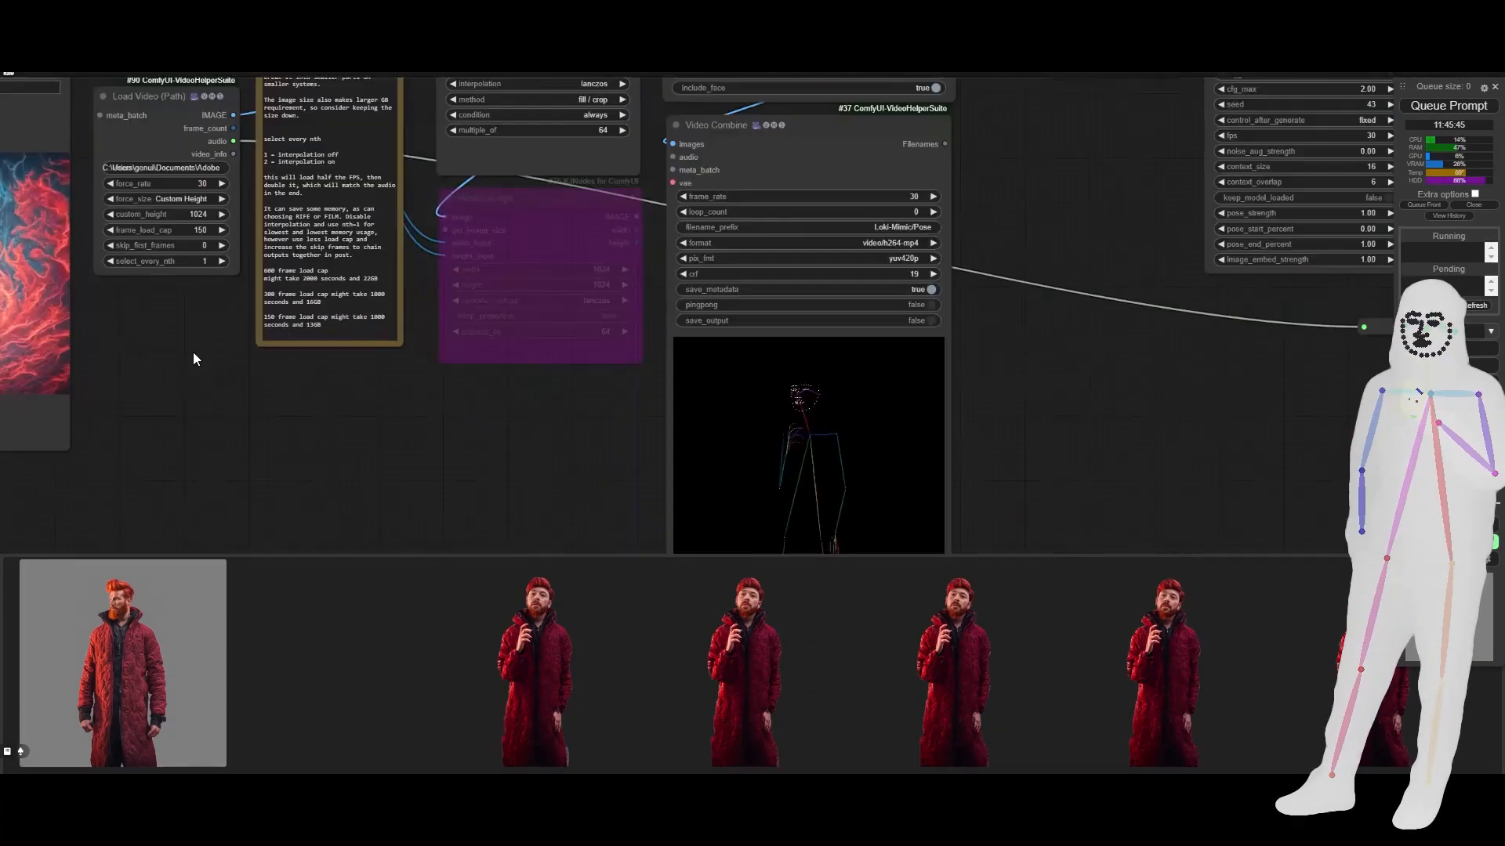
click(208, 200)
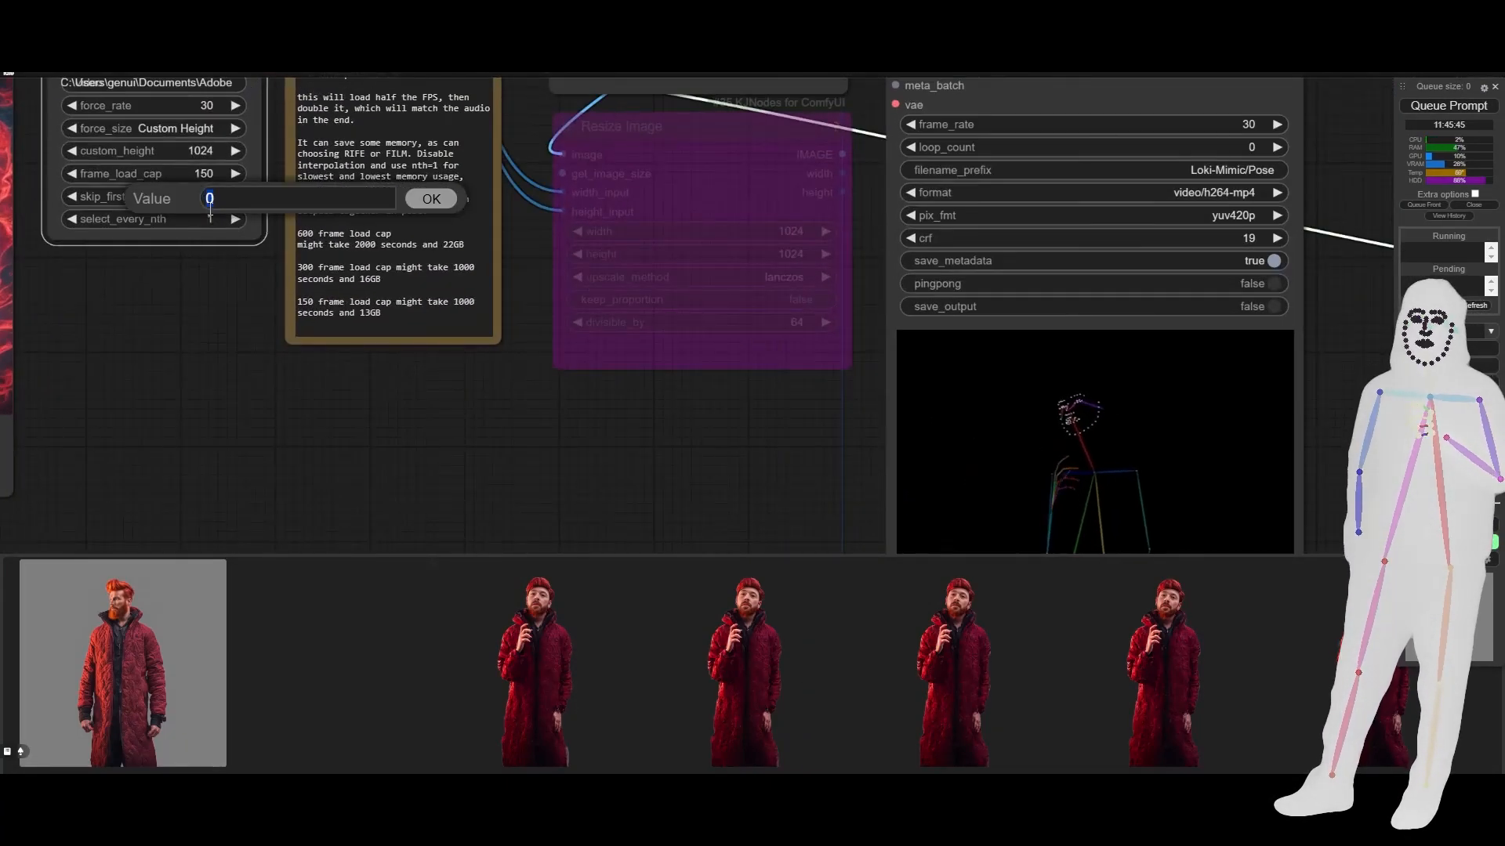
text(150)
key(Return)
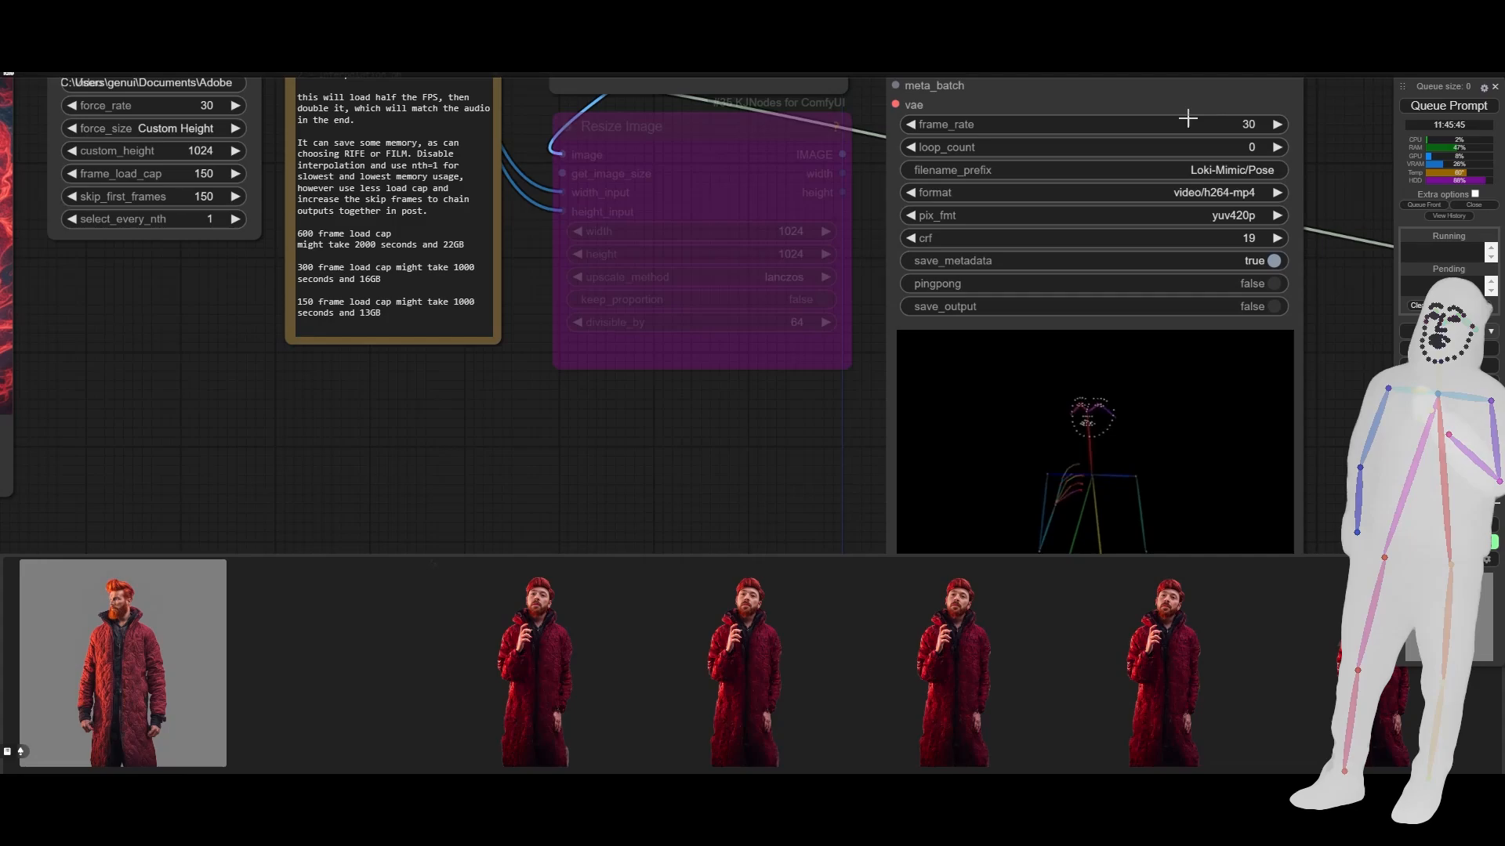
Switch to File Explorer and view the stage folders in the rotoMaker-chain005 output folder
scroll(156, 392, down, 6)
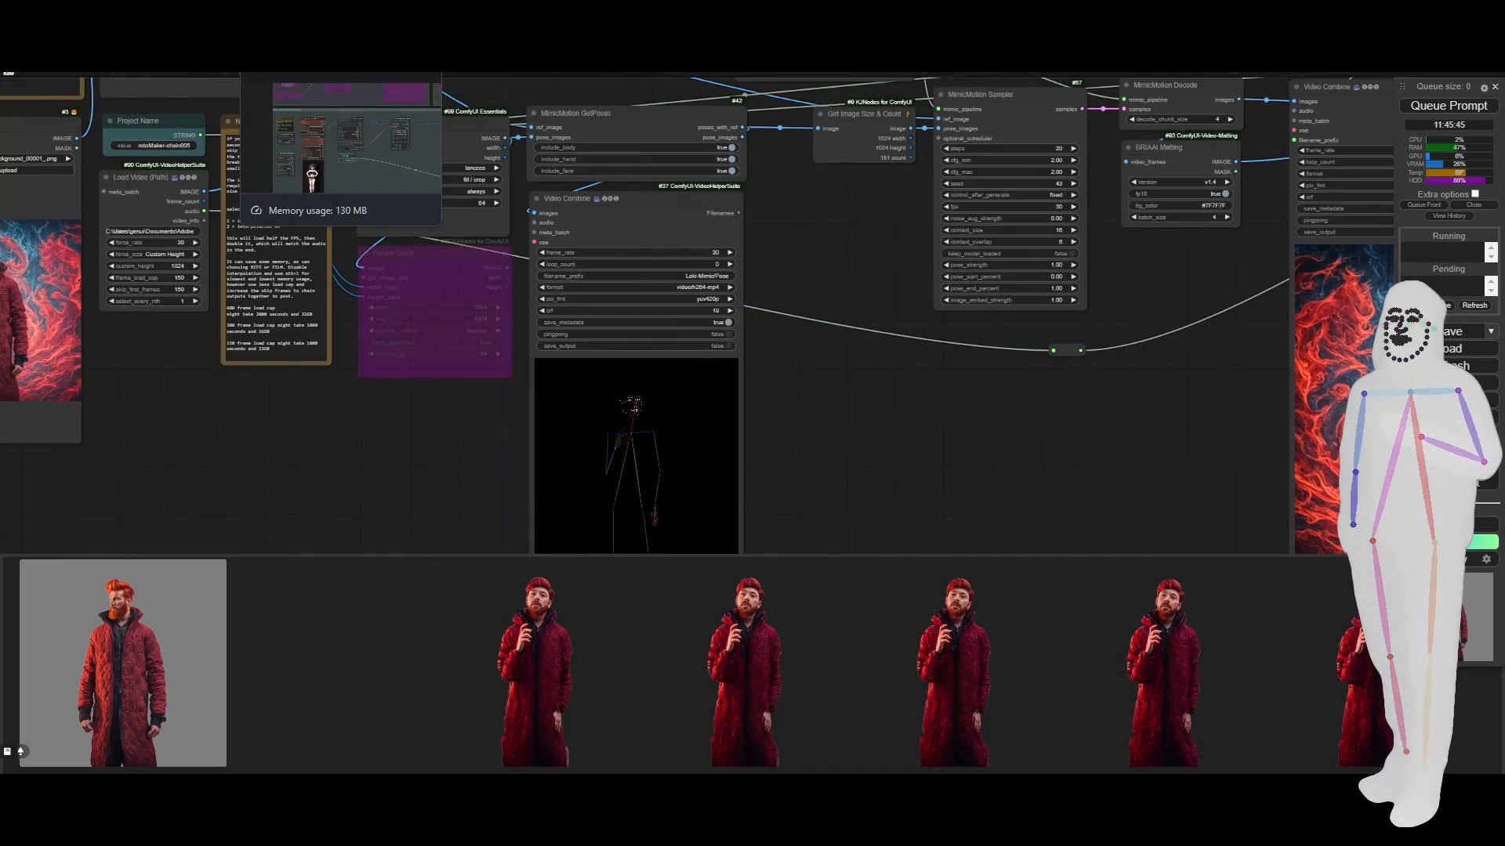
drag(921, 444, 741, 445)
drag(1055, 411, 851, 502)
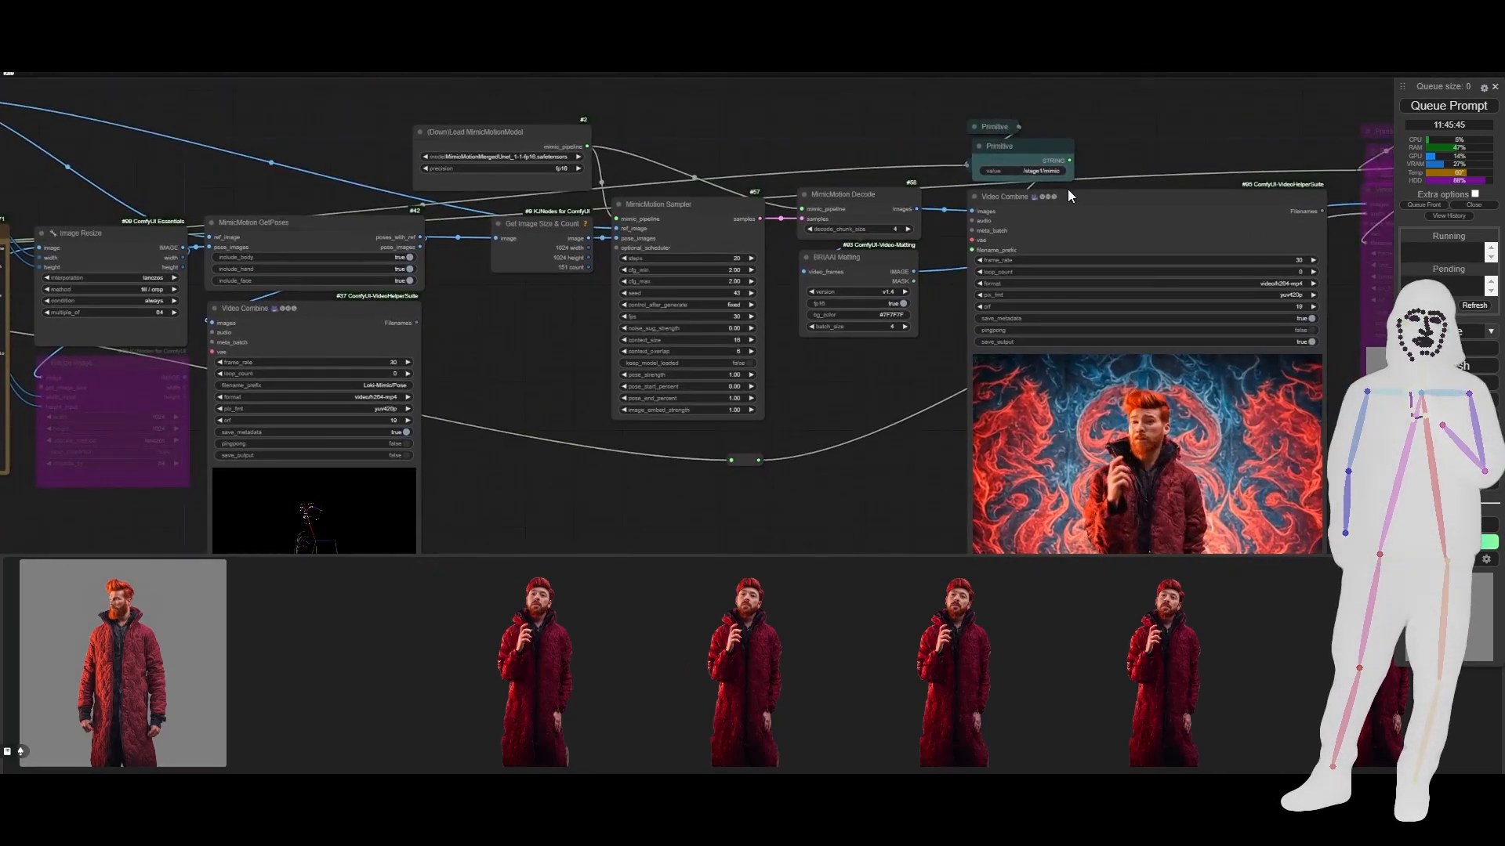
mouse_move(271, 791)
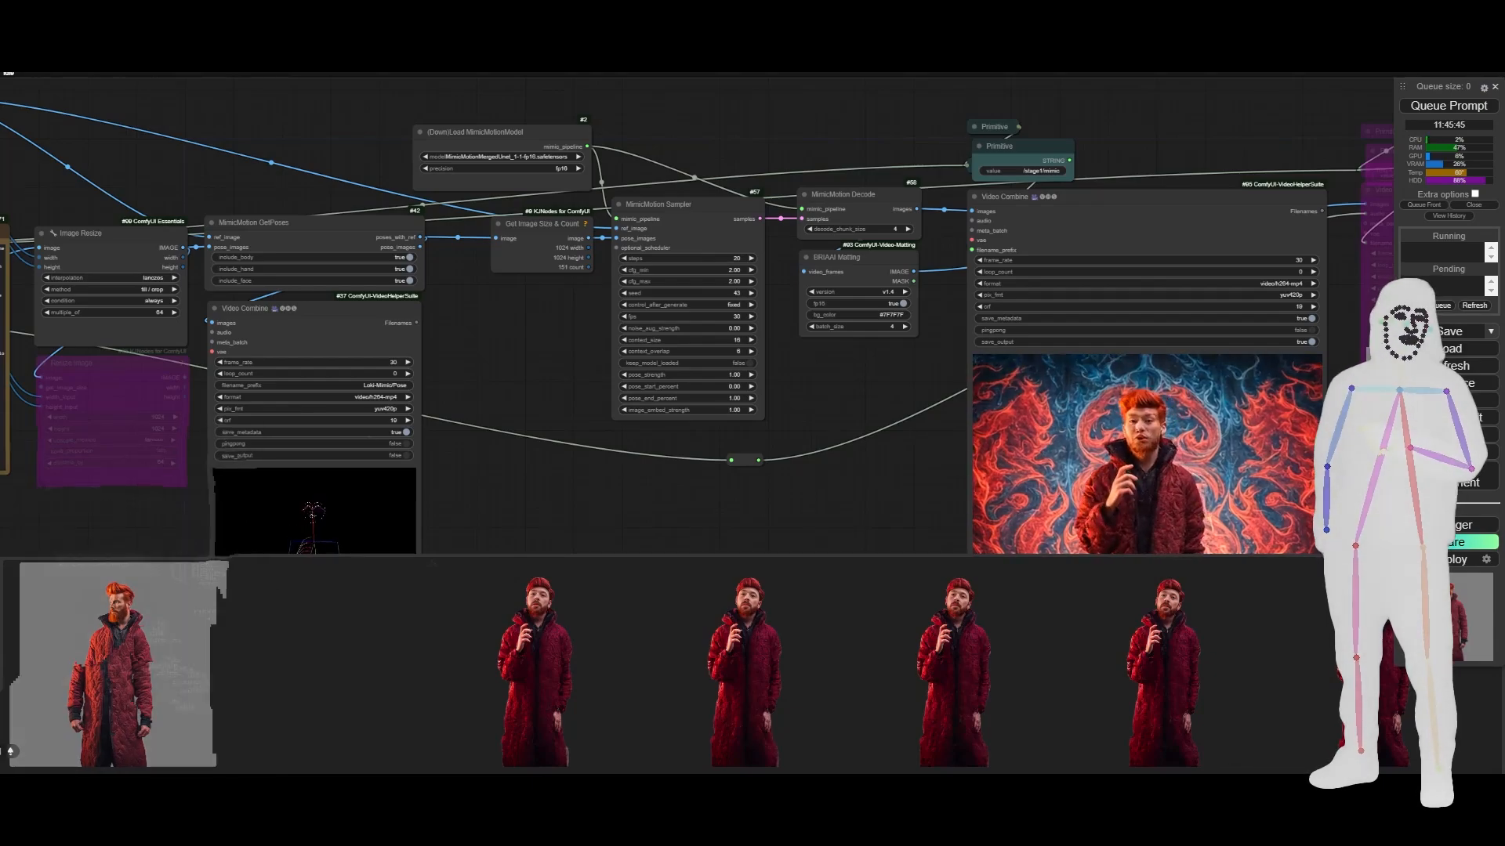
click(227, 759)
drag(807, 409, 1087, 175)
click(620, 466)
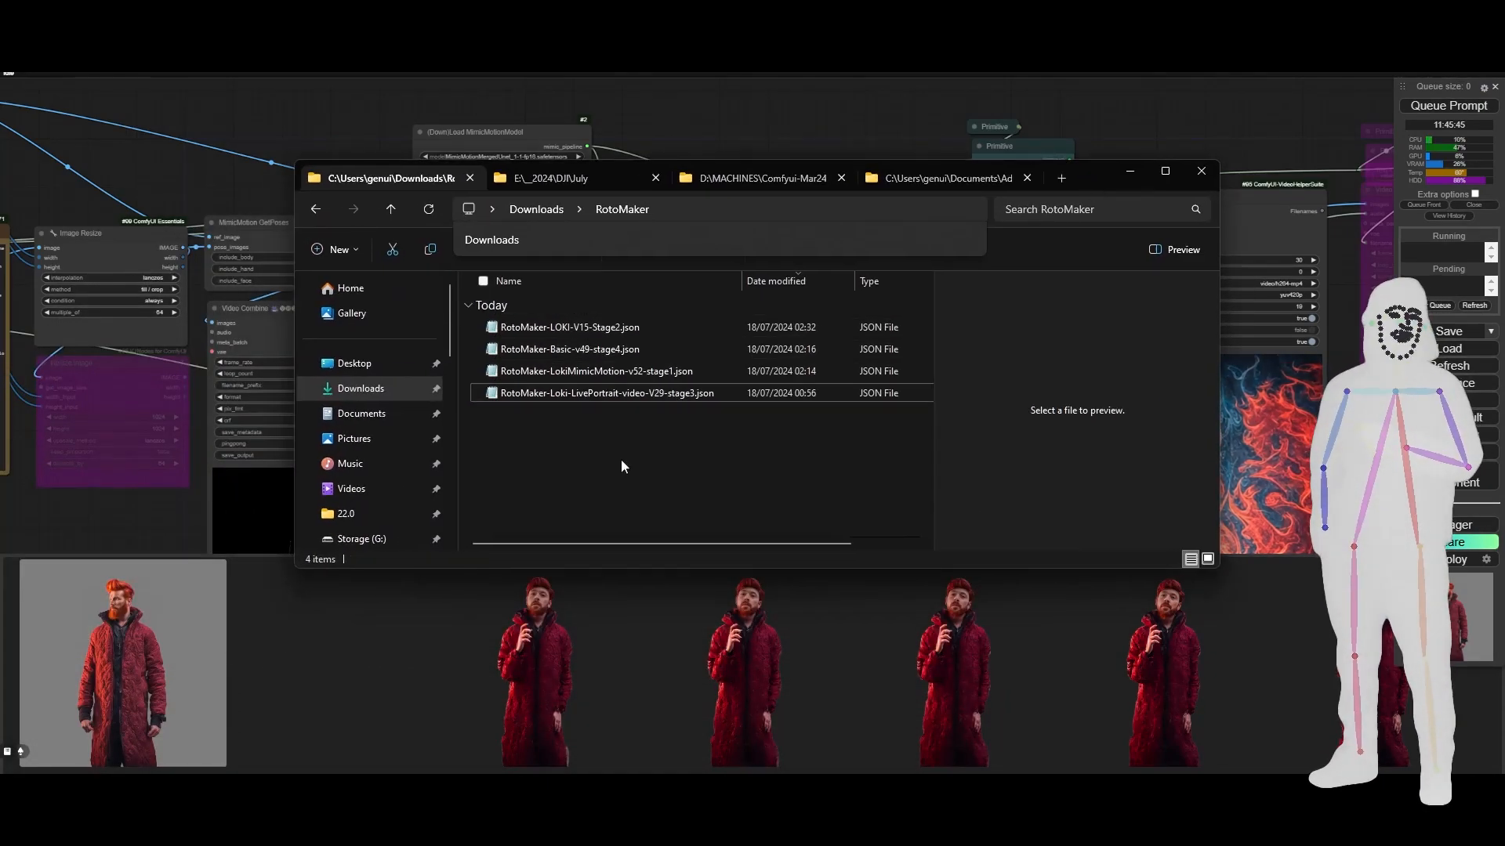
click(757, 189)
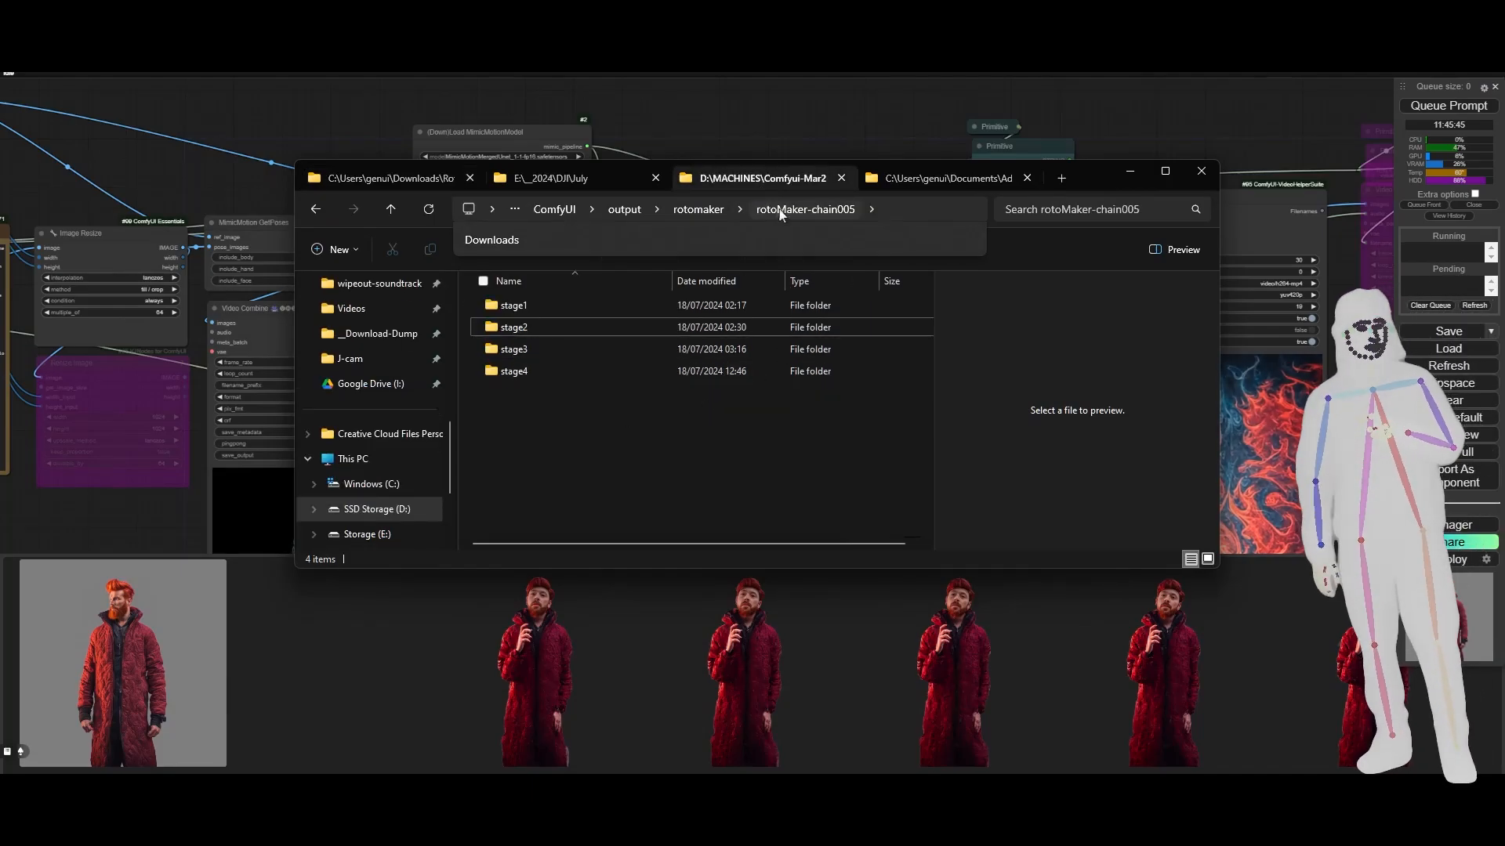
Return to the ComfyUI workflow and select the Project Name node above Load Video (Path)
click(782, 98)
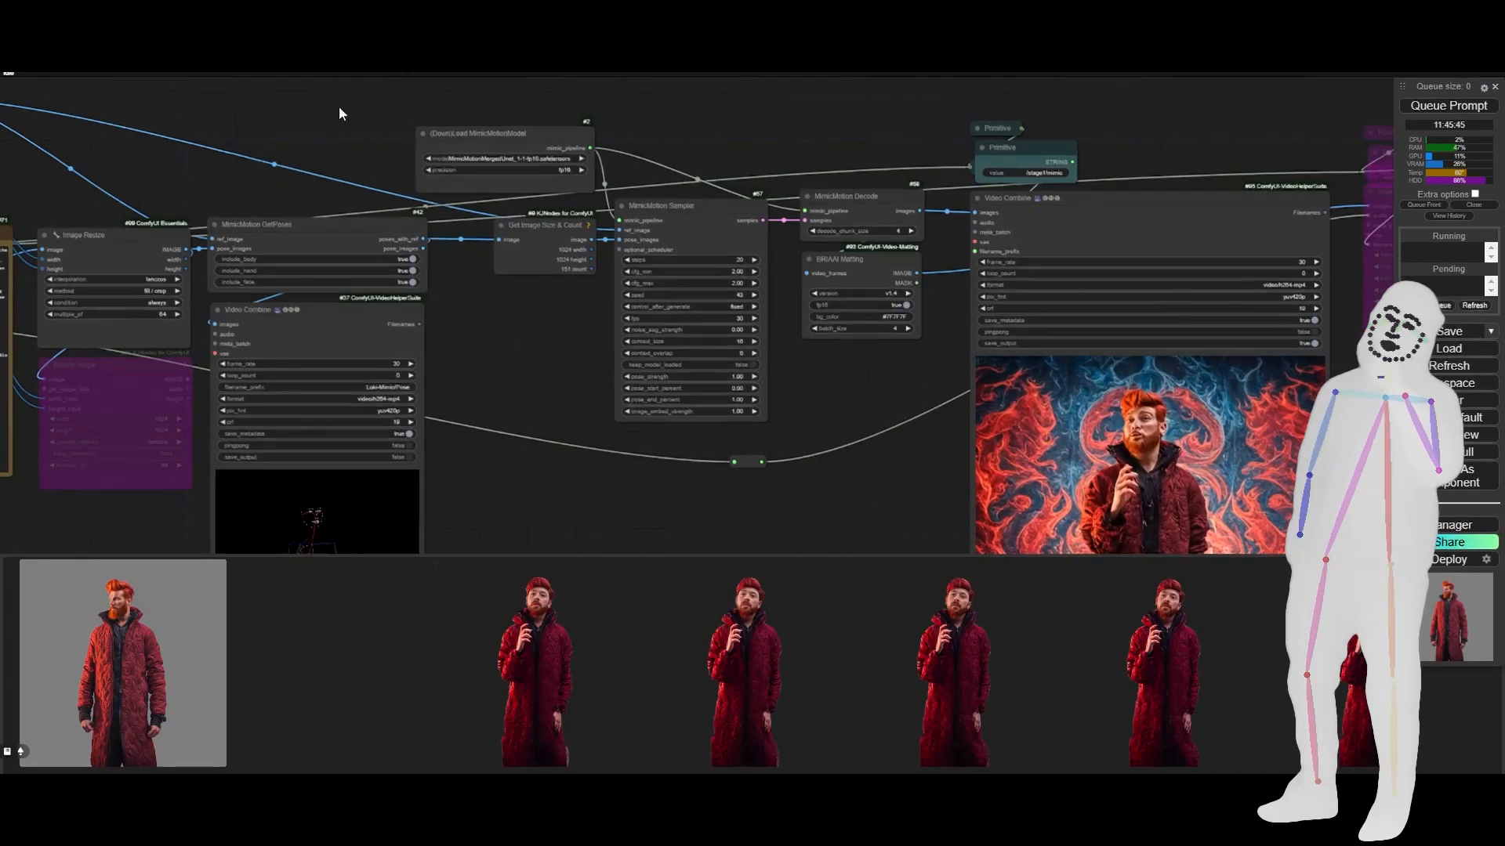
drag(336, 110, 985, 93)
scroll(430, 260, up, 5)
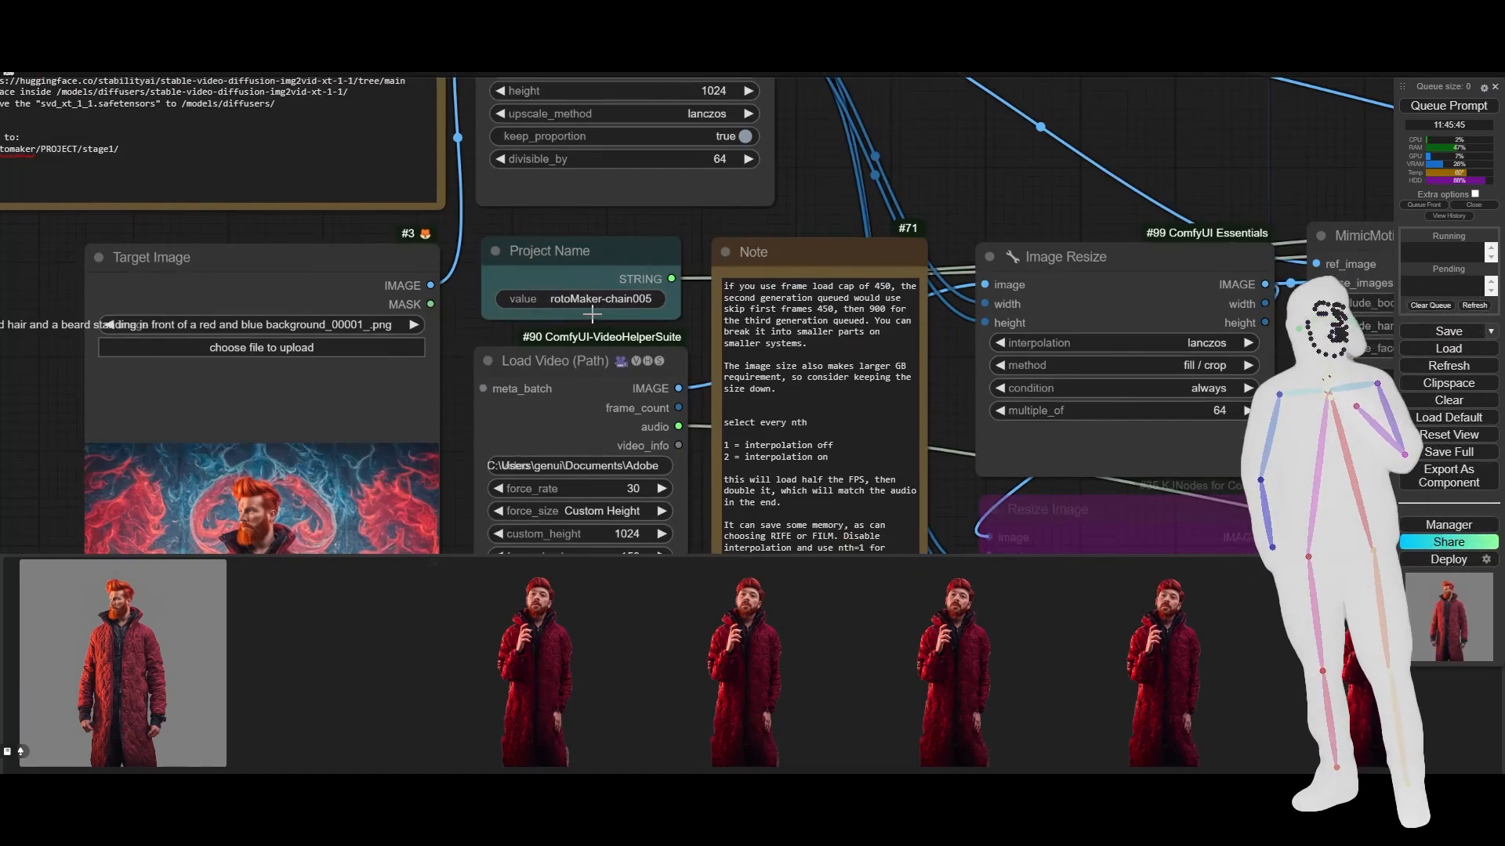
mouse_move(270, 828)
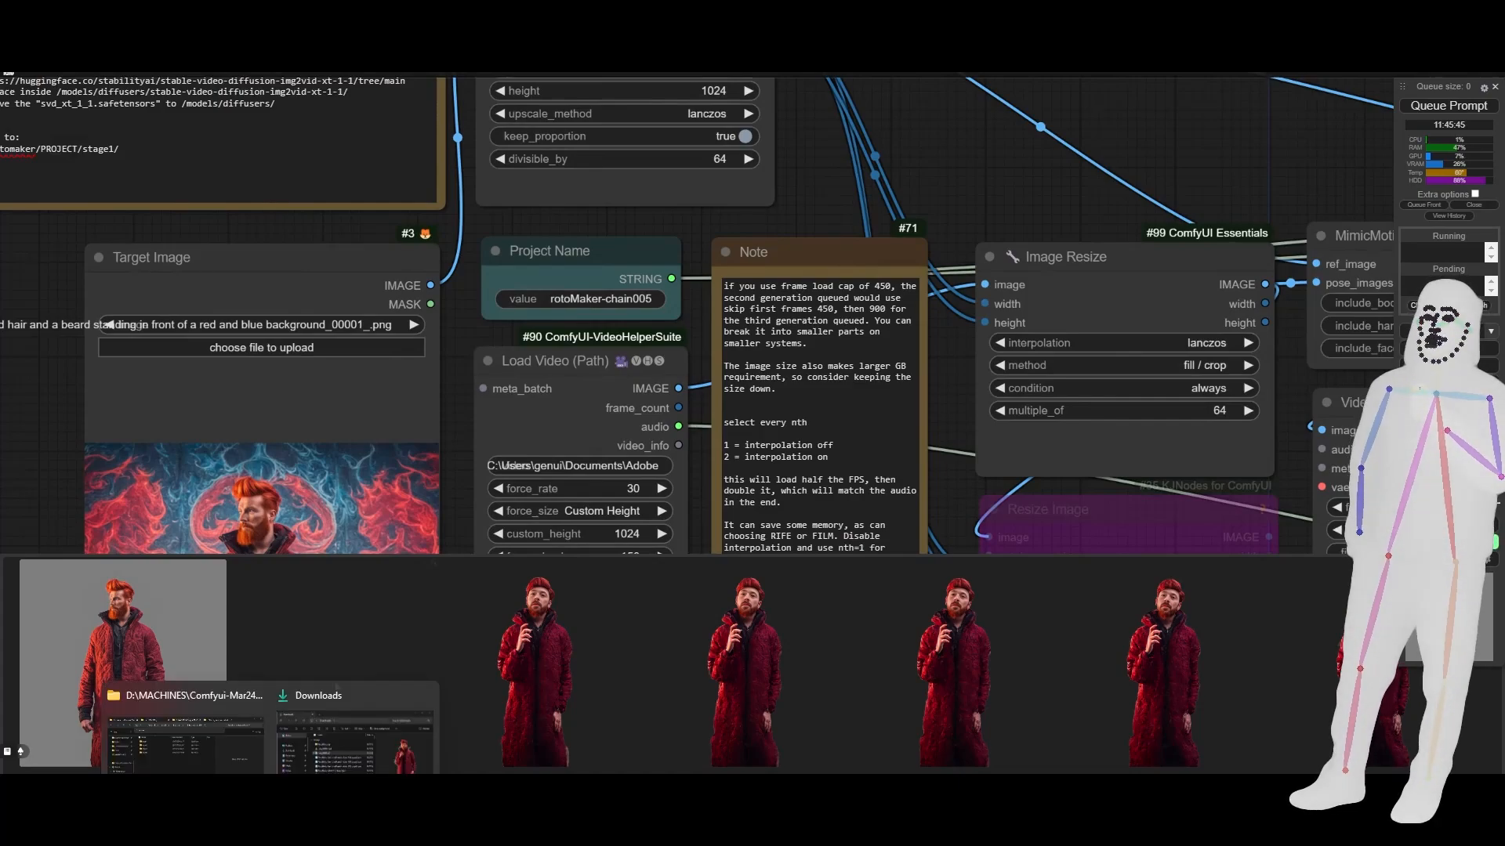
click(577, 264)
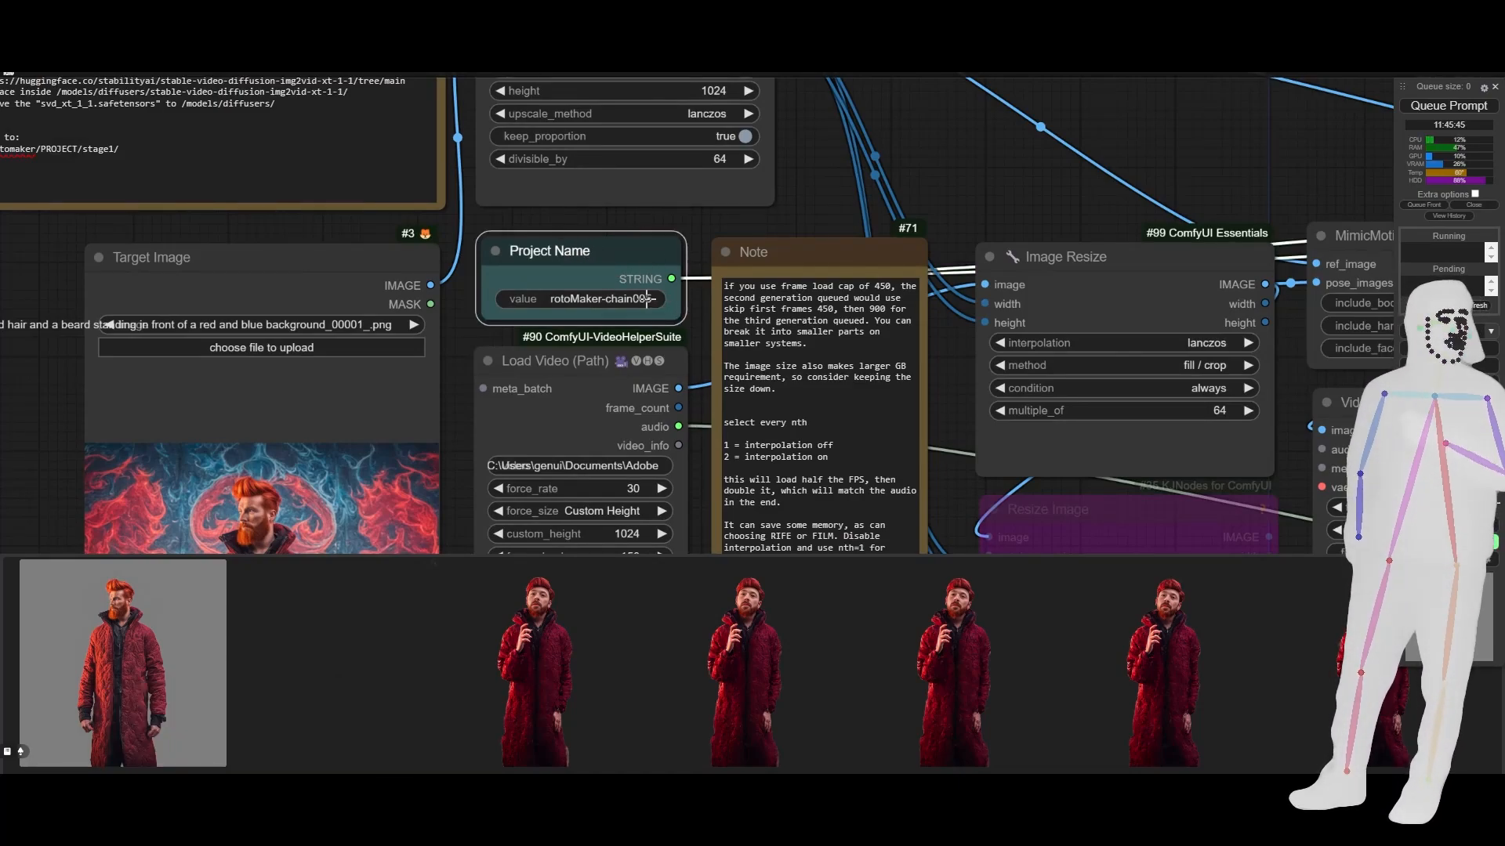
Switch to File Explorer, open the stage1 output folder and preview mimic_00001.mp4 and mimic_00002.mp4
mouse_move(270, 828)
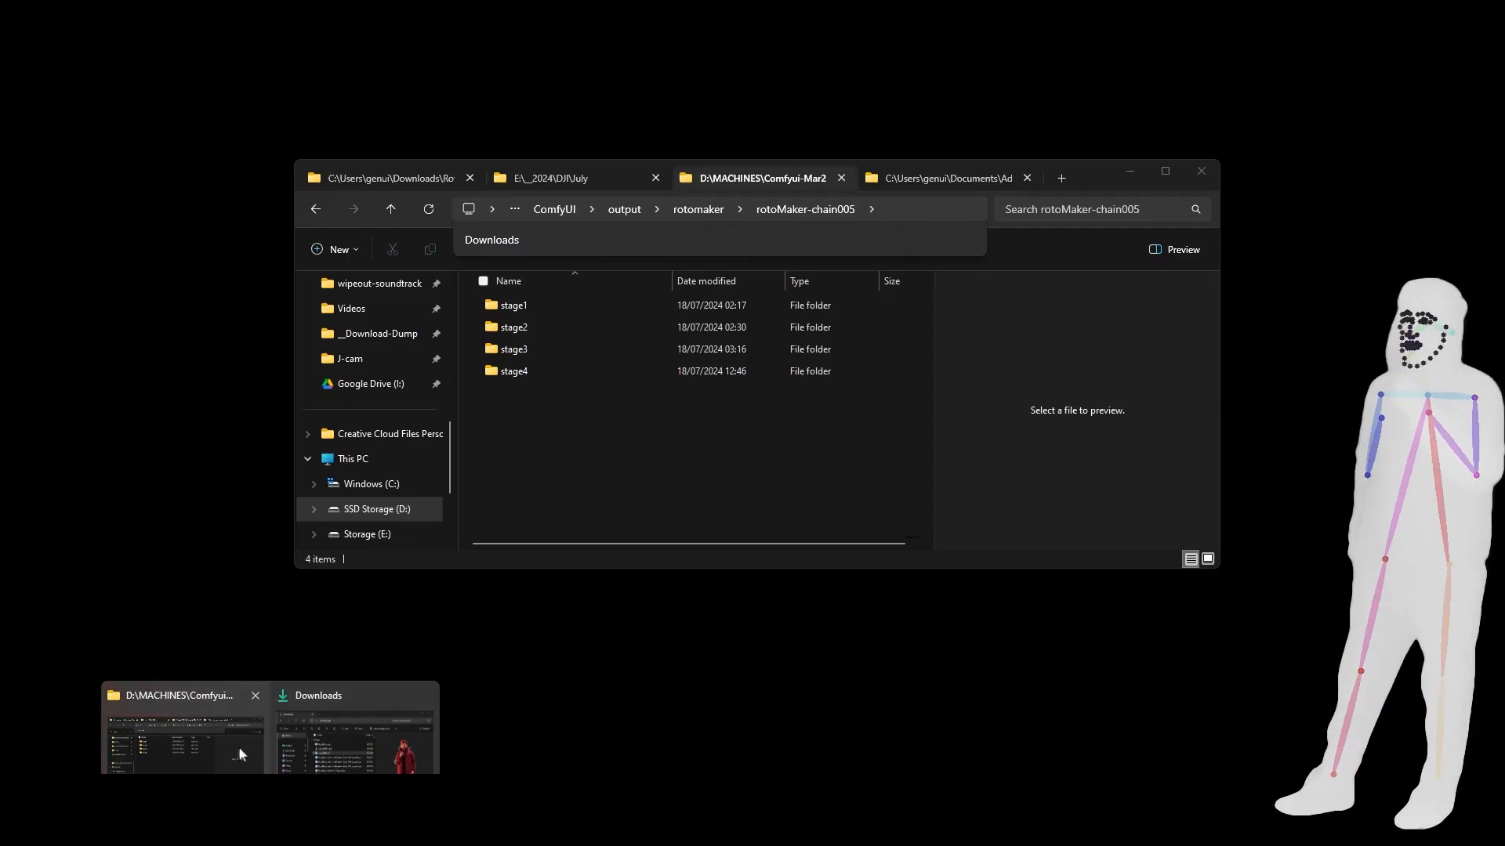
click(227, 749)
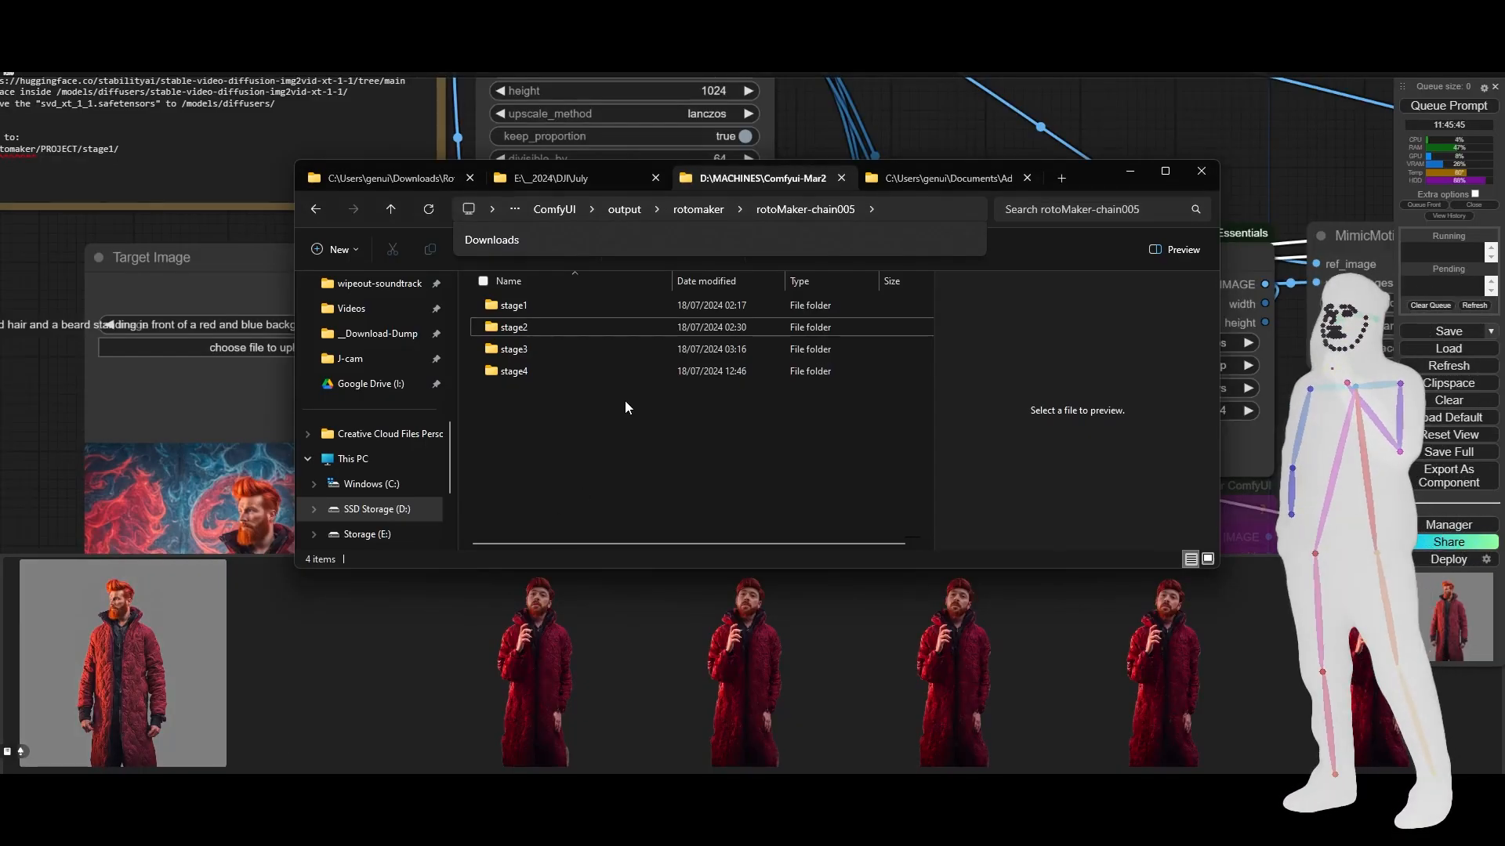
double_click(521, 307)
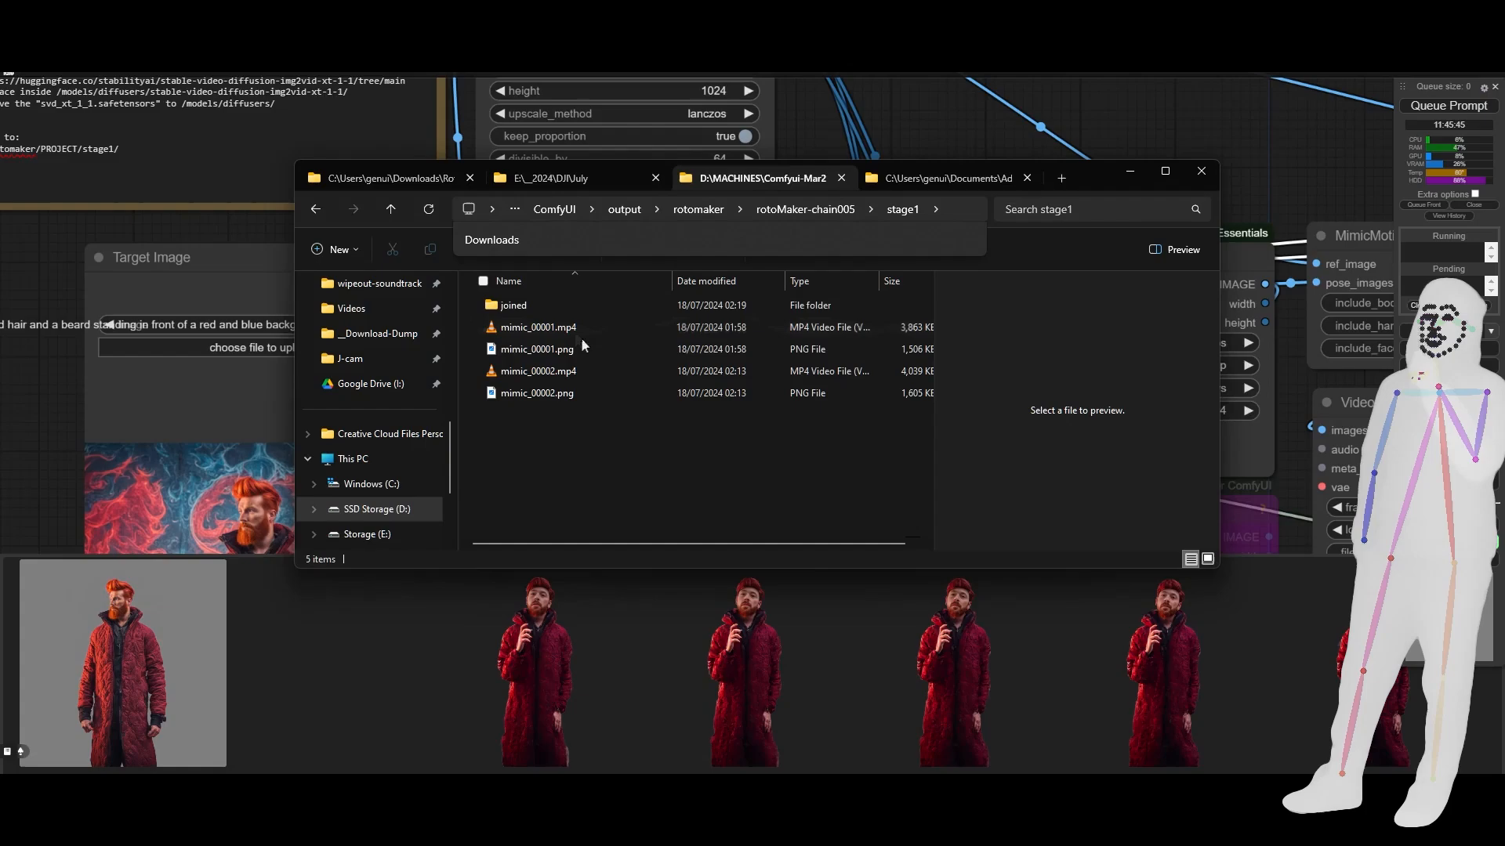
click(561, 326)
click(530, 372)
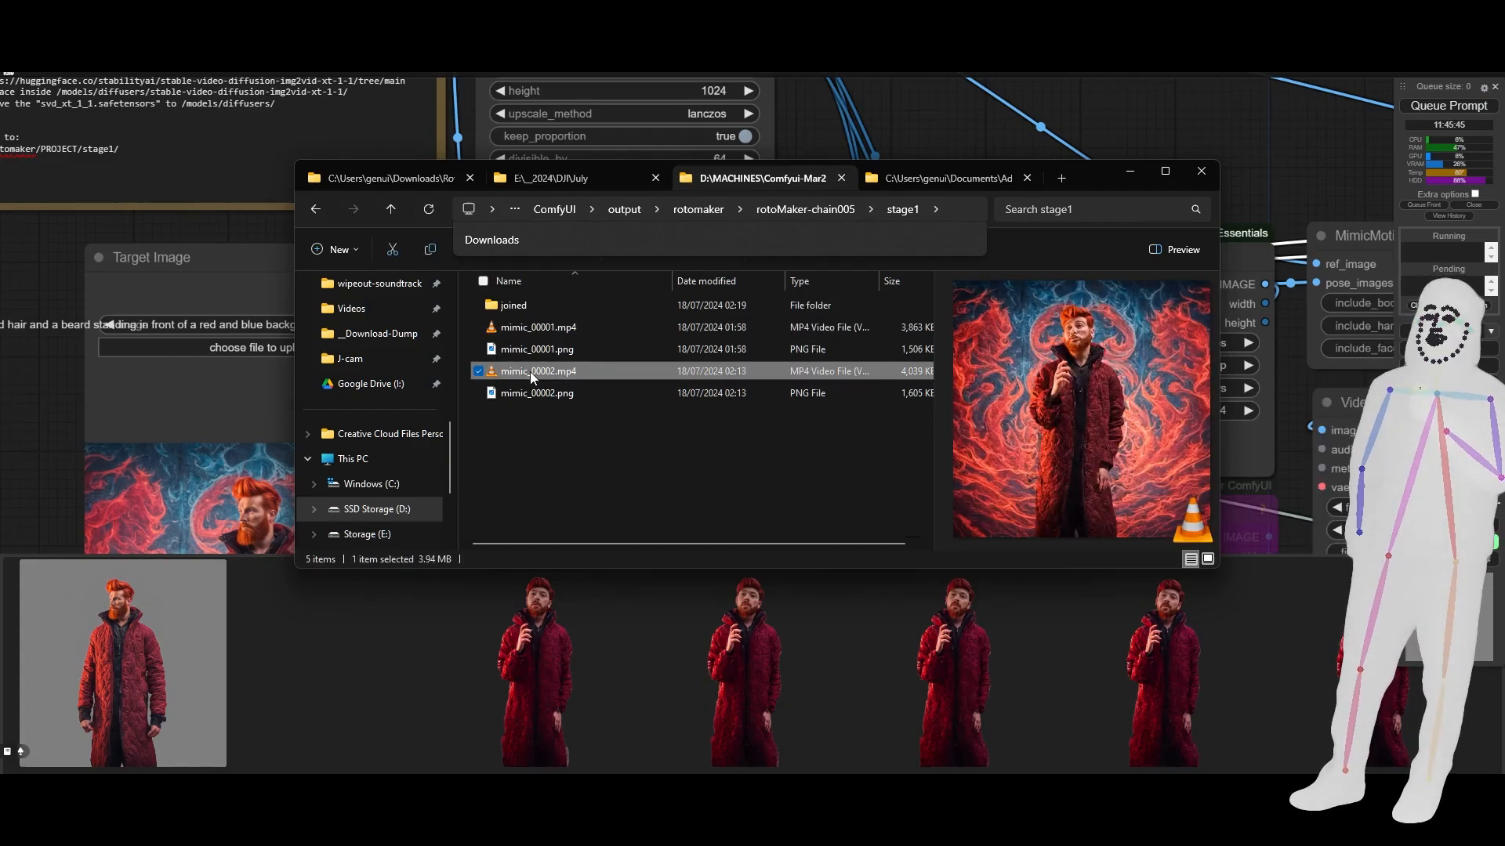
click(533, 328)
click(538, 373)
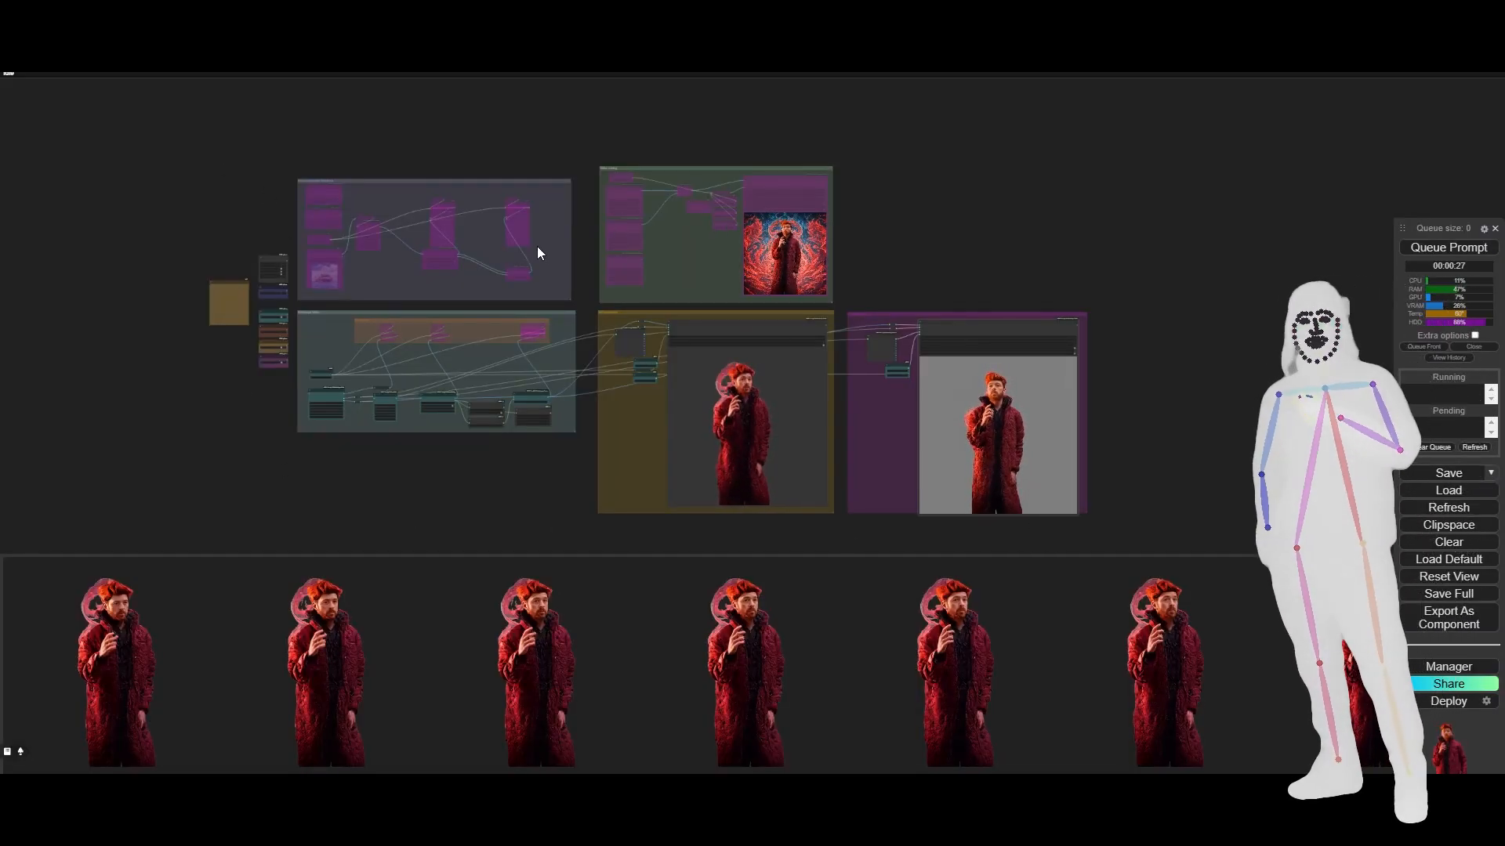
Examine the Rotoscope Image Sequence group, including its Index, Load Image Batch From Dir and matting nodes
scroll(407, 206, up, 5)
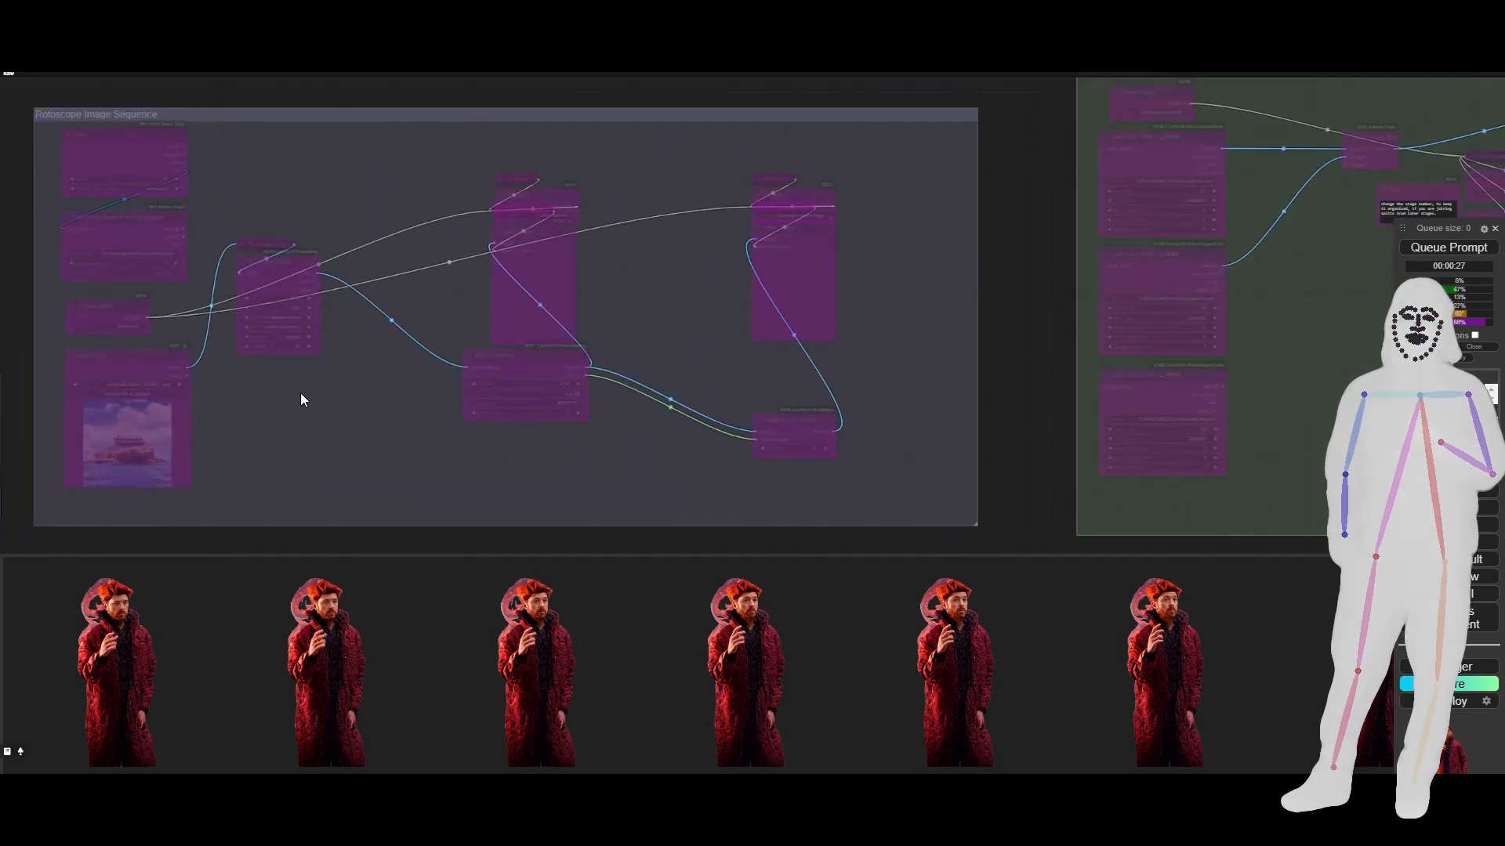
drag(302, 399, 414, 396)
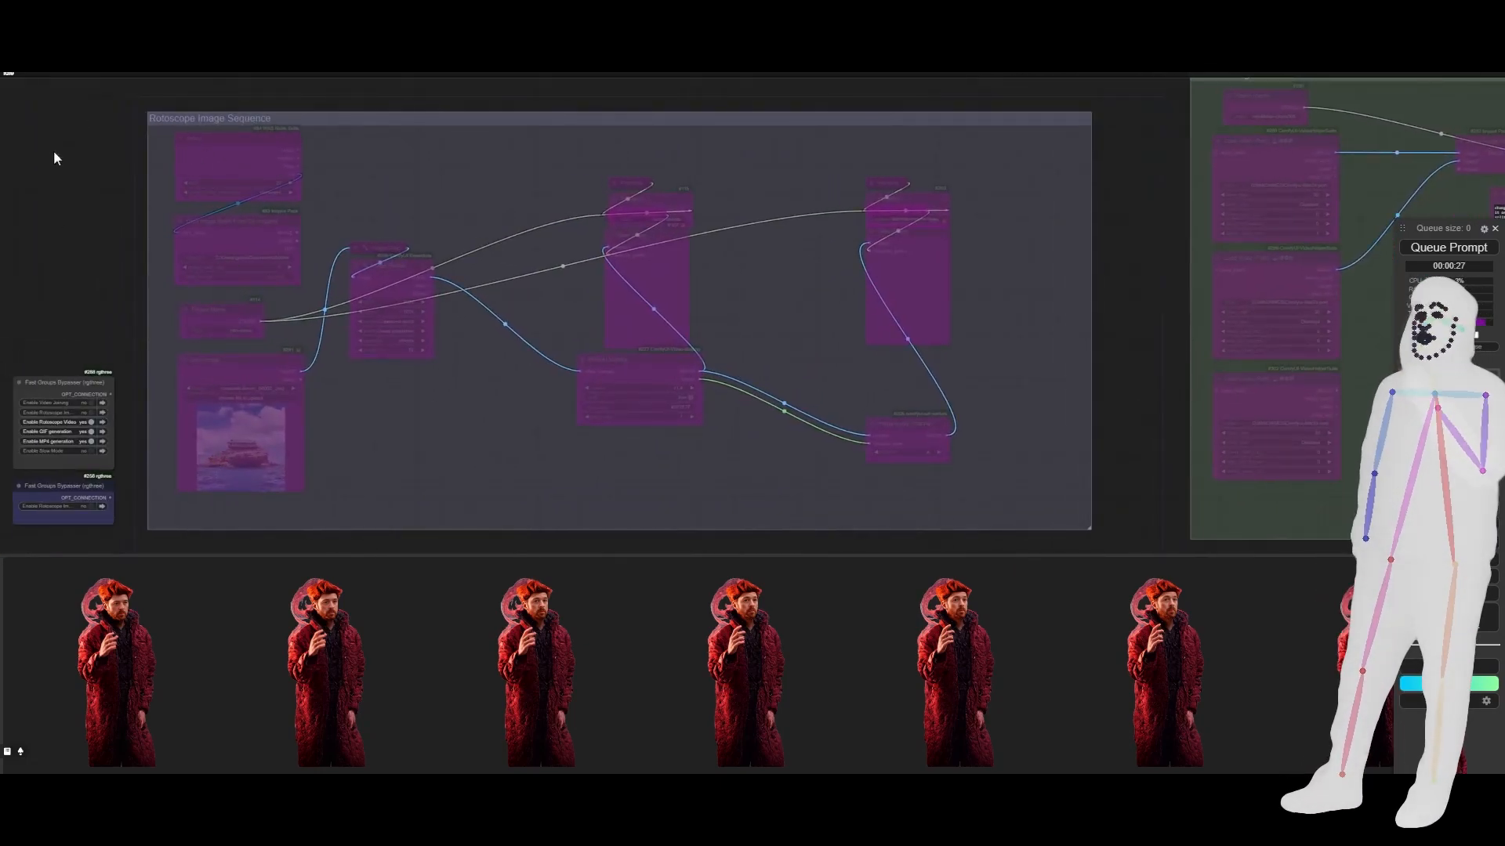
scroll(160, 147, up, 4)
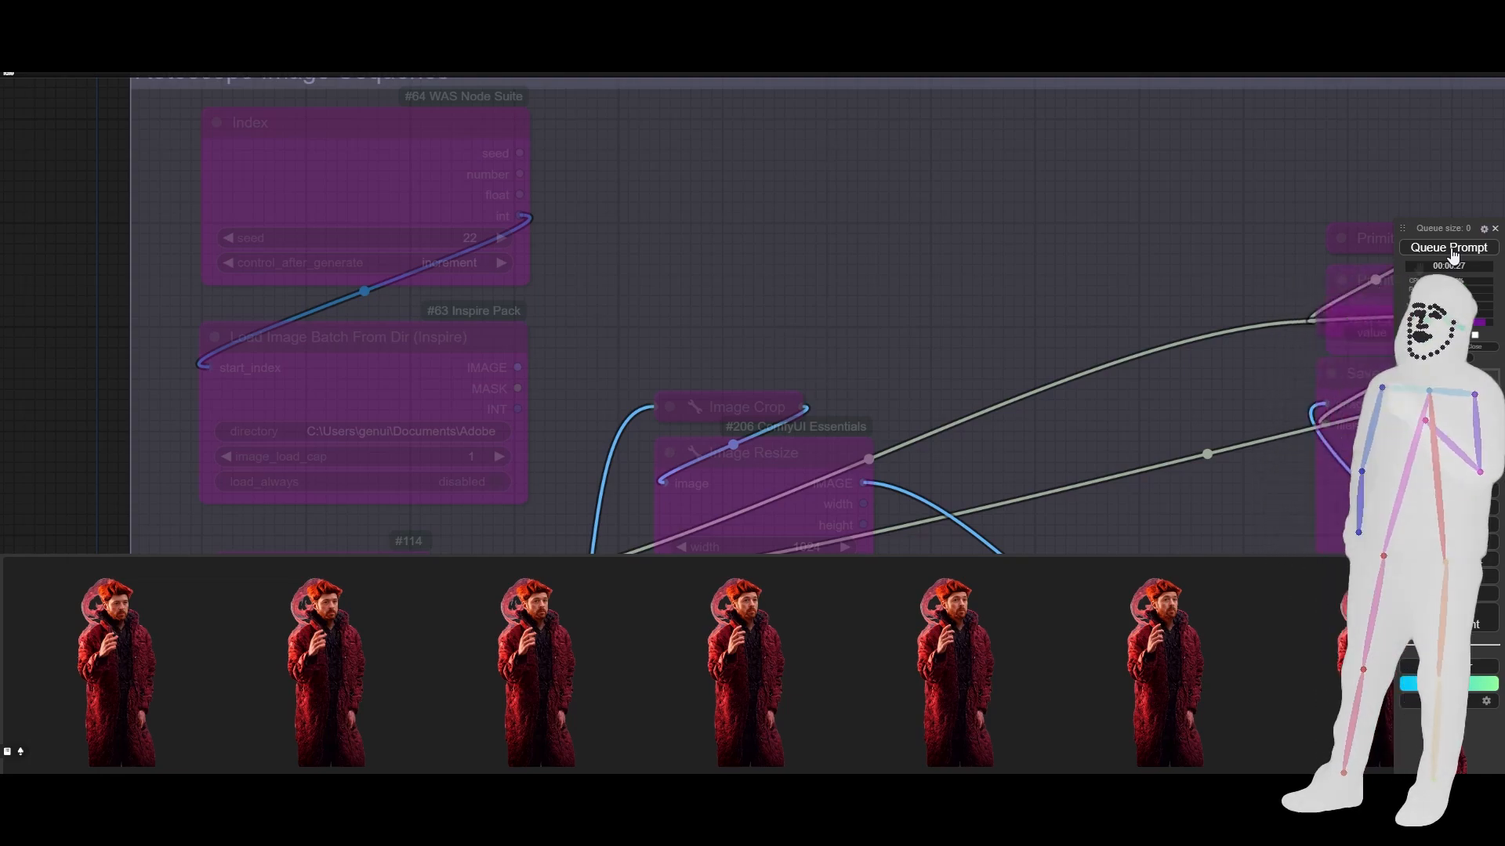
scroll(125, 237, down, 8)
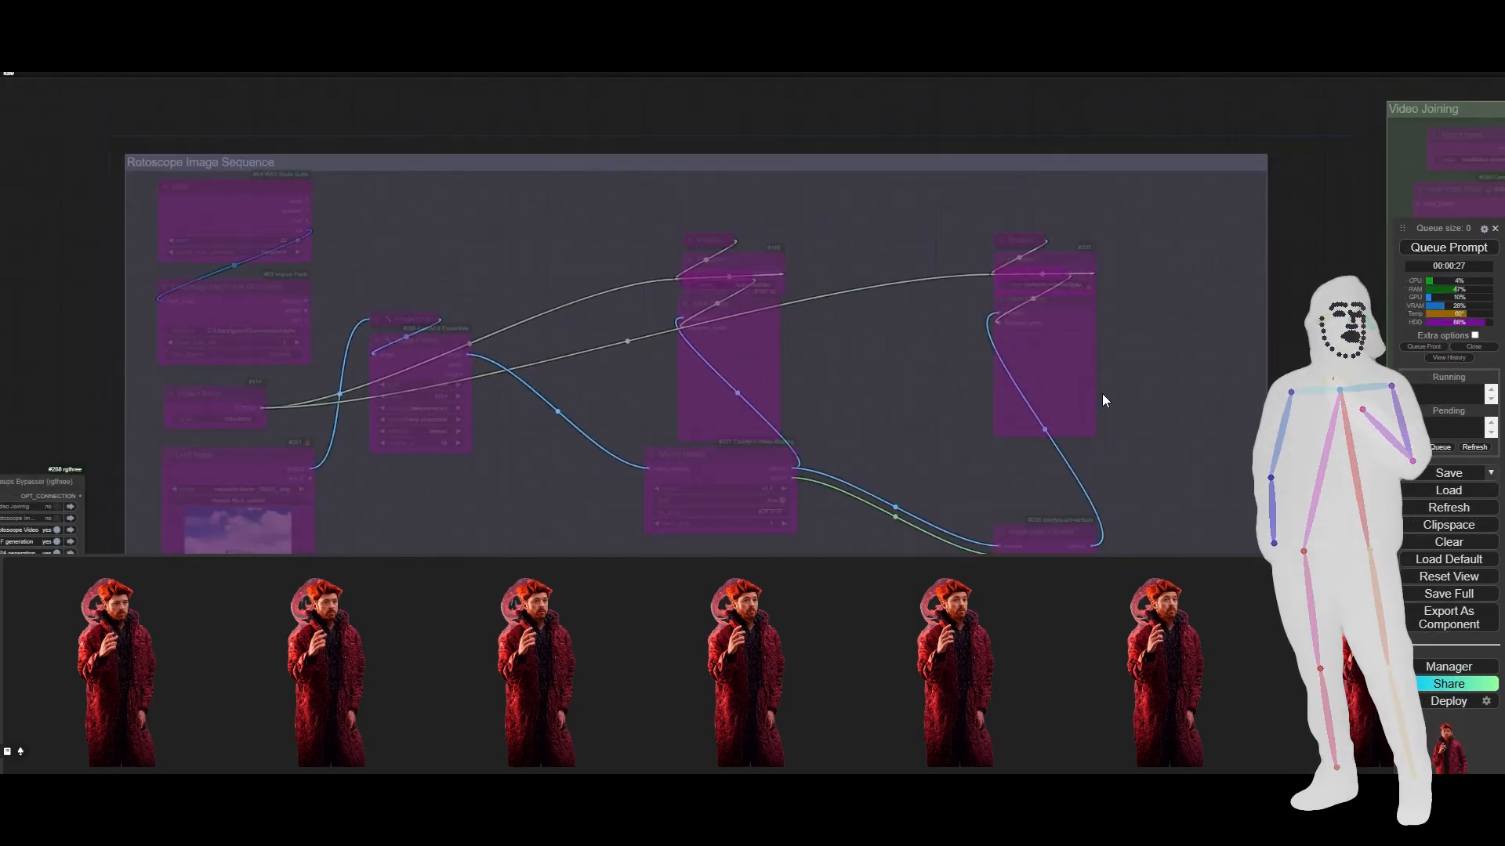
drag(927, 432, 994, 352)
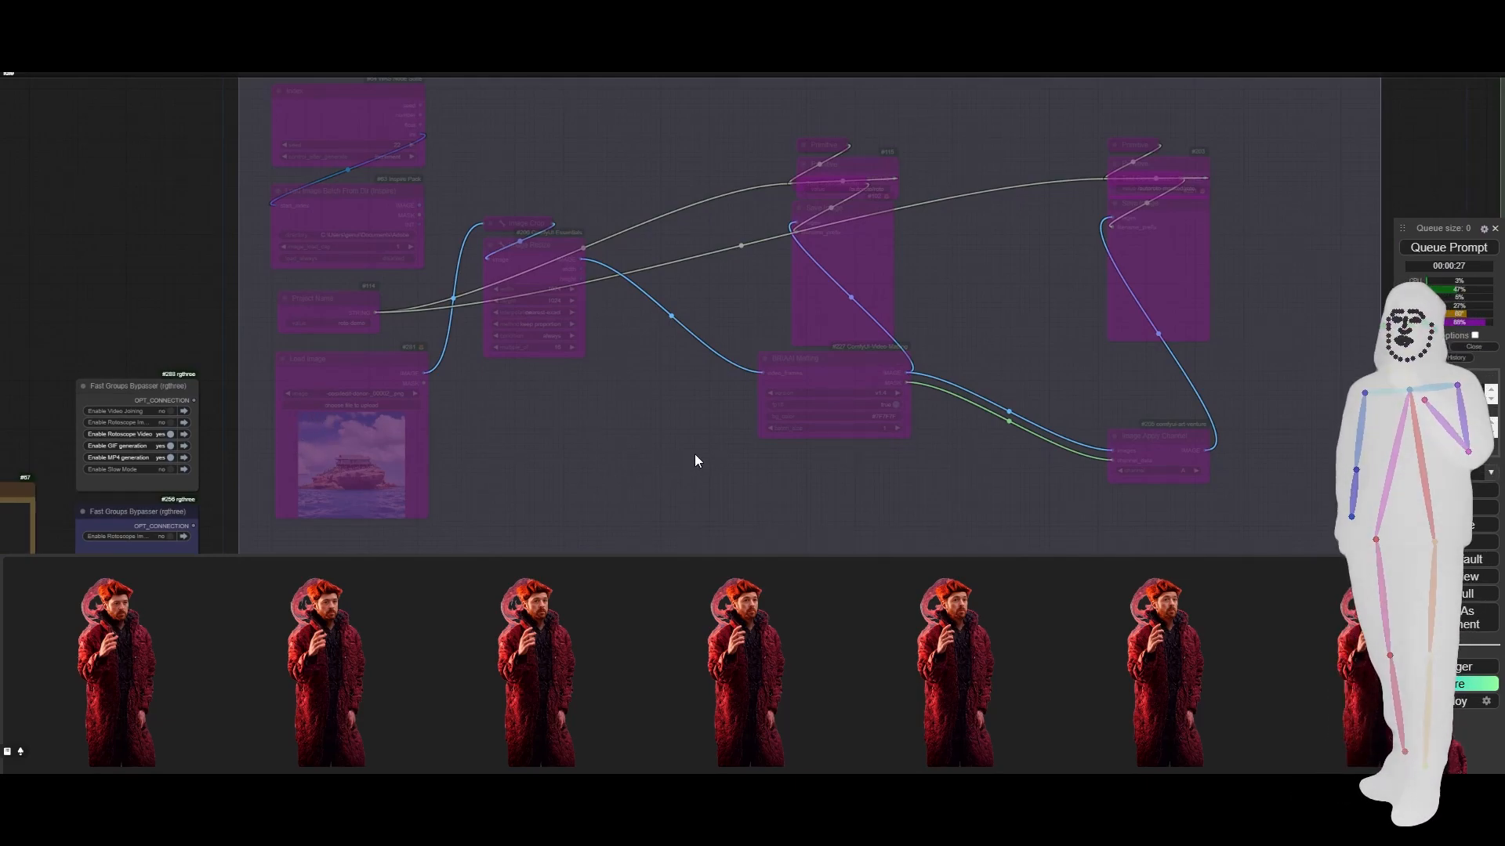
scroll(695, 454, up, 1)
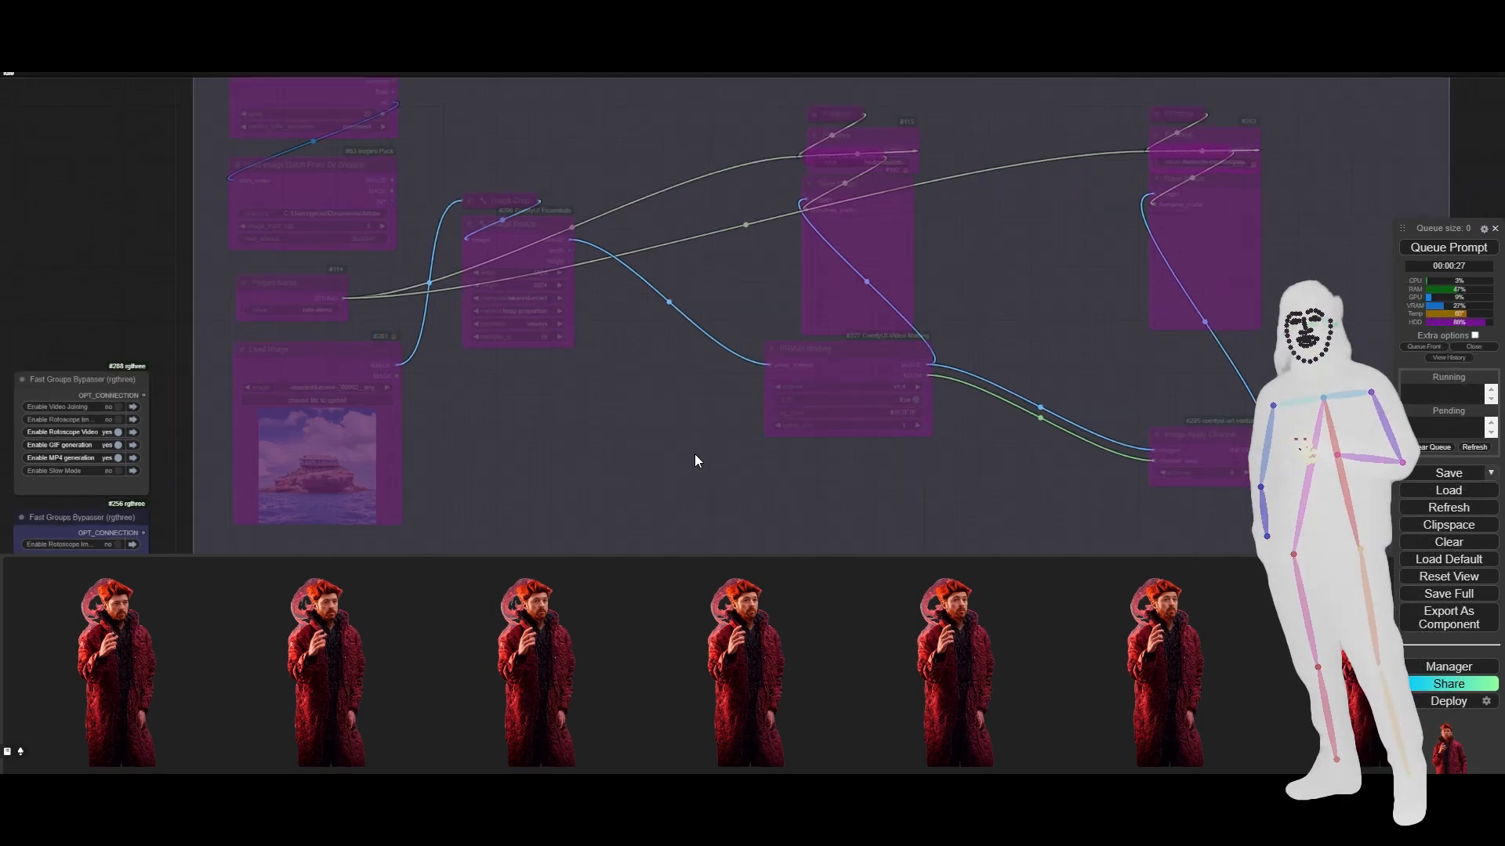
scroll(695, 461, down, 4)
Enable Slow Mode in the red Fast Groups Bypasser node beside the Rotoscope Video group
drag(694, 460, 779, 137)
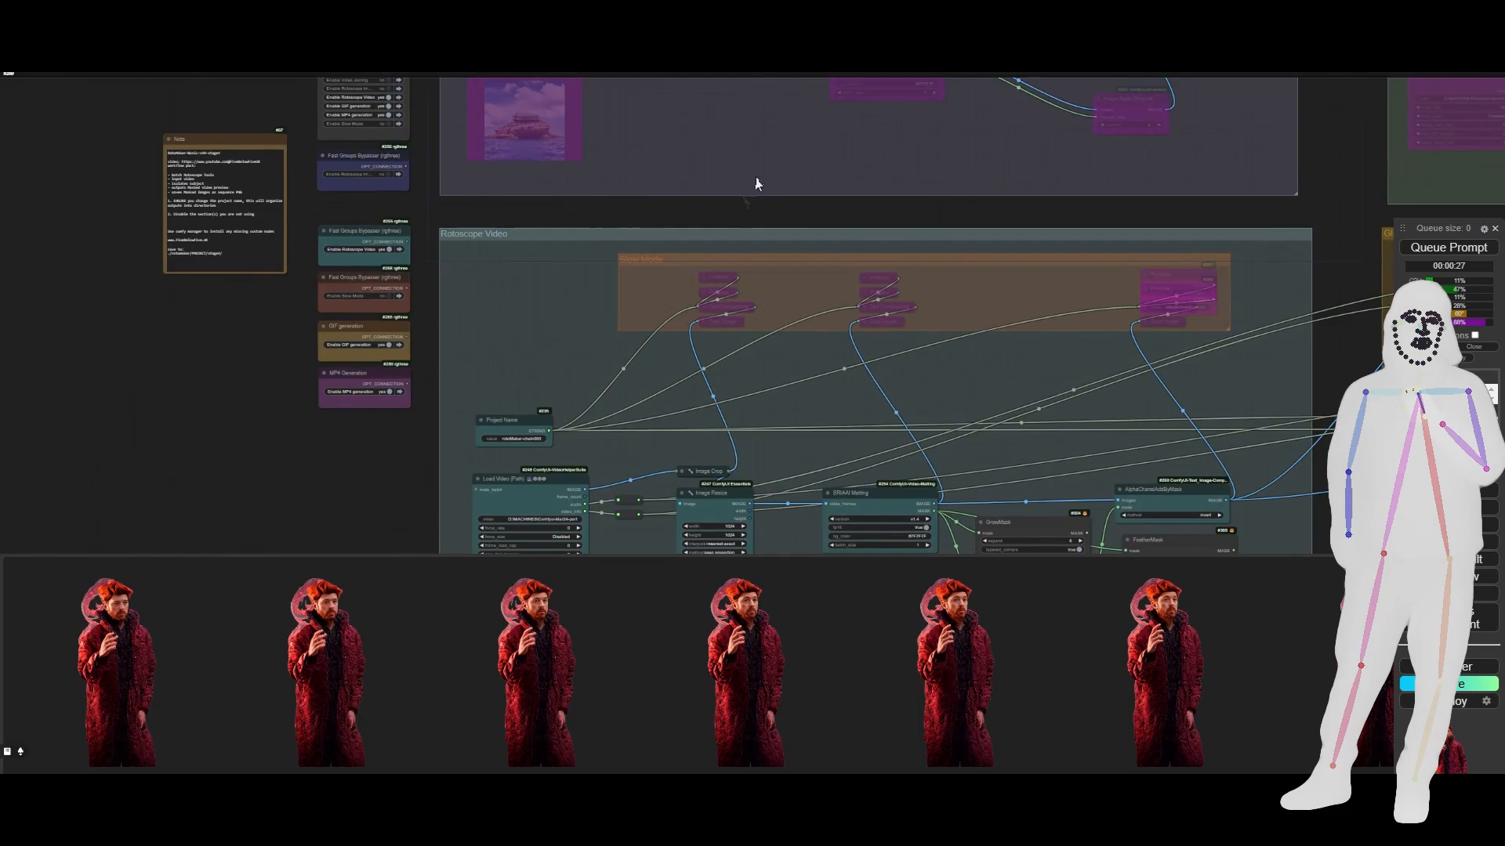
scroll(381, 425, up, 7)
click(391, 183)
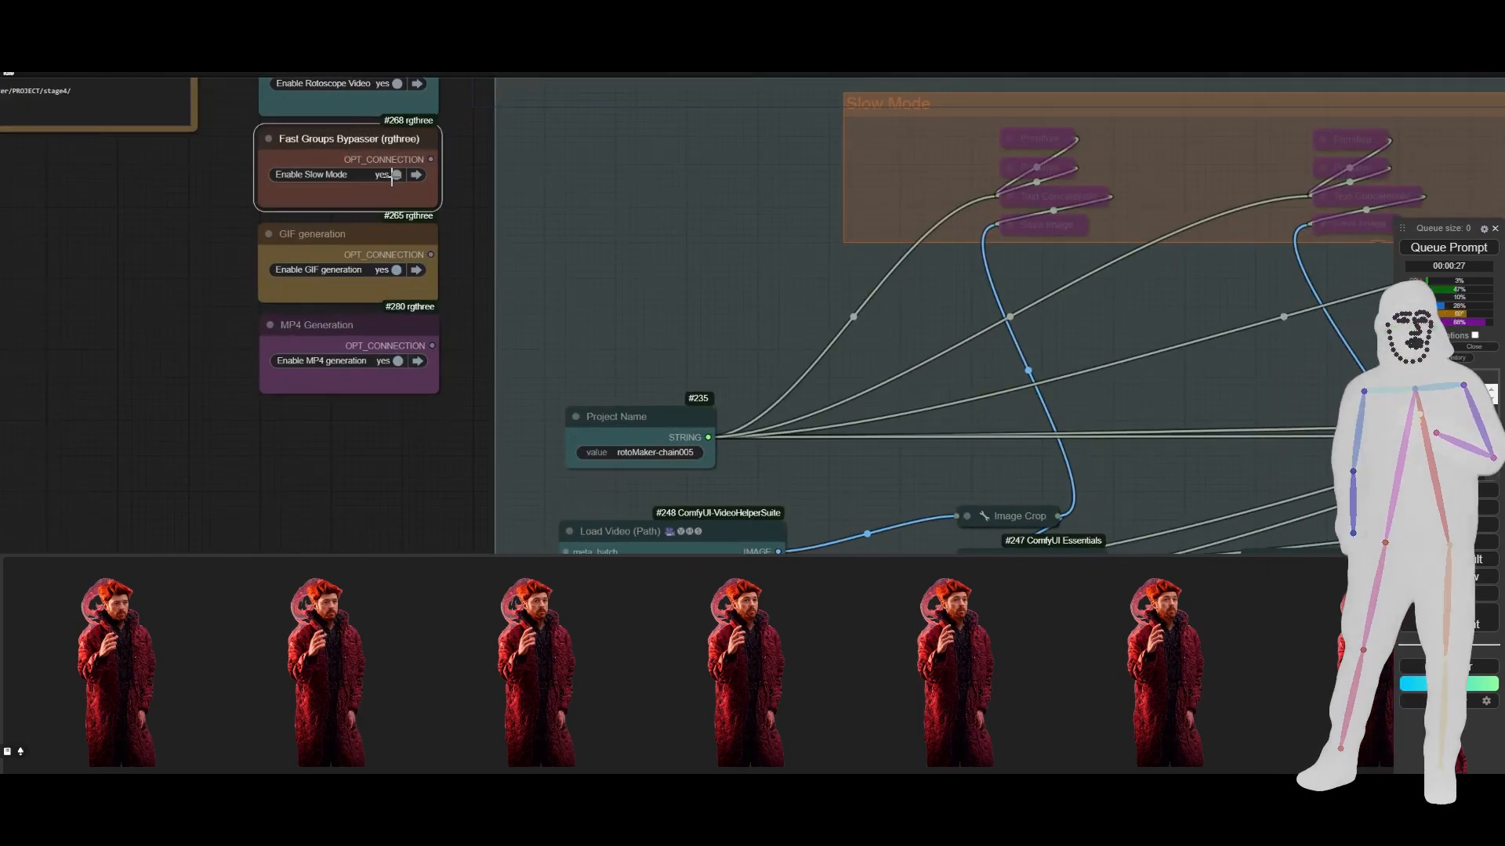
Examine the Rotoscope Video group, from the Slow Mode save nodes to the BRIAAI Matting, GrowMask, ThresholdMask and AlphaChanelAddByMask nodes
drag(389, 446, 157, 474)
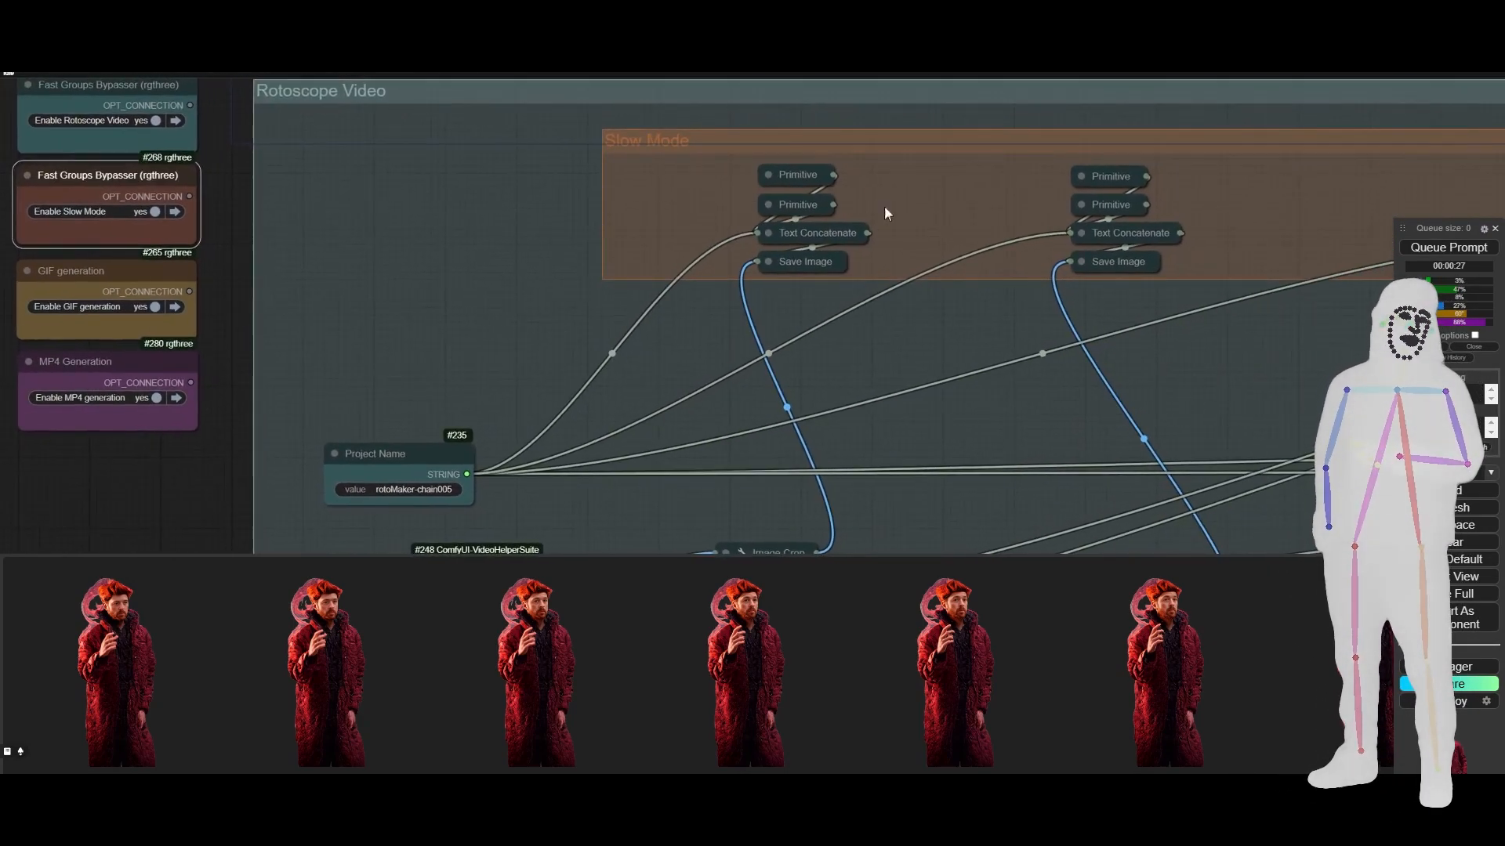
drag(1084, 329, 647, 317)
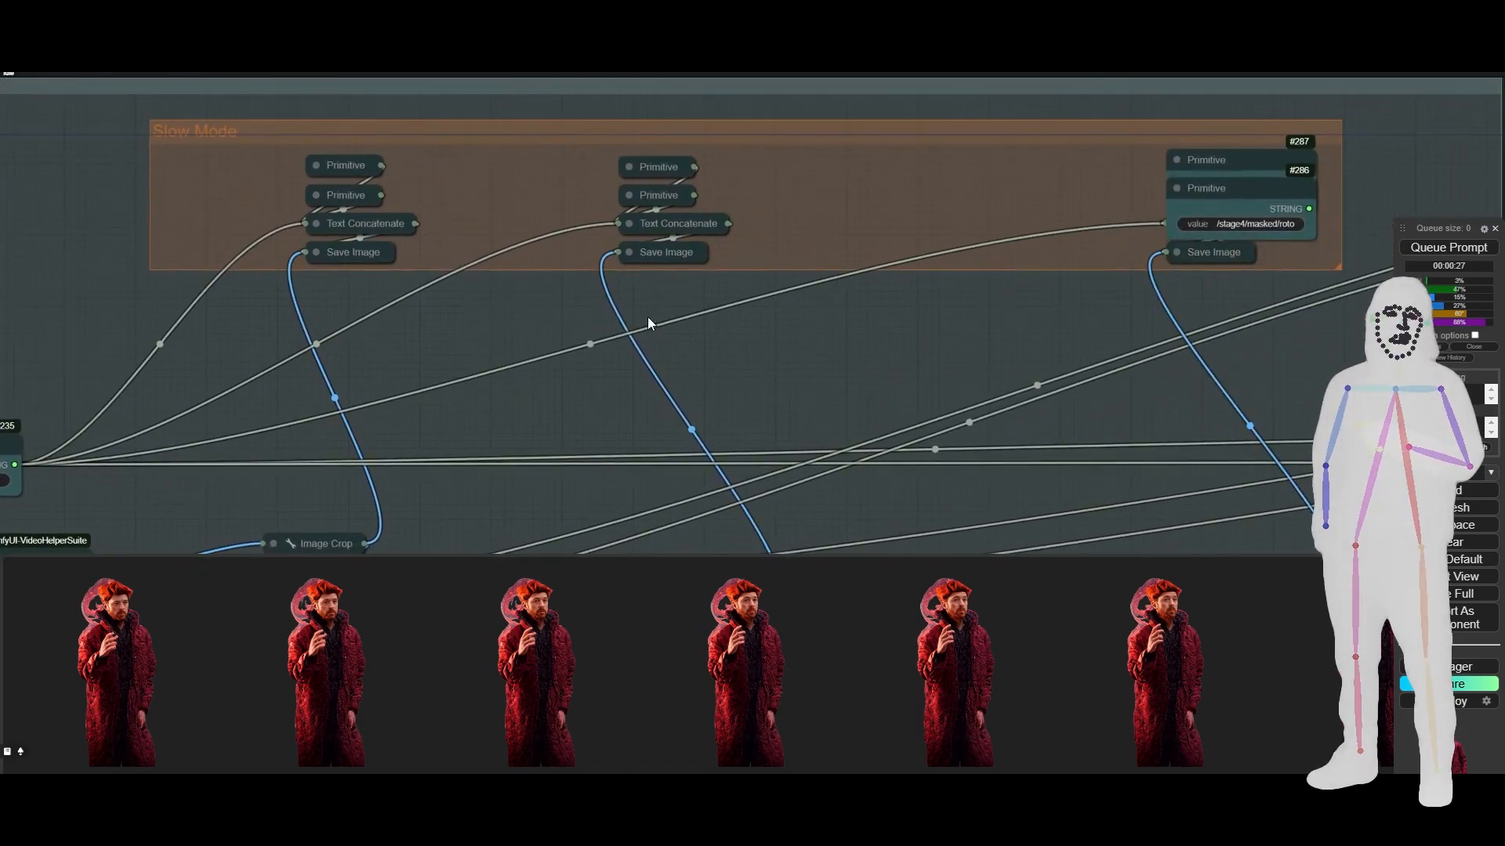
drag(659, 440, 723, 256)
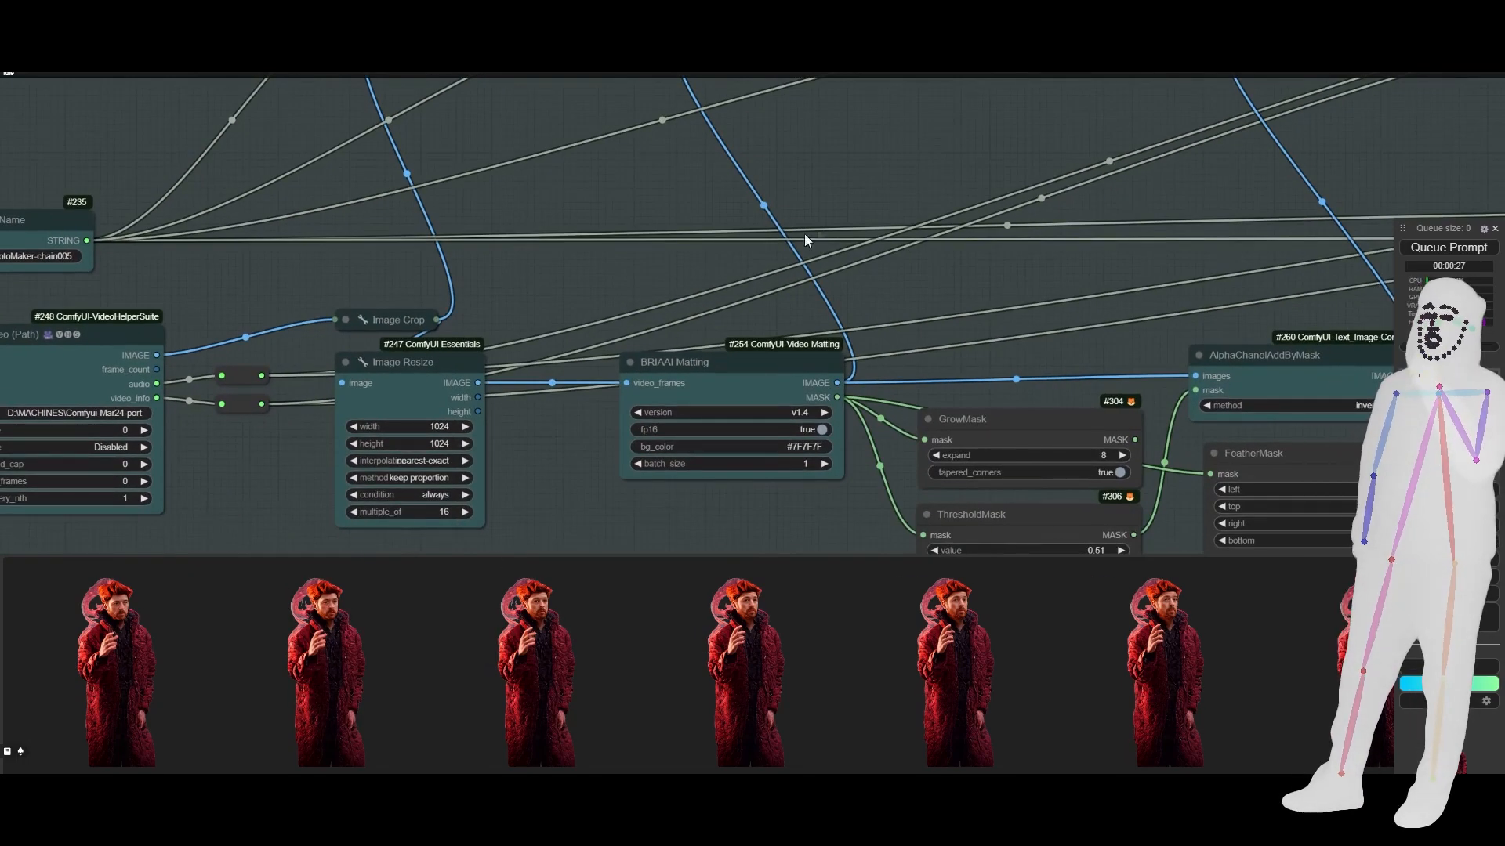
drag(804, 233, 534, 275)
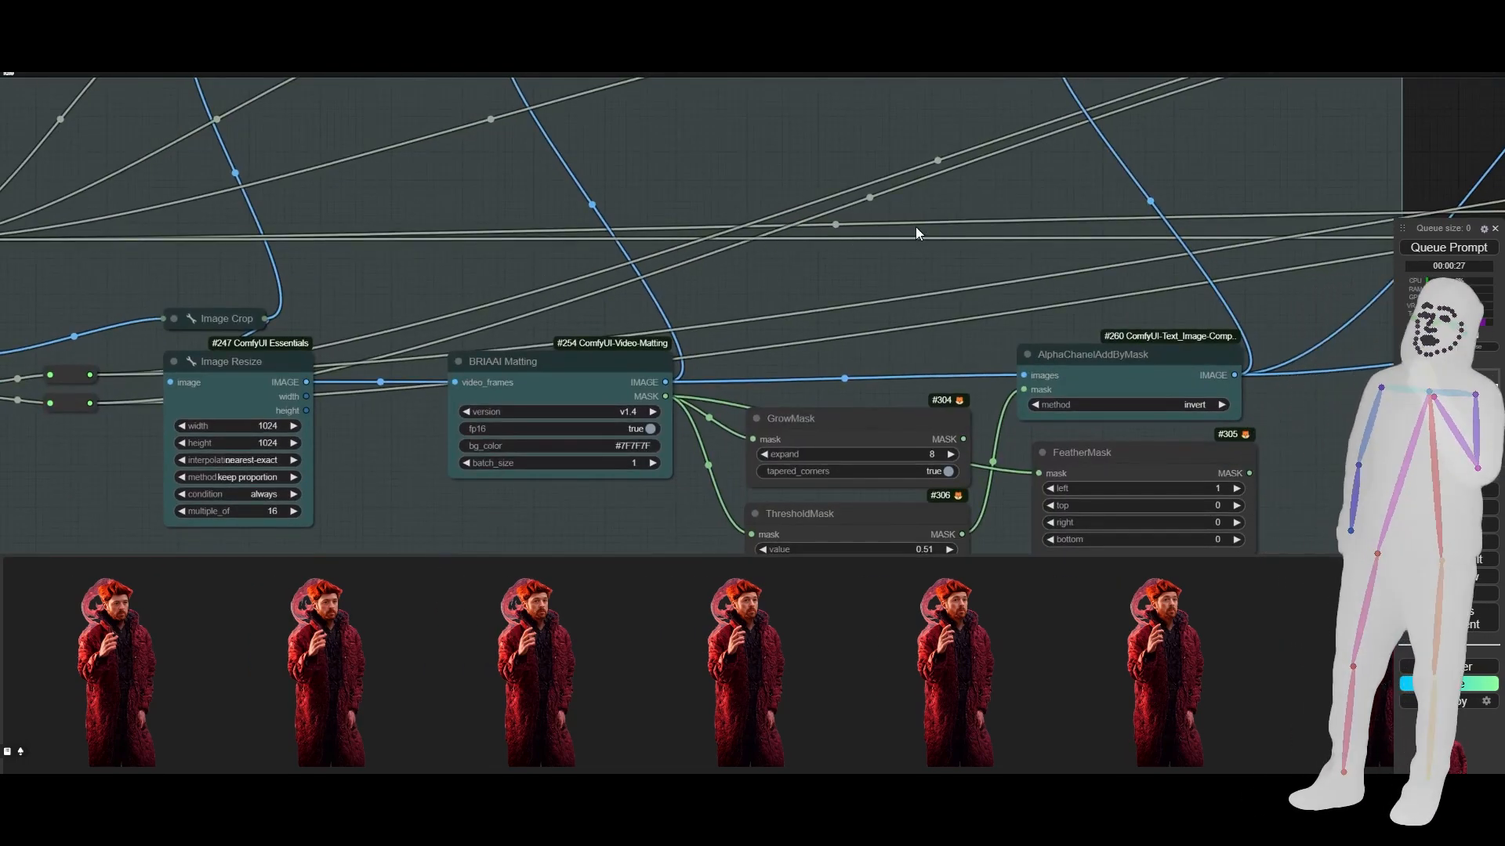
drag(916, 227, 646, 447)
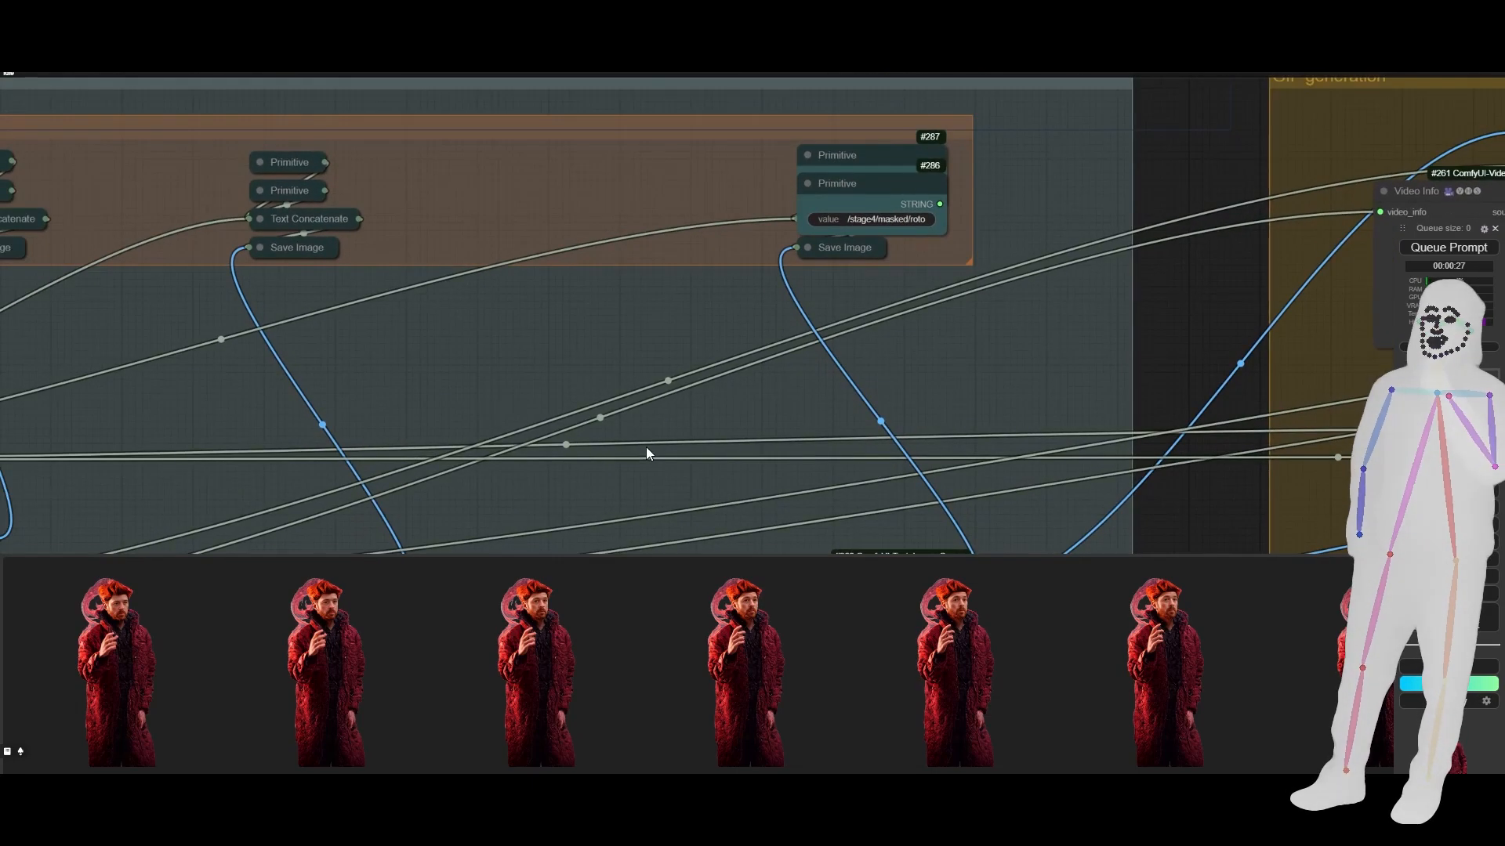
drag(710, 393, 602, 72)
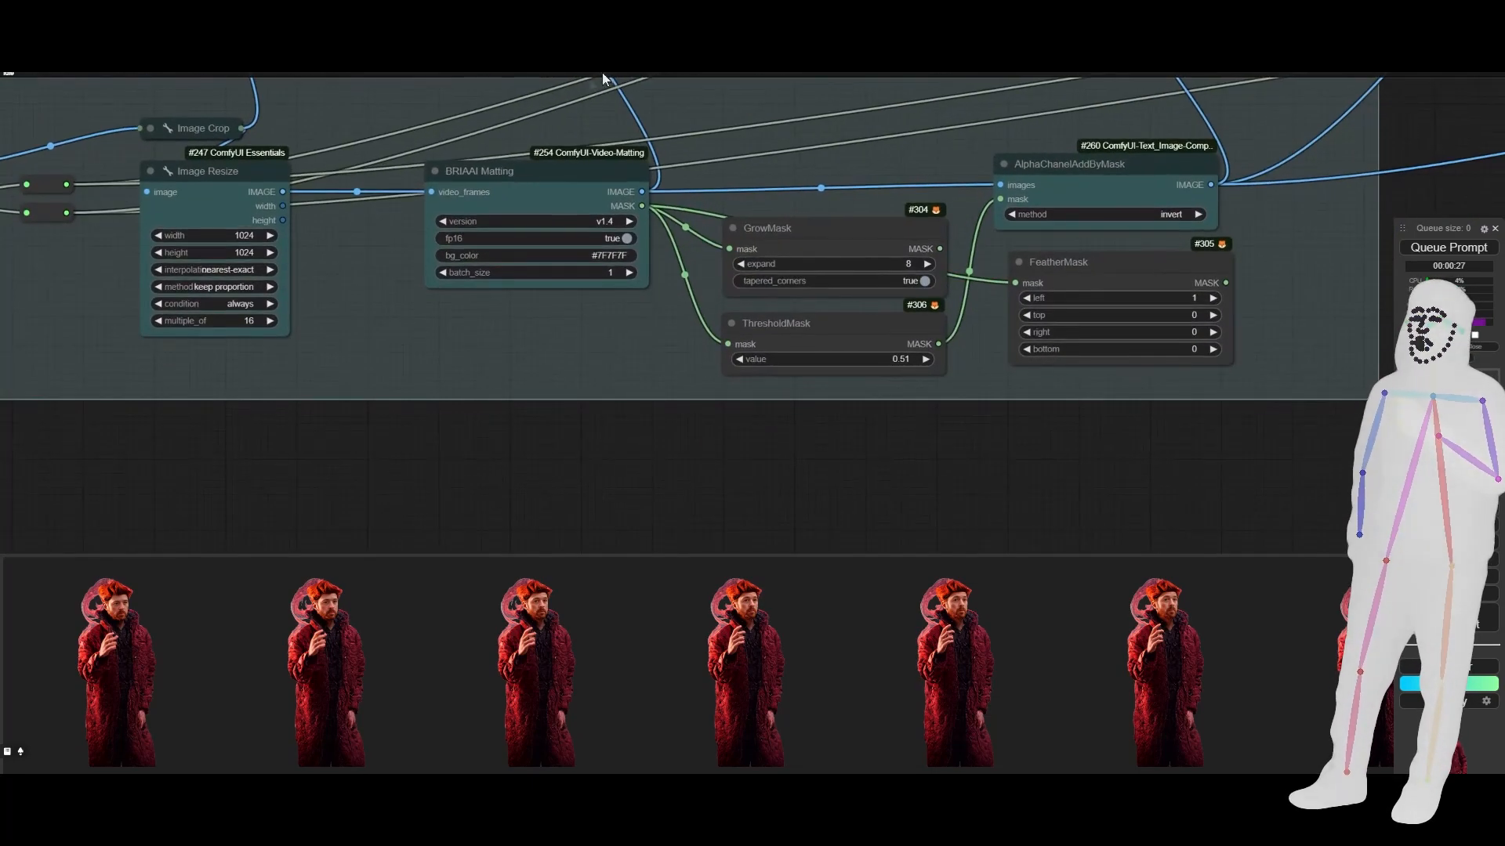
drag(865, 163, 661, 201)
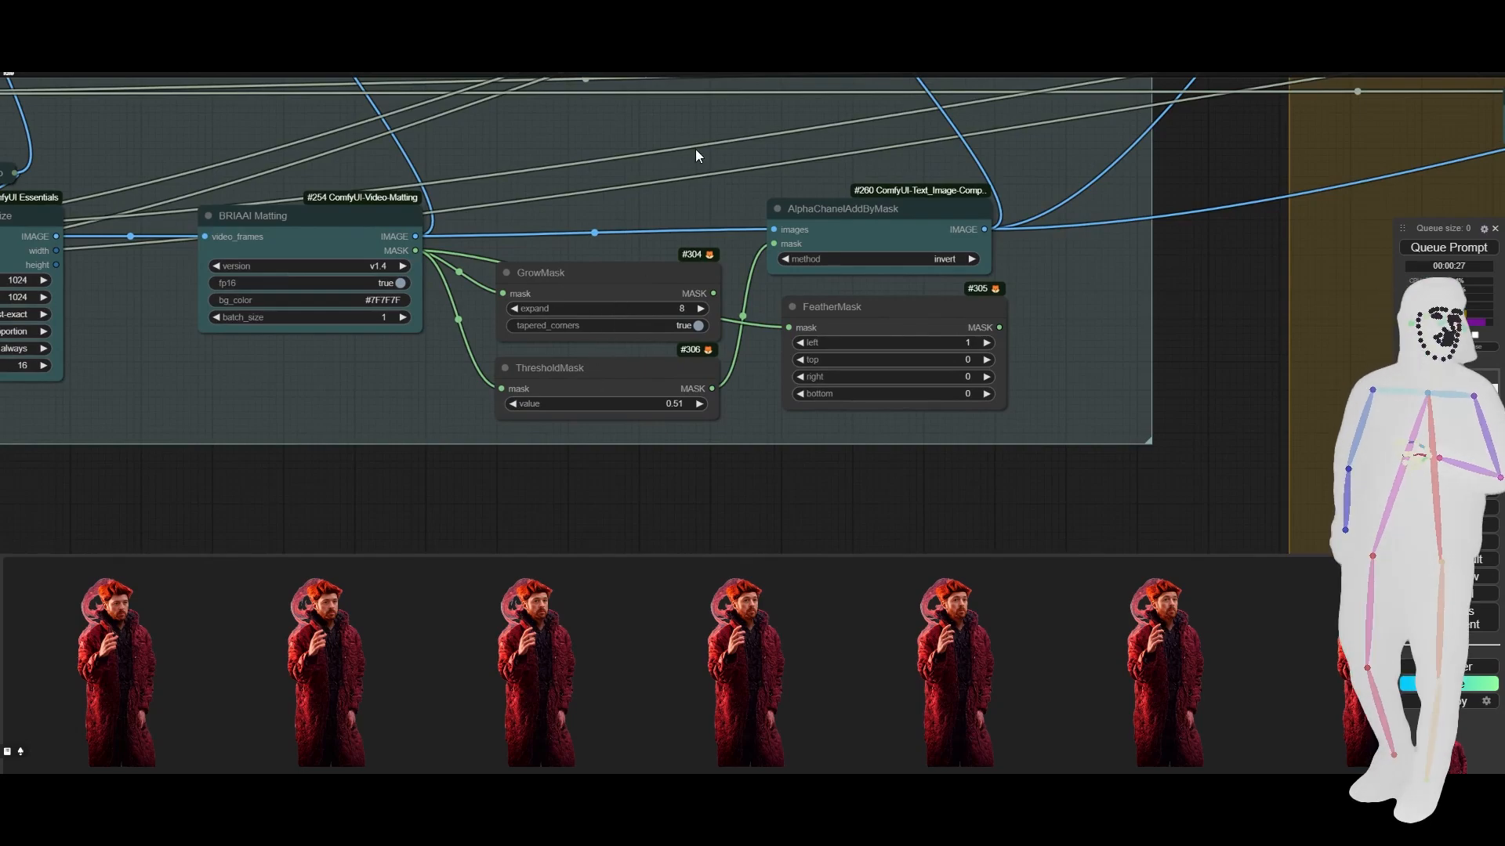
drag(695, 149, 688, 176)
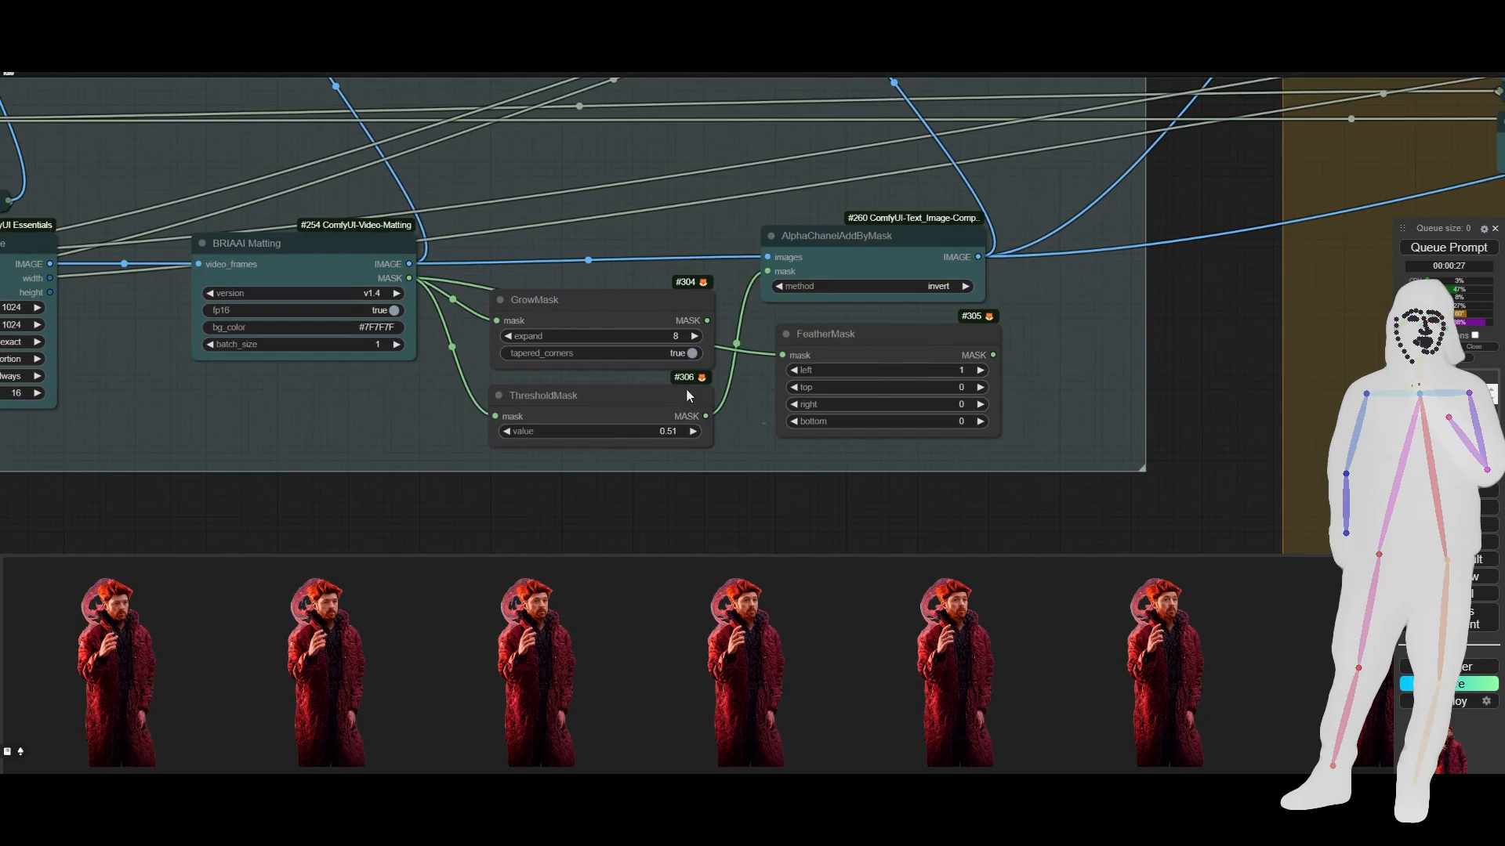
Inspect the ThresholdMask node and compare the mask nodes with the preview in the GIF generation group
scroll(317, 431, down, 7)
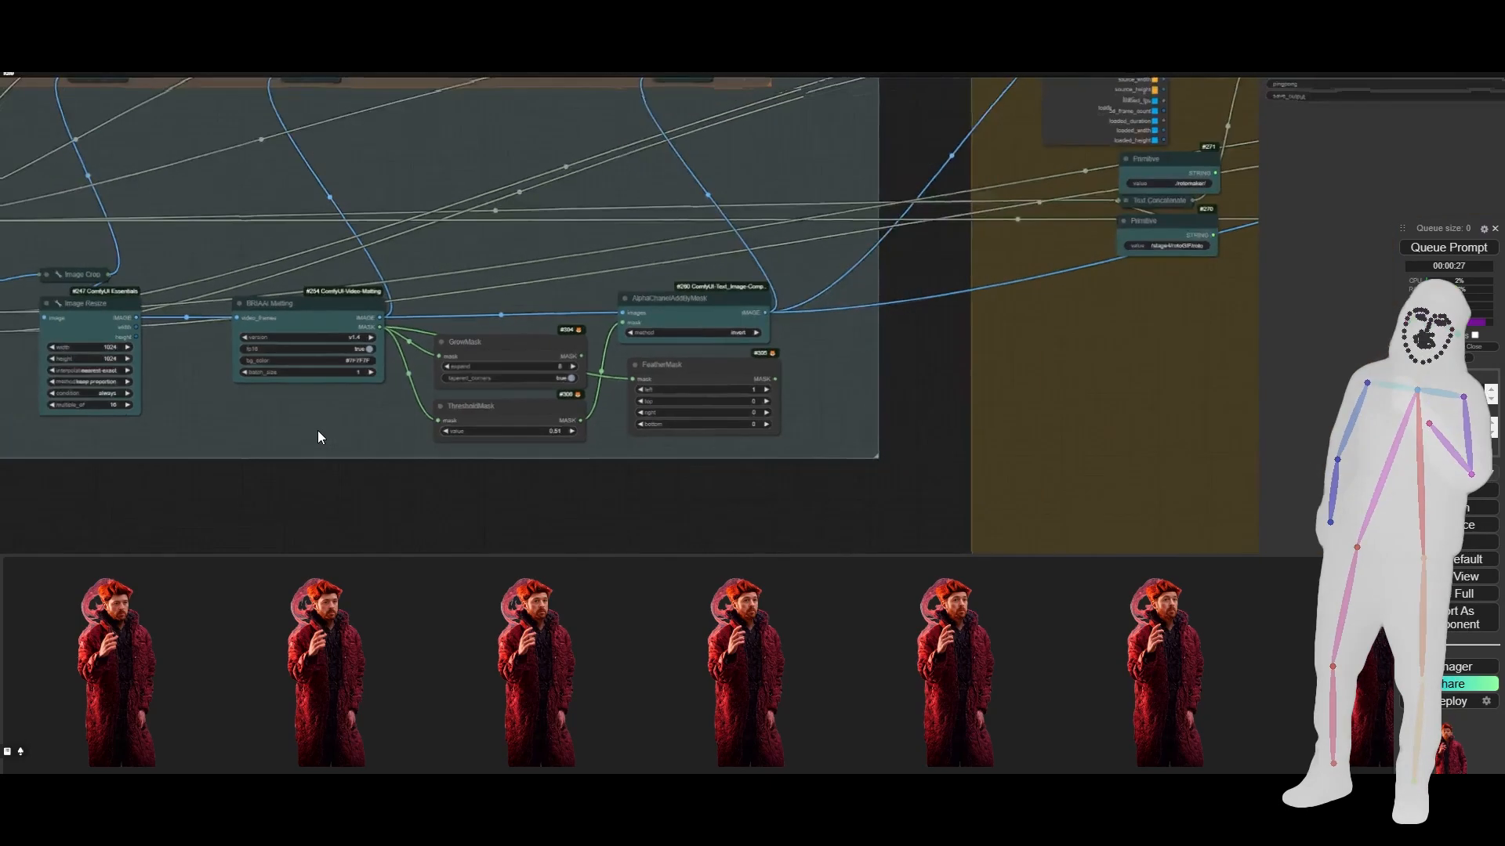
drag(539, 226, 285, 204)
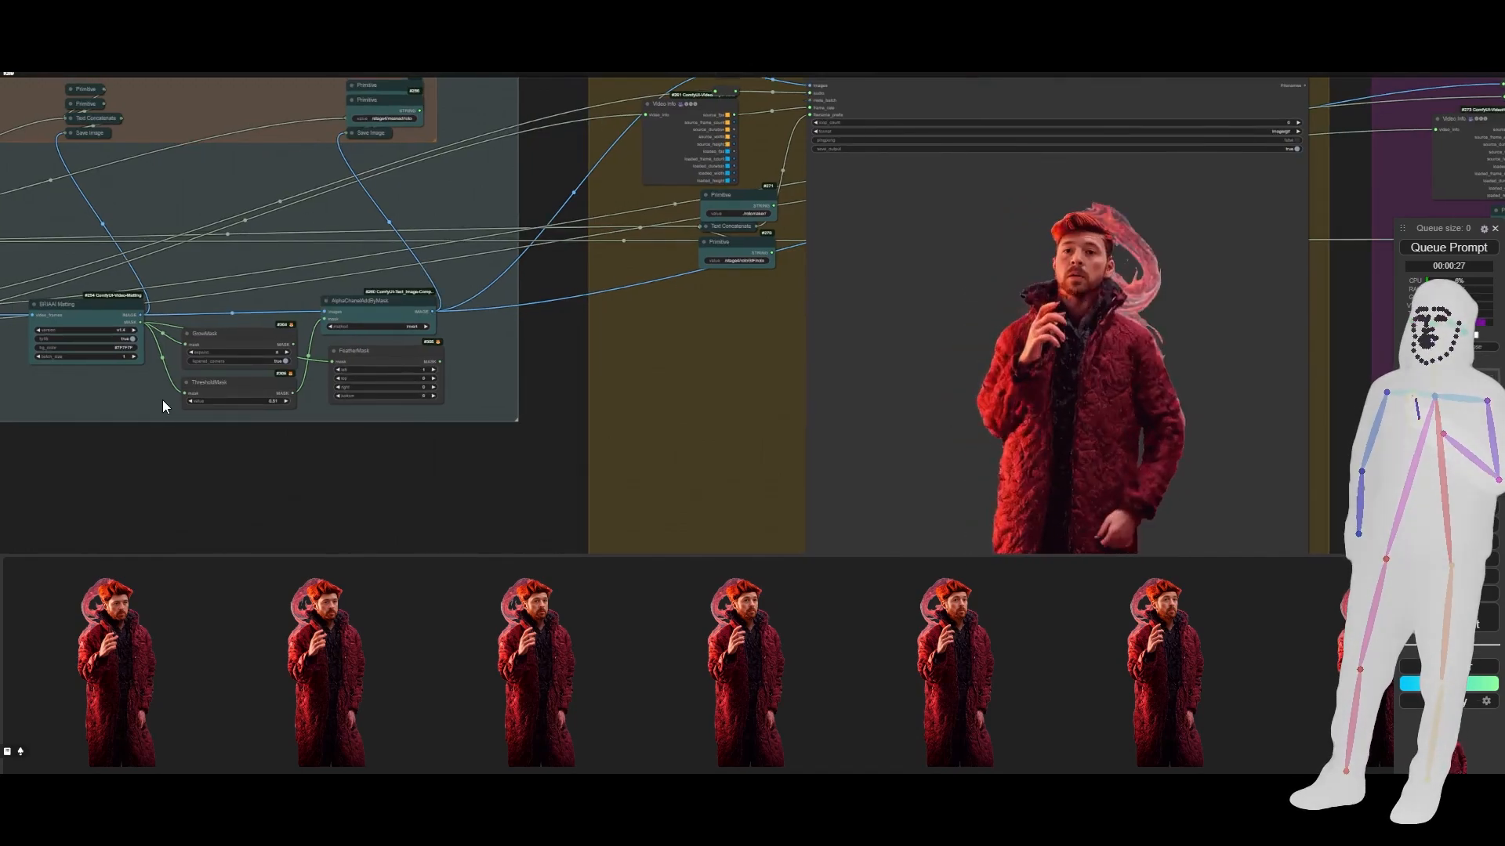
scroll(162, 400, up, 7)
click(296, 366)
scroll(107, 390, down, 7)
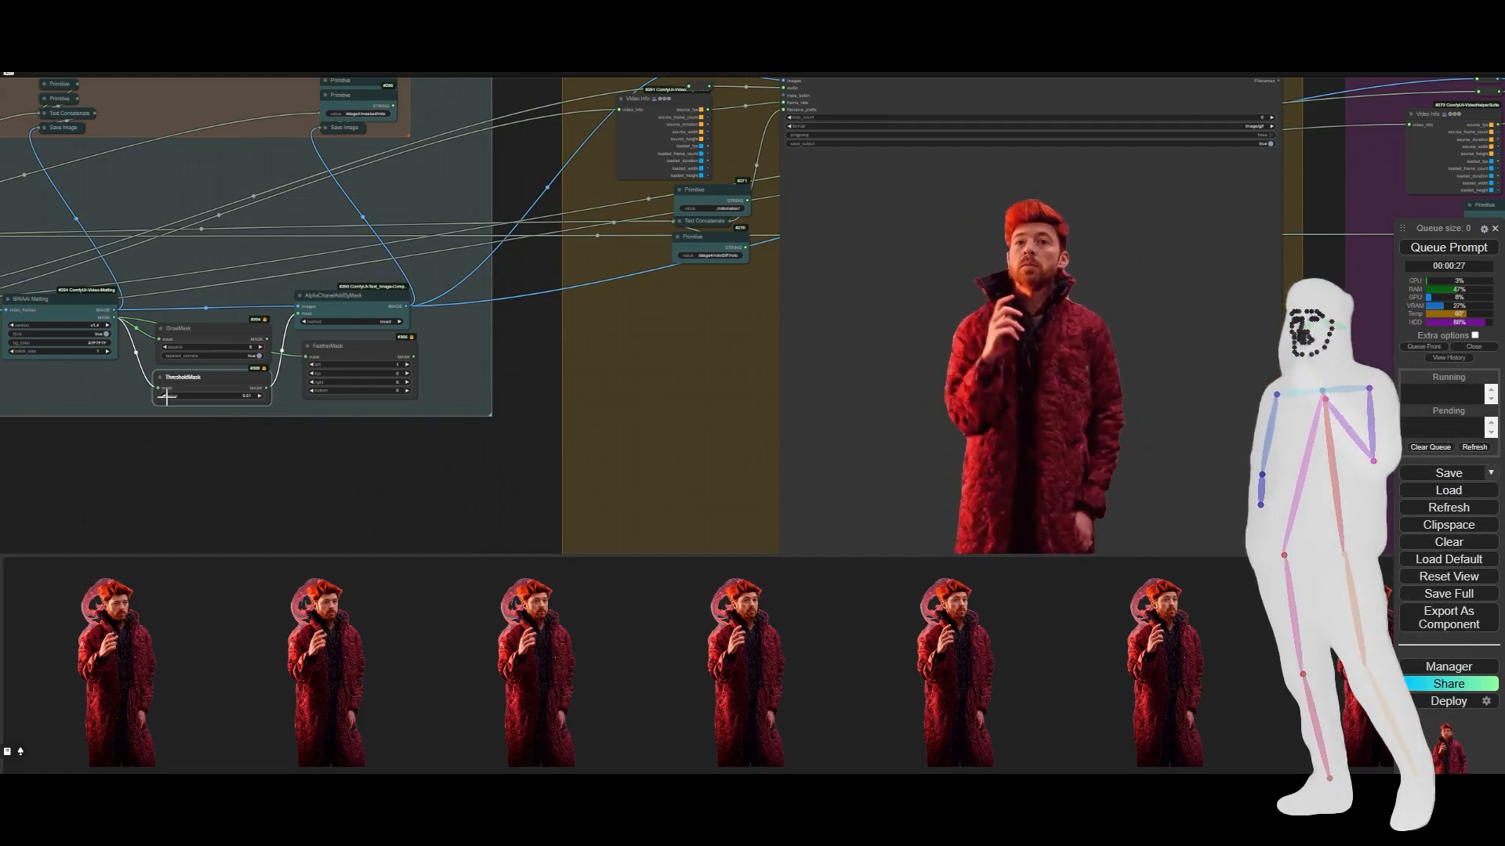
scroll(167, 396, up, 7)
scroll(540, 424, down, 10)
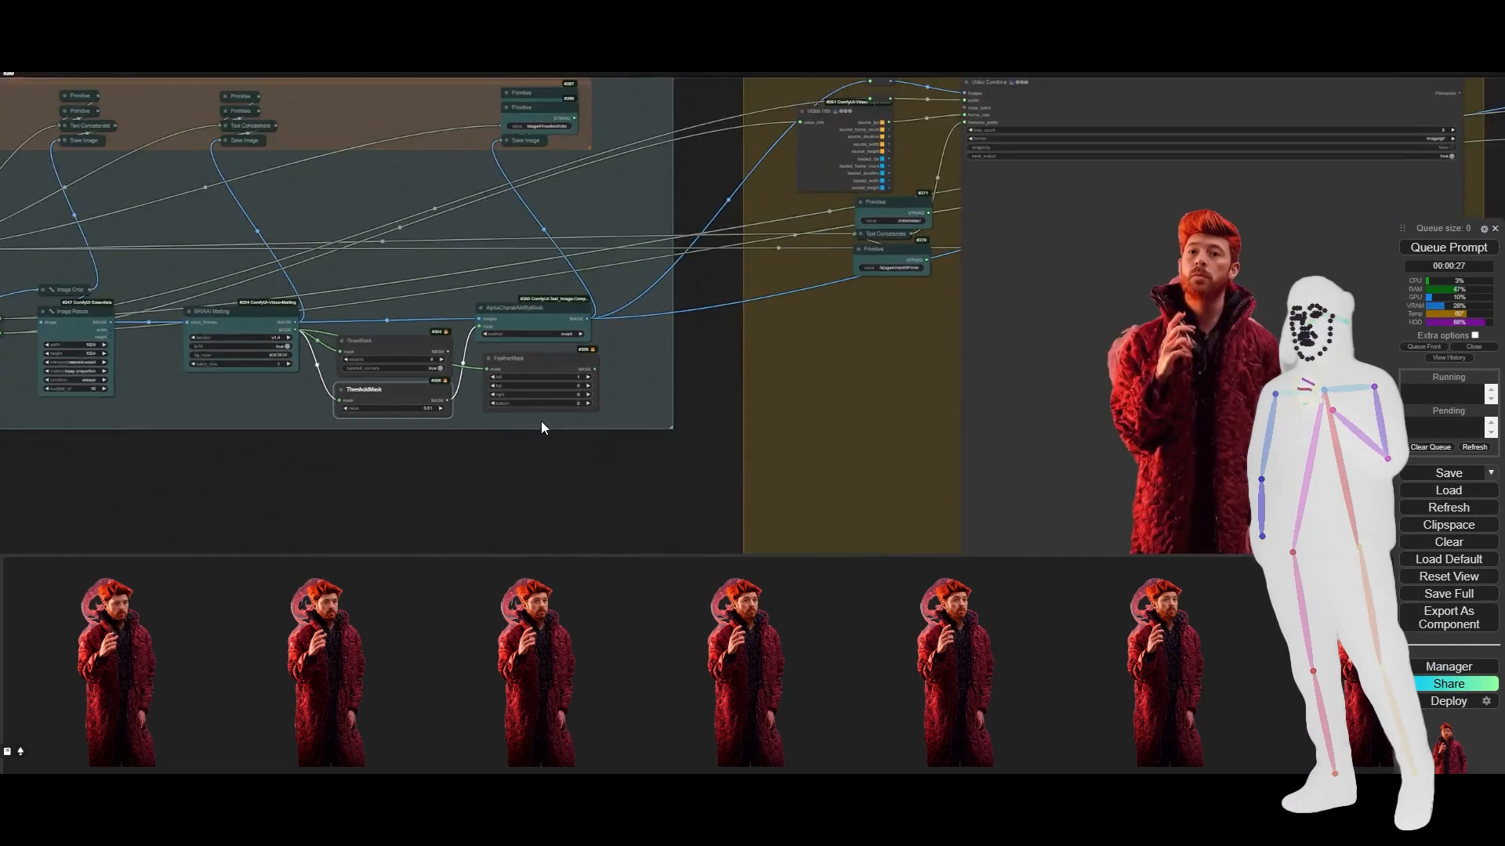
drag(338, 480, 665, 505)
scroll(248, 248, up, 8)
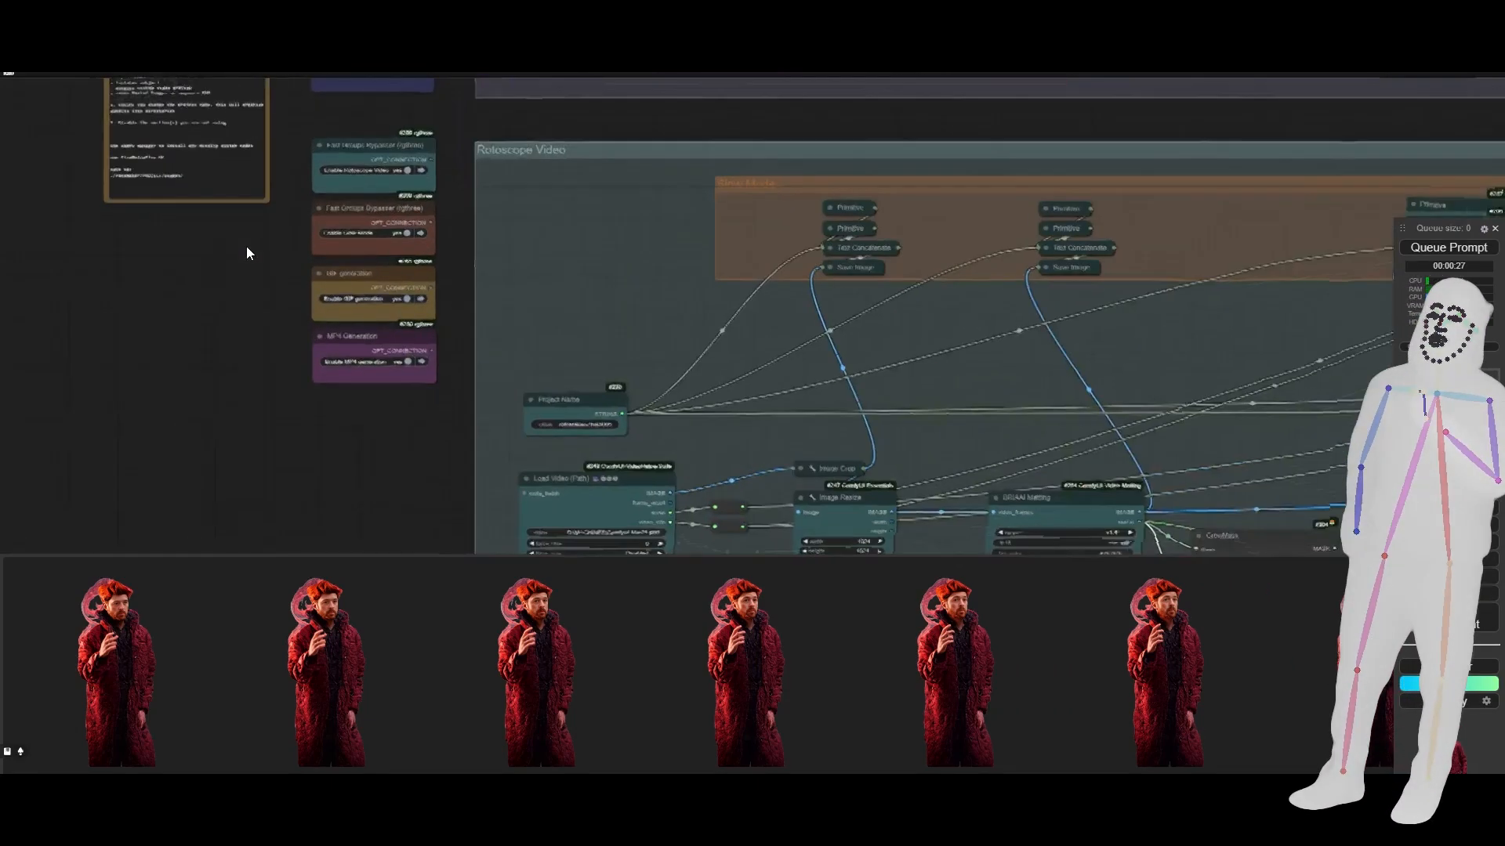
Disable the Rotoscope Video, Slow Mode, GIF generation and MP4 generation groups in their Fast Groups Bypasser nodes
click(439, 154)
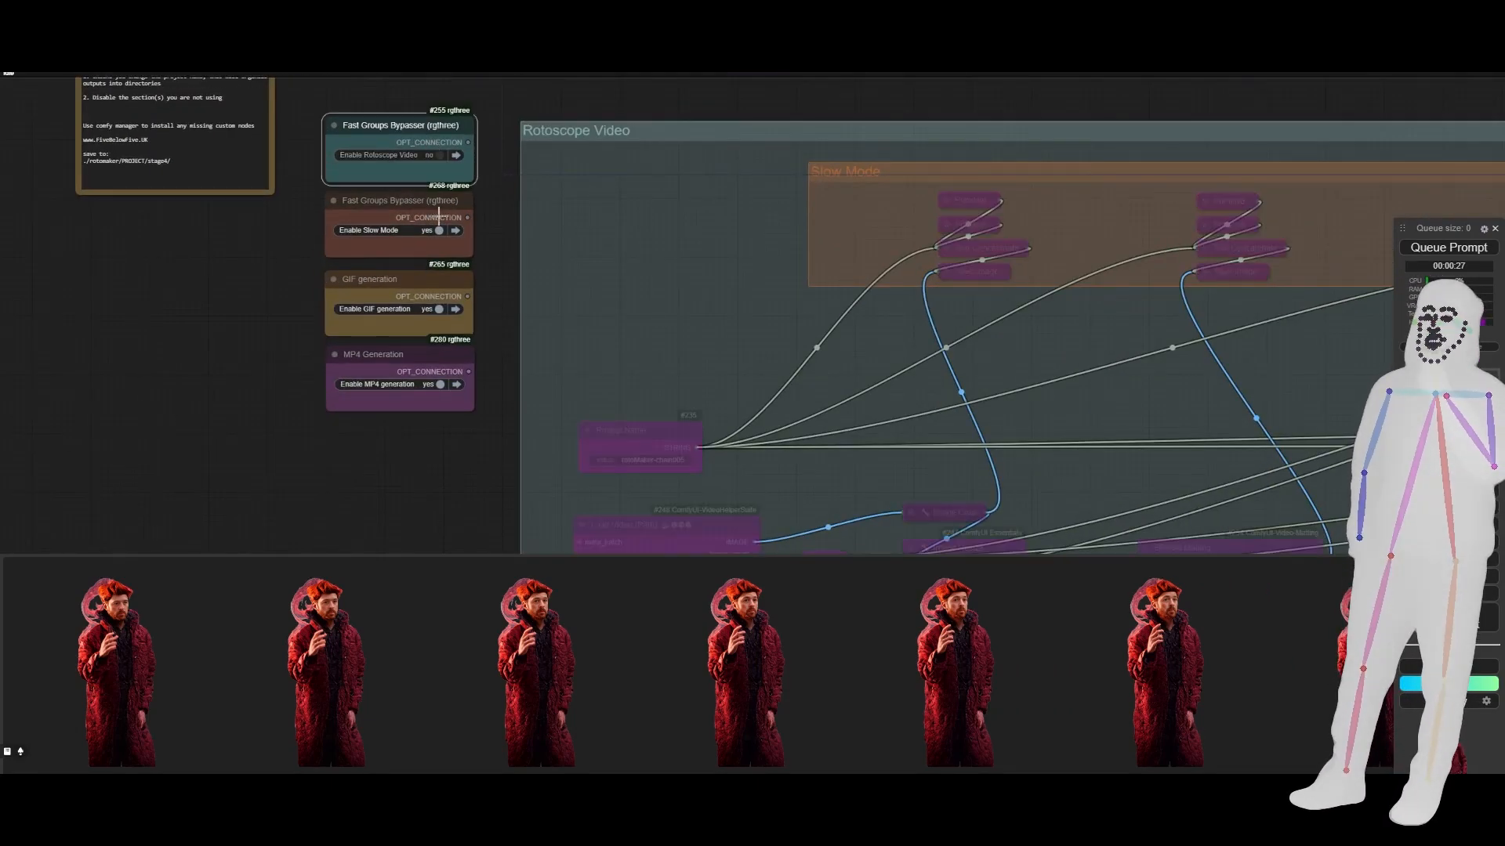
click(437, 232)
click(433, 309)
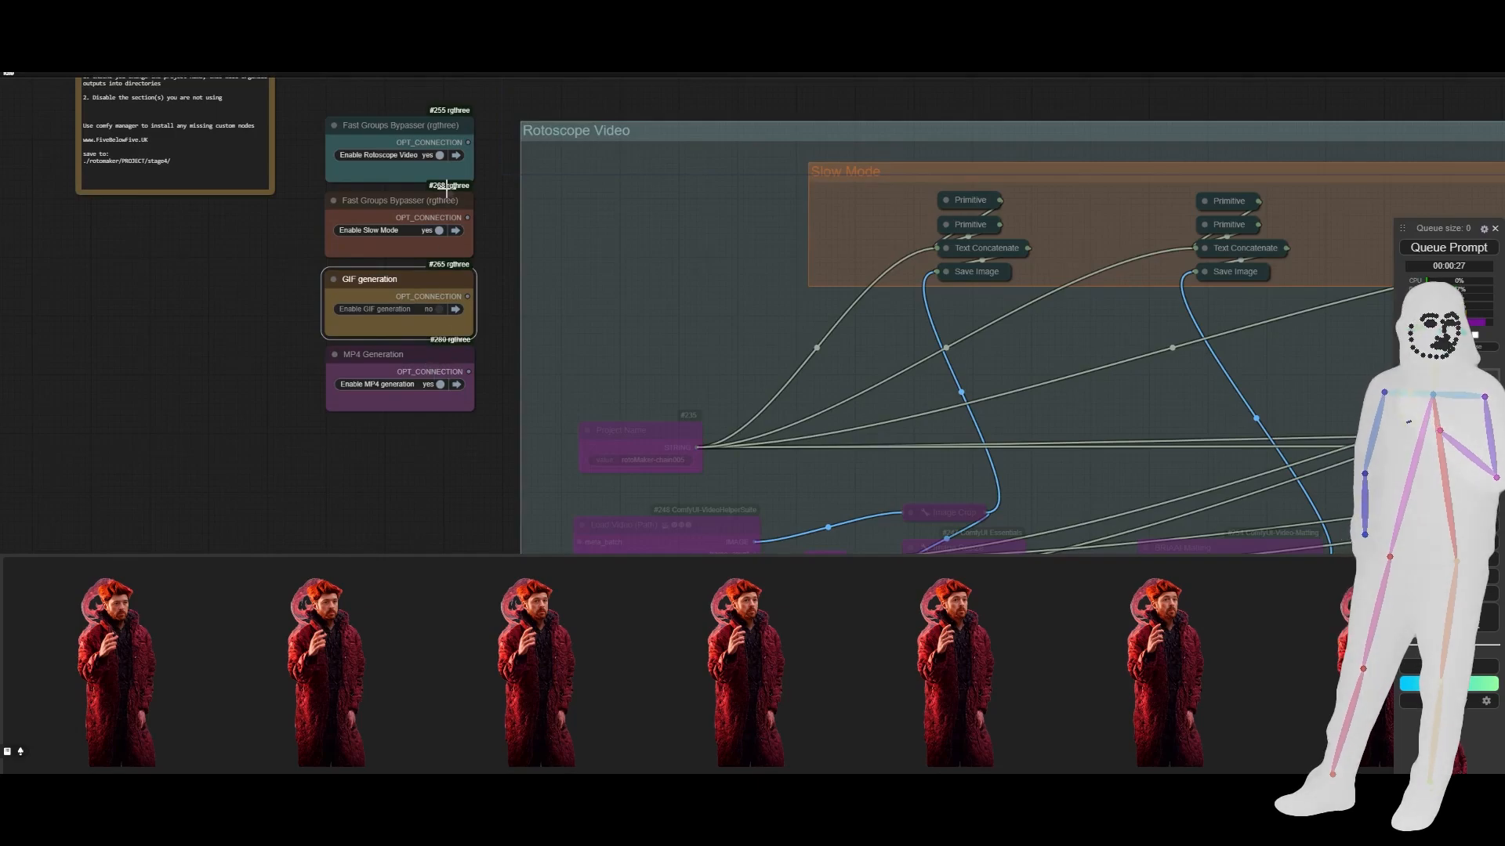
click(440, 155)
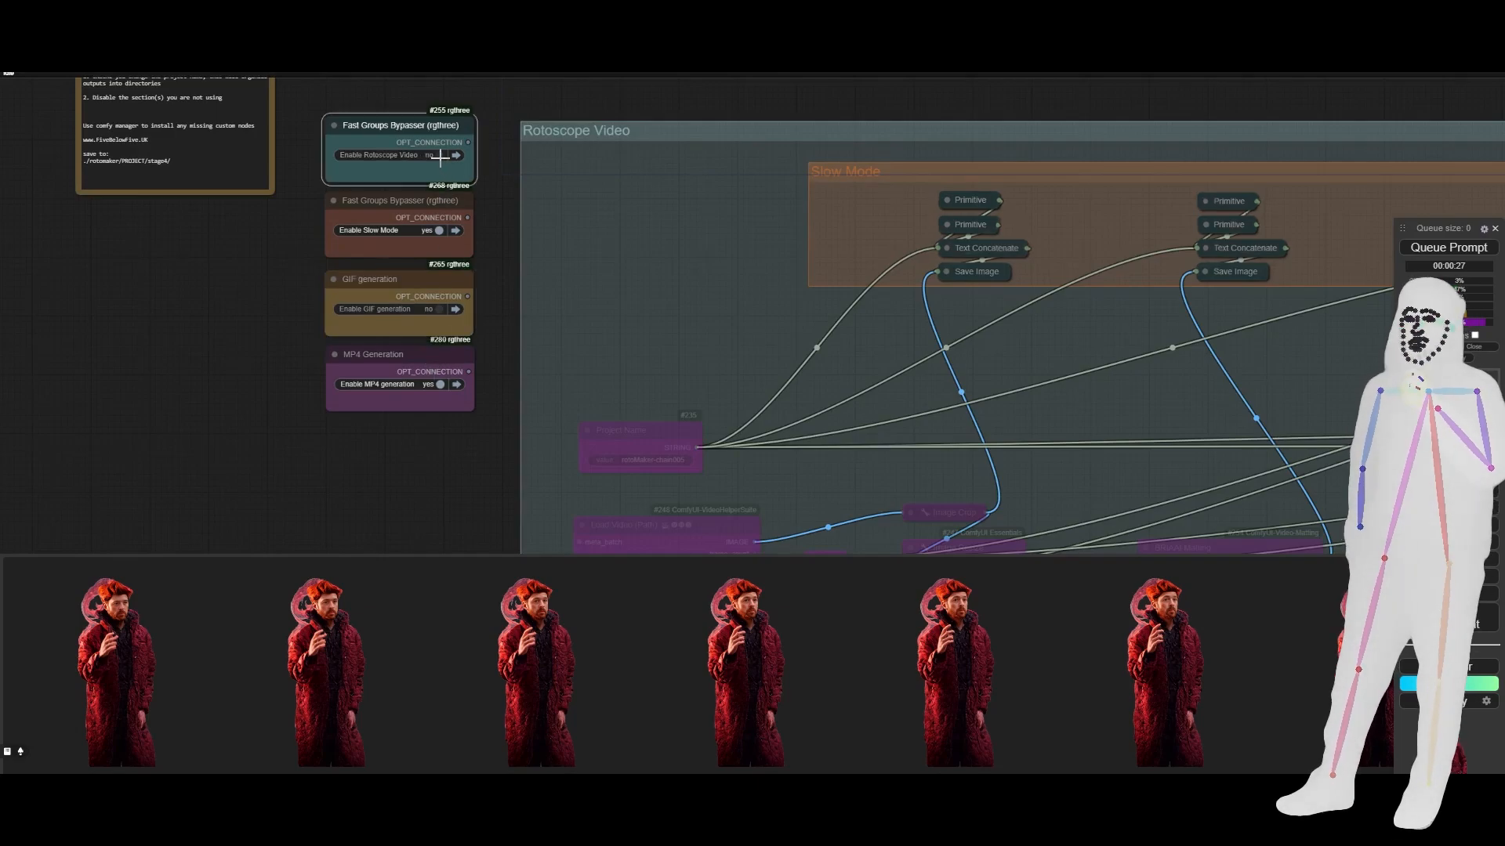
click(447, 385)
Enable Video Joining in the main Fast Groups Bypasser node beside the workflow note
drag(304, 151, 290, 276)
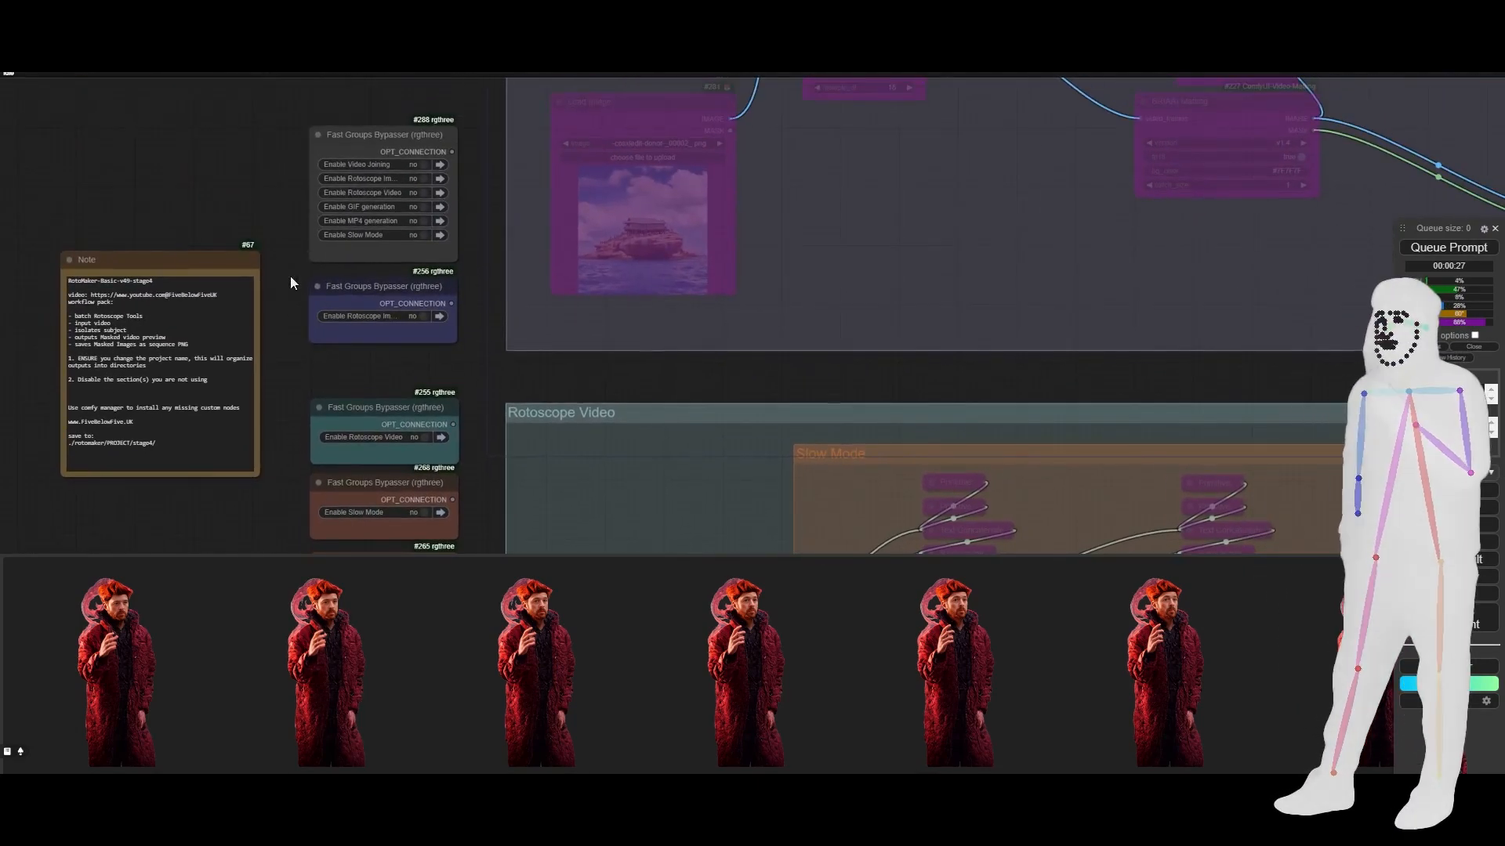
scroll(175, 168, down, 10)
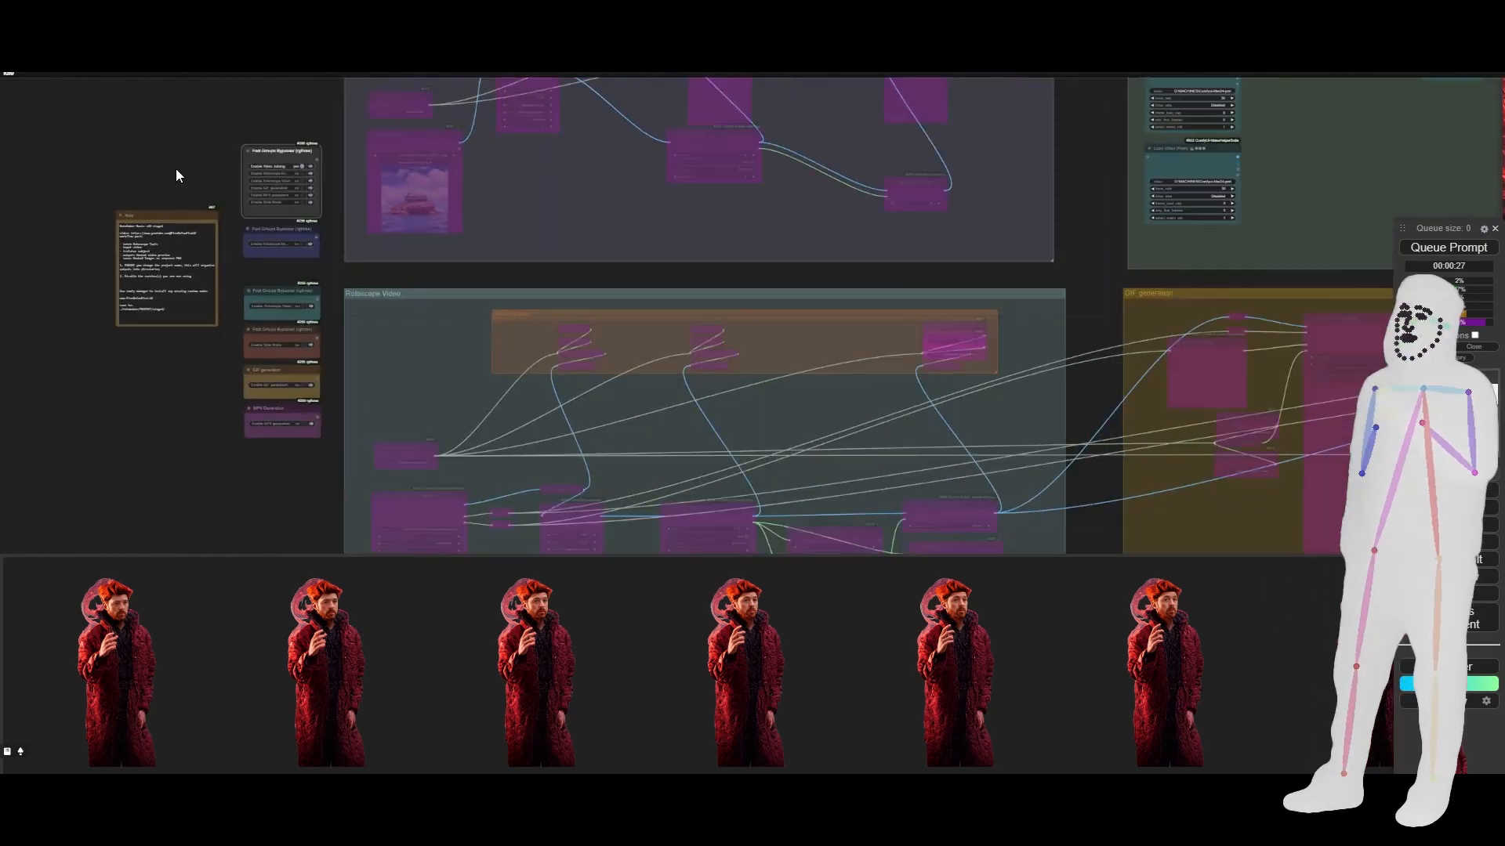
drag(1161, 162, 1130, 363)
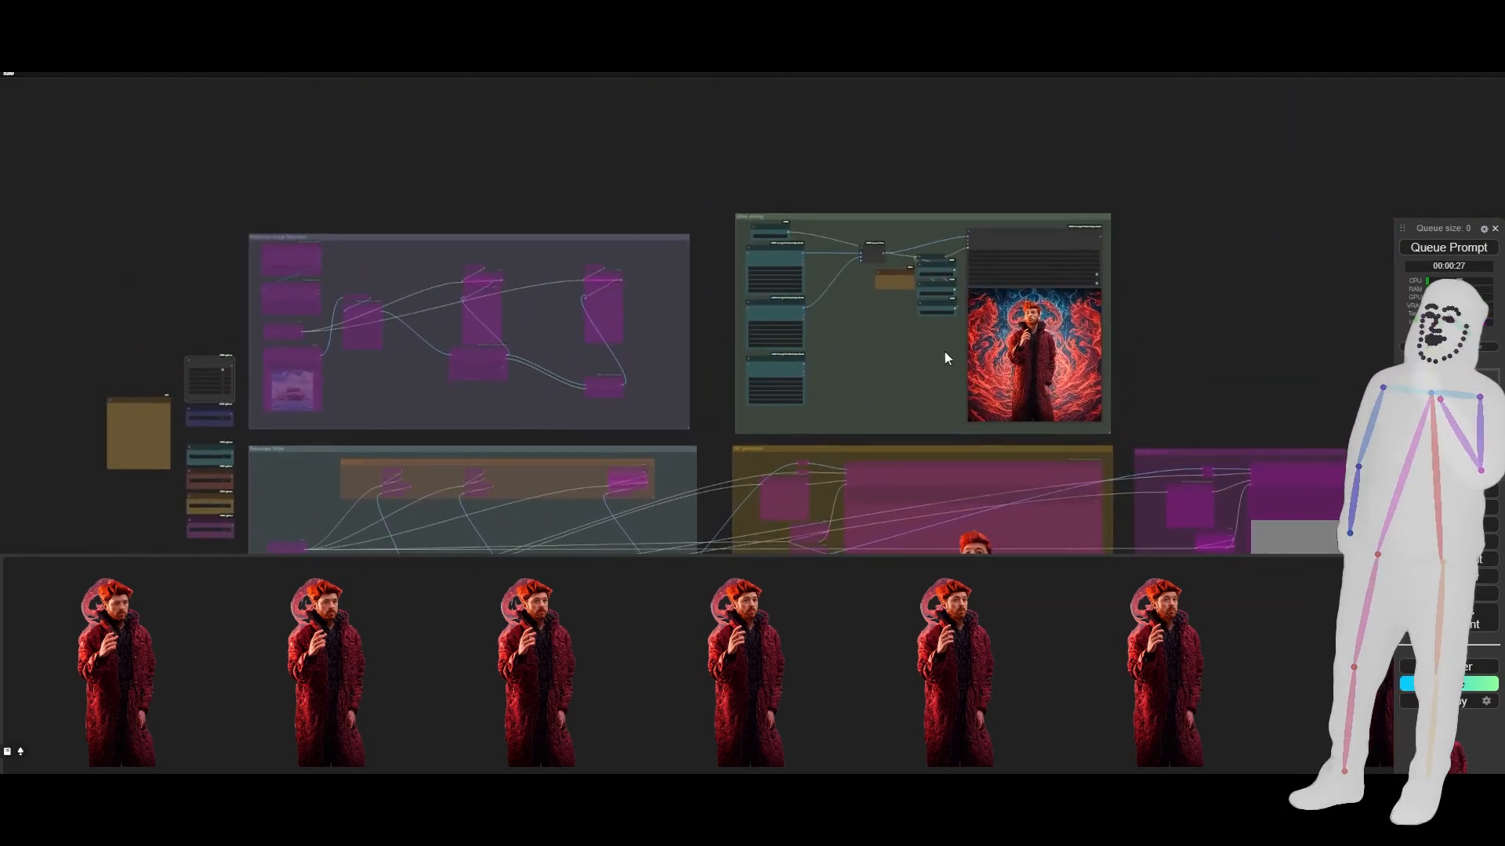
scroll(943, 351, up, 10)
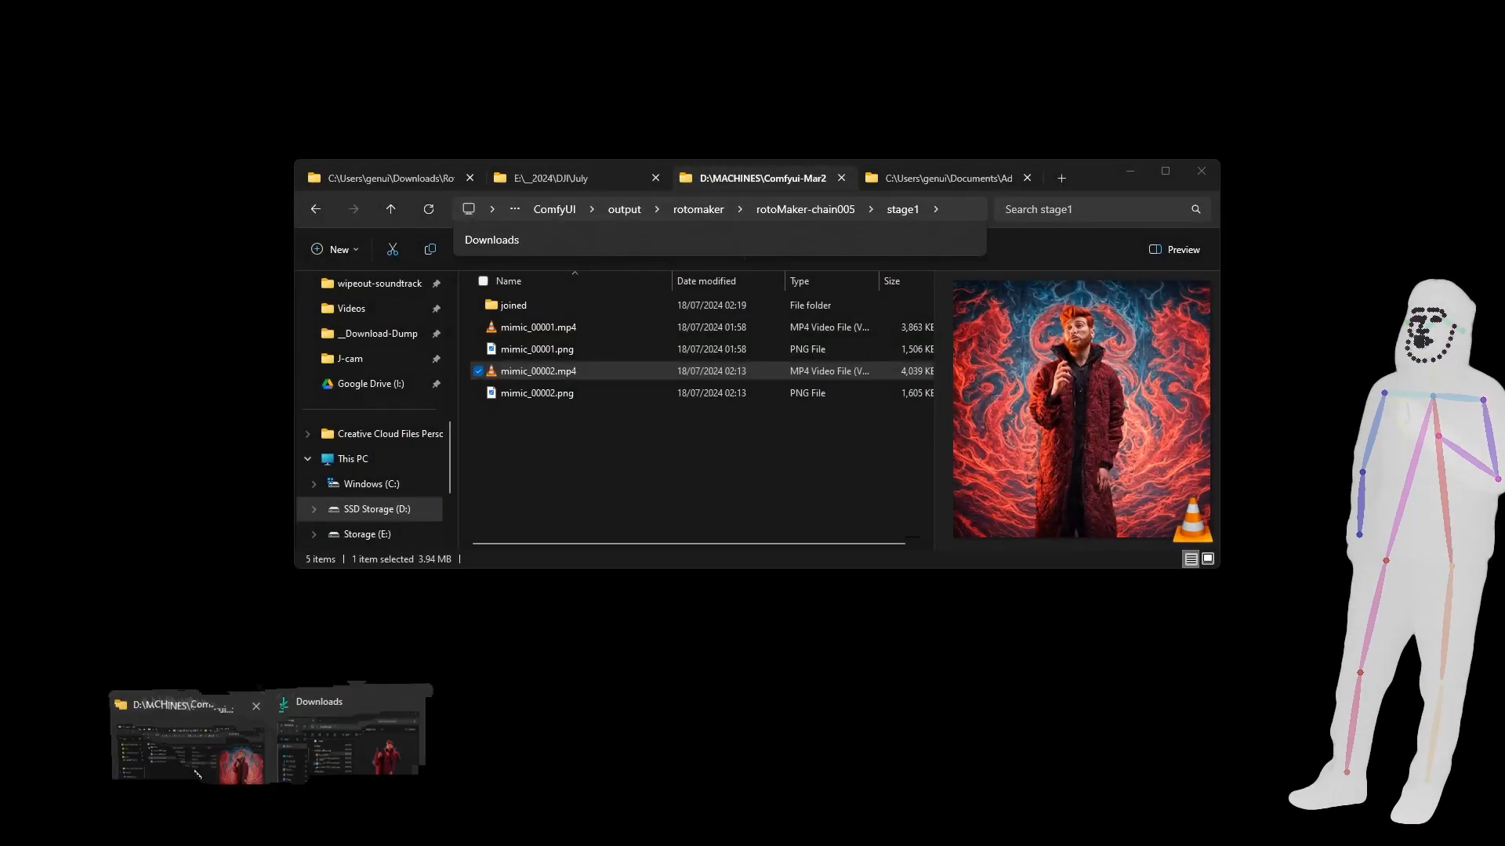
Switch to the stage1 folder in File Explorer, preview mimic_00001.mp4 and return to the ComfyUI workflow
click(355, 750)
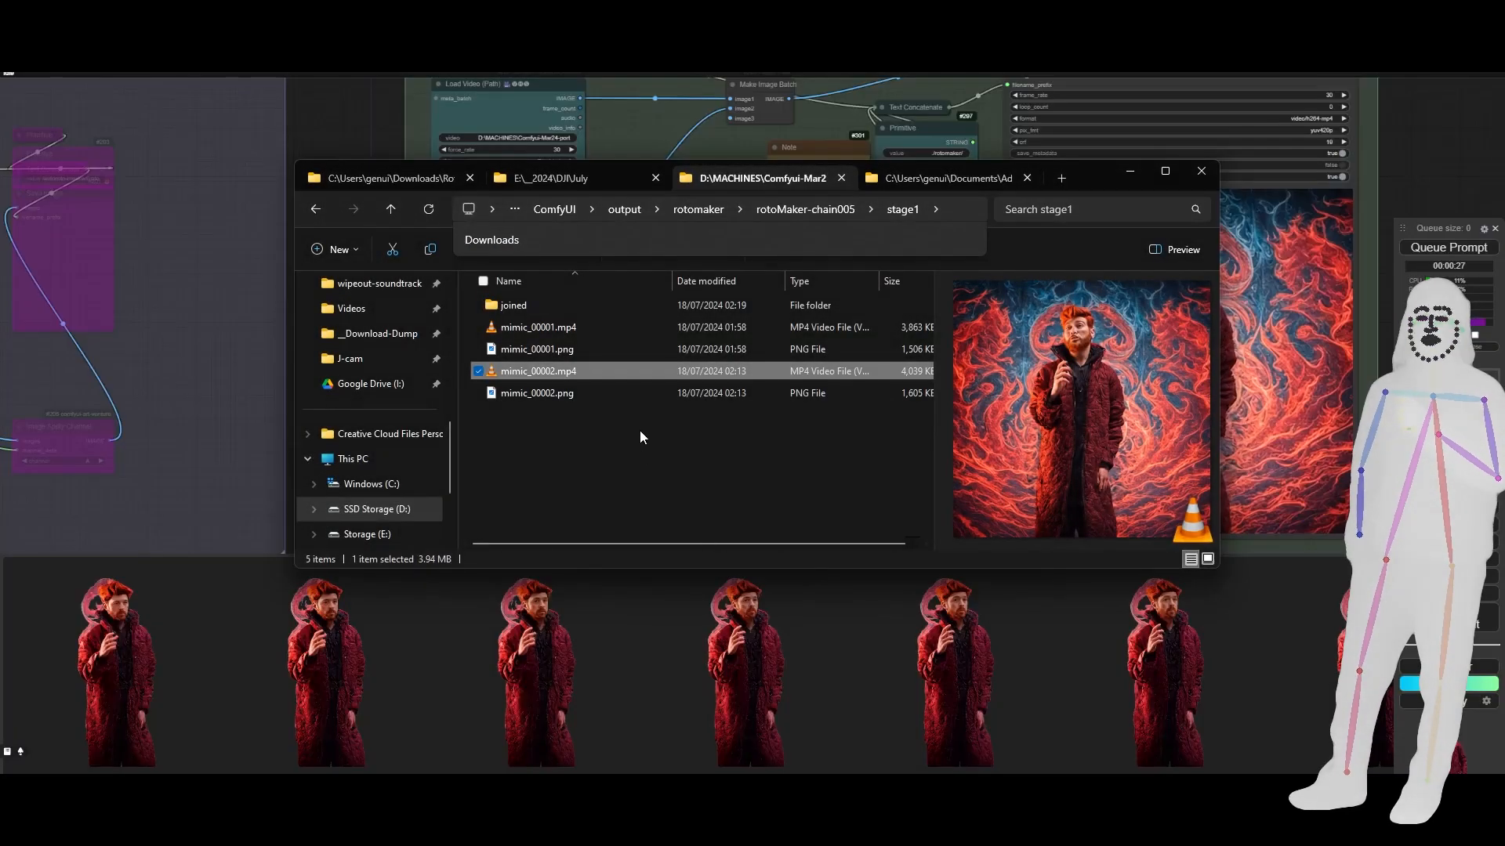
click(533, 327)
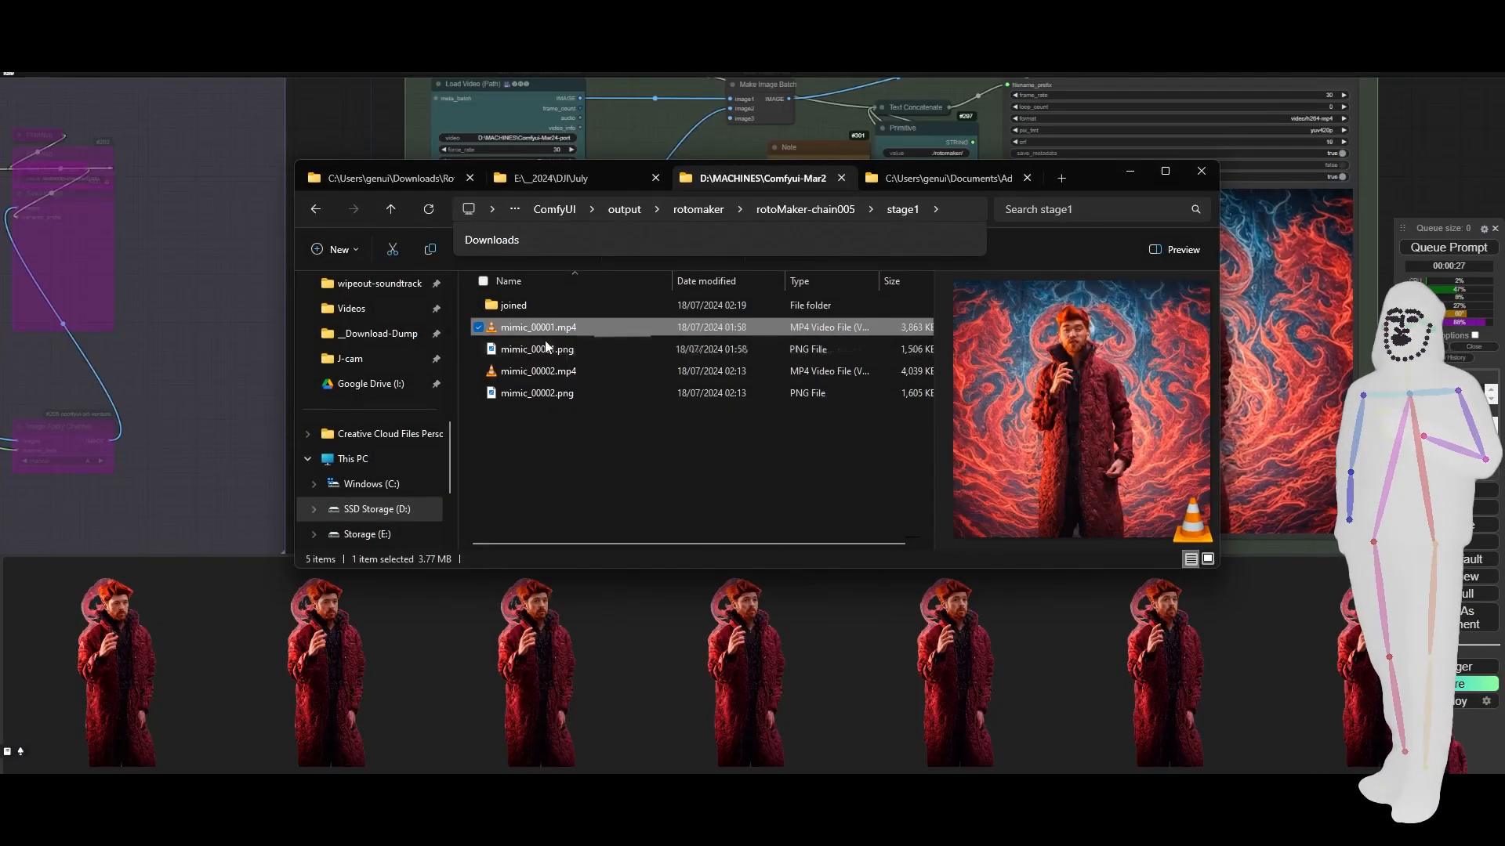
click(611, 435)
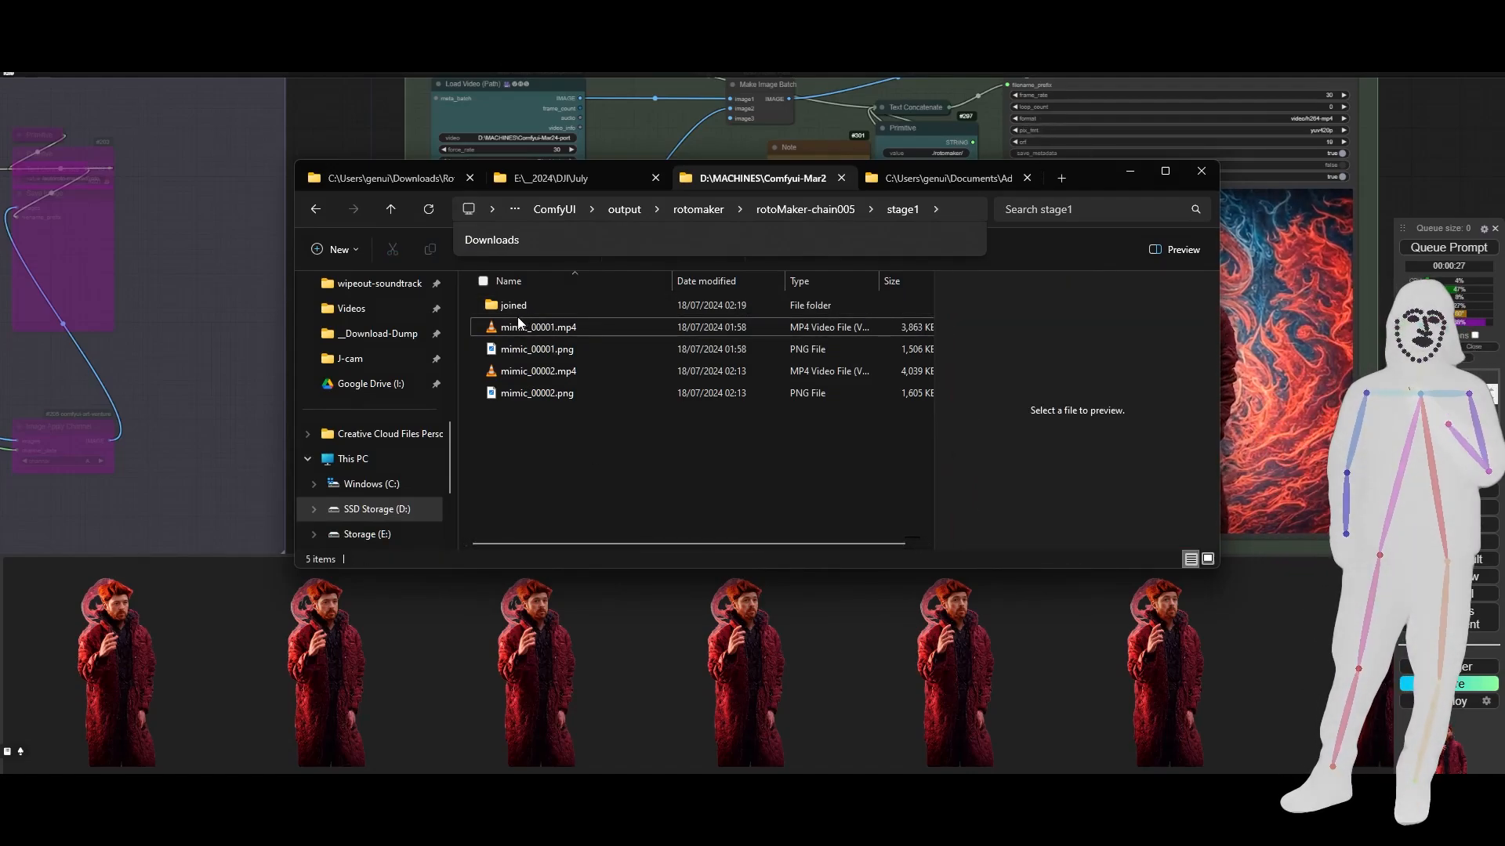
click(351, 120)
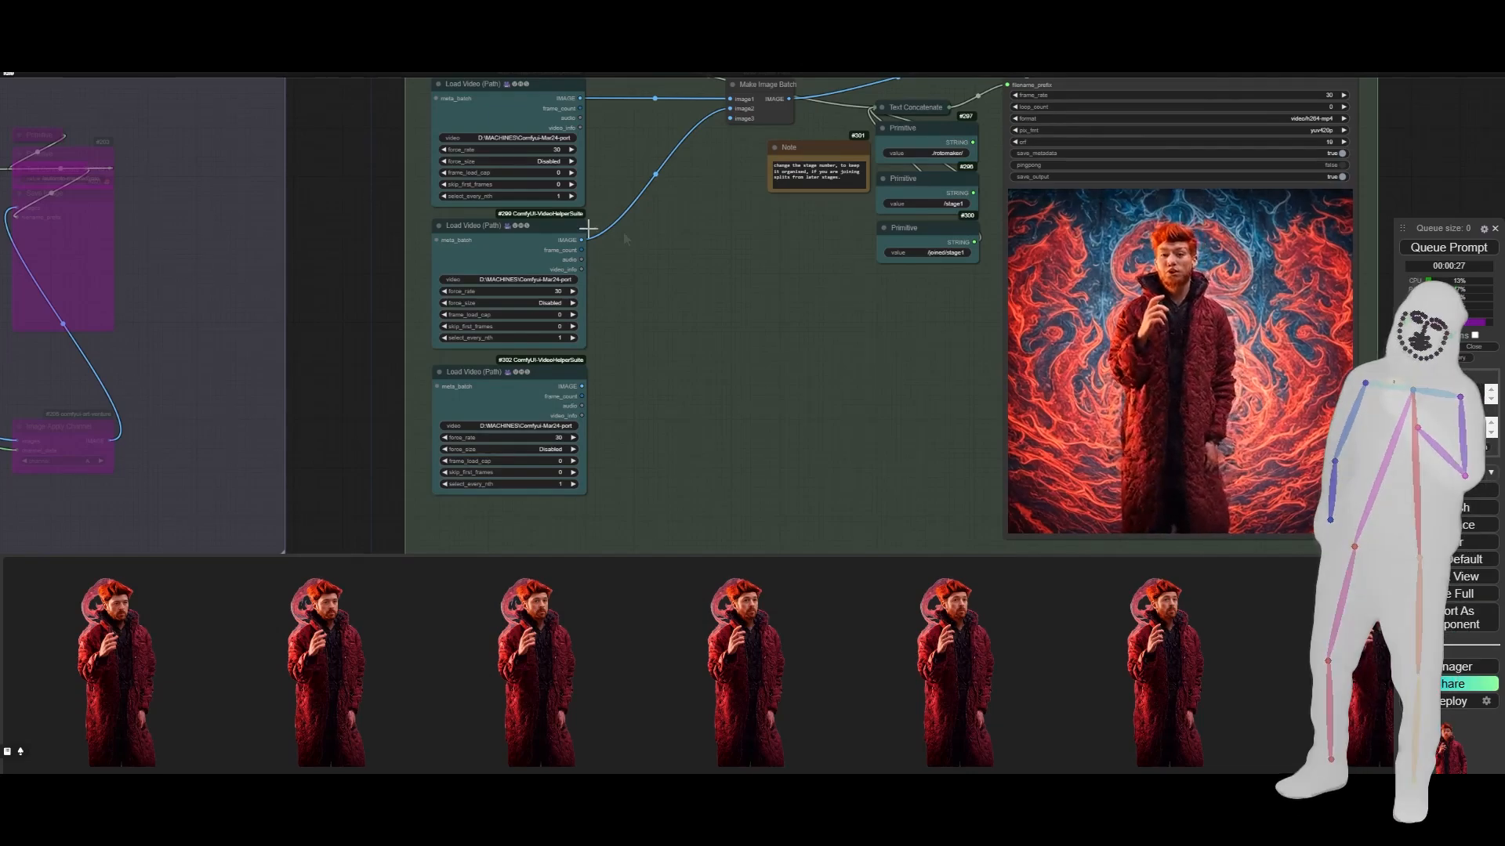
Open the video path of the first Load Video (Path) node in the Video Joining group and read up to its project folder
drag(691, 240, 694, 313)
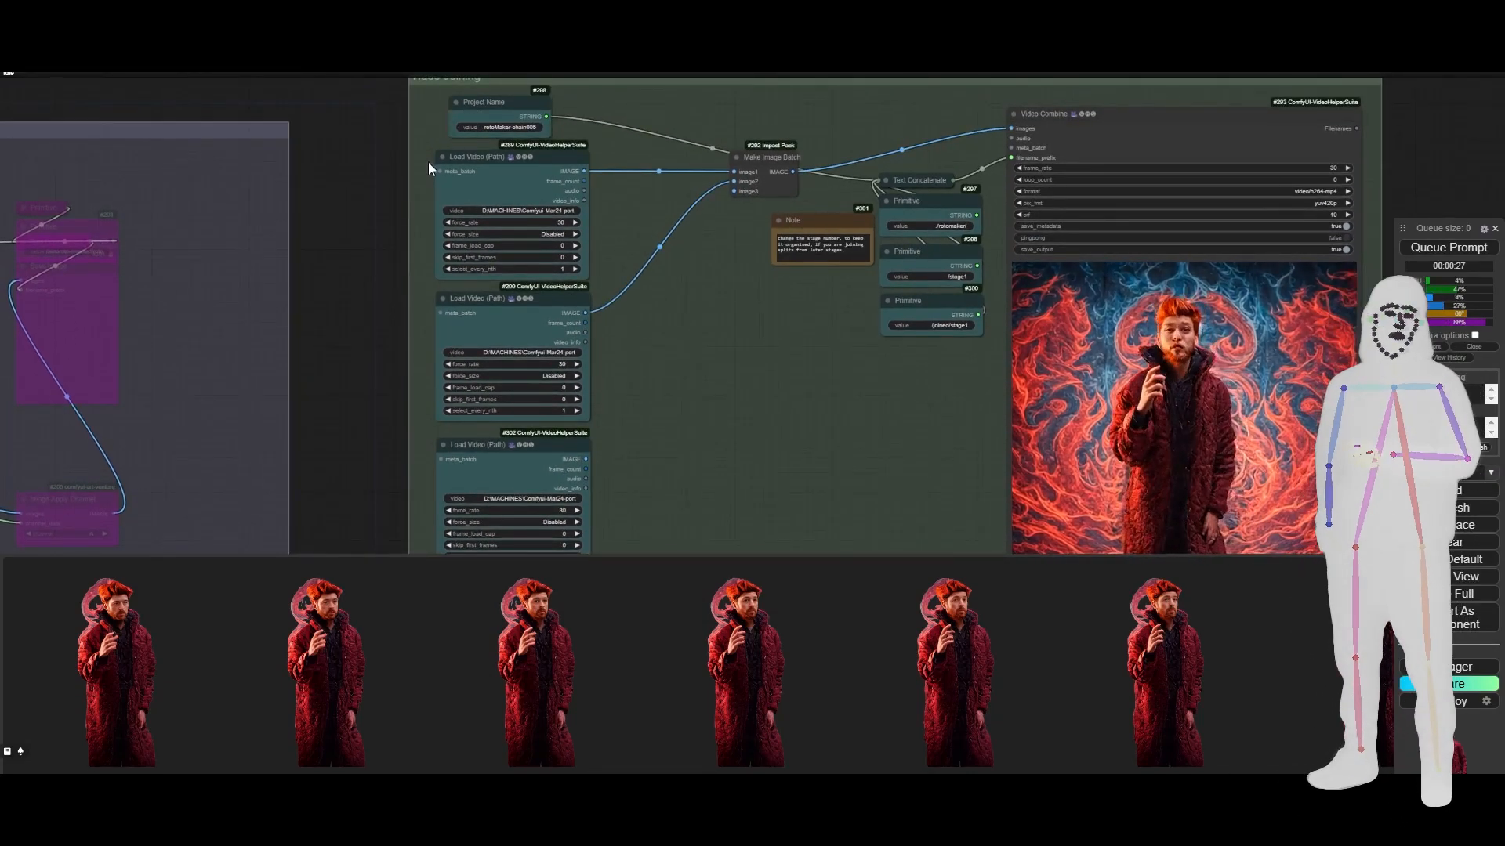
scroll(455, 199, up, 8)
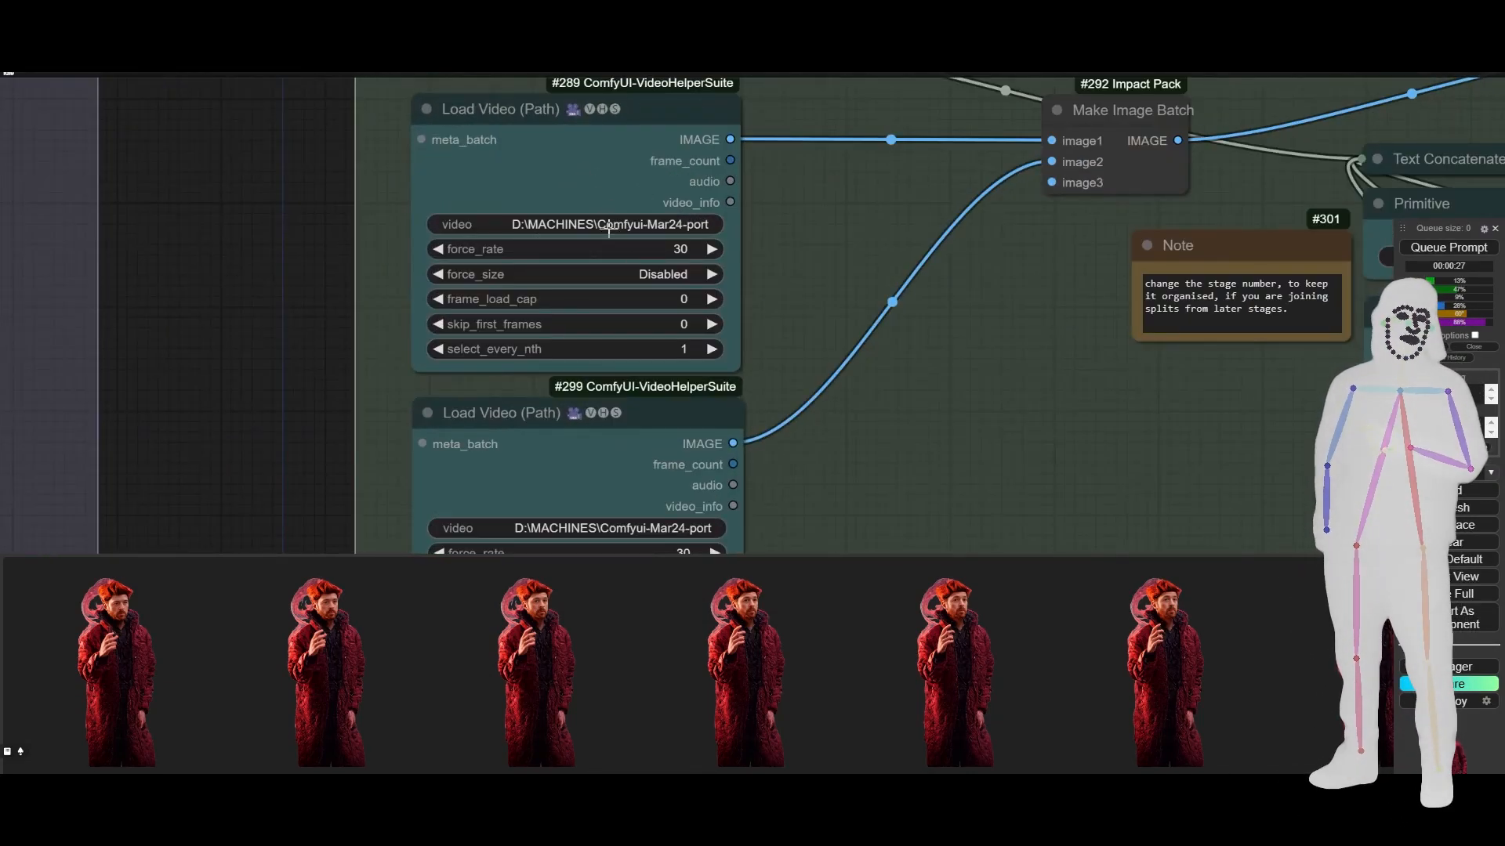
click(609, 226)
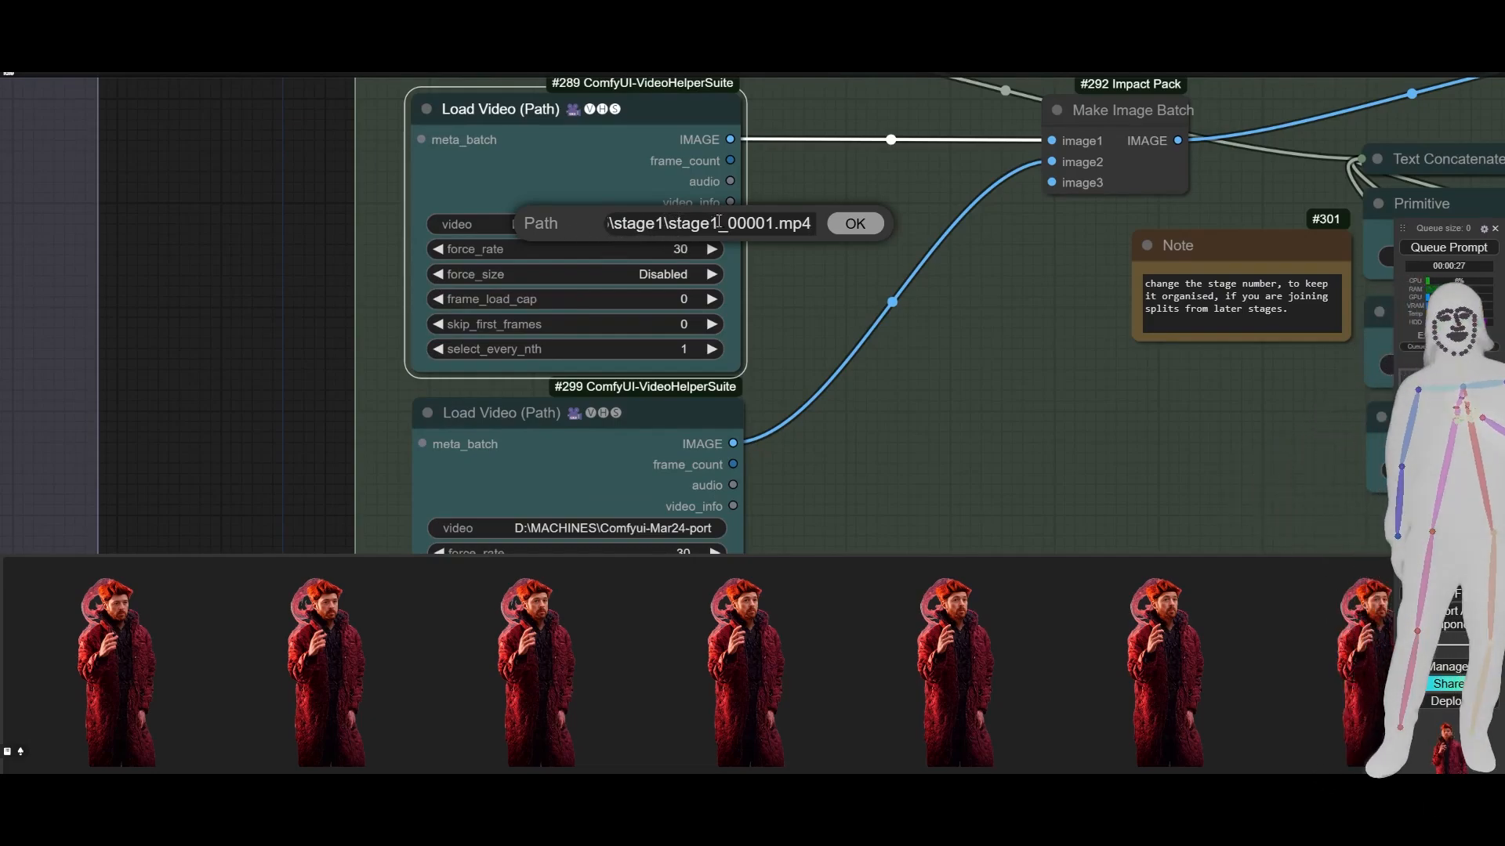
drag(614, 223, 607, 225)
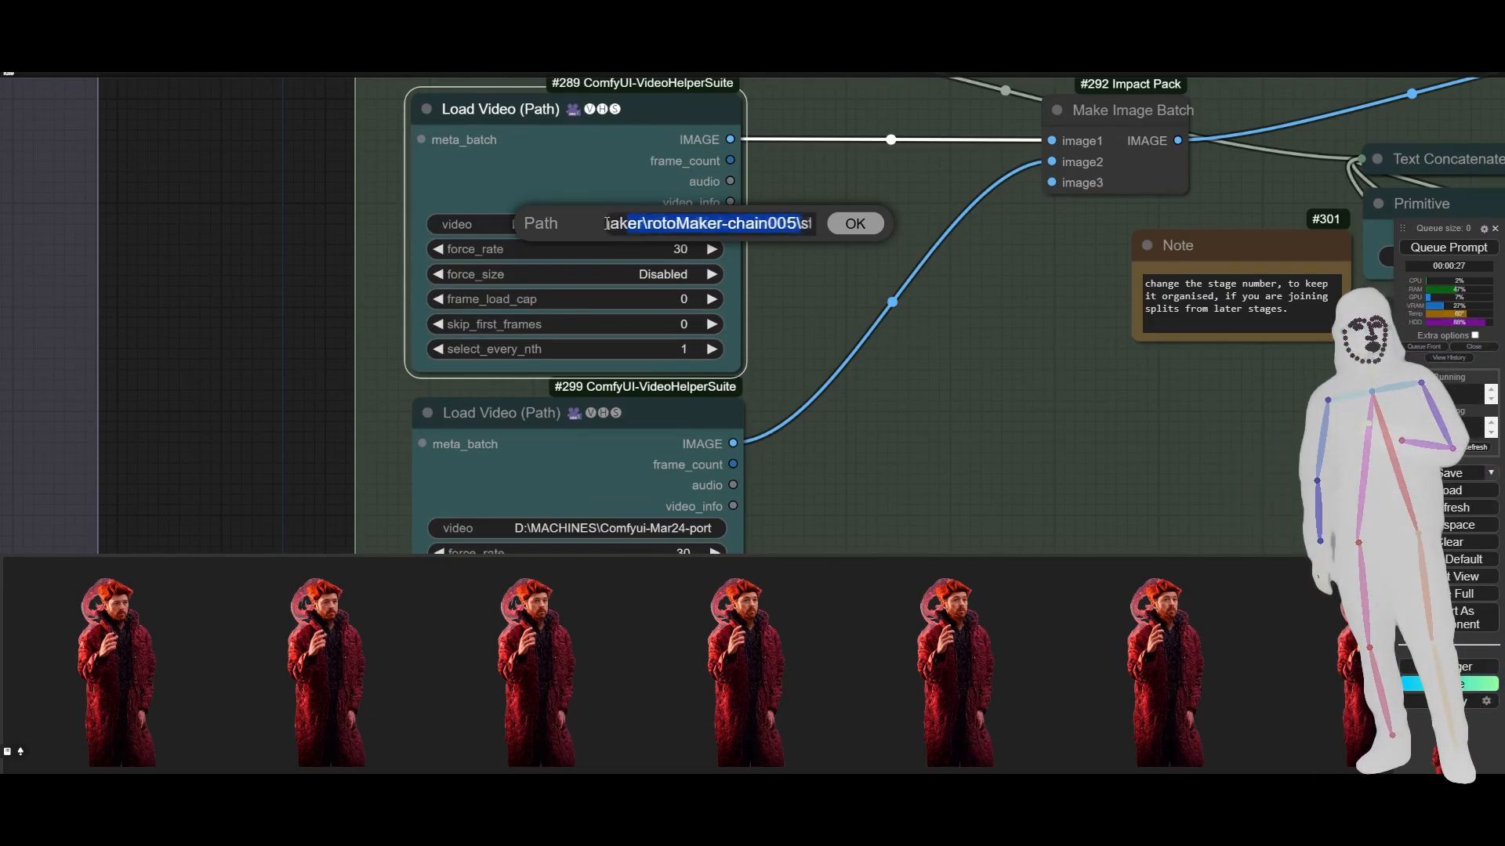
click(767, 226)
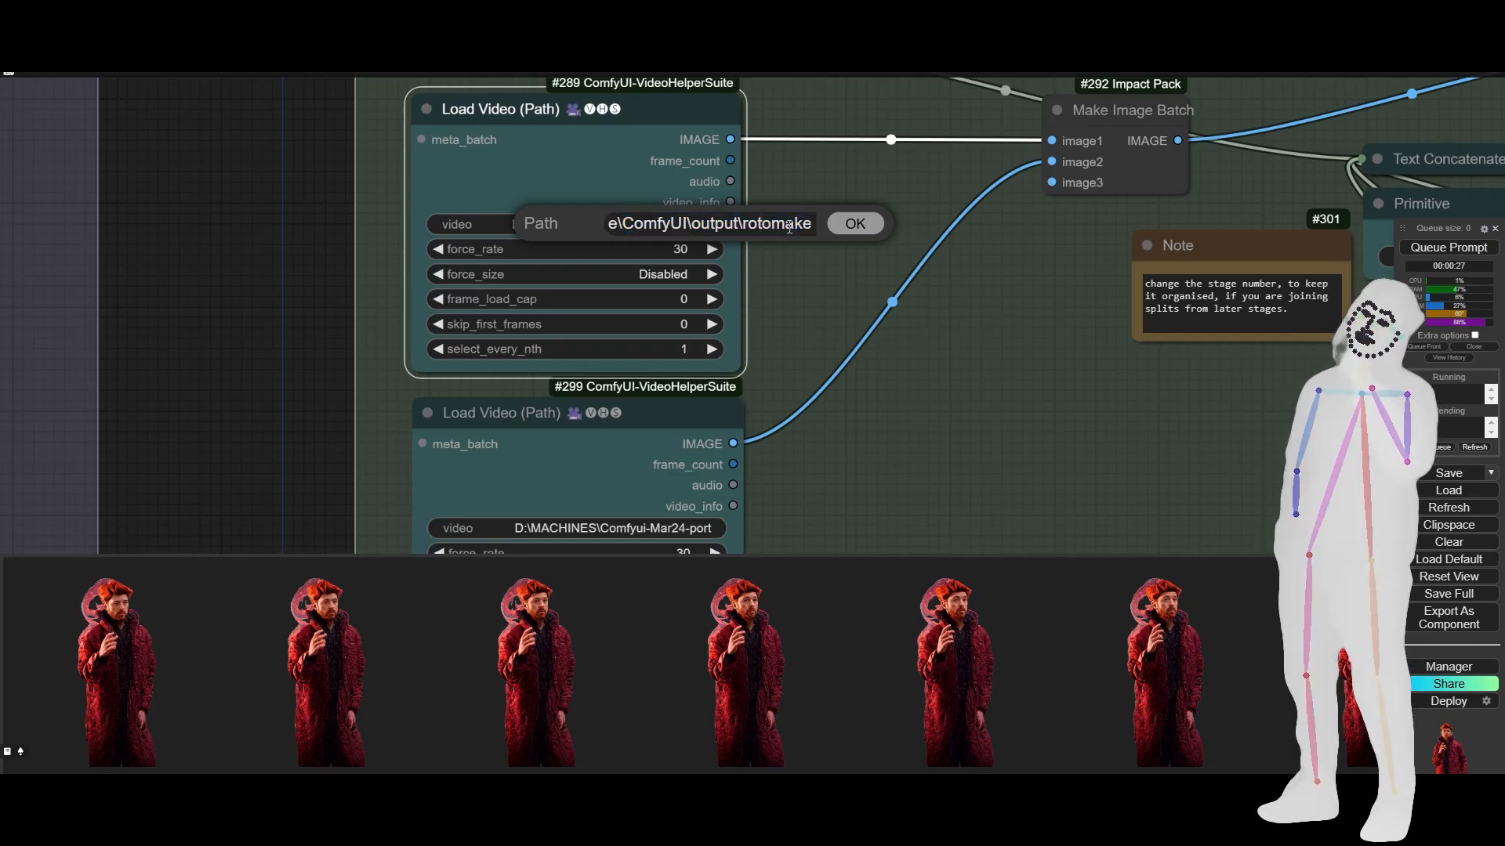
key(Right)
key(Right)
key(Right)
key(Right)
key(Right)
key(Right)
key(Right)
key(Right)
key(Right)
key(Right)
key(Right)
key(Right)
key(Right)
key(Right)
key(Right)
key(Right)
key(Right)
key(Right)
key(Right)
key(Right)
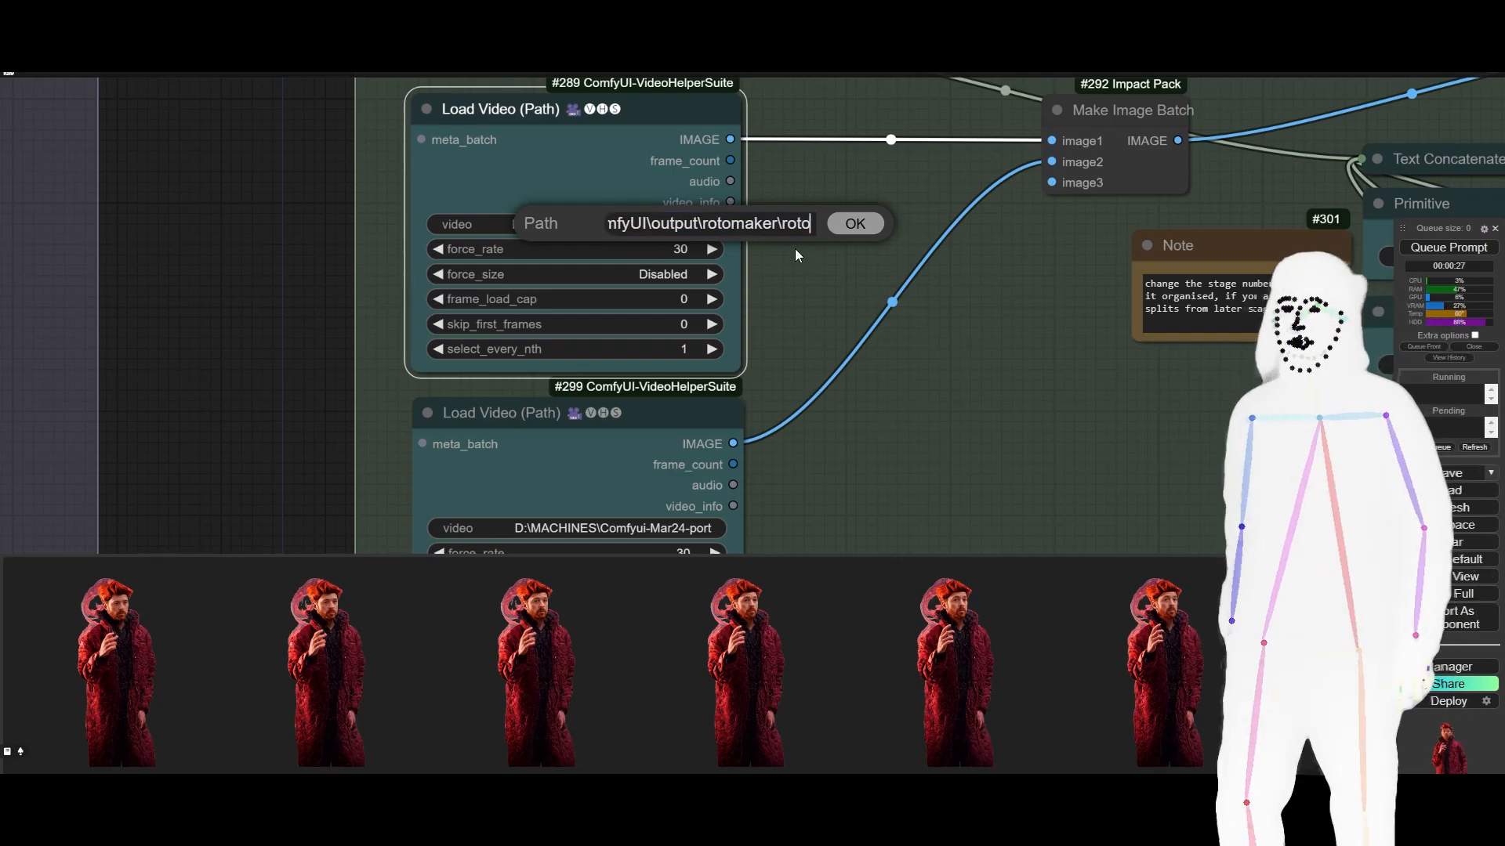
key(Right)
key(Right)
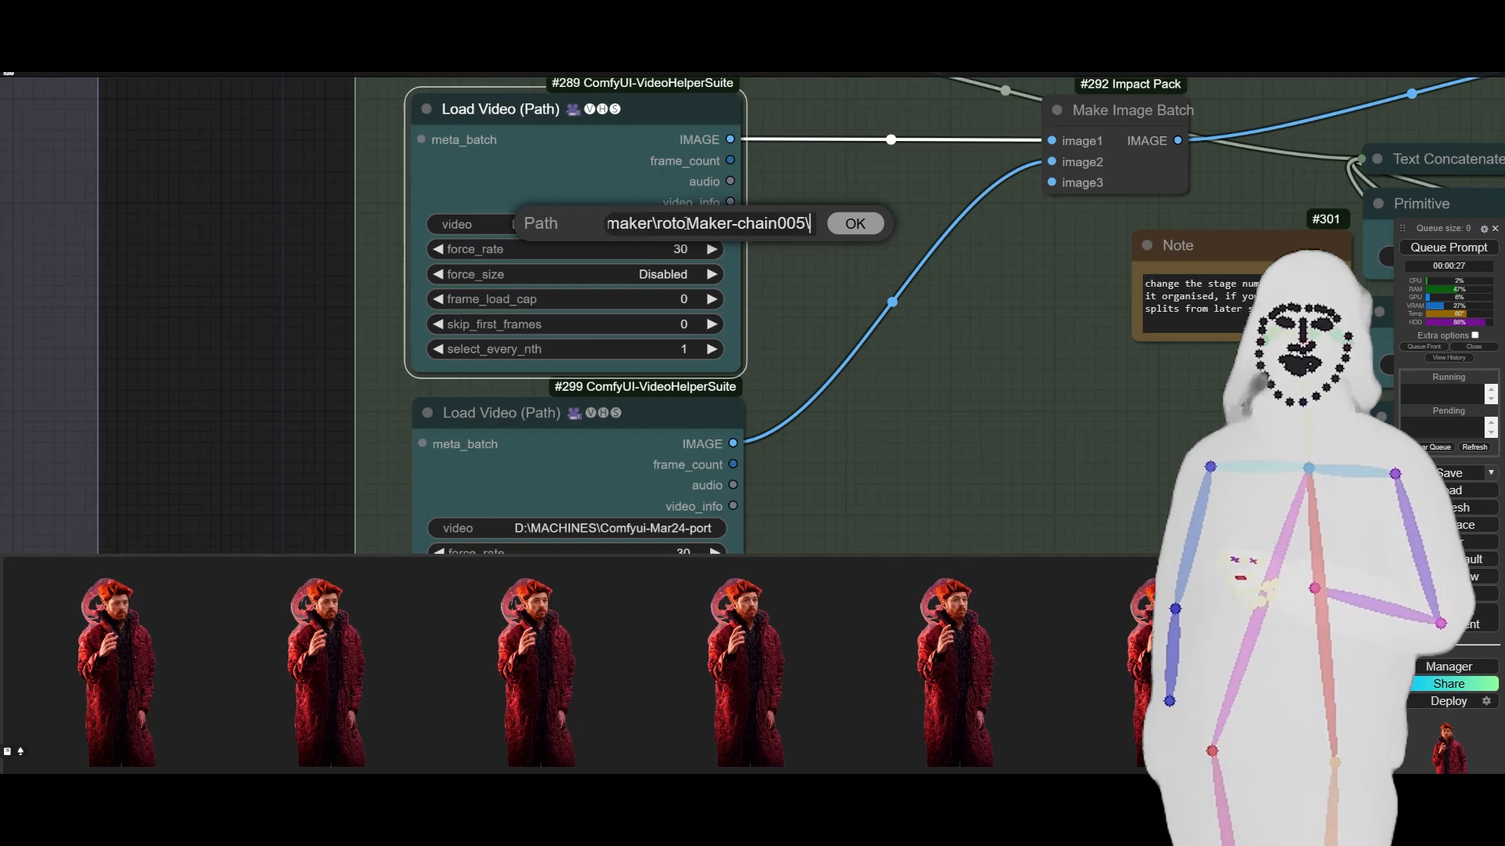
Read the rest of the first Load Video (Path) node's video path, from the project folder through stage1 to the stage1_00001 file name
drag(657, 225, 696, 223)
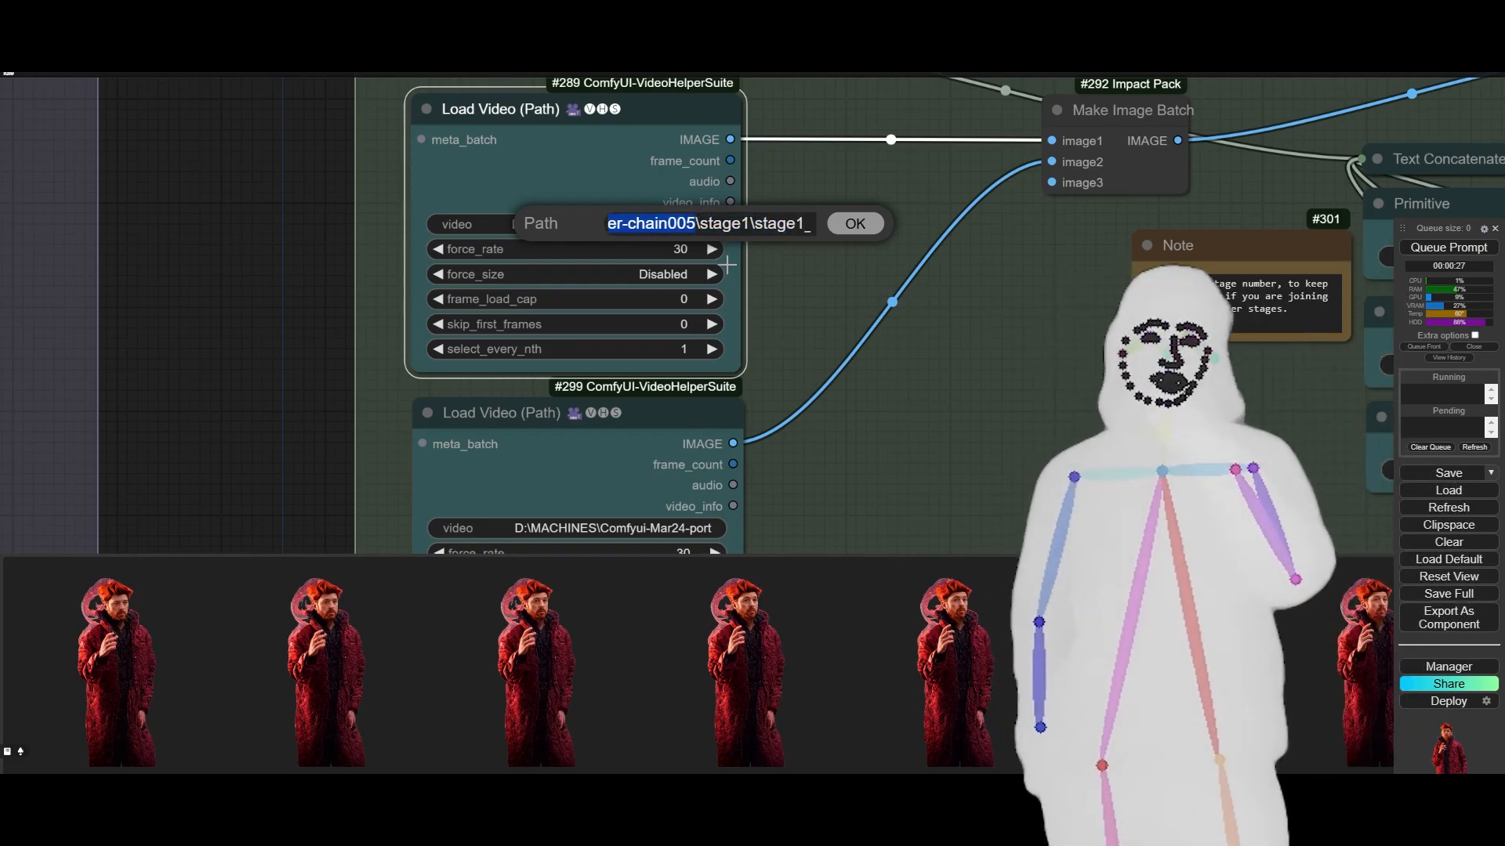
key(Right)
key(Right)
key(Right)
key(Right)
key(Right)
key(Right)
key(Right)
key(Right)
key(Right)
key(Right)
key(Right)
key(Right)
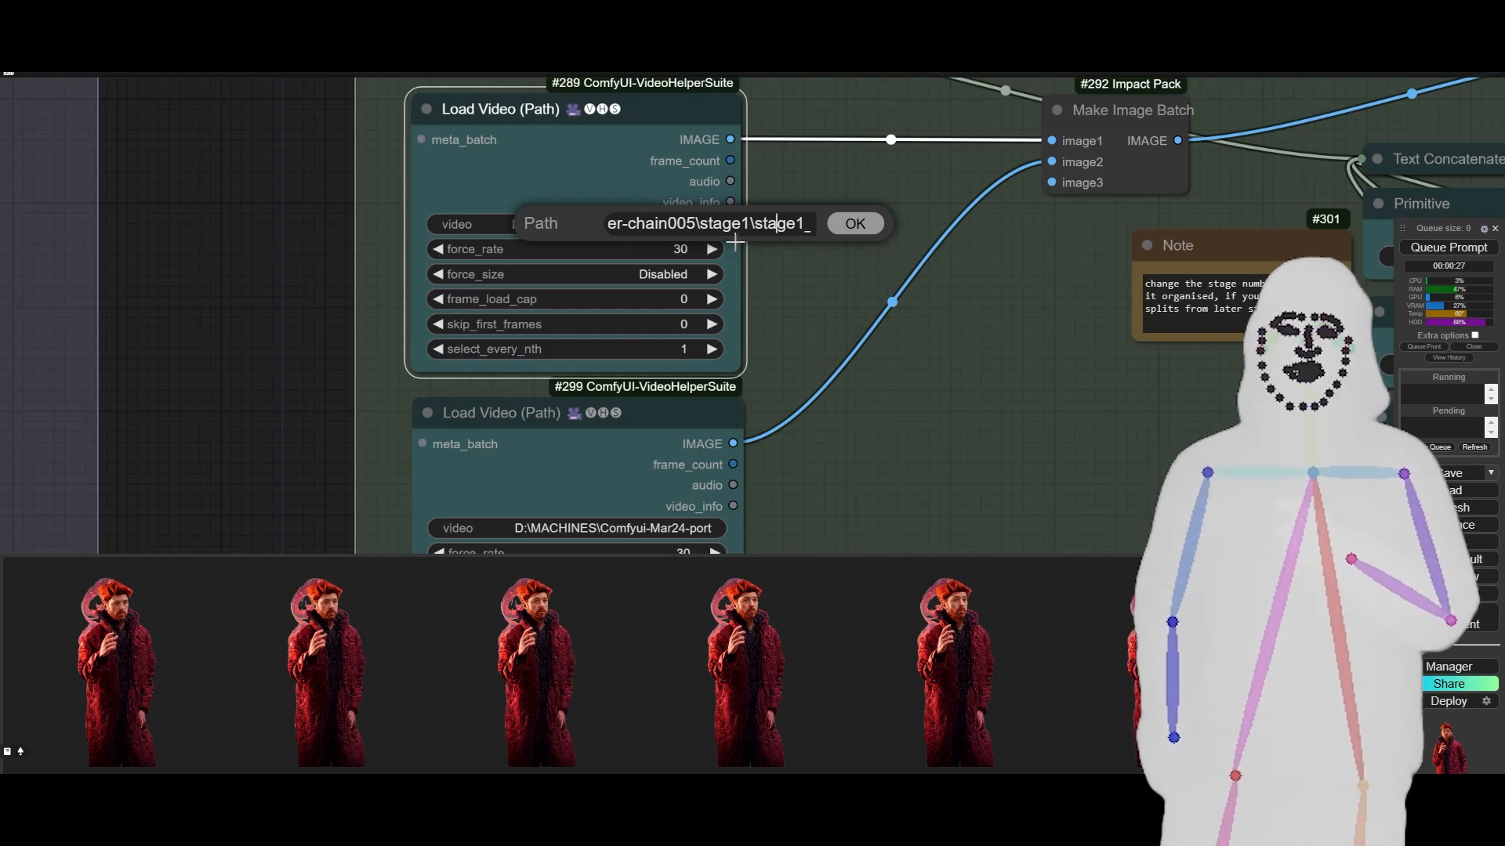
key(Right)
key(Right)
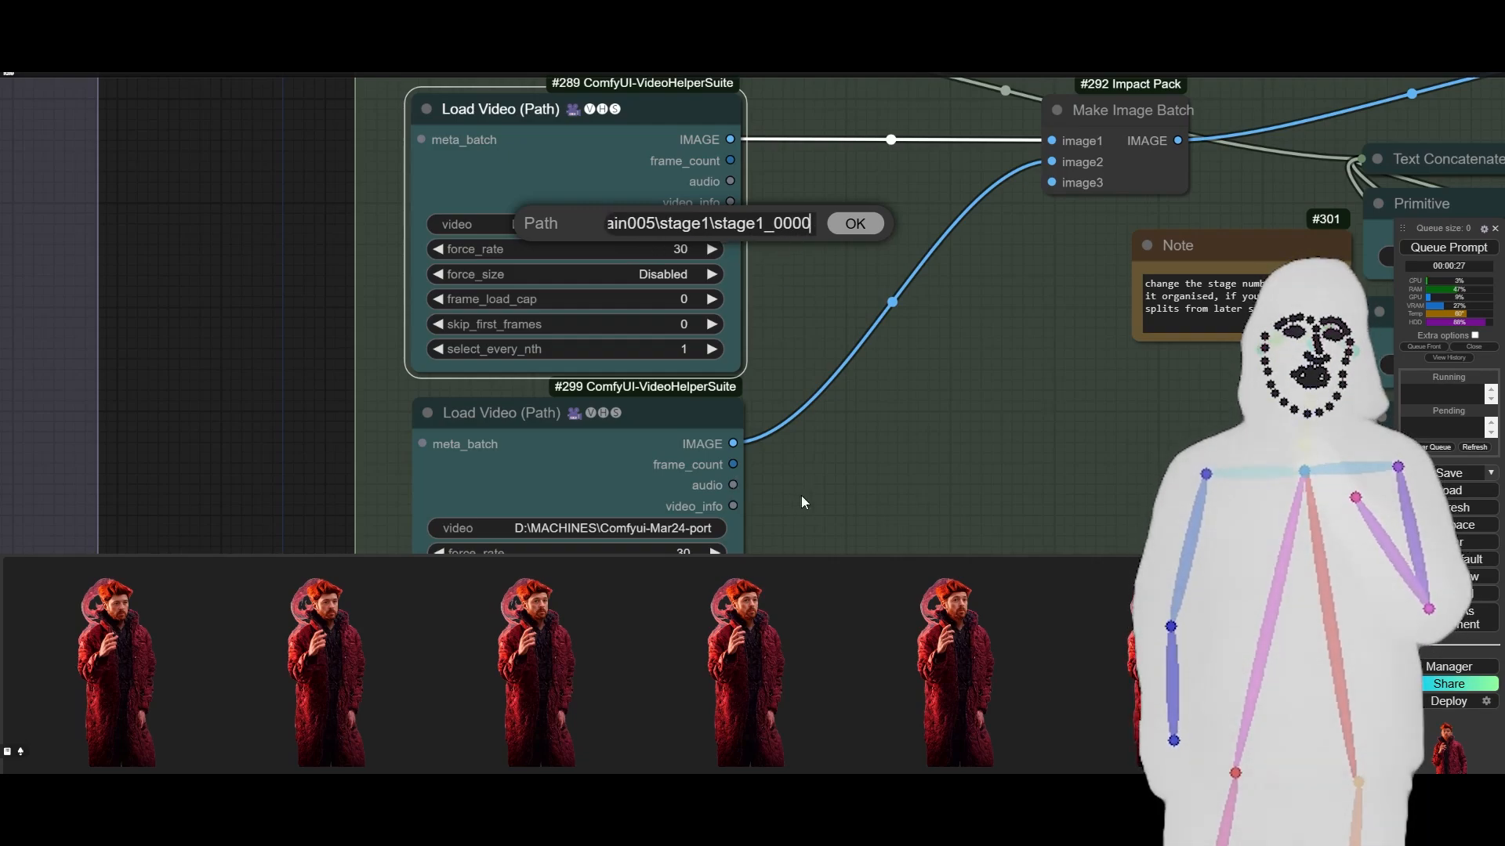
key(Right)
key(Right)
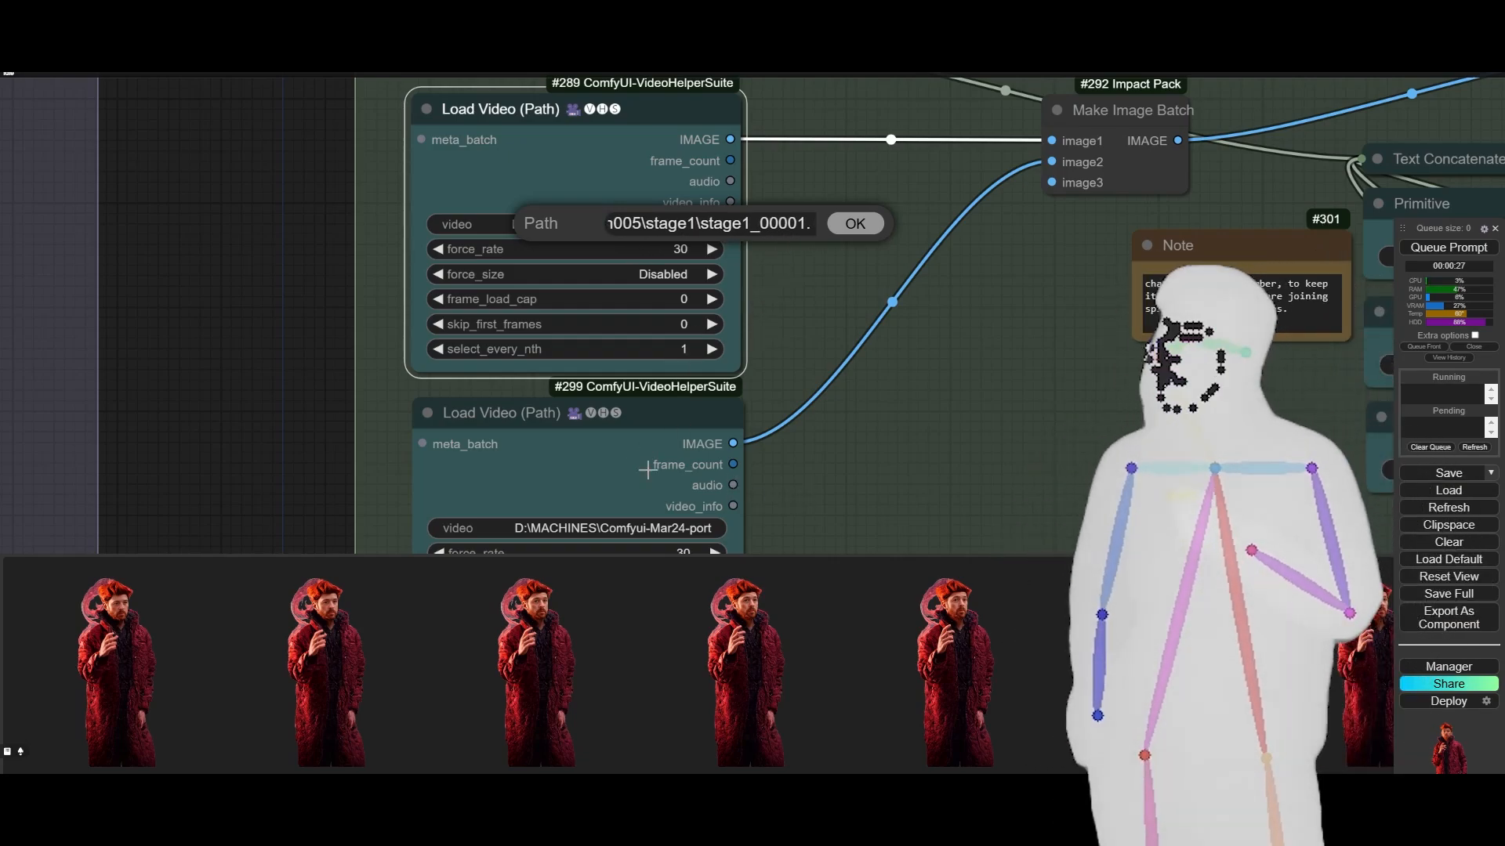
Open the video path of the second Load Video (Path) node in the Video Joining group and close it without editing
click(635, 529)
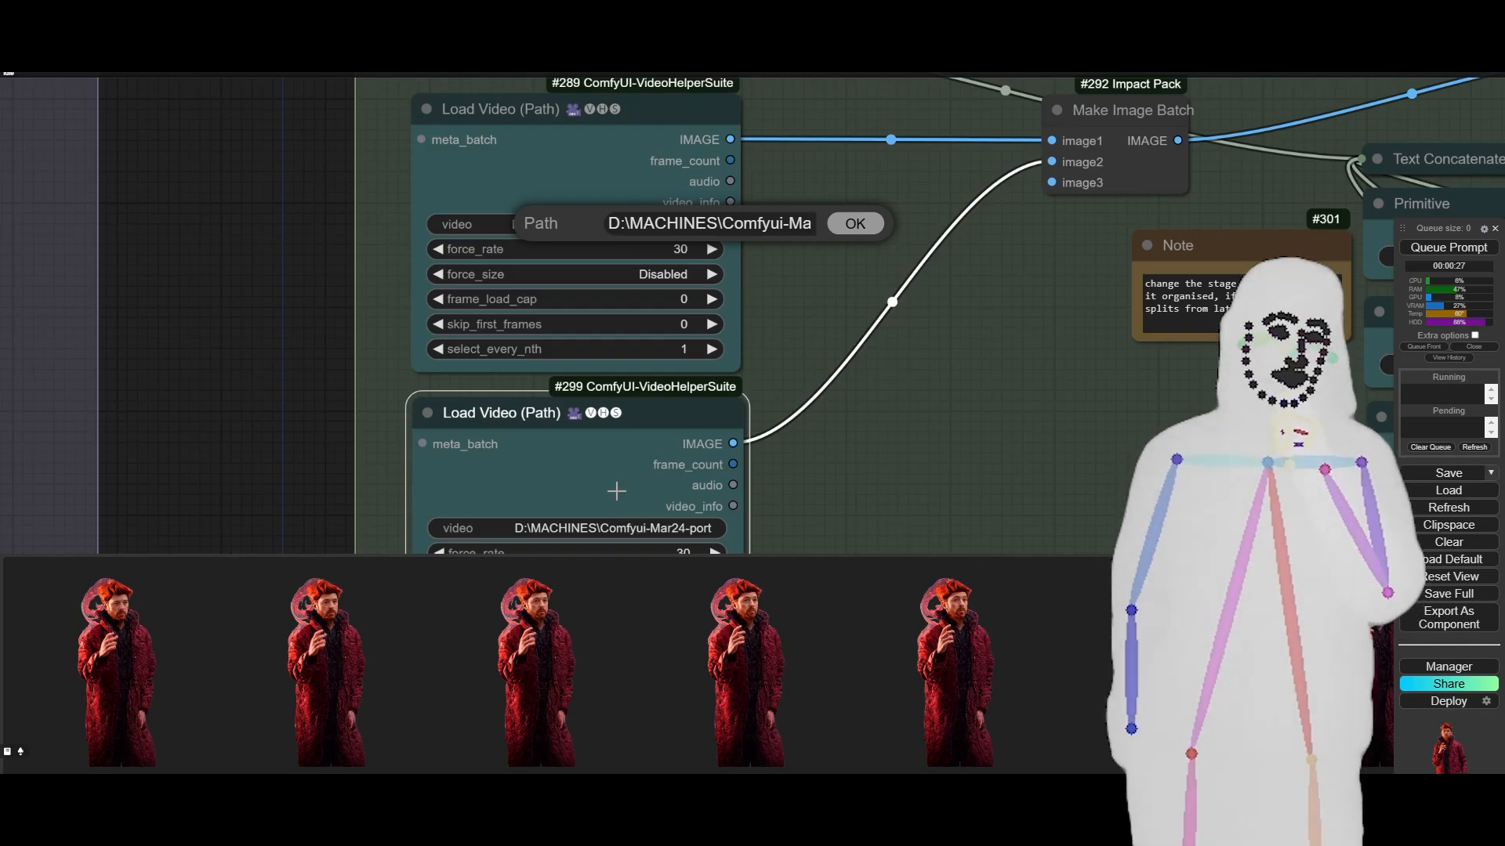
drag(840, 472, 831, 347)
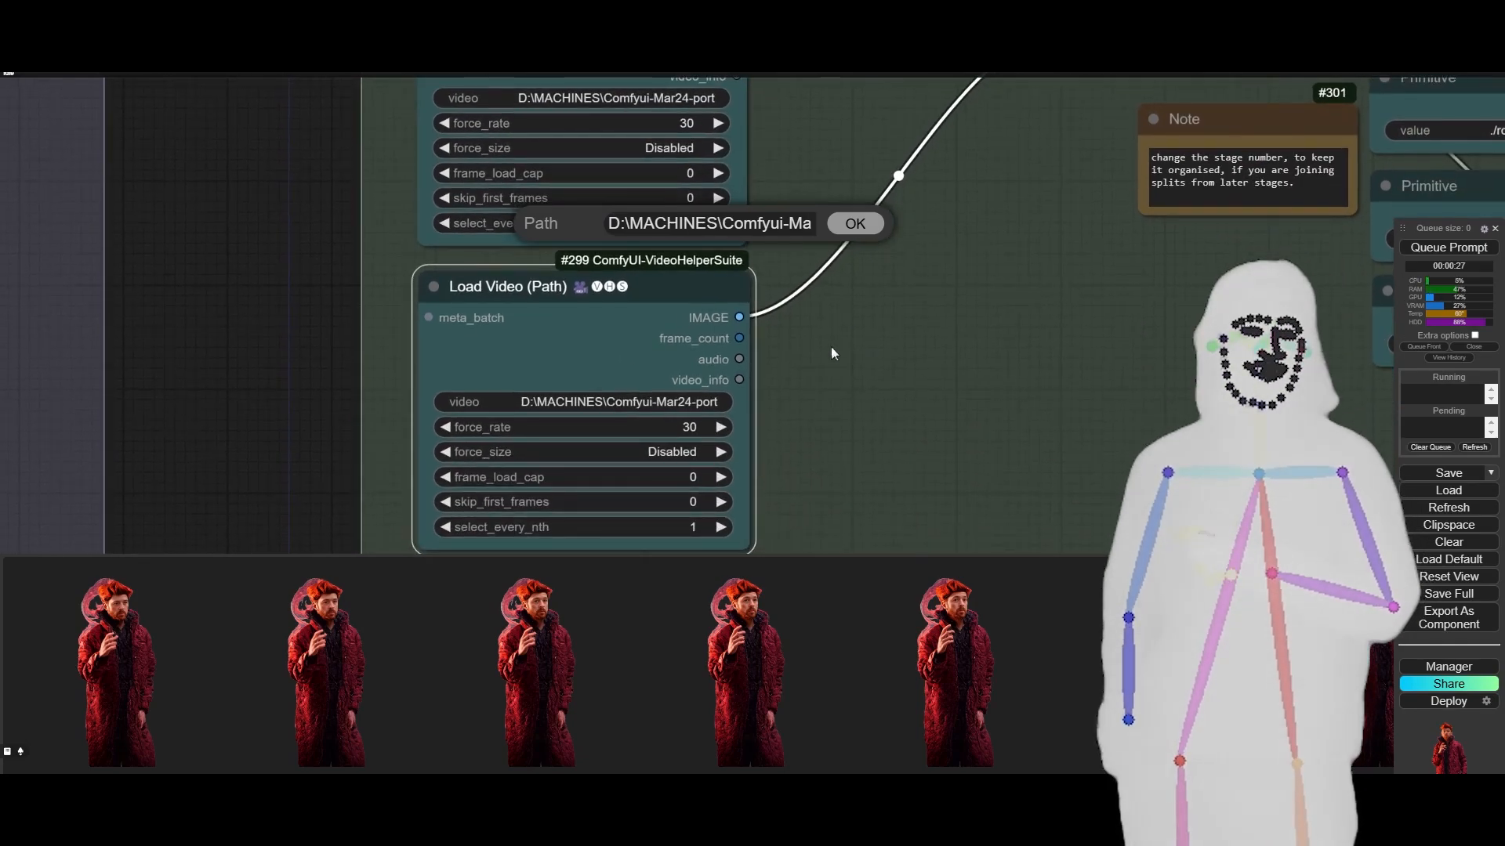
click(841, 229)
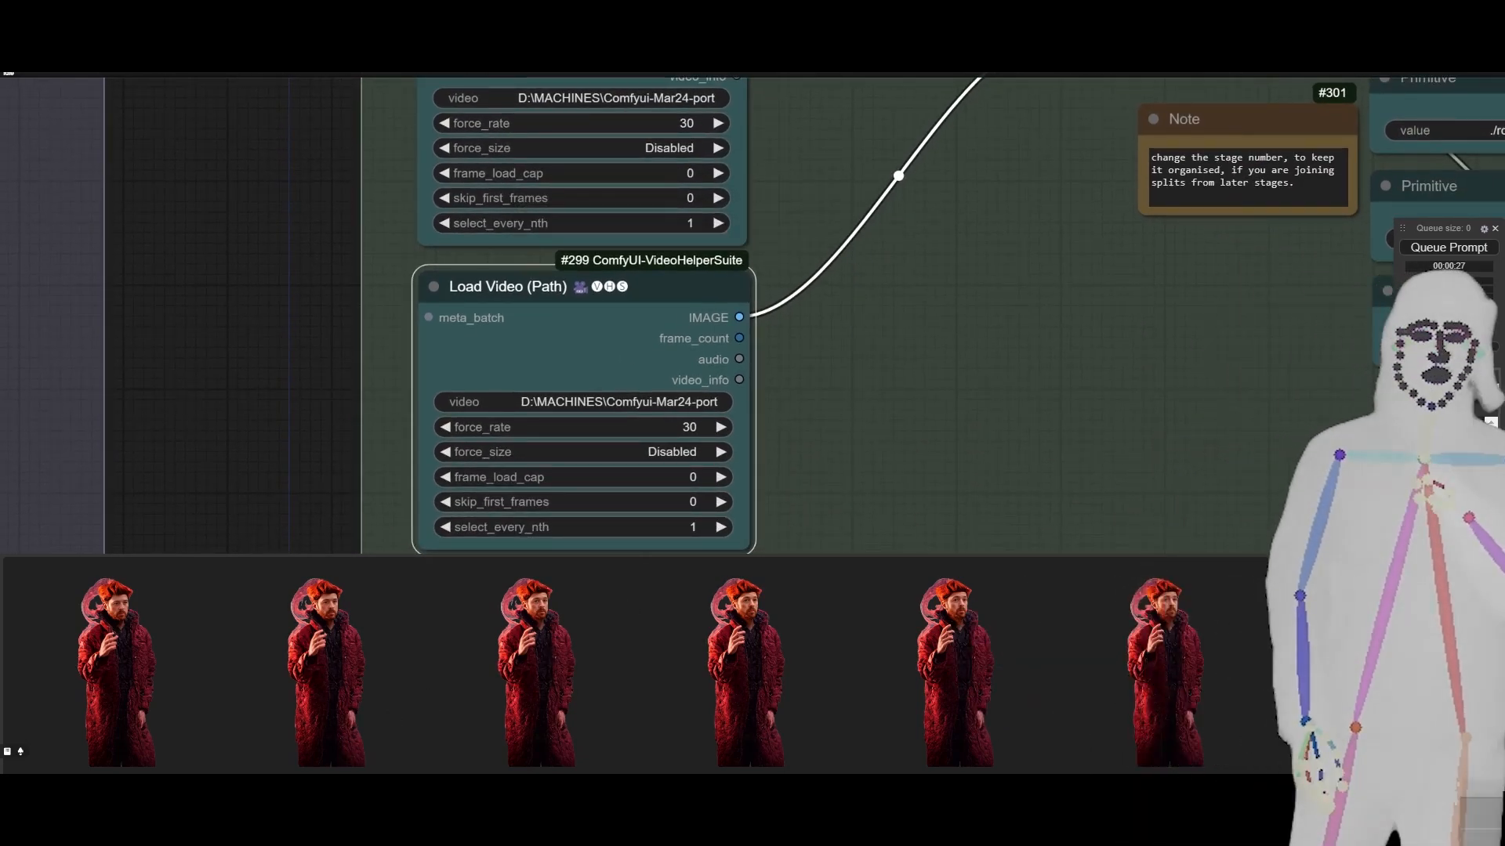
Check the numbered mimic videos in the stage1 folder in File Explorer and return to the ComfyUI workflow
mouse_move(270, 829)
click(180, 740)
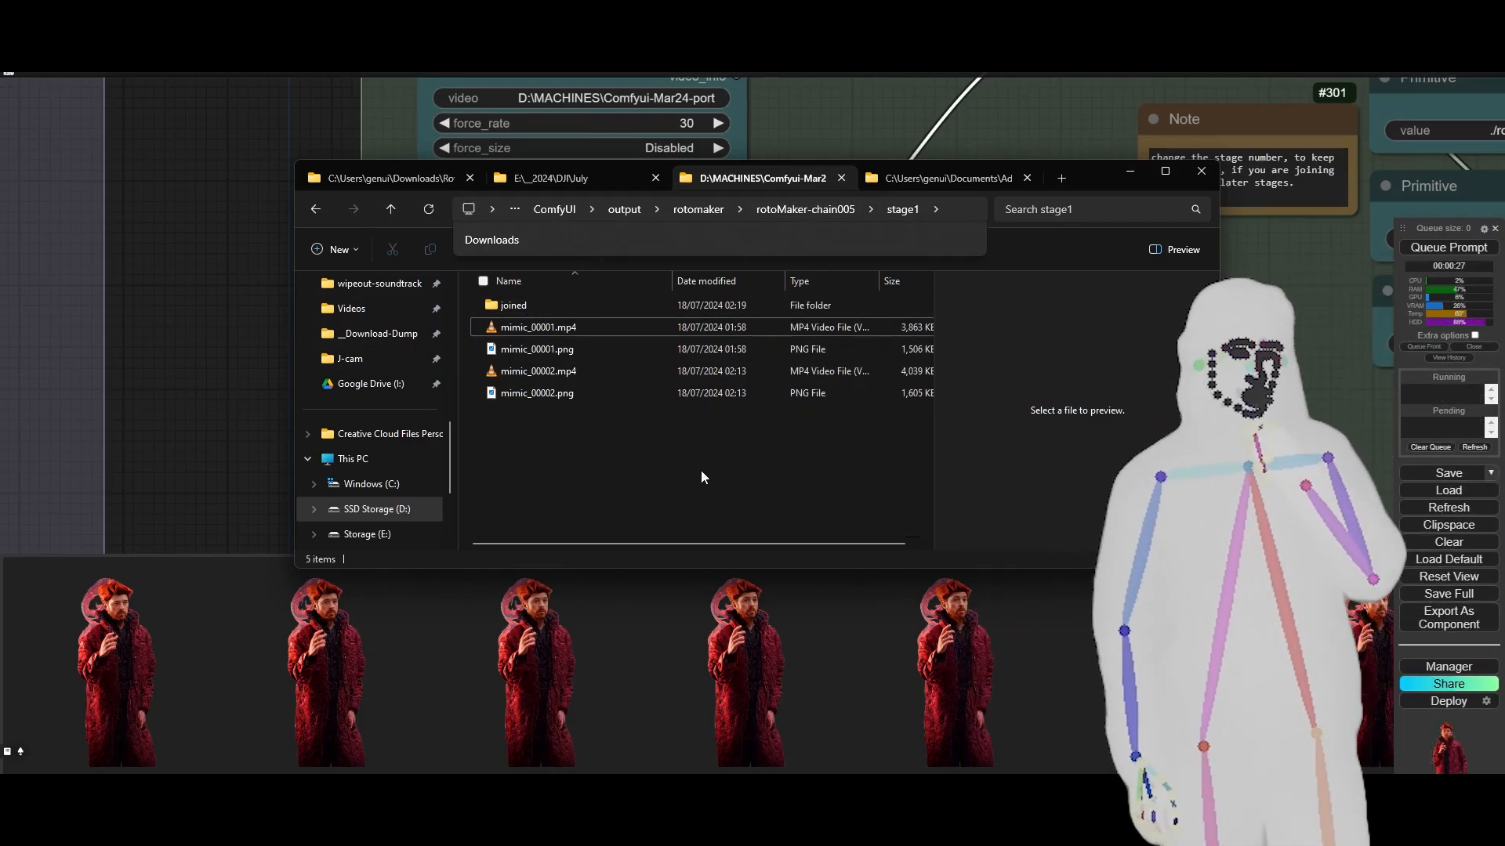
click(869, 134)
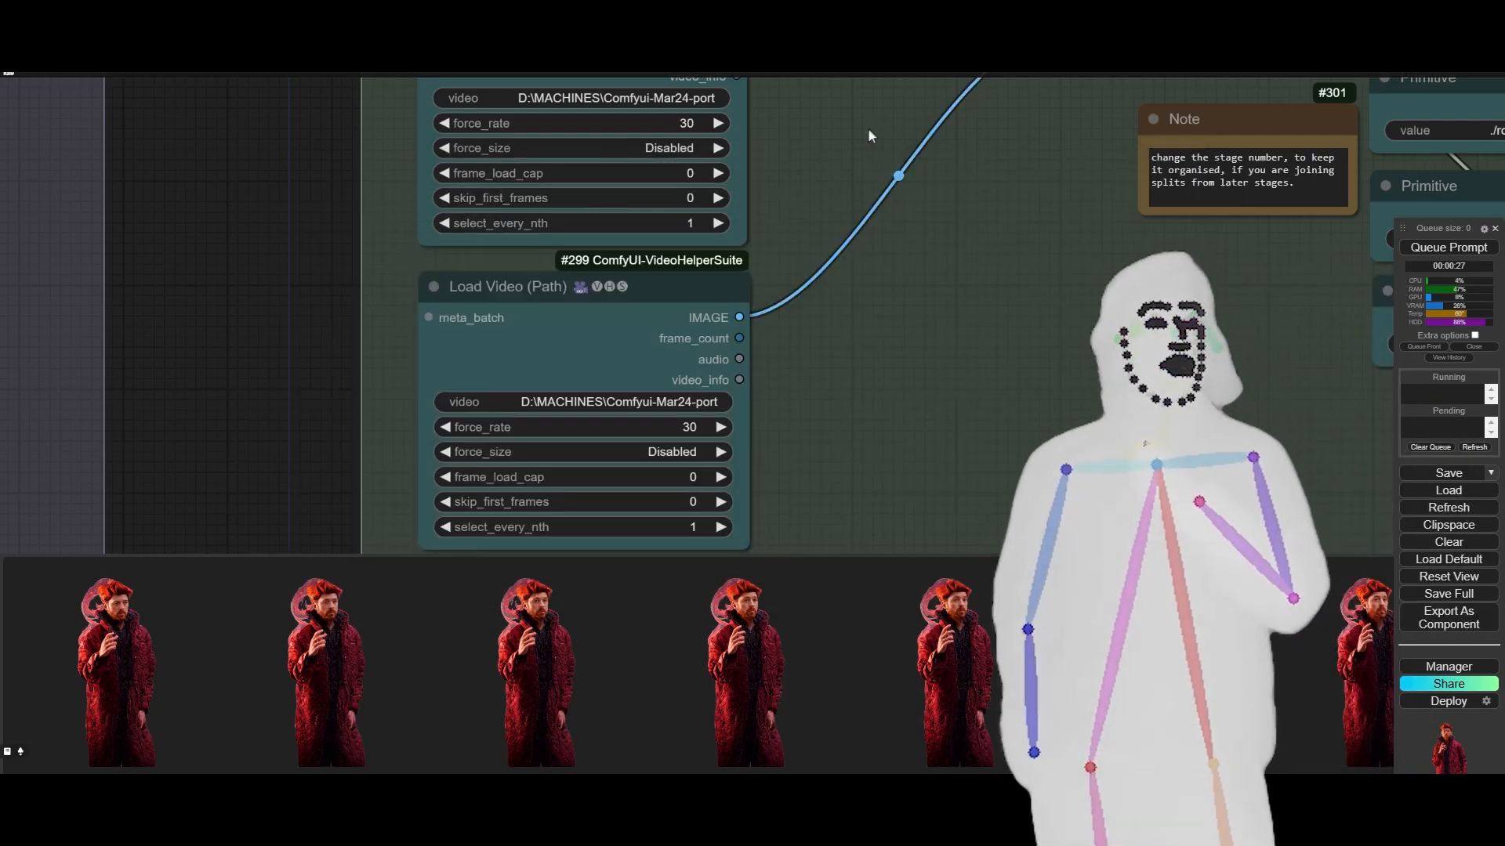
Examine the Project Name node and the Load Video (Path) nodes feeding the image batch in the Video Joining group
drag(869, 129, 854, 400)
click(502, 171)
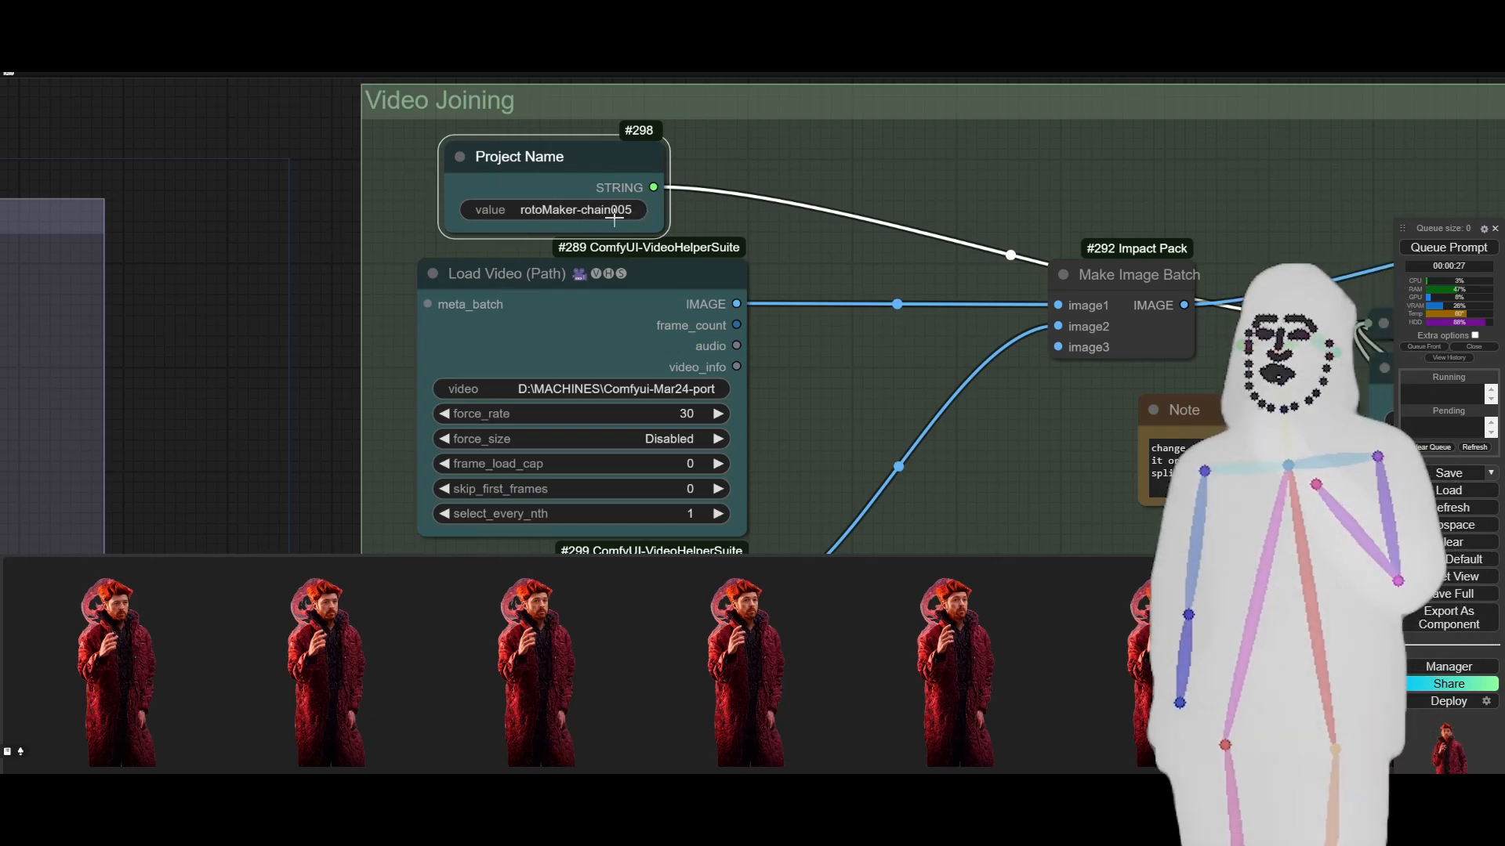
drag(1046, 478, 906, 300)
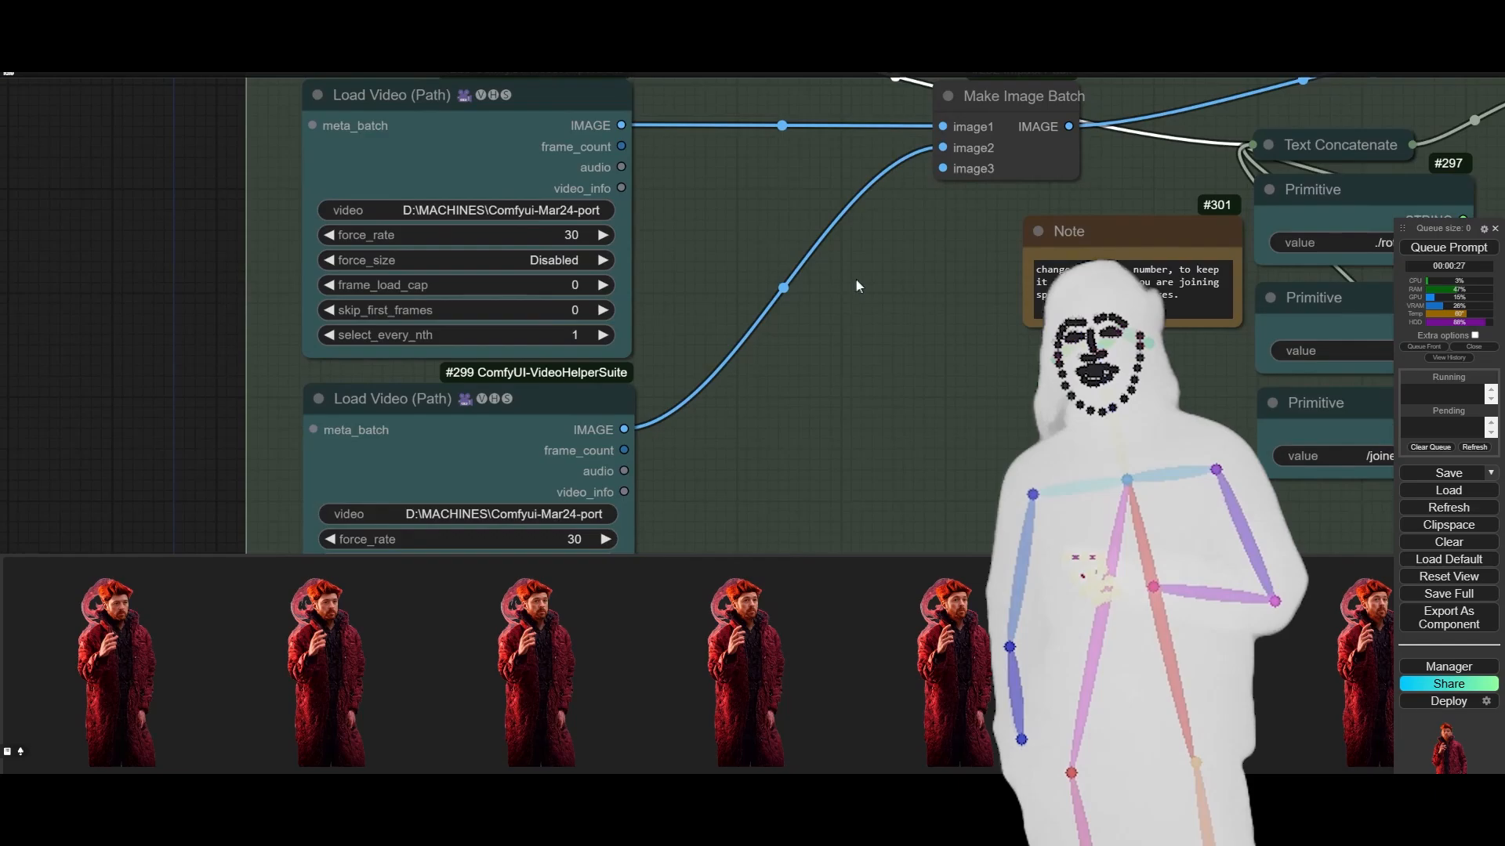
drag(823, 443, 346, 440)
scroll(545, 353, down, 6)
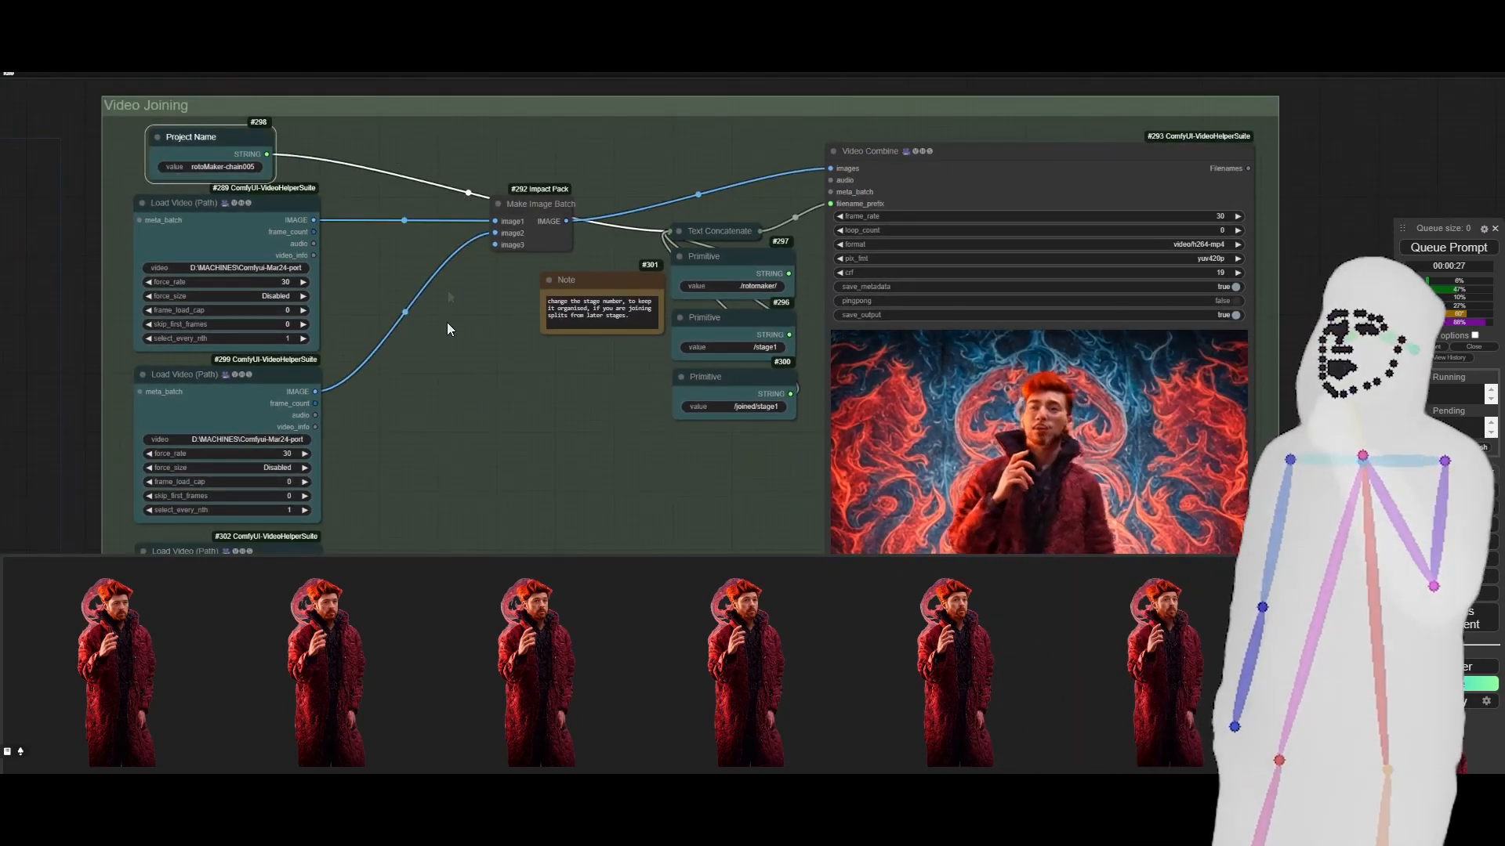
Select the Make Image Batch node and follow its output to the Video Combine node and its preview
scroll(439, 208, up, 5)
click(598, 203)
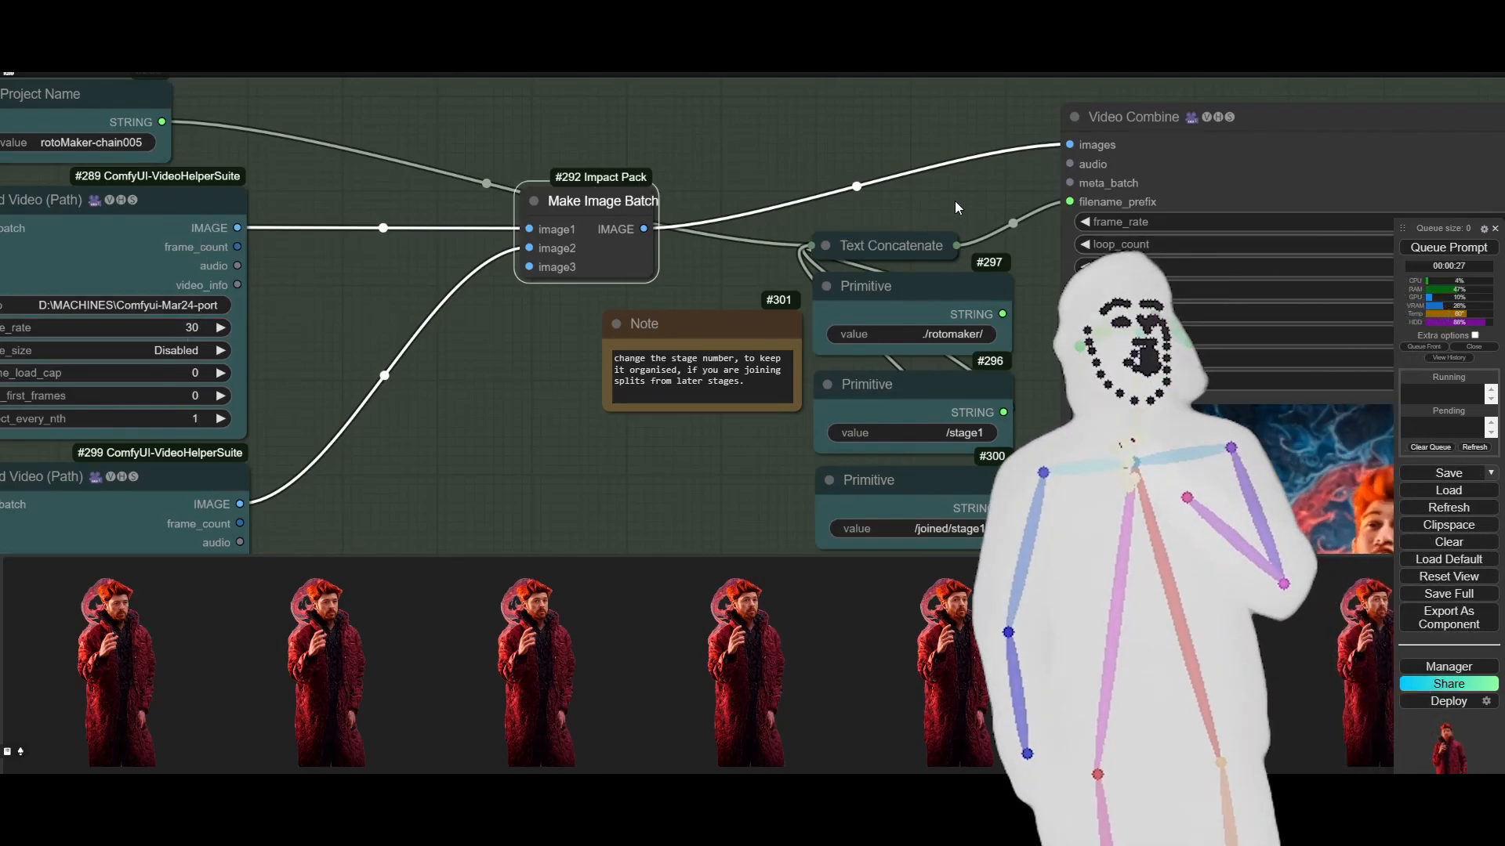
drag(956, 208, 655, 210)
scroll(655, 209, down, 4)
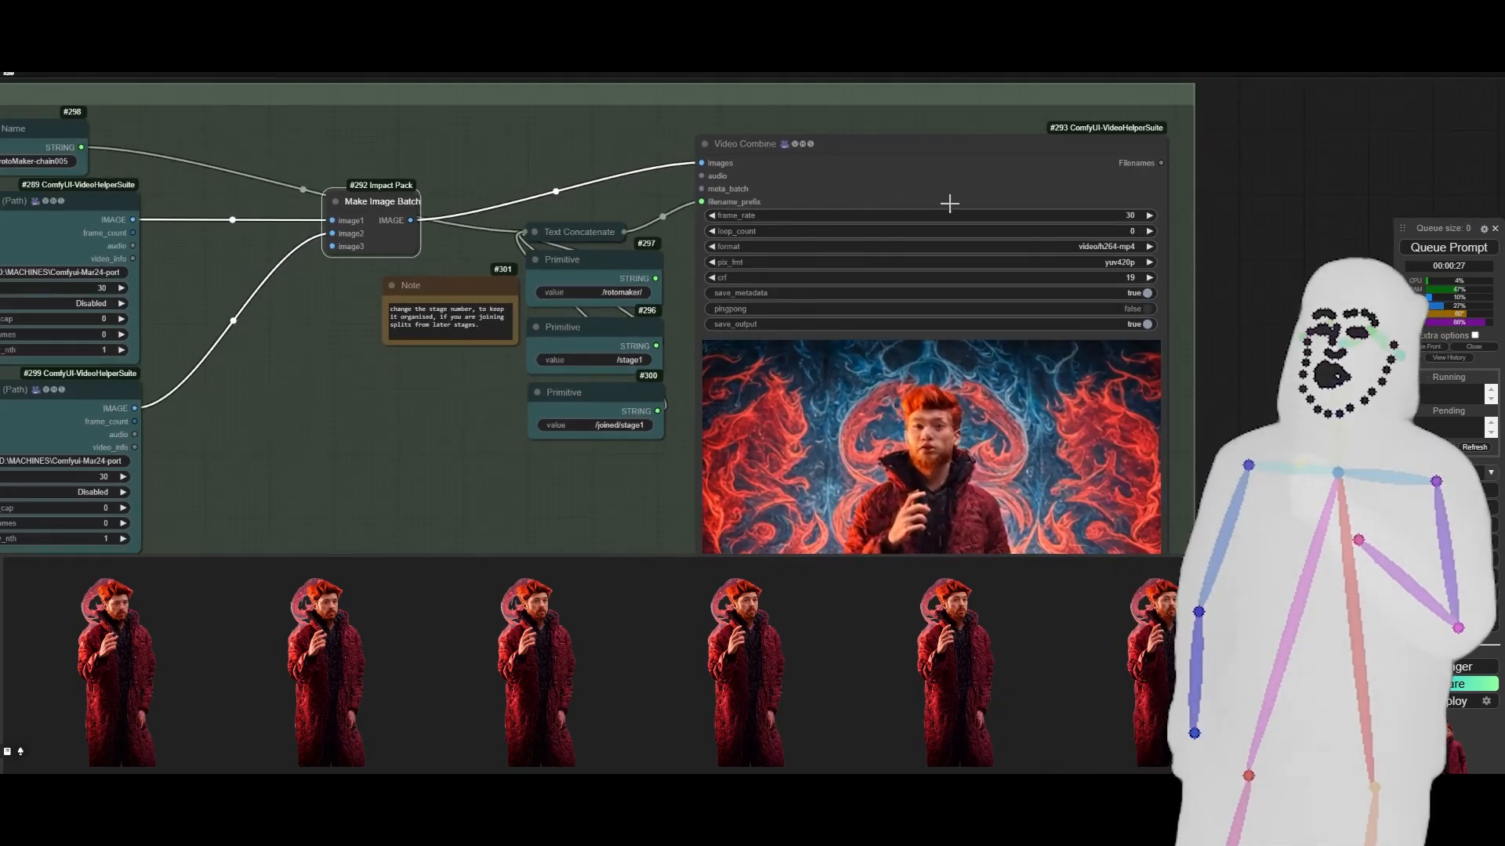
drag(373, 460, 450, 344)
scroll(373, 413, down, 2)
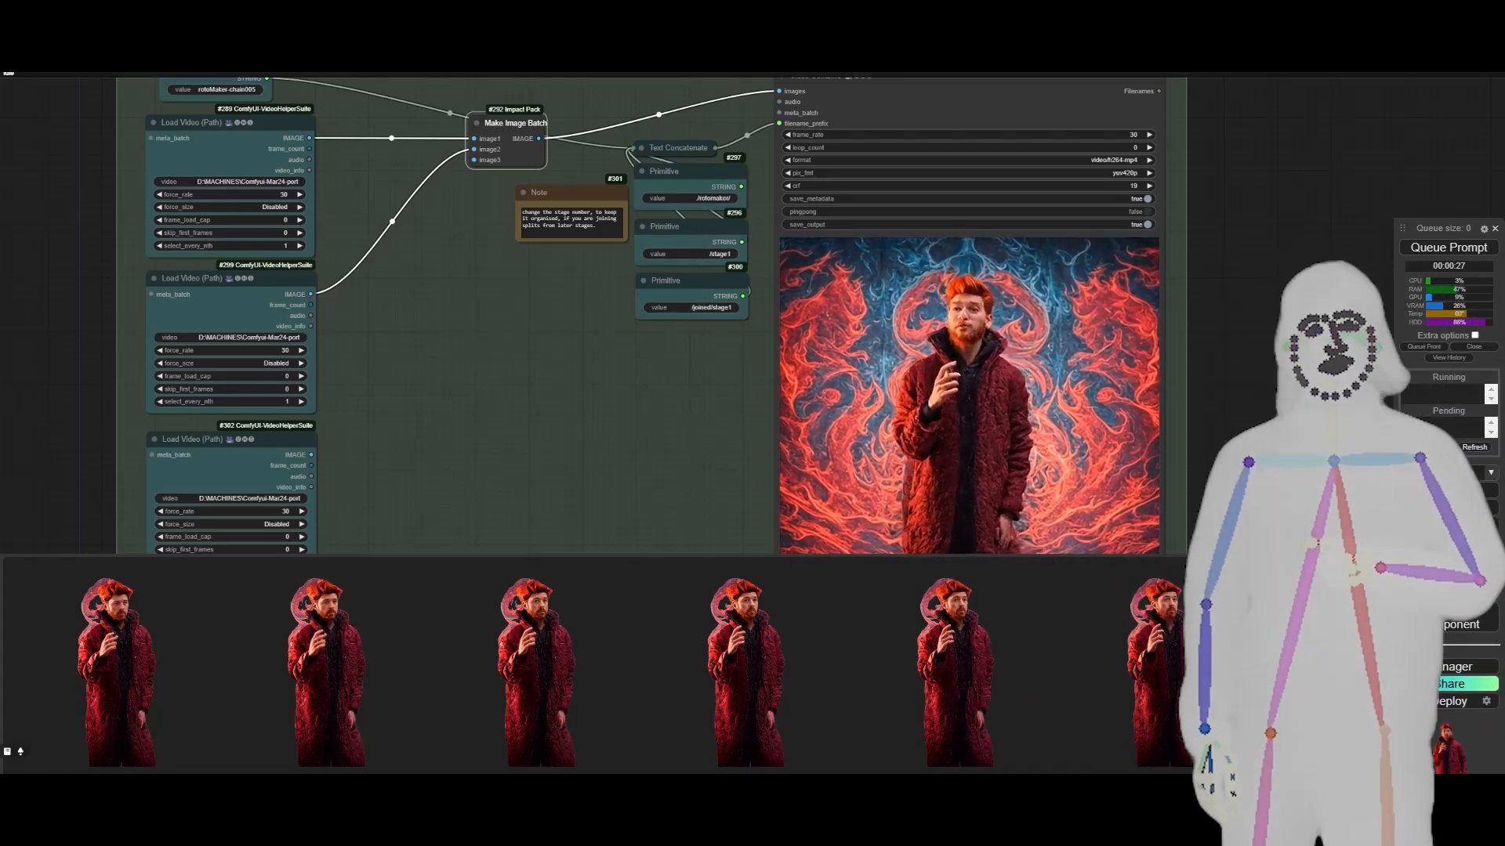
Open the joined folder inside stage1 in File Explorer and preview roto_00001.mp4 and stage1_00001.mp4
click(217, 754)
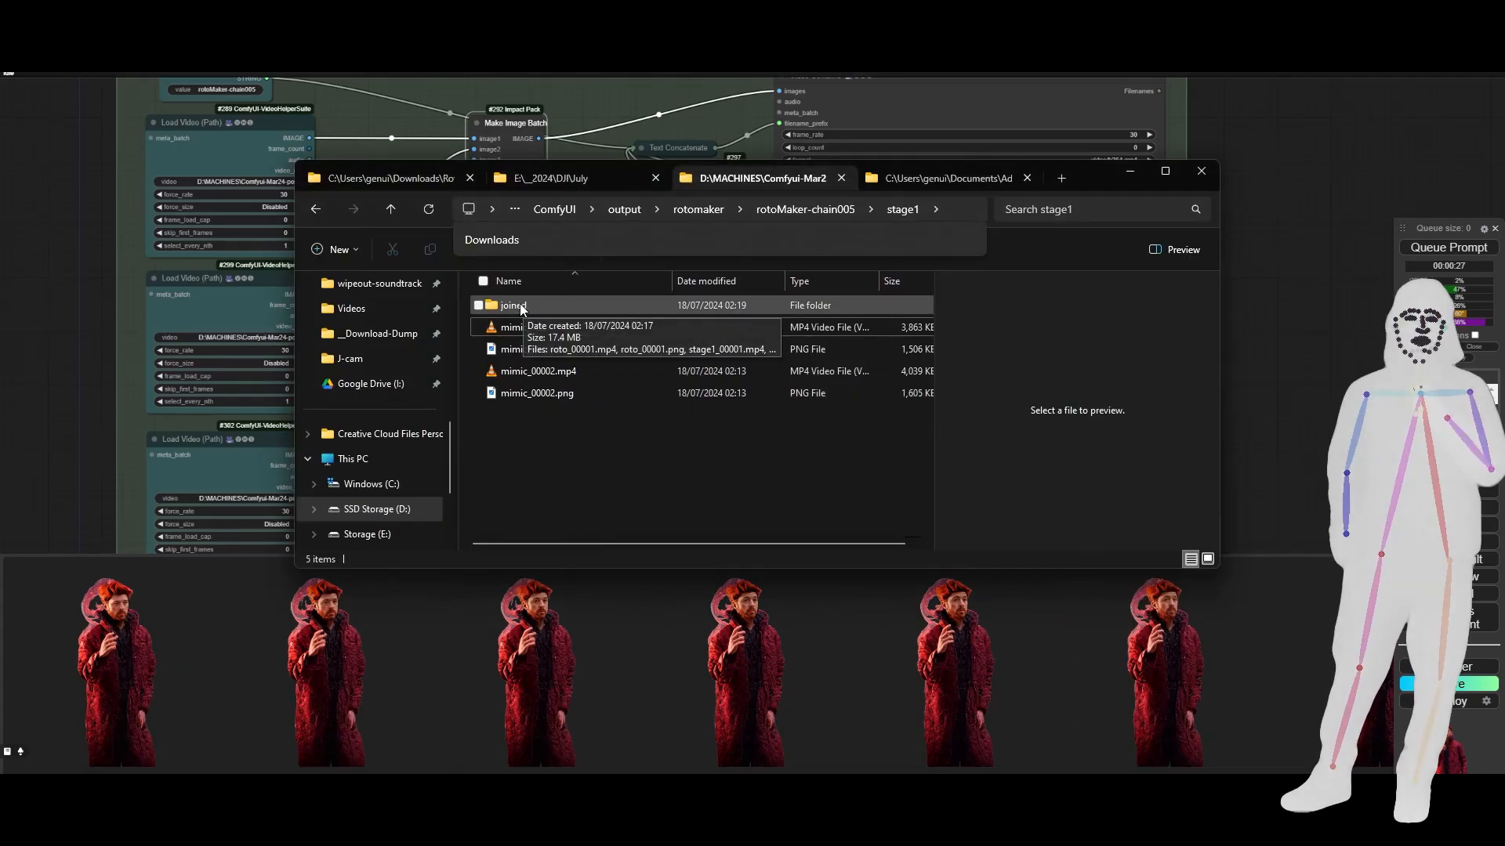
click(516, 308)
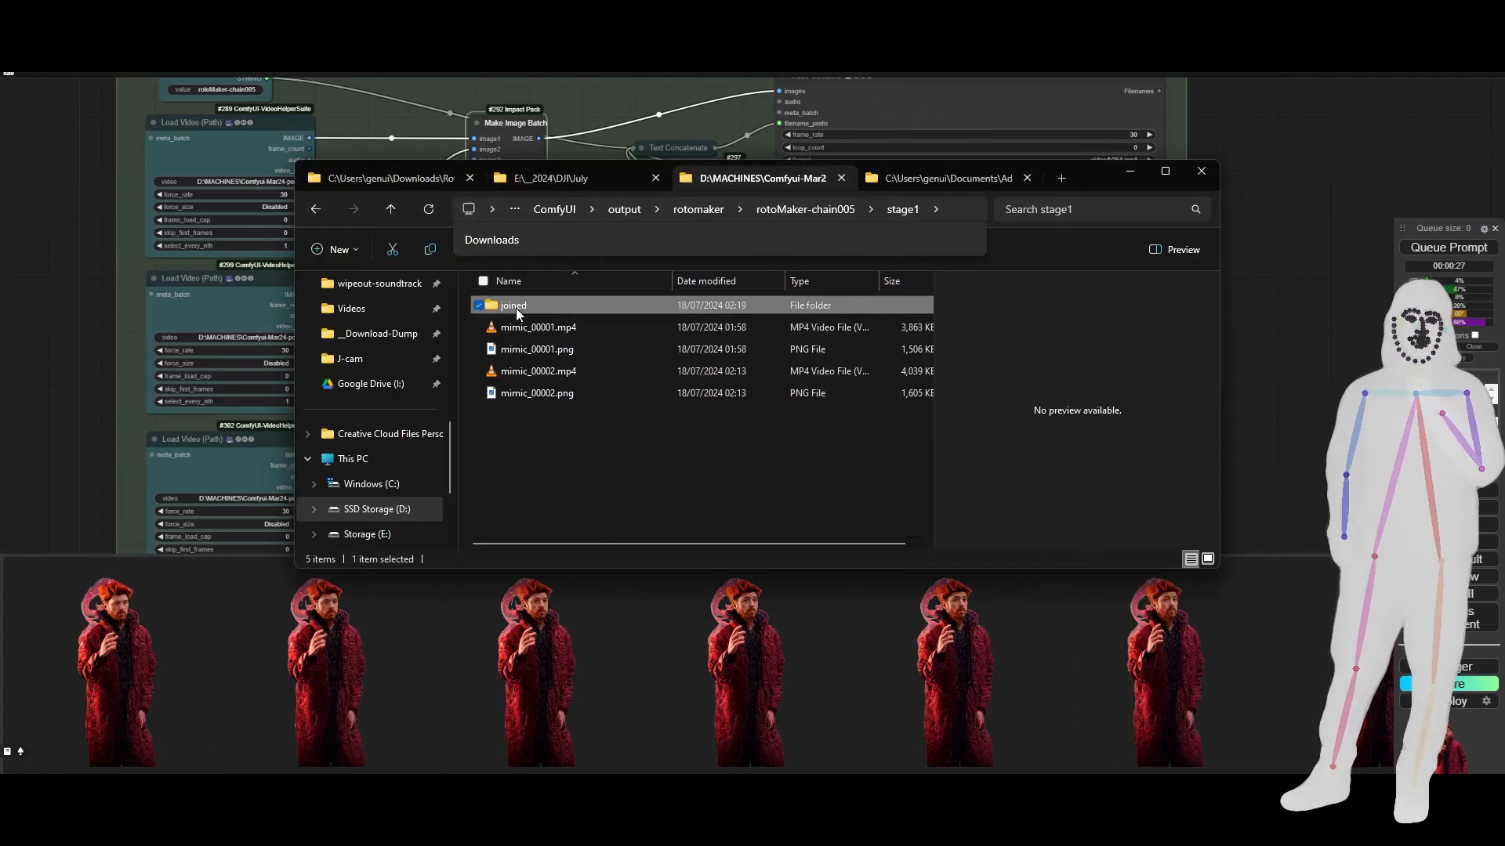
double_click(515, 308)
click(515, 353)
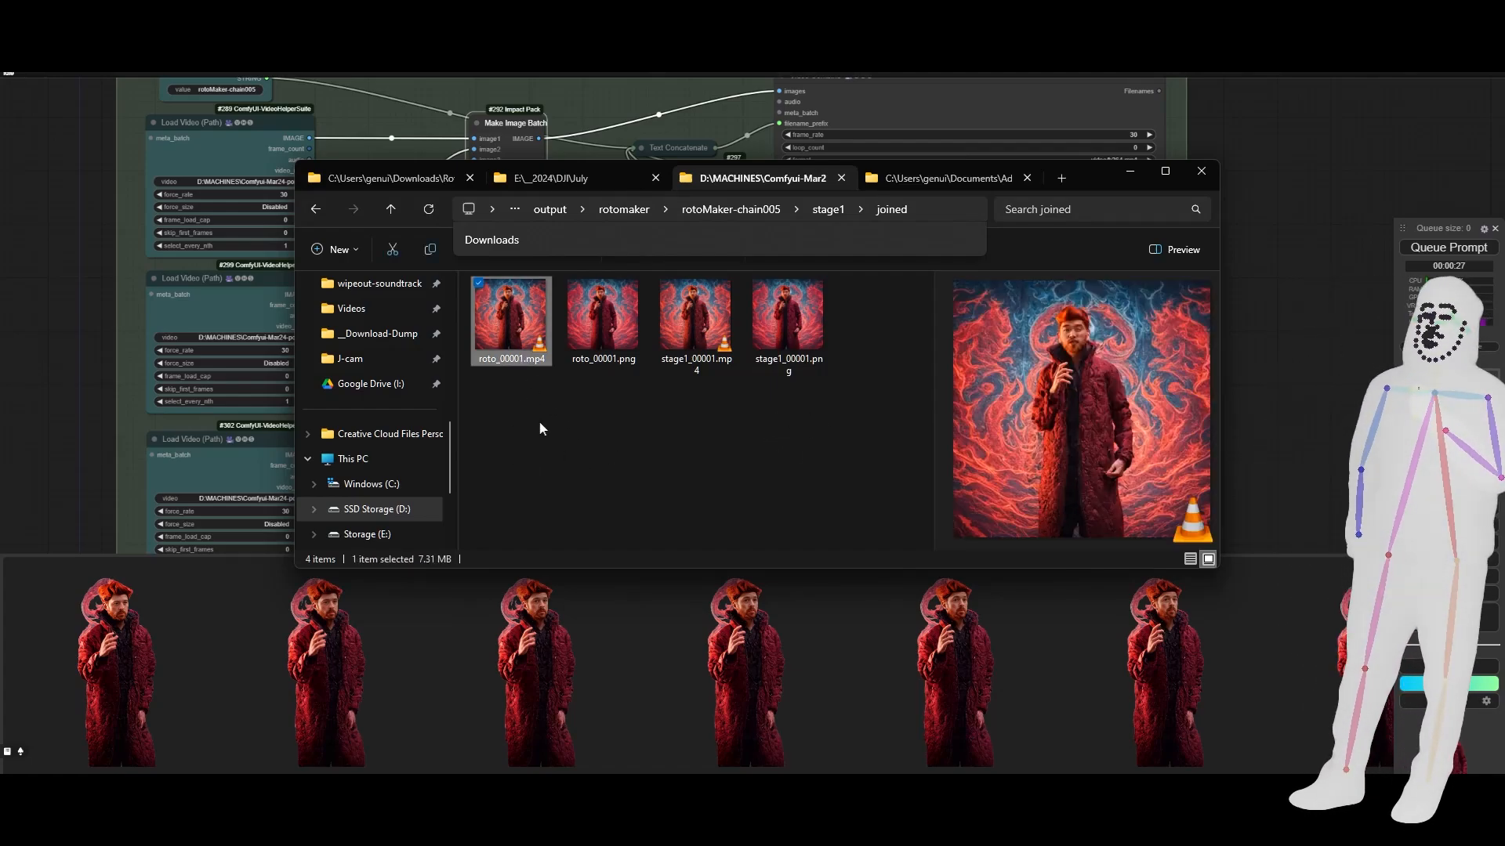
click(693, 337)
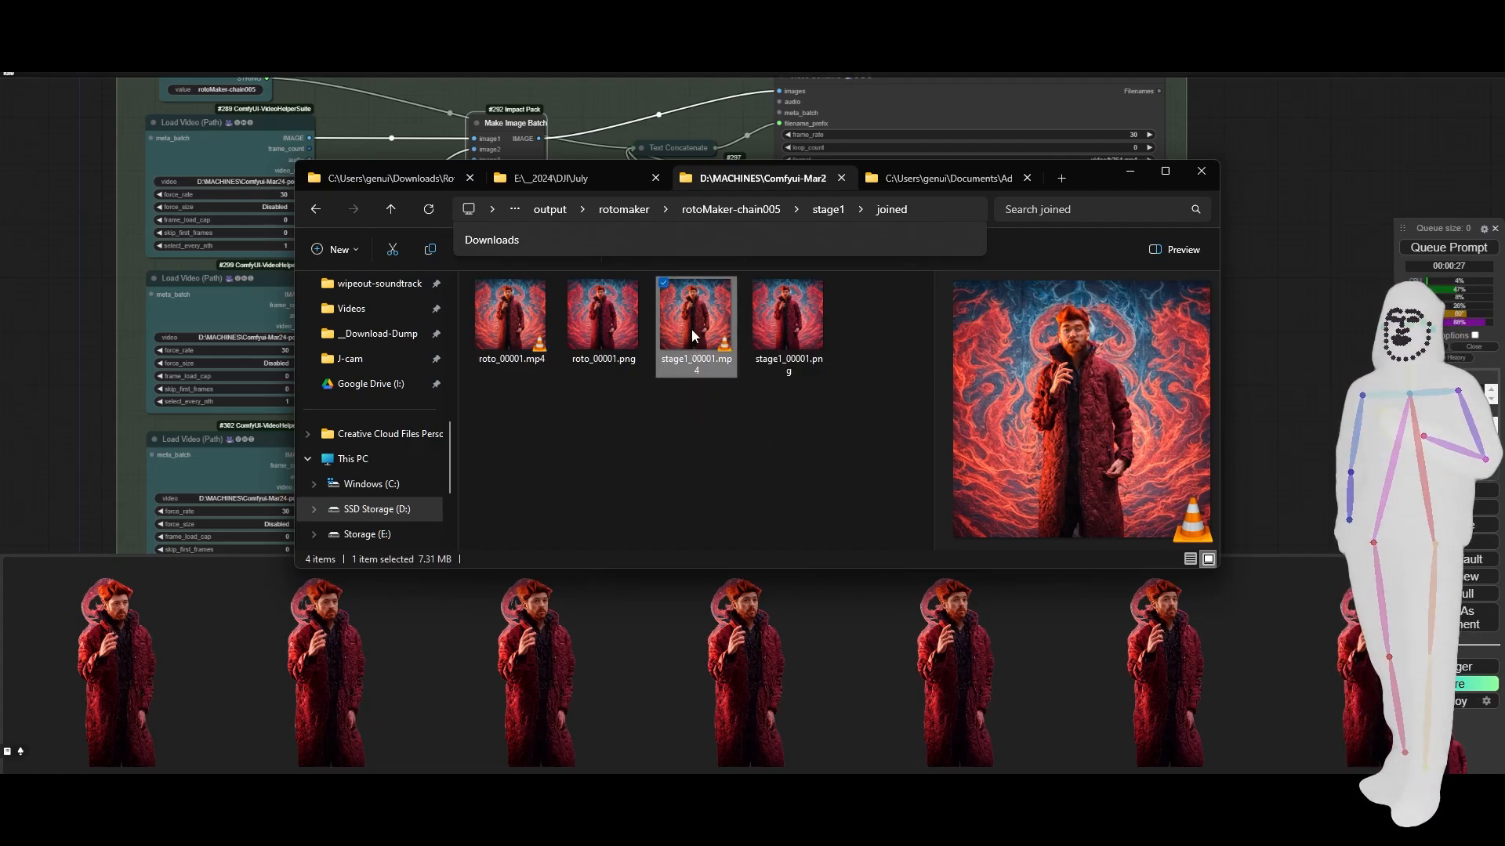
Switch to the face swap workflow in ComfyUI and check the directory path of the Load Images (Path) node
click(21, 313)
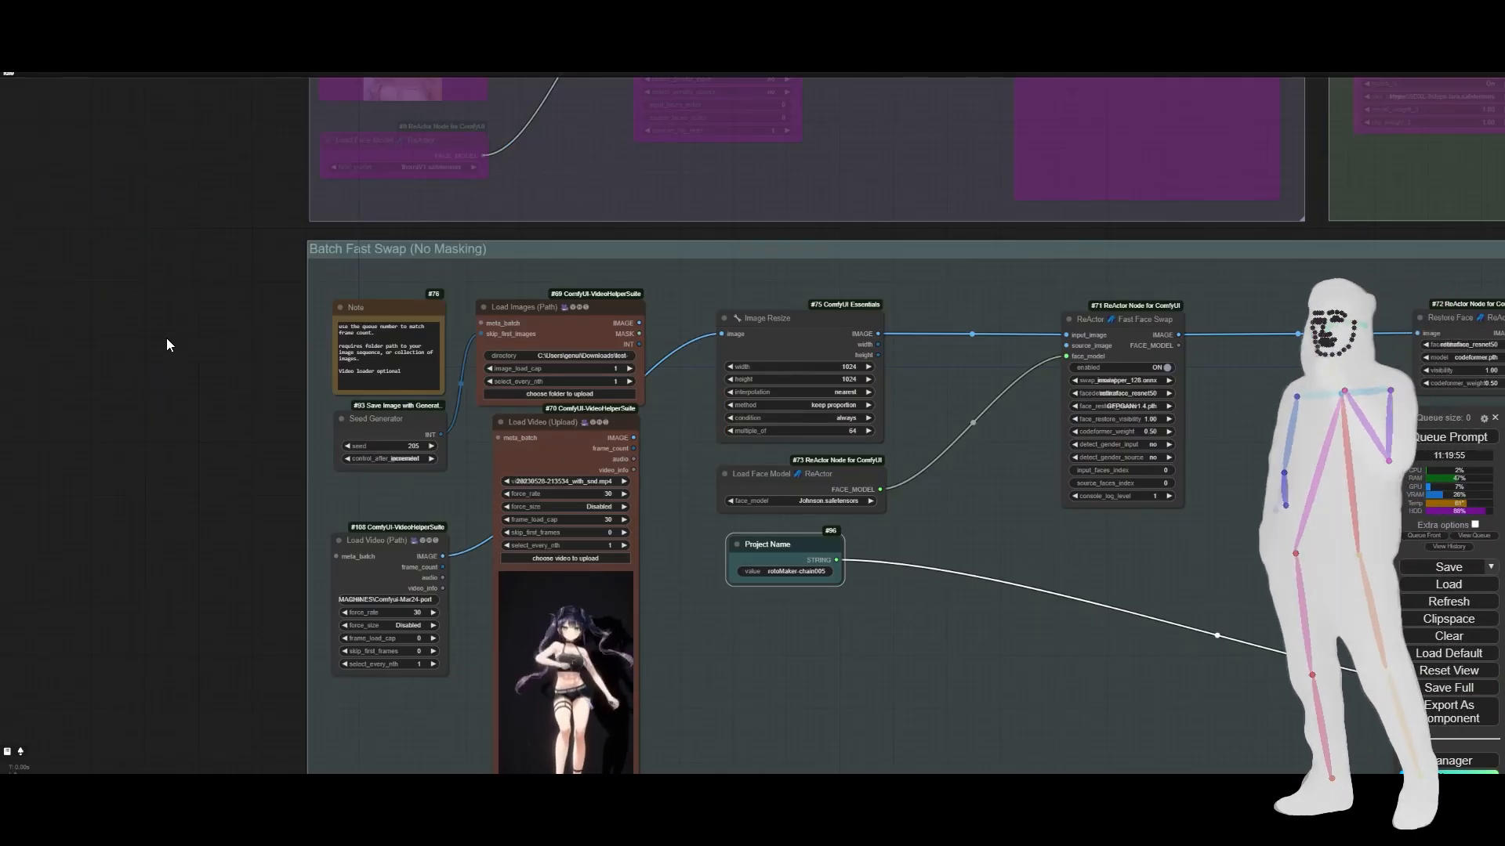
click(627, 356)
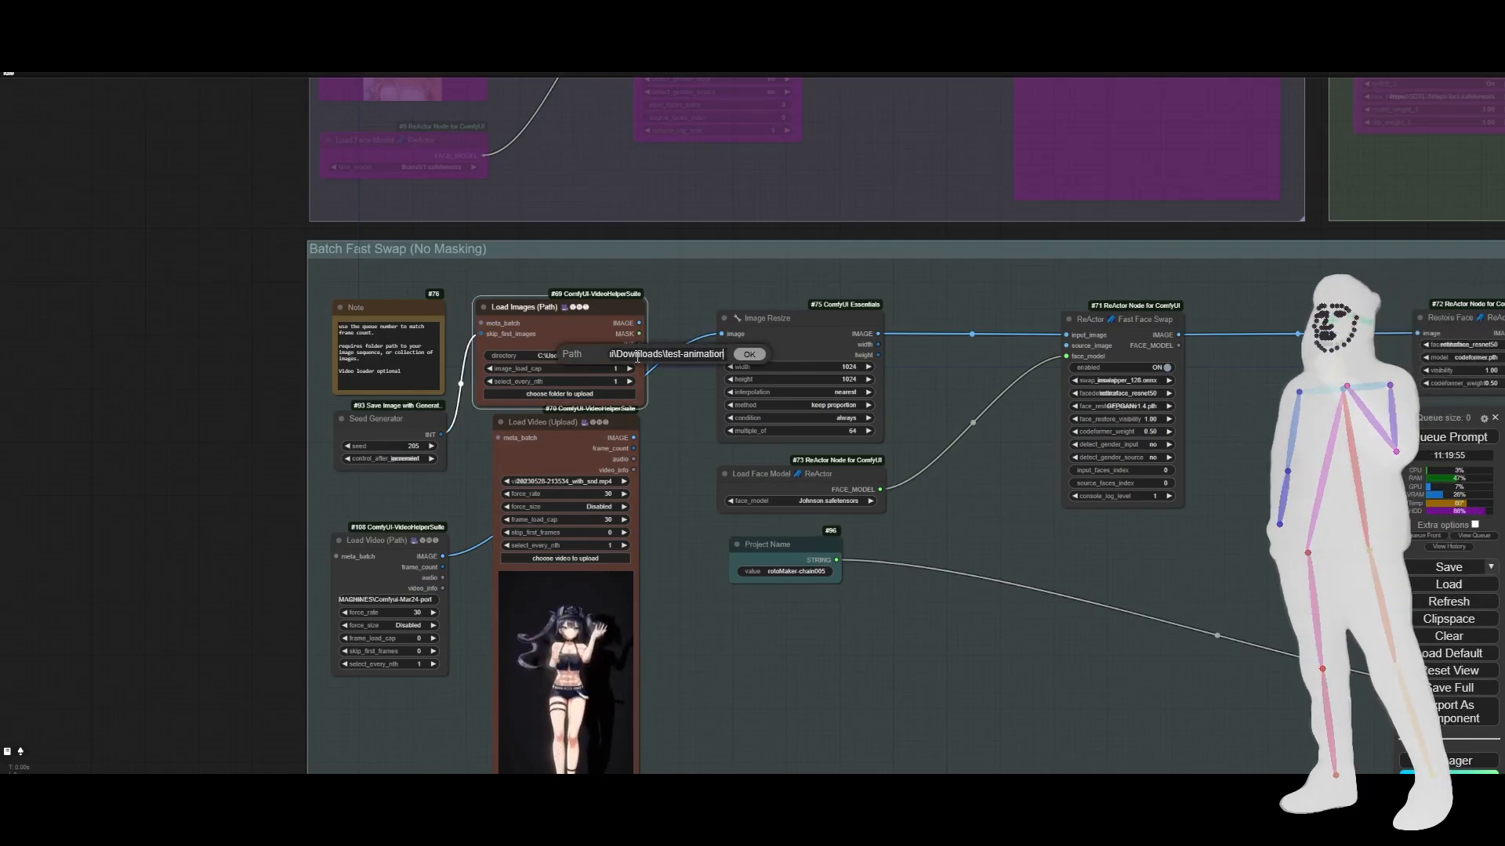
click(749, 354)
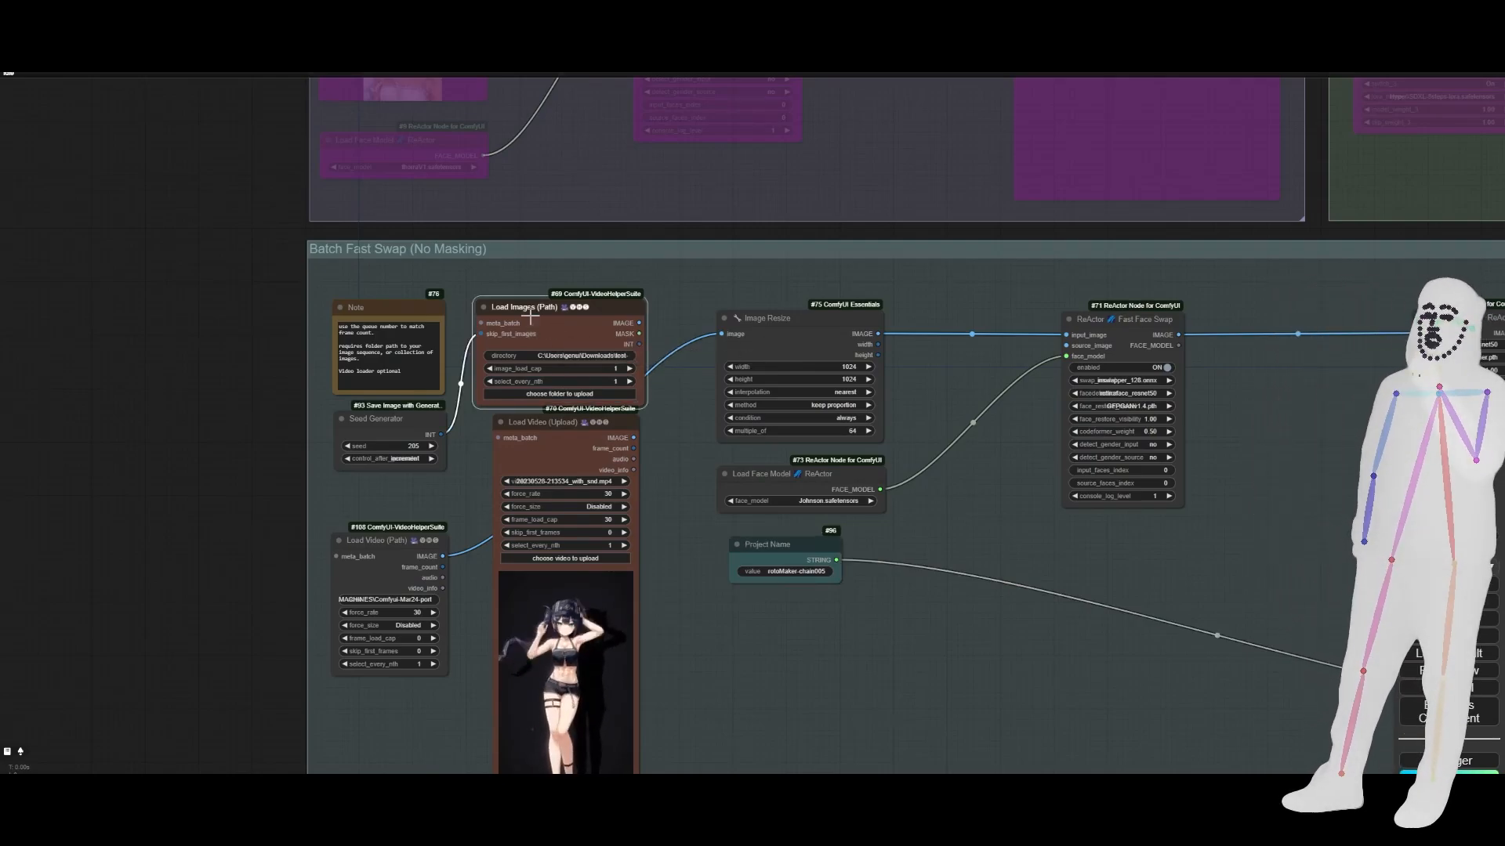
Check the joined video path in the Load Video (Path) node of the Batch Fast Swap (No Masking) group
drag(679, 571, 808, 478)
click(506, 482)
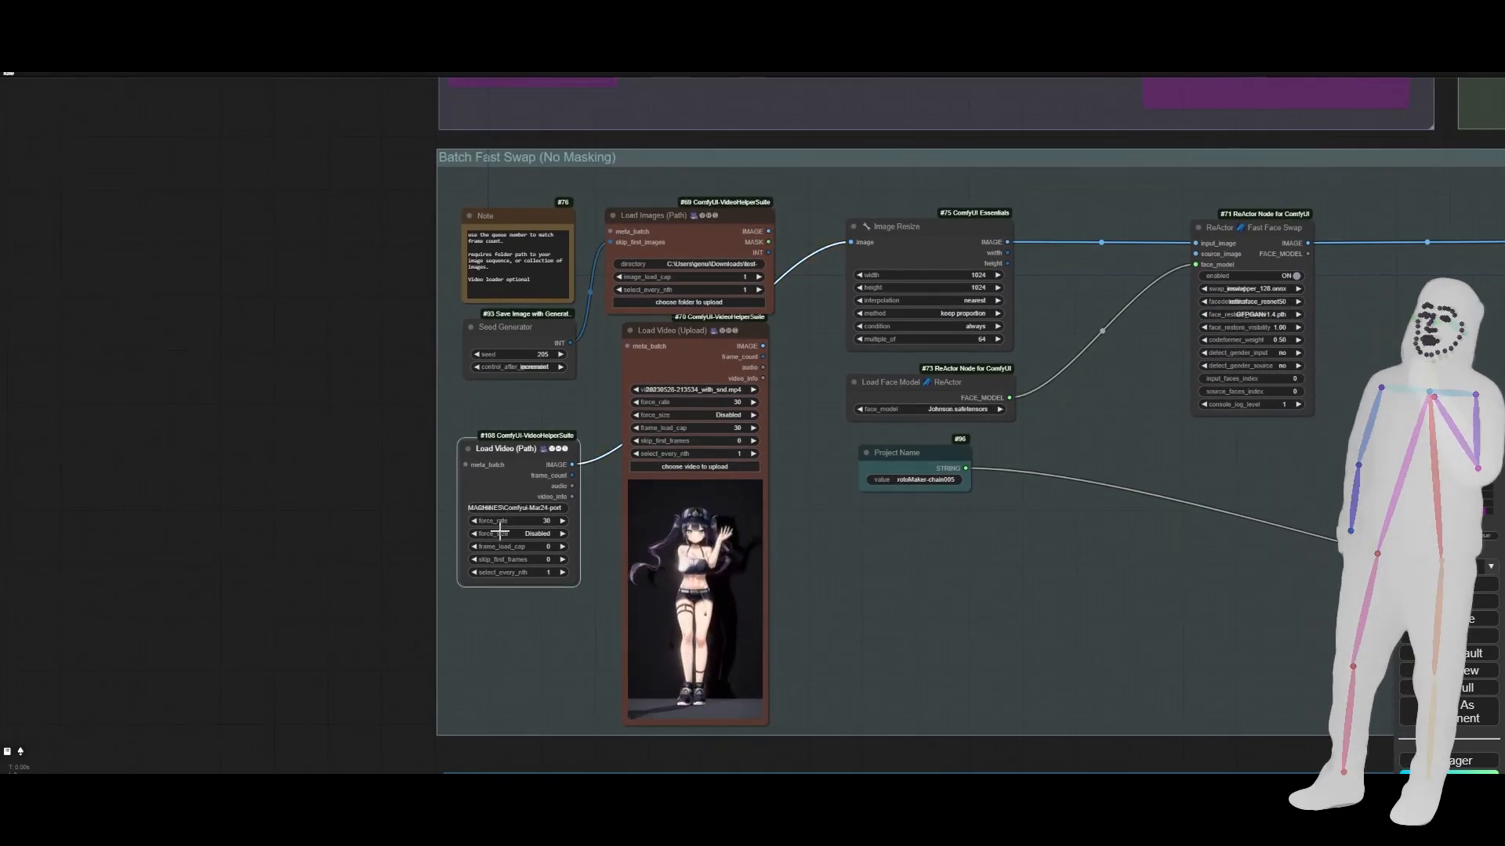
scroll(499, 533, up, 7)
click(486, 483)
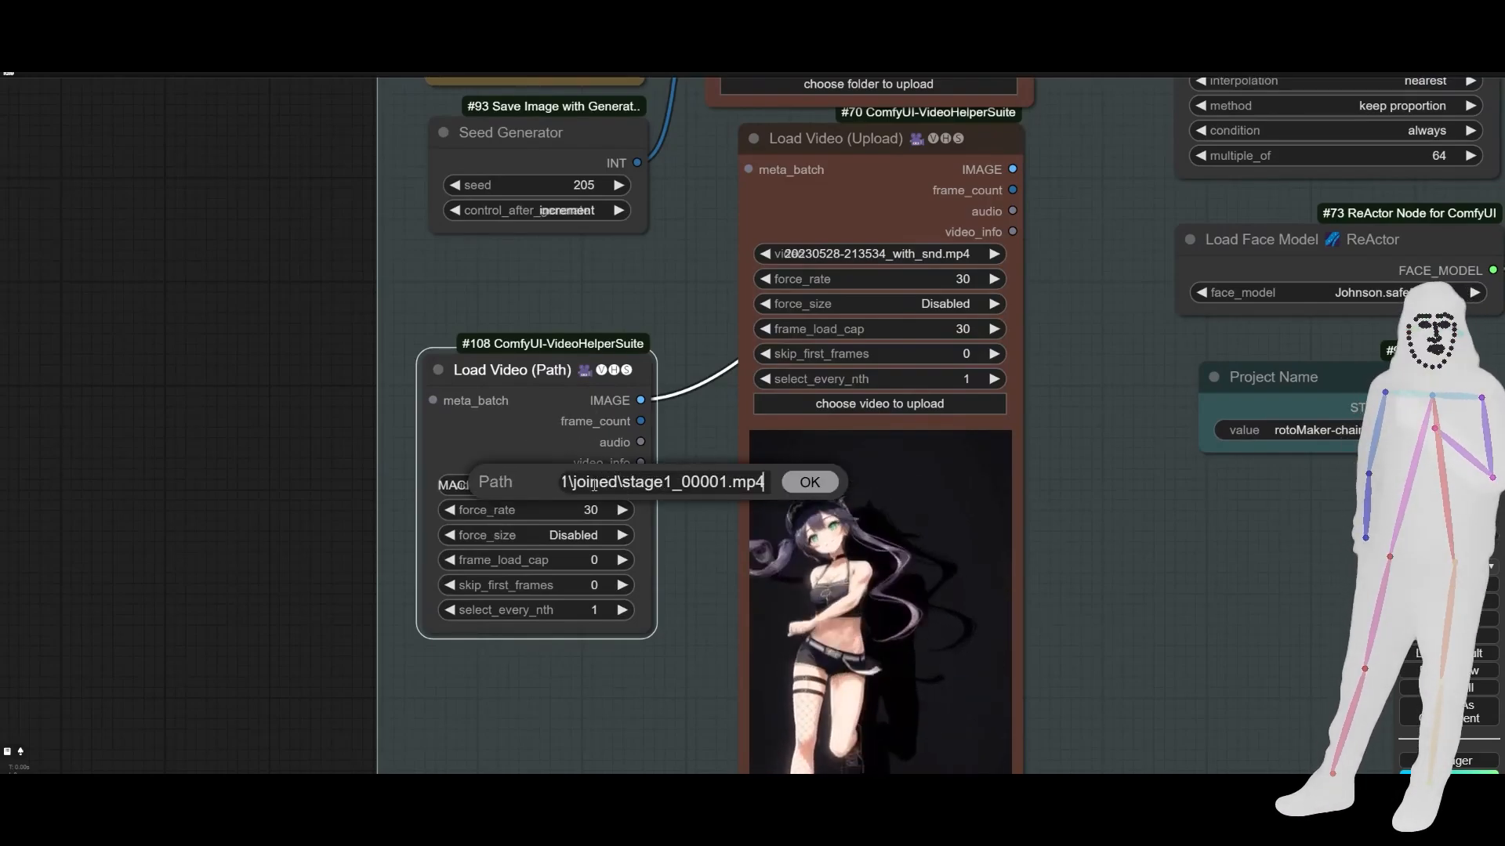
click(809, 483)
Select the Load Face Model ReActor node and examine its connection to the Fast Face Swap node
scroll(194, 509, down, 7)
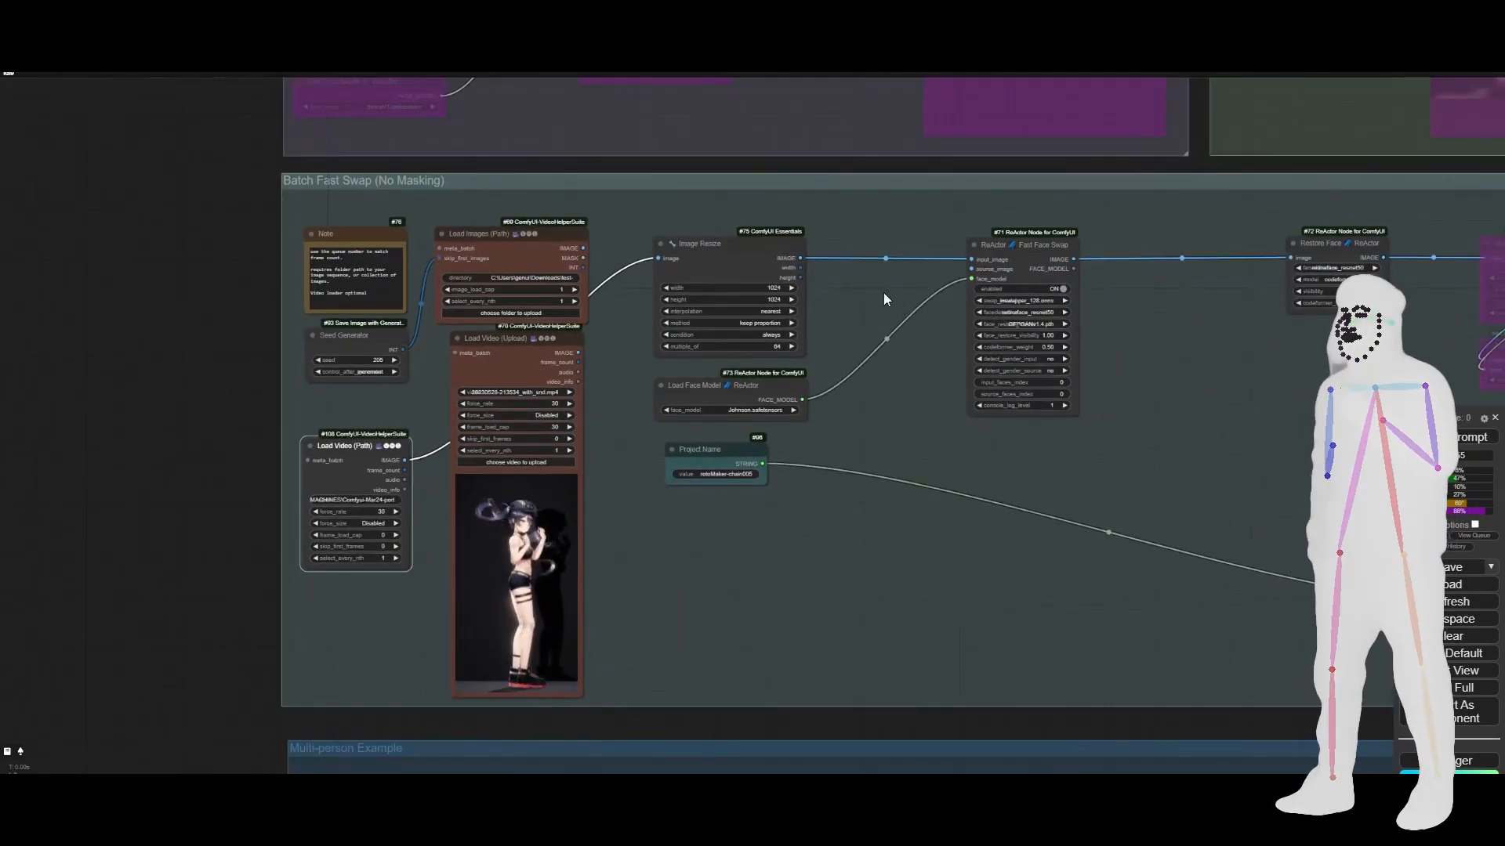
scroll(876, 281, up, 6)
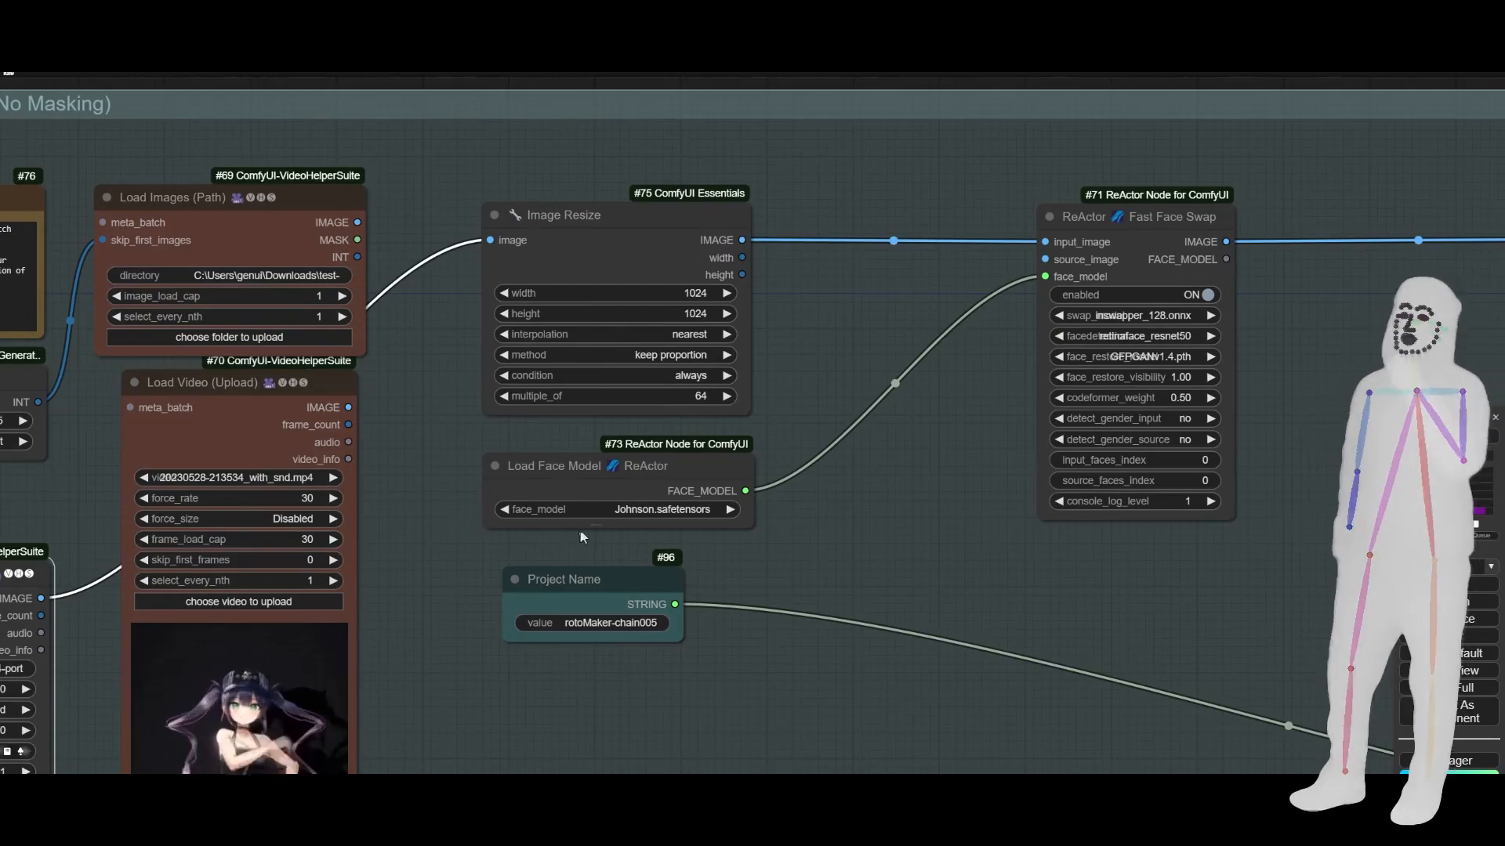
drag(609, 476, 612, 475)
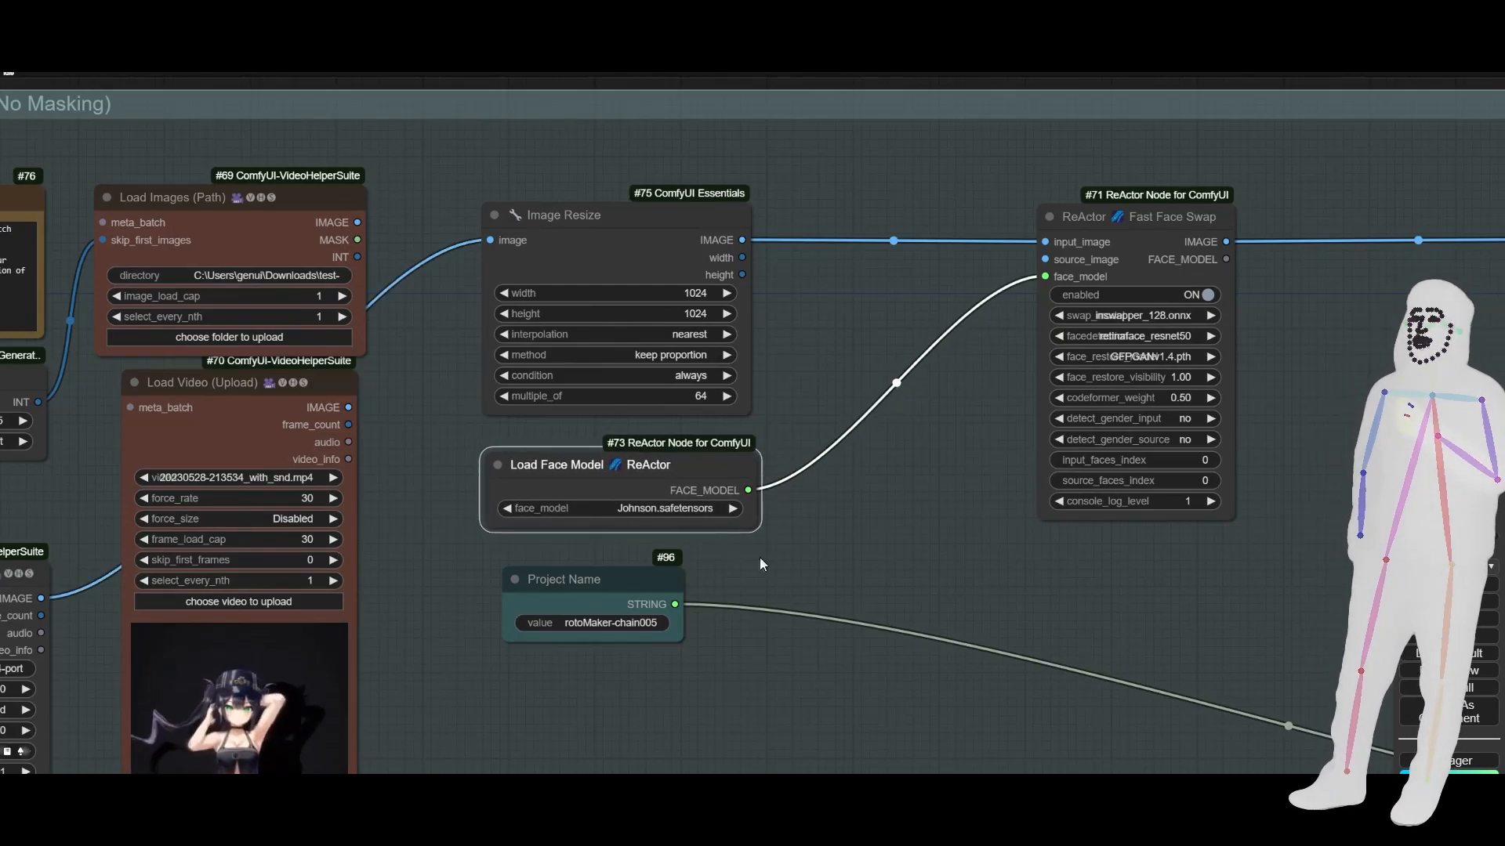
Survey all groups of the face swap workflow, including the bypassed ones above the batch swap group
scroll(759, 562, down, 6)
scroll(820, 220, down, 2)
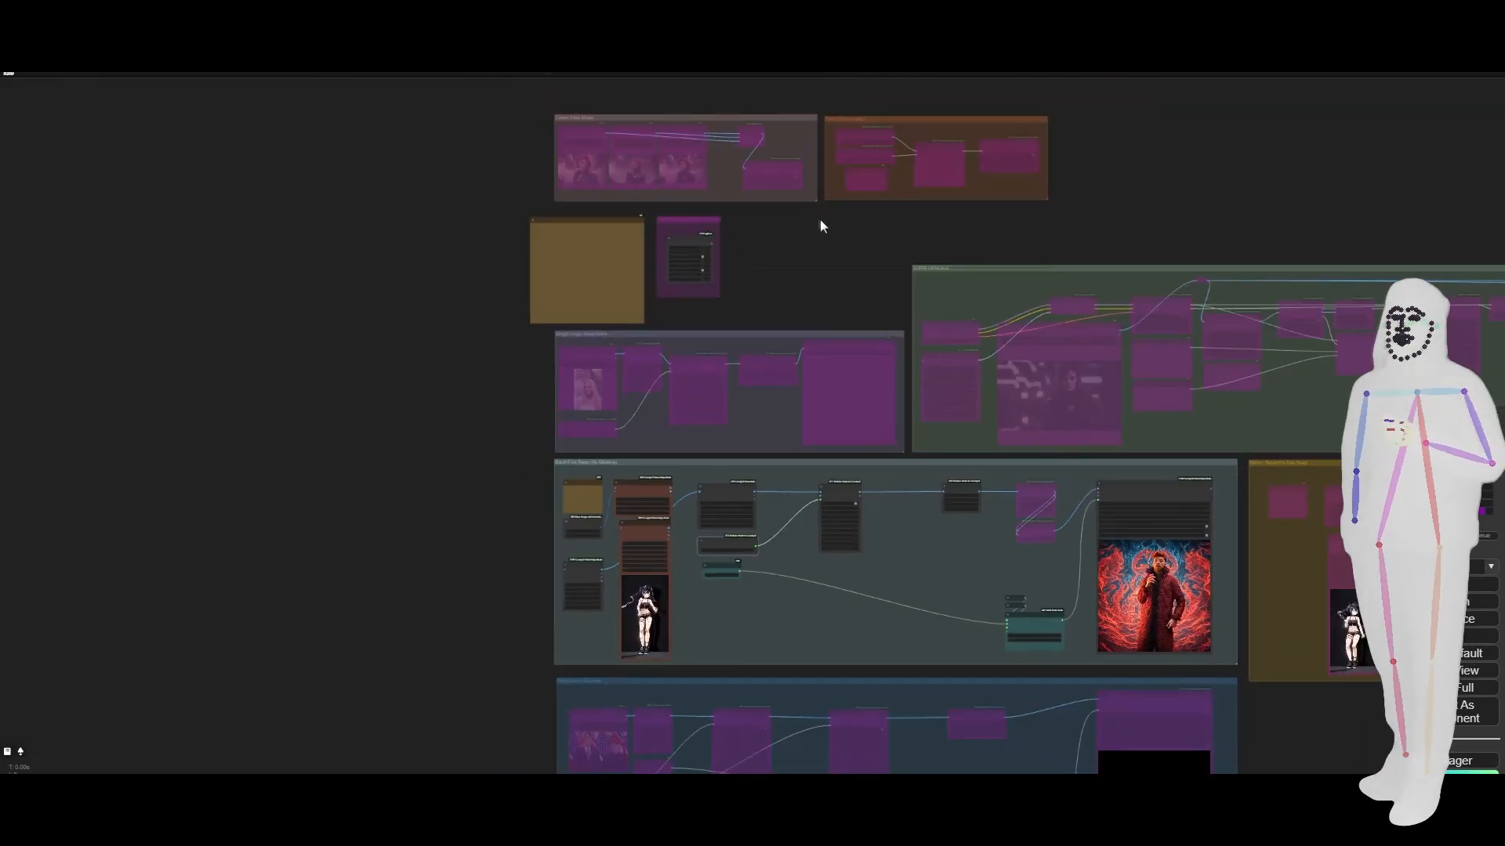
drag(820, 226, 783, 378)
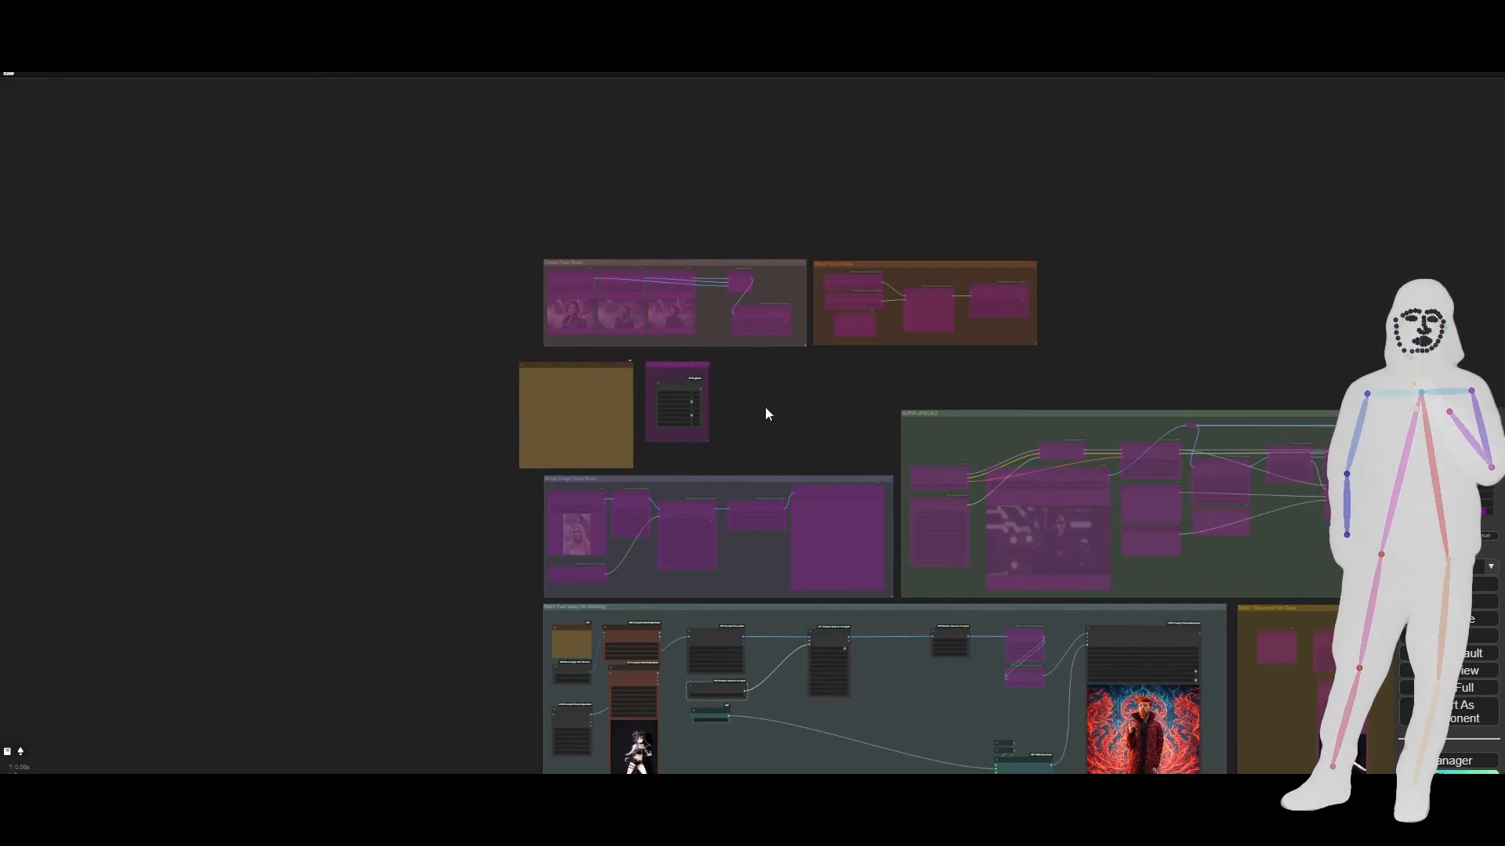
drag(766, 410, 682, 192)
Examine the node chain in the batch swap group, from image loading and resizing through Fast Face Swap to Restore Face
scroll(623, 458, up, 10)
scroll(624, 458, up, 6)
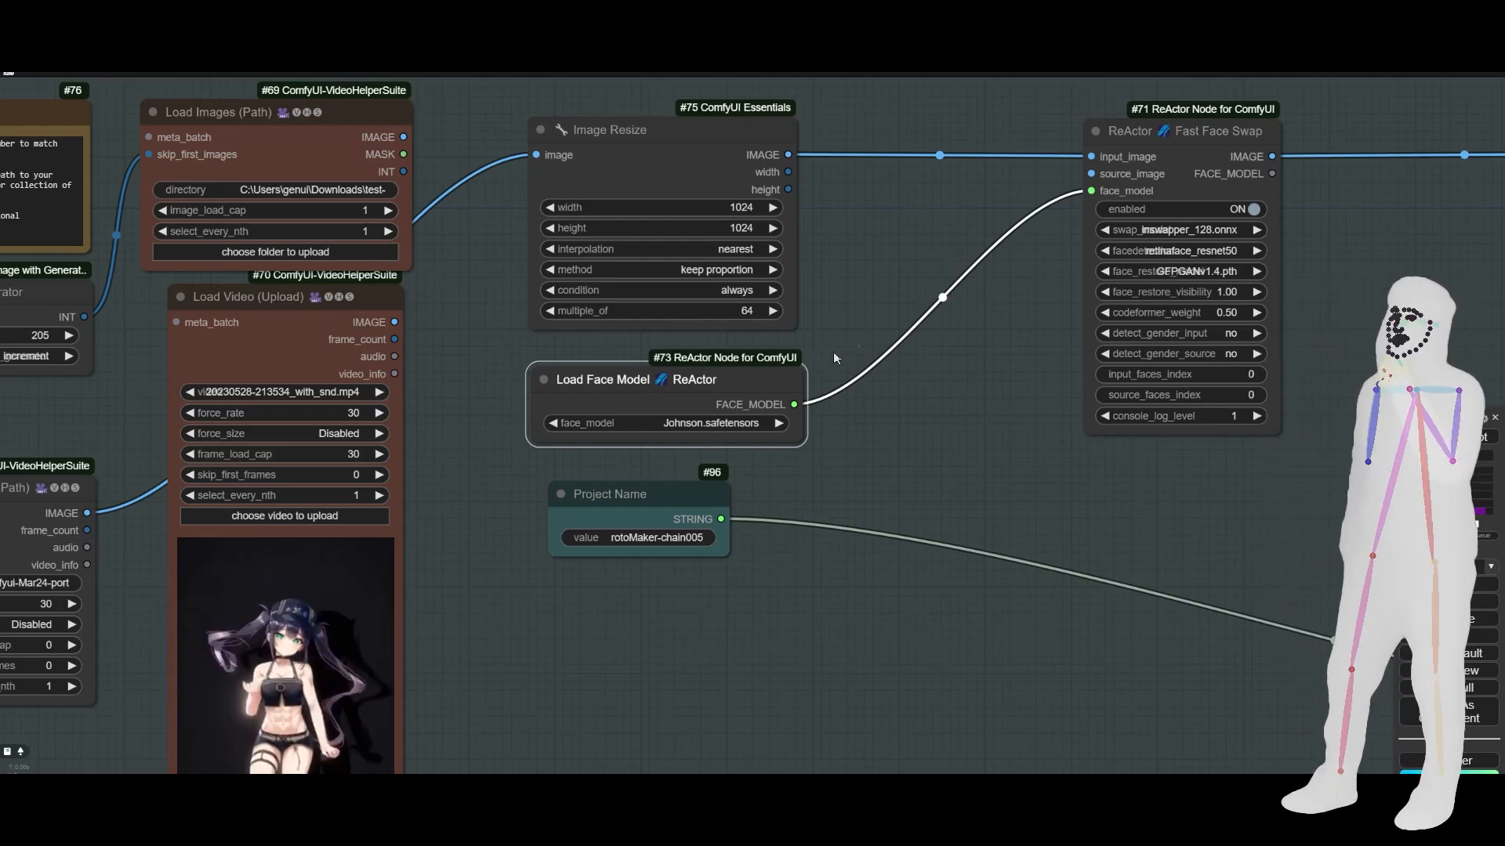
drag(924, 321, 591, 435)
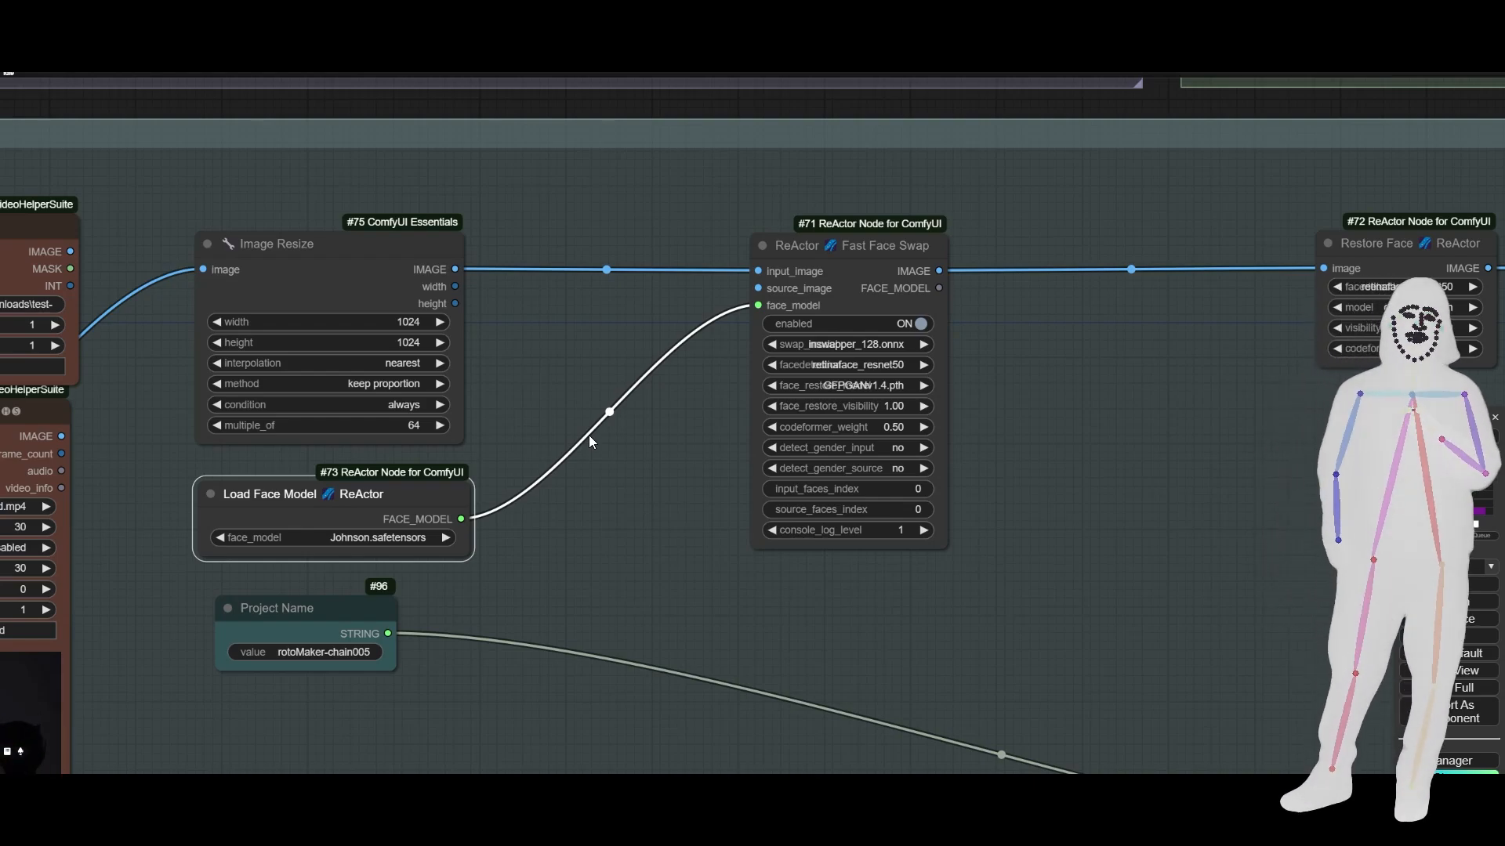
scroll(590, 435, down, 2)
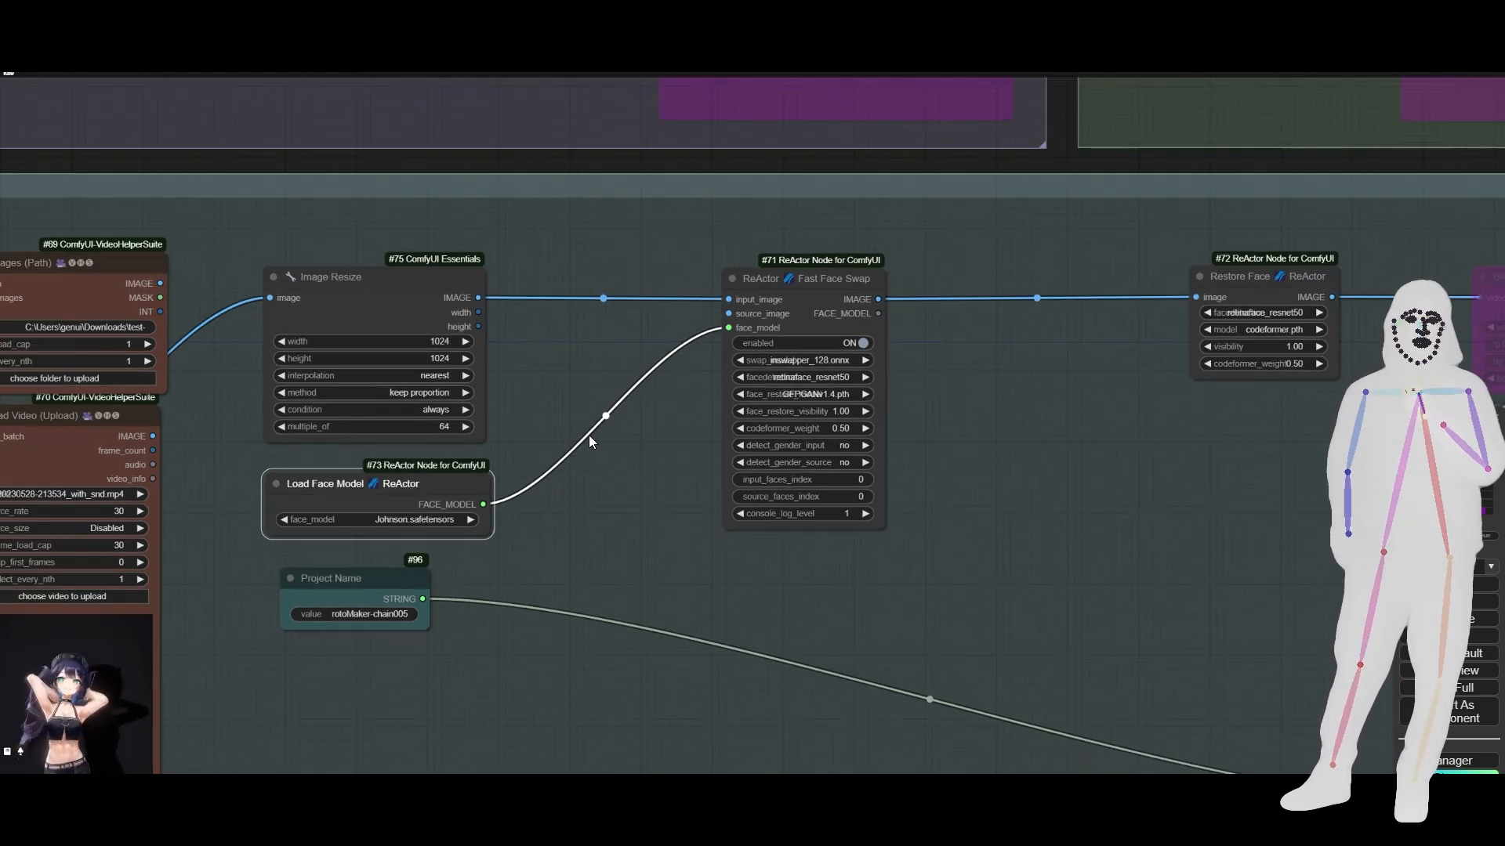
drag(514, 426, 1181, 380)
scroll(1181, 380, down, 1)
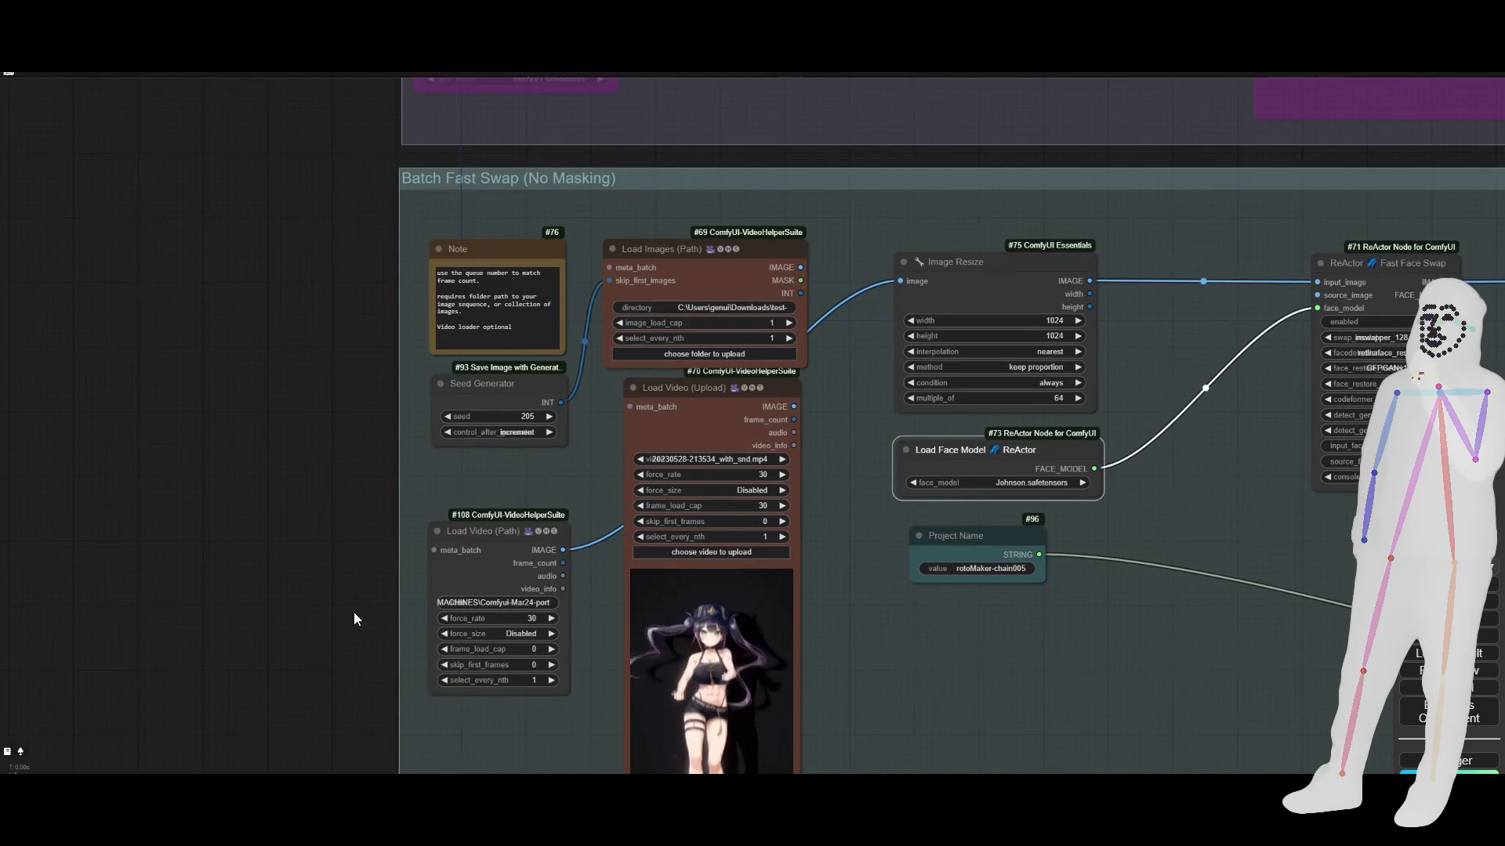
Inspect the frame_load_cap, skip_first_frames and select_every_nth settings of the batch swap group's Load Video (Path) node
drag(365, 699, 390, 413)
scroll(411, 387, up, 10)
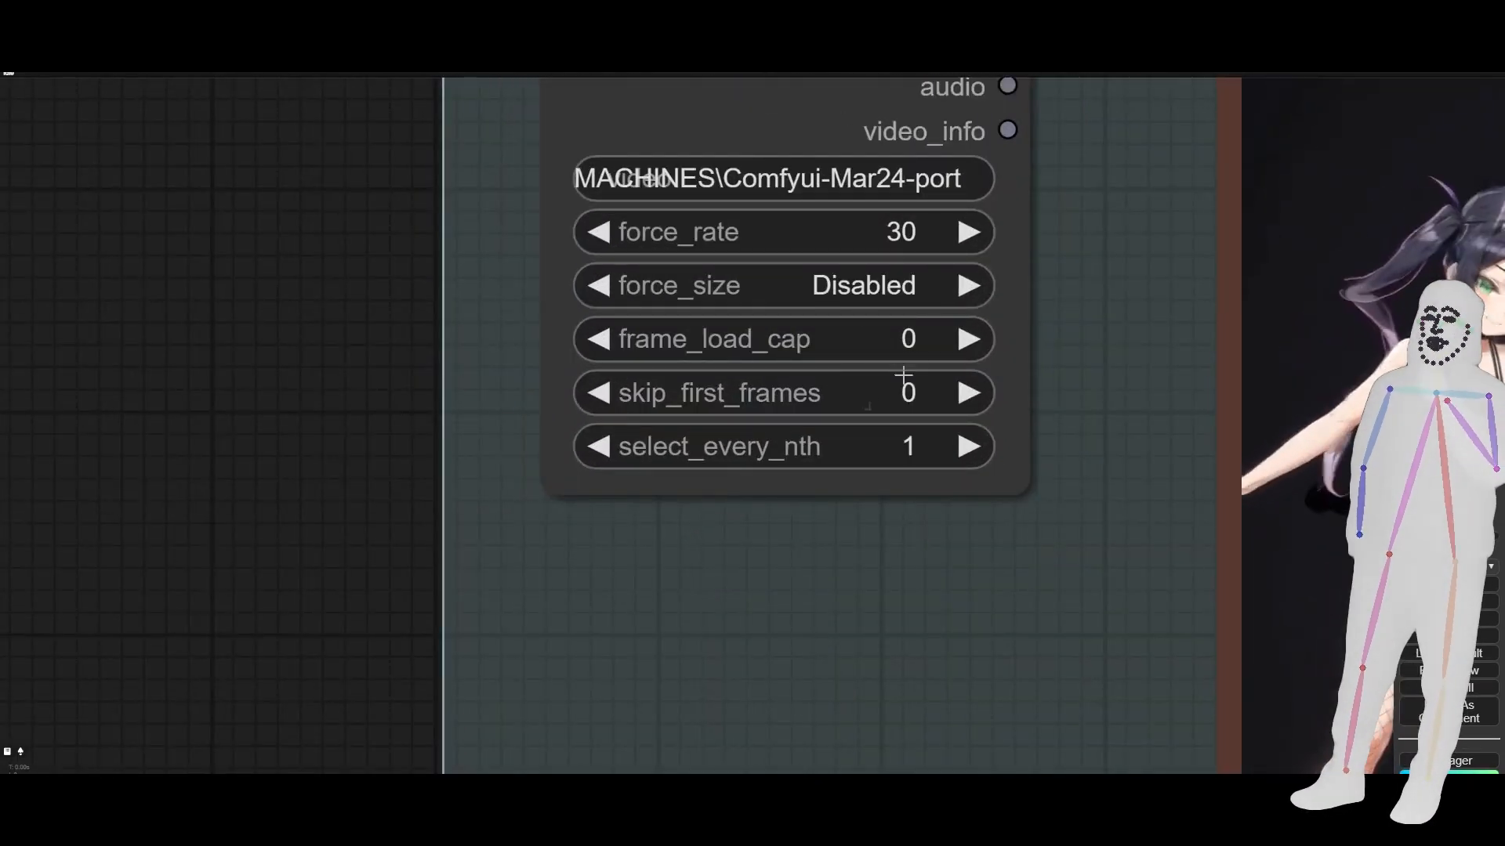
scroll(181, 322, down, 18)
drag(899, 375, 448, 613)
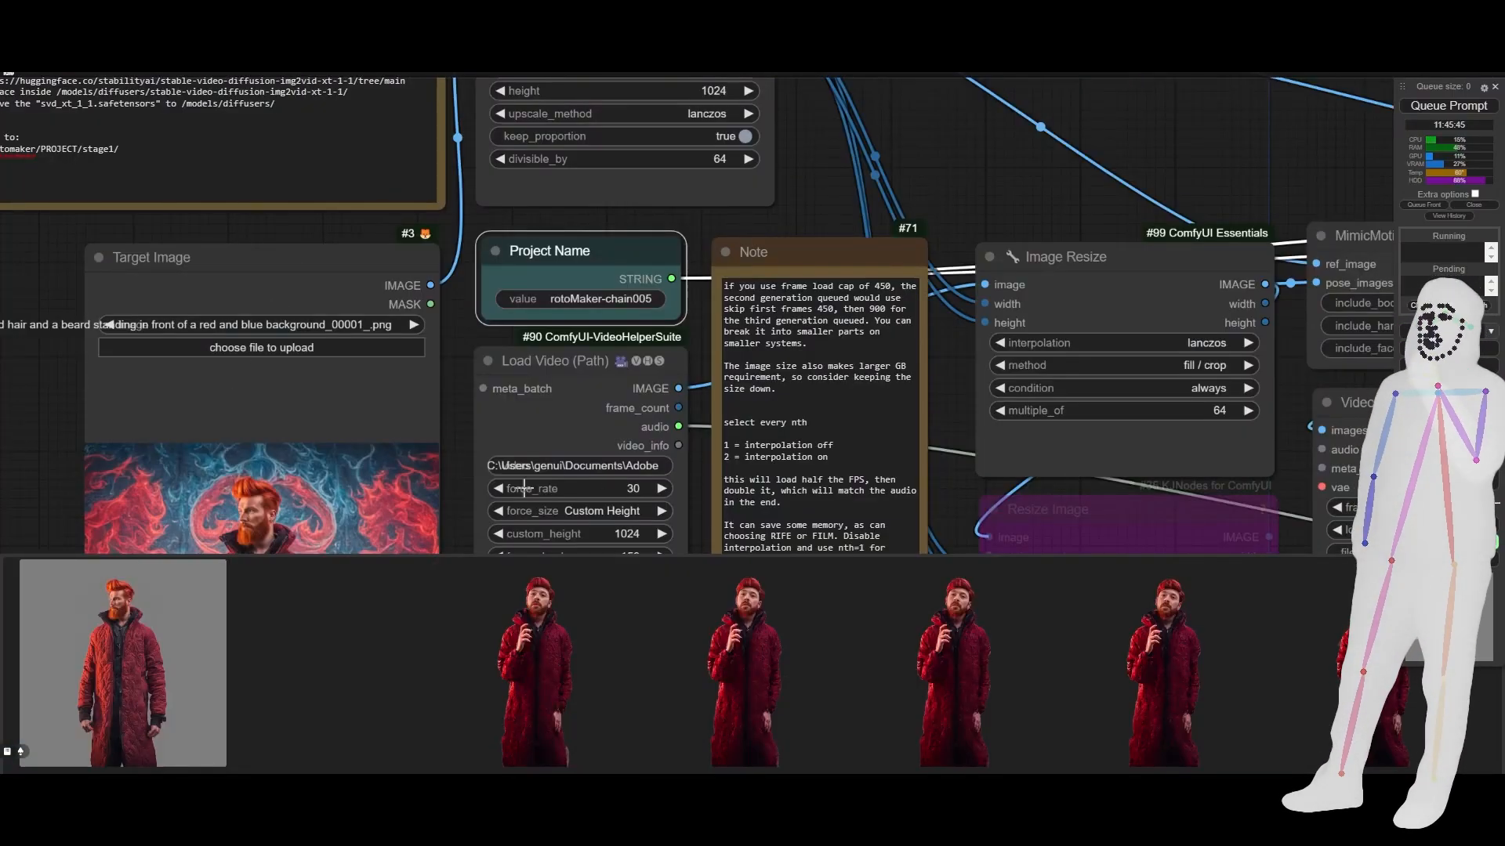
Follow the batch face swap group from its Load Video (Path) node to the output preview in Video Combine
scroll(523, 489, down, 5)
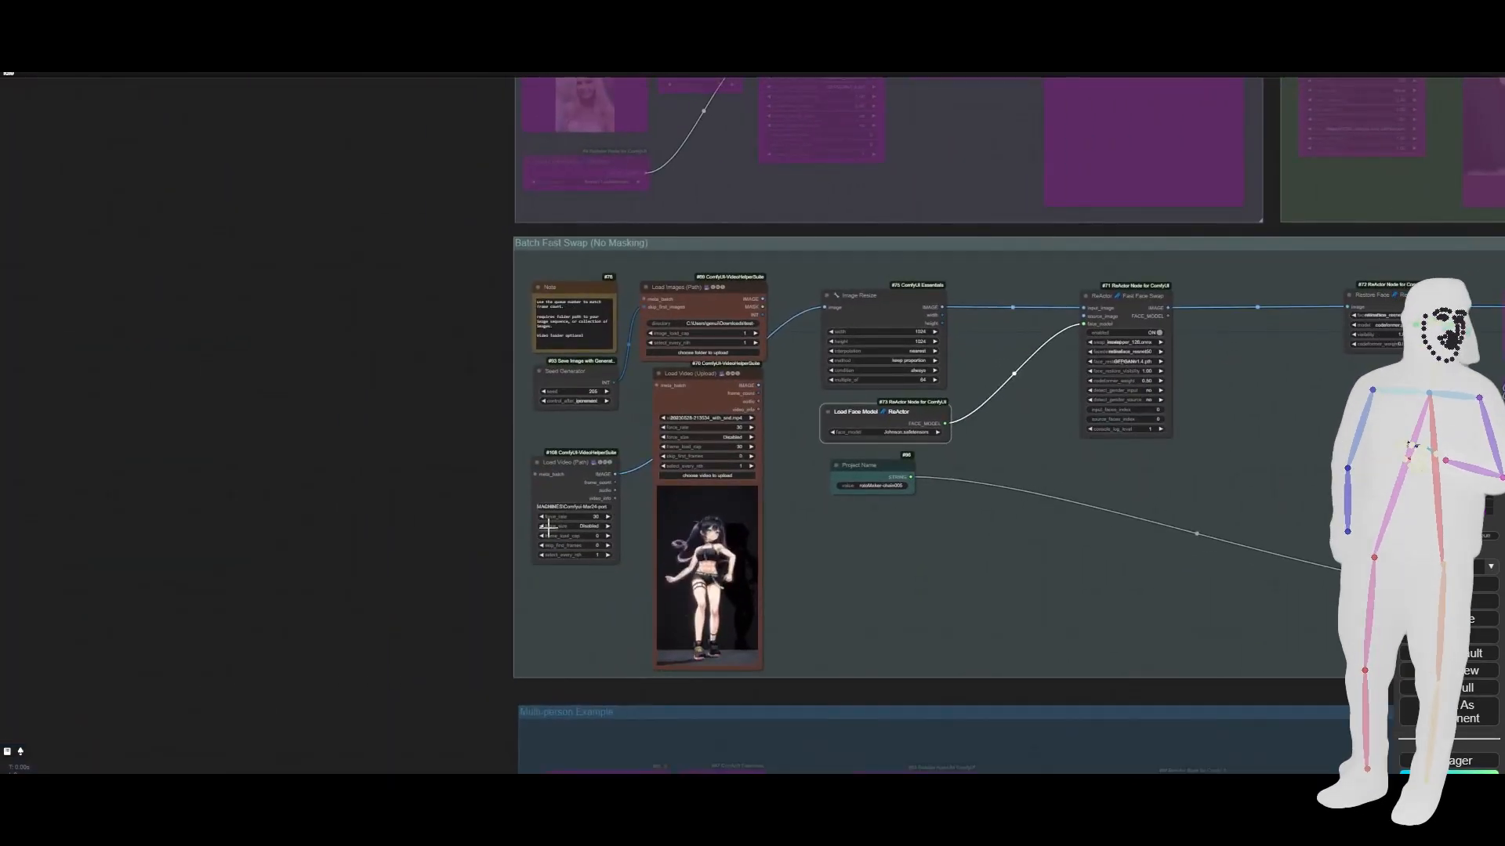
scroll(544, 532, up, 5)
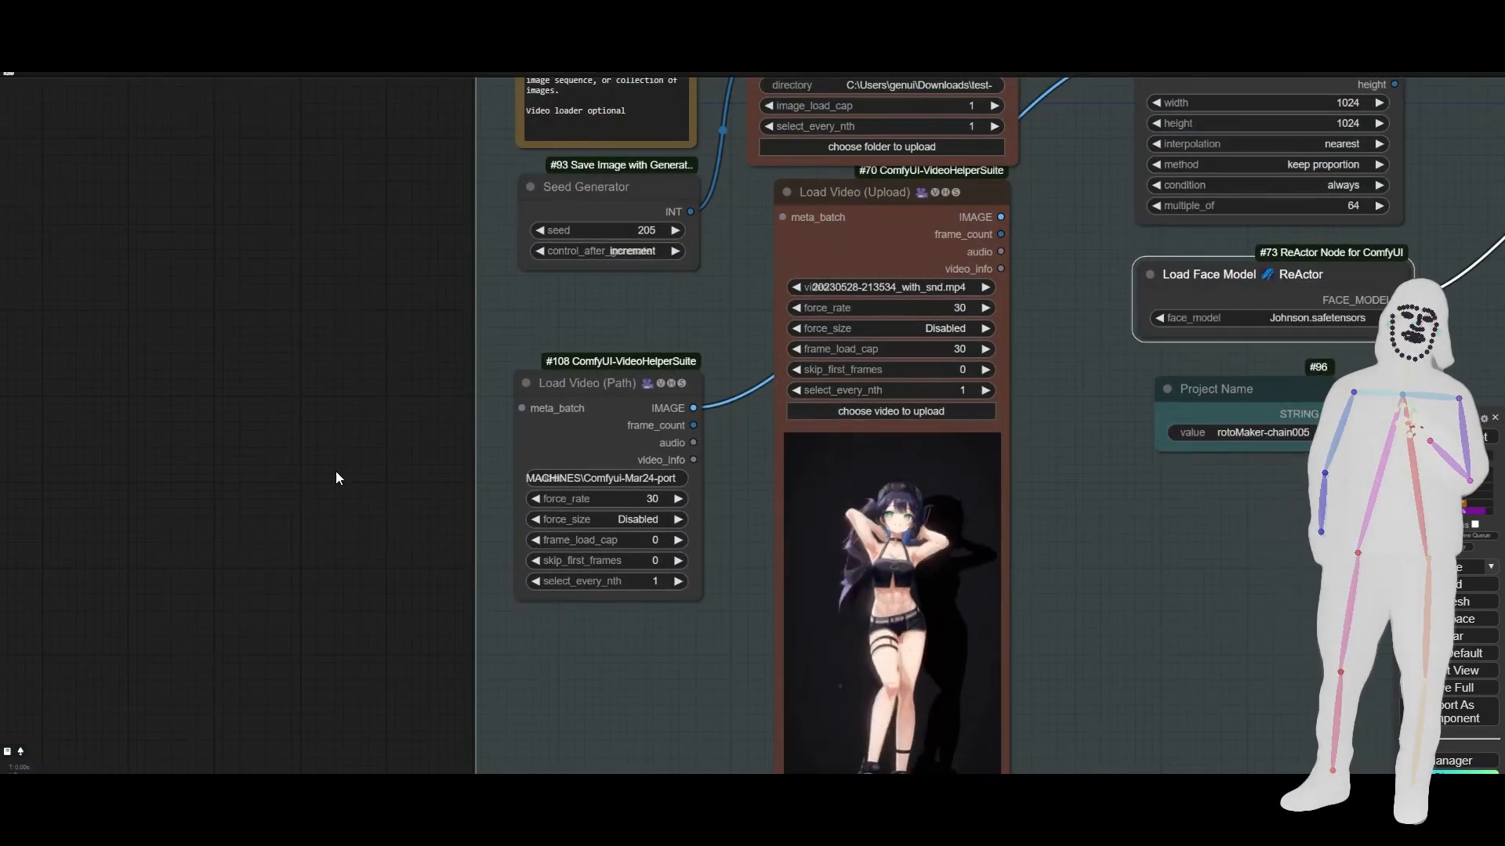
scroll(335, 471, down, 6)
drag(1179, 642, 1011, 699)
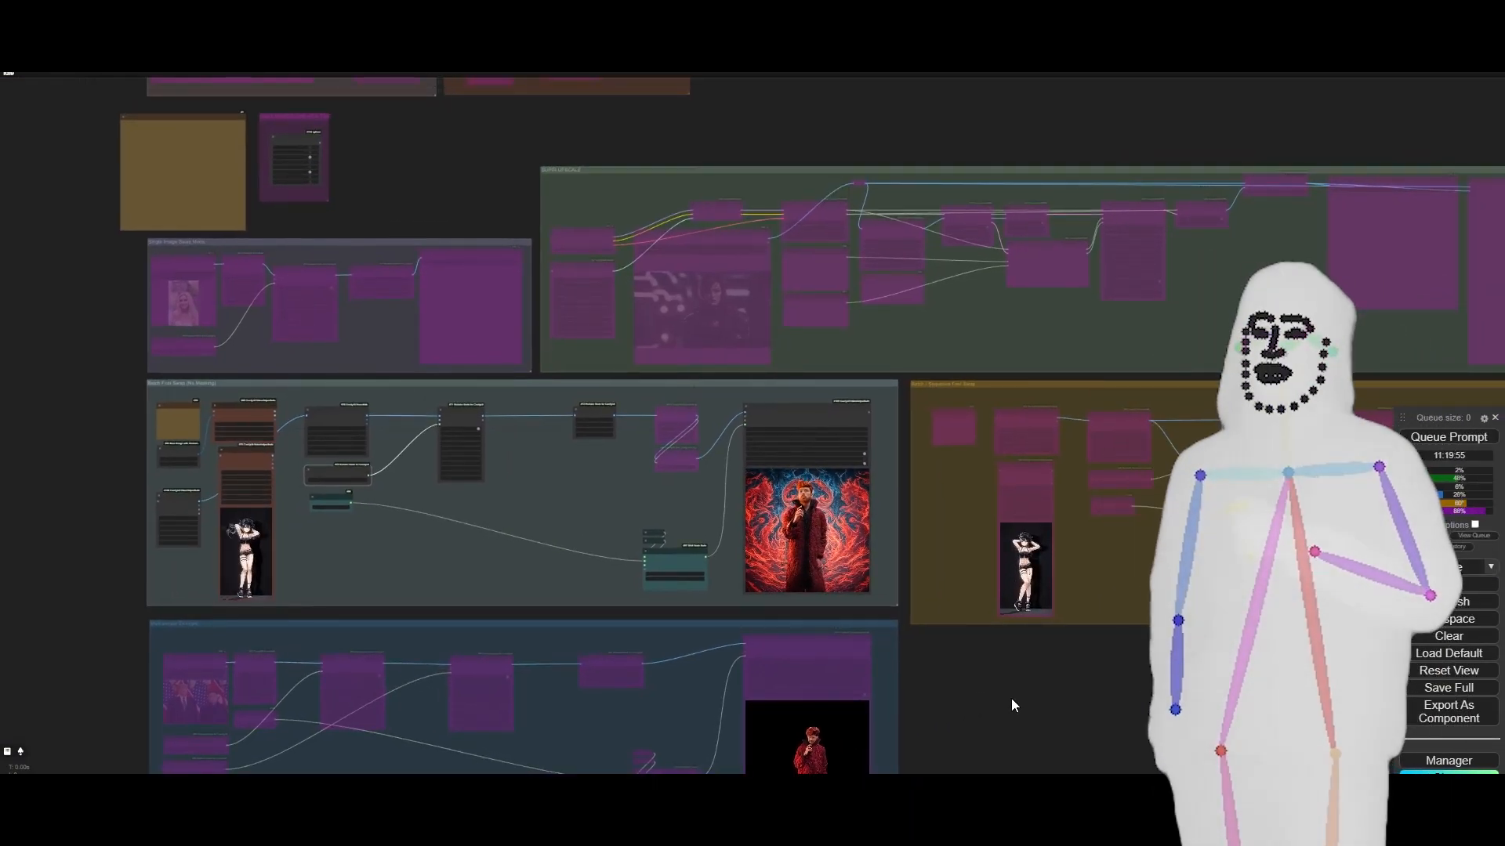
scroll(652, 502, up, 7)
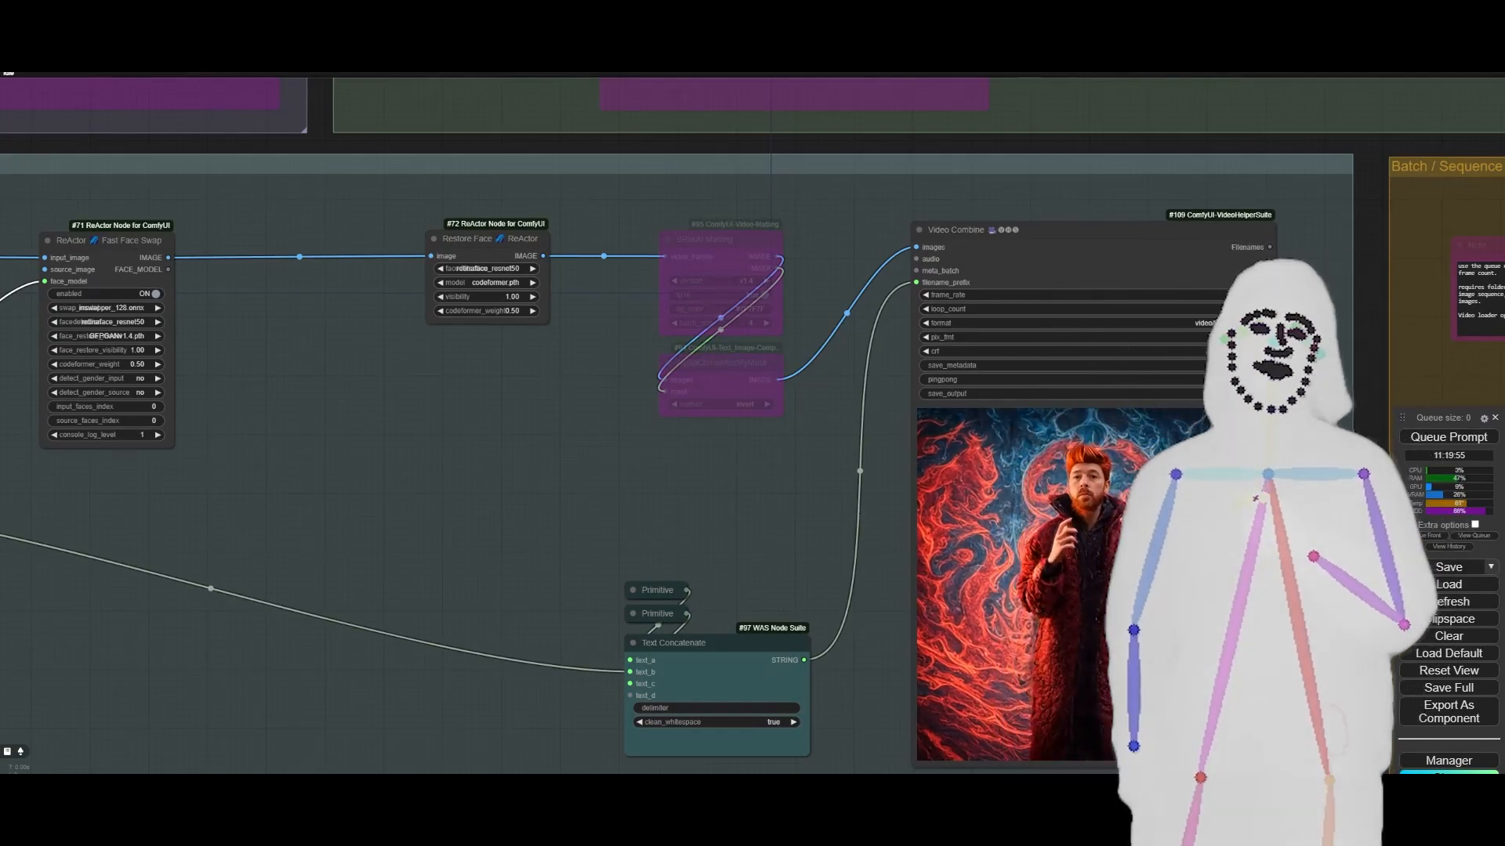
scroll(1297, 690, up, 7)
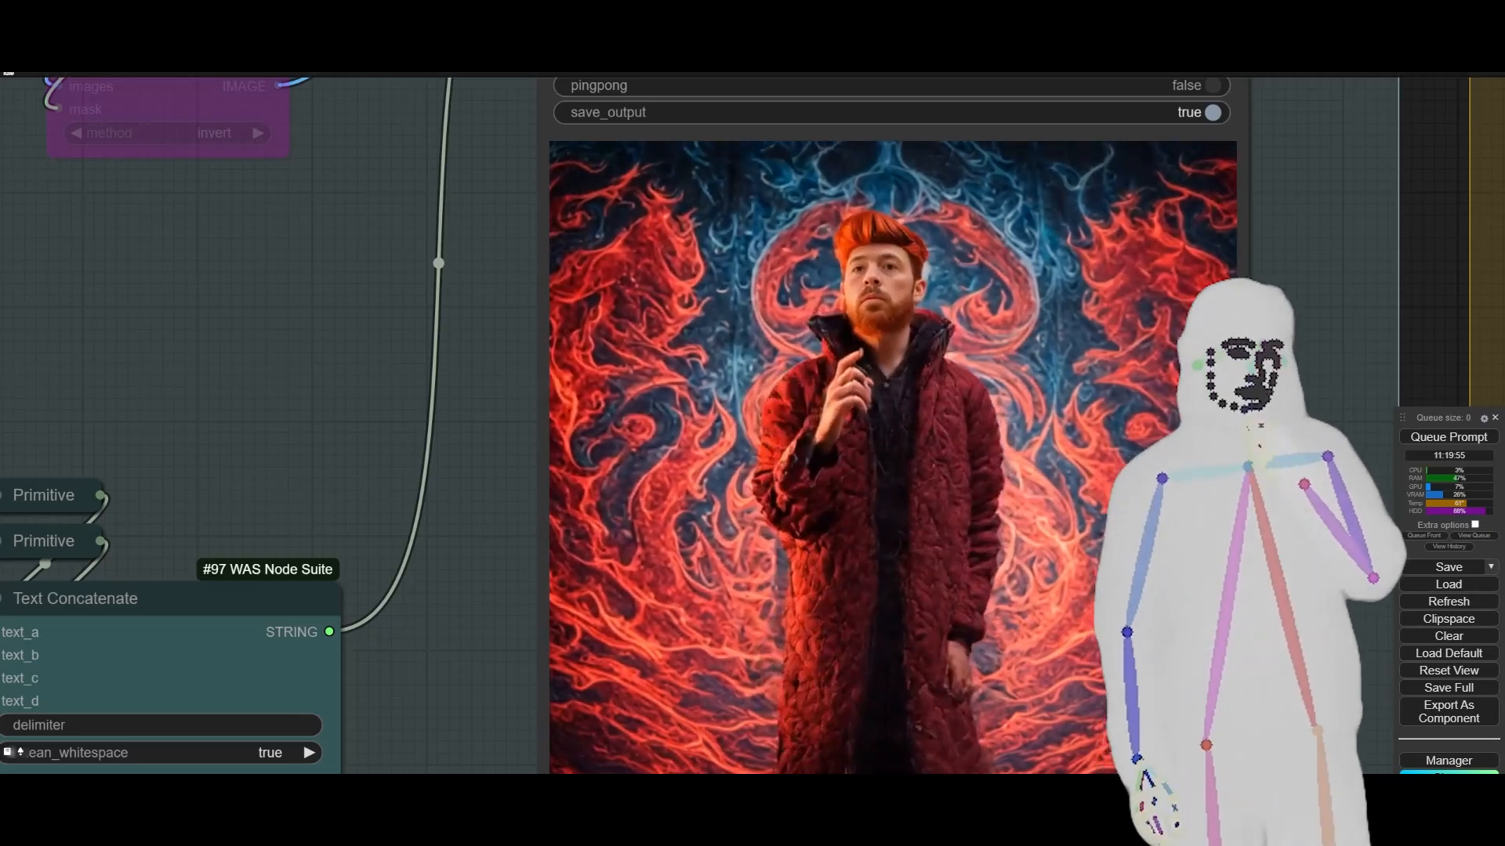
Survey the batch face swap group alongside the bypassed sequence swap, single image swap and upscale groups
scroll(1313, 549, down, 10)
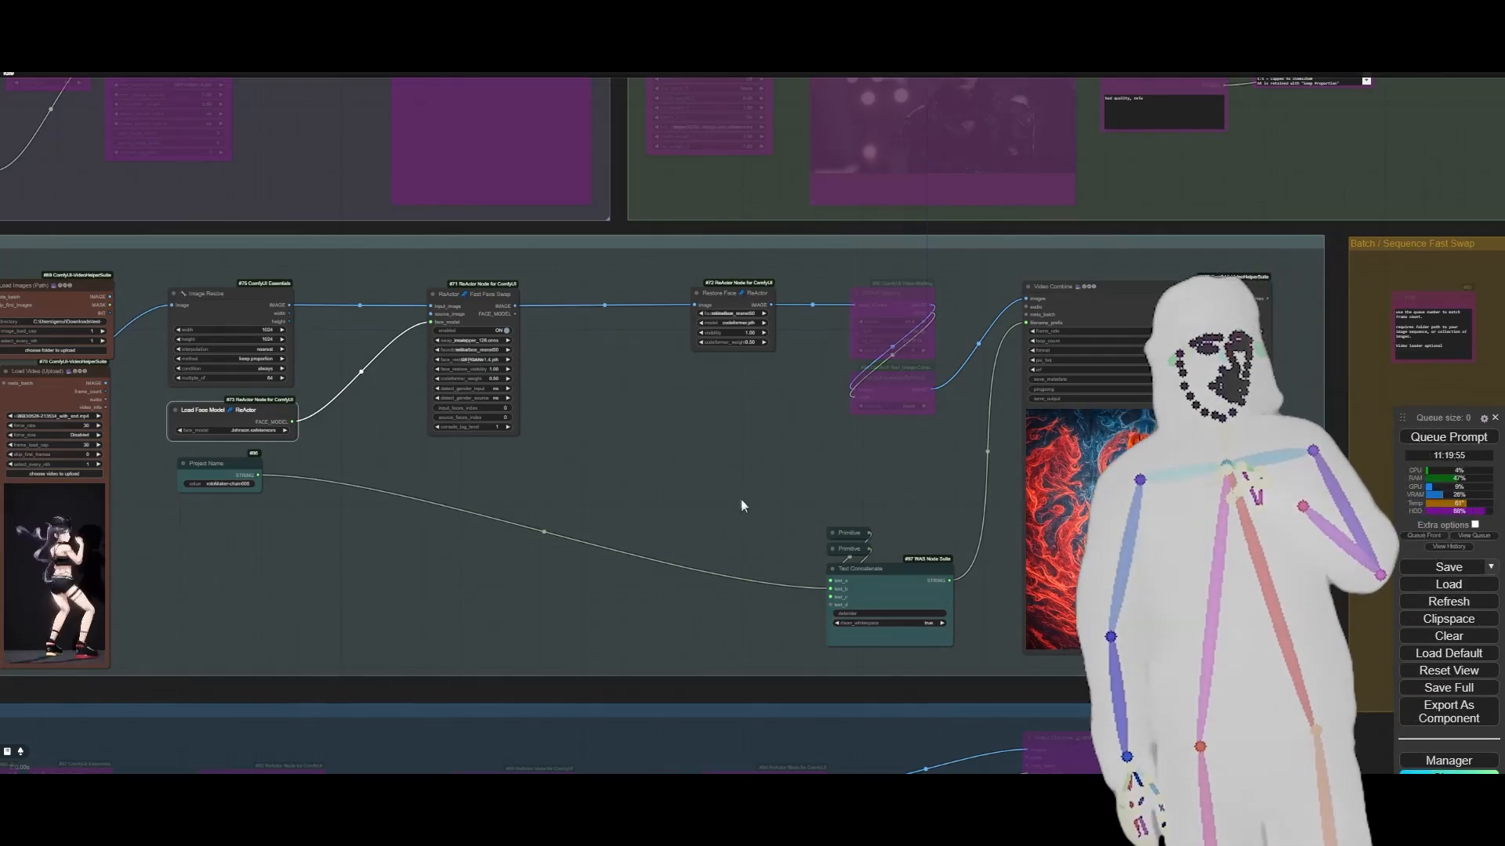
drag(741, 500, 235, 481)
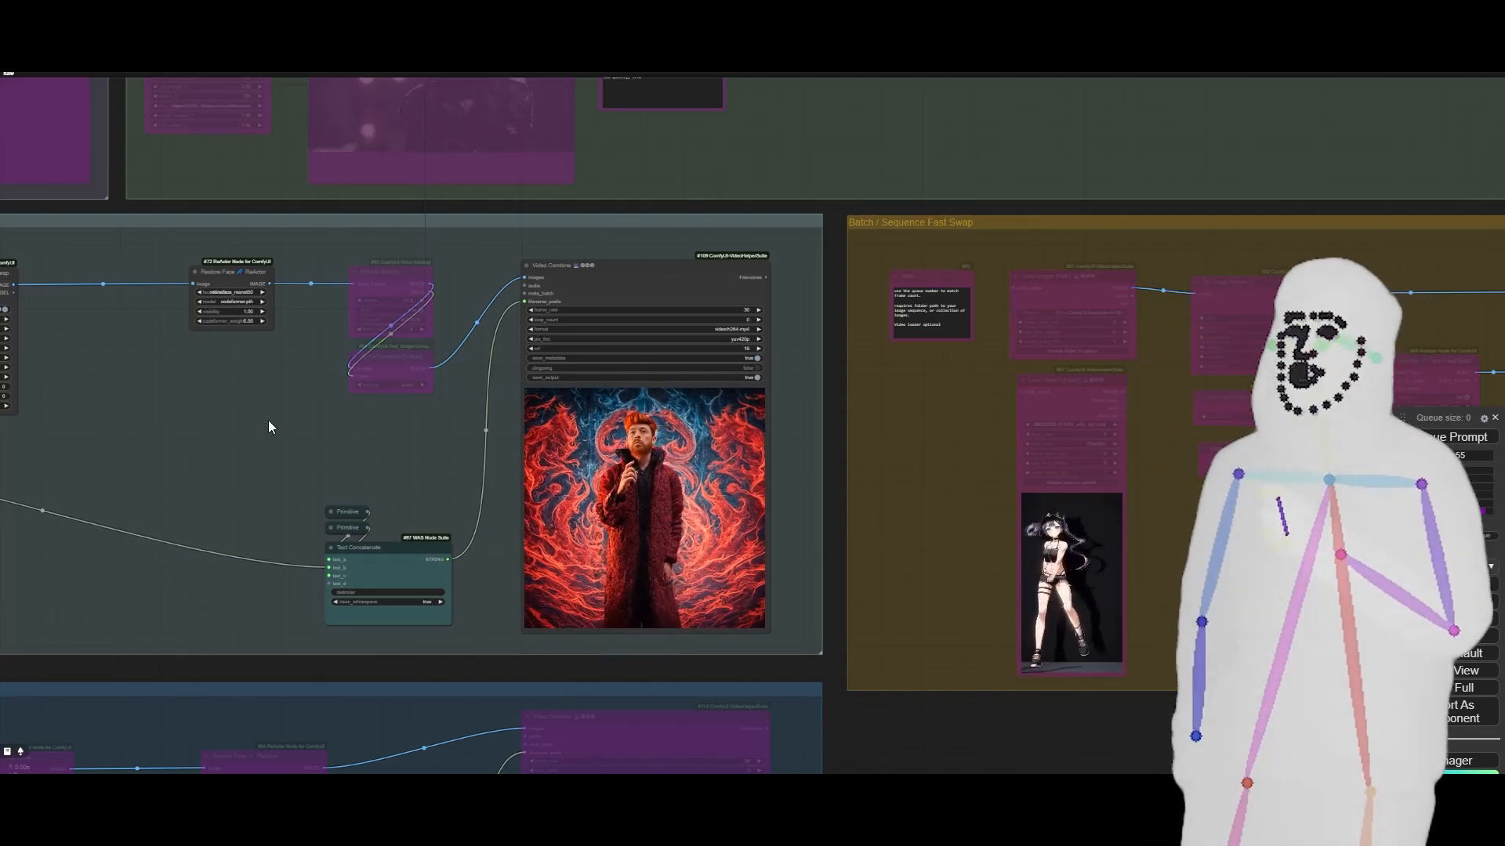
scroll(268, 420, down, 5)
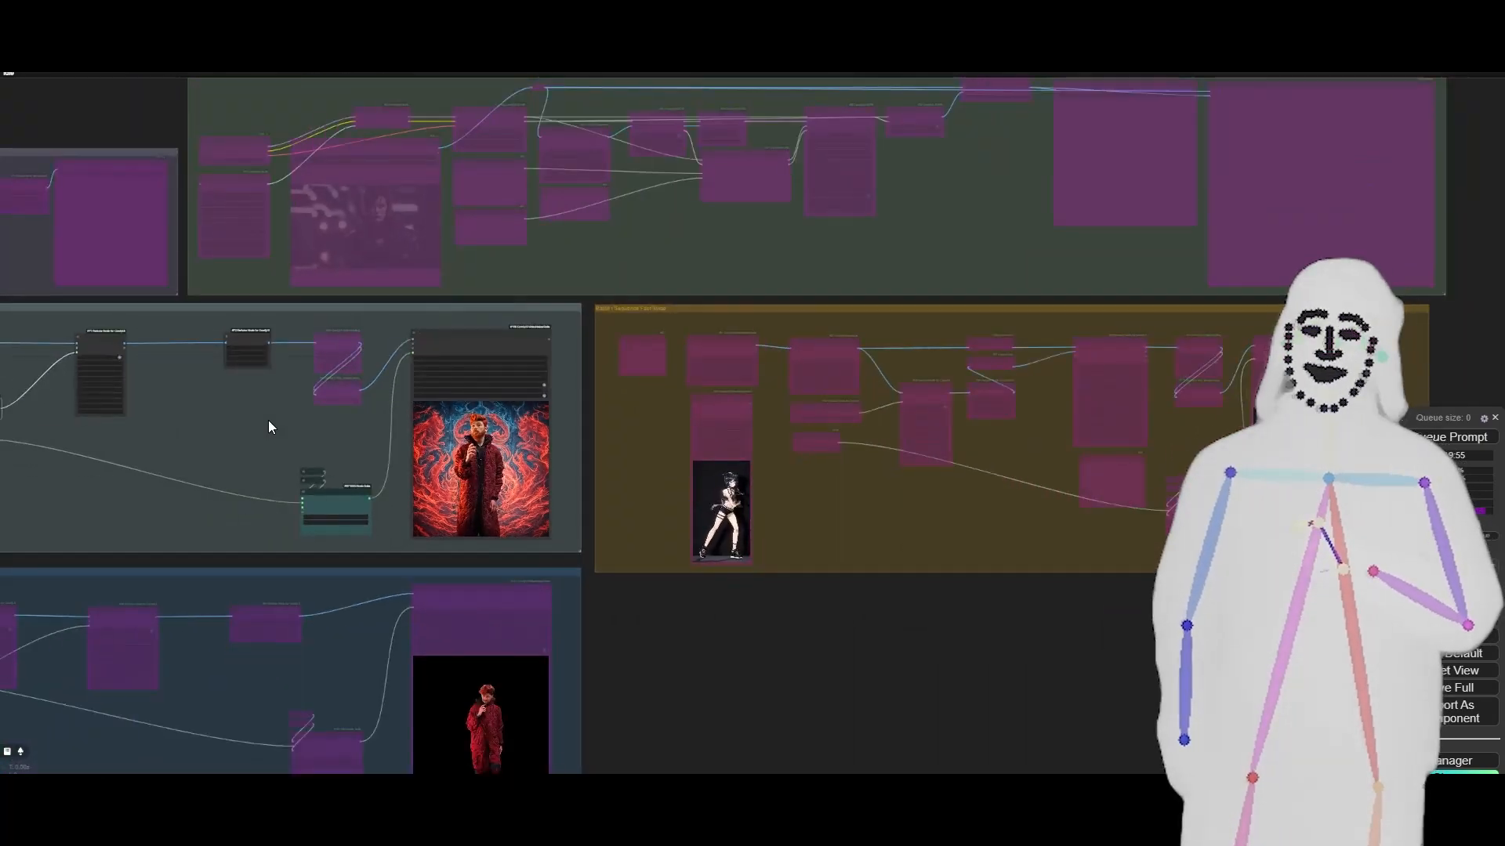
drag(257, 421, 610, 470)
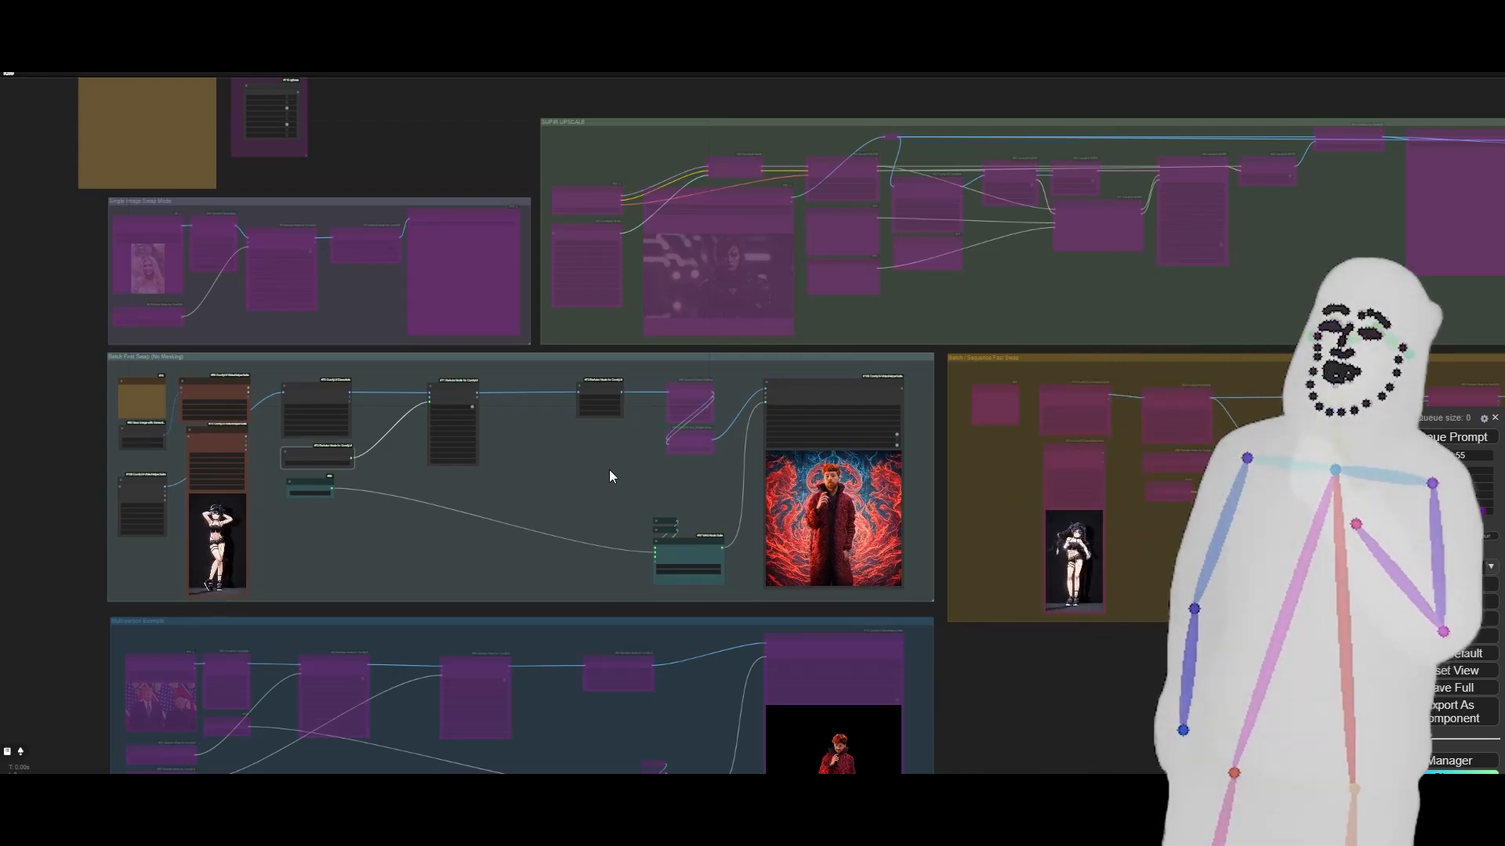
drag(552, 499, 562, 491)
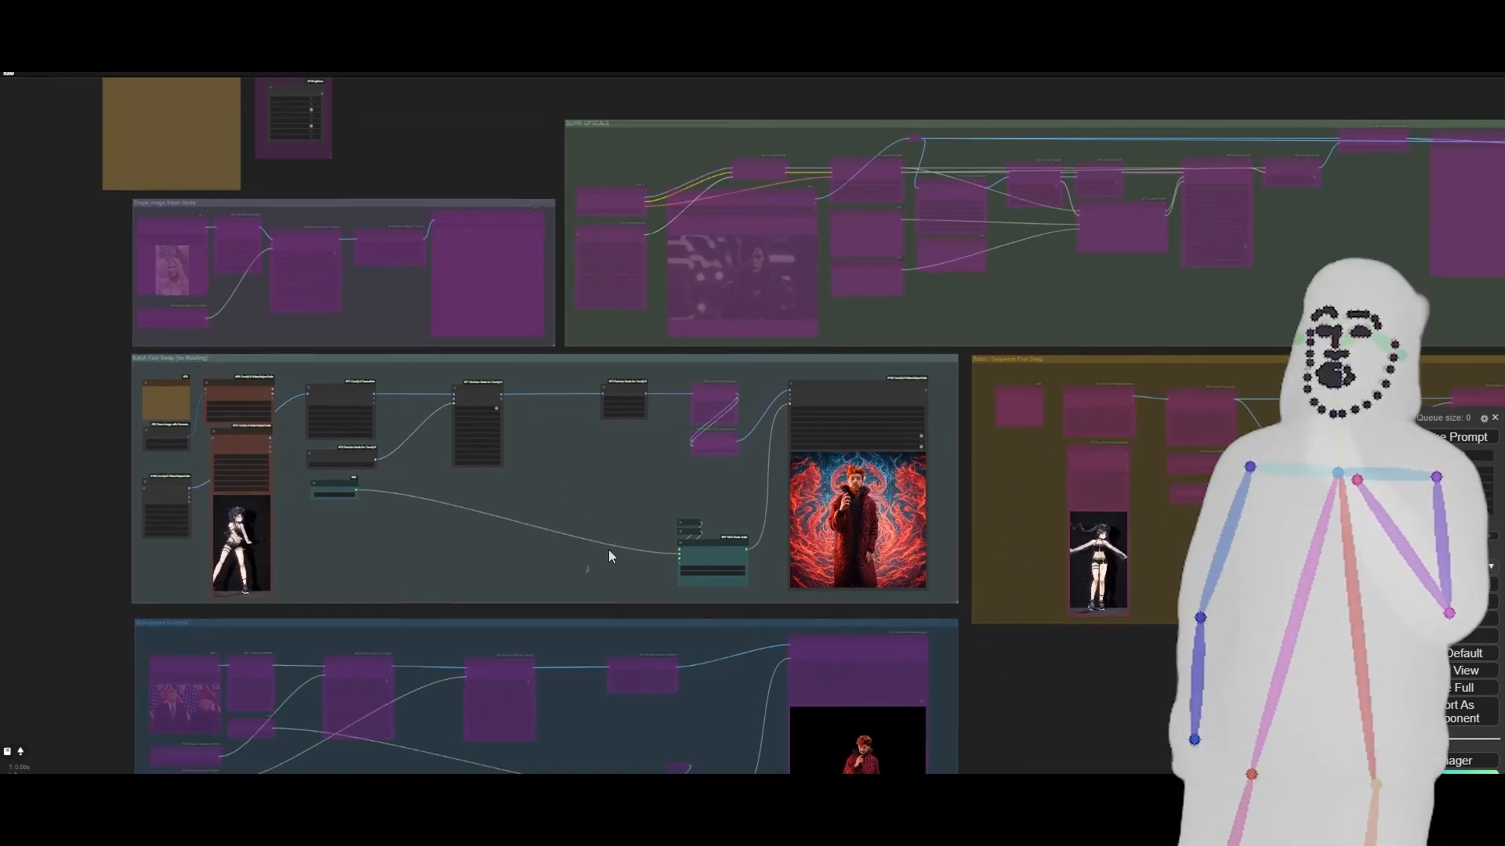
Examine the face-swapped video in the batch swap group's Video Combine preview
scroll(753, 488, up, 8)
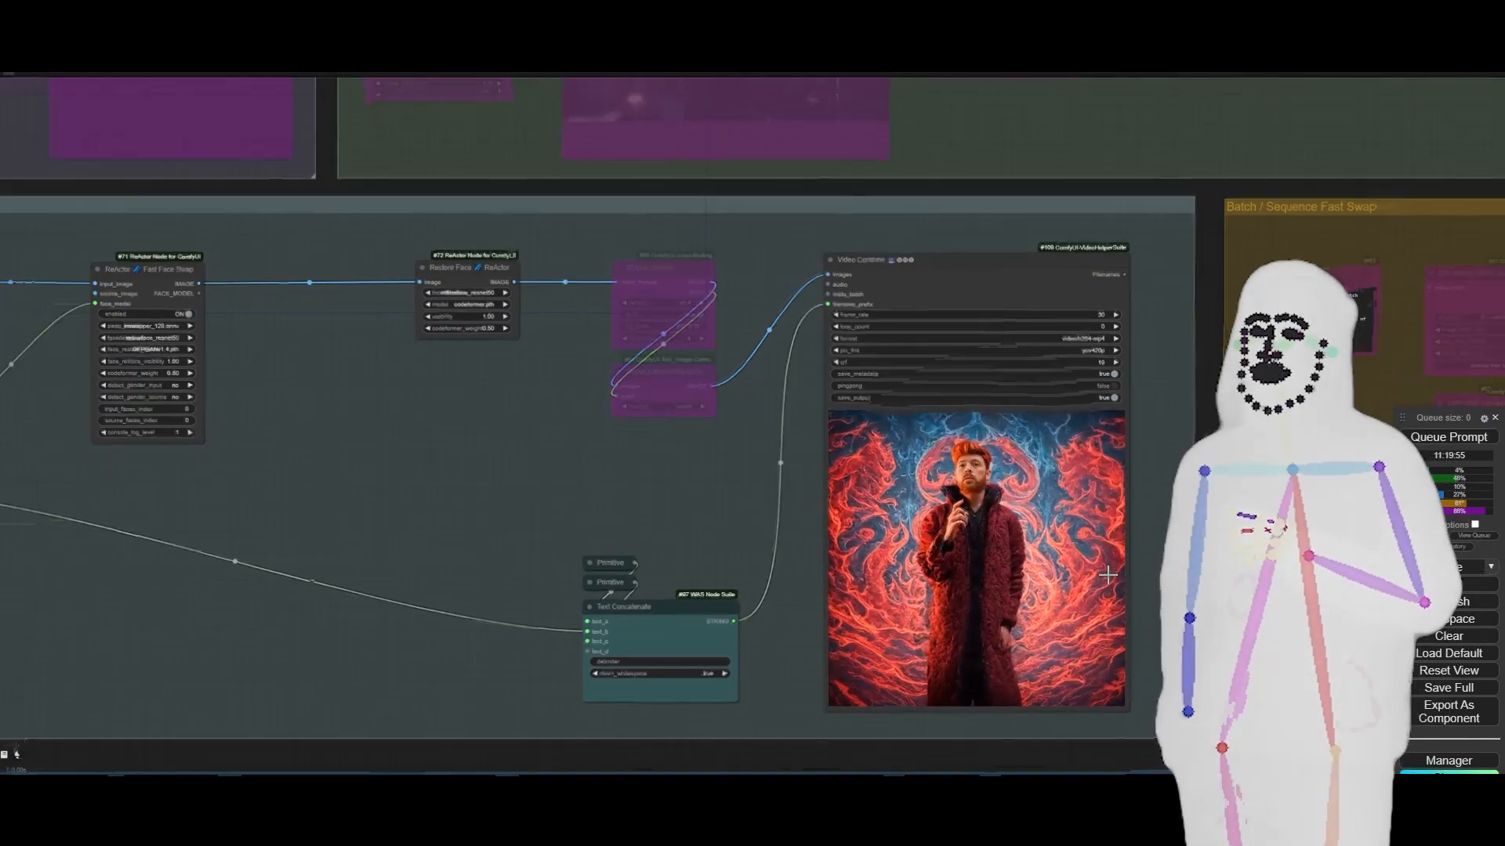
scroll(1101, 574, up, 7)
scroll(1027, 607, down, 7)
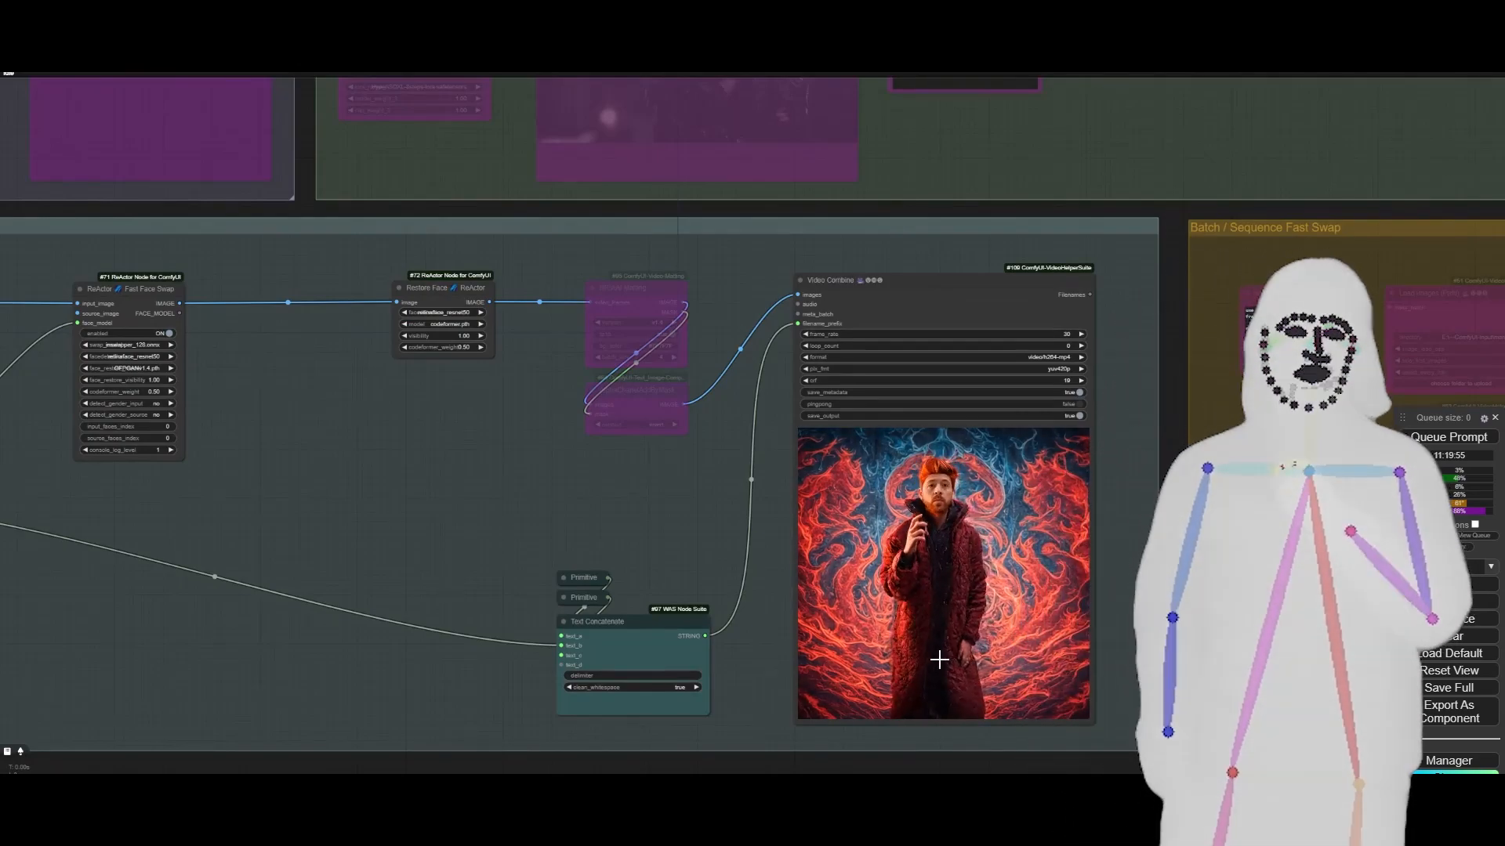
scroll(439, 580, down, 7)
drag(410, 579, 538, 564)
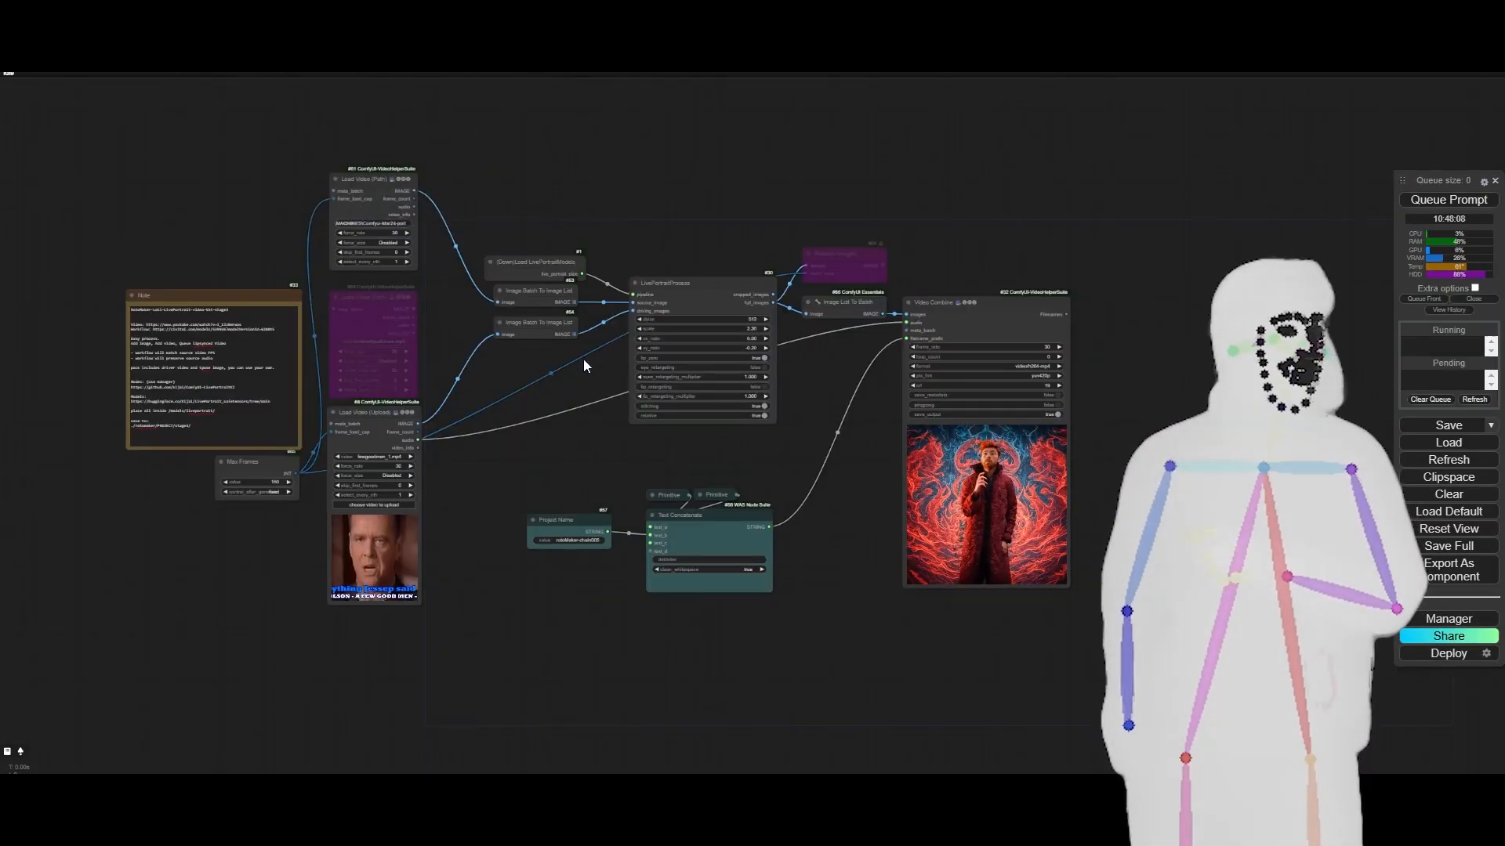
Examine the LivePortrait workflows with video and image sources, from the loaders through LivePortraitProcess to the Video Combine preview
scroll(594, 385, up, 1)
scroll(594, 384, up, 3)
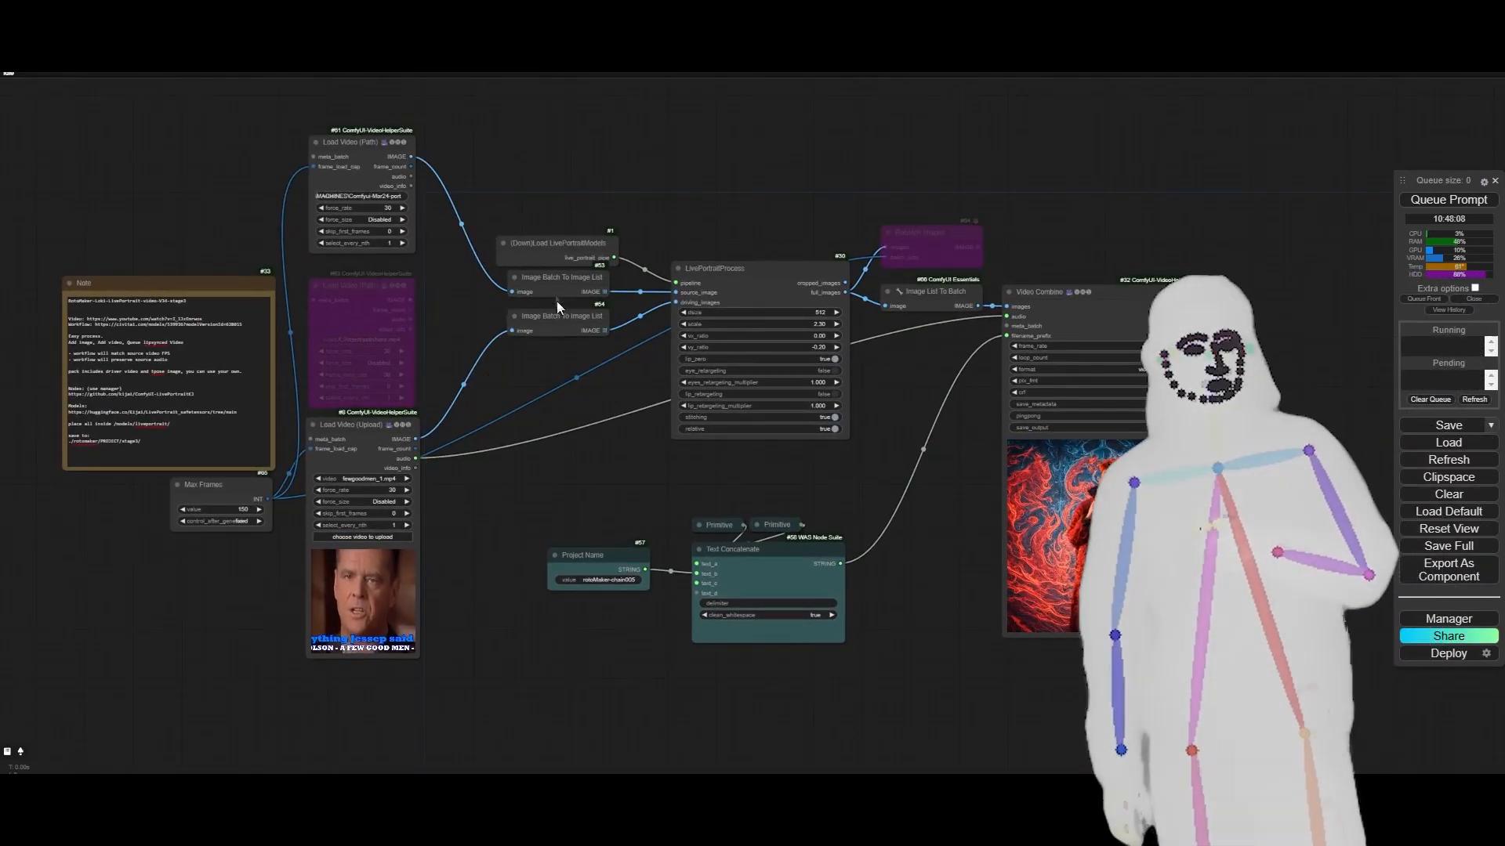
scroll(1123, 503, up, 15)
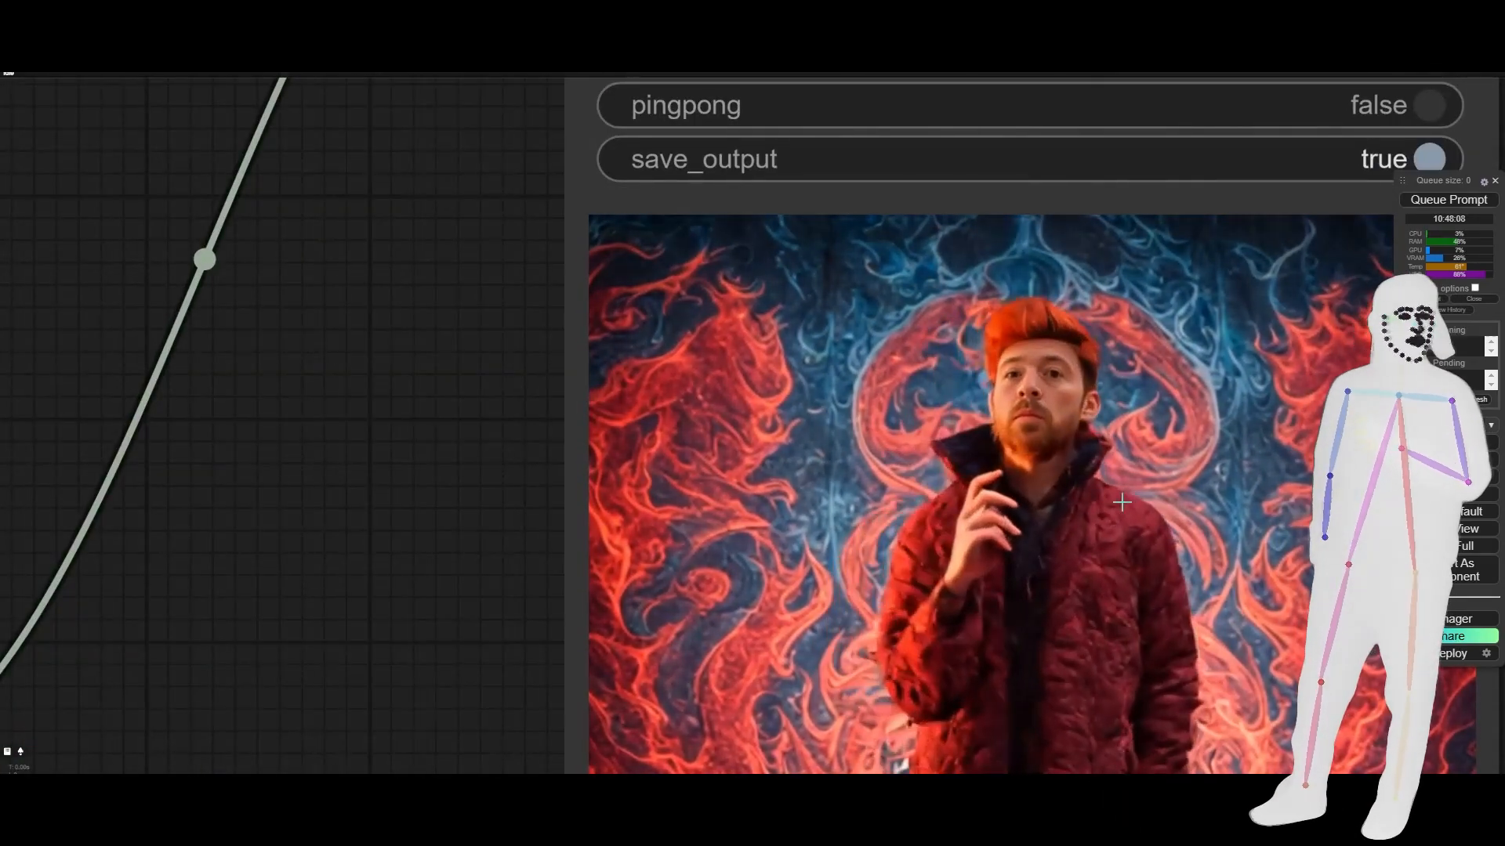
scroll(1122, 502, down, 12)
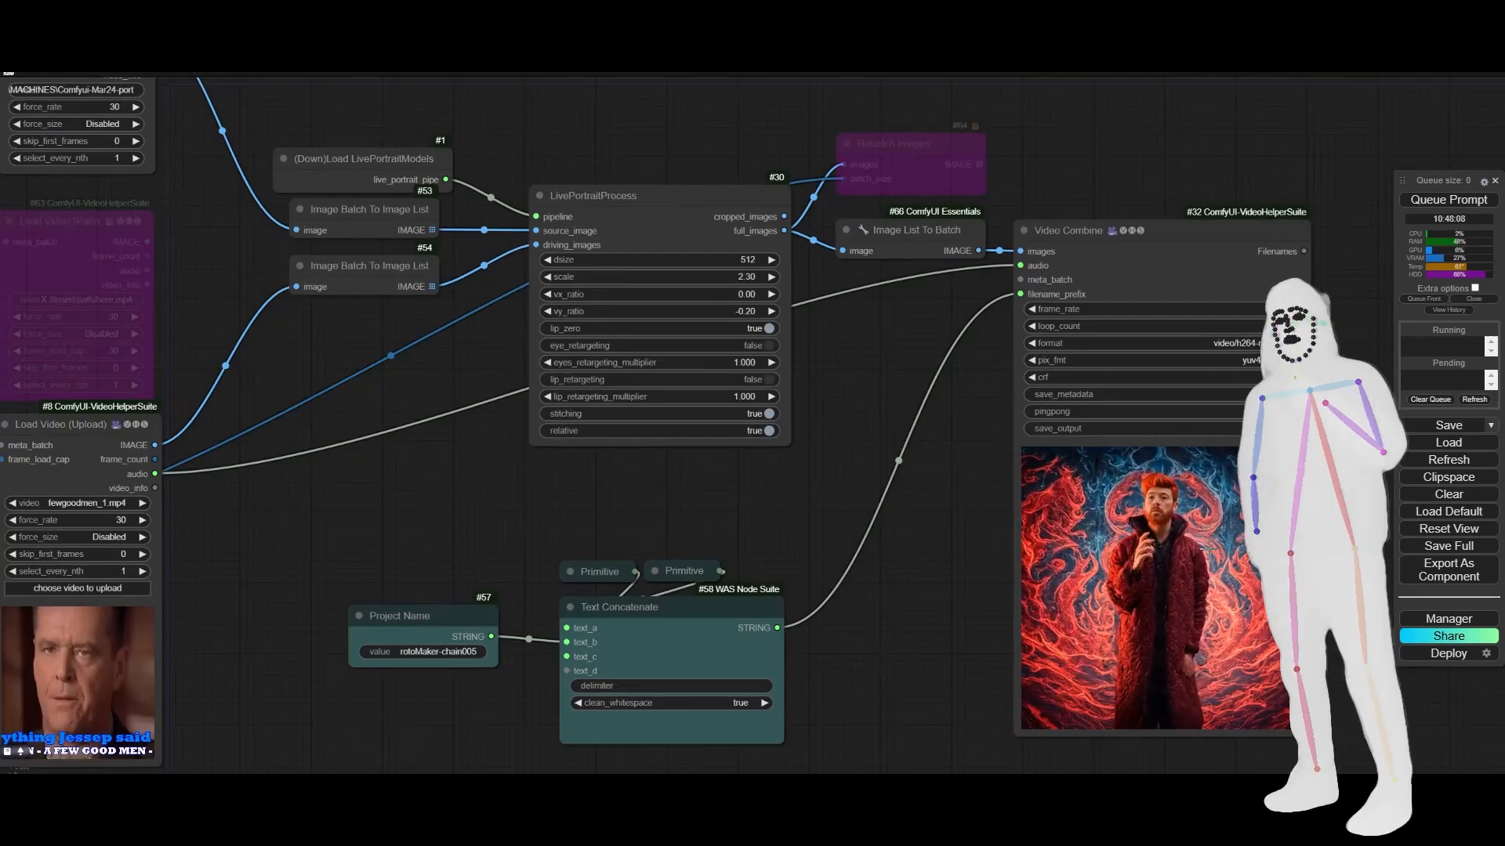
drag(554, 481, 701, 469)
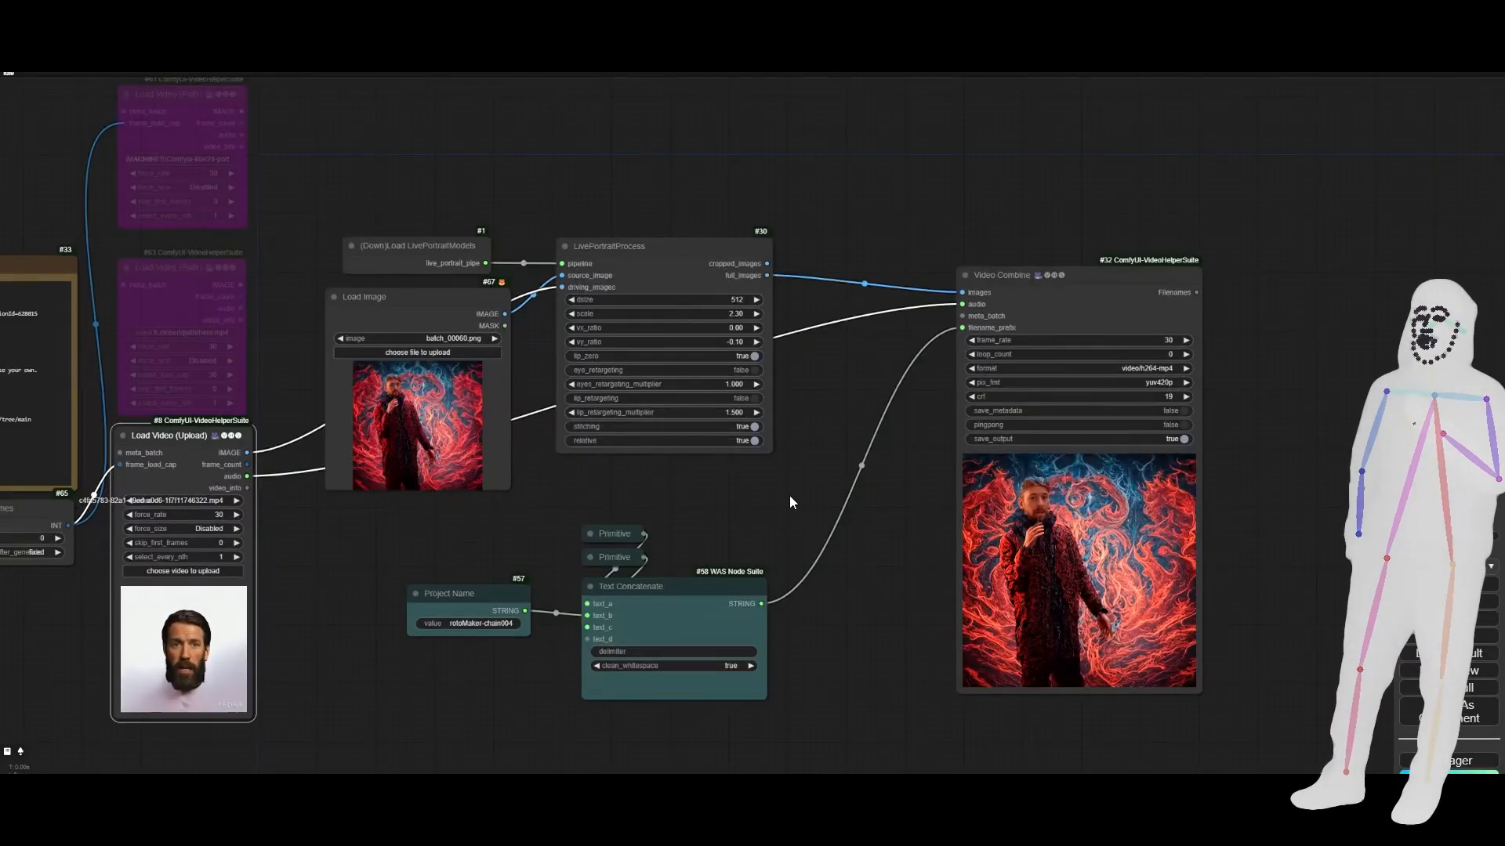
scroll(788, 502, down, 2)
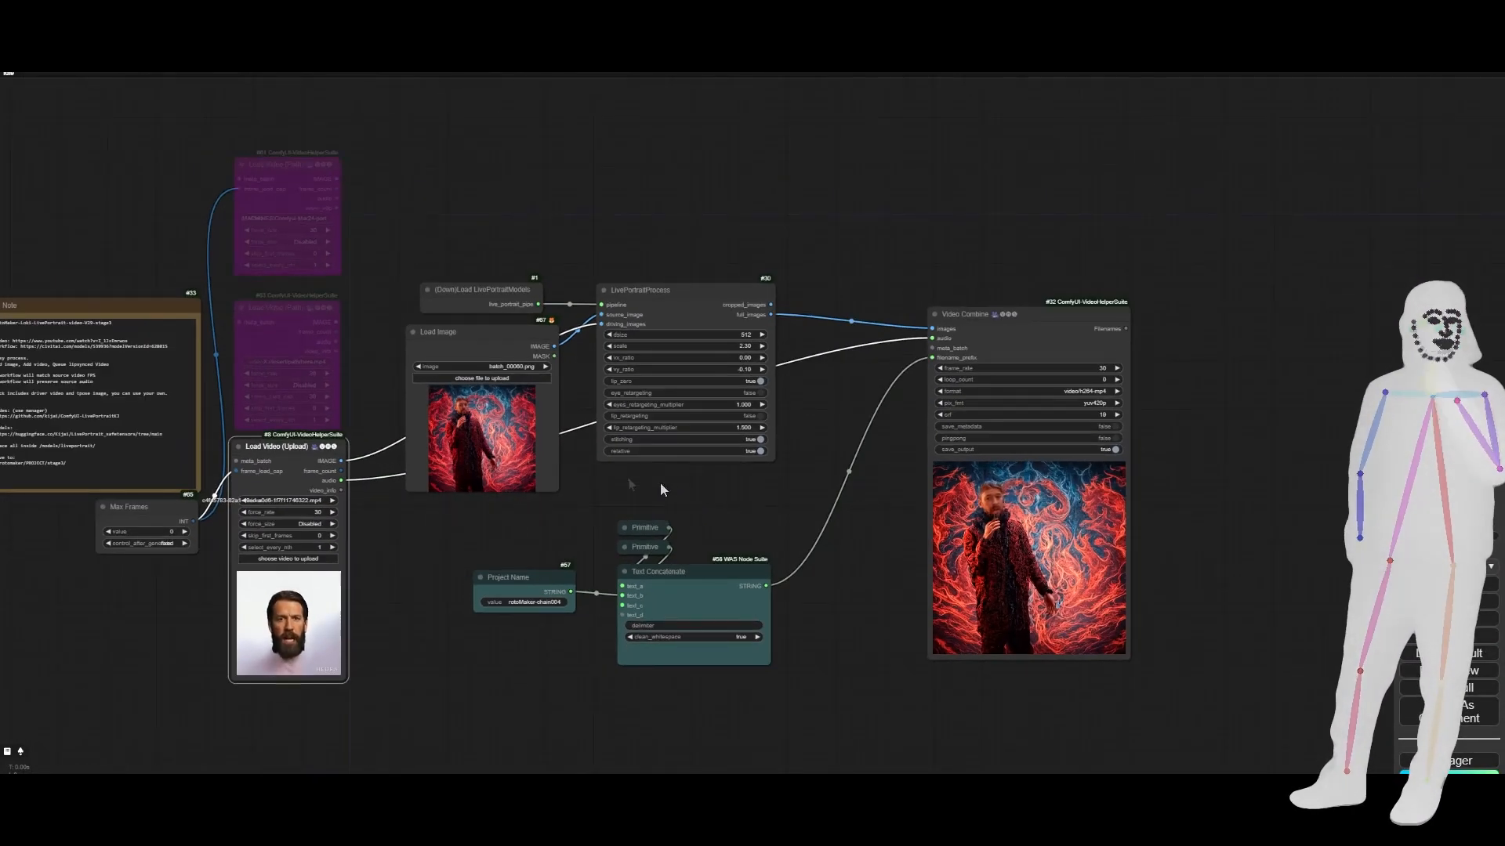
drag(403, 530, 425, 534)
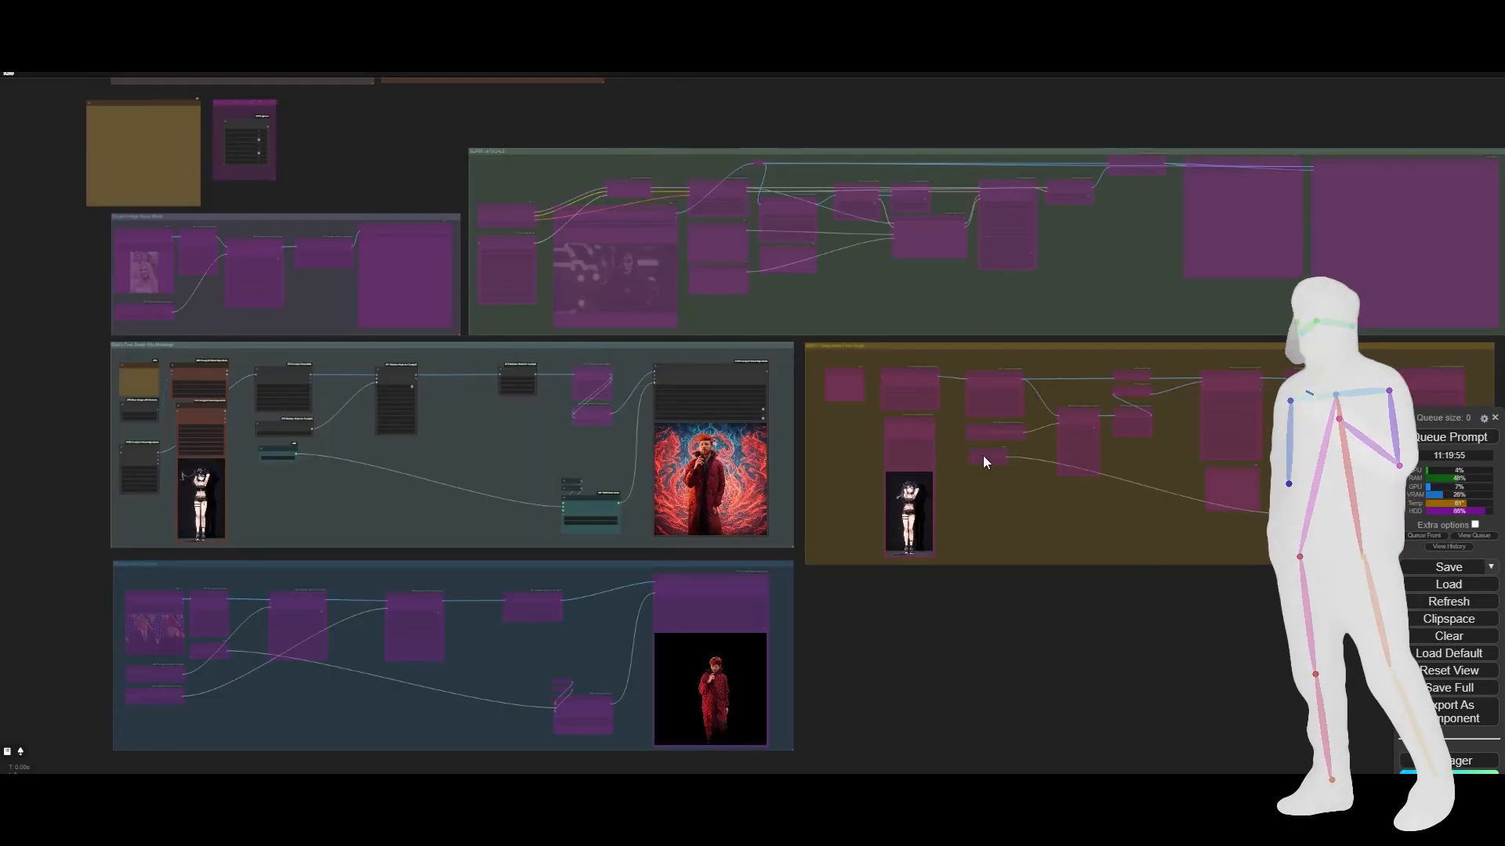
Review the overall layout of the face swap workflow around the active batch swap group
scroll(464, 402, up, 5)
scroll(465, 452, down, 3)
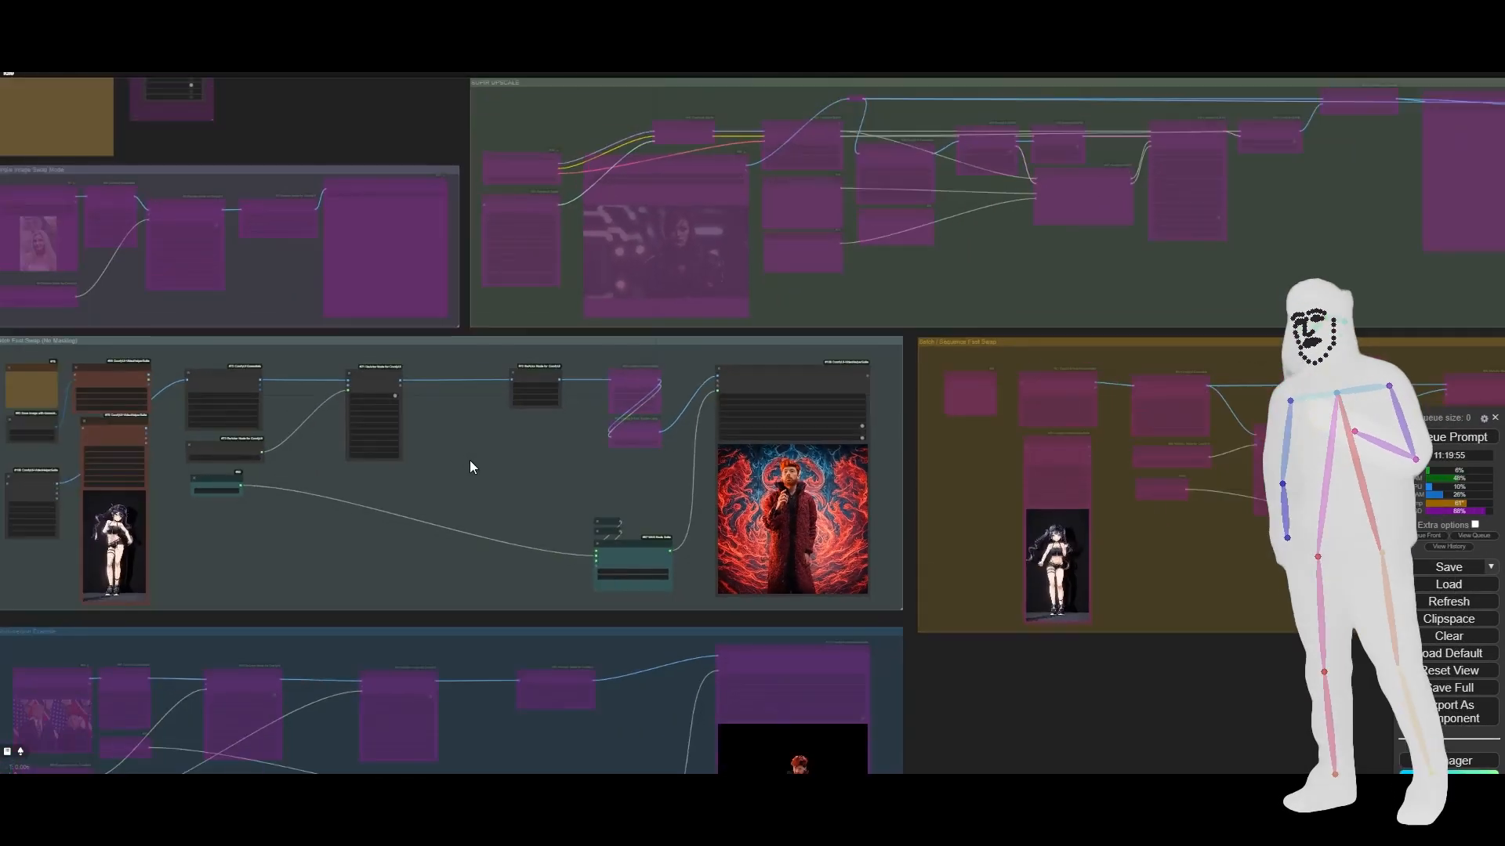
drag(385, 496, 486, 508)
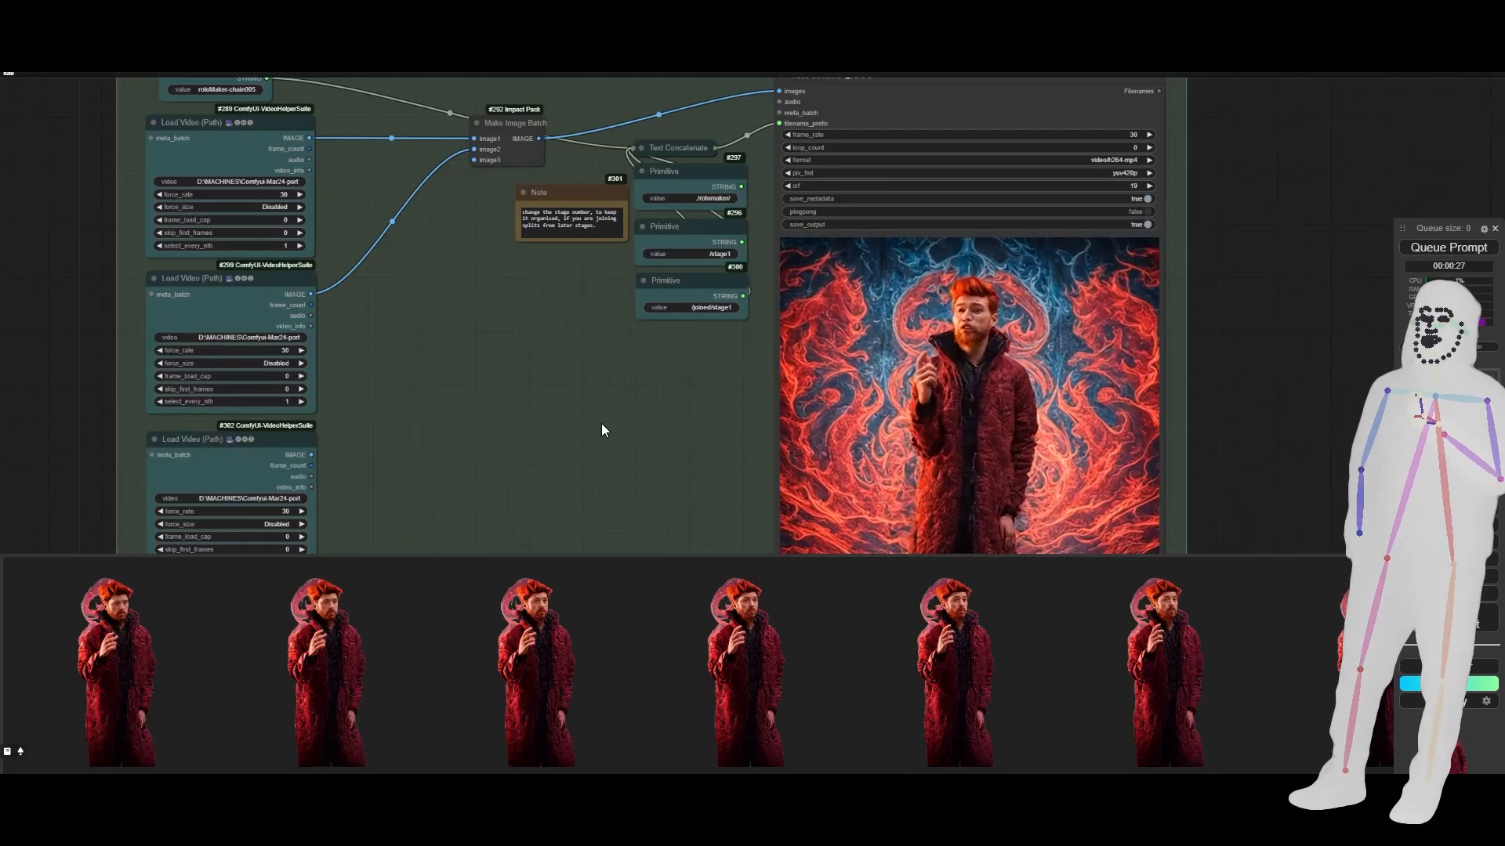
Examine the Video Joining group, including its three Load Video (Path) nodes, Make Image Batch and Video Combine
scroll(601, 429, down, 5)
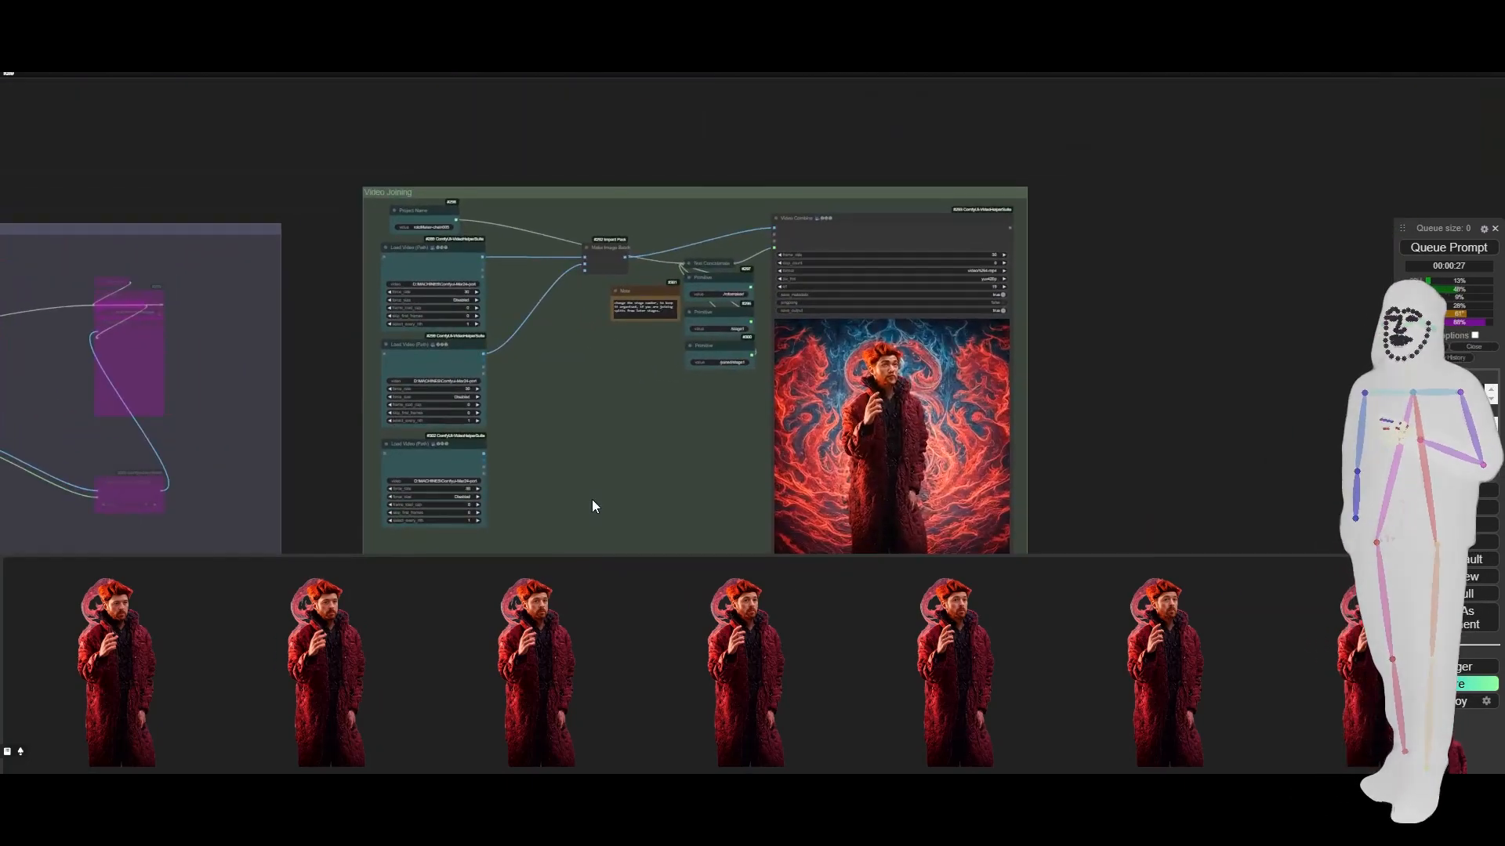
drag(603, 482, 605, 447)
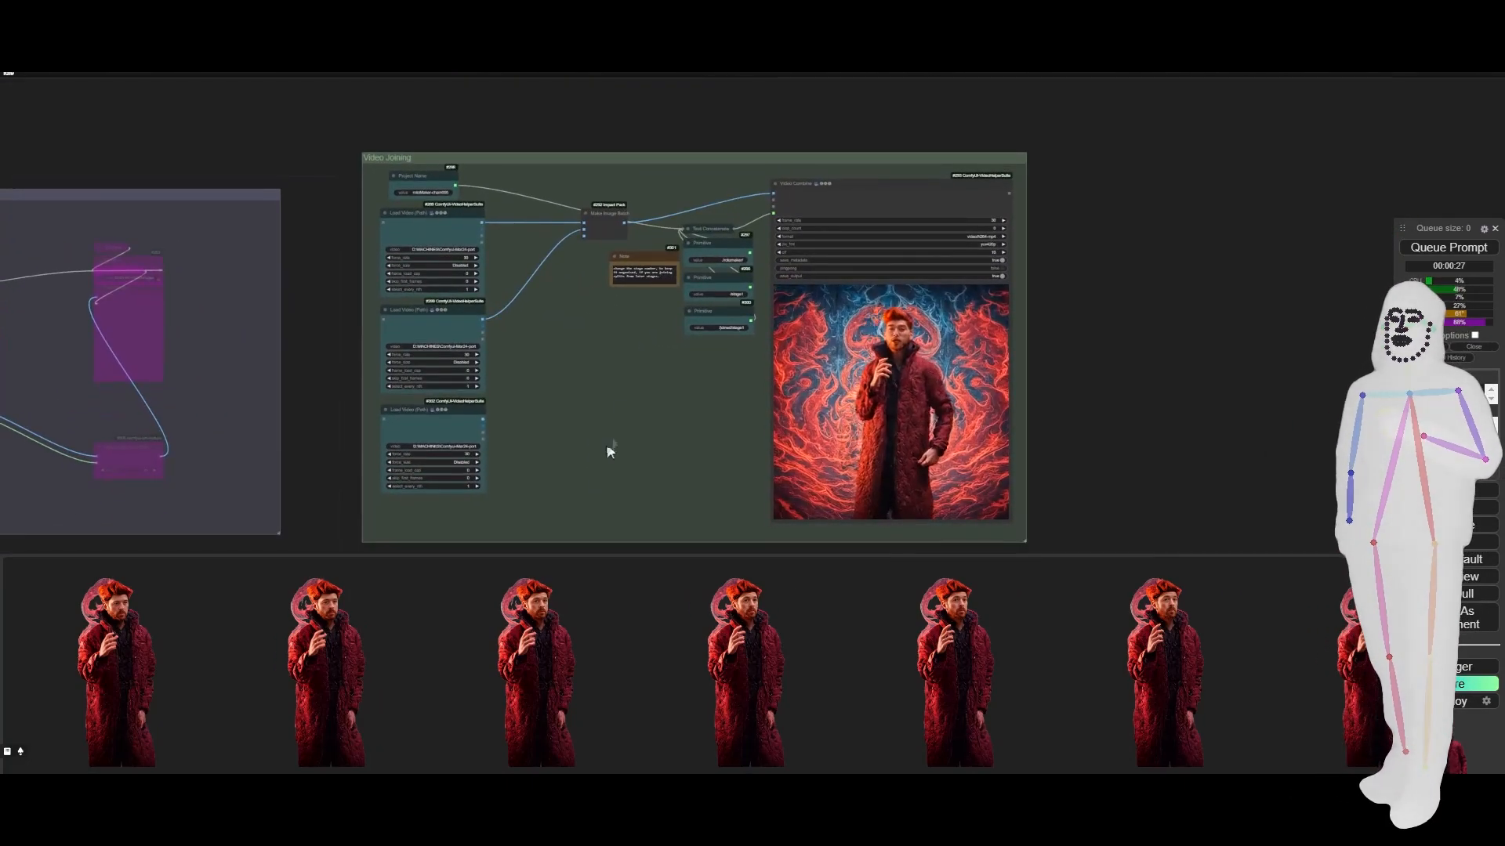
scroll(634, 406, up, 4)
scroll(660, 429, down, 6)
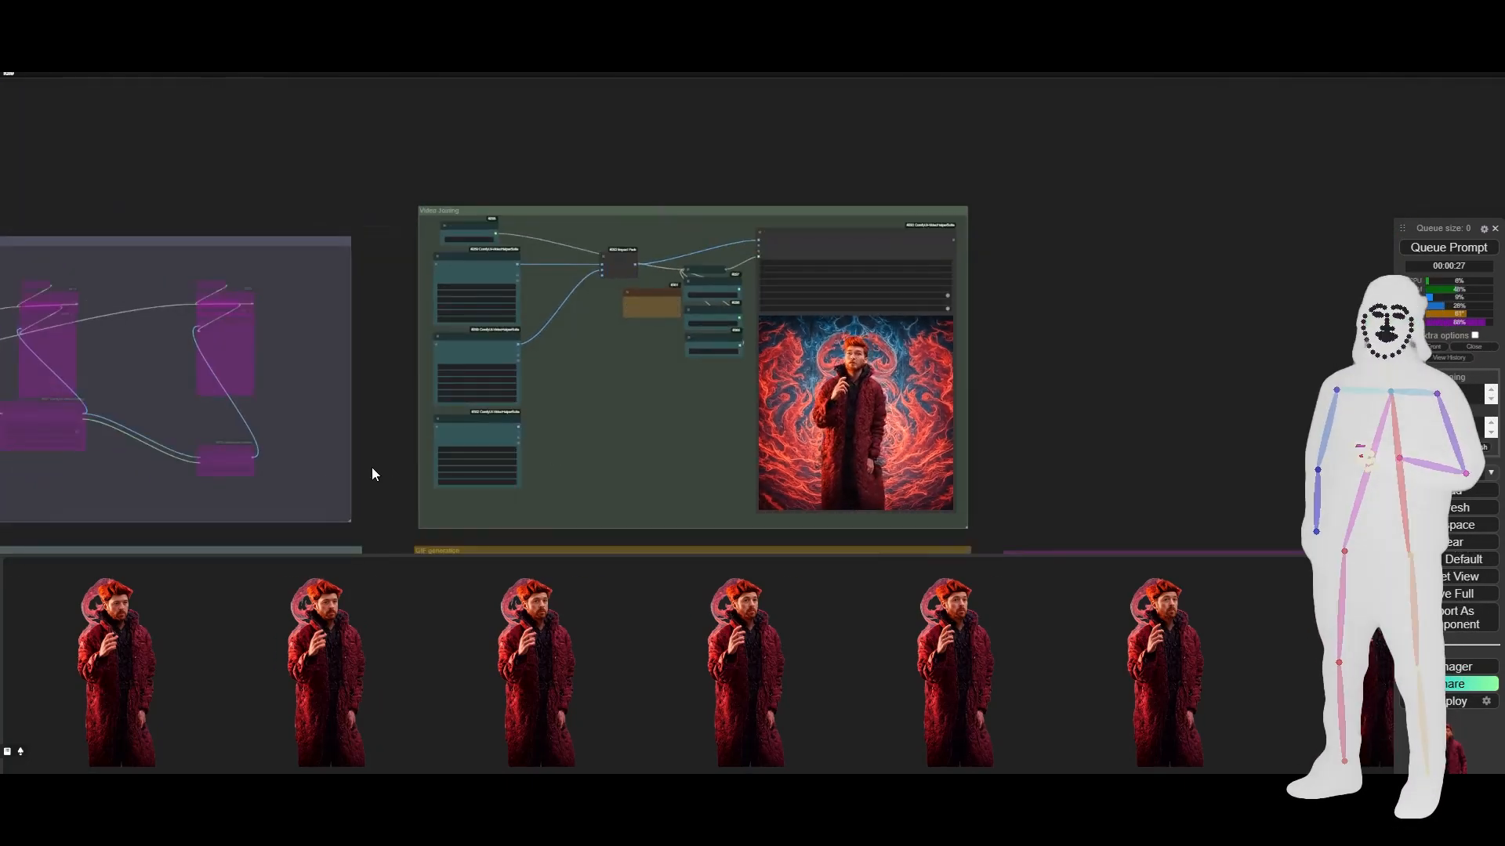
scroll(557, 457, up, 5)
scroll(563, 468, up, 2)
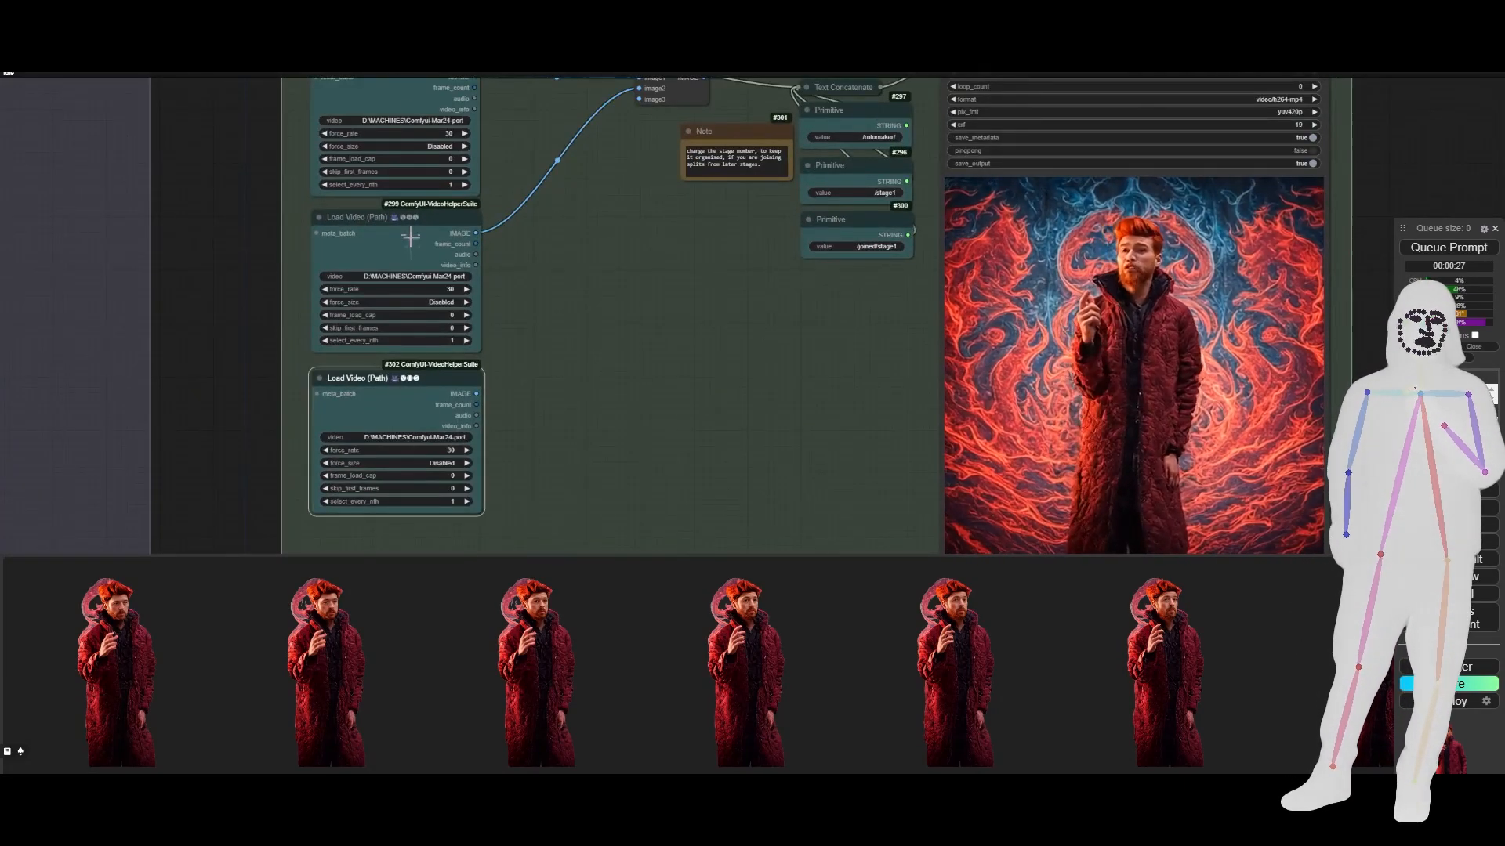
scroll(548, 265, down, 3)
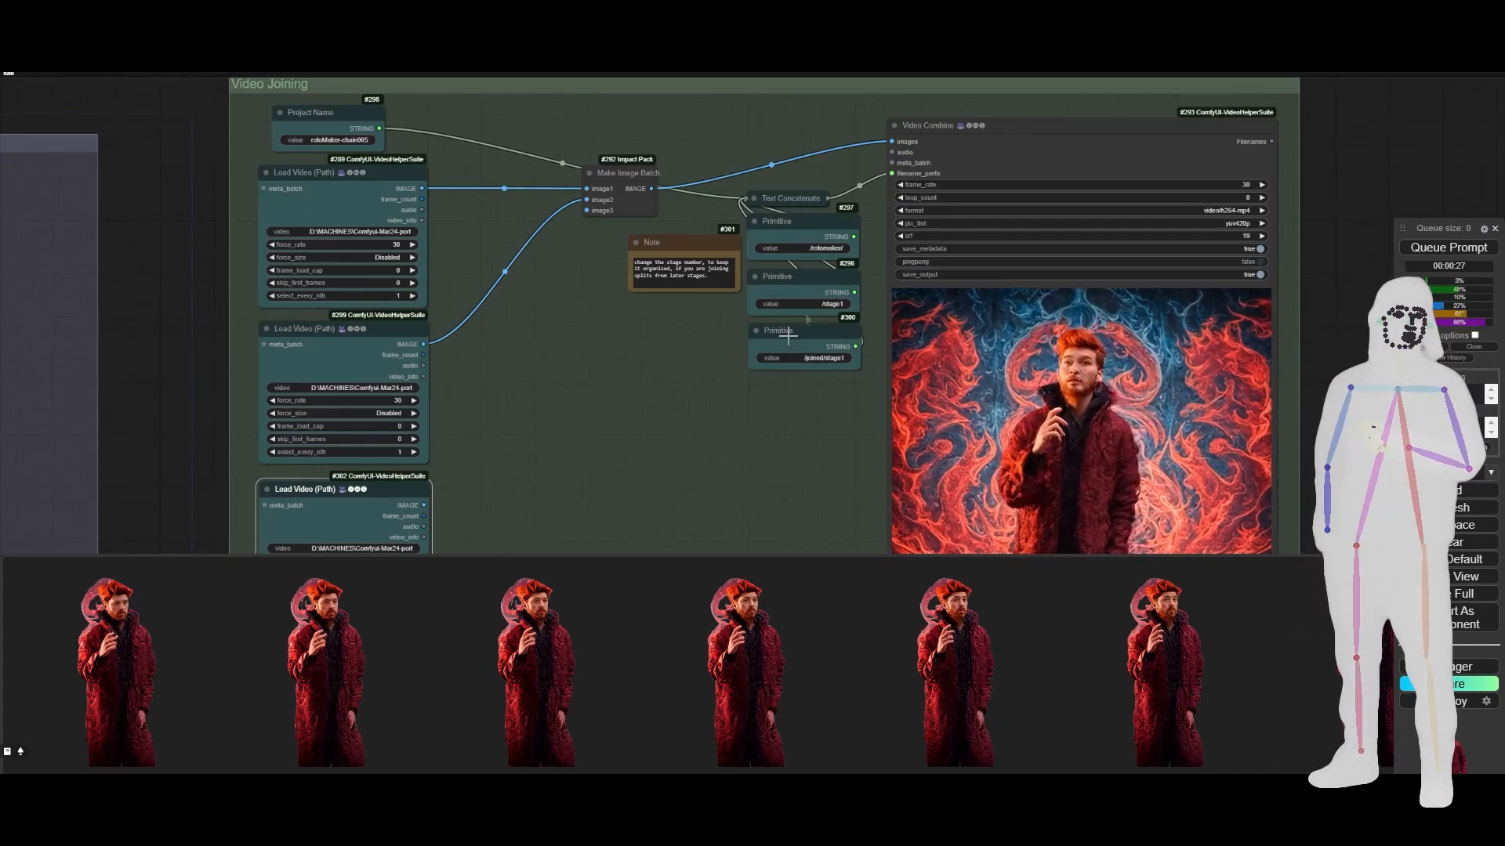
Select the Project Name node in the Video Joining group and inspect its value and connection
click(314, 114)
scroll(315, 116, up, 4)
scroll(315, 117, up, 5)
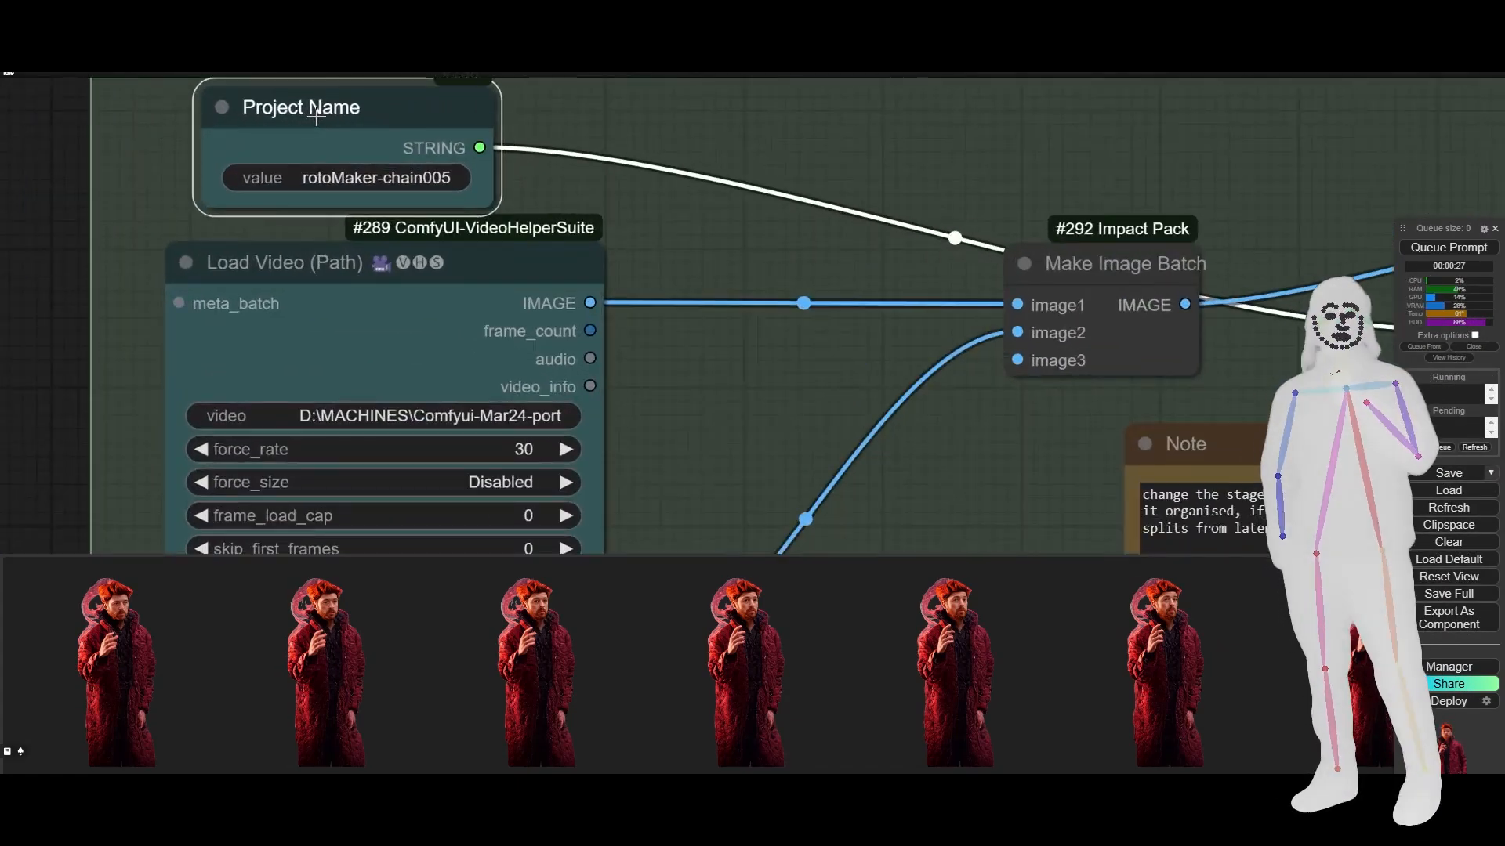
Enable the Rotoscope Video group in the main Fast Groups Bypasser, with Video Joining and Slow Mode disabled
scroll(613, 206, down, 15)
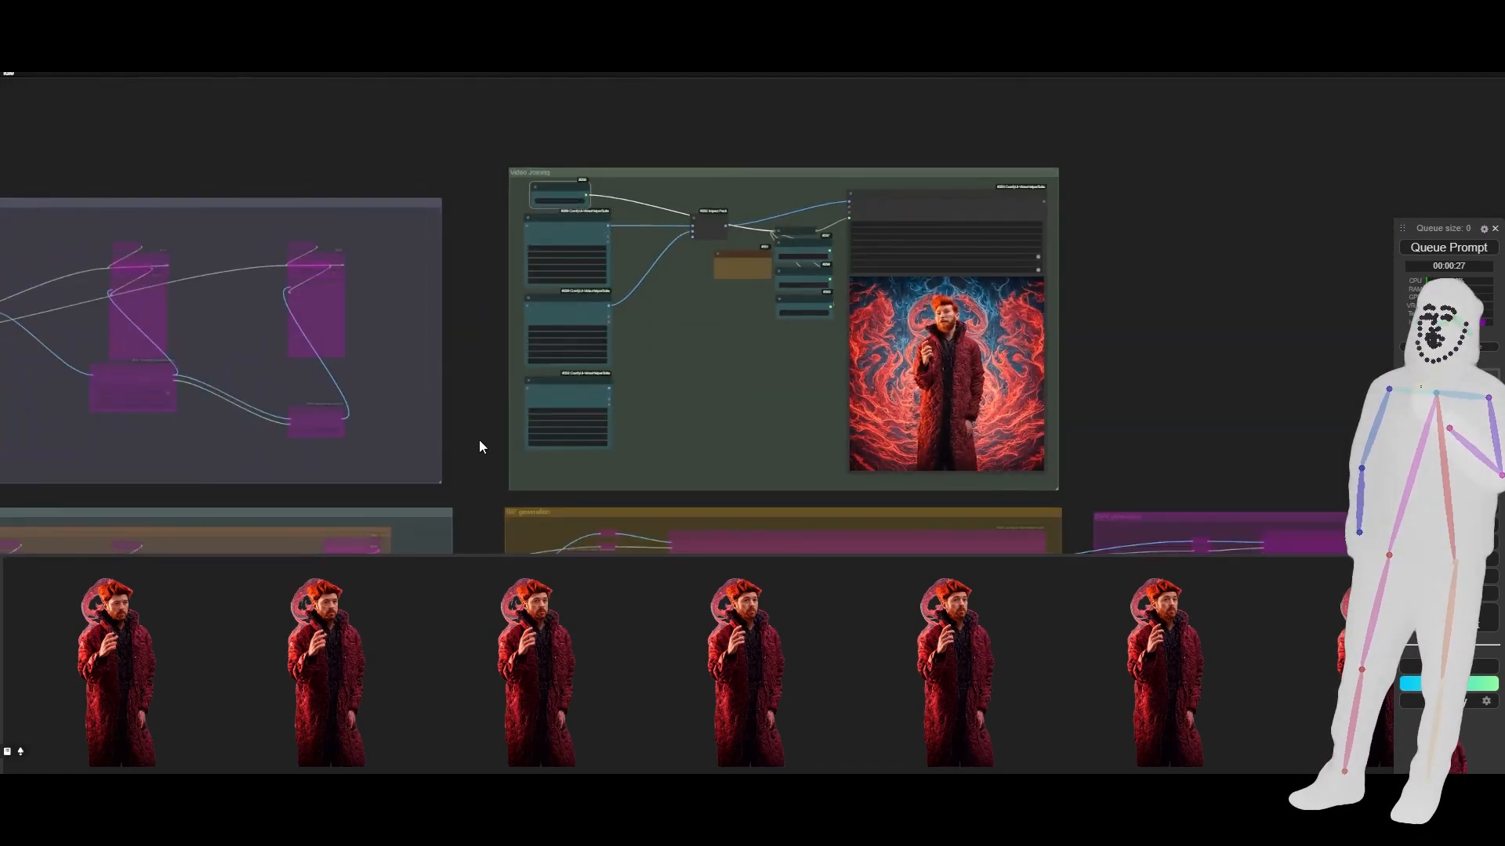
drag(478, 440, 1196, 380)
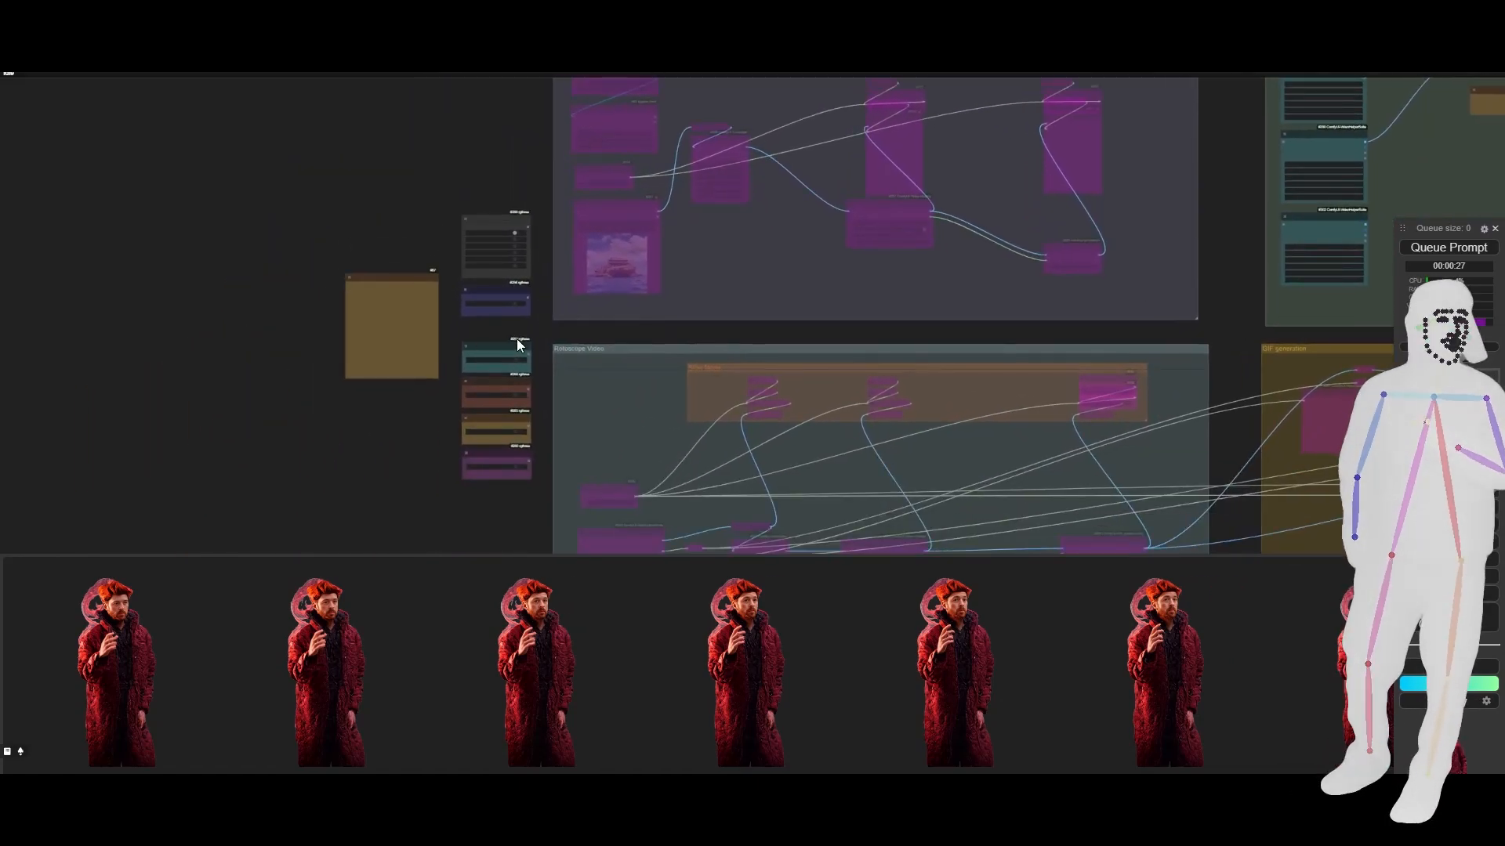
scroll(517, 342, up, 8)
click(516, 116)
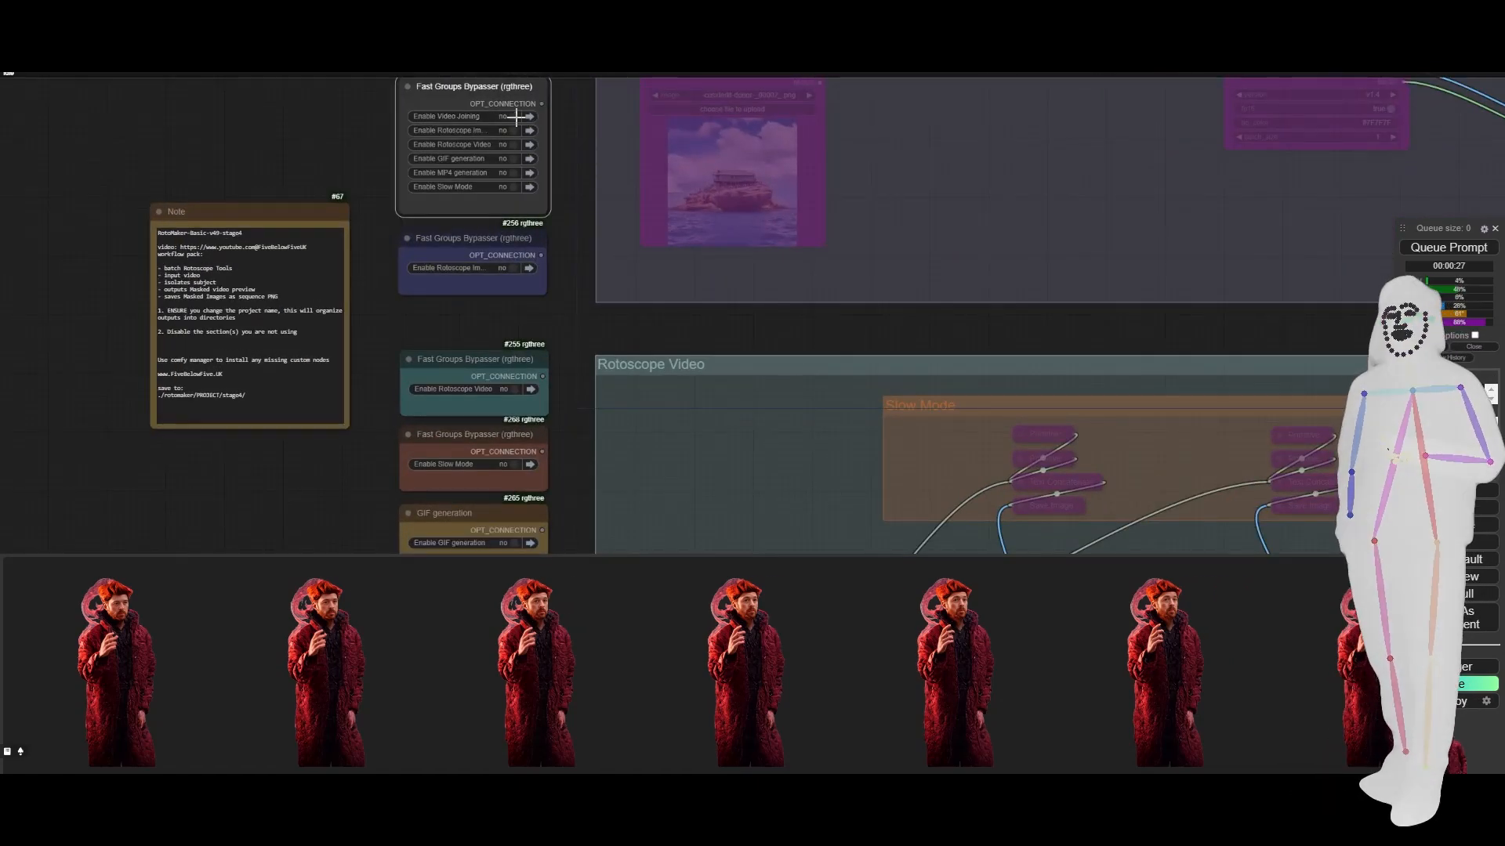
click(512, 144)
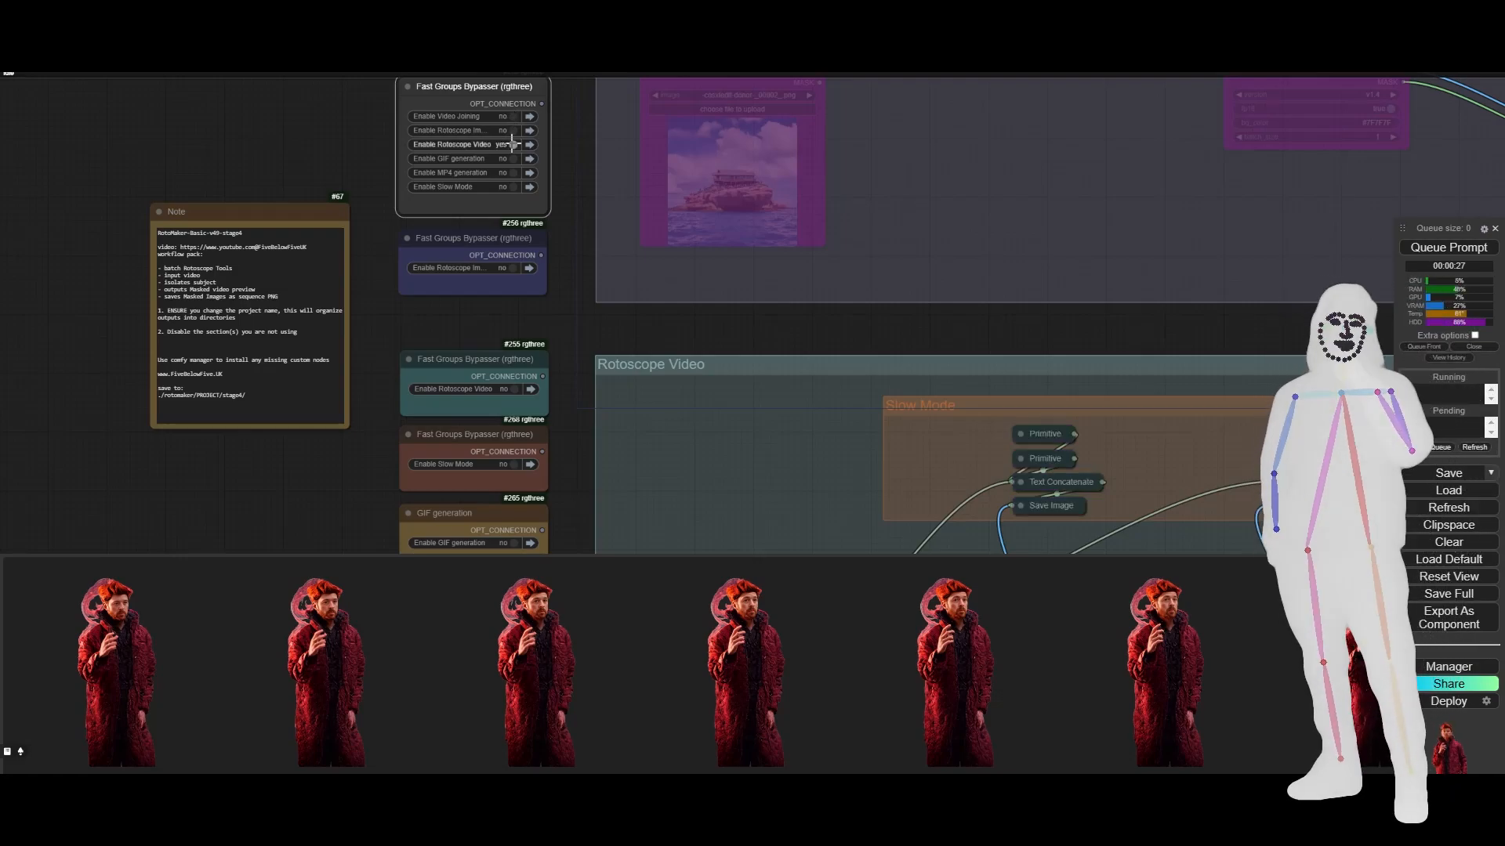
click(513, 186)
Shrink the Slow Mode group's width so it covers only the first two save-image clusters and excludes the third
scroll(294, 149, down, 5)
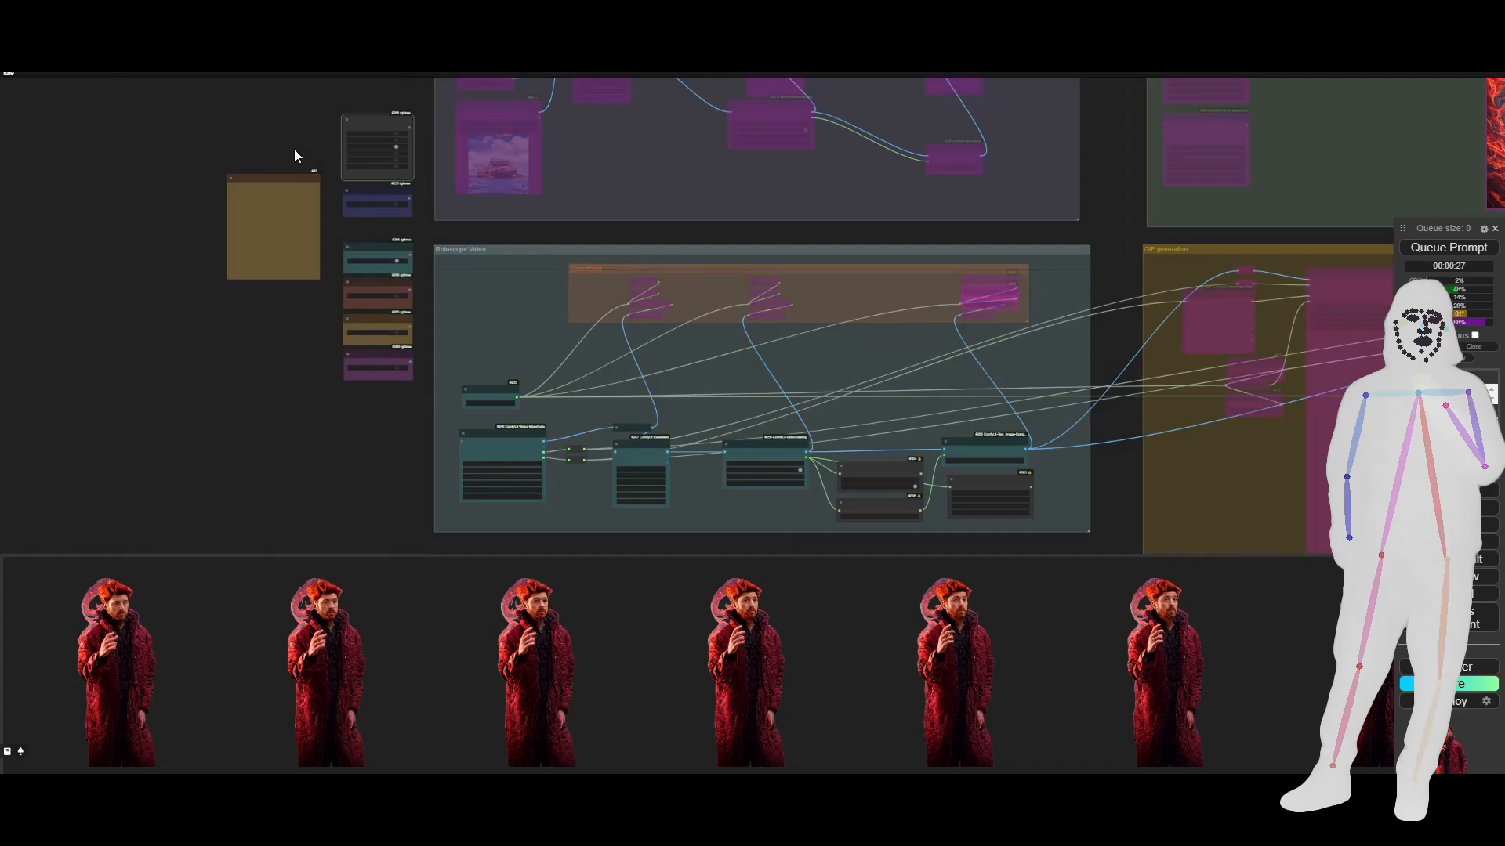
drag(1121, 459, 1089, 417)
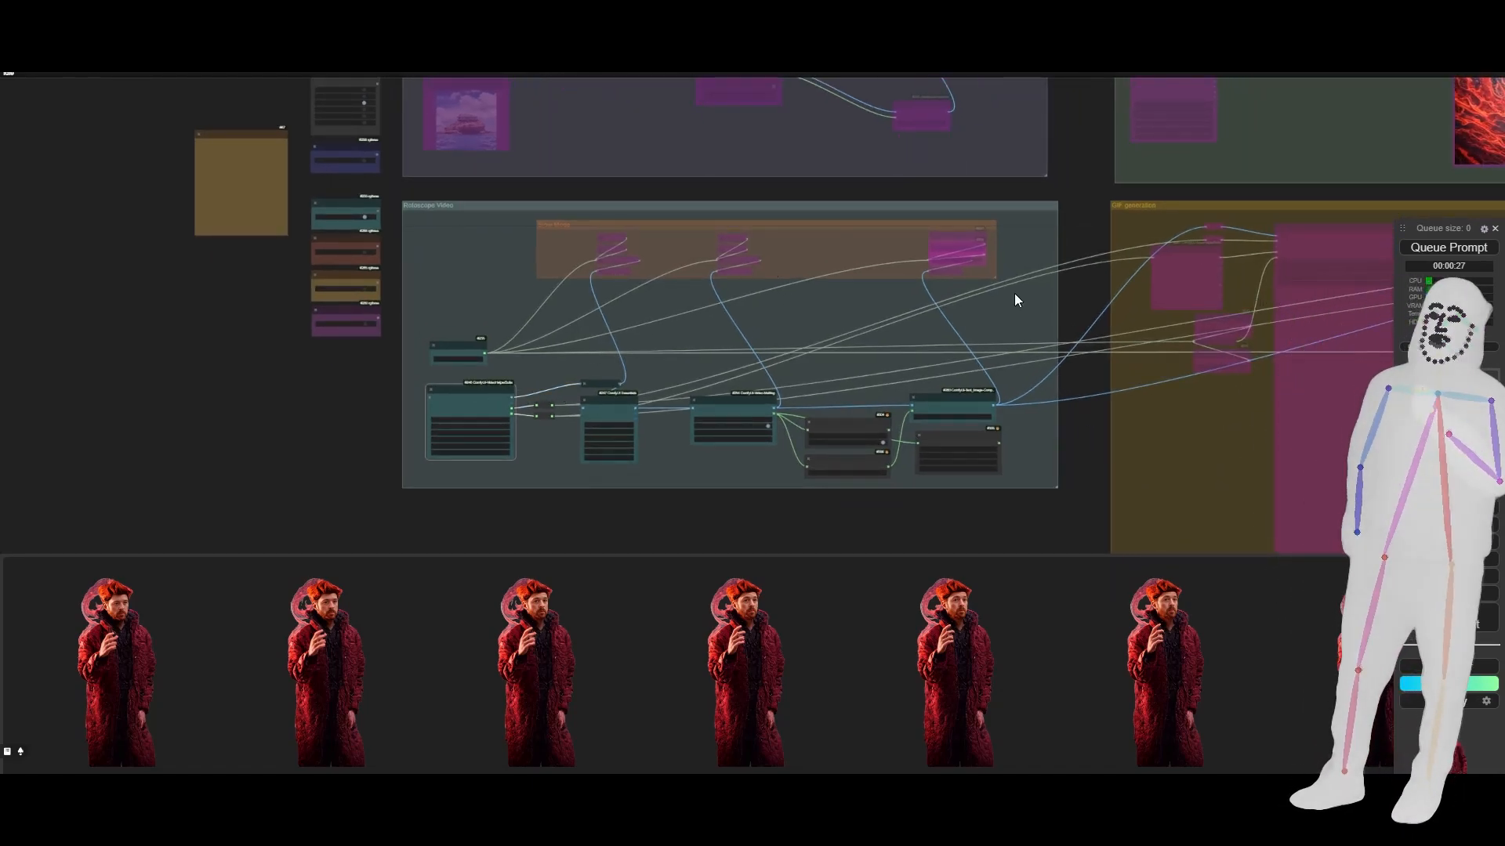
scroll(1002, 253, up, 6)
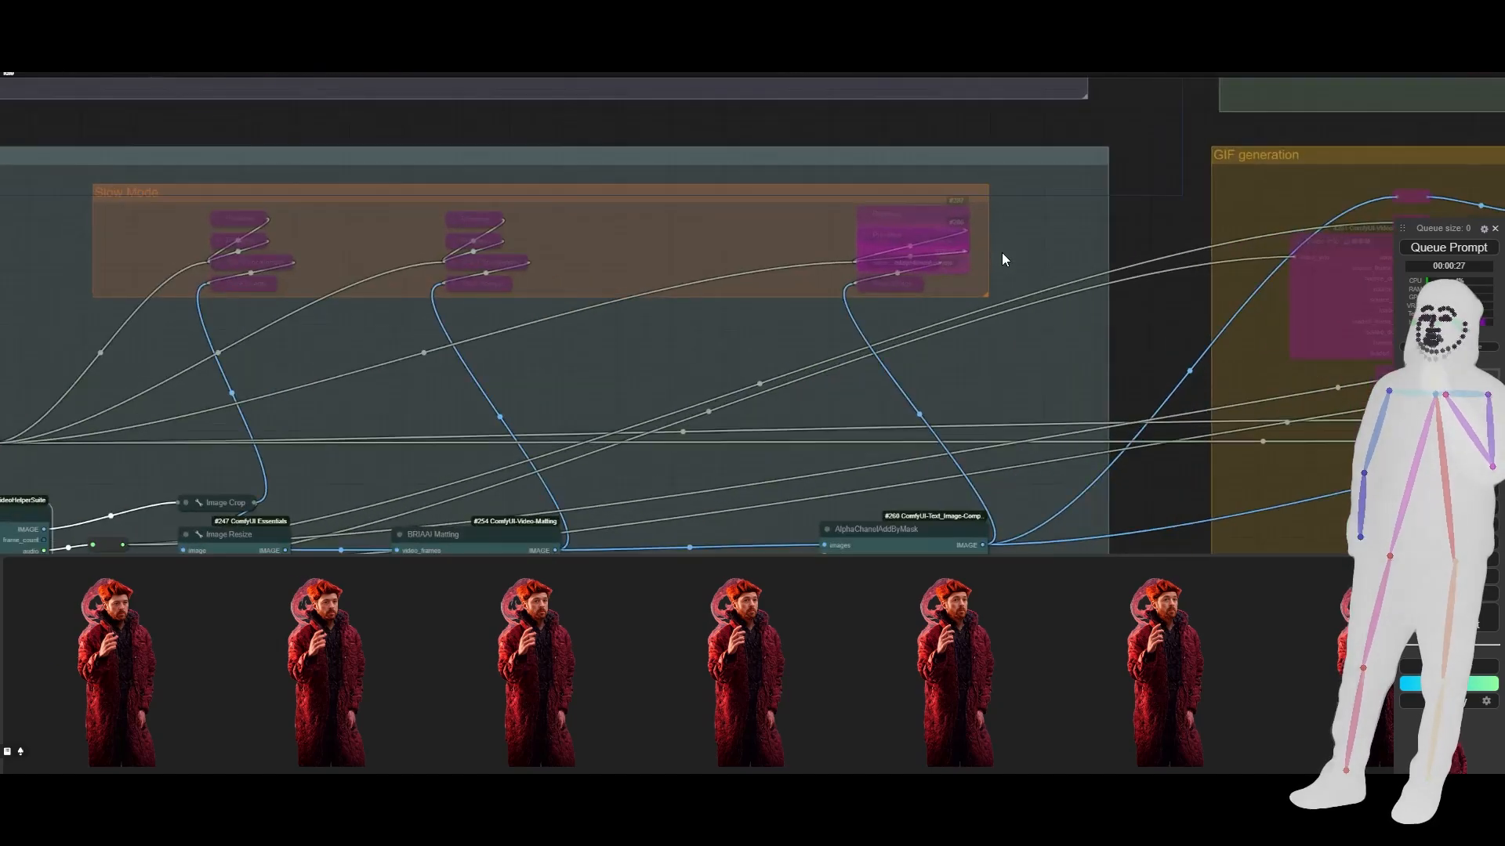
drag(984, 293, 630, 316)
scroll(1102, 350, down, 6)
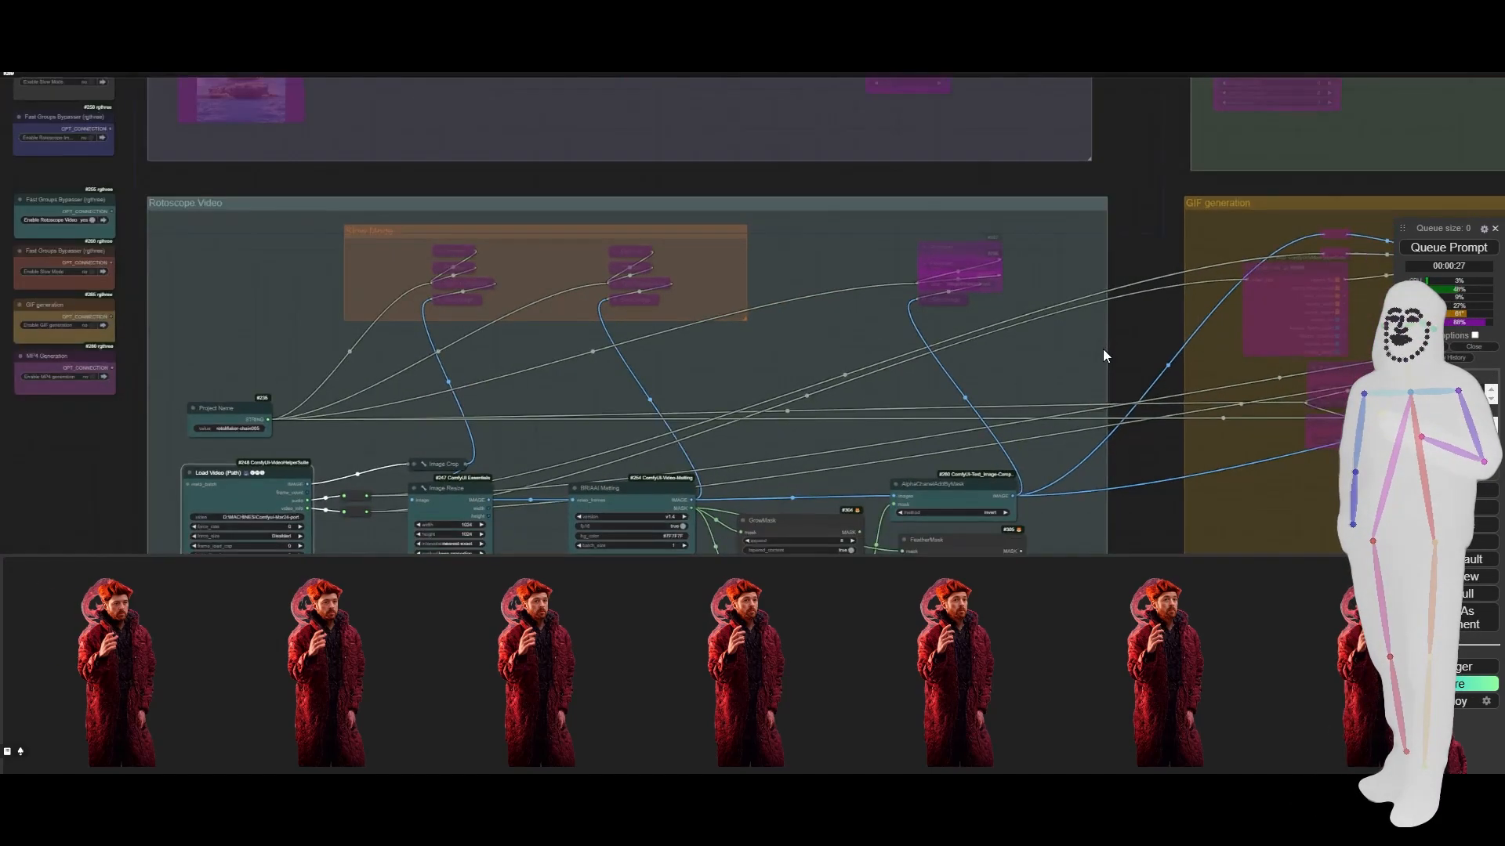
Enable the MP4 generation and GIF generation groups with their bypasser nodes, keeping Rotoscope Video enabled and Slow Mode disabled
scroll(1019, 345, down, 5)
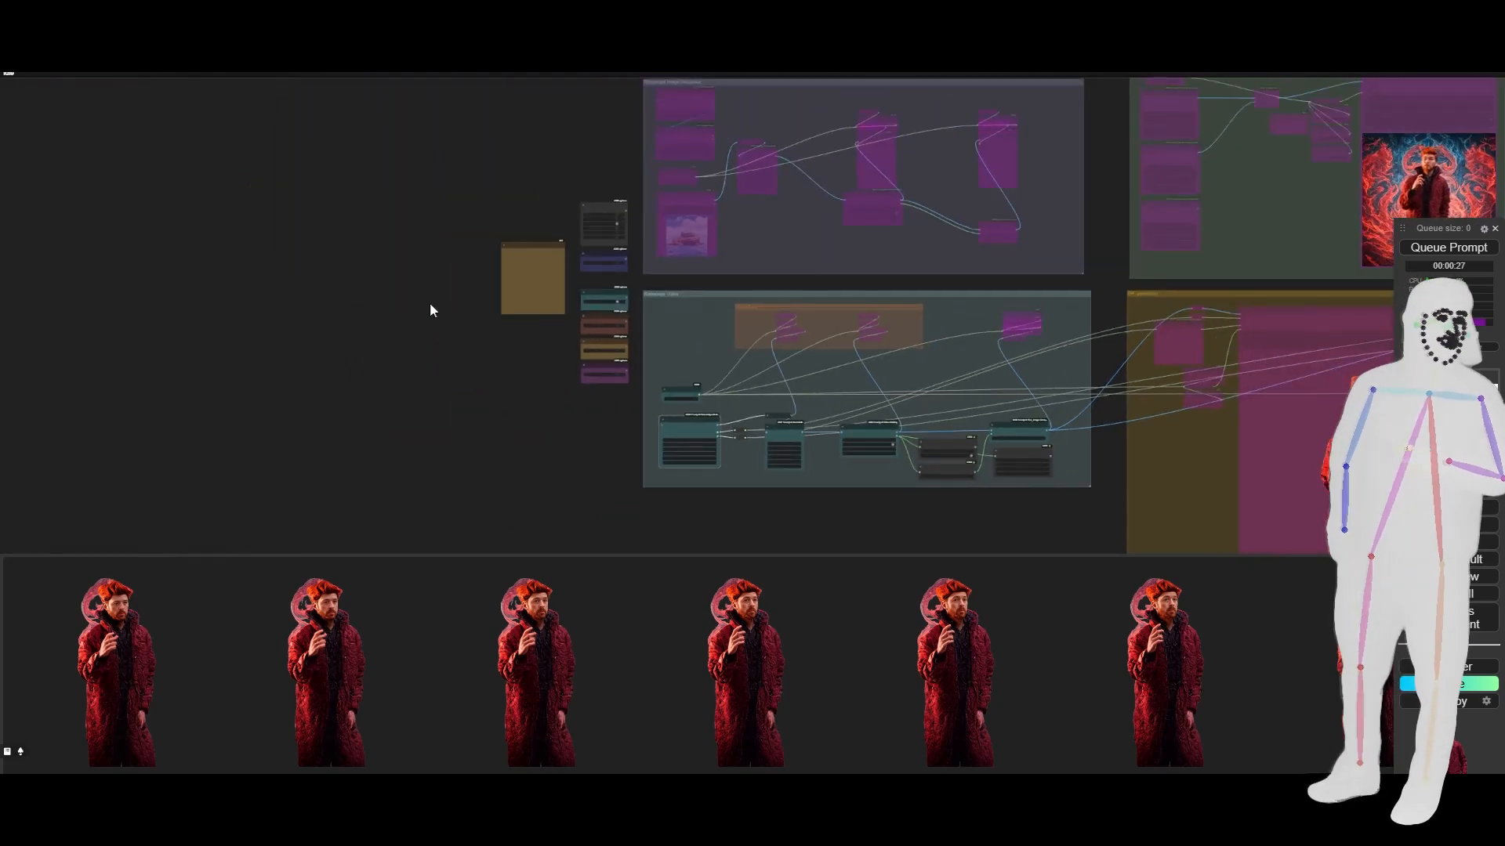
scroll(530, 329, up, 7)
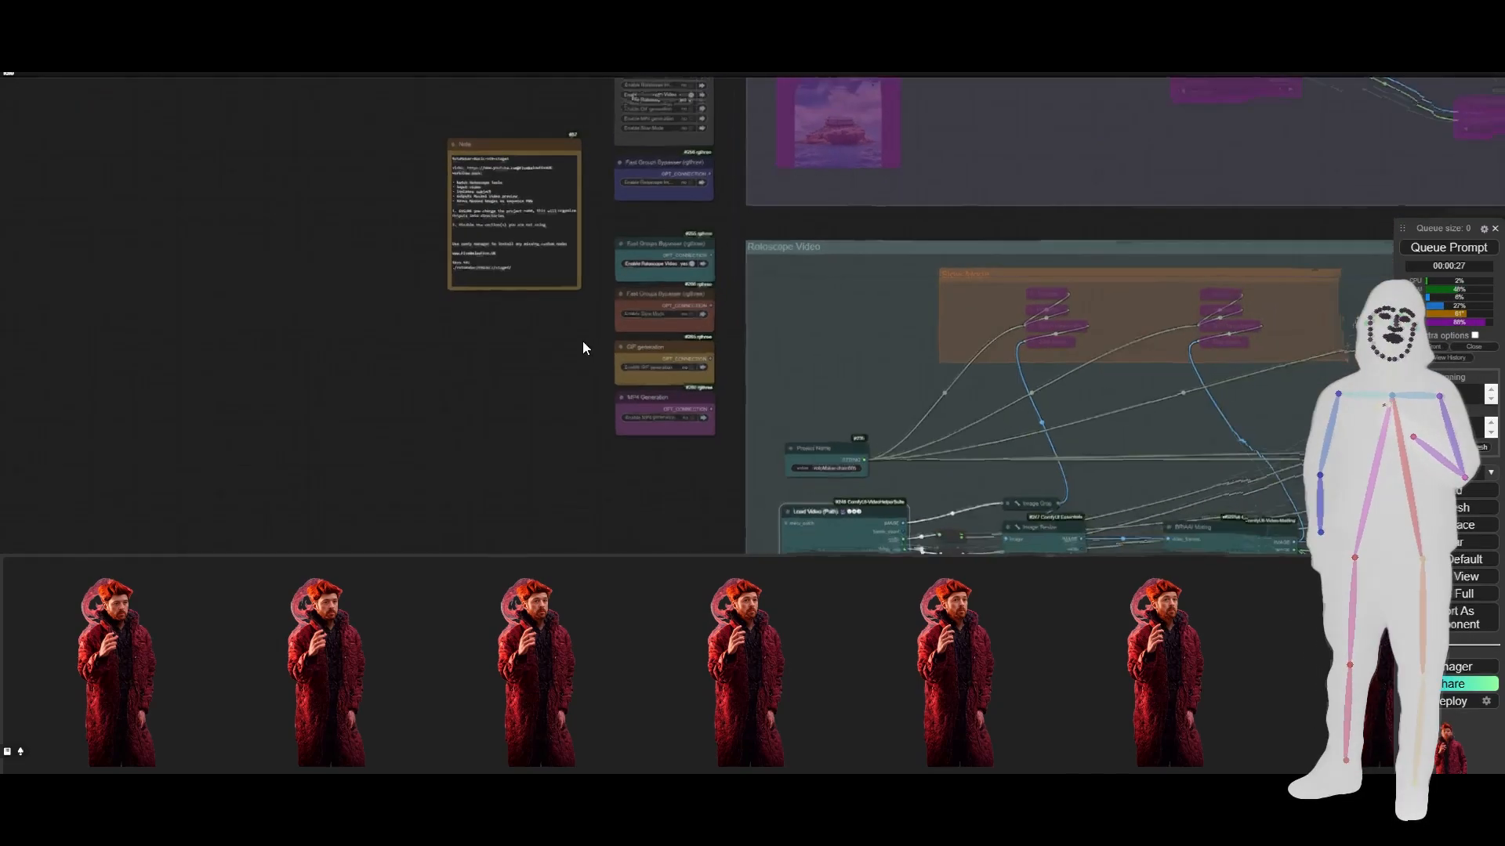
scroll(585, 345, down, 7)
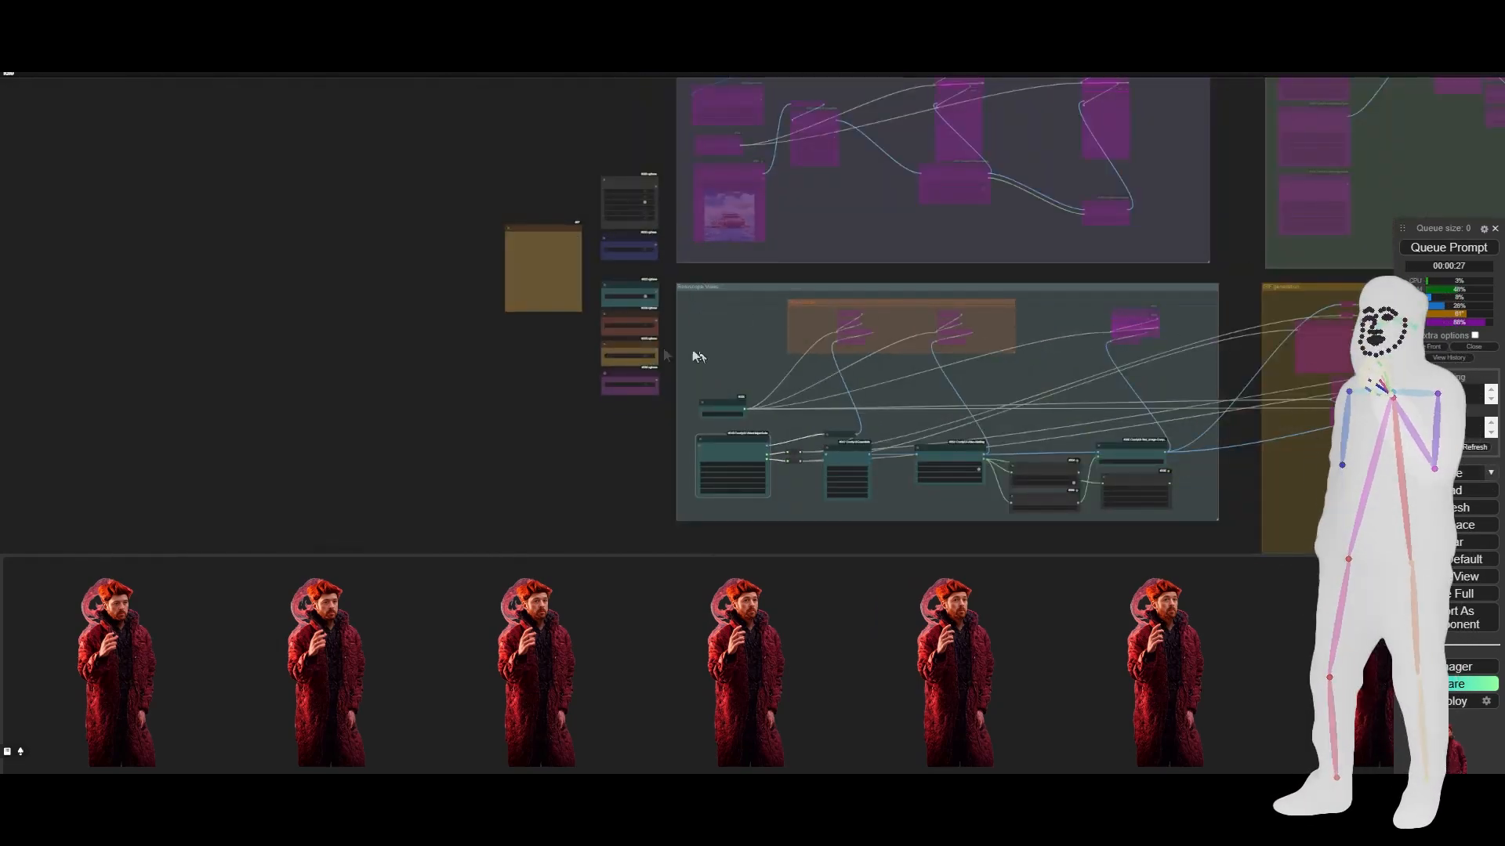
scroll(598, 370, up, 7)
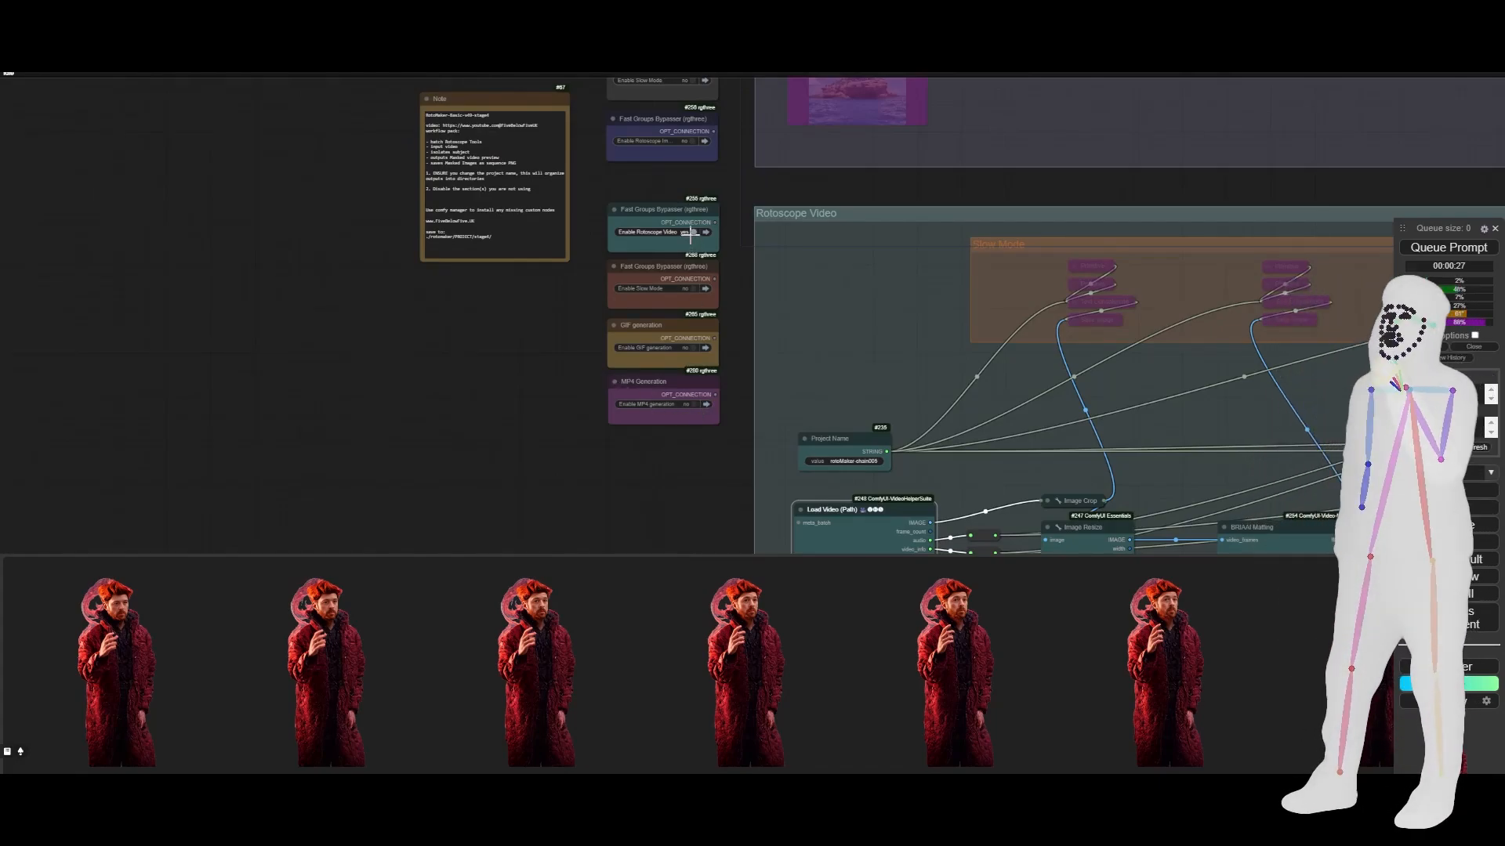
click(693, 288)
click(691, 403)
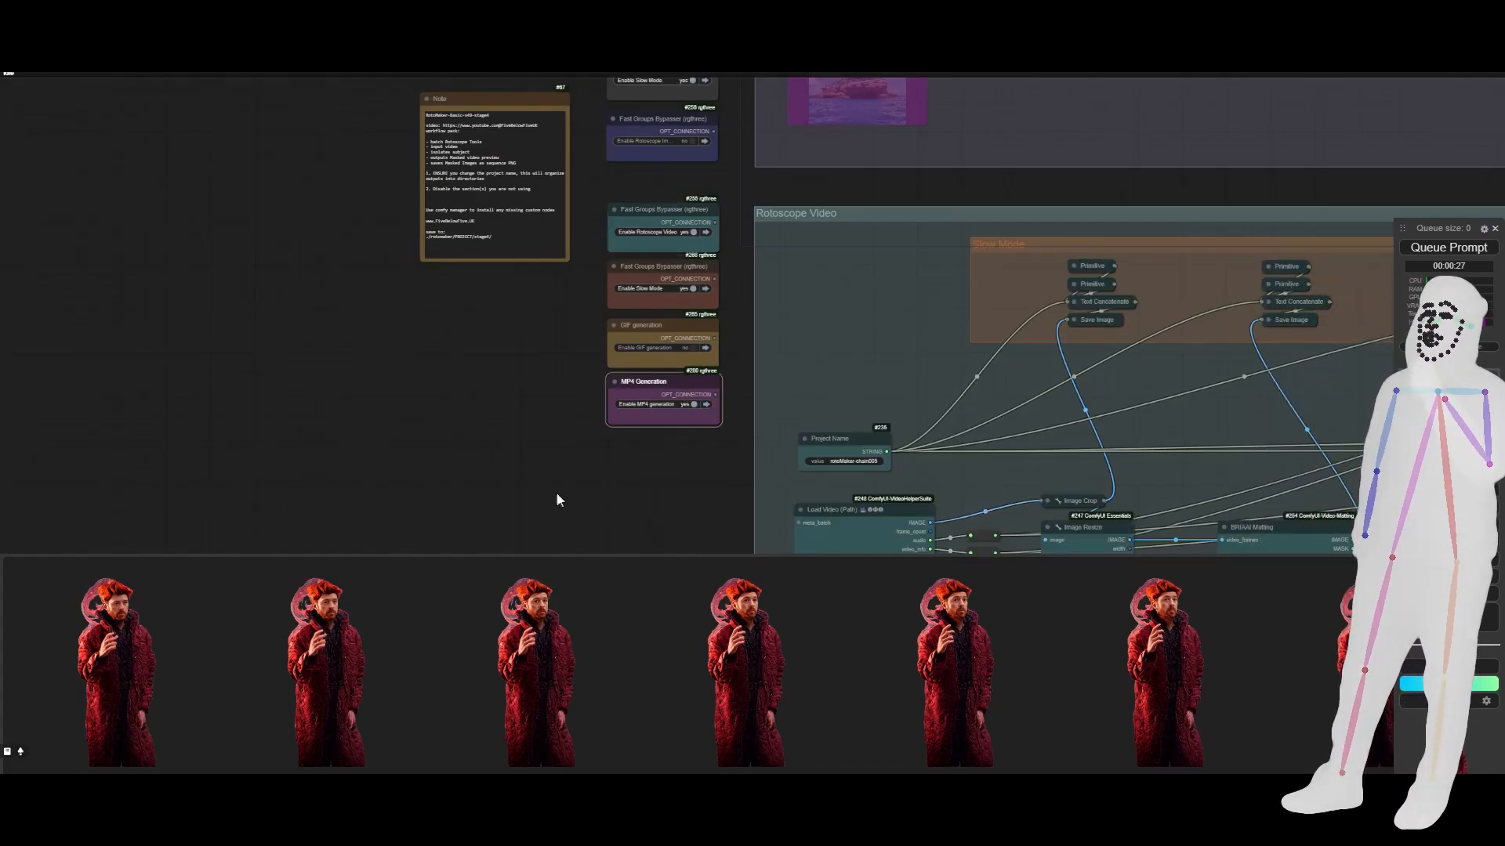
drag(694, 349, 695, 354)
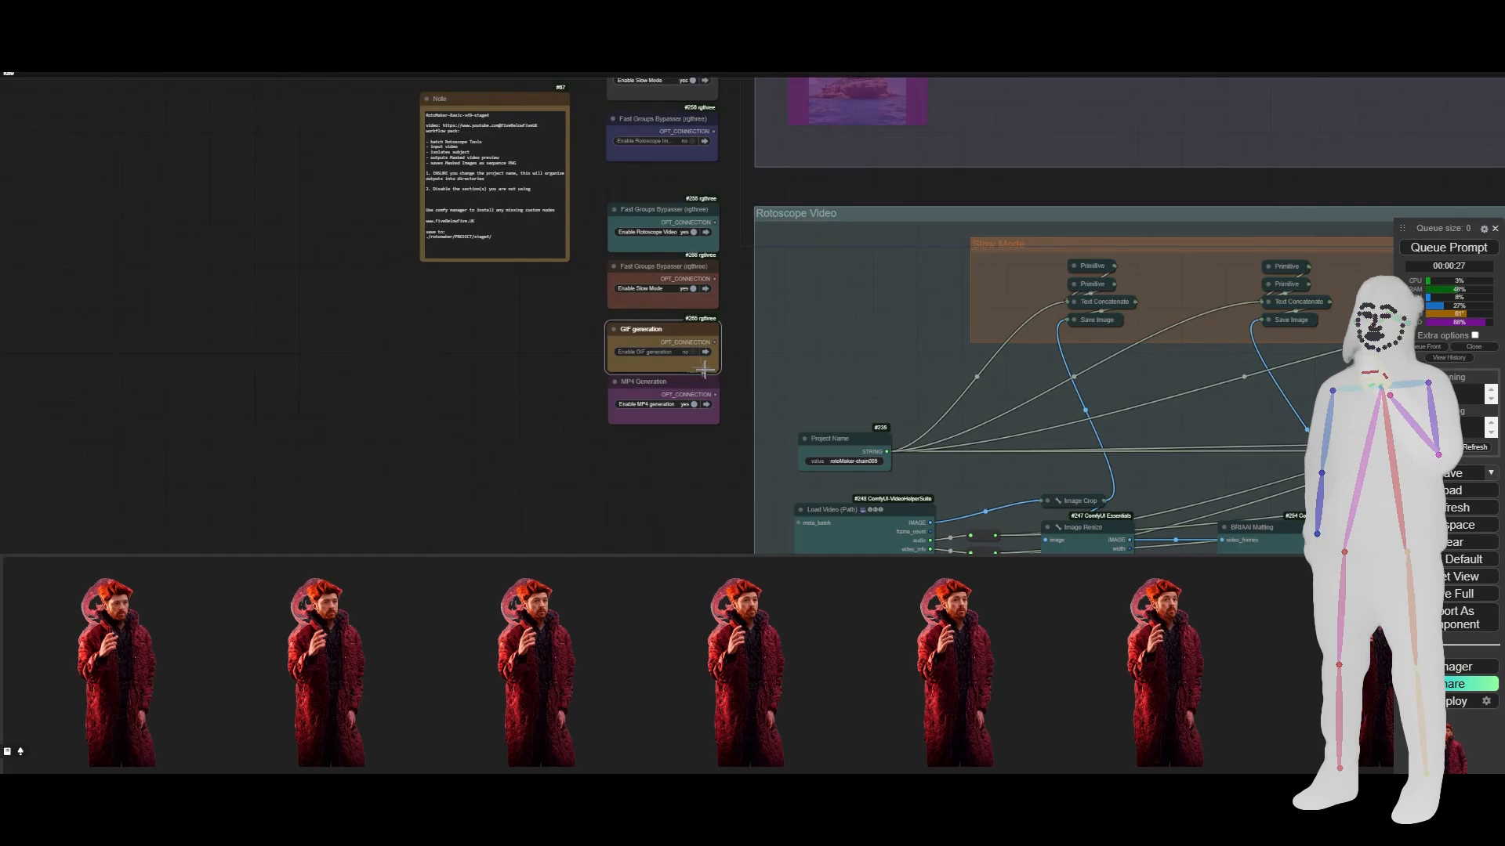
click(694, 352)
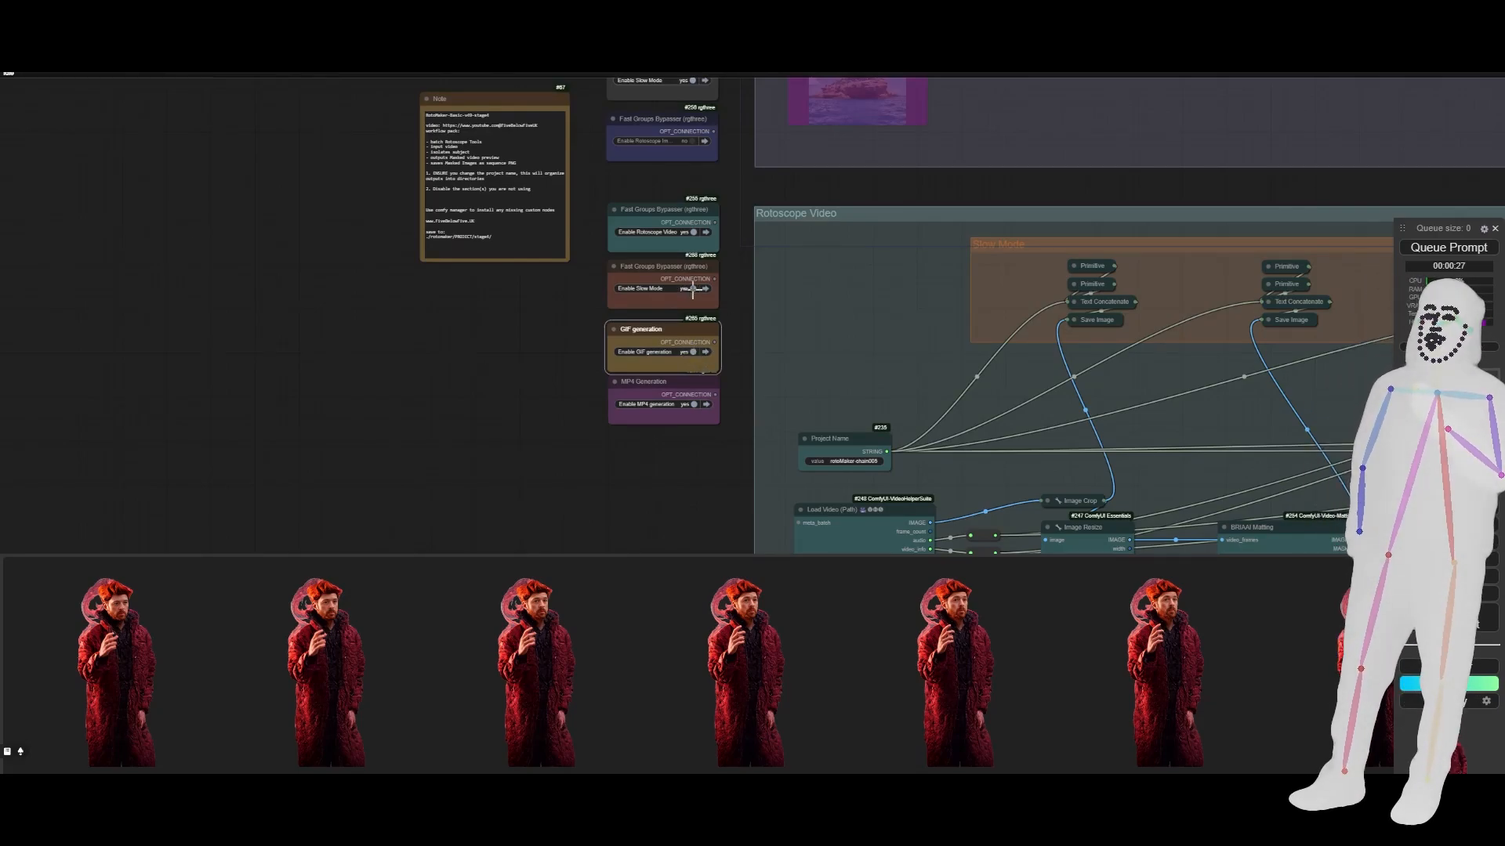
click(693, 290)
Review the group toggles in the main Fast Groups Bypasser and the layout of the Rotoscope Video and GIF generation groups
drag(741, 249, 732, 490)
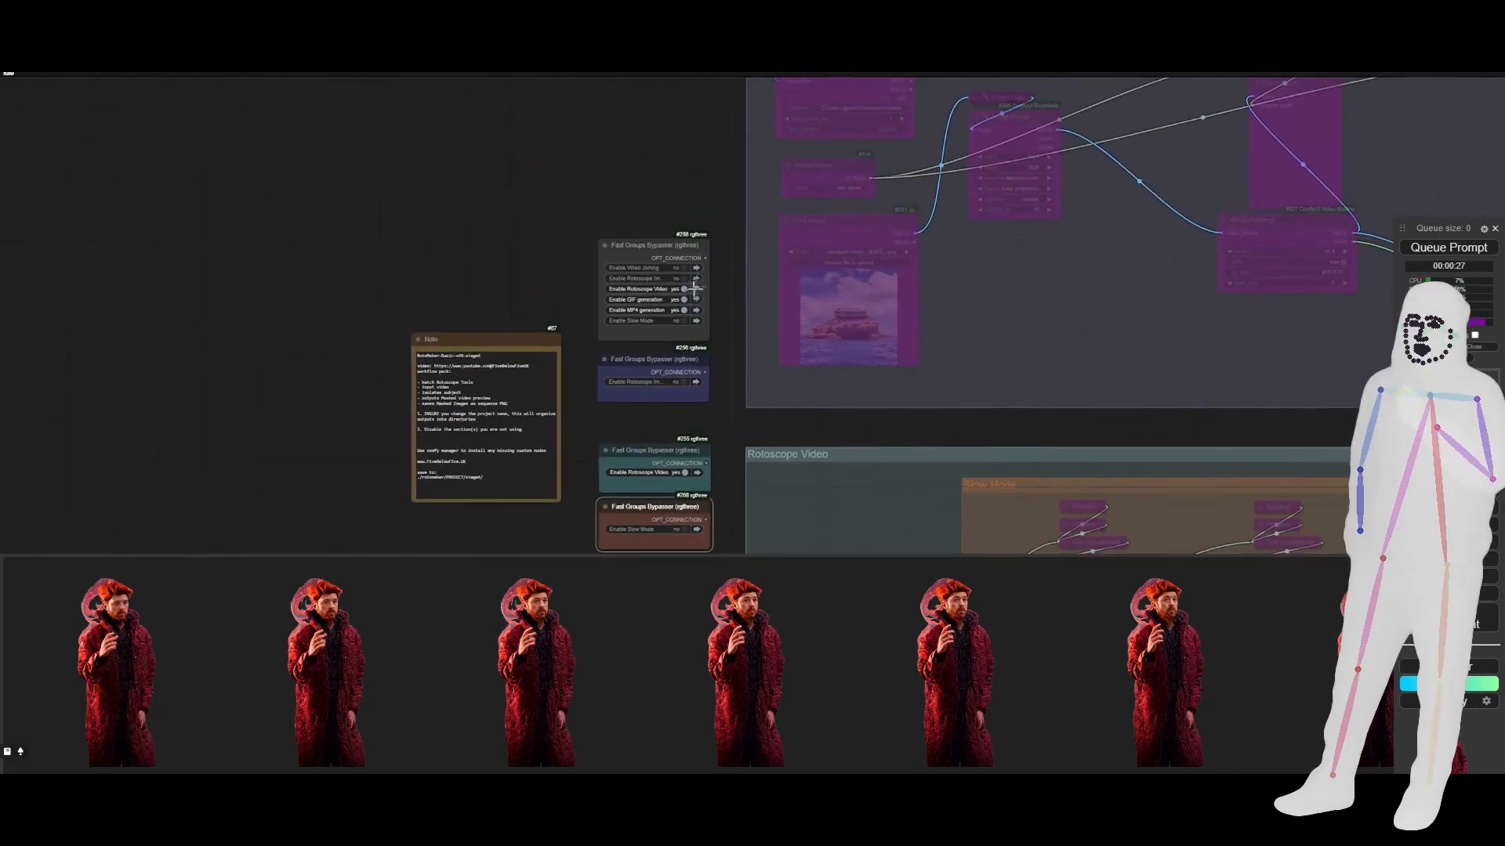
scroll(693, 288, up, 10)
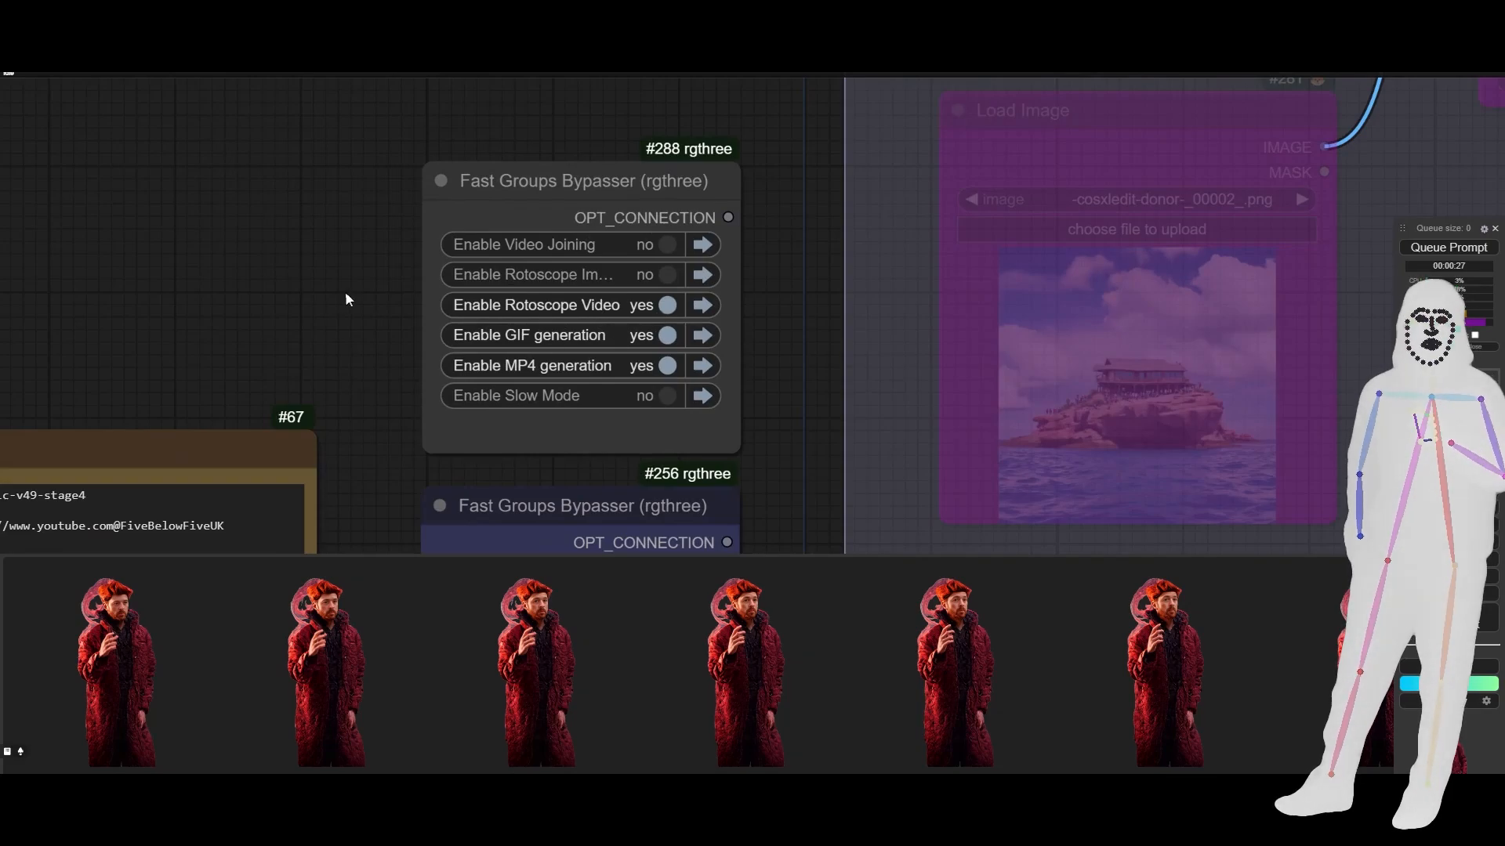
scroll(353, 306, down, 10)
drag(497, 427, 436, 342)
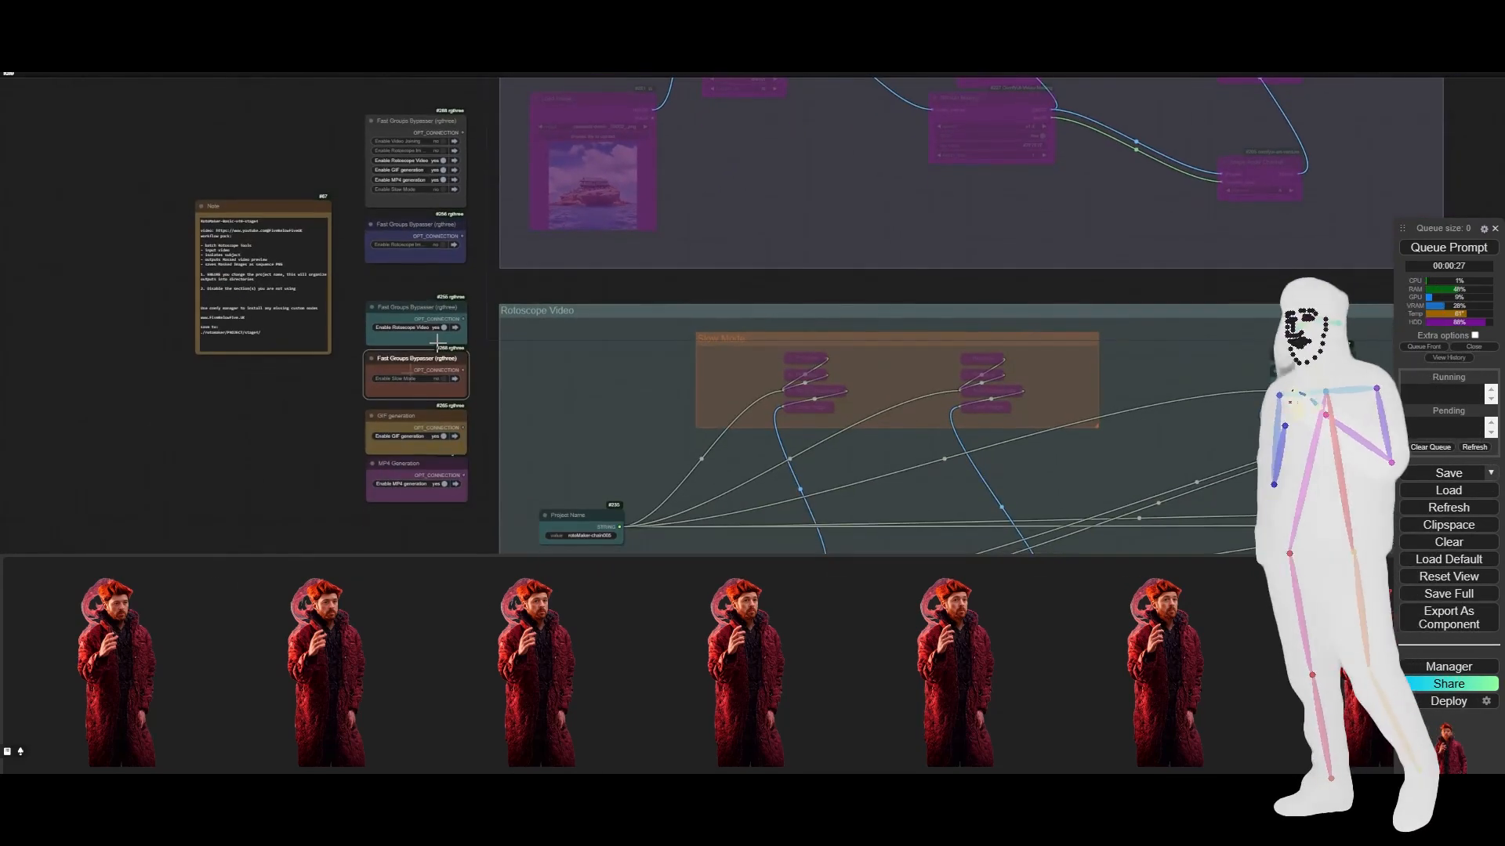
drag(218, 455, 20, 403)
scroll(20, 403, down, 7)
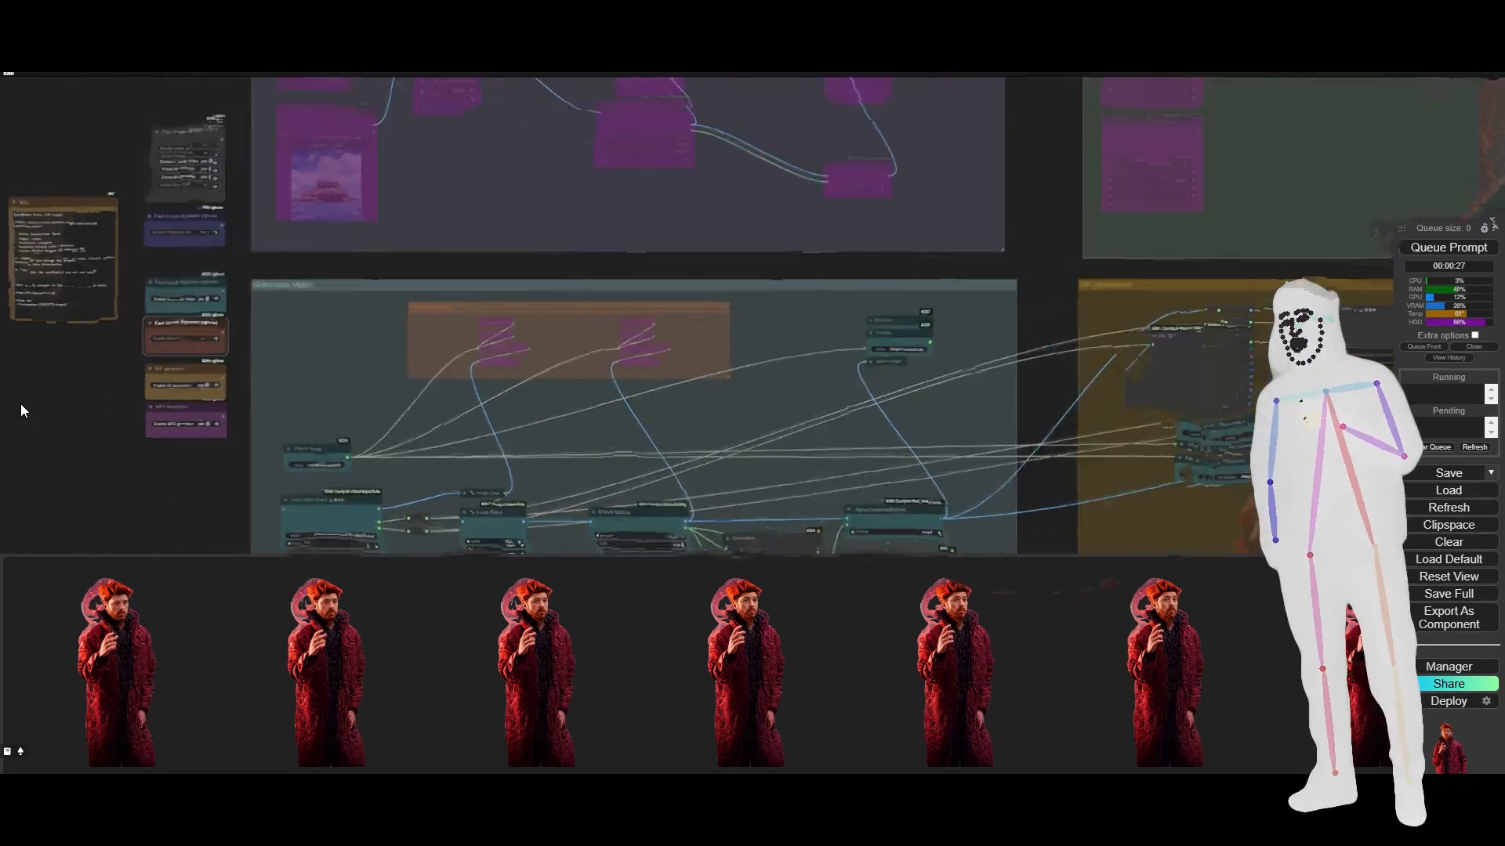
drag(76, 474, 279, 447)
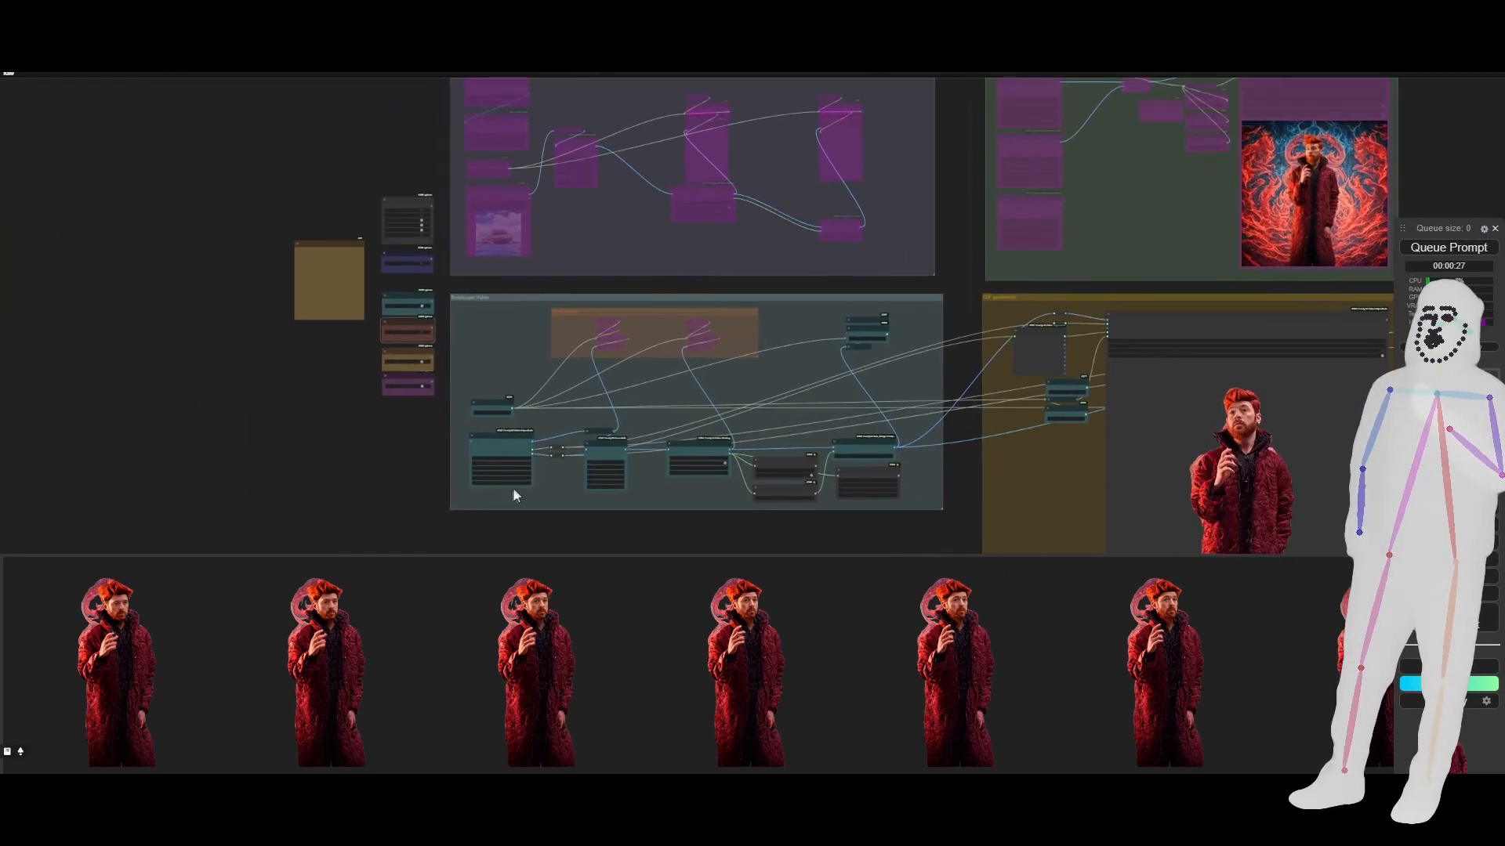
Inspect the Project Name and Load Video (Path) nodes in the Rotoscope Video group, including their values and outgoing connections
scroll(552, 480, up, 12)
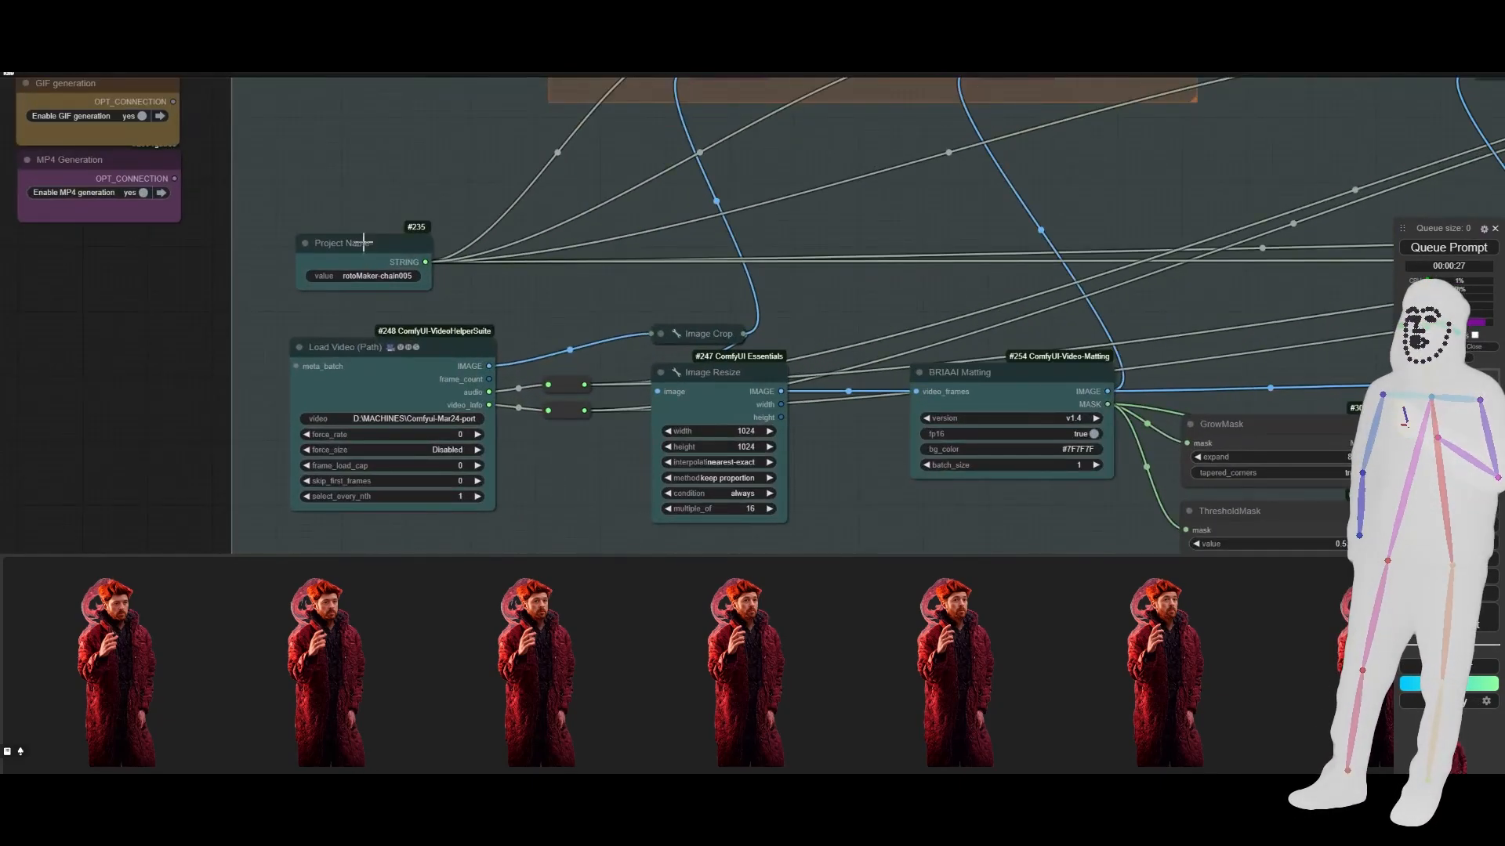
click(363, 243)
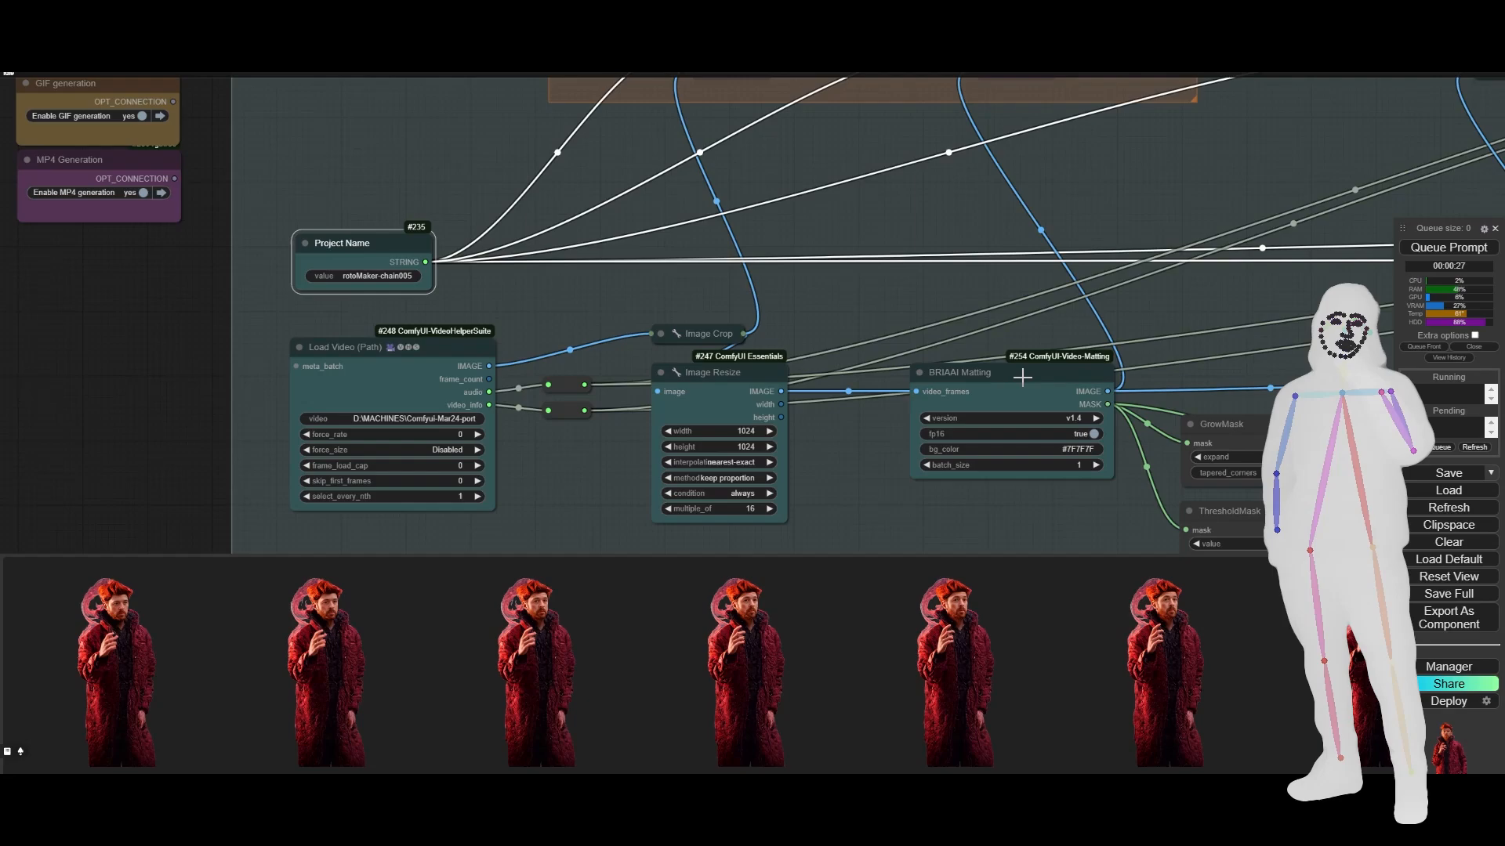
click(411, 419)
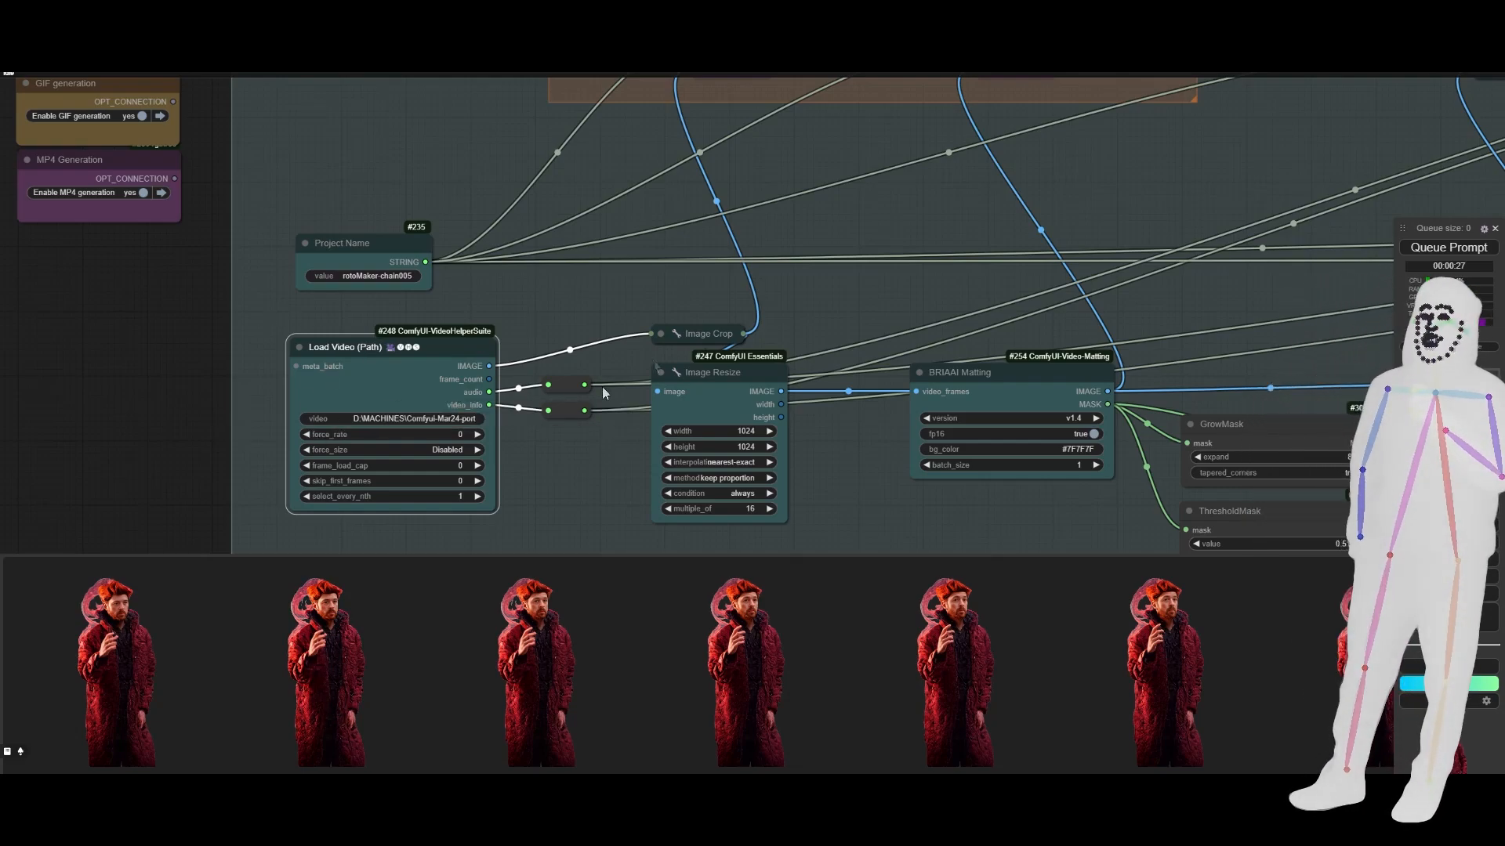
scroll(884, 235, down, 8)
drag(884, 235, 877, 287)
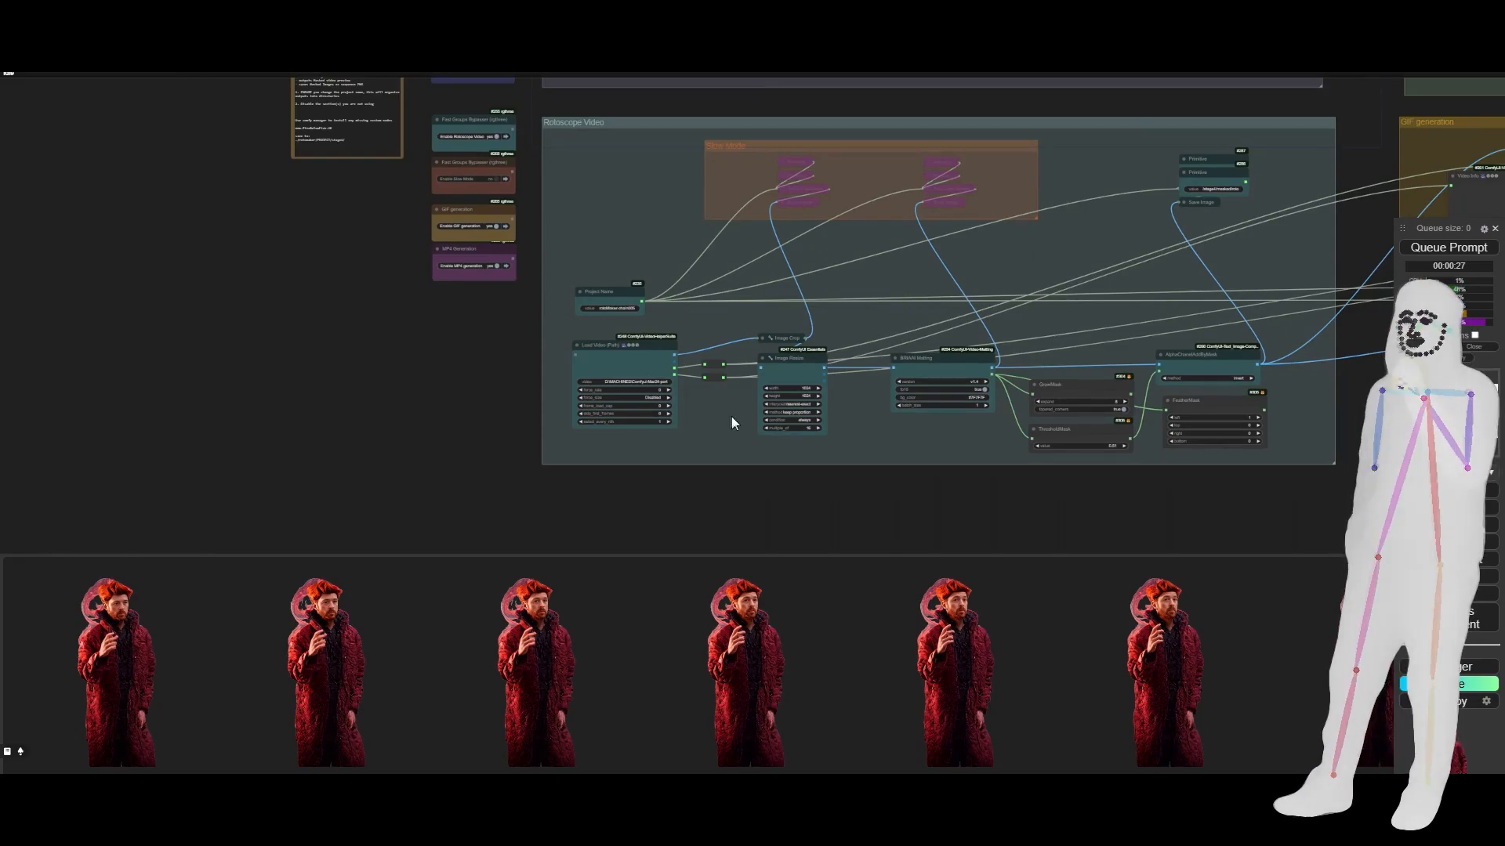
scroll(728, 415, up, 10)
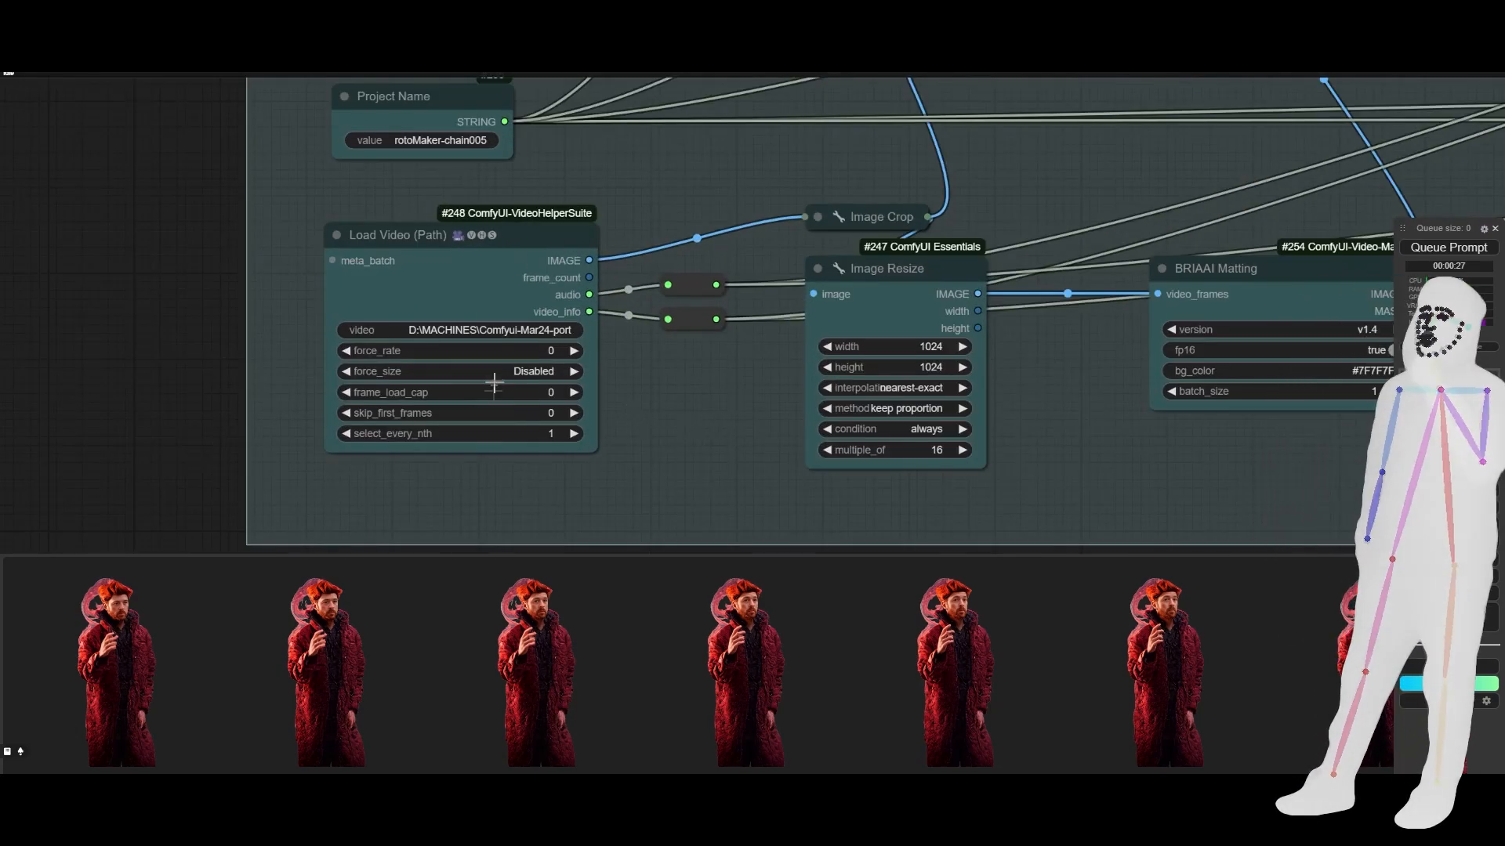
click(389, 304)
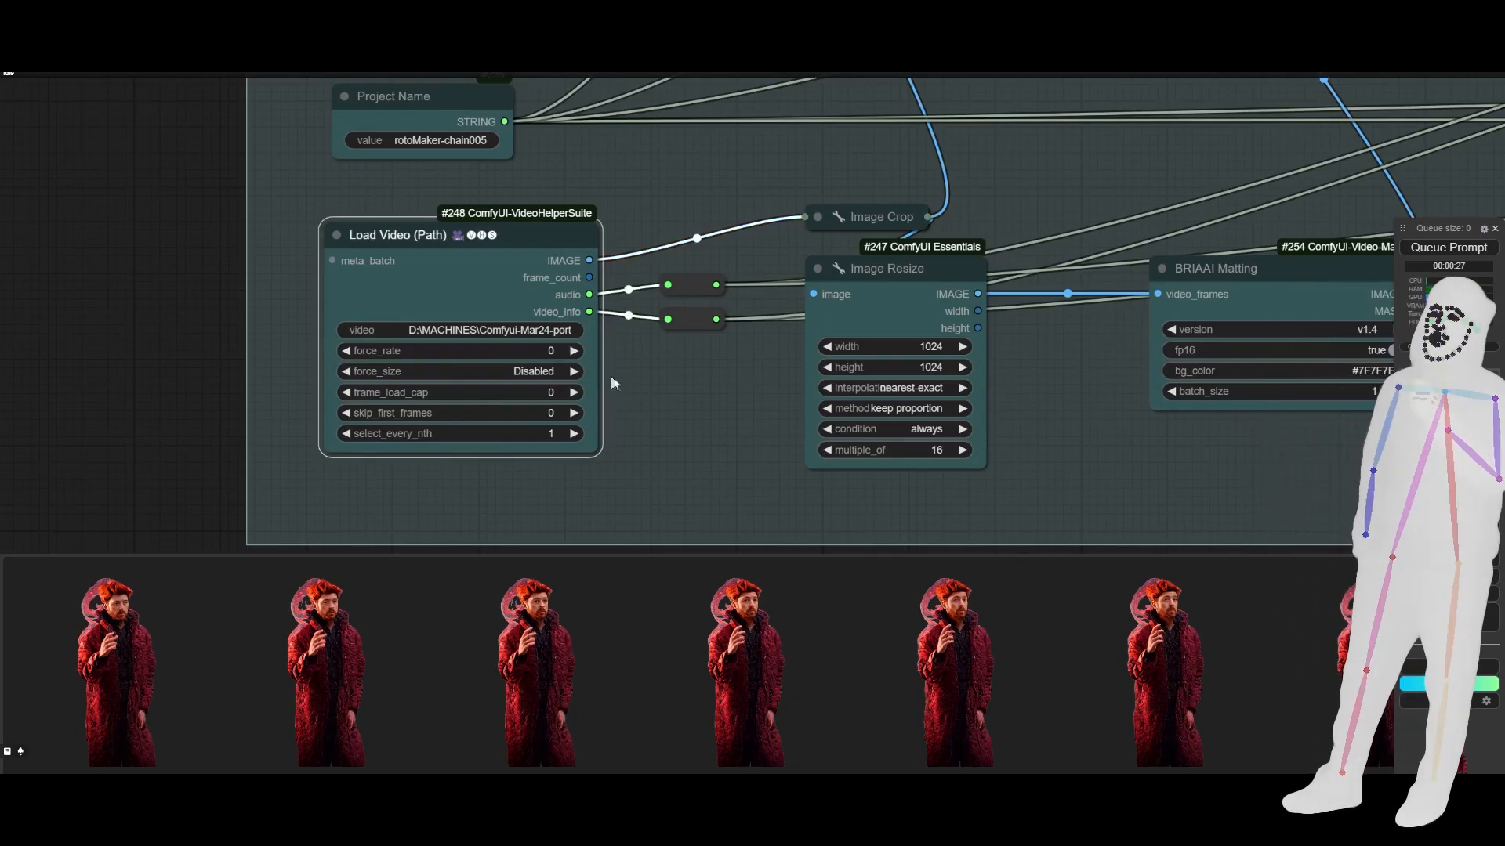
Follow the Rotoscope Video chain through Image Crop and Image Resize, and inspect the BRIAAI Matting node's settings and connections
drag(715, 398, 562, 420)
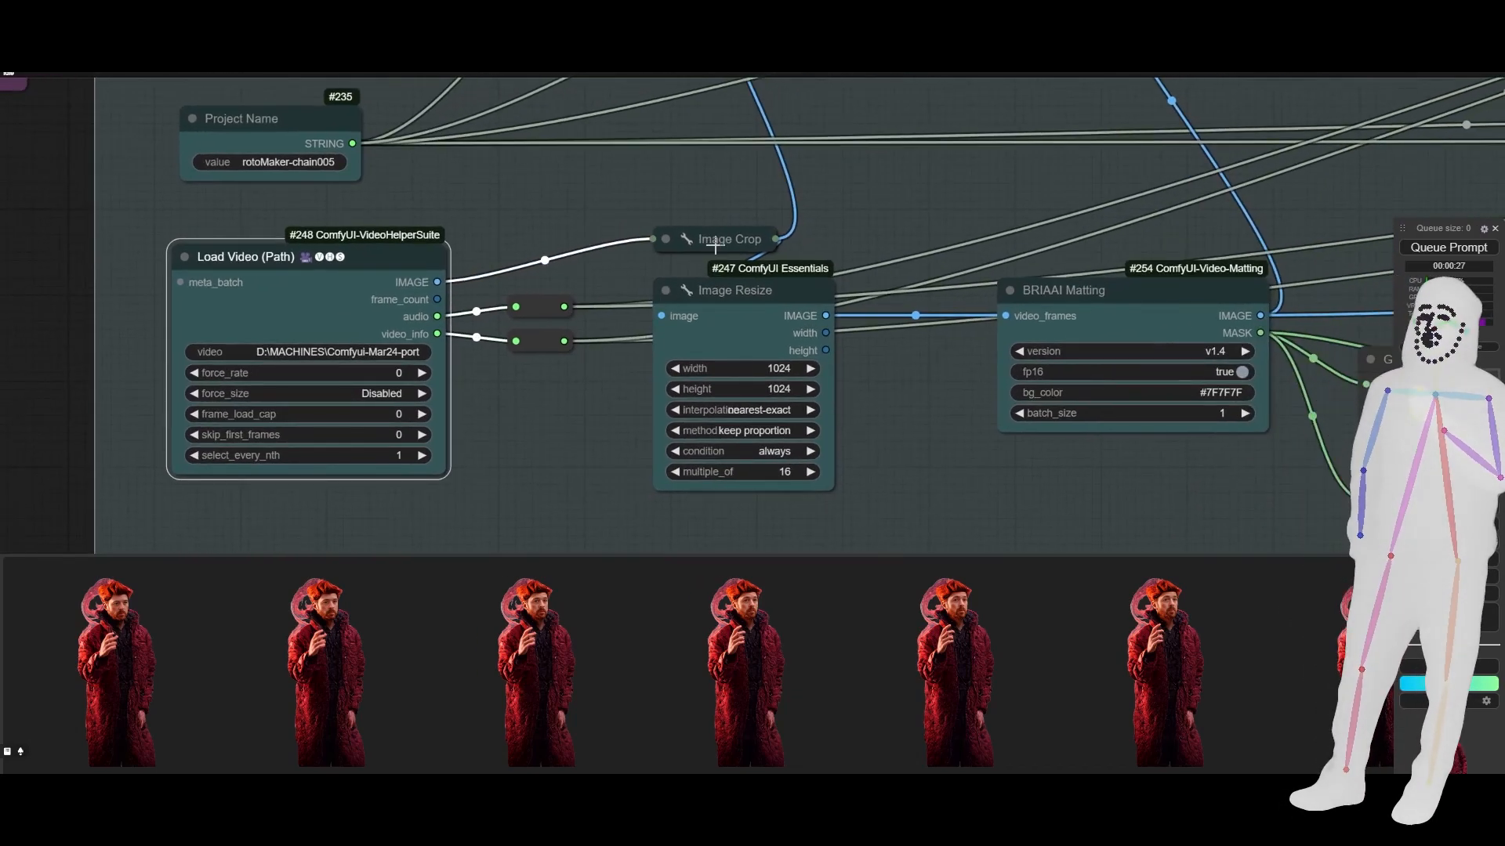
scroll(582, 514, down, 6)
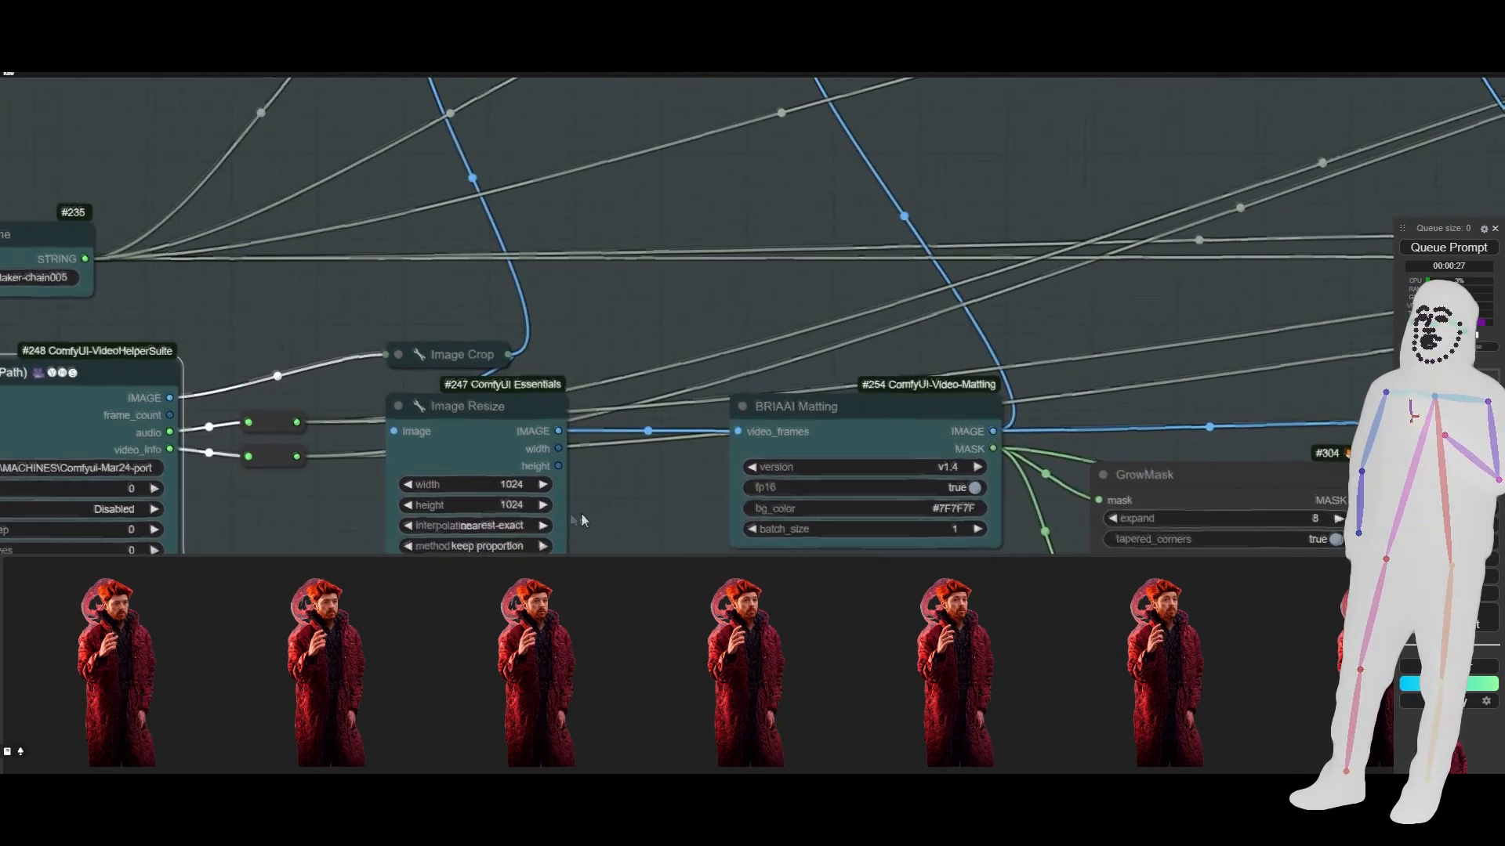
drag(577, 315, 565, 264)
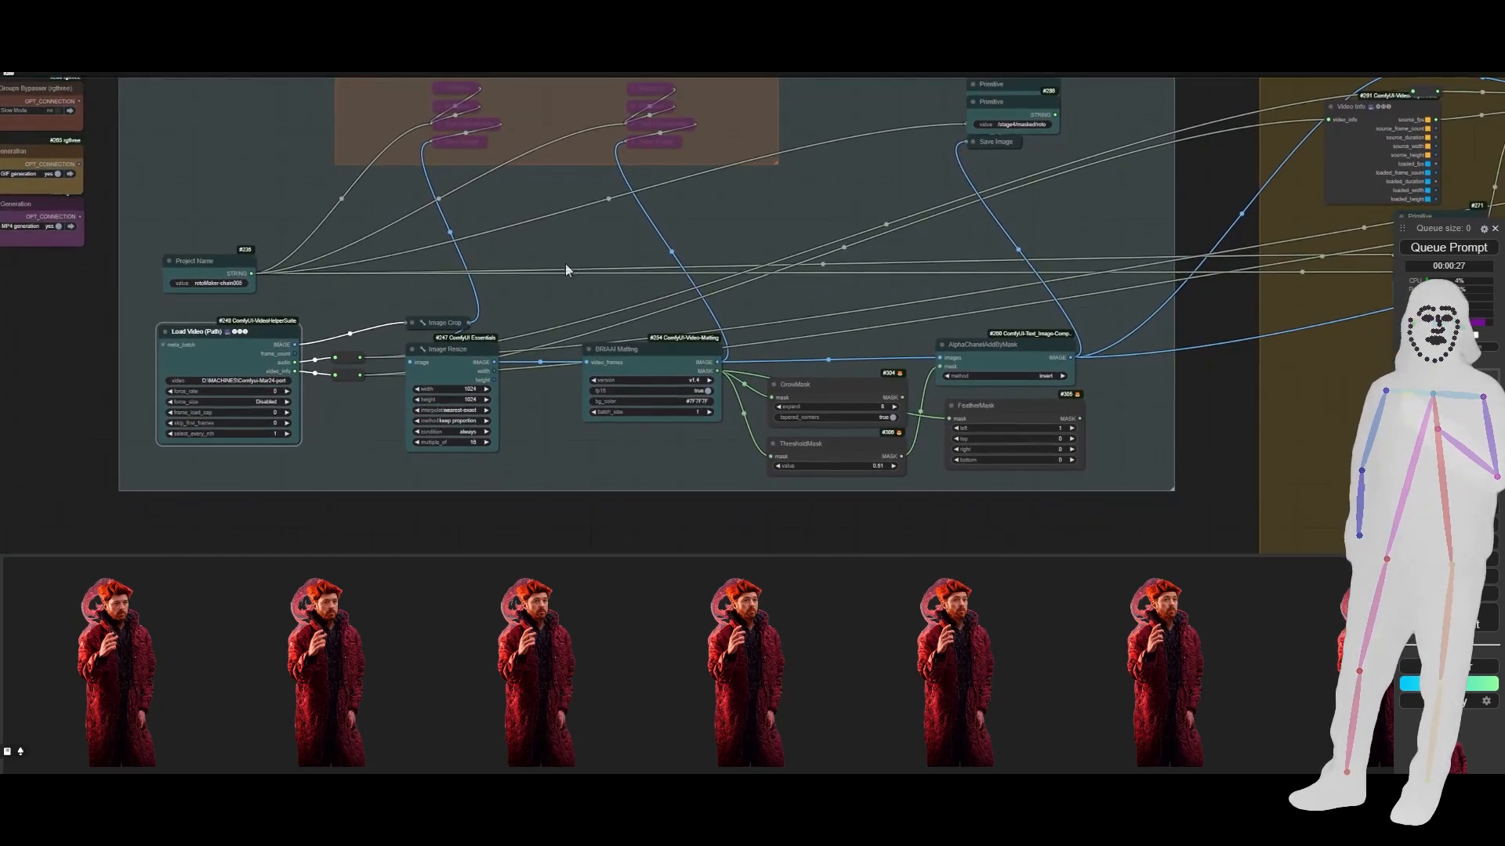
scroll(622, 345, up, 5)
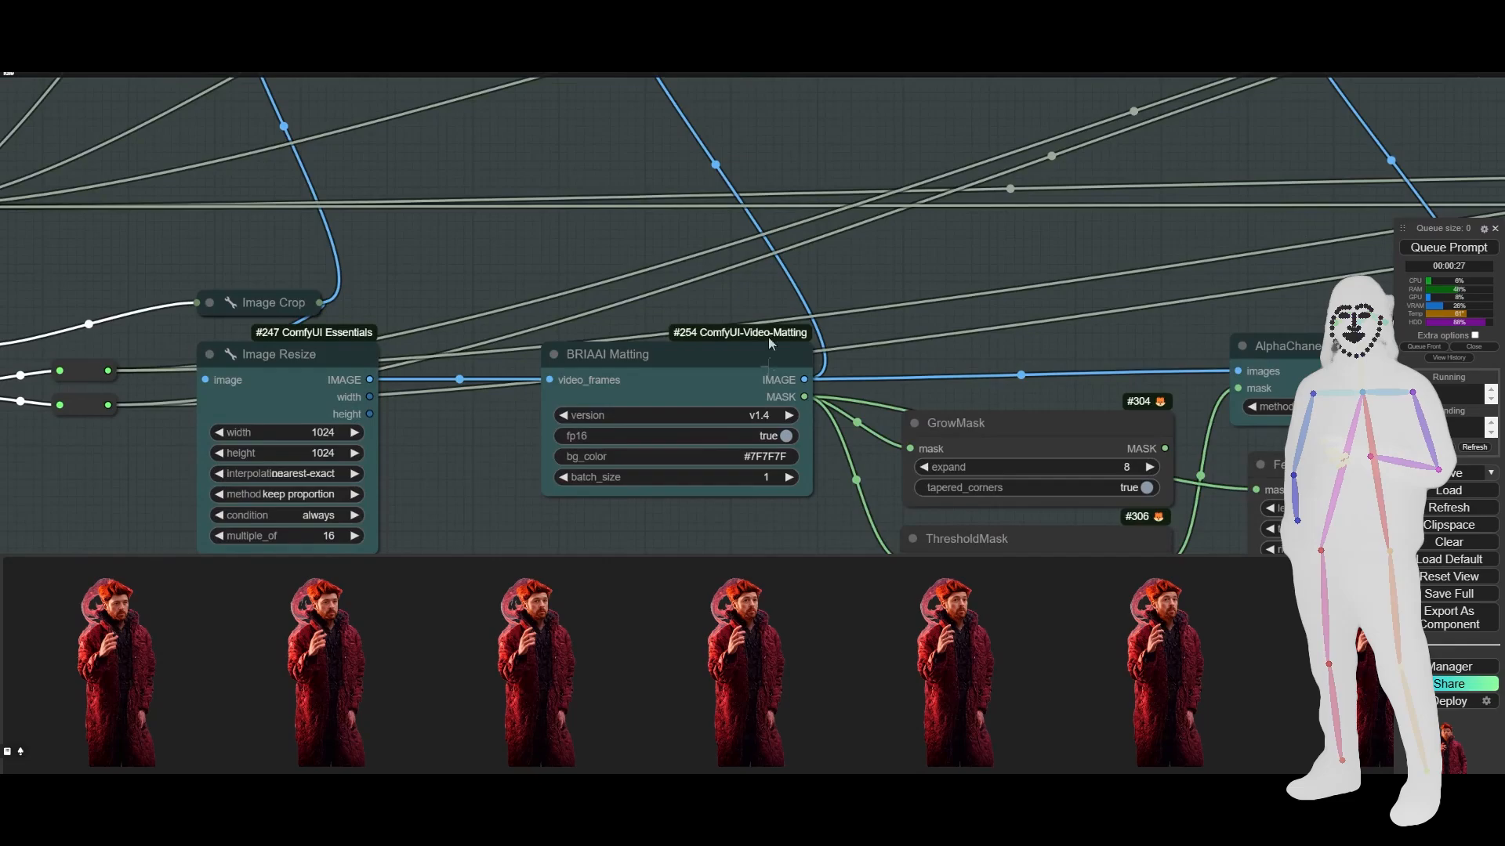
click(671, 392)
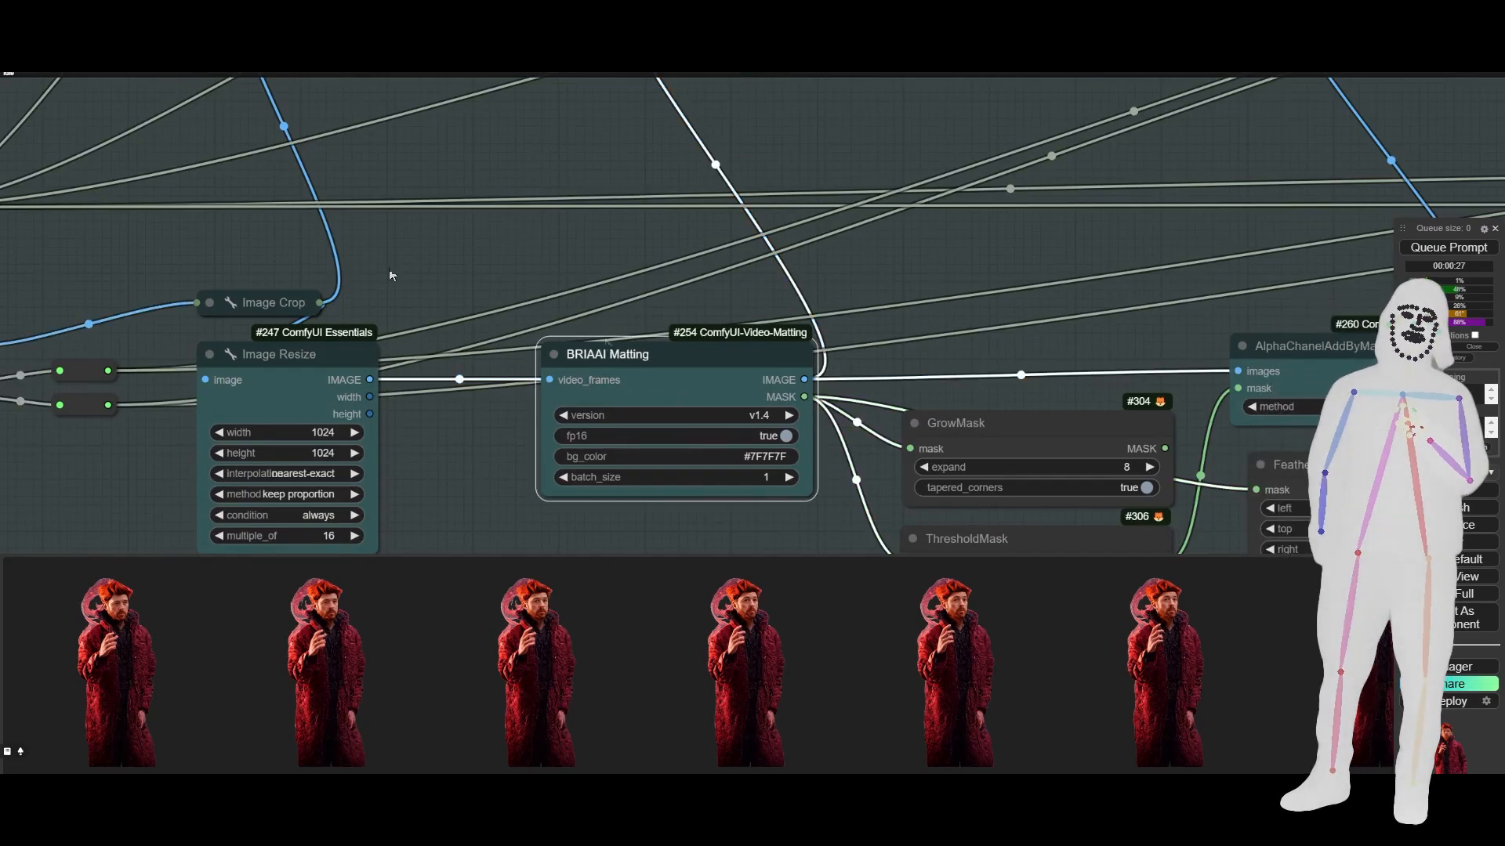
scroll(423, 179, down, 6)
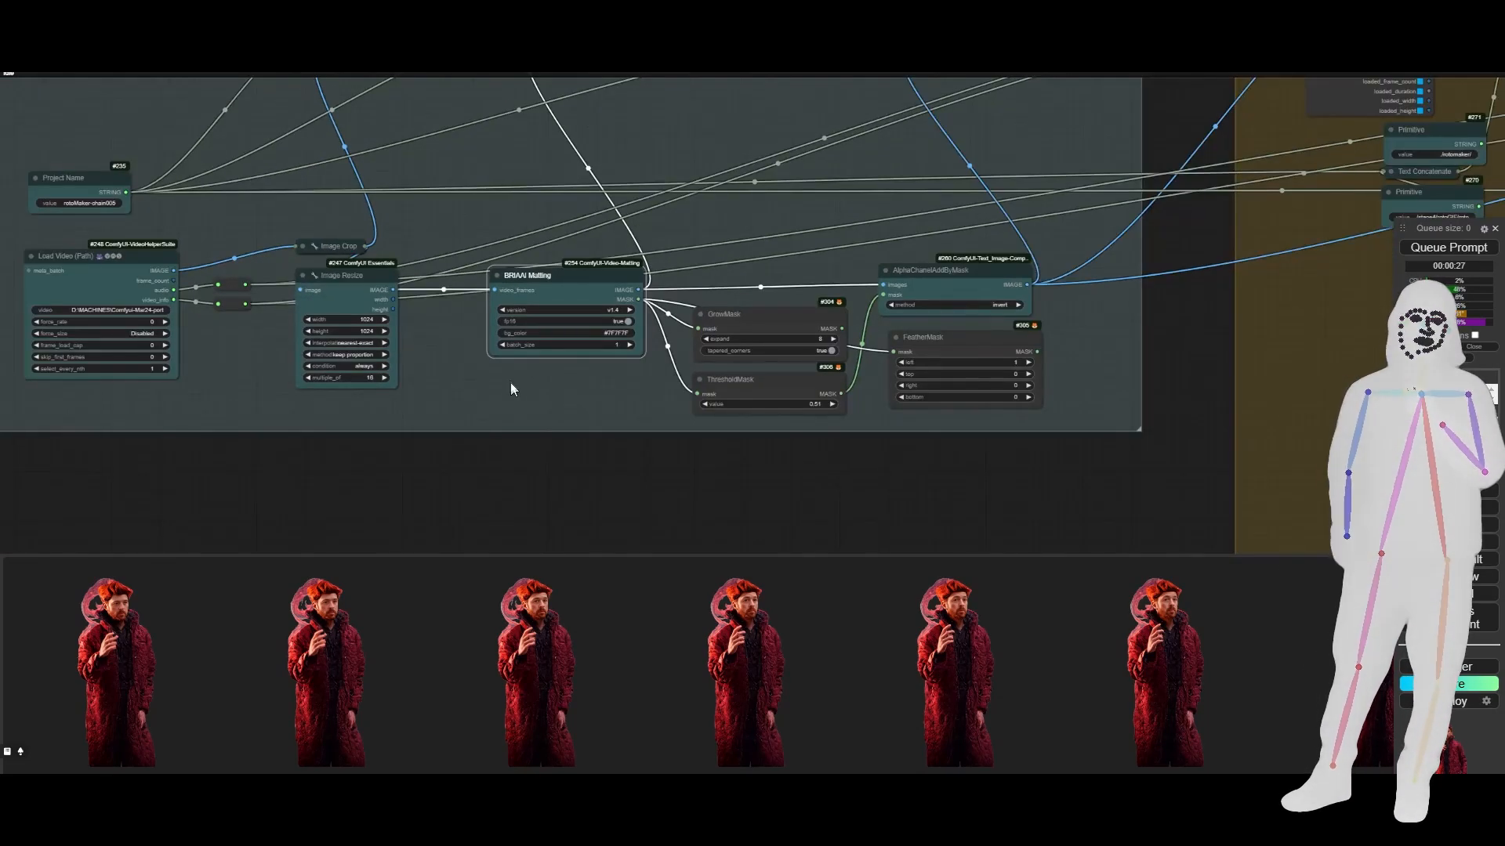
drag(511, 389, 613, 435)
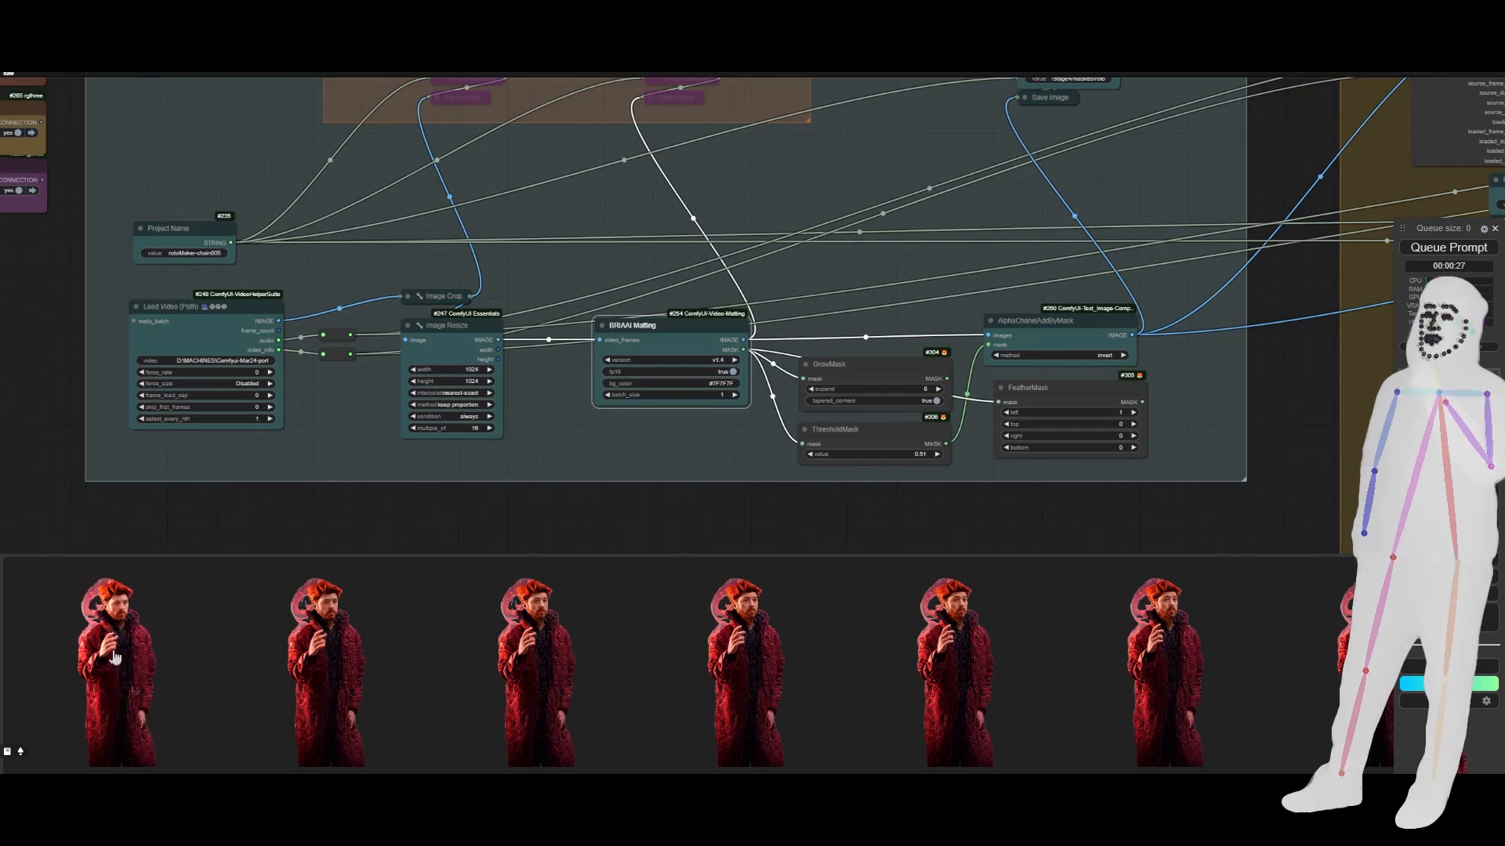
Browse the generated frames in the image feed to examine the cut-out quality around the figure
scroll(764, 682, down, 3)
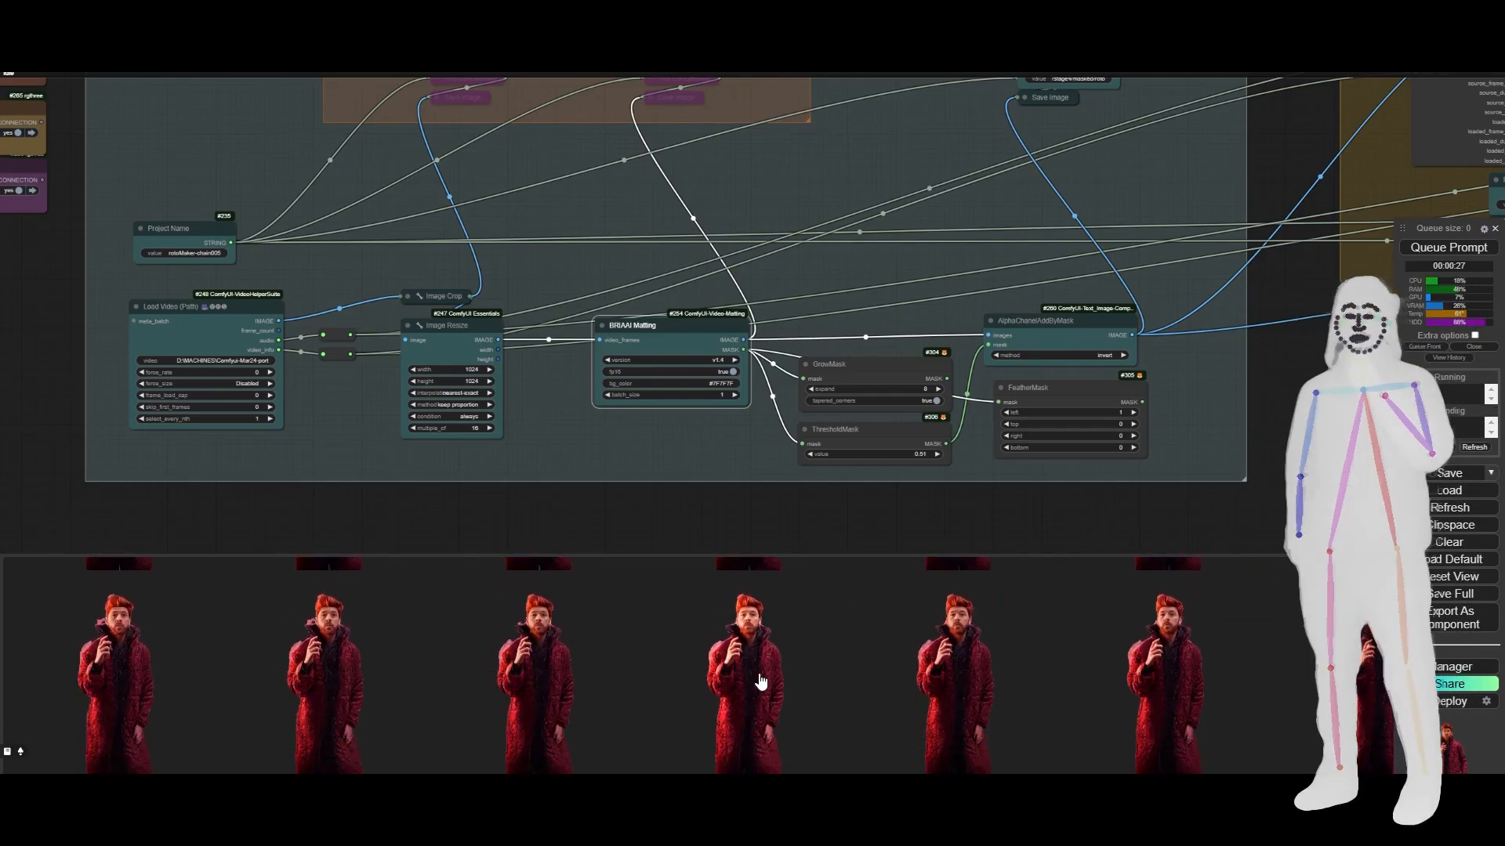
scroll(760, 666, down, 2)
scroll(706, 658, down, 1)
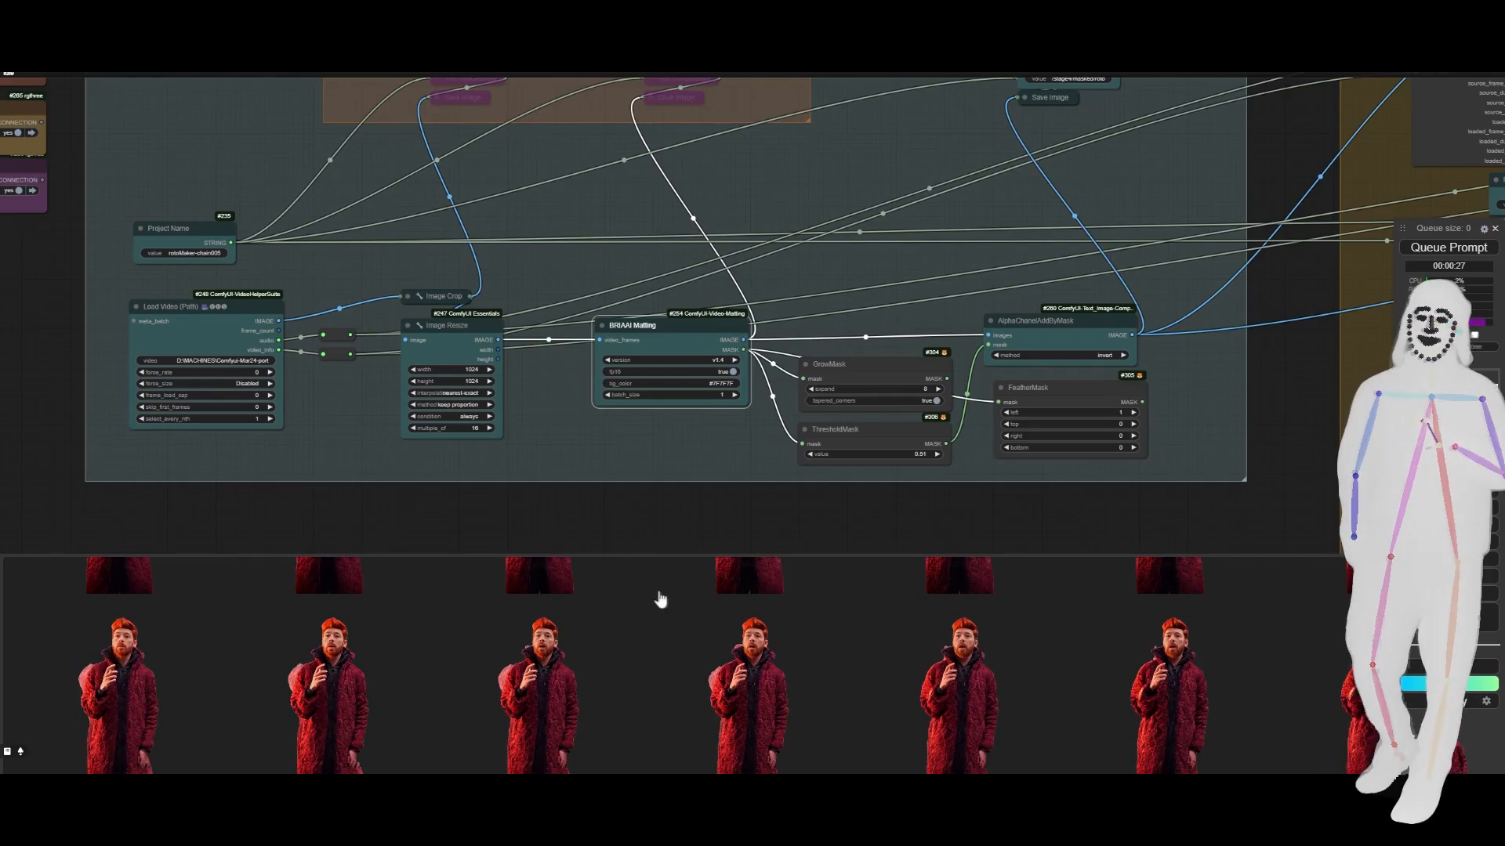
scroll(670, 619, up, 1)
Delete the FeatherMask node and reposition GrowMask and ThresholdMask, one above the other, between BRIAAI Matting and AlphaChanelAddByMask
scroll(995, 416, up, 7)
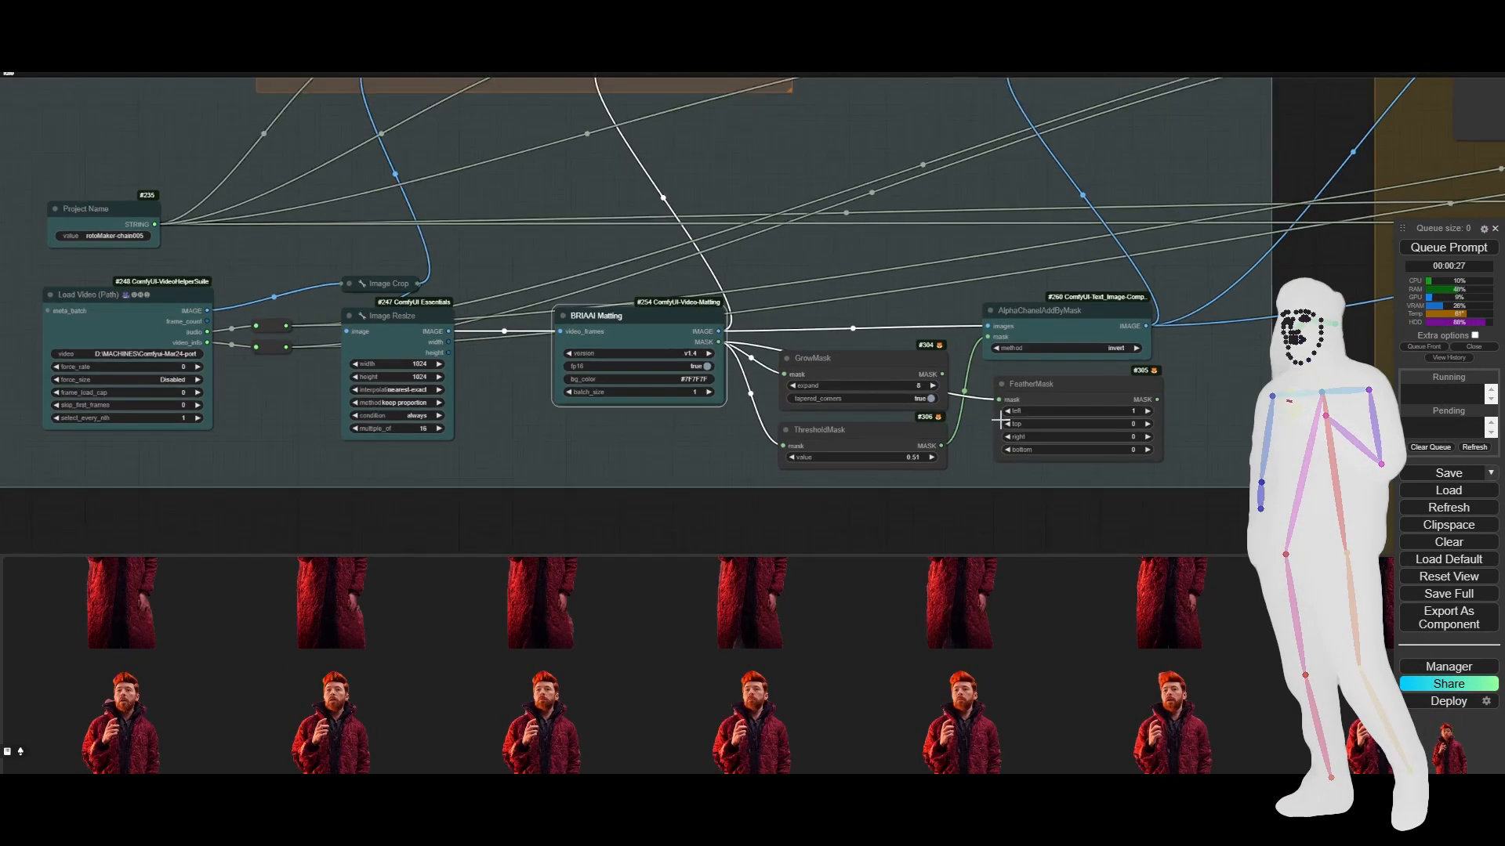
drag(750, 317, 751, 169)
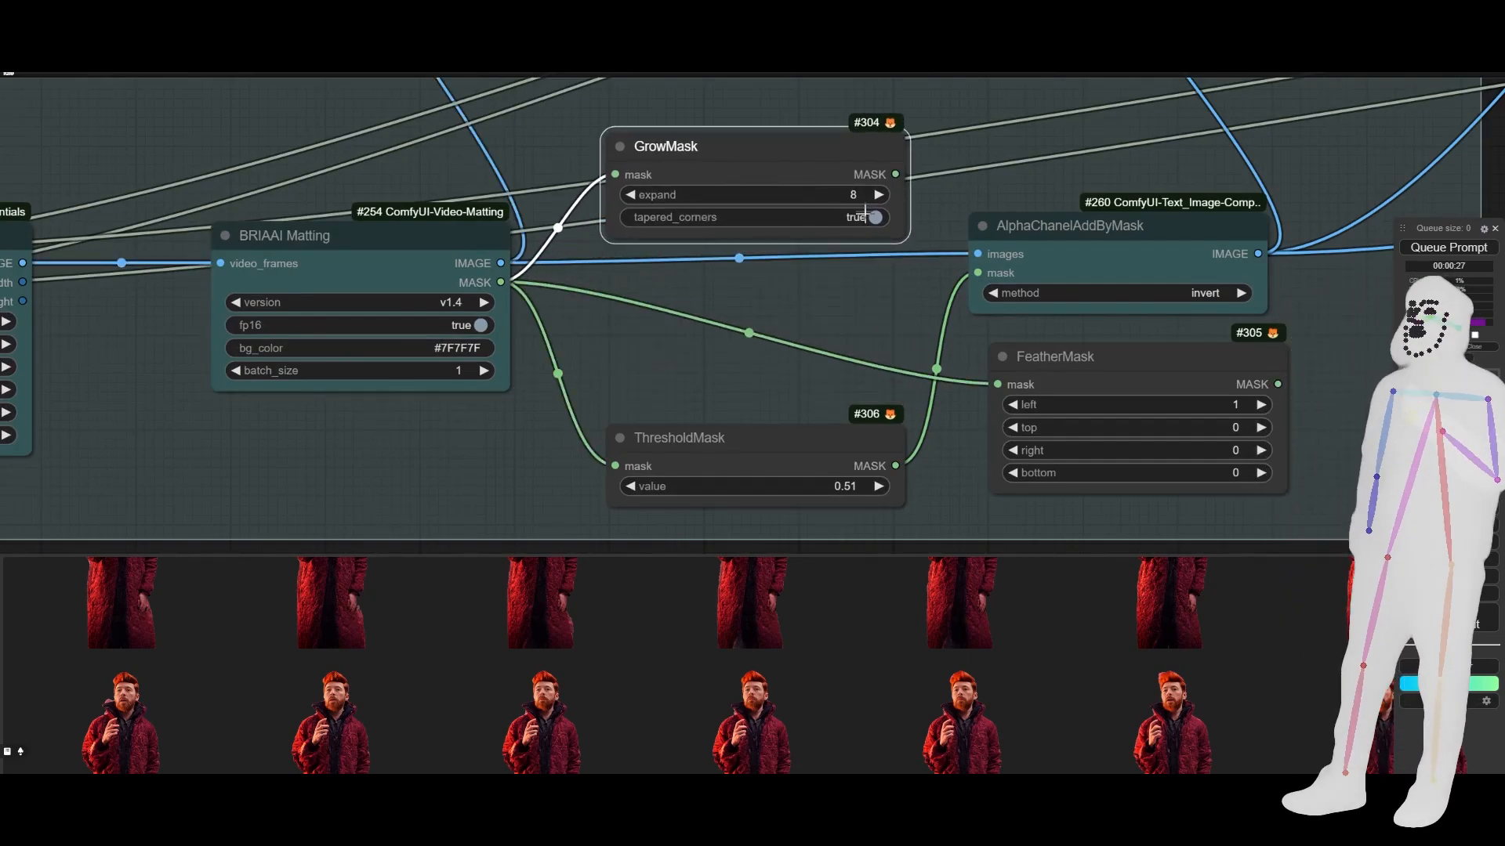
click(1132, 370)
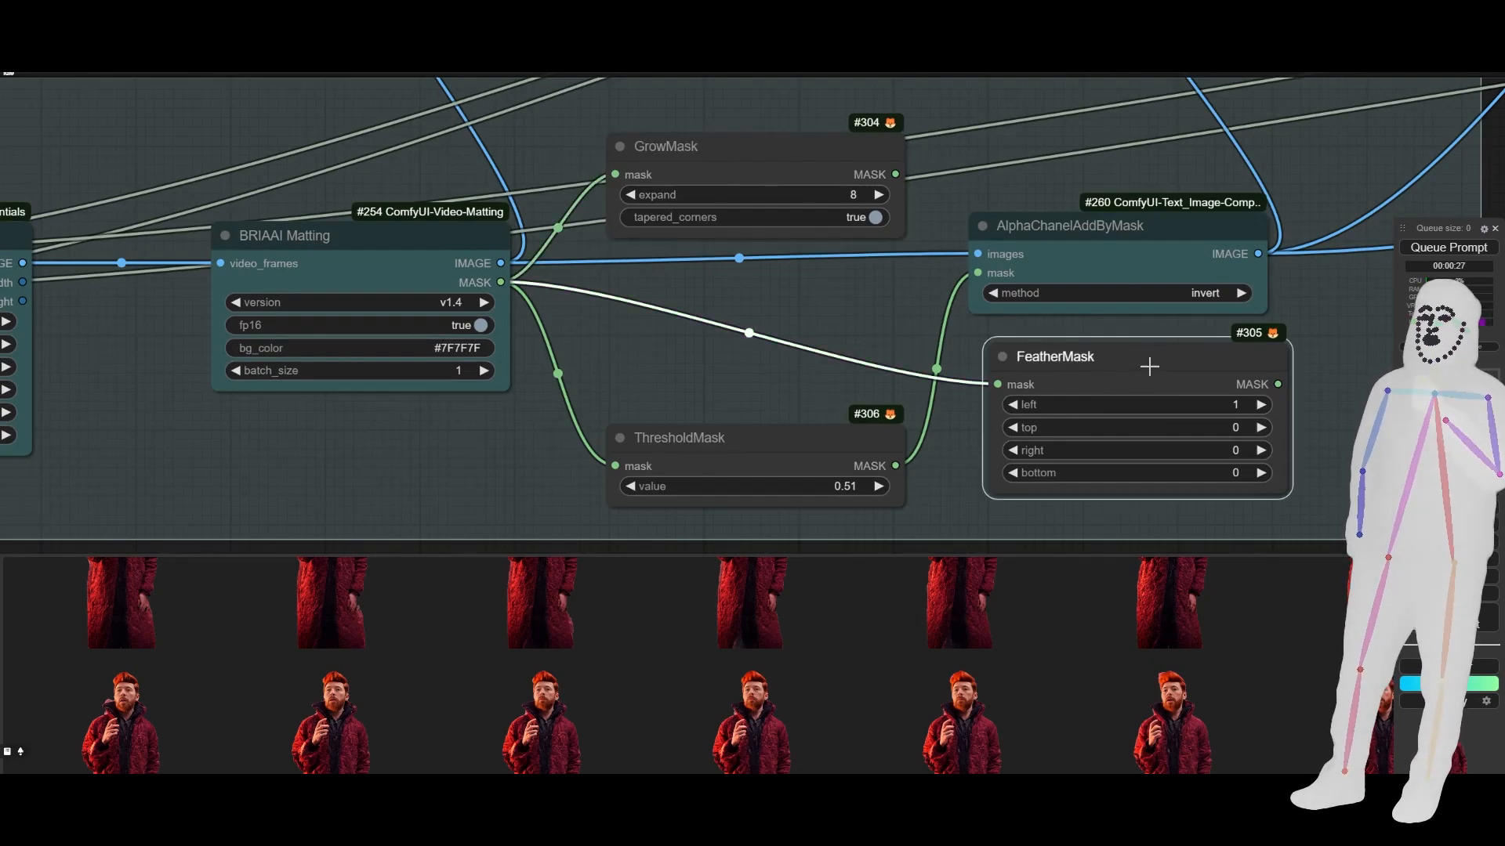
key(Delete)
drag(748, 437, 740, 331)
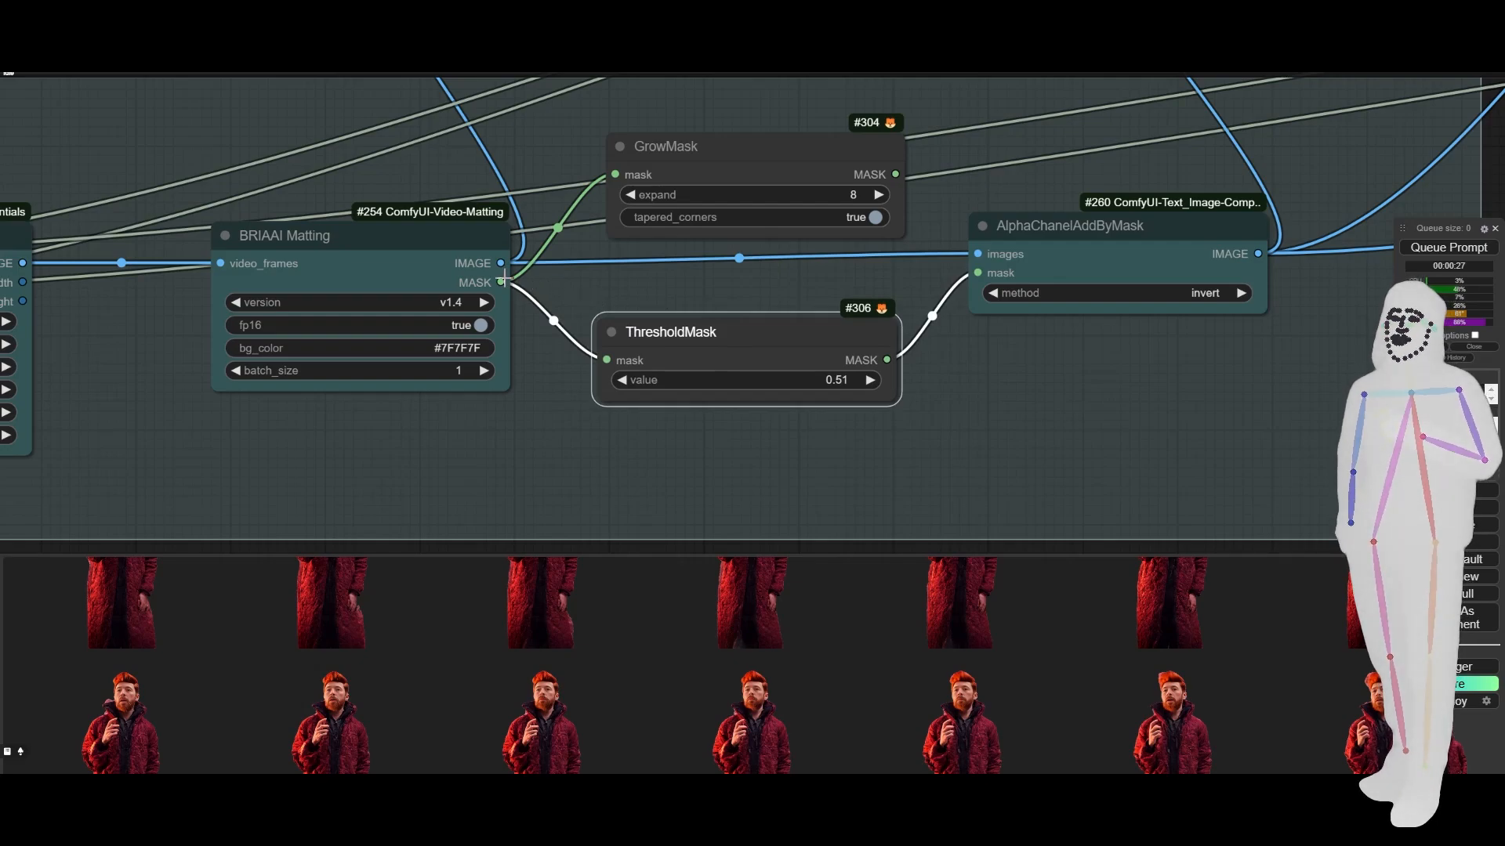
drag(503, 281, 737, 274)
Inspect the GrowMask and ThresholdMask settings and compare them with the cut-out frames in the image feed
click(766, 168)
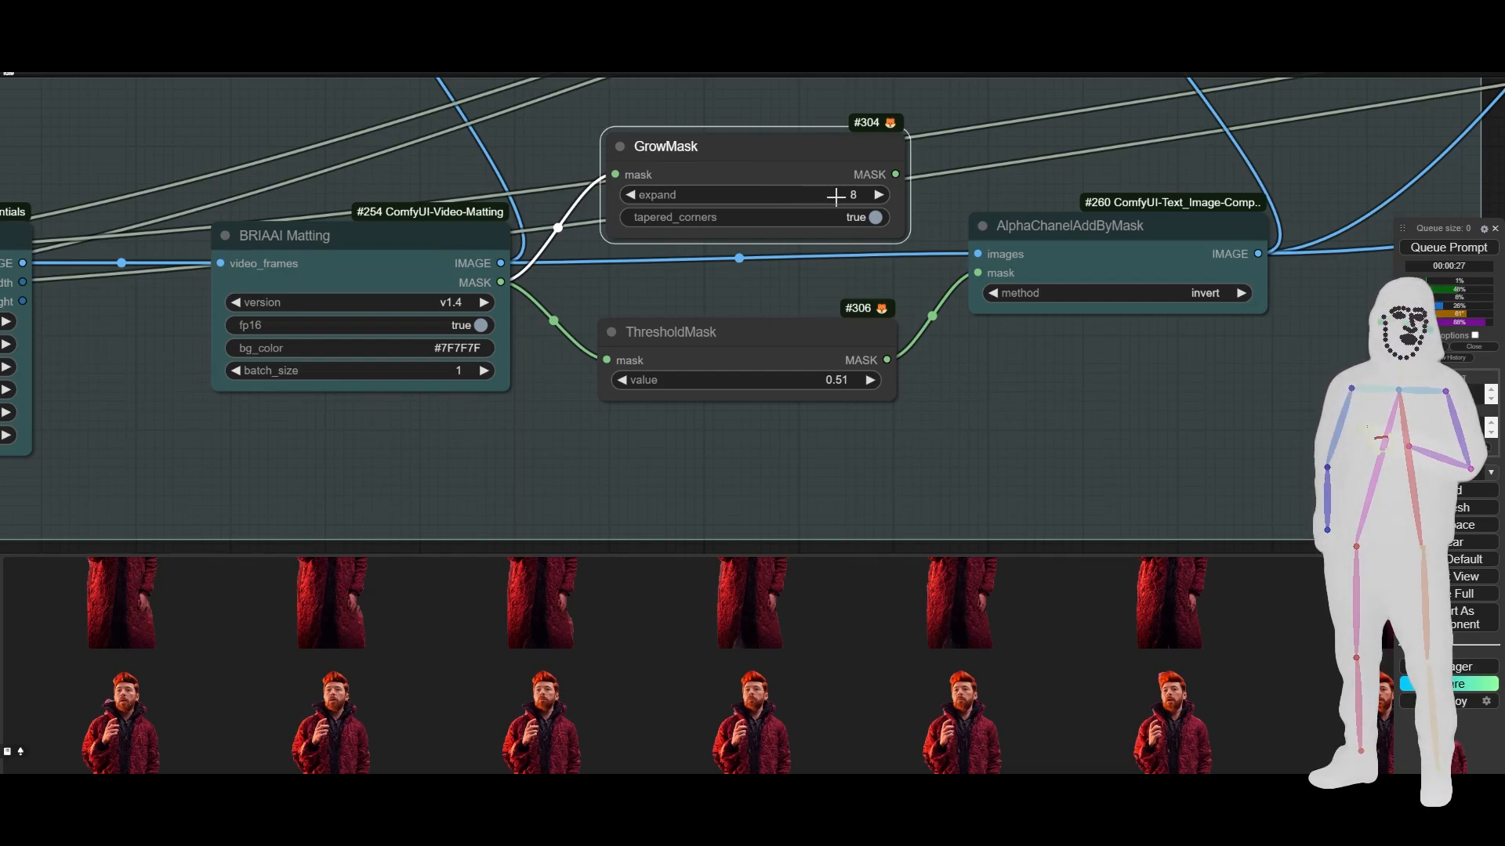
click(754, 340)
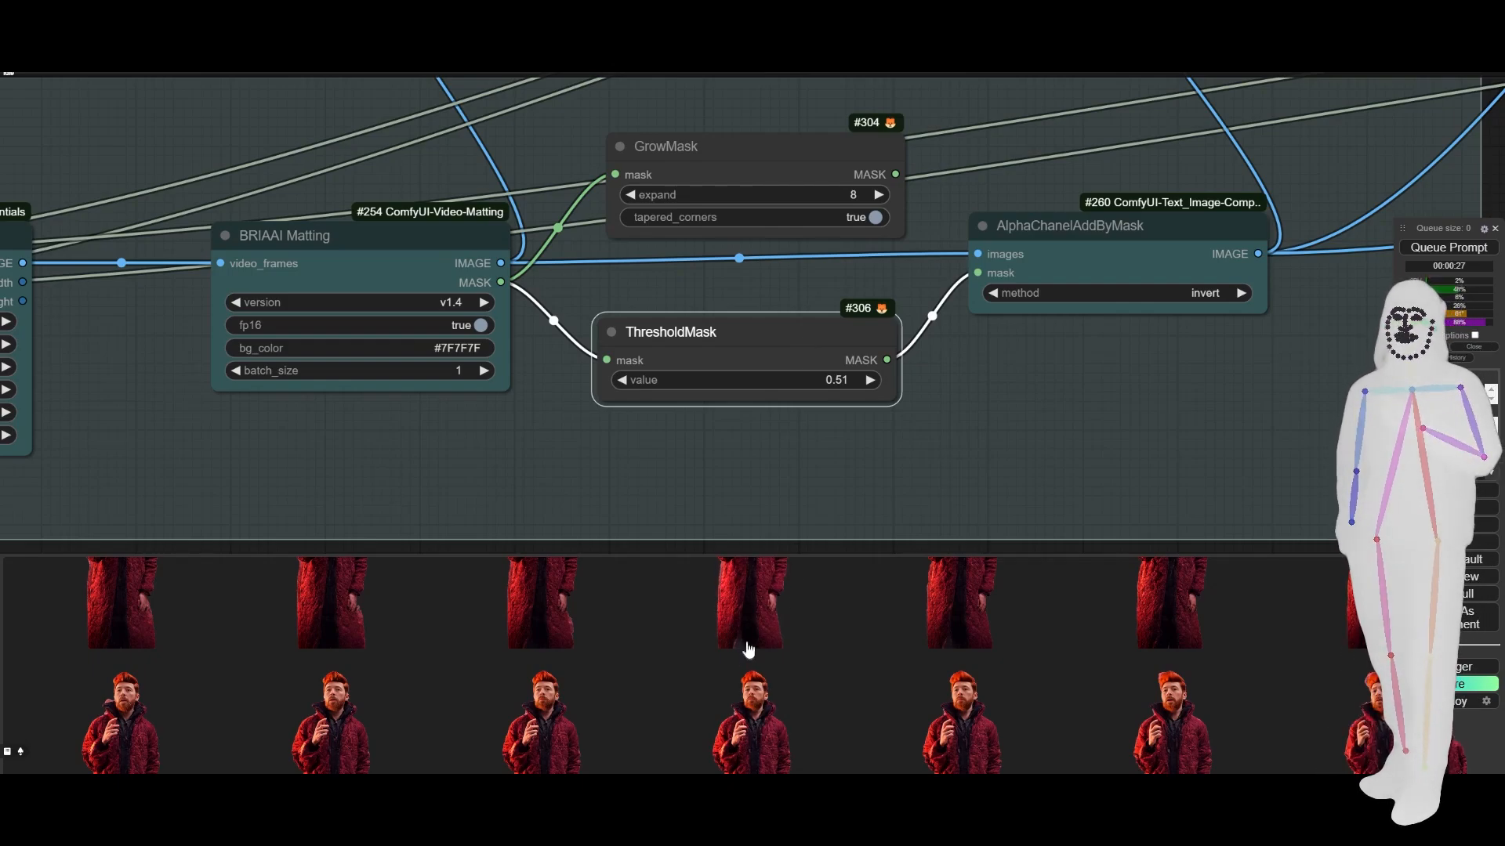
scroll(798, 596, down, 1)
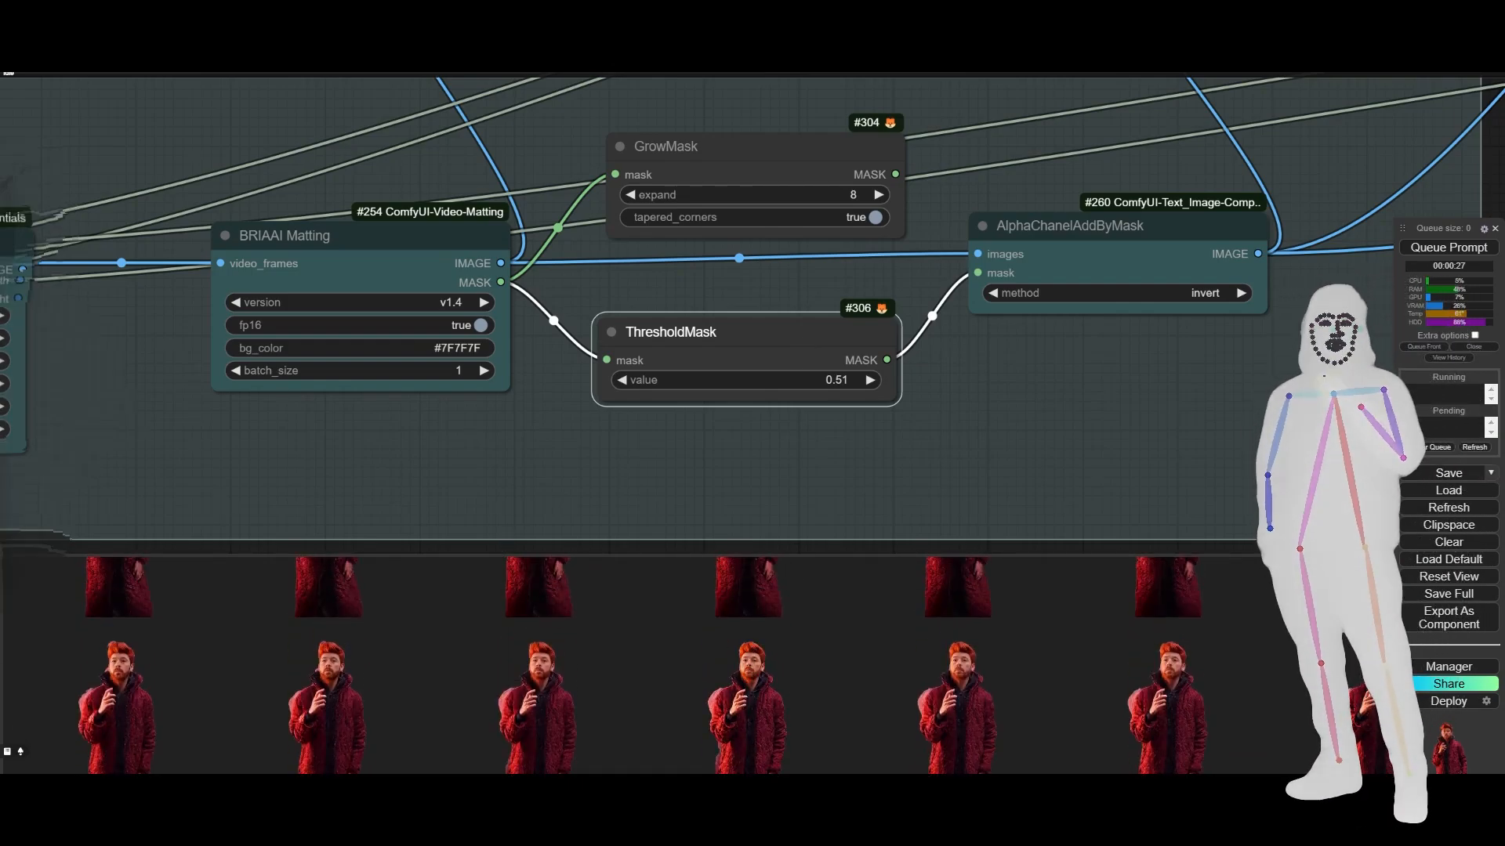
Switch to the Downloads folder in File Explorer, placed over the workflow, and view the preview of roto_00001.gif
drag(2, 250, 614, 109)
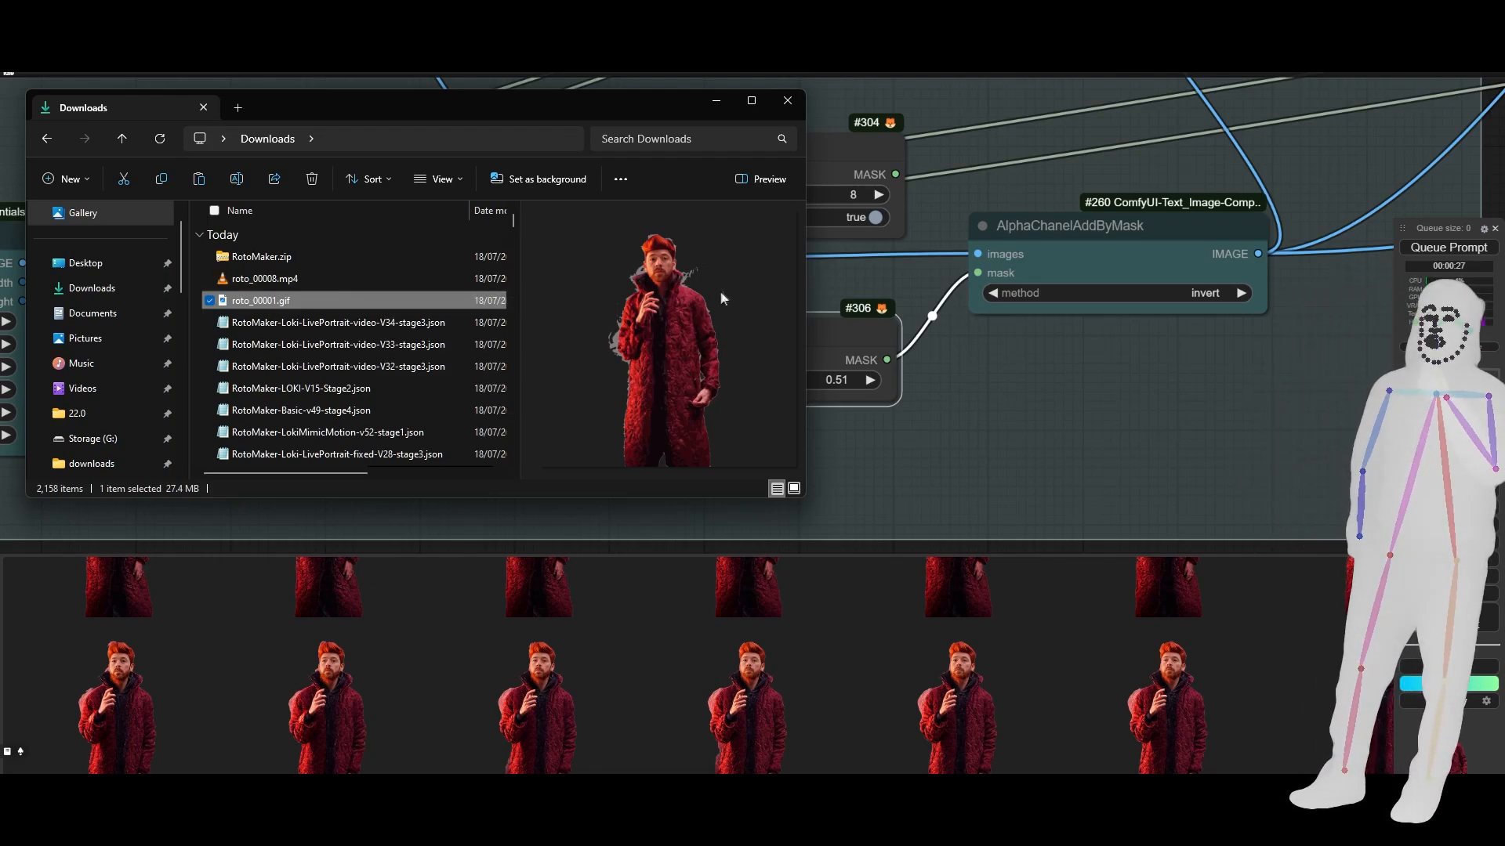
Put the Downloads window away and move the ThresholdMask node up, just below GrowMask
click(715, 101)
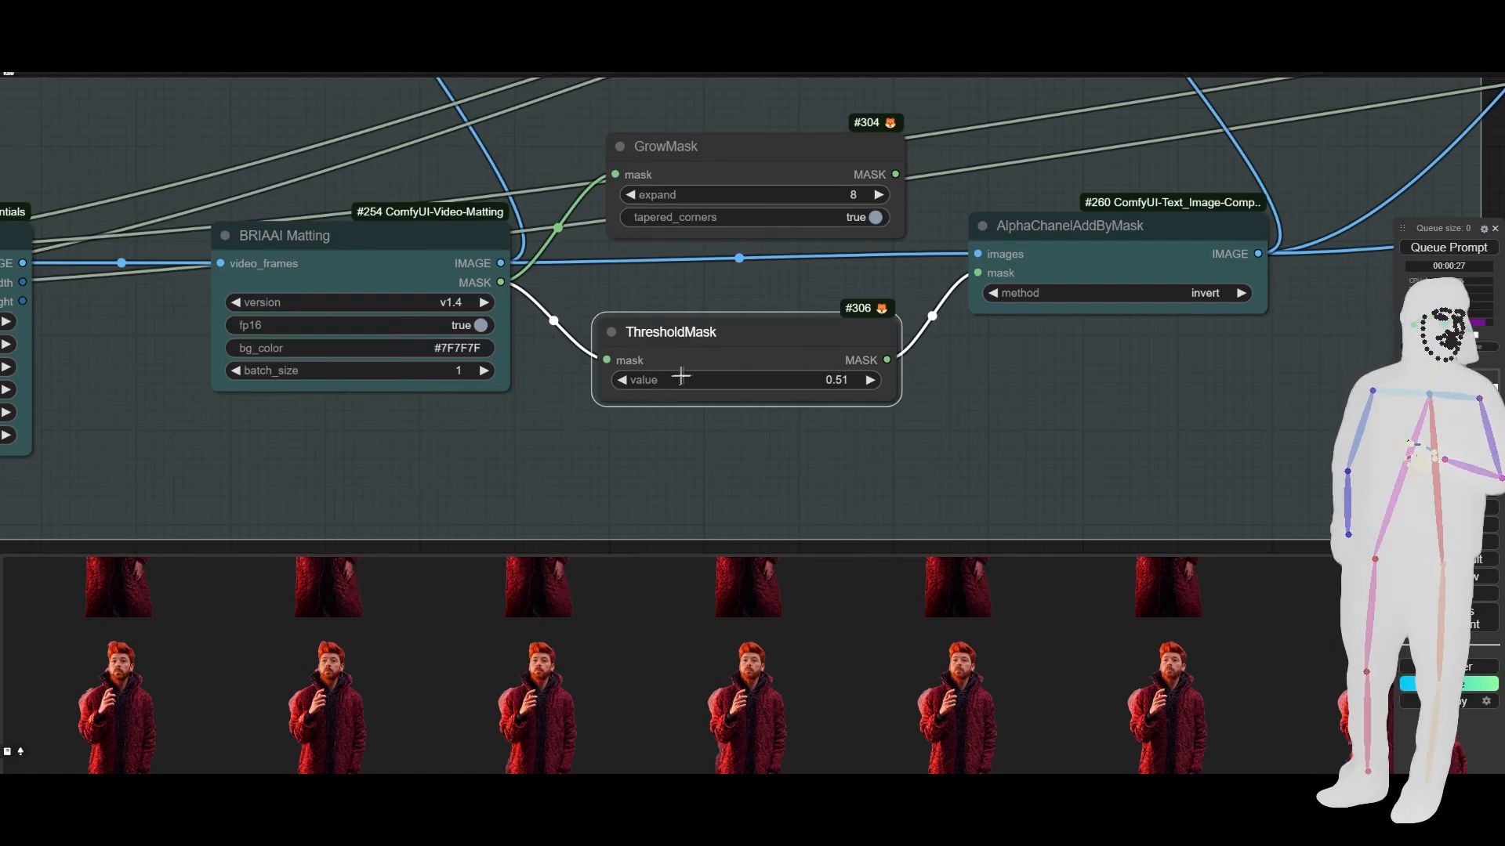
drag(715, 338, 729, 308)
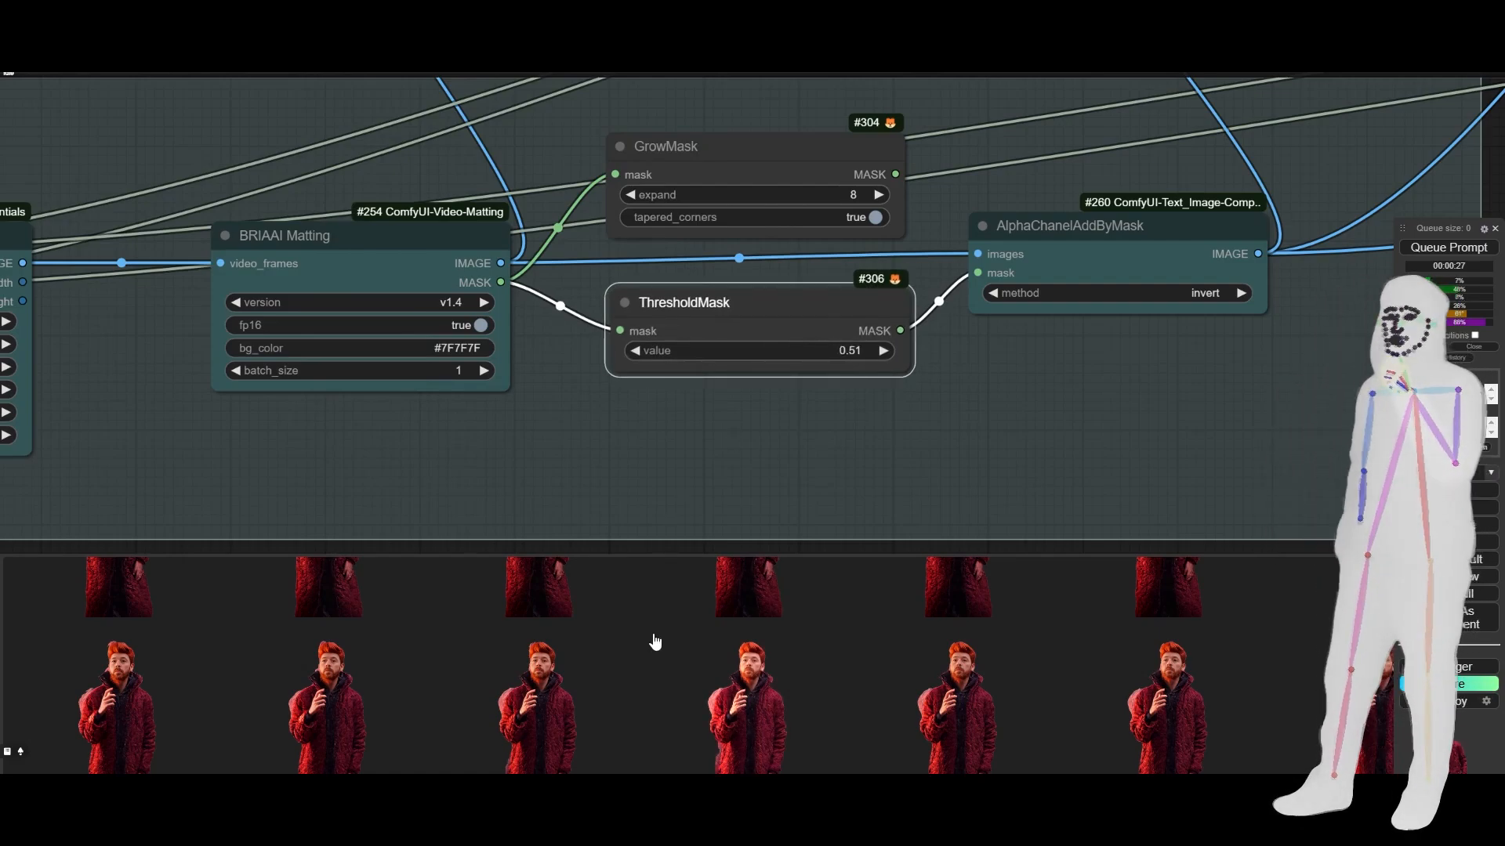
View one cut-out frame from the image feed enlarged, close it, and compare it with the GIF preview
scroll(656, 639, up, 1)
scroll(655, 638, down, 3)
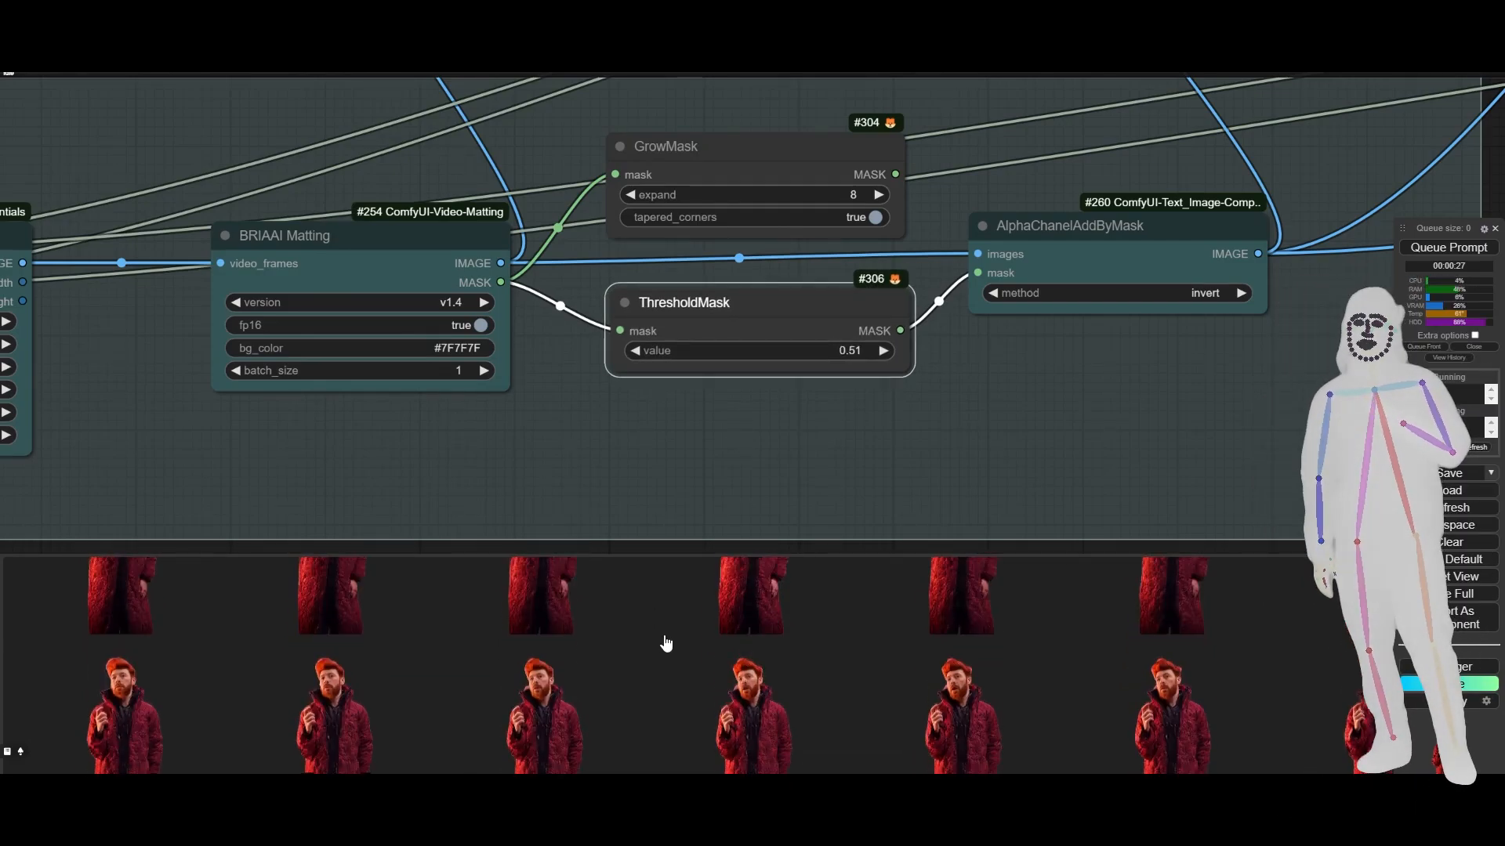
click(762, 744)
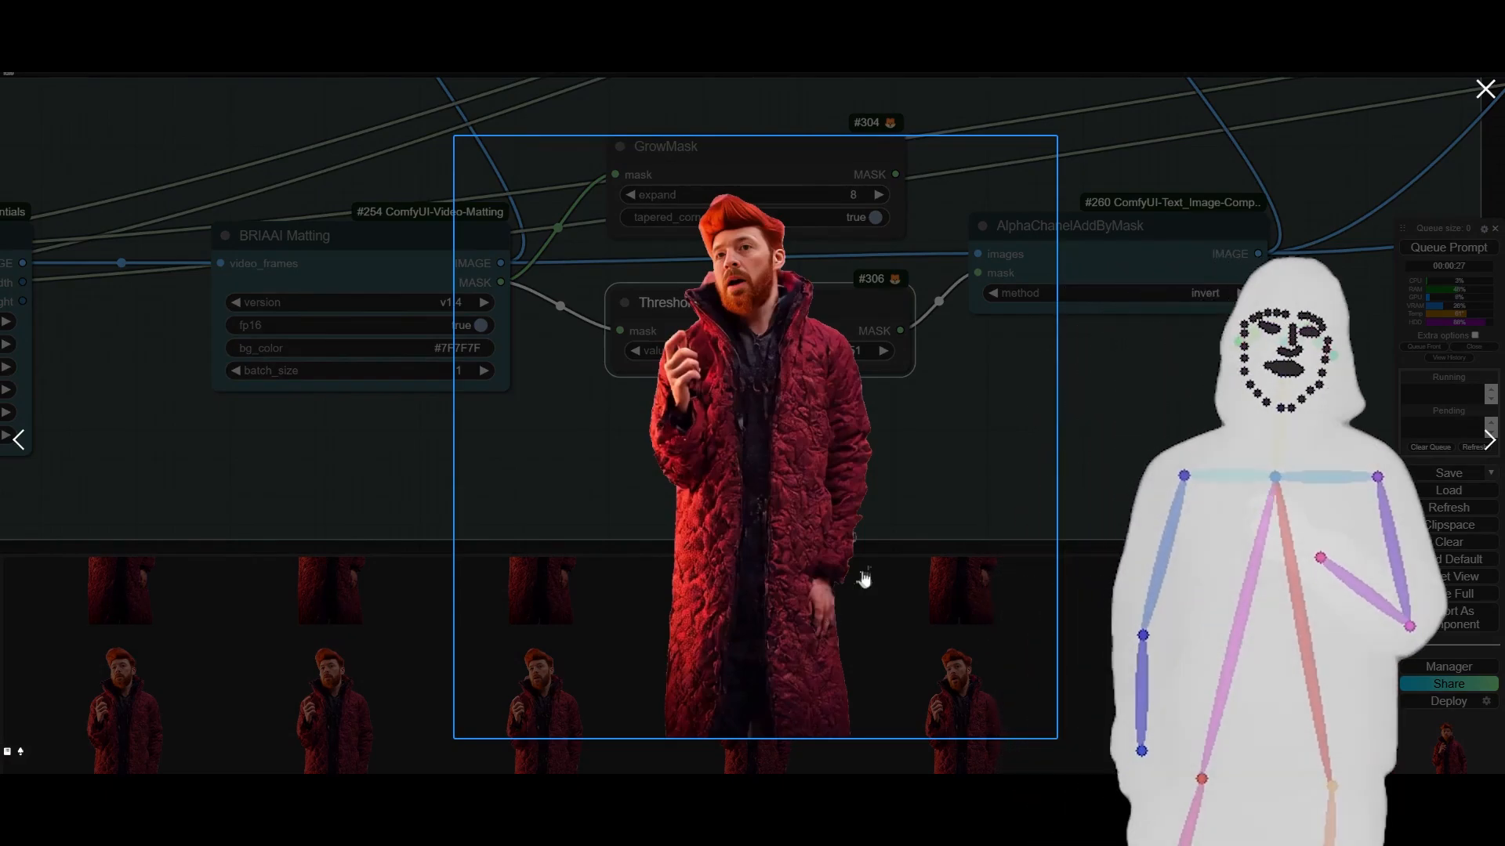
click(1491, 103)
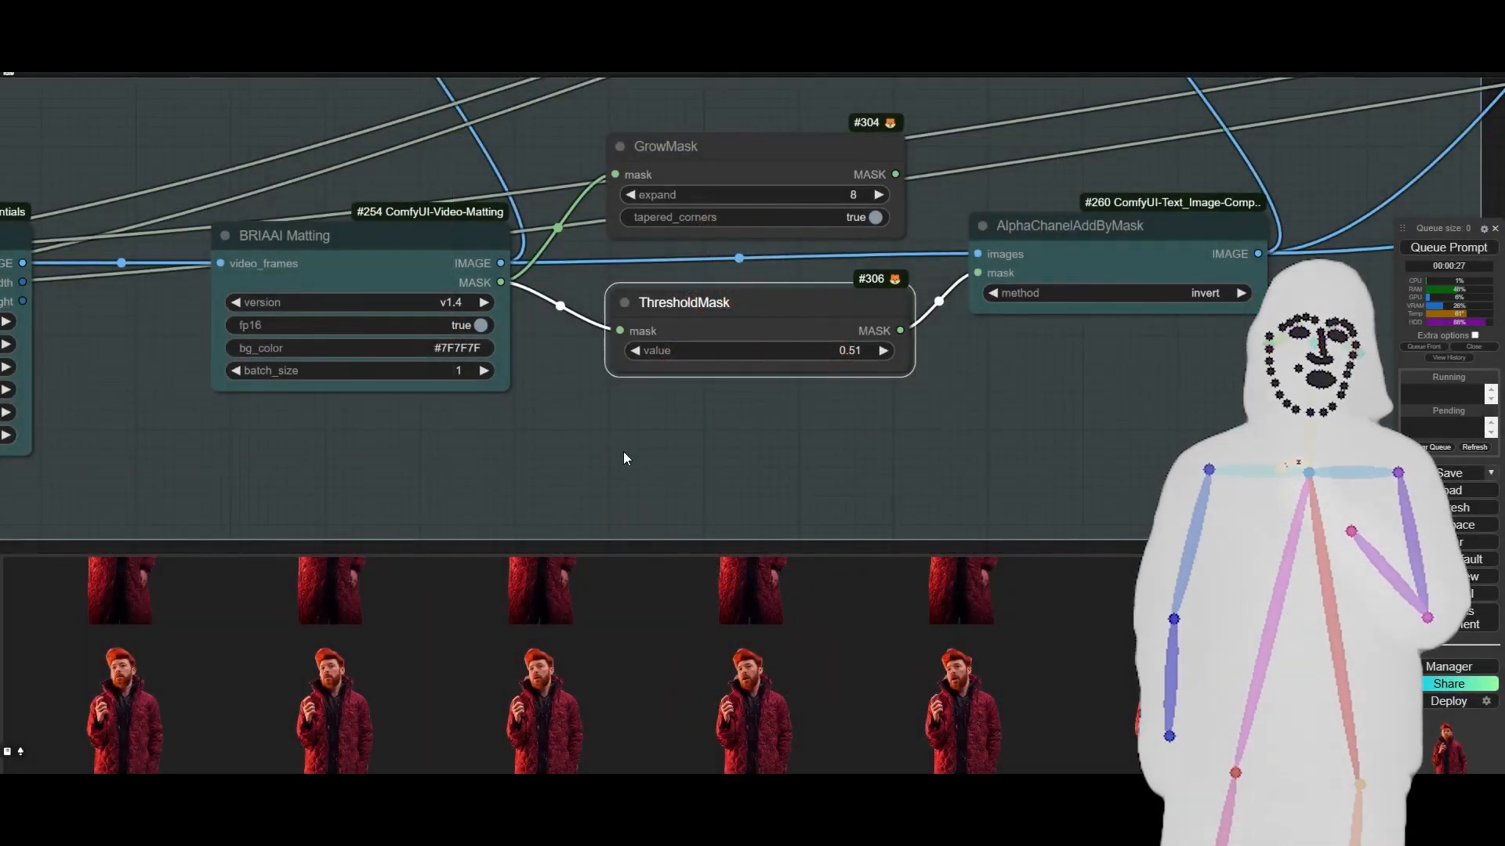
scroll(596, 483, down, 8)
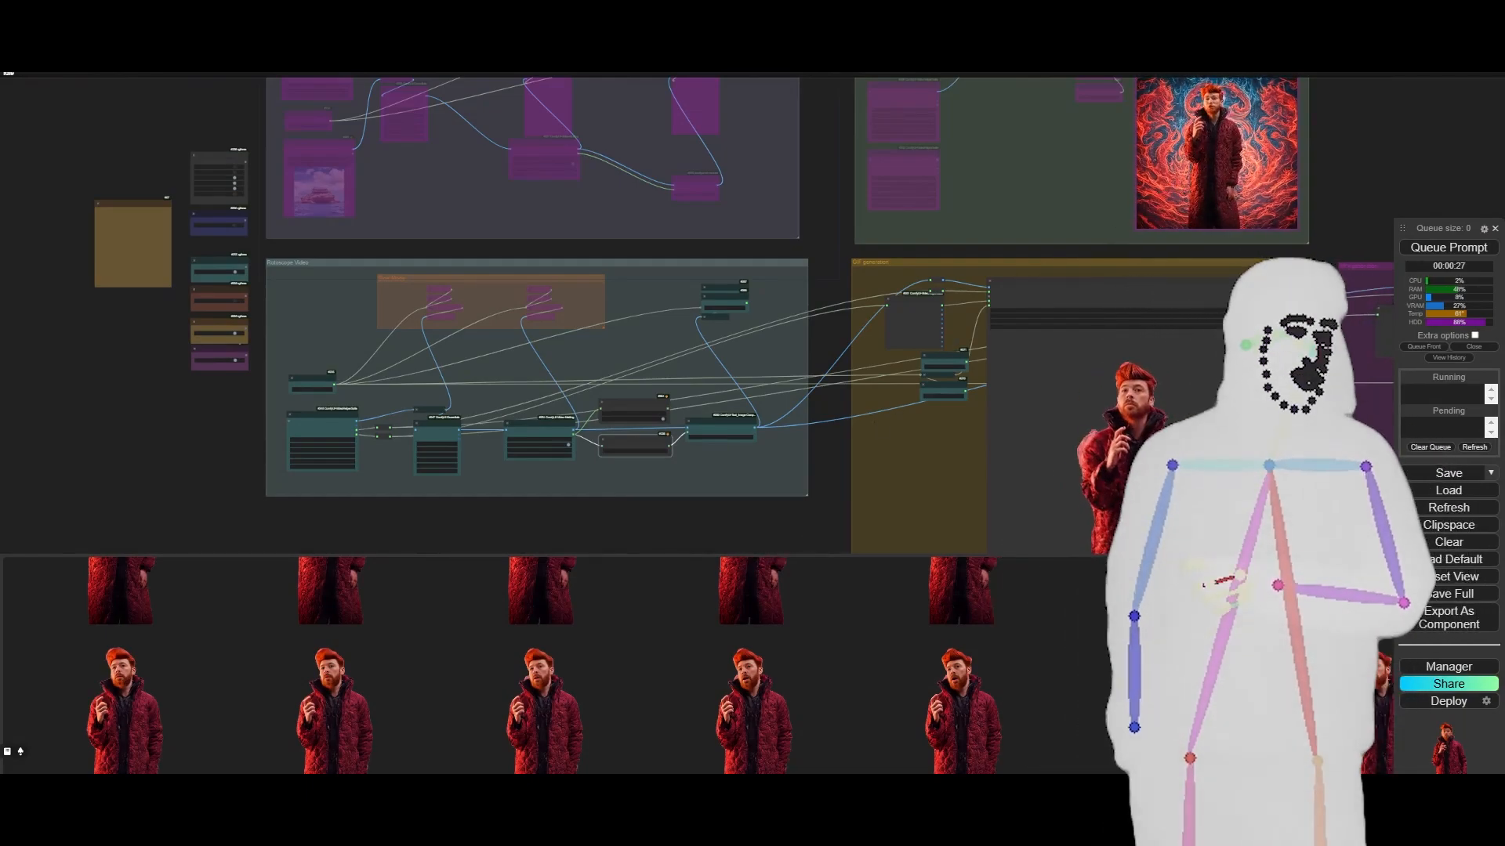
drag(1284, 468, 951, 336)
scroll(844, 337, up, 5)
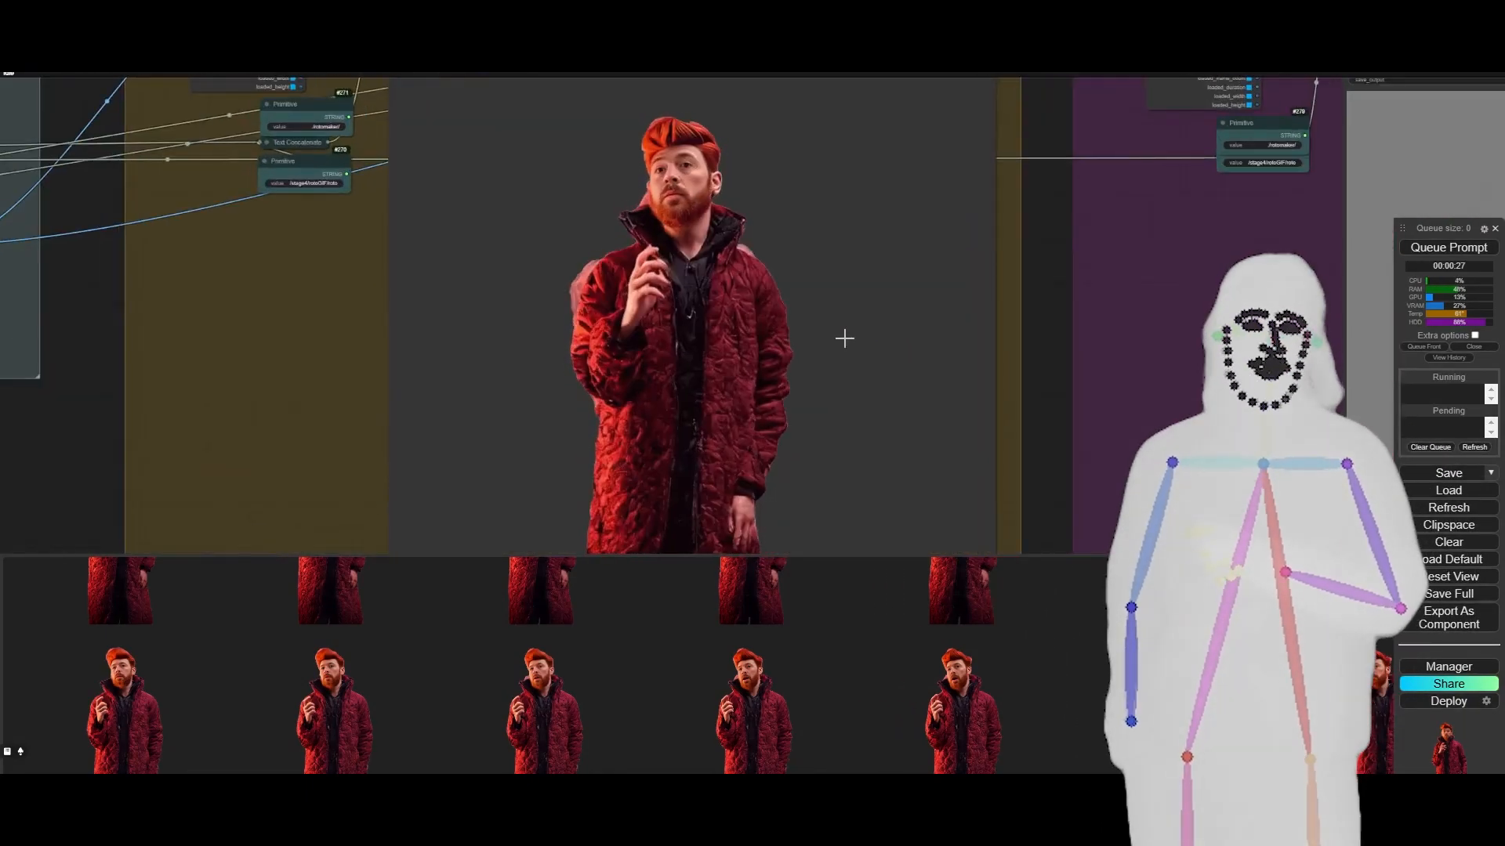
Set the ThresholdMask value to 0.52 in the Rotoscope Video group and queue the workflow
scroll(844, 338, down, 7)
drag(127, 478, 545, 554)
scroll(542, 422, up, 1)
scroll(543, 427, up, 3)
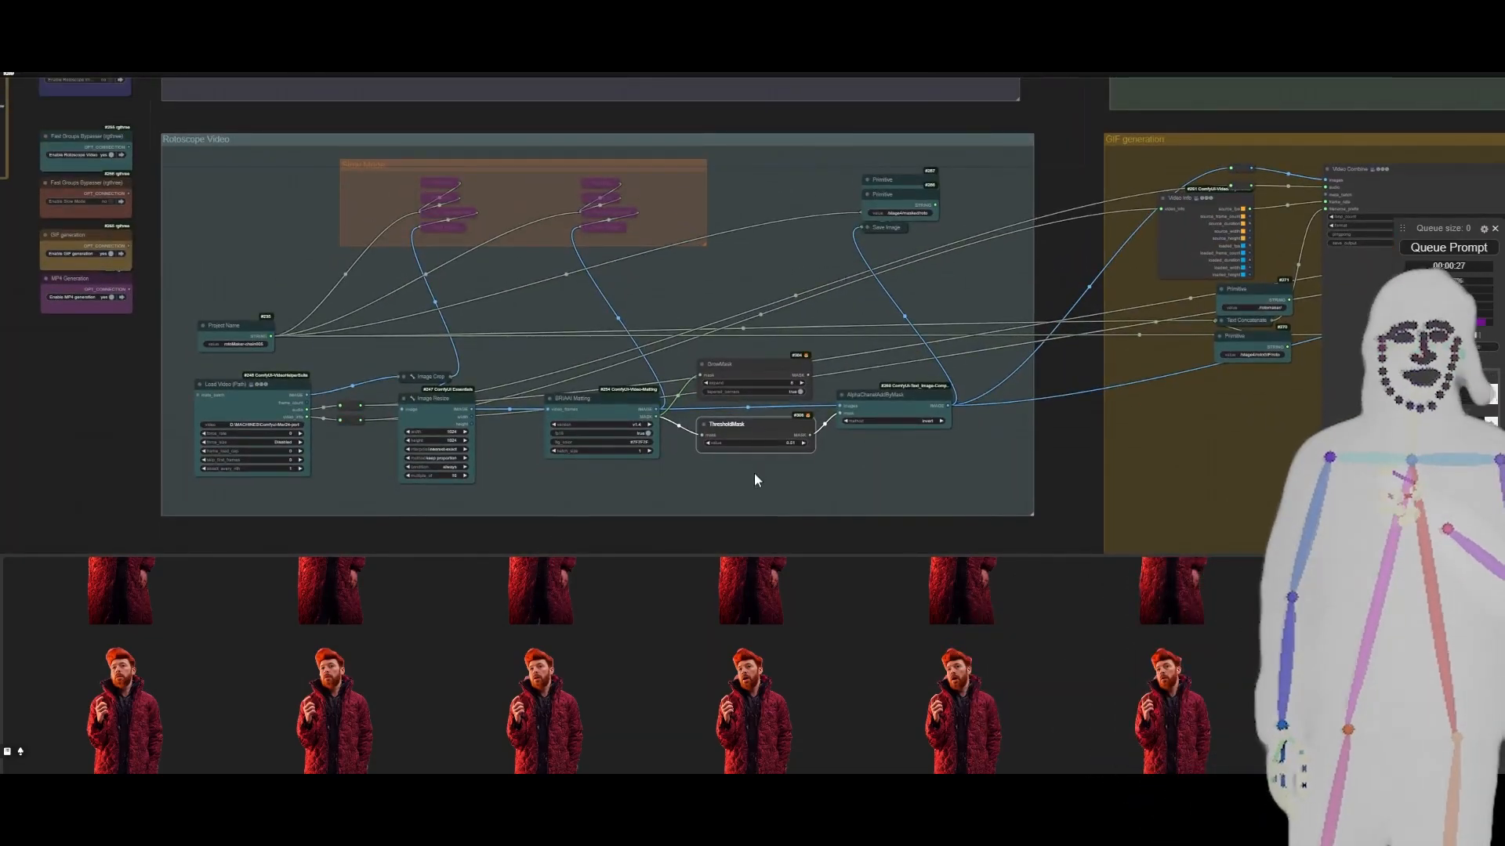
scroll(756, 484, up, 6)
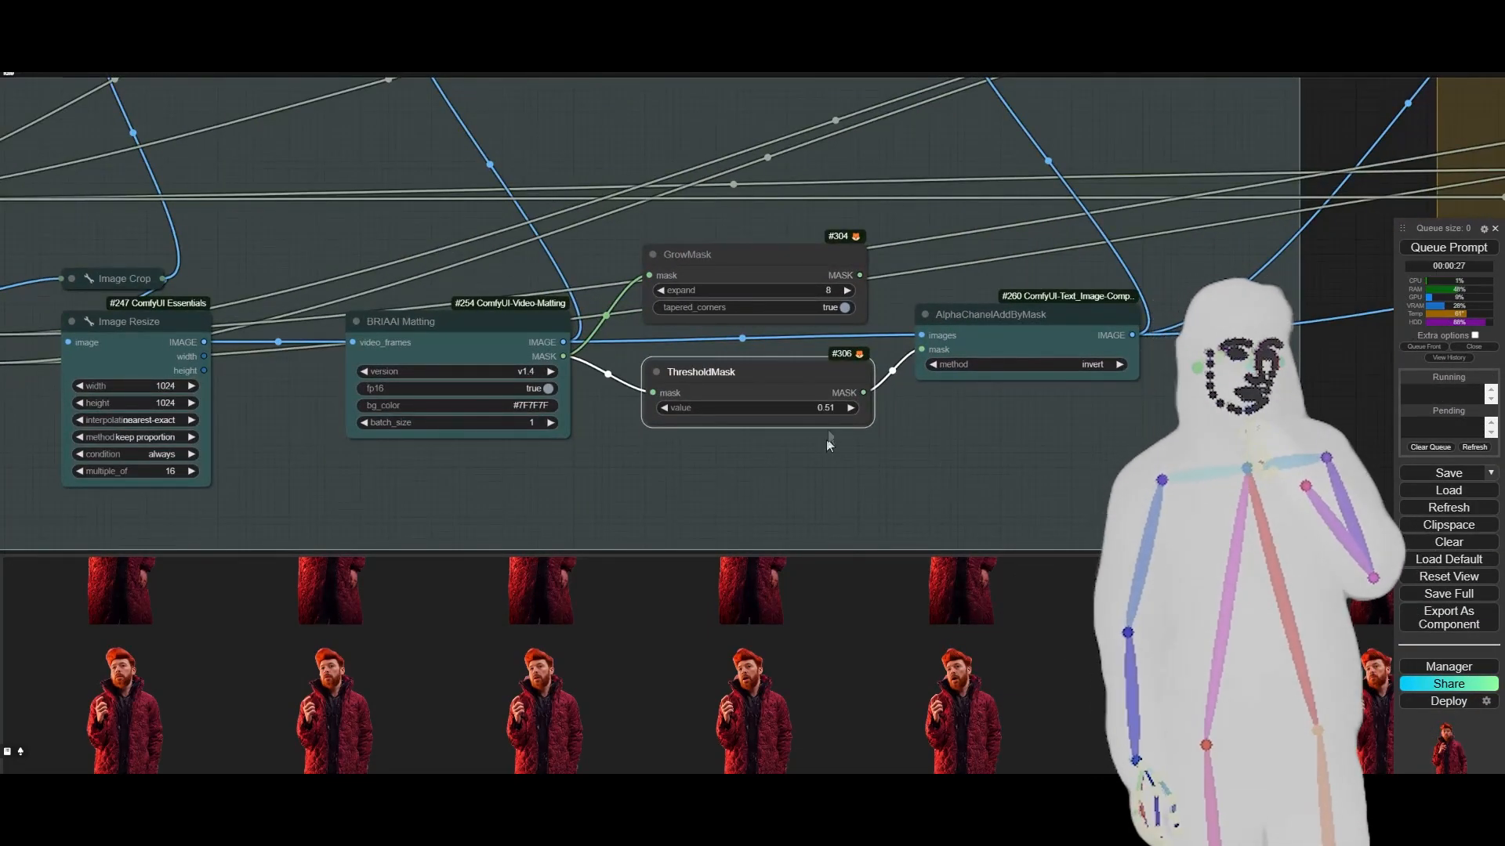
click(851, 407)
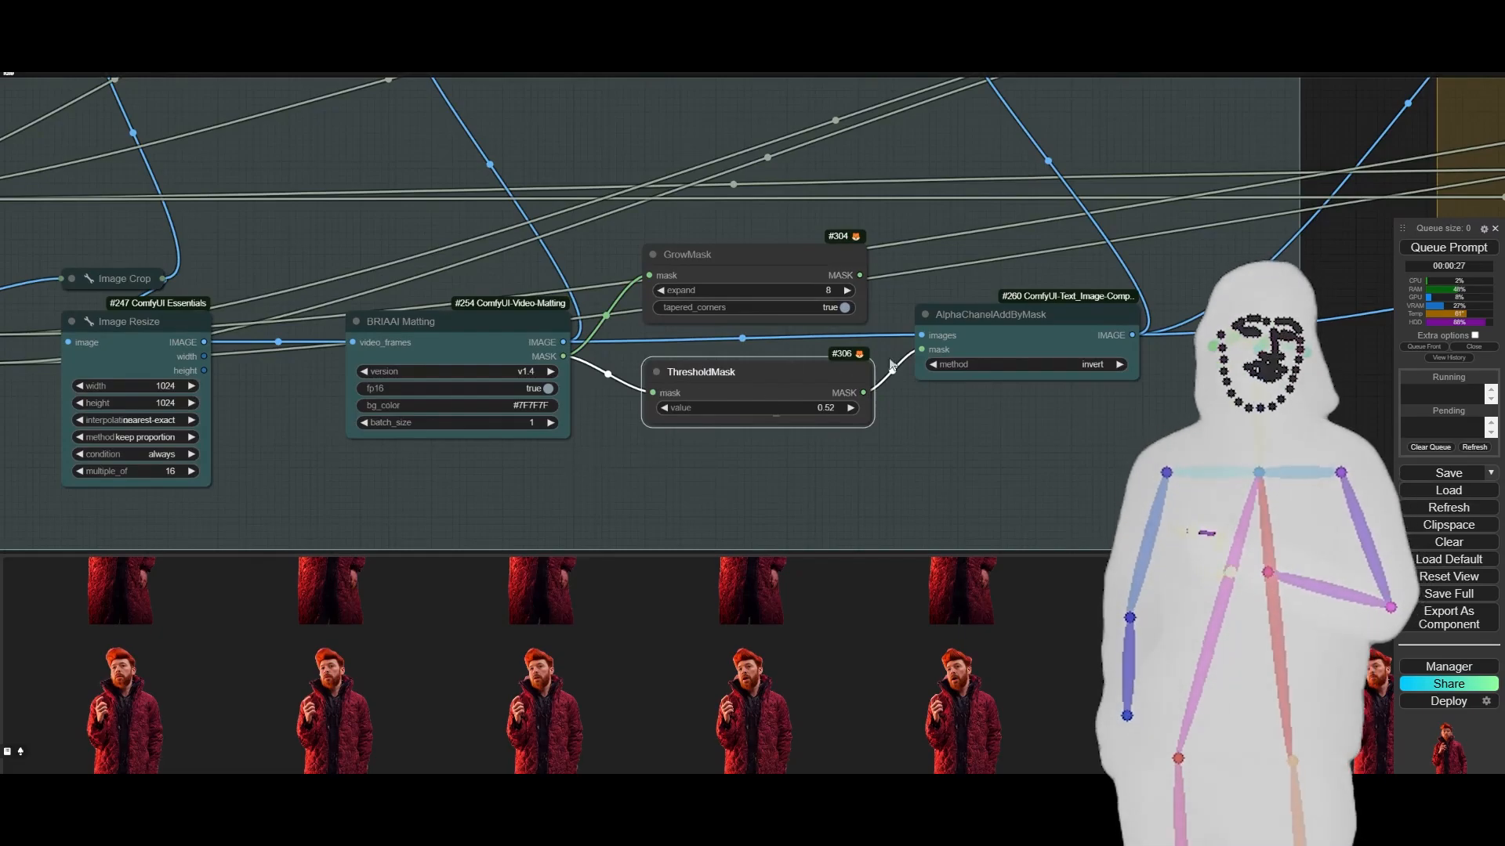
Look over the mask nodes, the GIF preview and the whole roto workflow layout during the run
scroll(348, 448, down, 8)
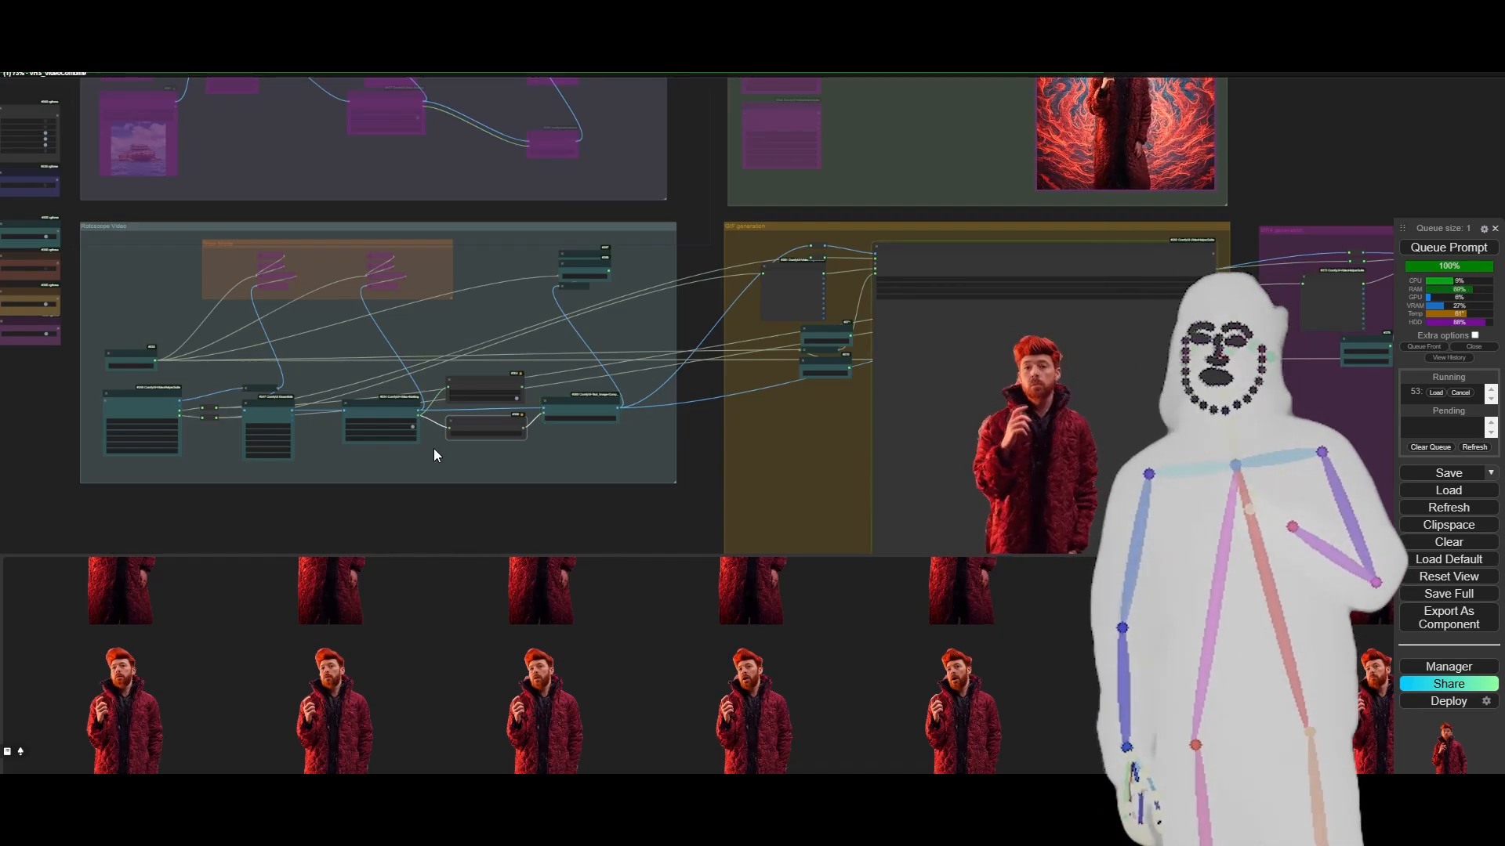
scroll(434, 448, up, 10)
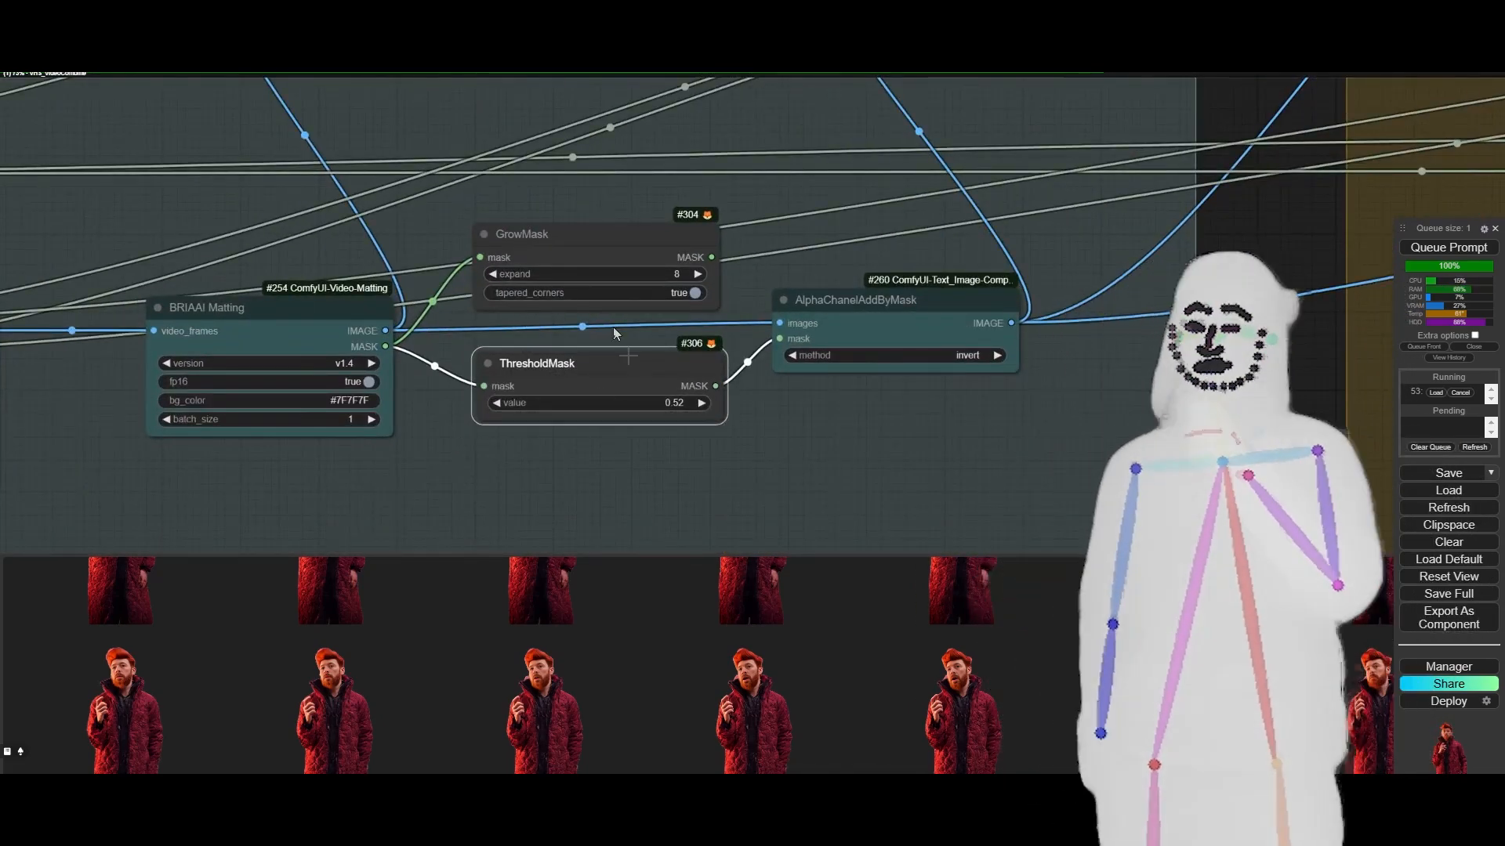
scroll(531, 439, down, 10)
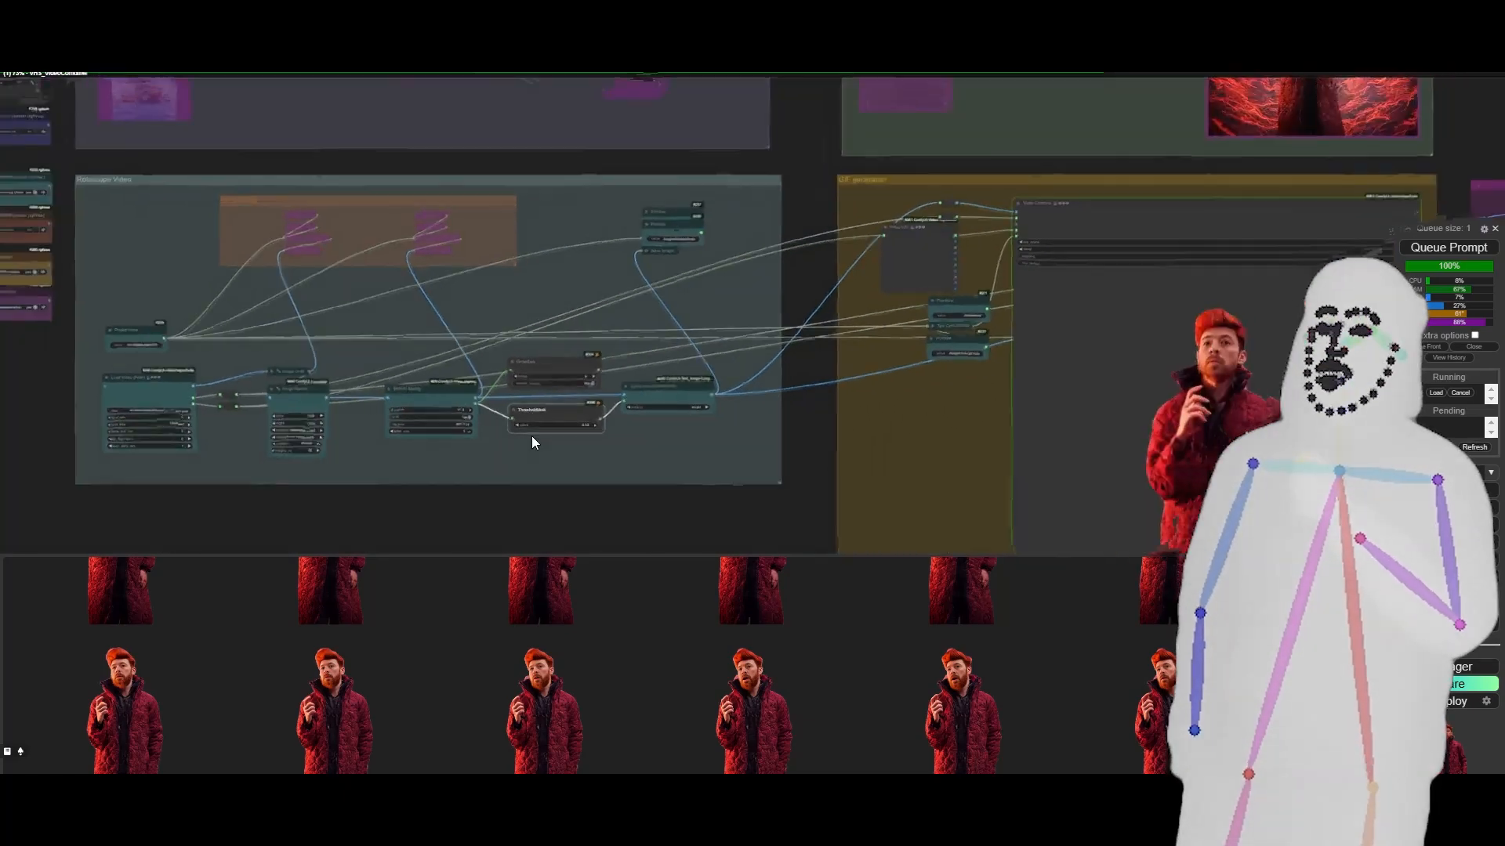
drag(707, 528, 650, 379)
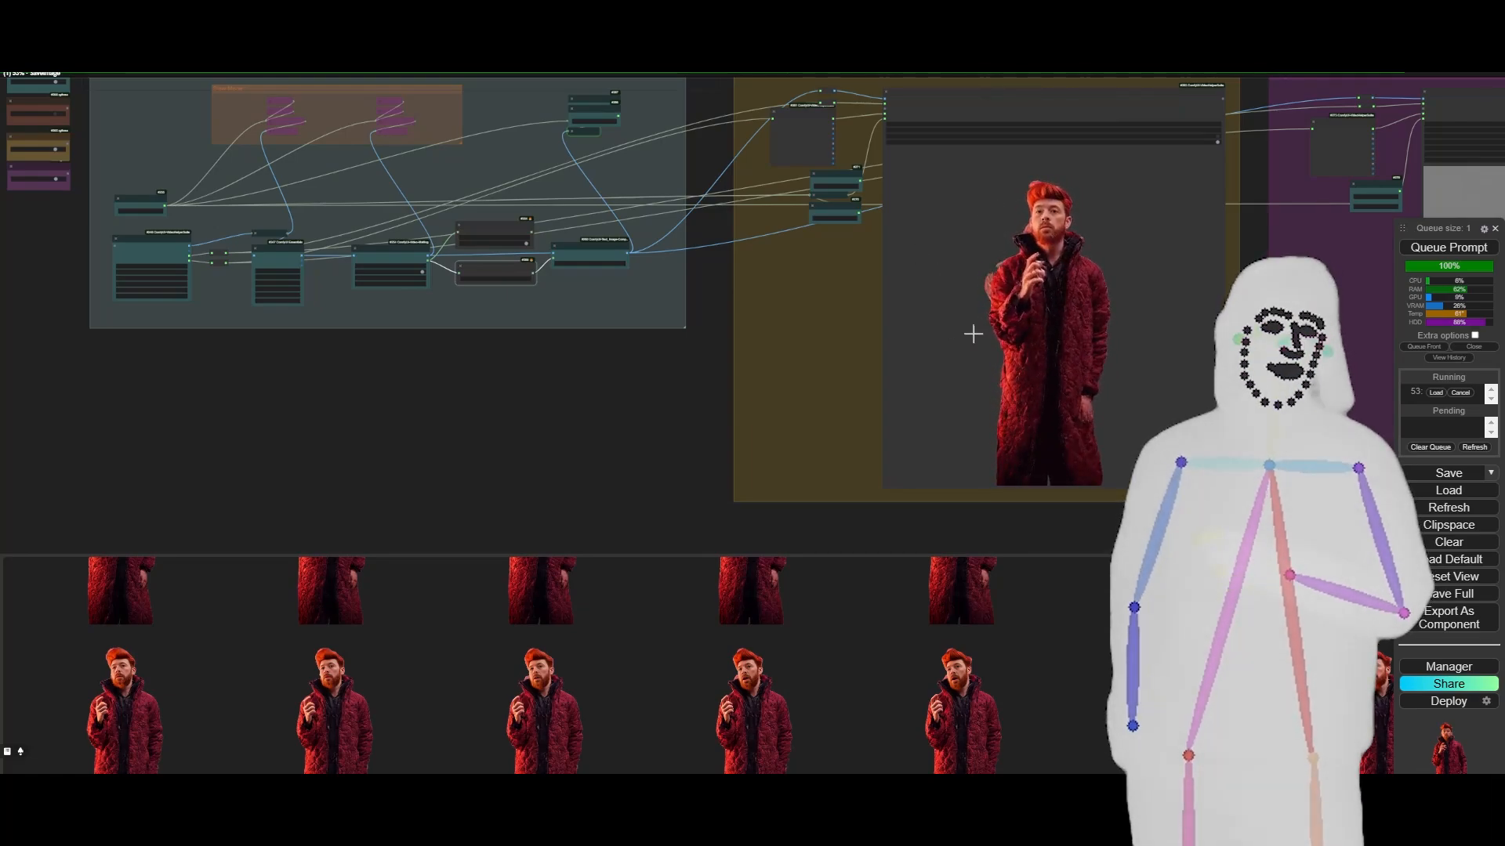
scroll(1120, 397, down, 6)
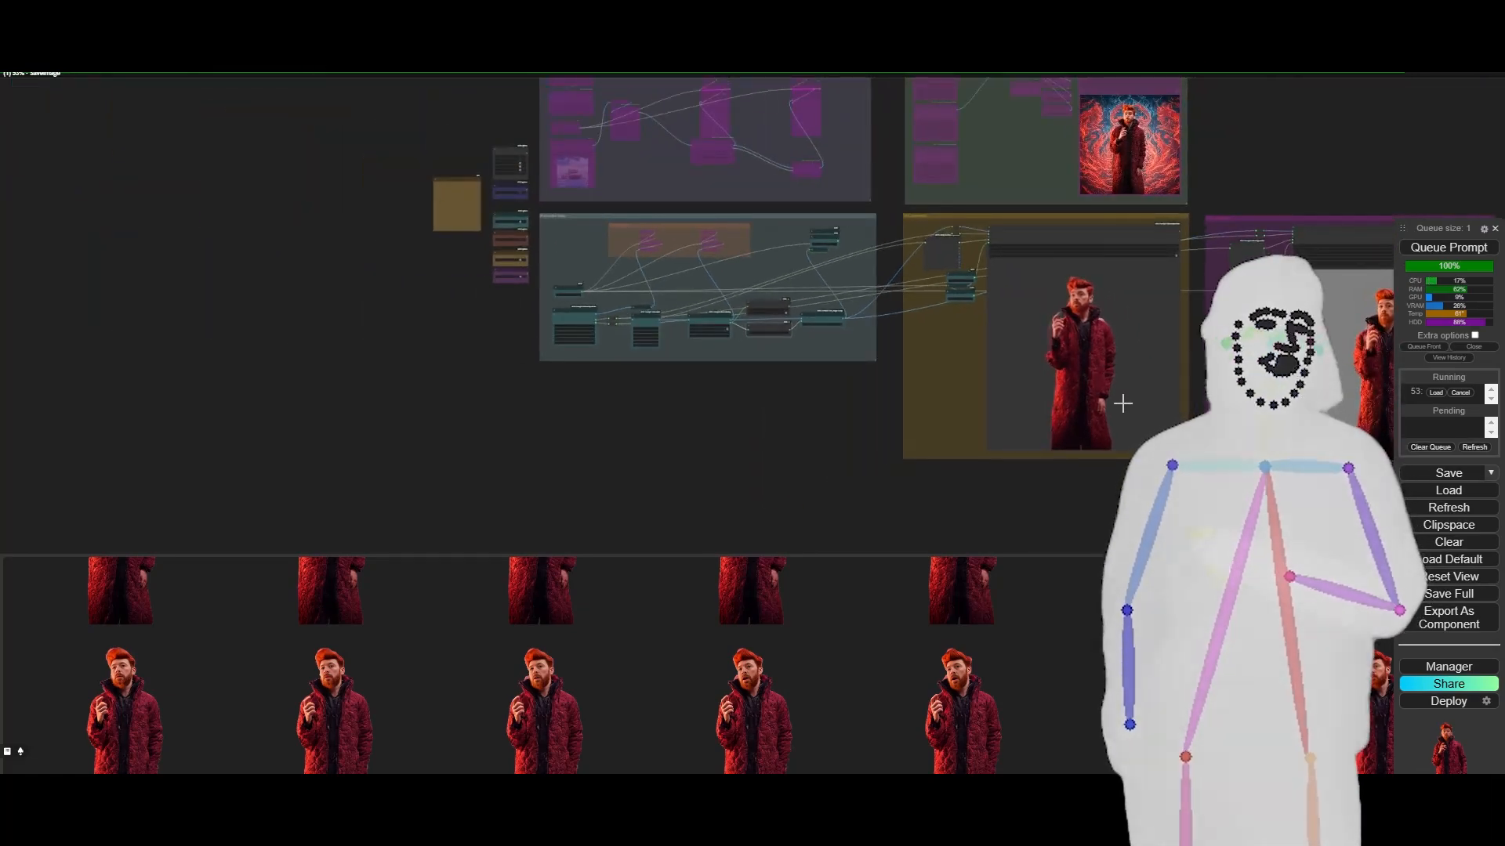
drag(693, 449, 402, 458)
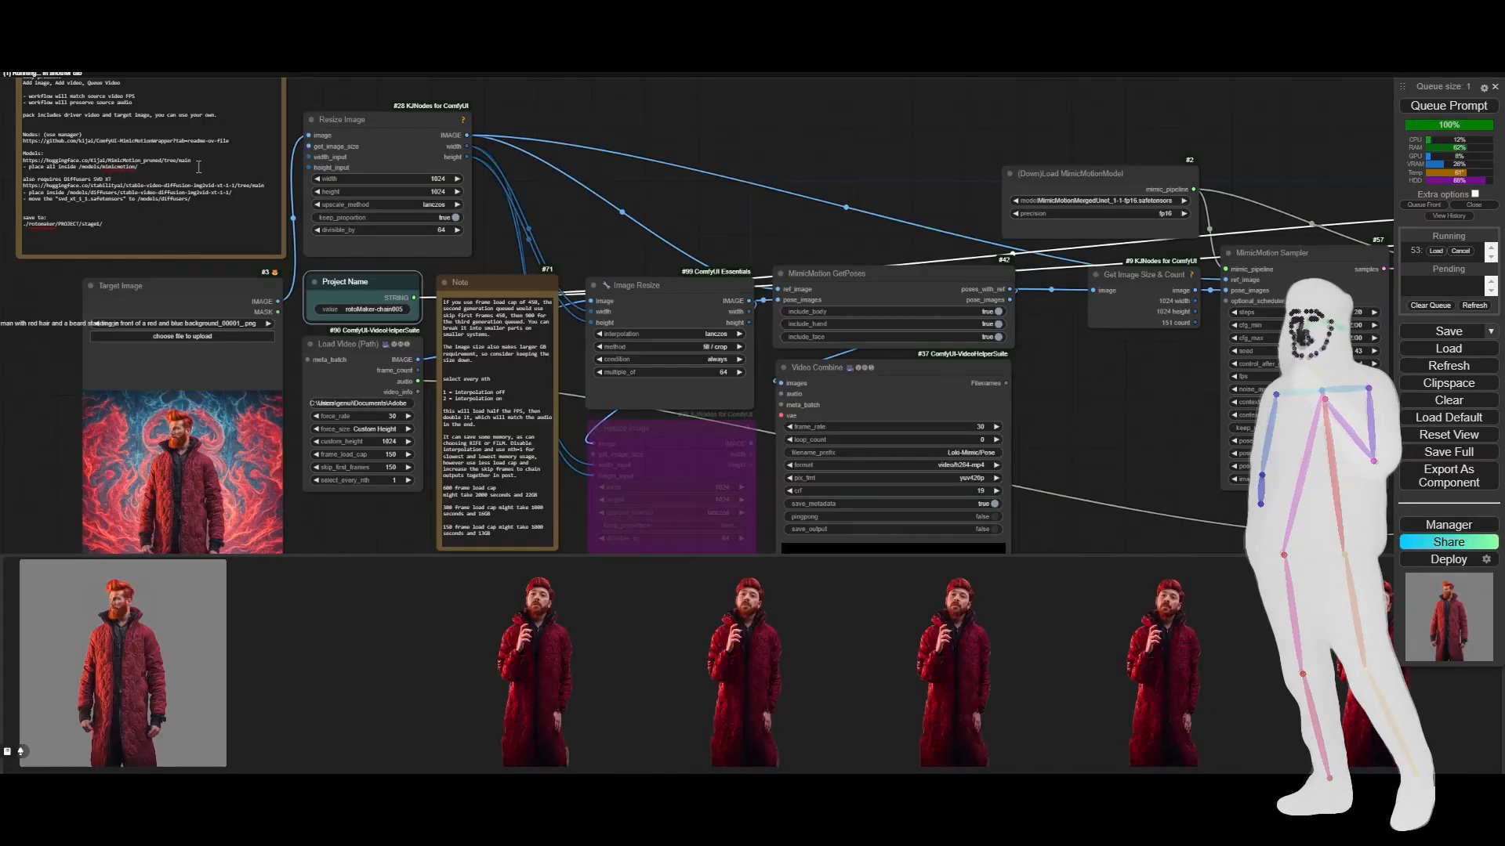
Review the target image, Load Video settings, frame load cap note and pose preview in the MimicMotion workflow
scroll(125, 331, up, 5)
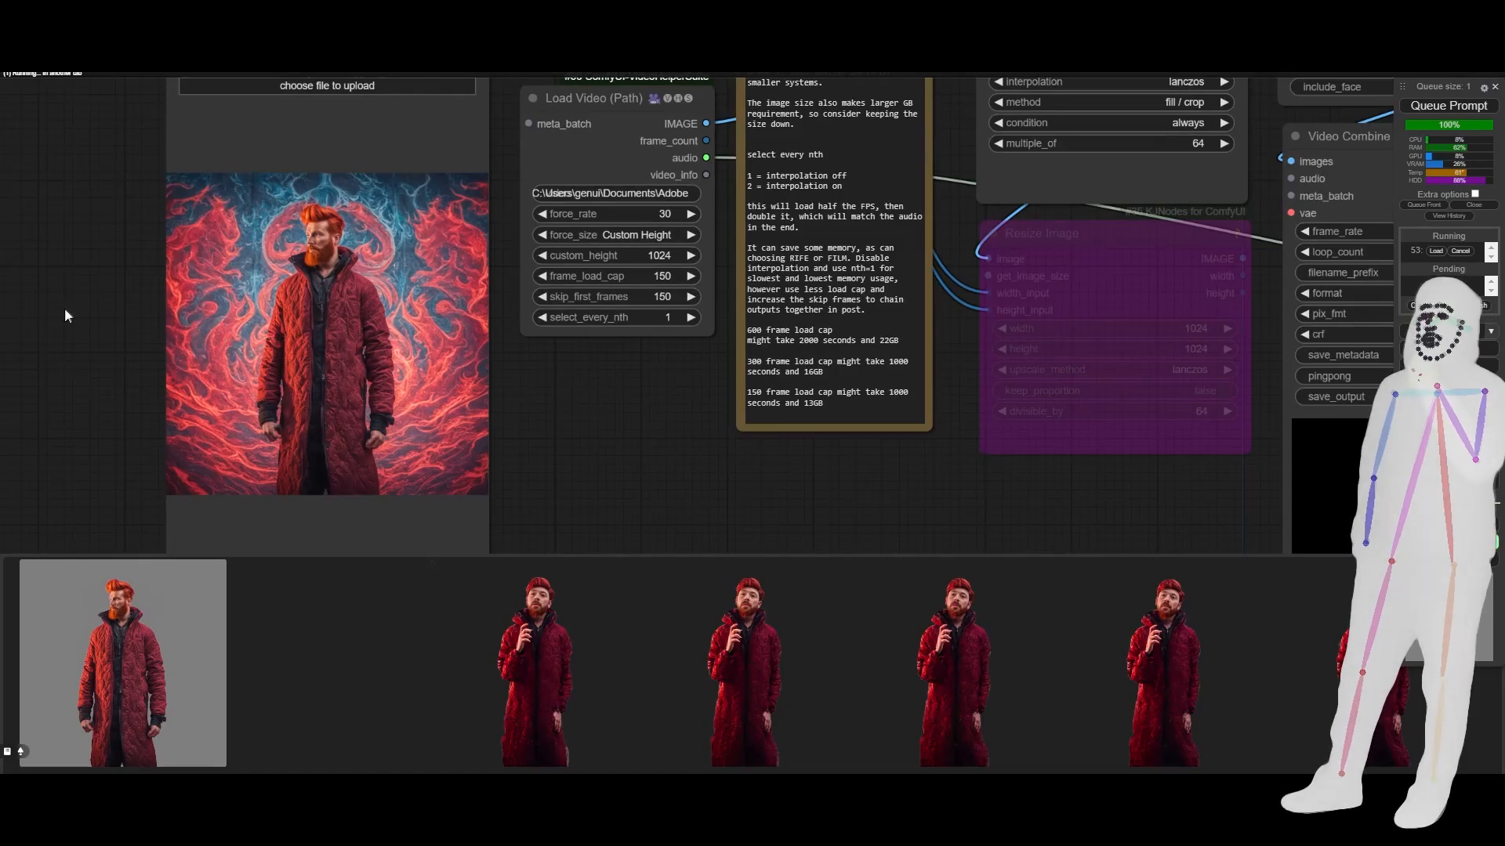
scroll(64, 292, down, 3)
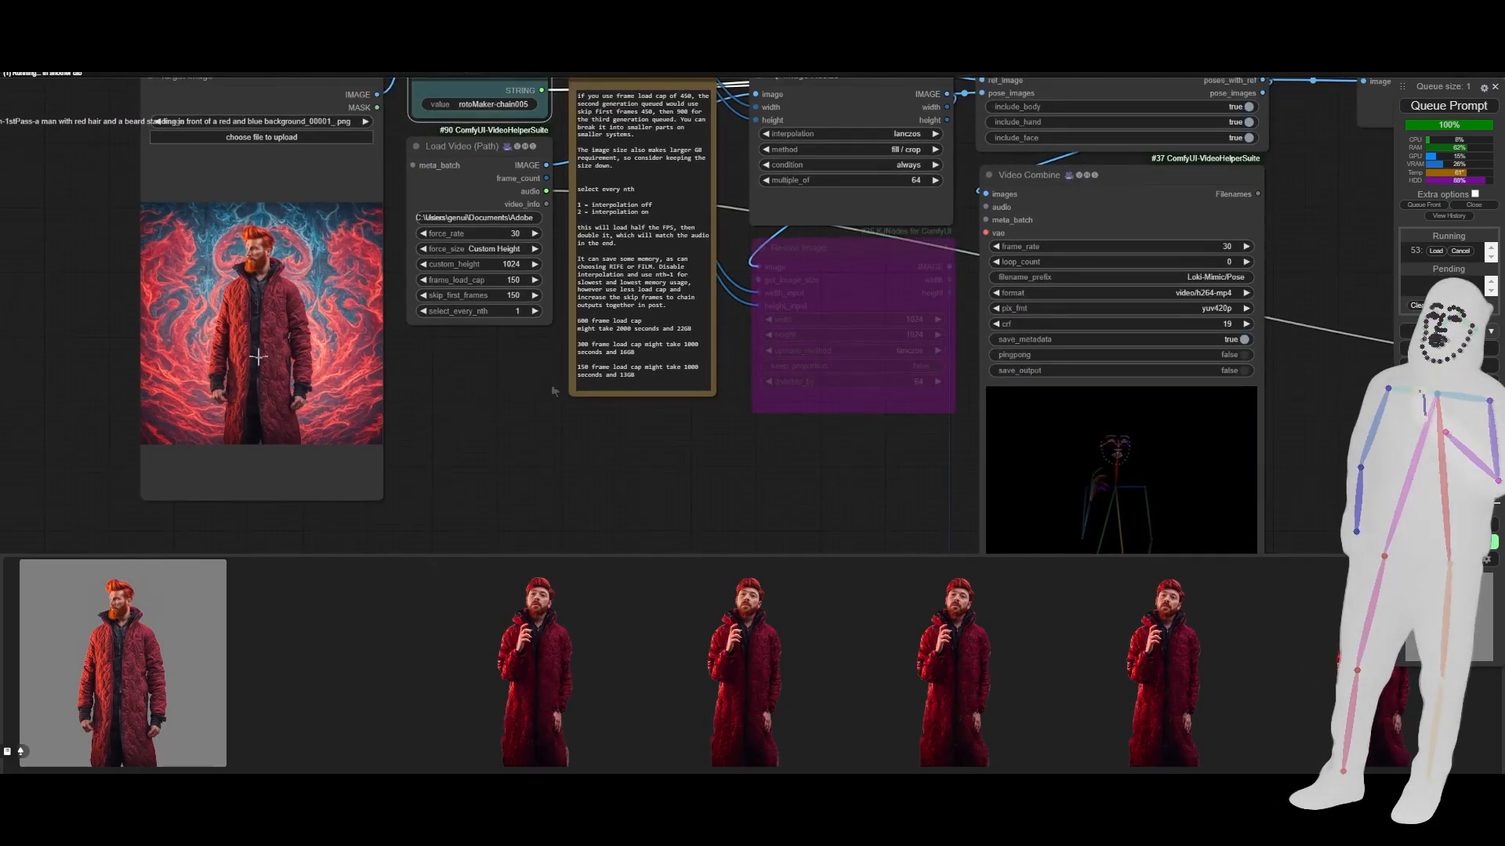
drag(837, 500, 515, 326)
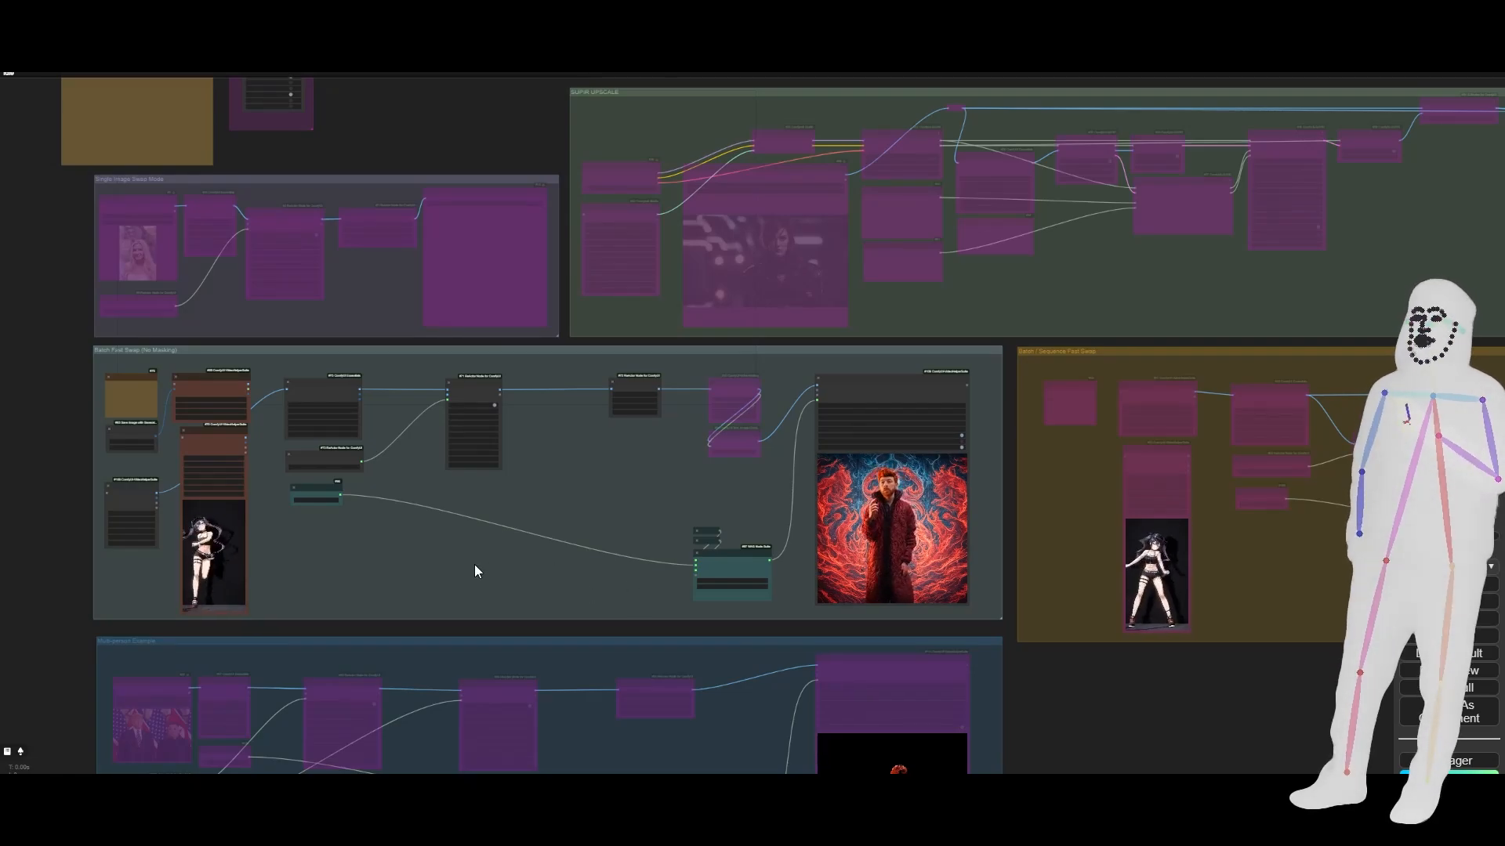
Inspect the batch face swap group in its workflow, selecting the Load Face Model node, and return to the roto workflow
scroll(995, 515, up, 3)
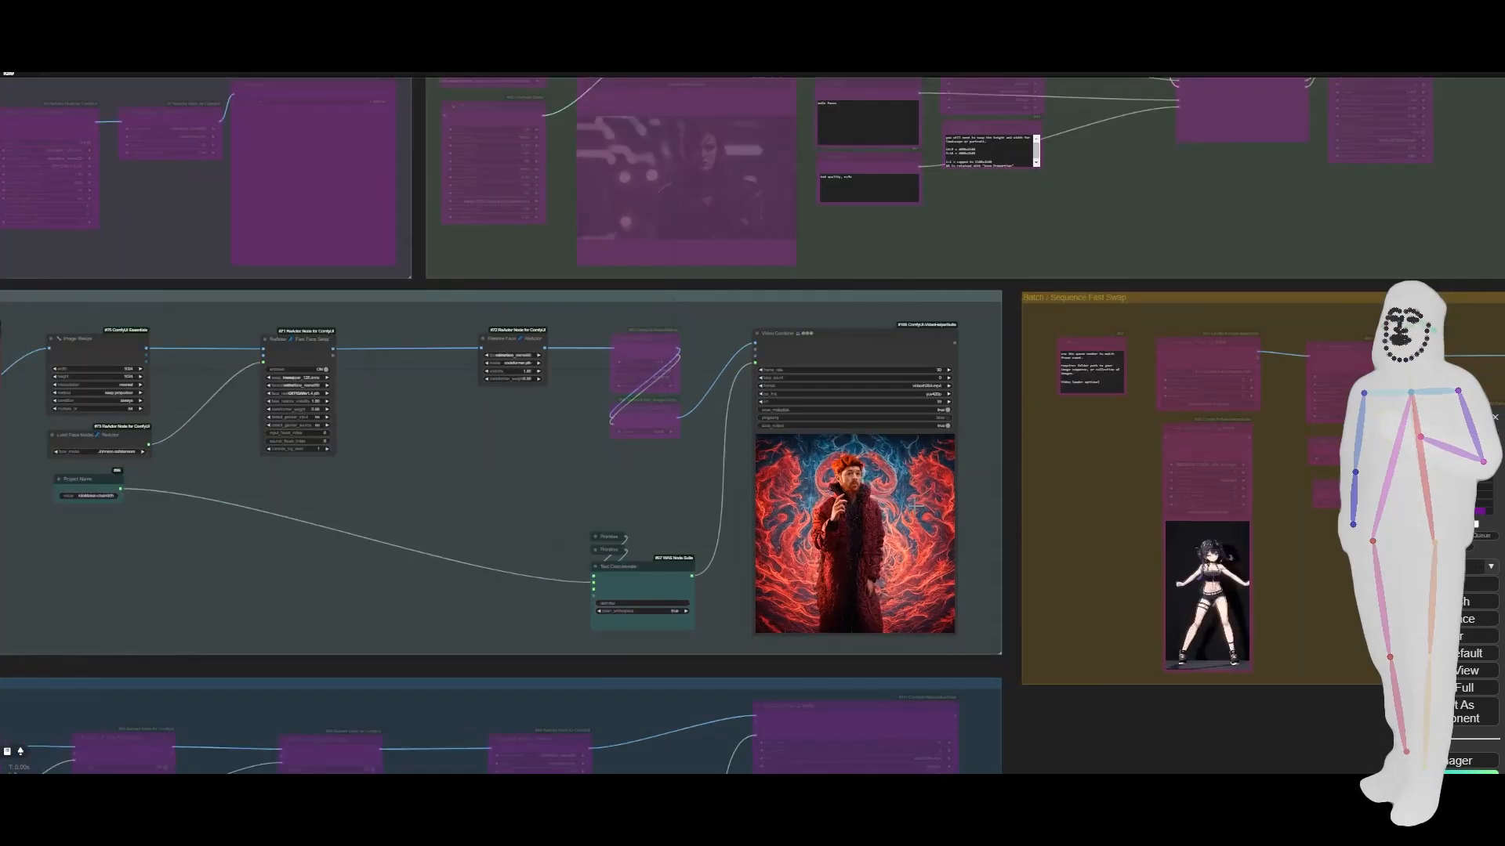
click(105, 434)
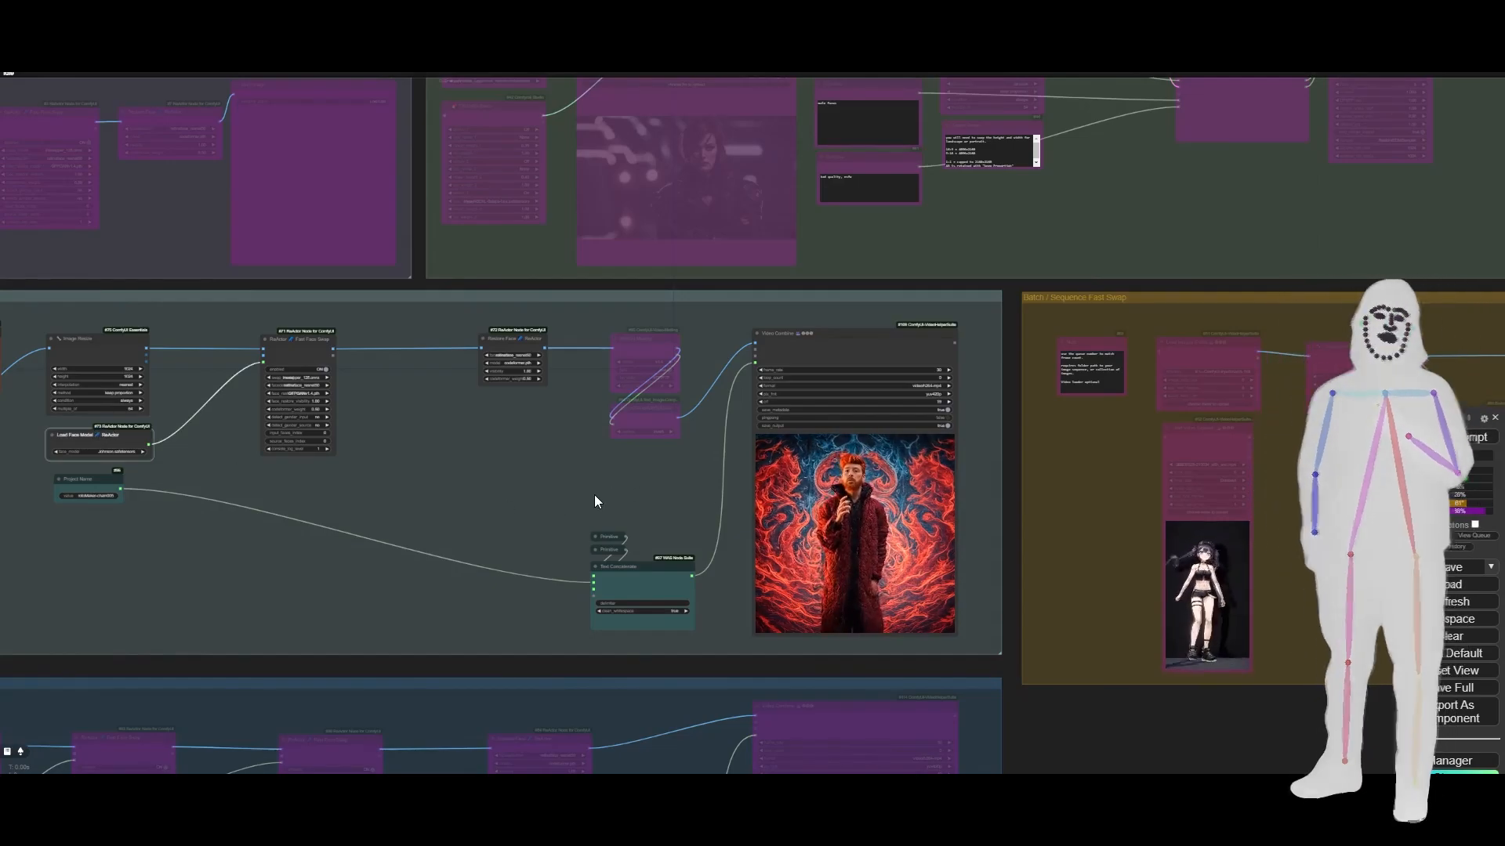
scroll(608, 499, down, 5)
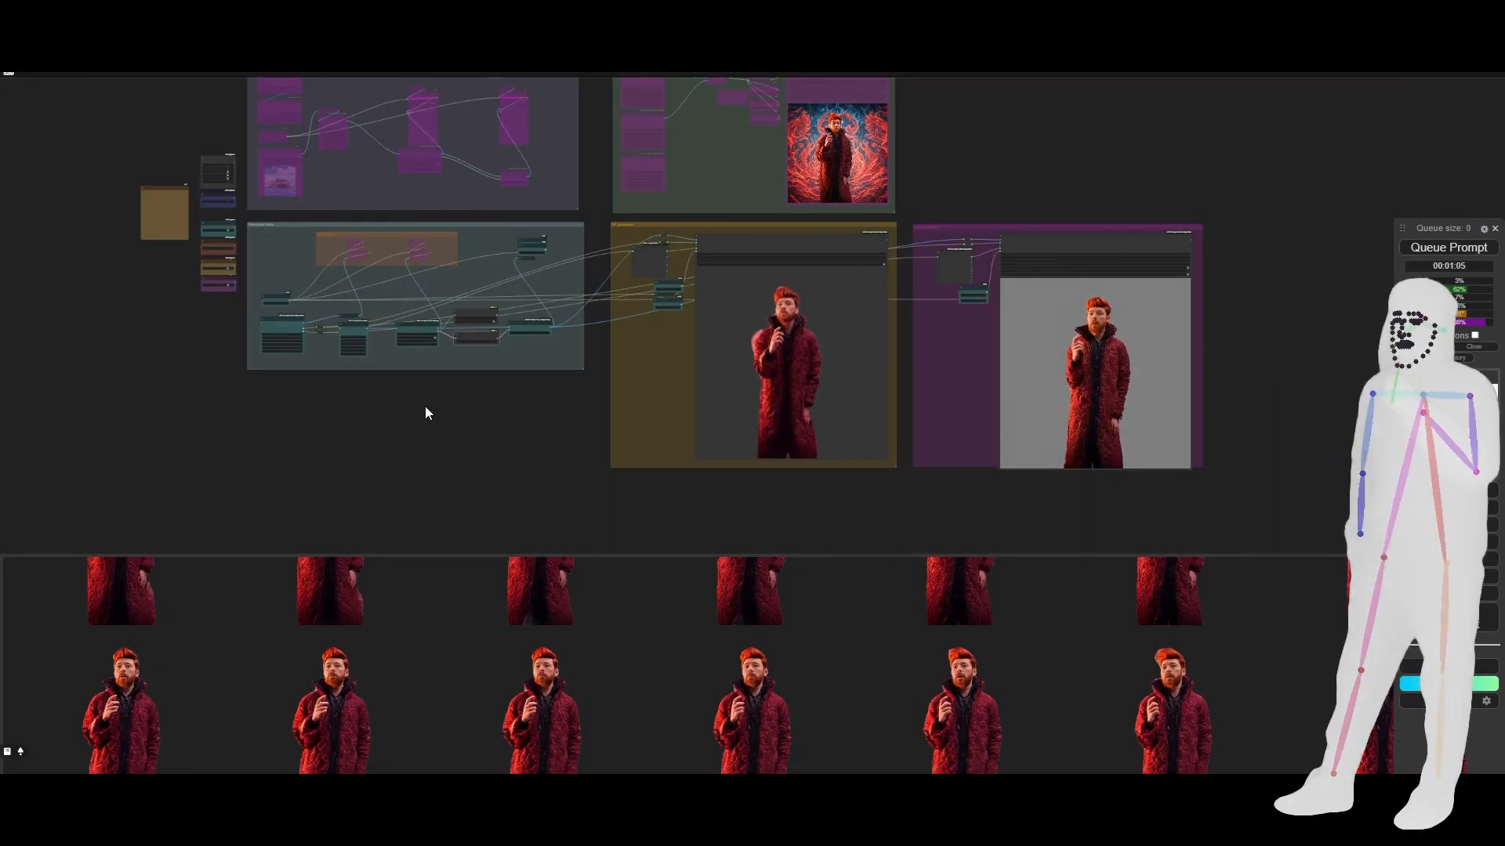
Compare the new GIF and MP4 generation previews and look over the video overlay group above them
drag(425, 406, 446, 464)
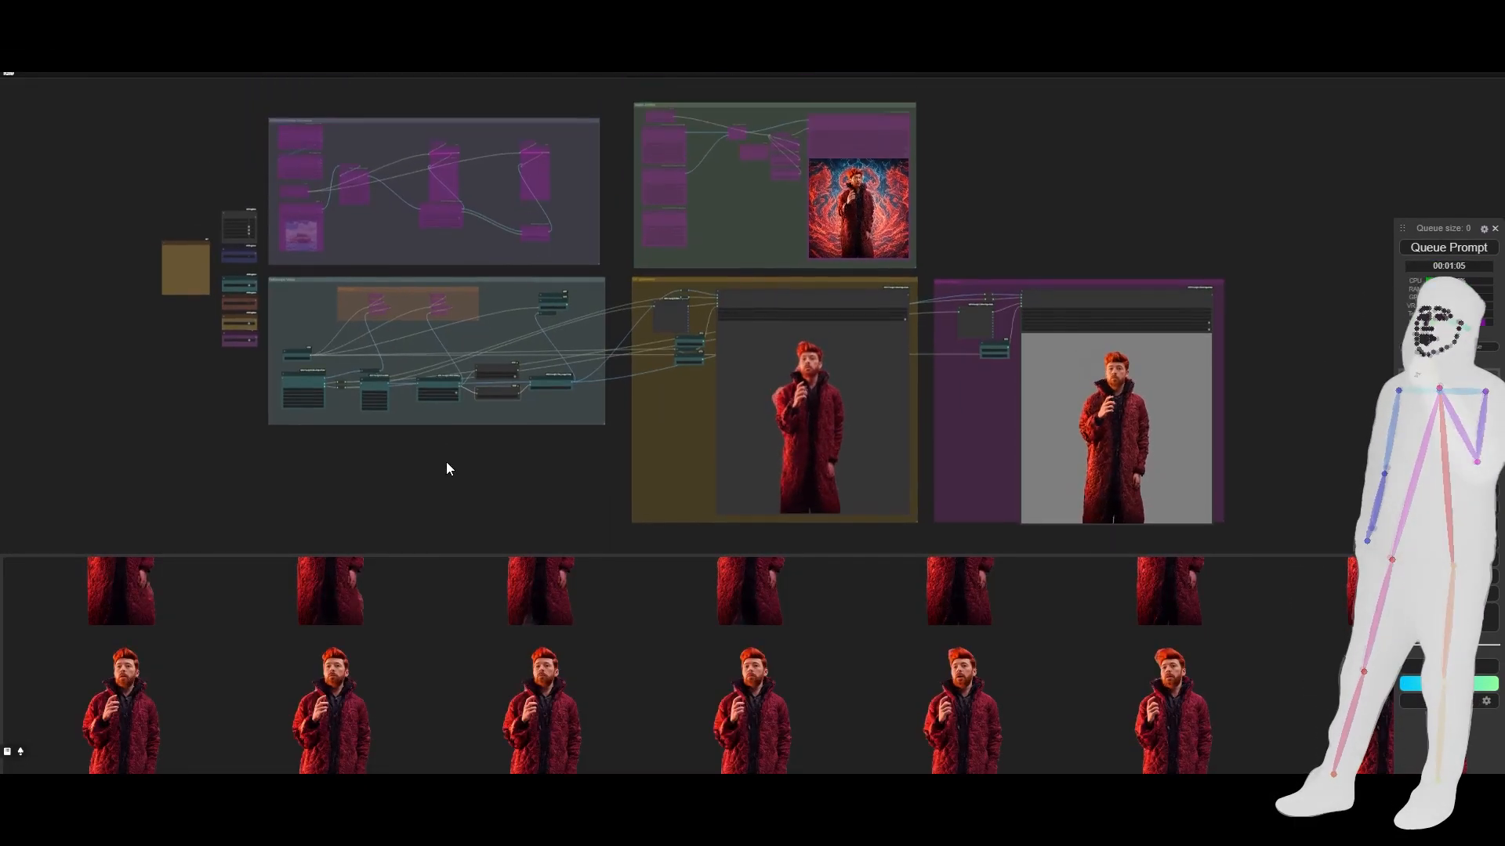
scroll(867, 124, up, 8)
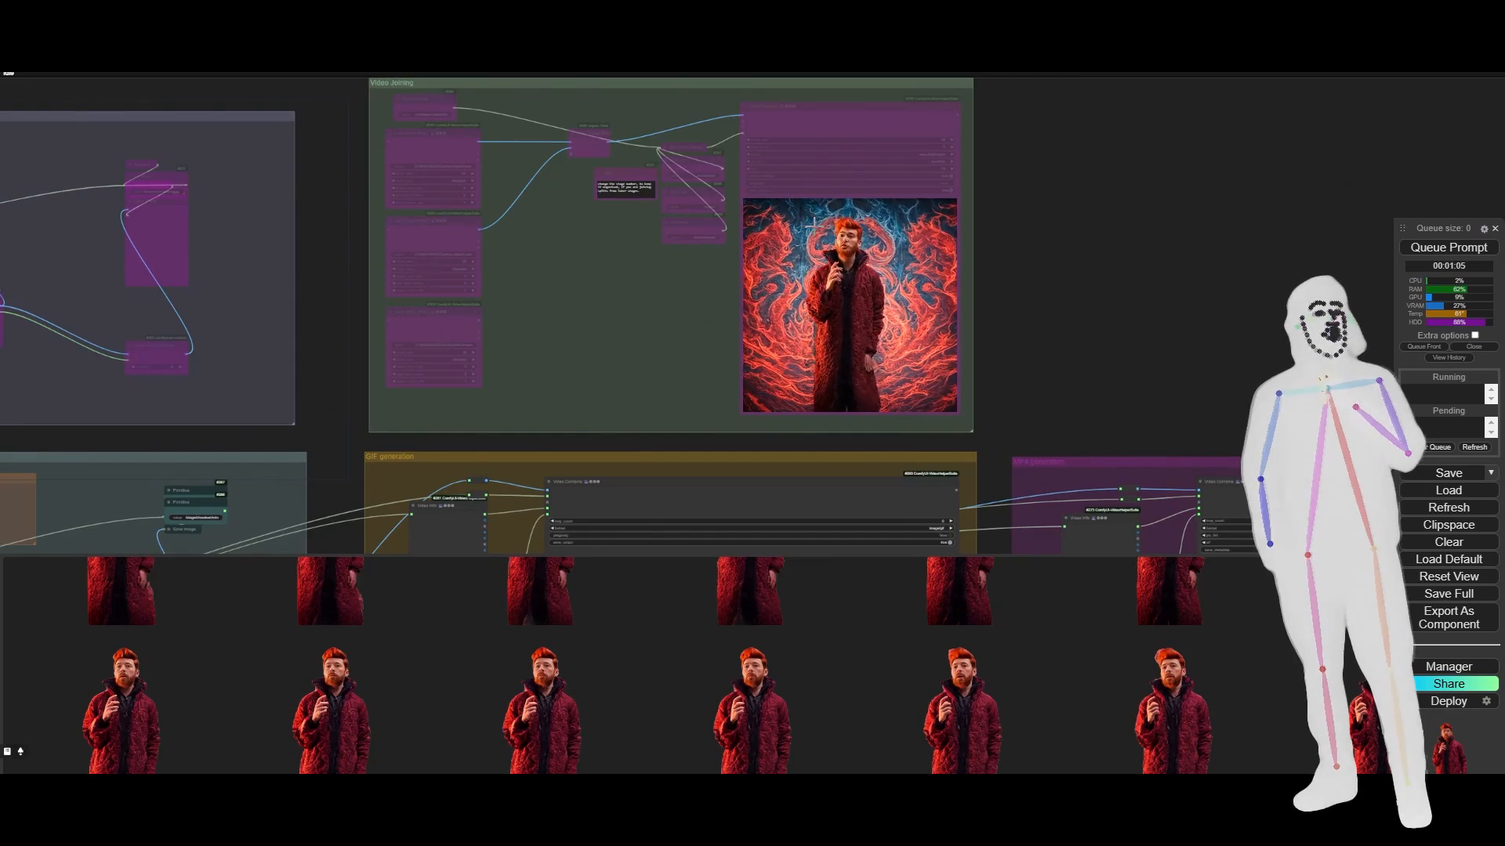
scroll(1192, 218, down, 6)
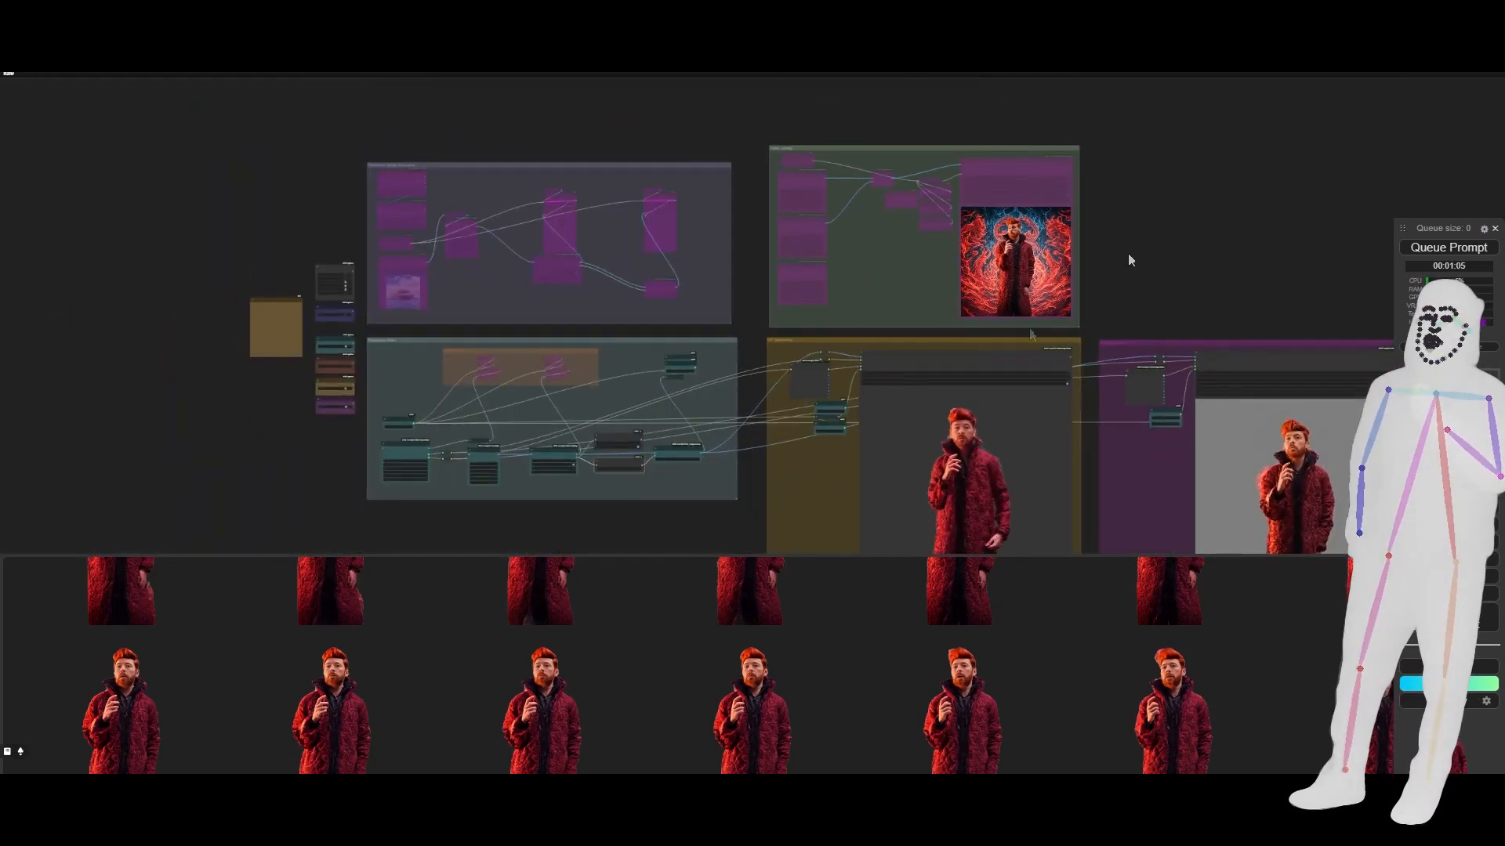
scroll(588, 404, up, 6)
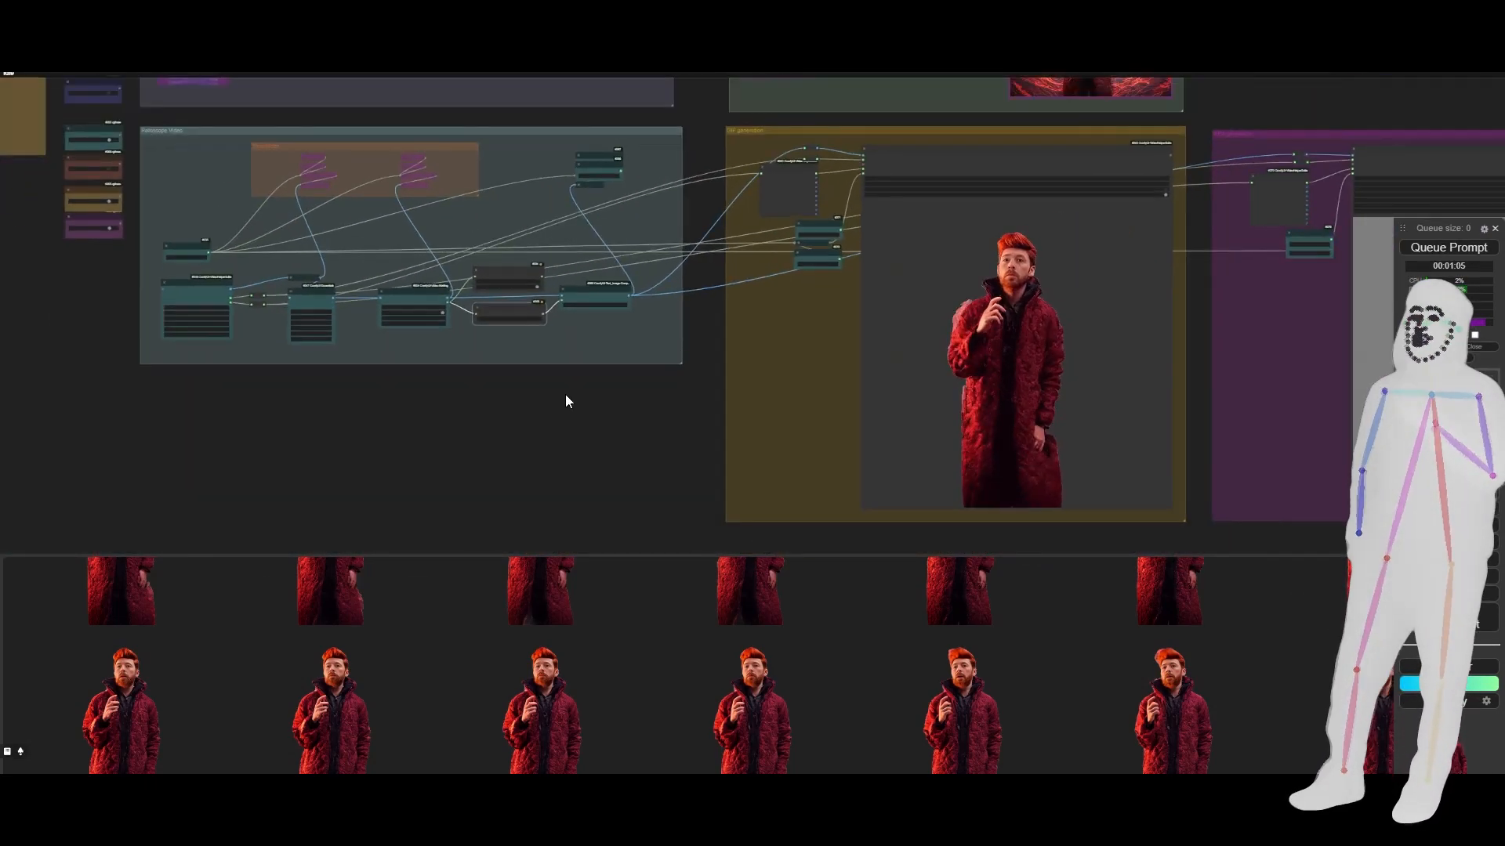
drag(508, 420, 378, 446)
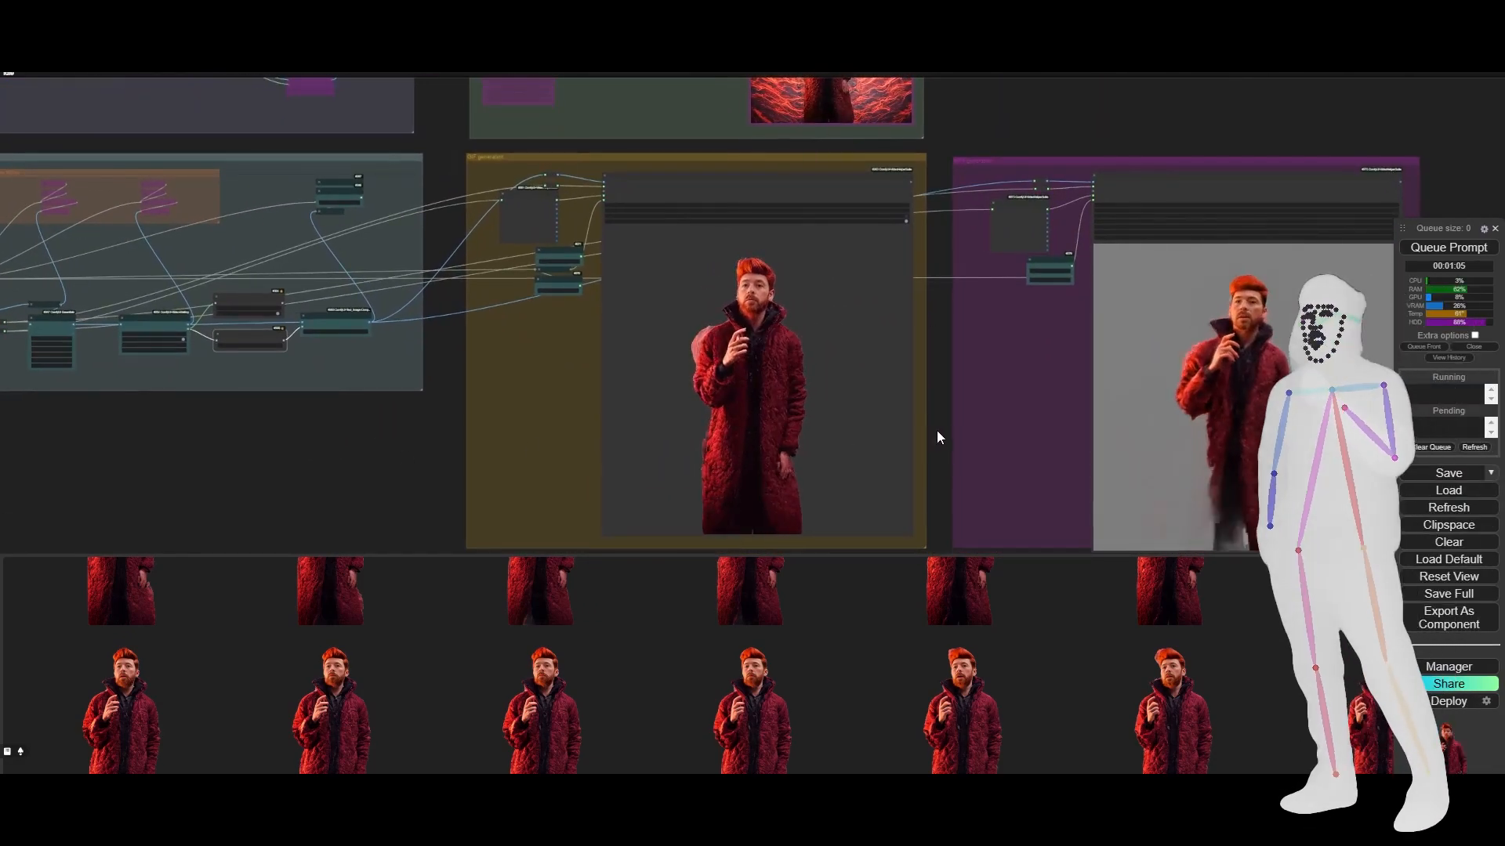
drag(938, 430, 707, 370)
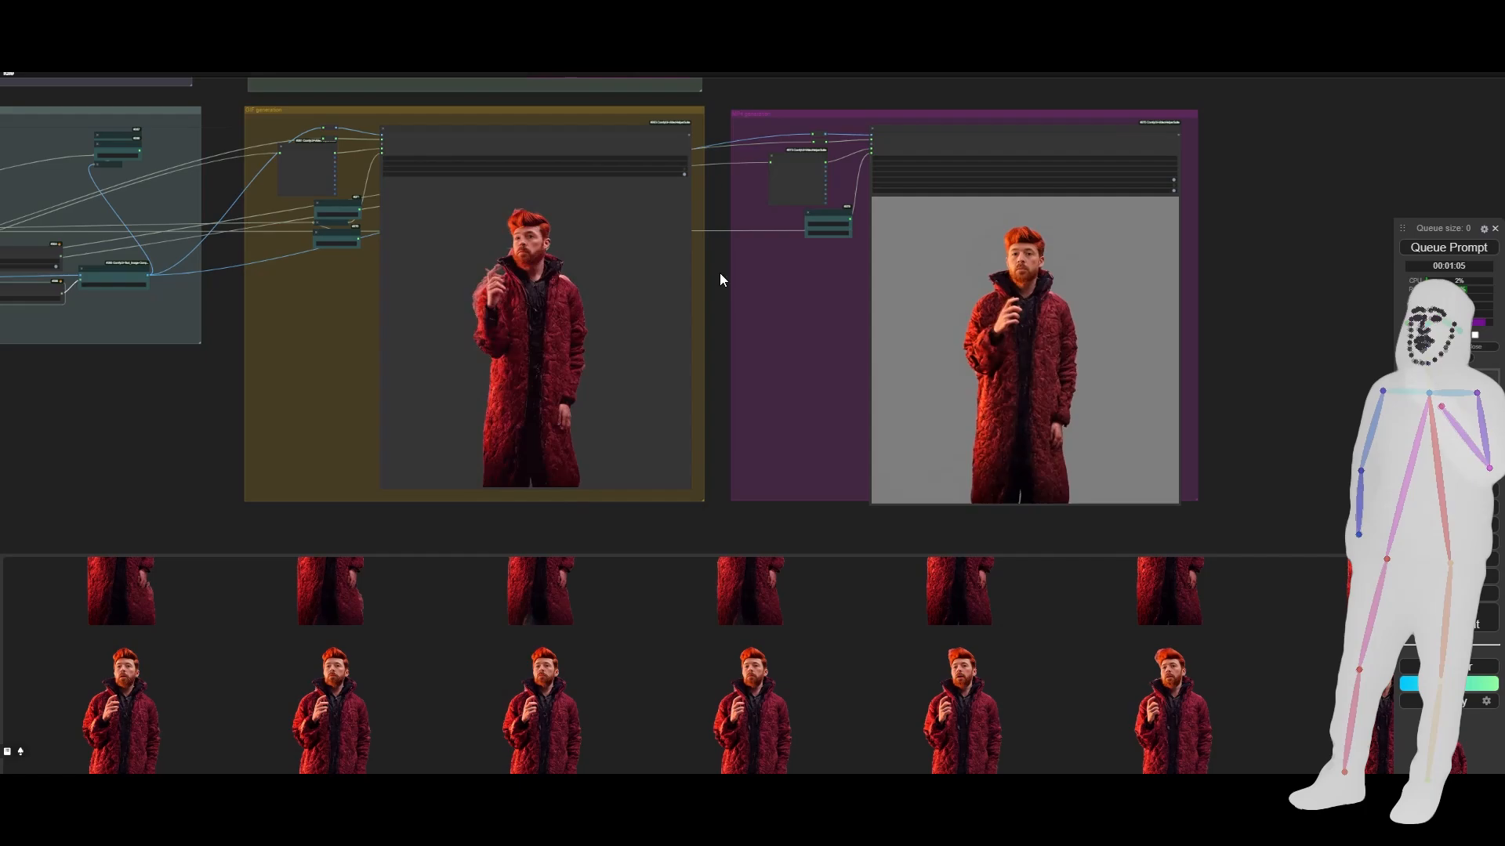
drag(208, 452, 362, 501)
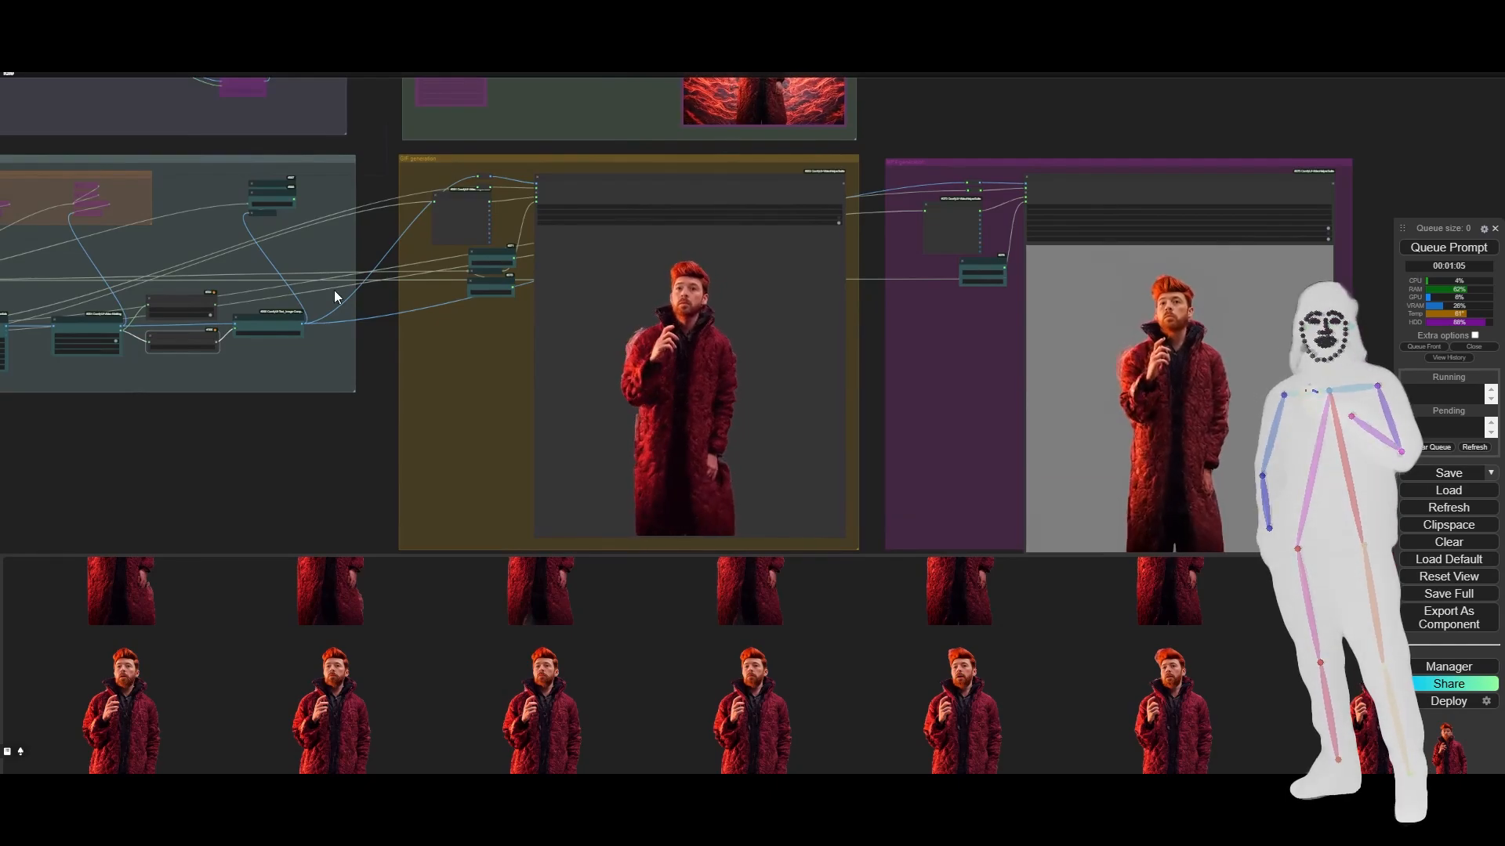
Examine the cut-out edges in the GIF preview and trace them back to the Save Image and mask nodes
scroll(203, 205, up, 7)
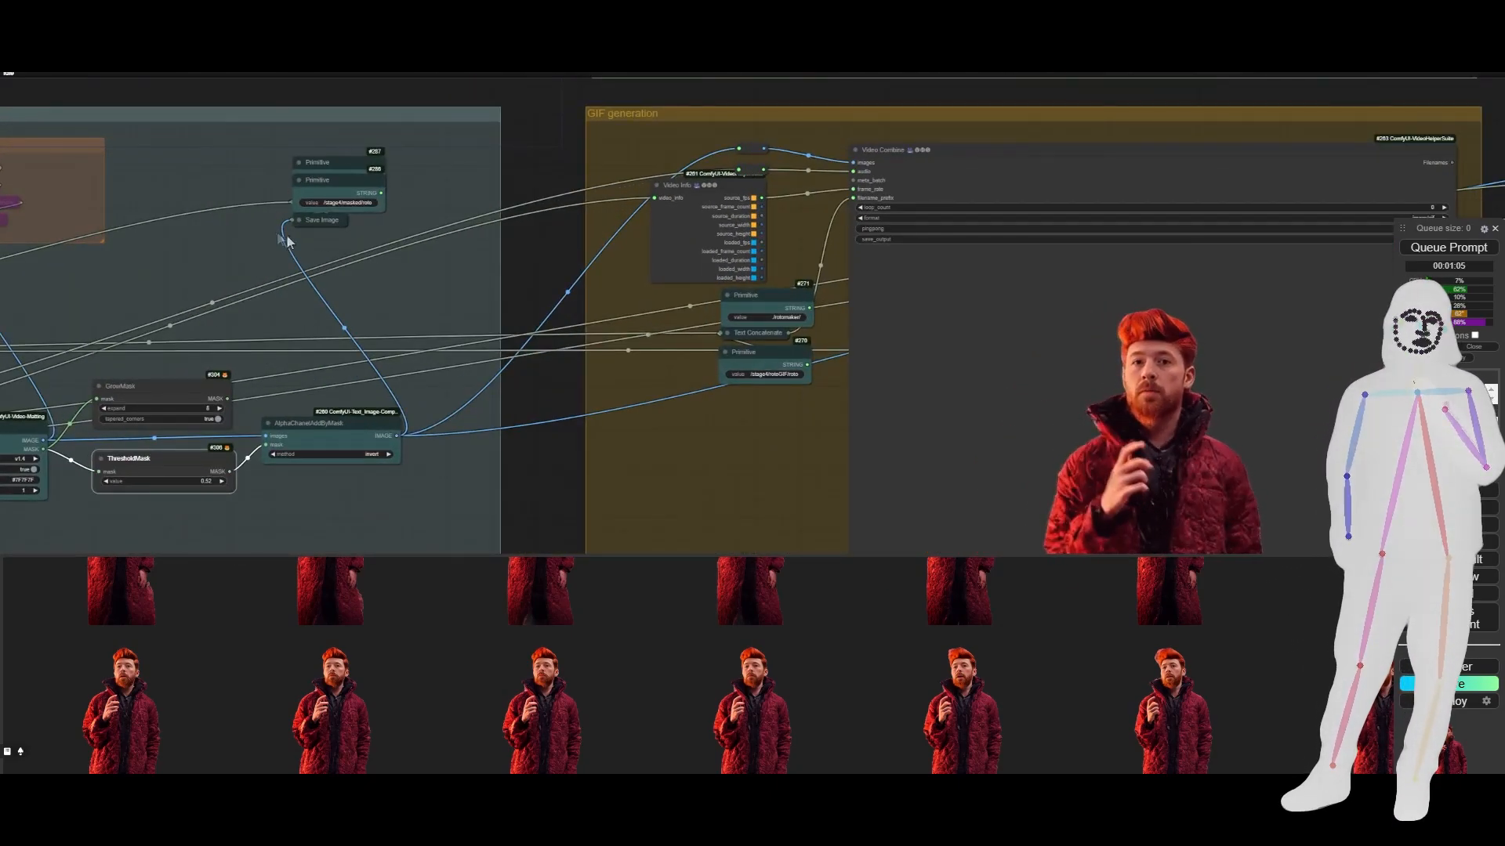
drag(251, 513, 28, 354)
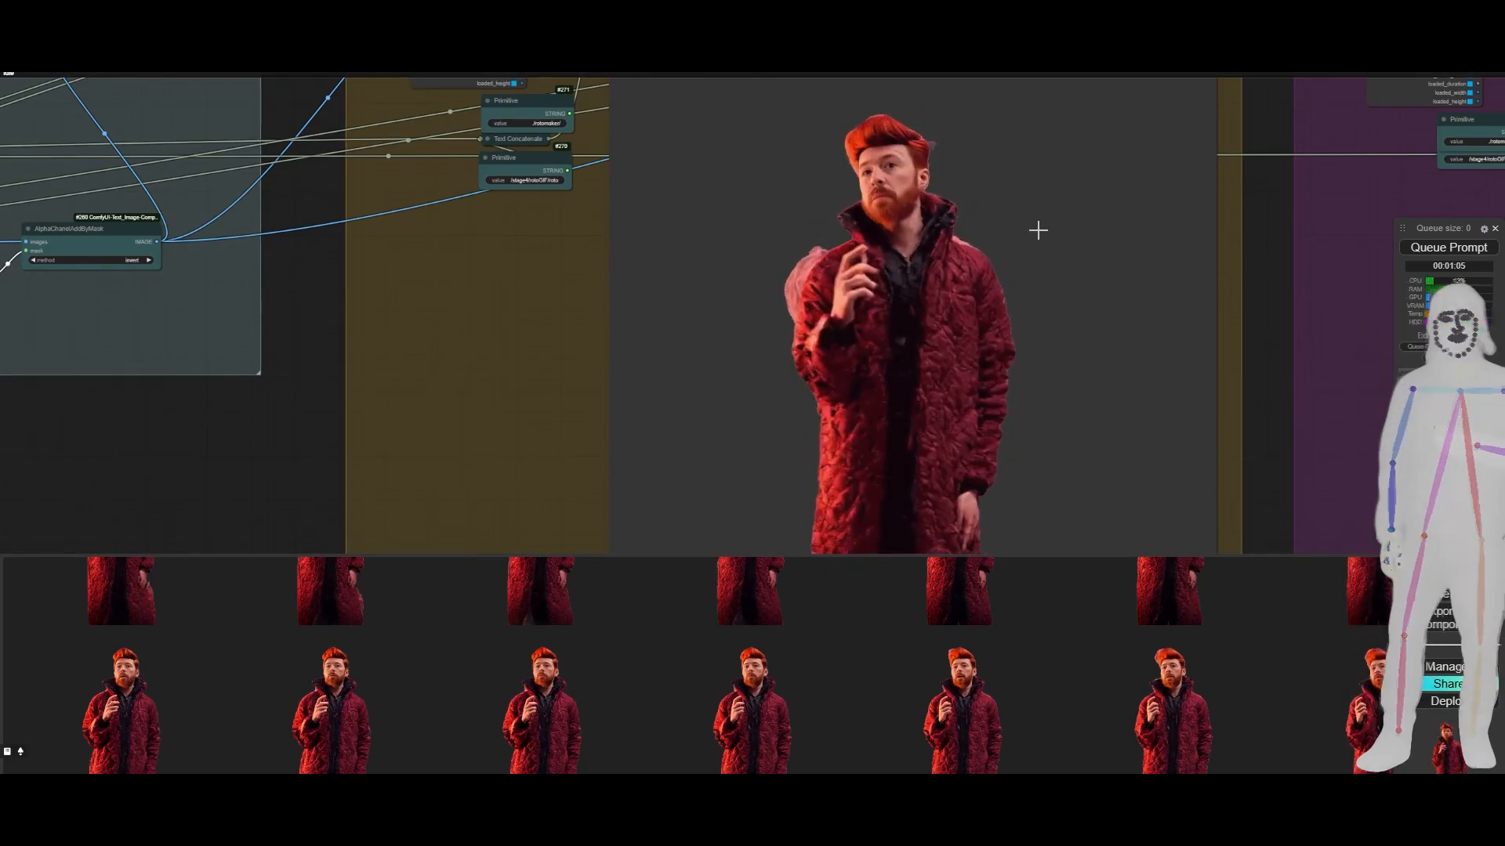
scroll(1039, 229, down, 3)
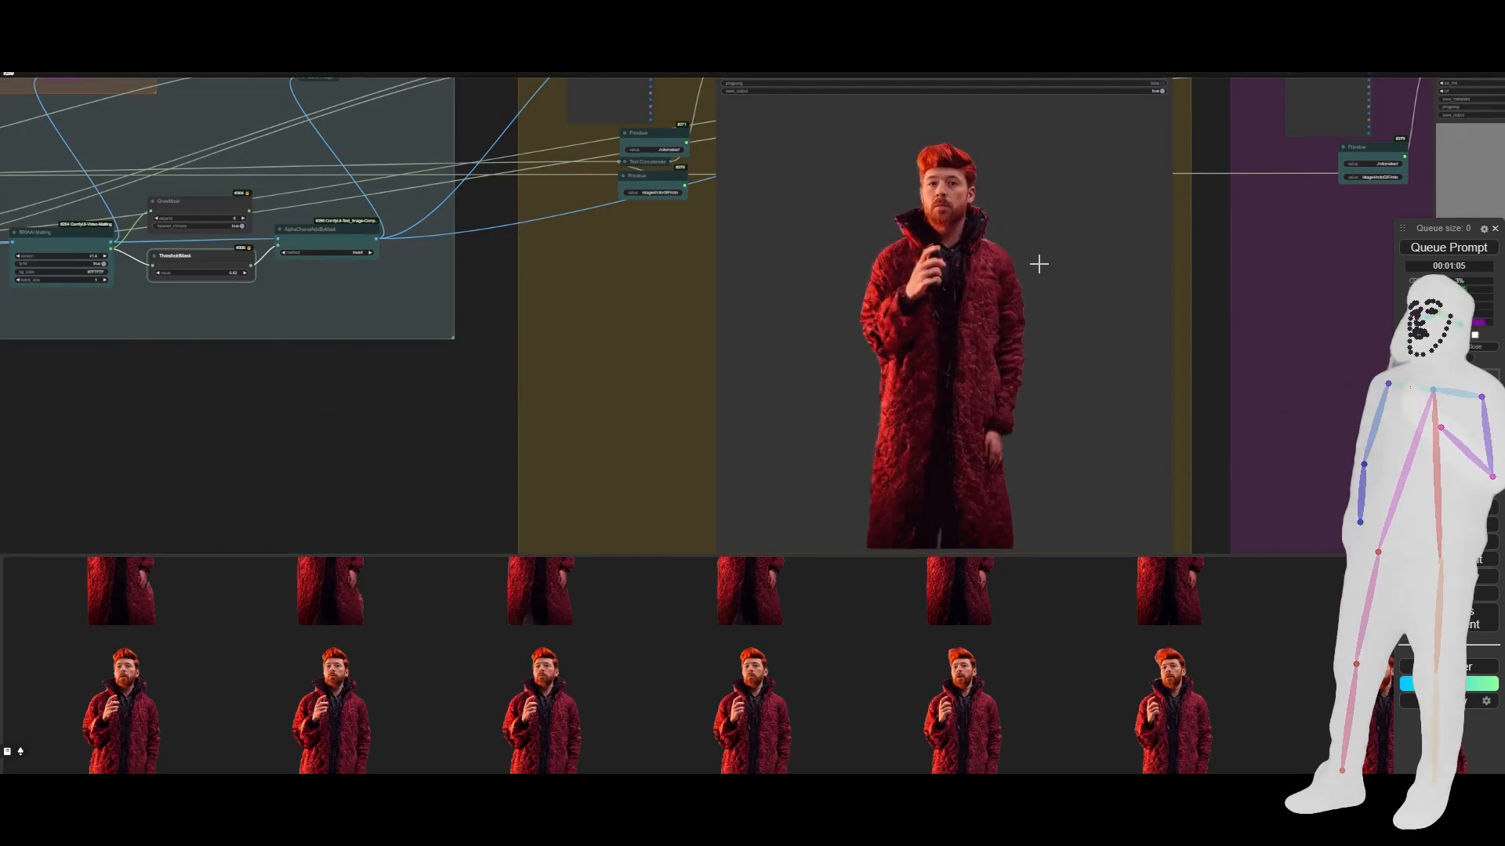
scroll(1038, 264, down, 5)
scroll(617, 253, up, 3)
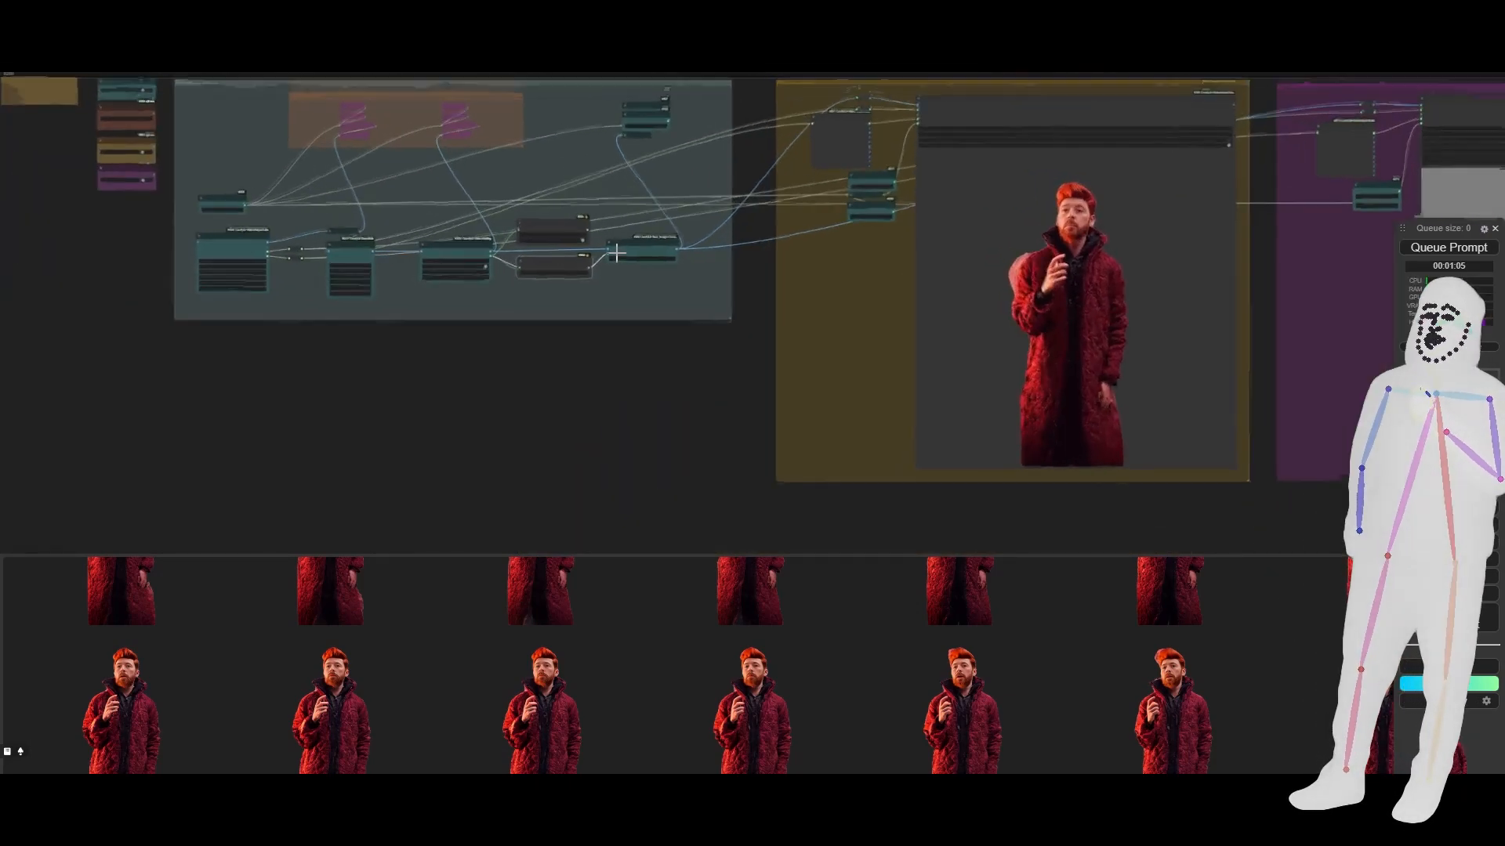
scroll(617, 252, up, 10)
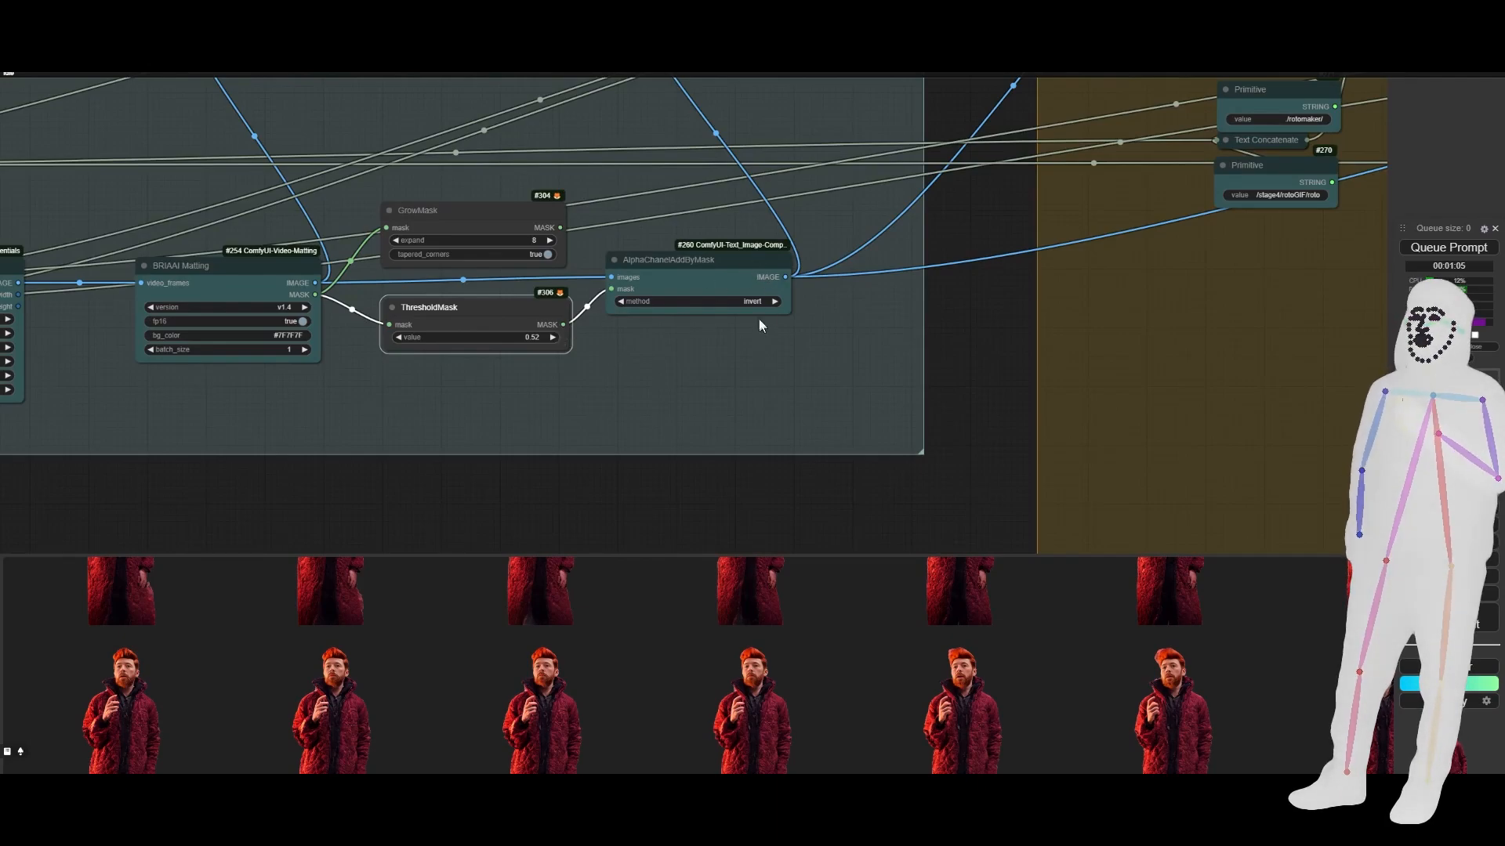
drag(782, 205, 804, 297)
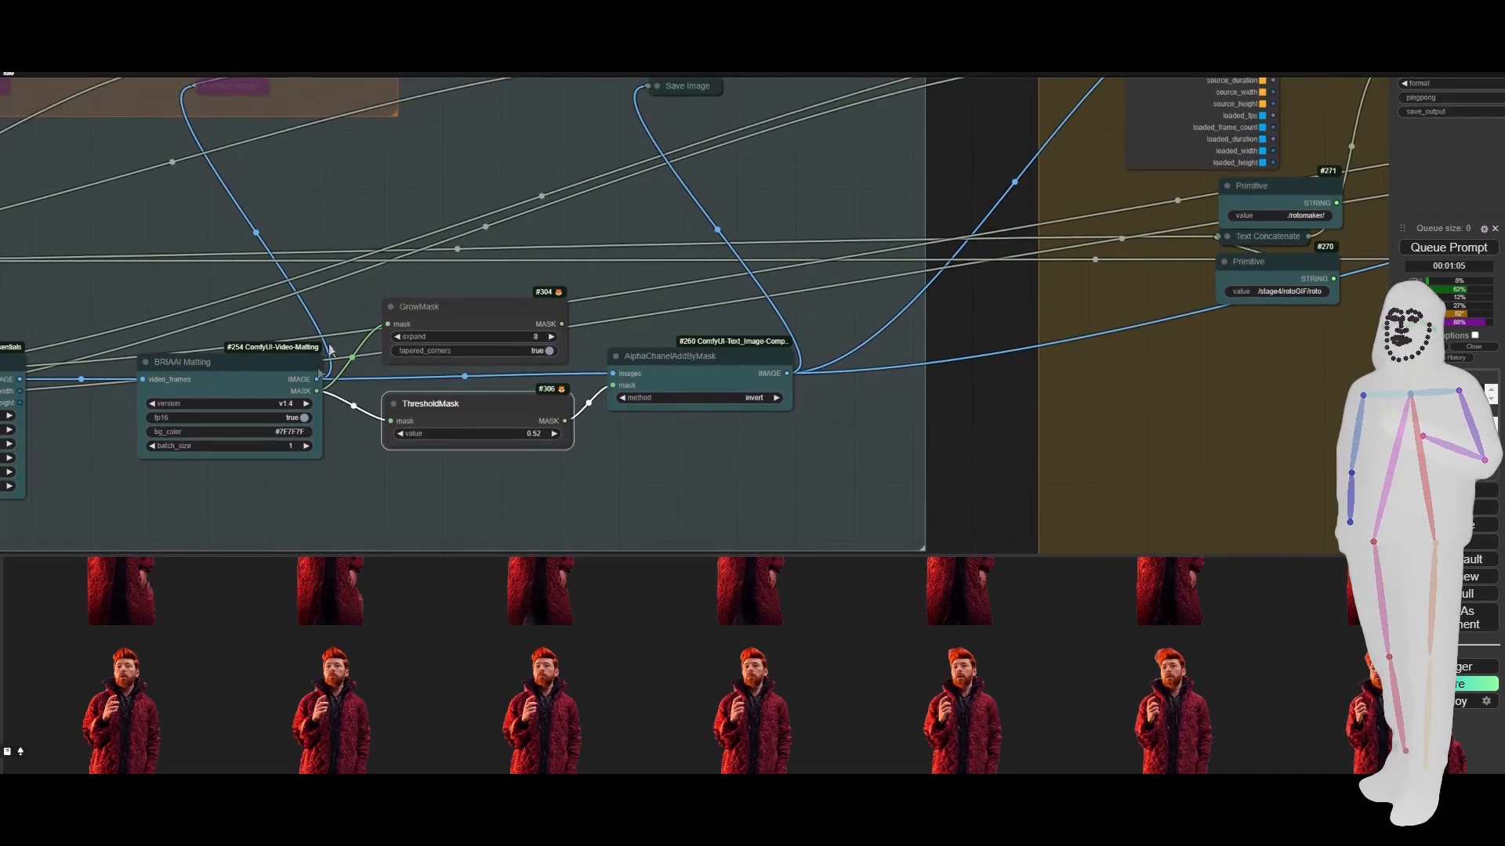
Select the BRIAAI Matting node and search the available nodes for "mask", browsing the mask node options
click(256, 383)
drag(647, 259, 683, 299)
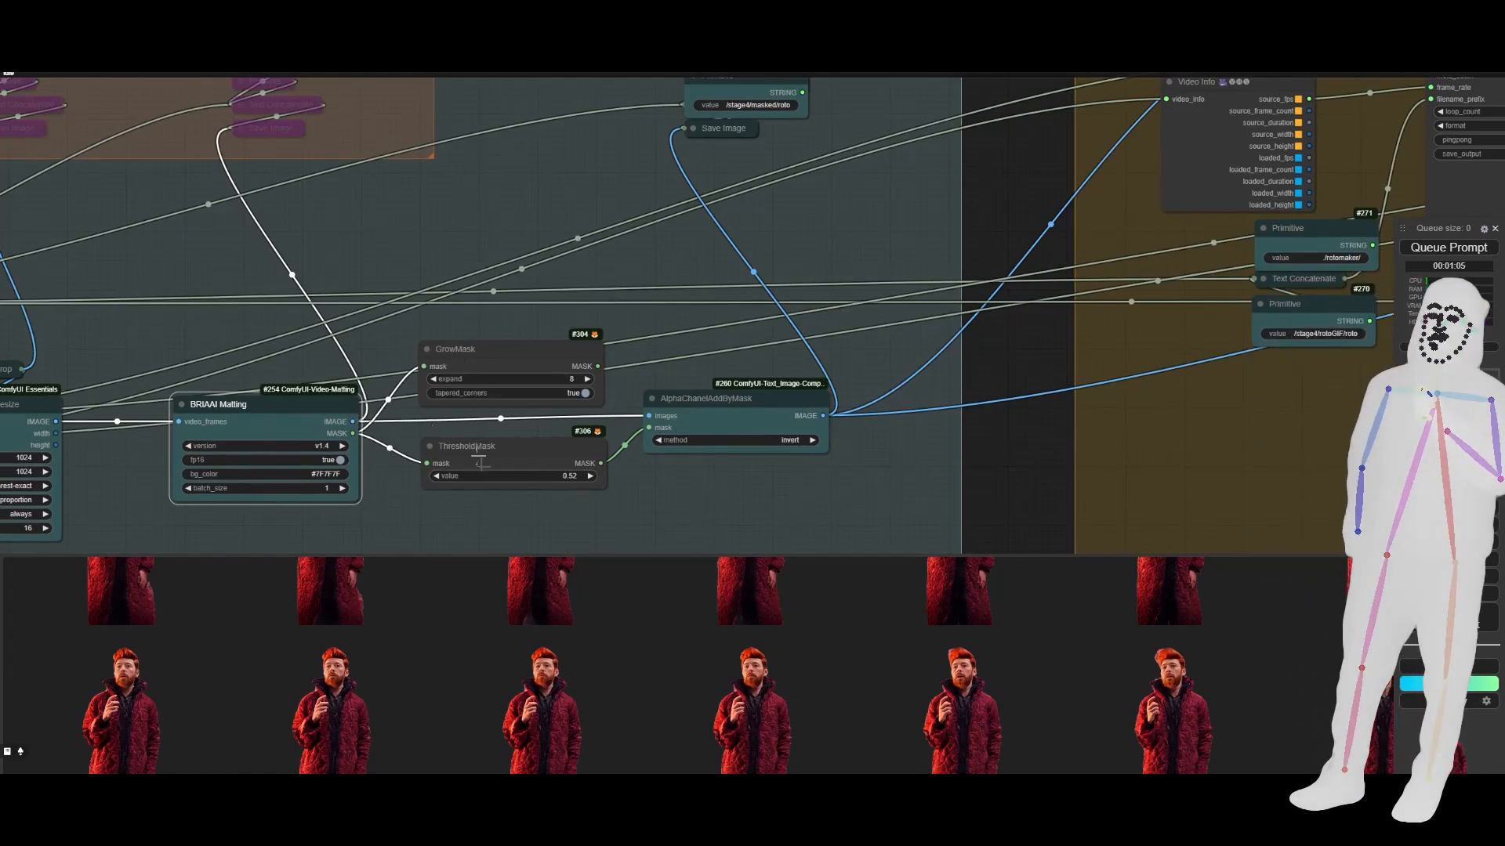
double_click(538, 251)
text(mad)
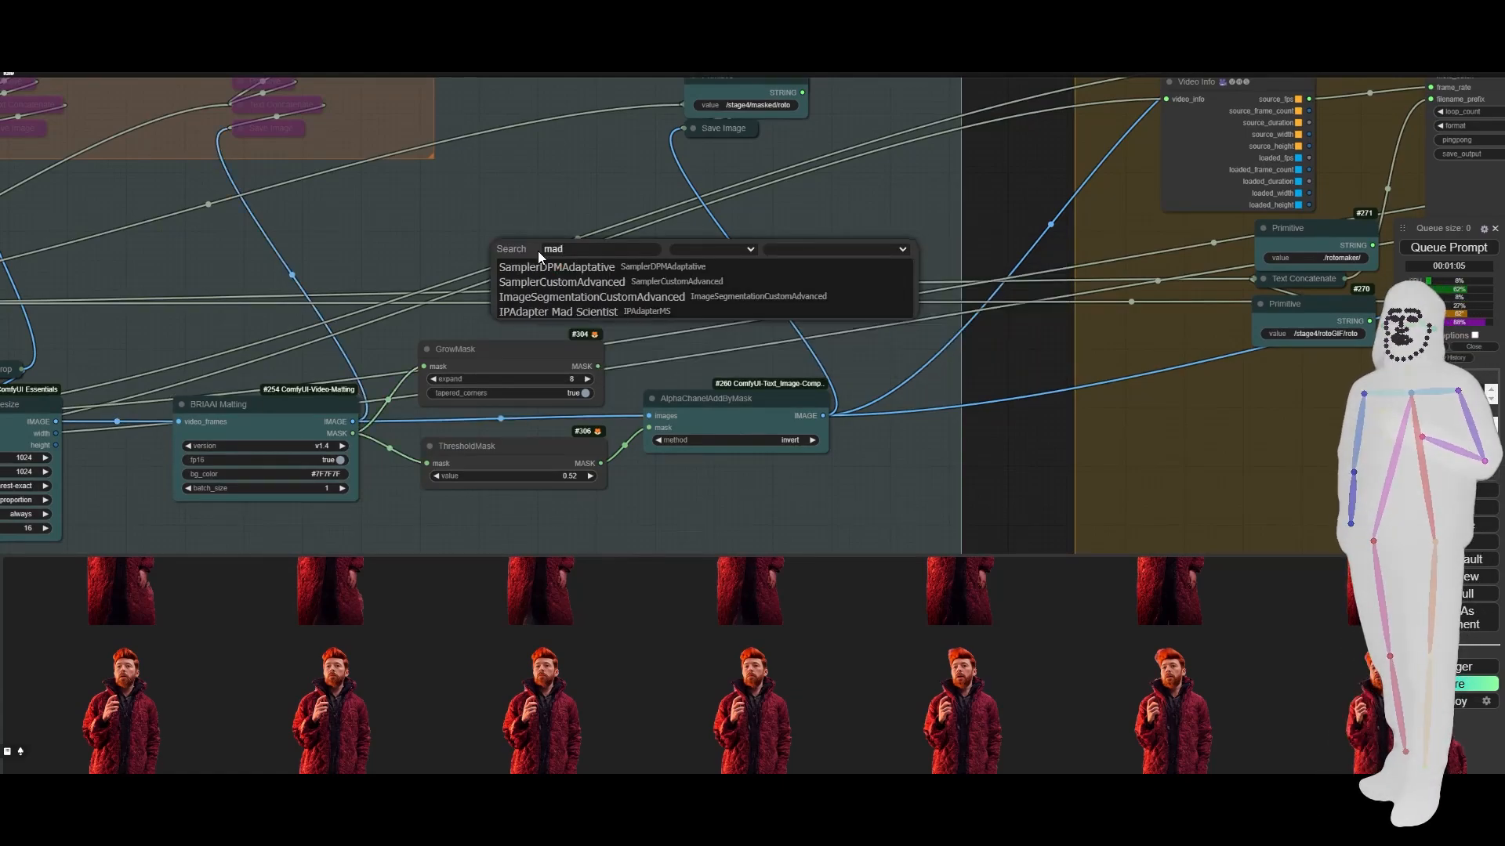
key(BackSpace)
text(sk)
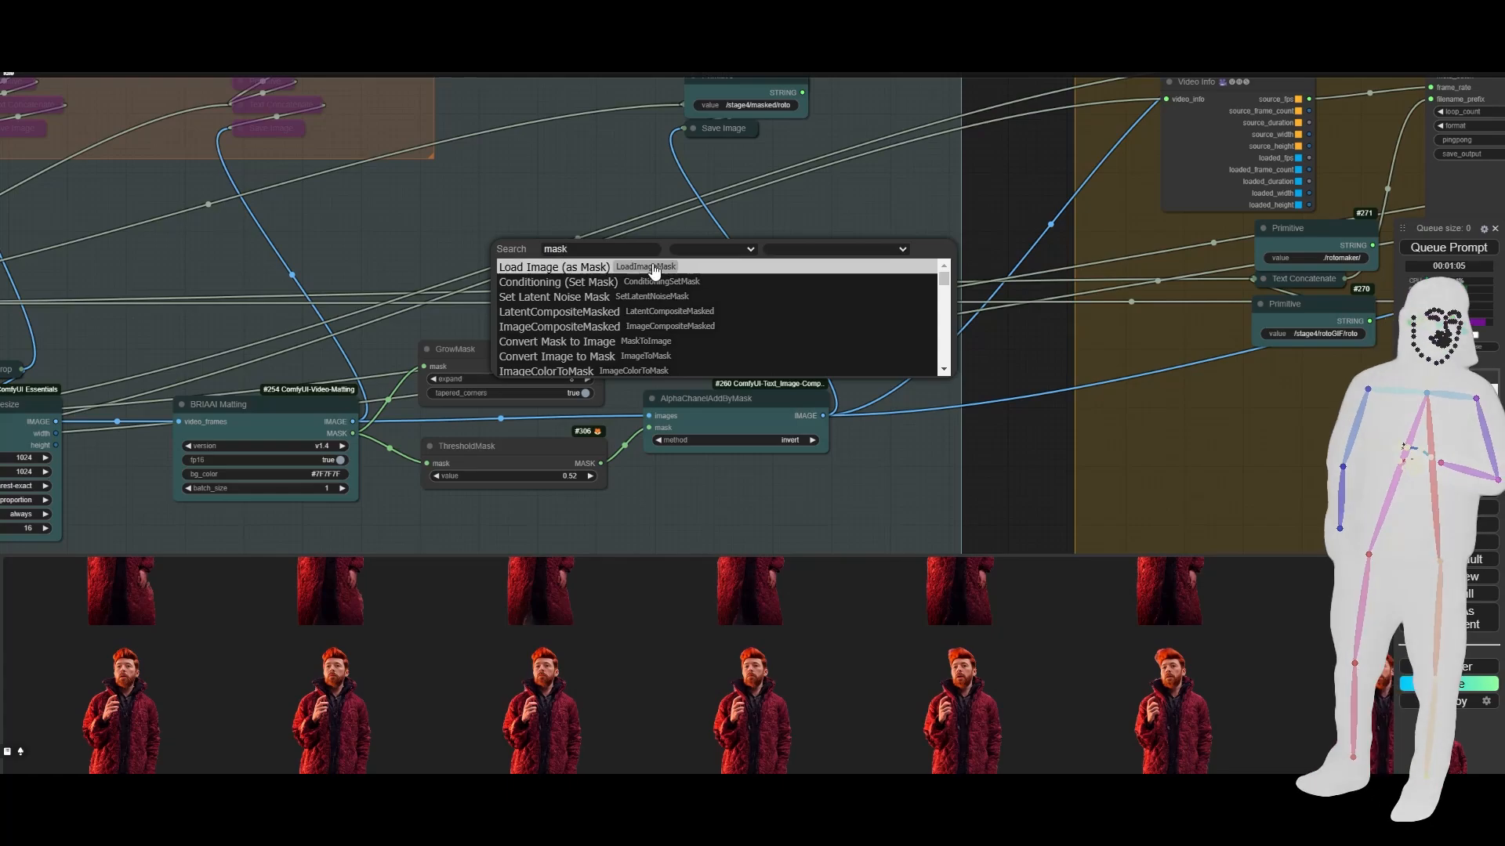
scroll(637, 298, down, 5)
scroll(638, 314, down, 10)
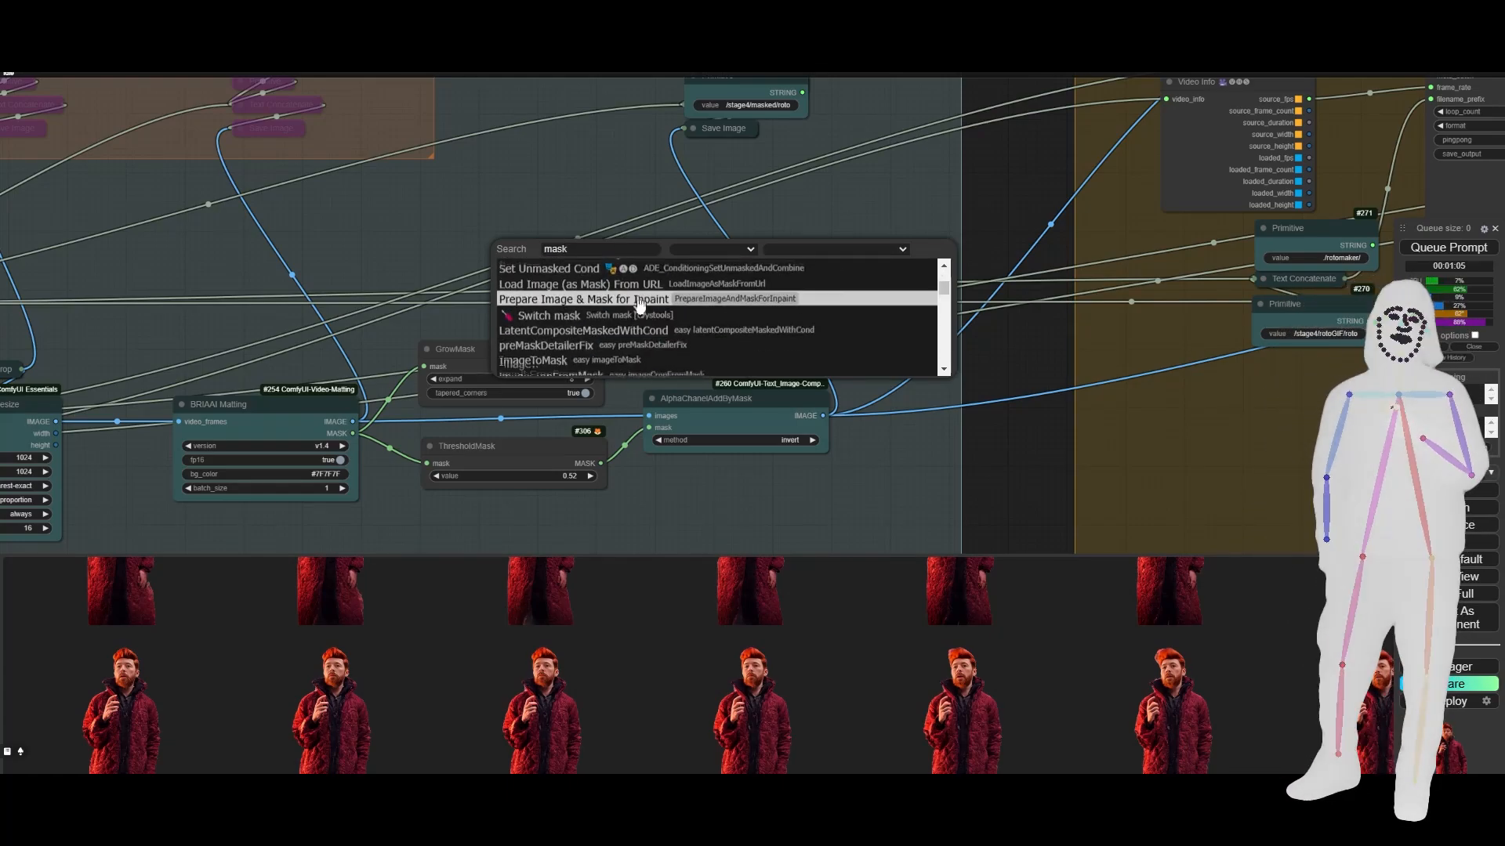
scroll(637, 352, down, 5)
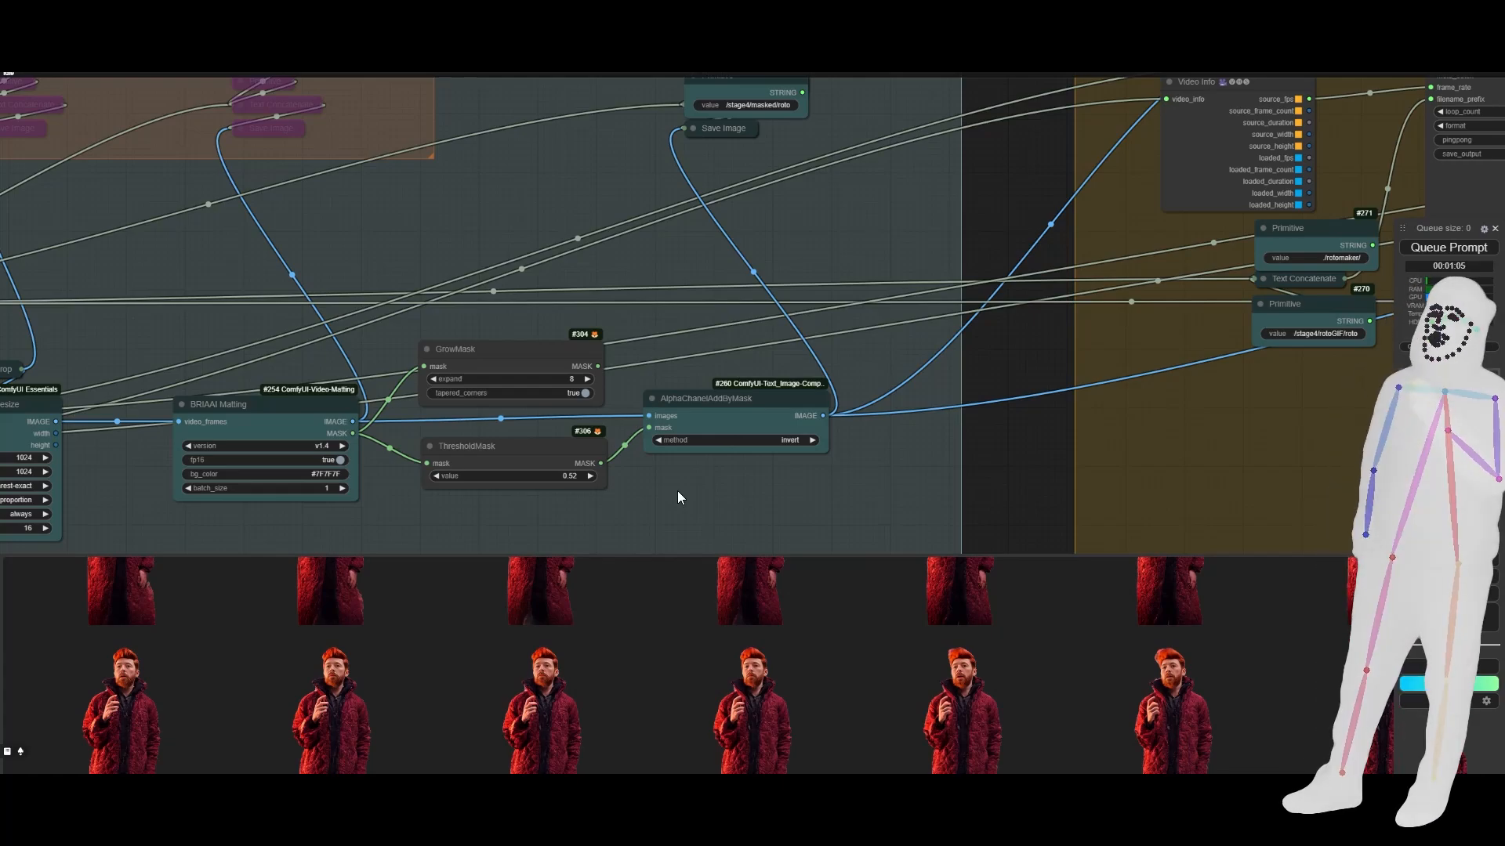
Look over the whole roto workflow, then examine the target image, video settings and pose preview in the MimicMotion workflow
scroll(677, 491, down, 5)
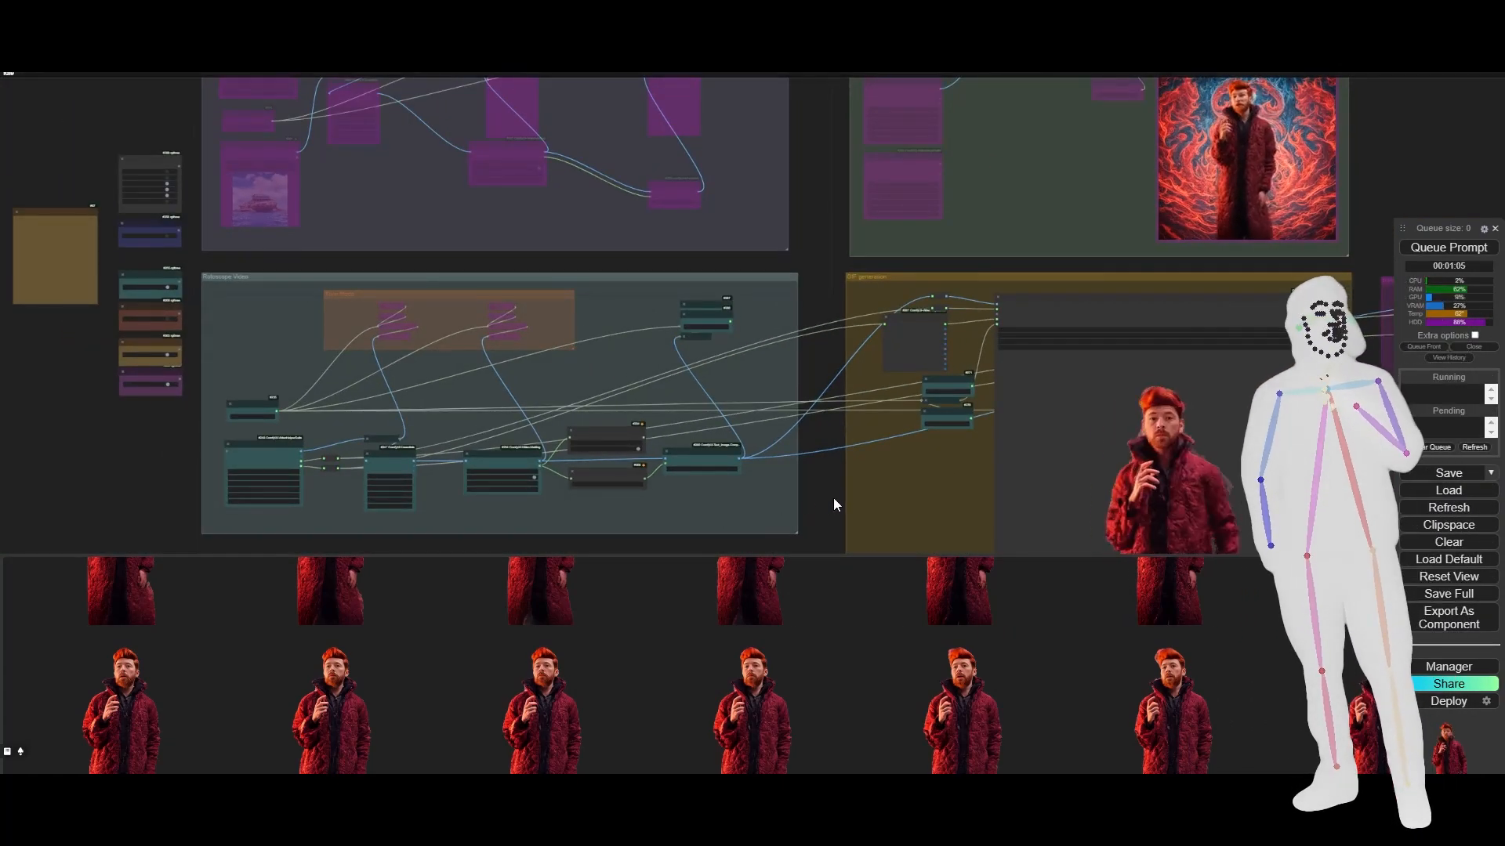
drag(809, 476, 313, 323)
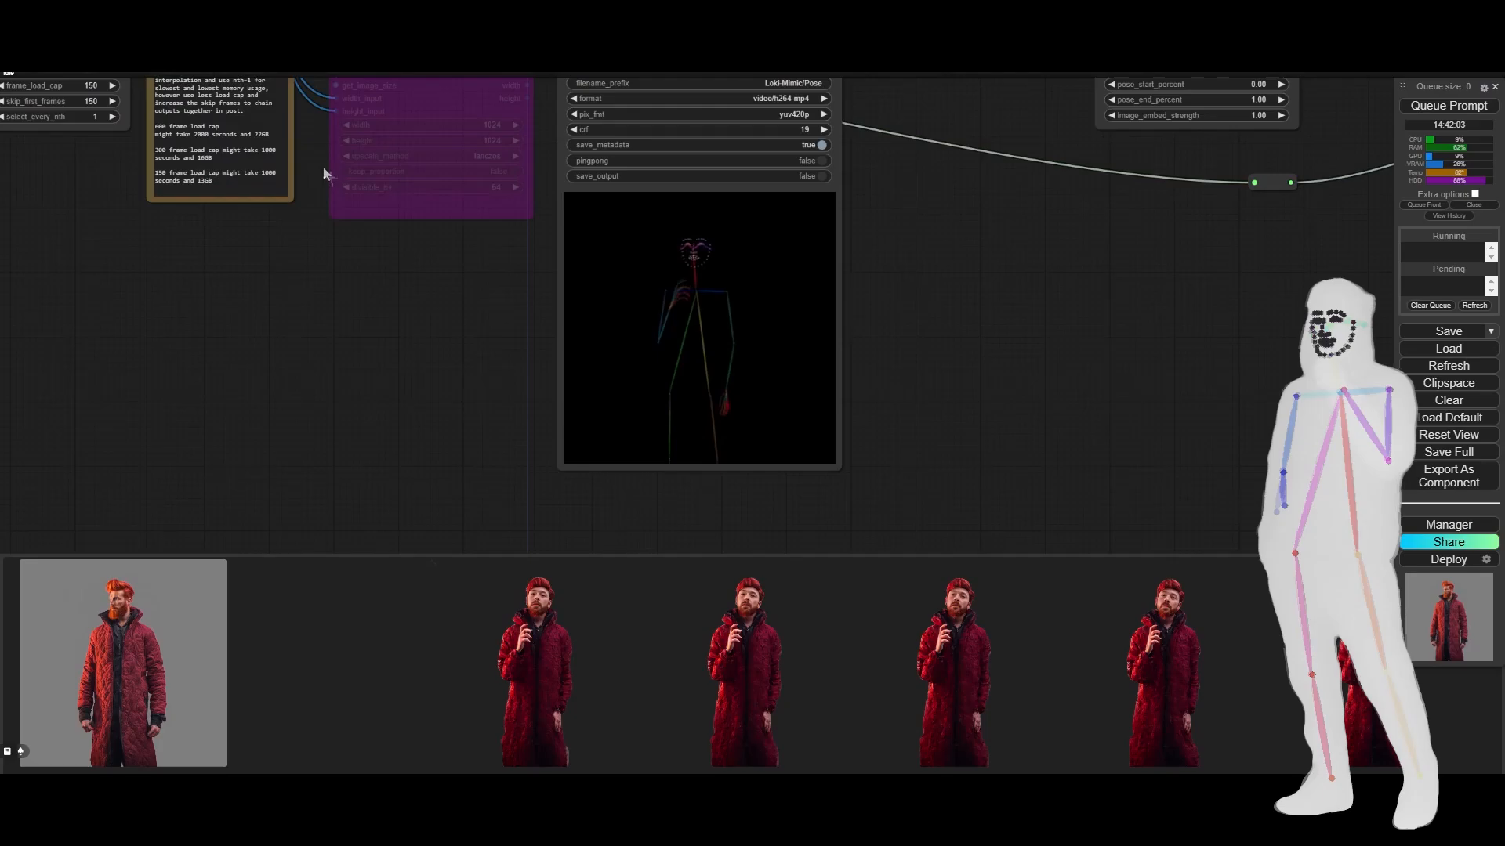
drag(241, 367, 685, 495)
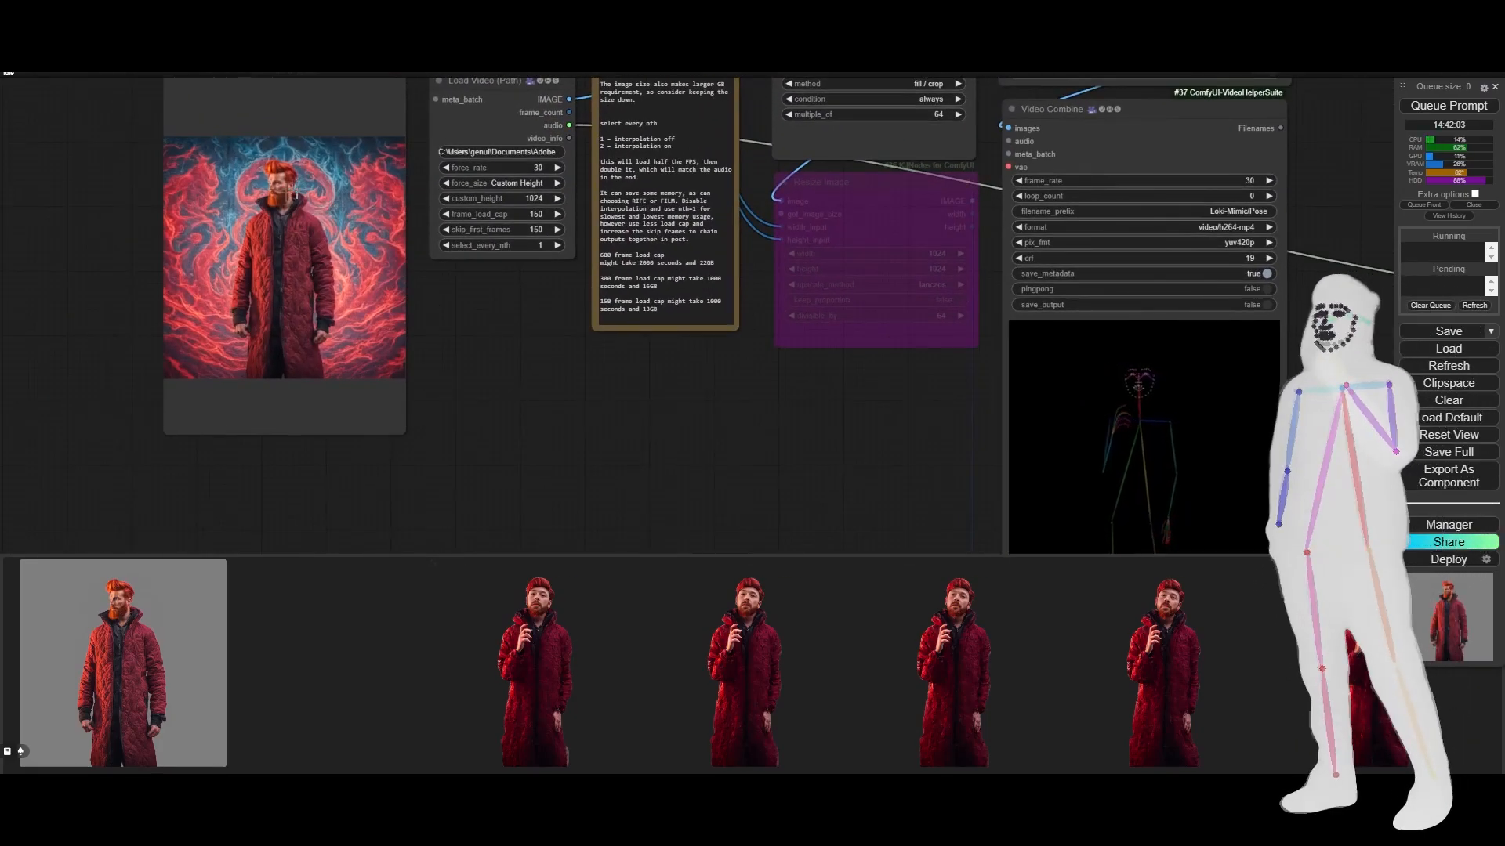
drag(760, 444, 324, 468)
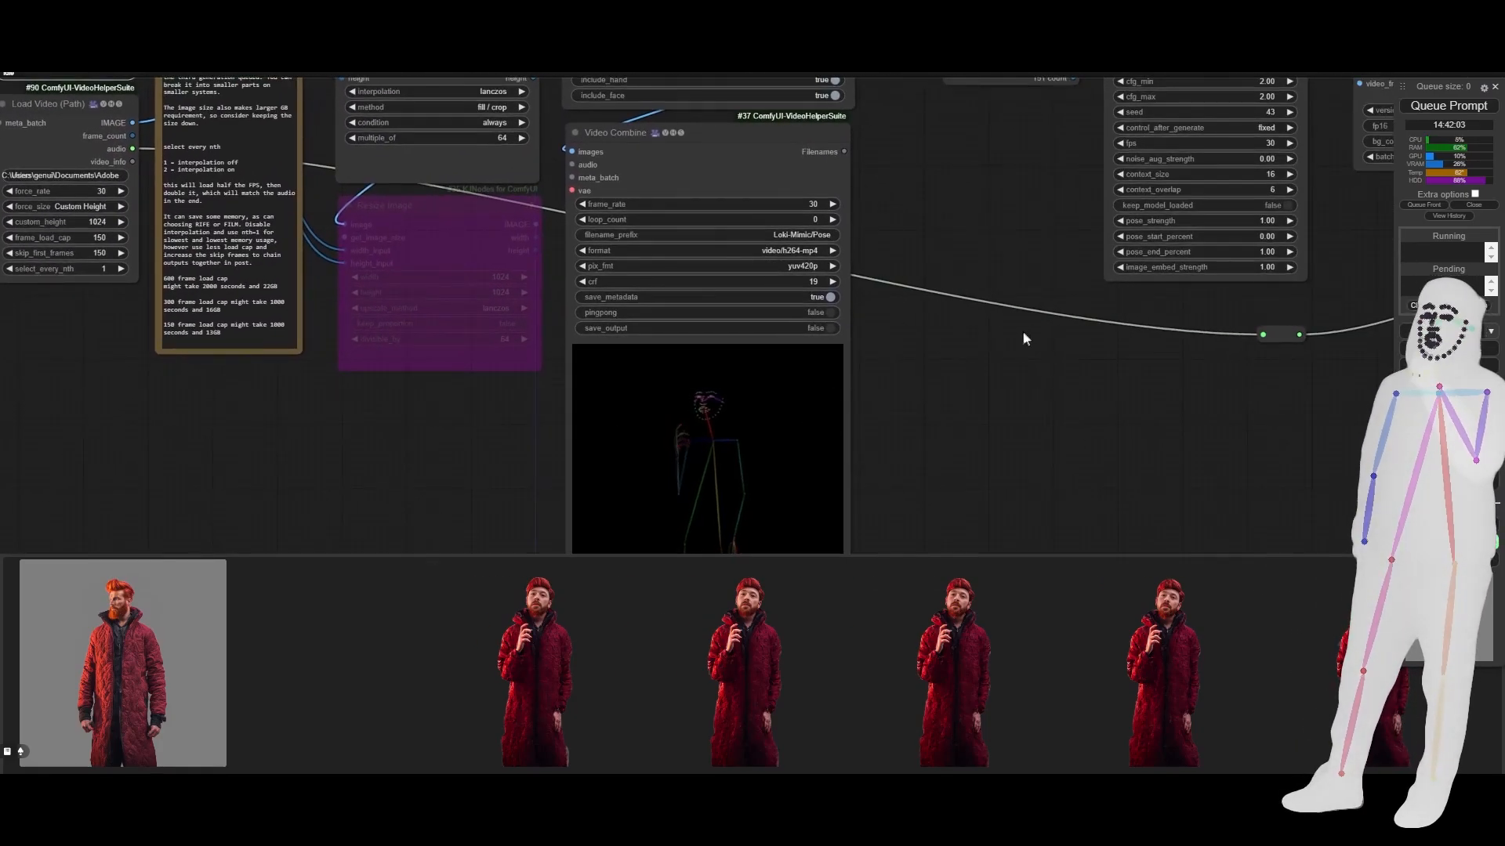
drag(1023, 337, 260, 390)
scroll(501, 404, down, 5)
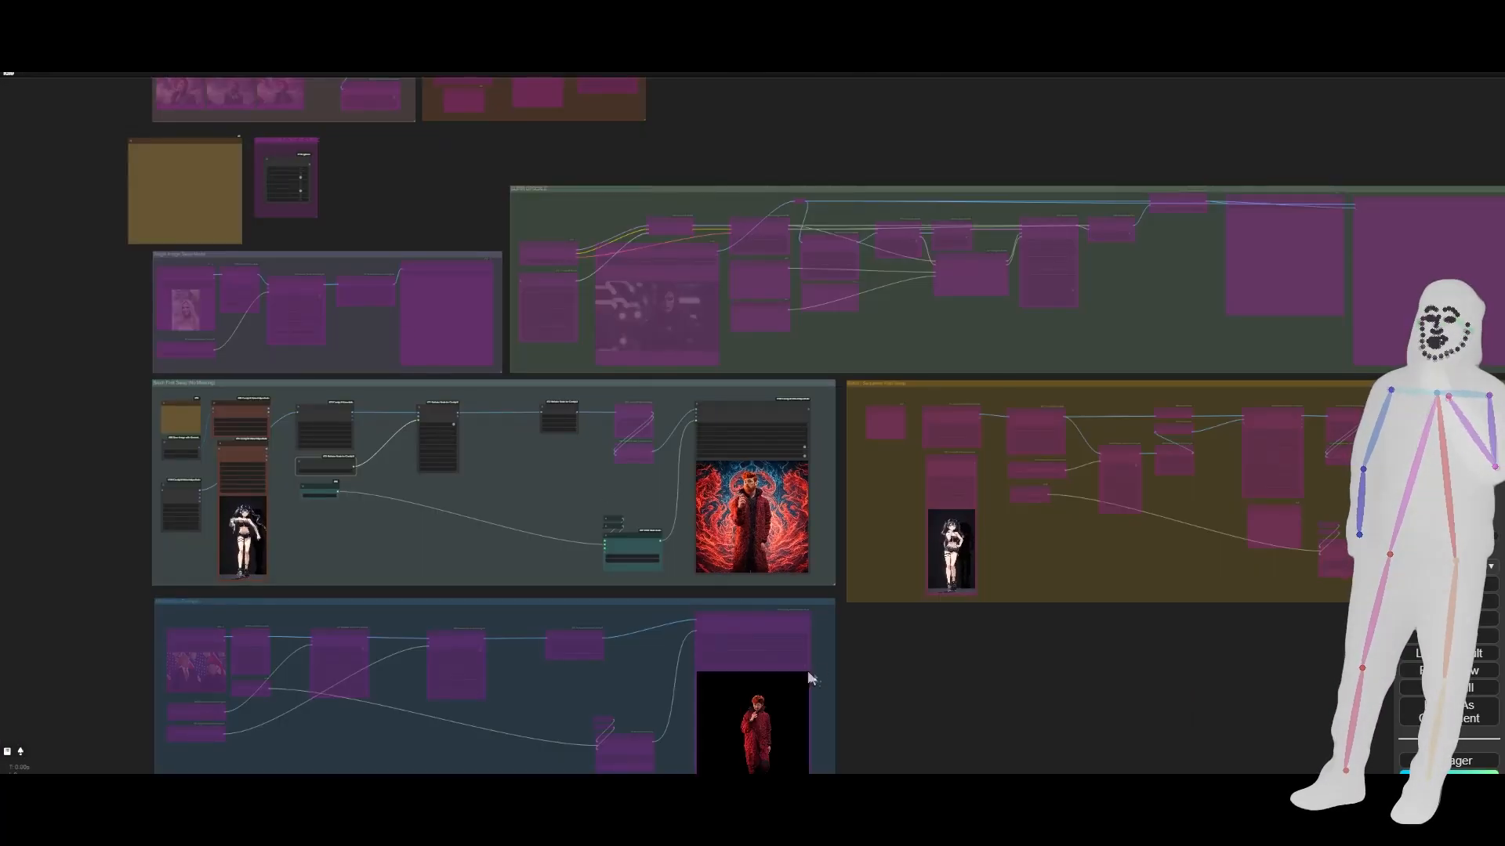
Examine the output video up close in the LivePortrait video workflow and select its LivePortraitProcess node
scroll(754, 538, up, 6)
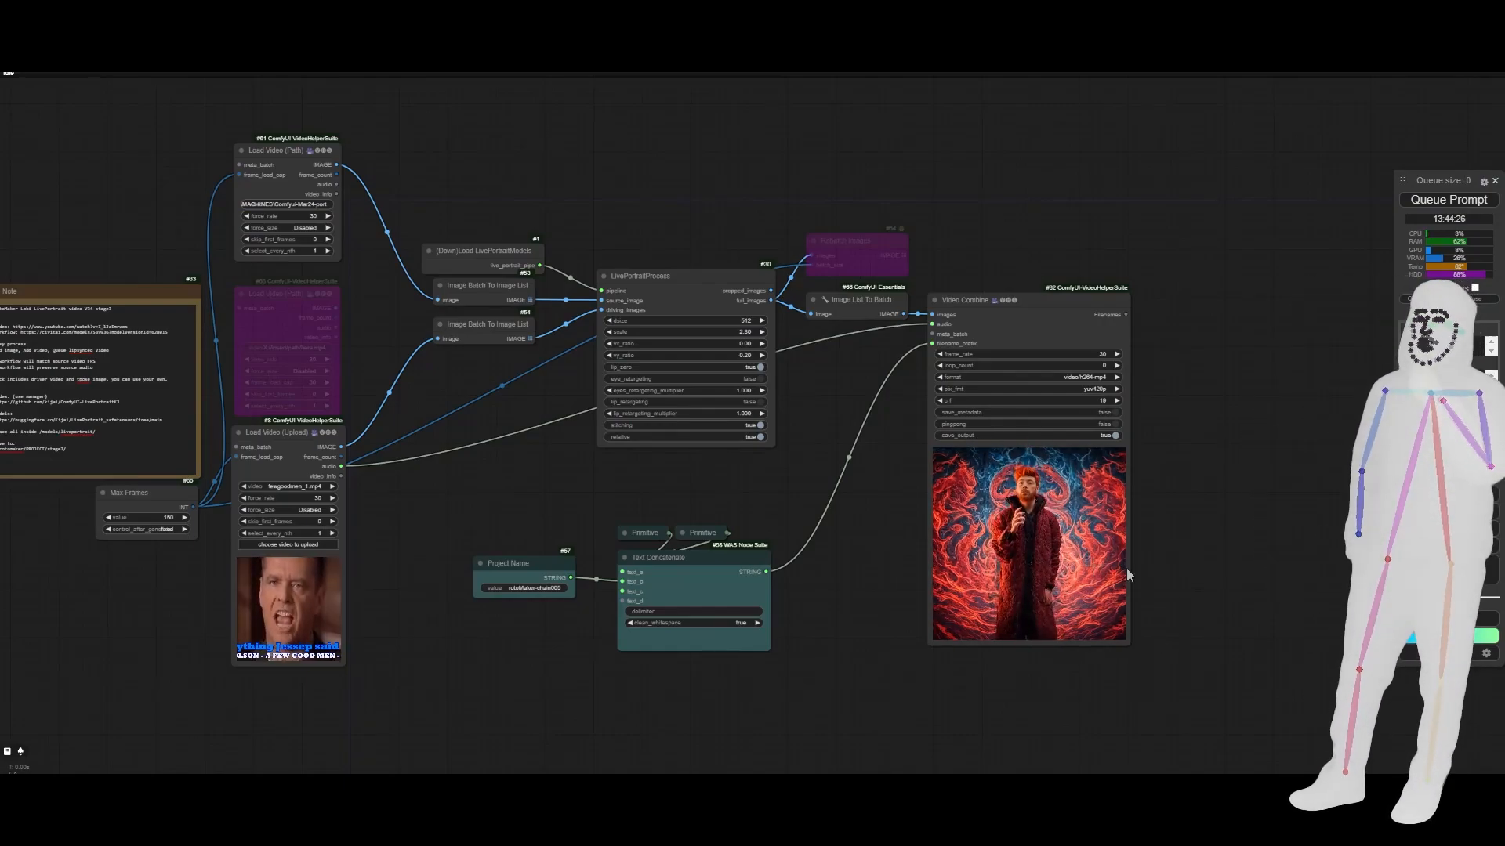
scroll(1127, 567, up, 10)
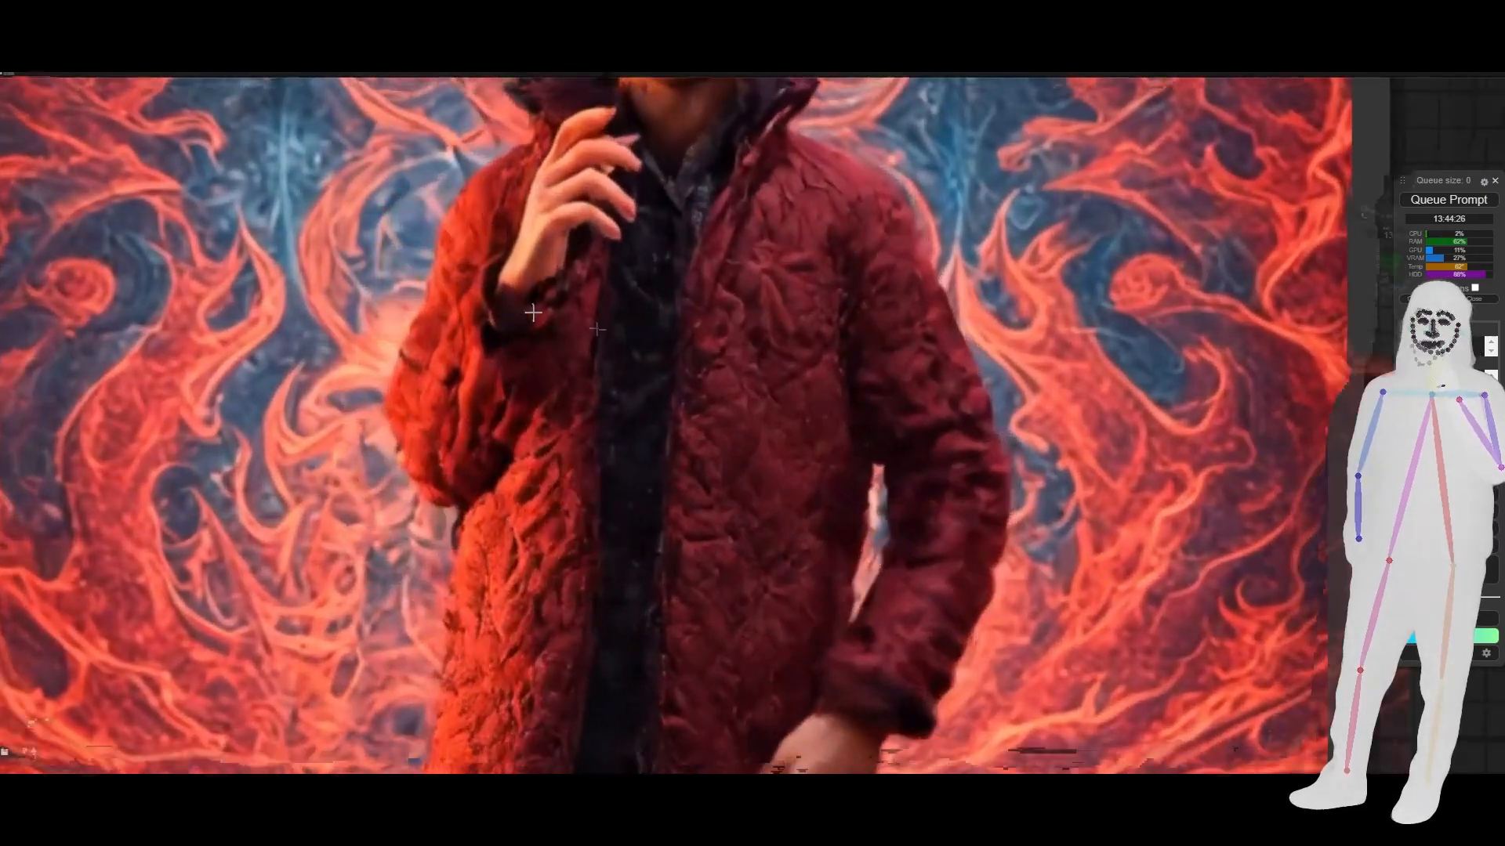
scroll(603, 295, up, 5)
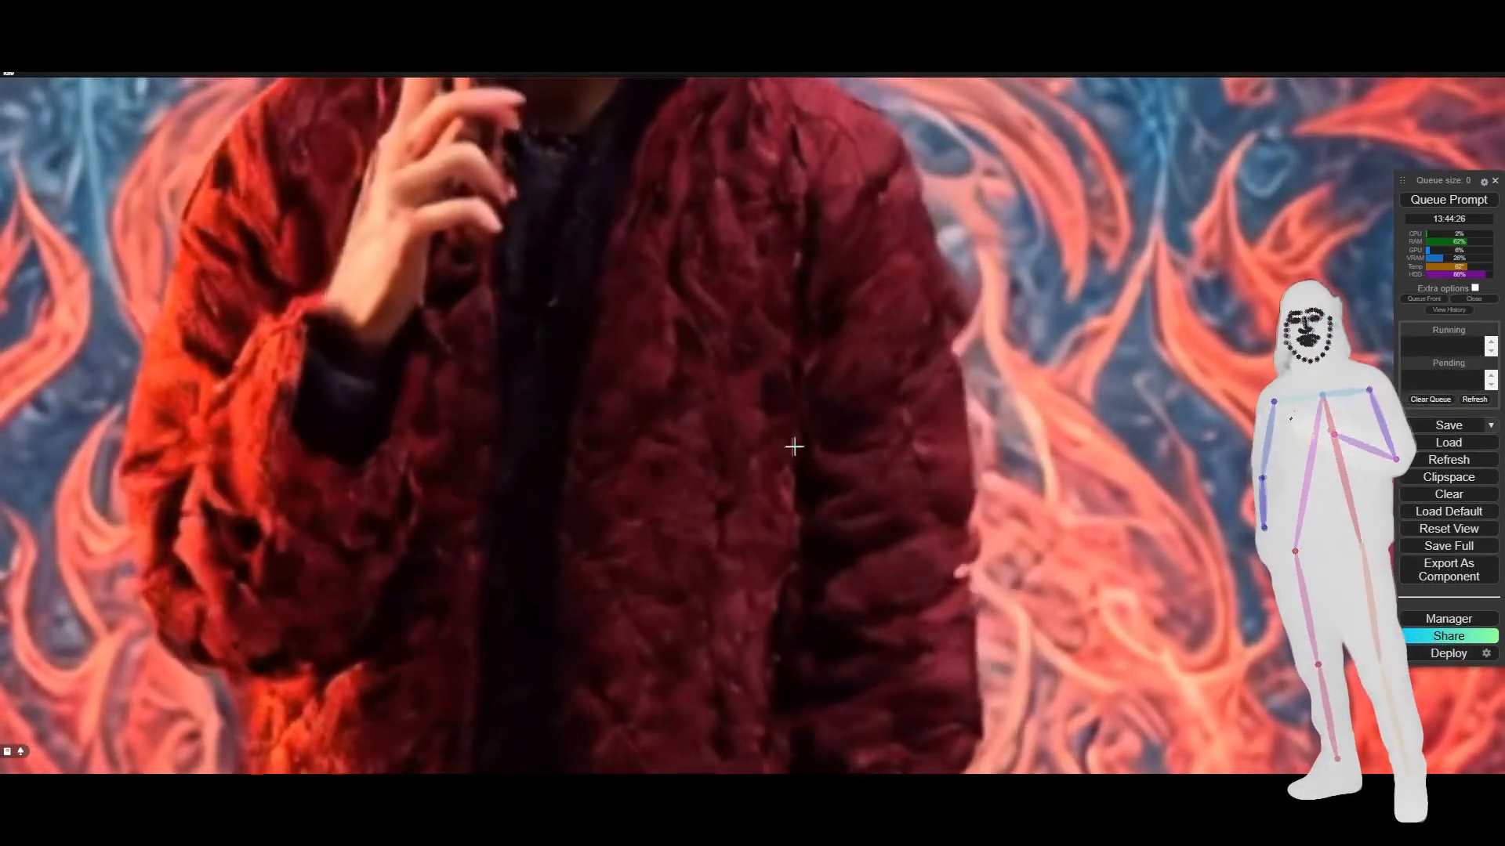
scroll(792, 447, down, 12)
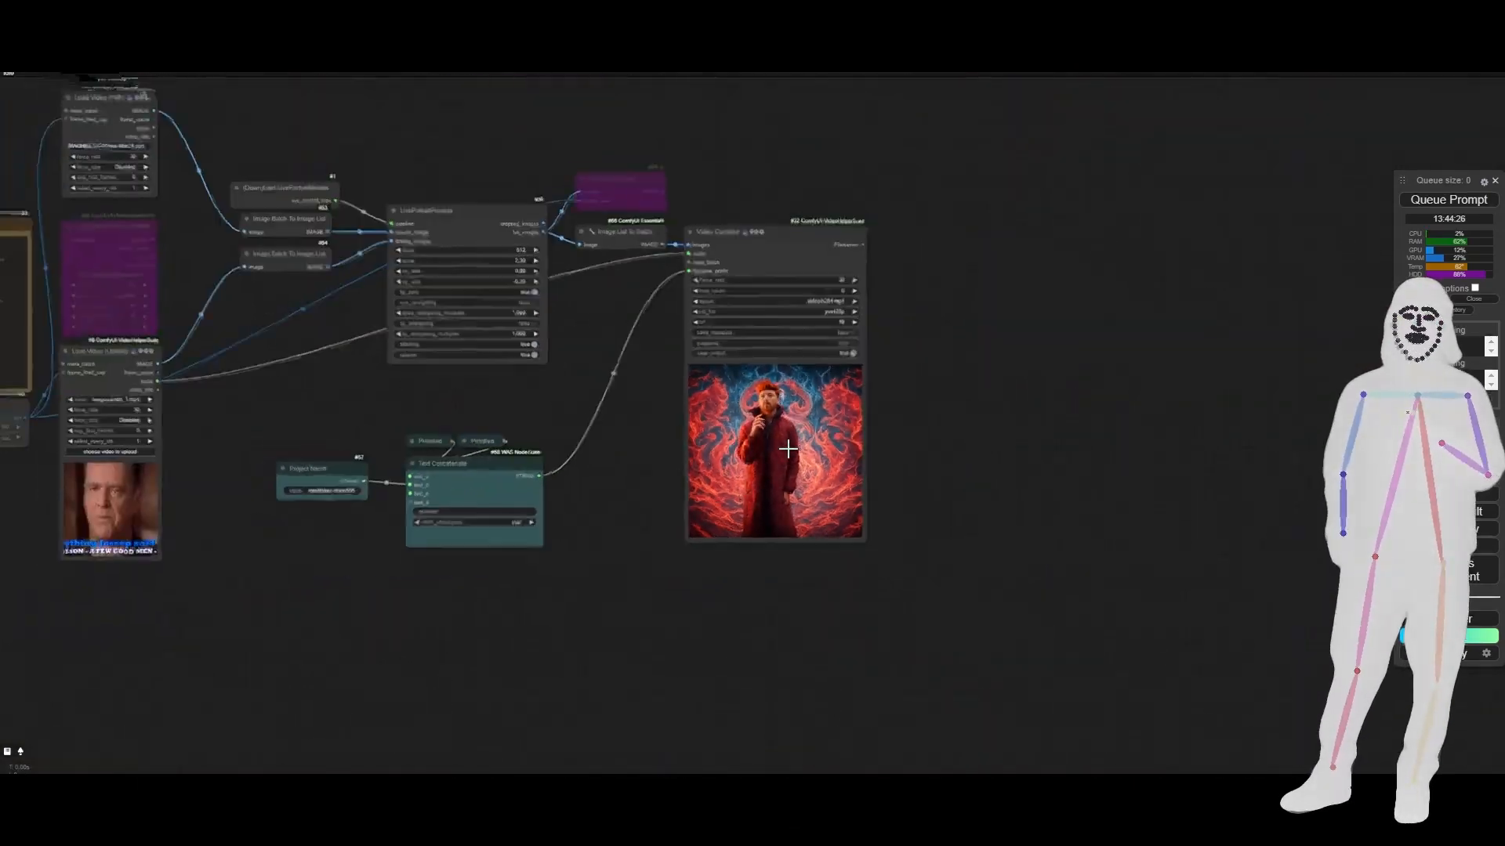
scroll(788, 449, down, 1)
drag(666, 468, 826, 459)
scroll(842, 486, up, 4)
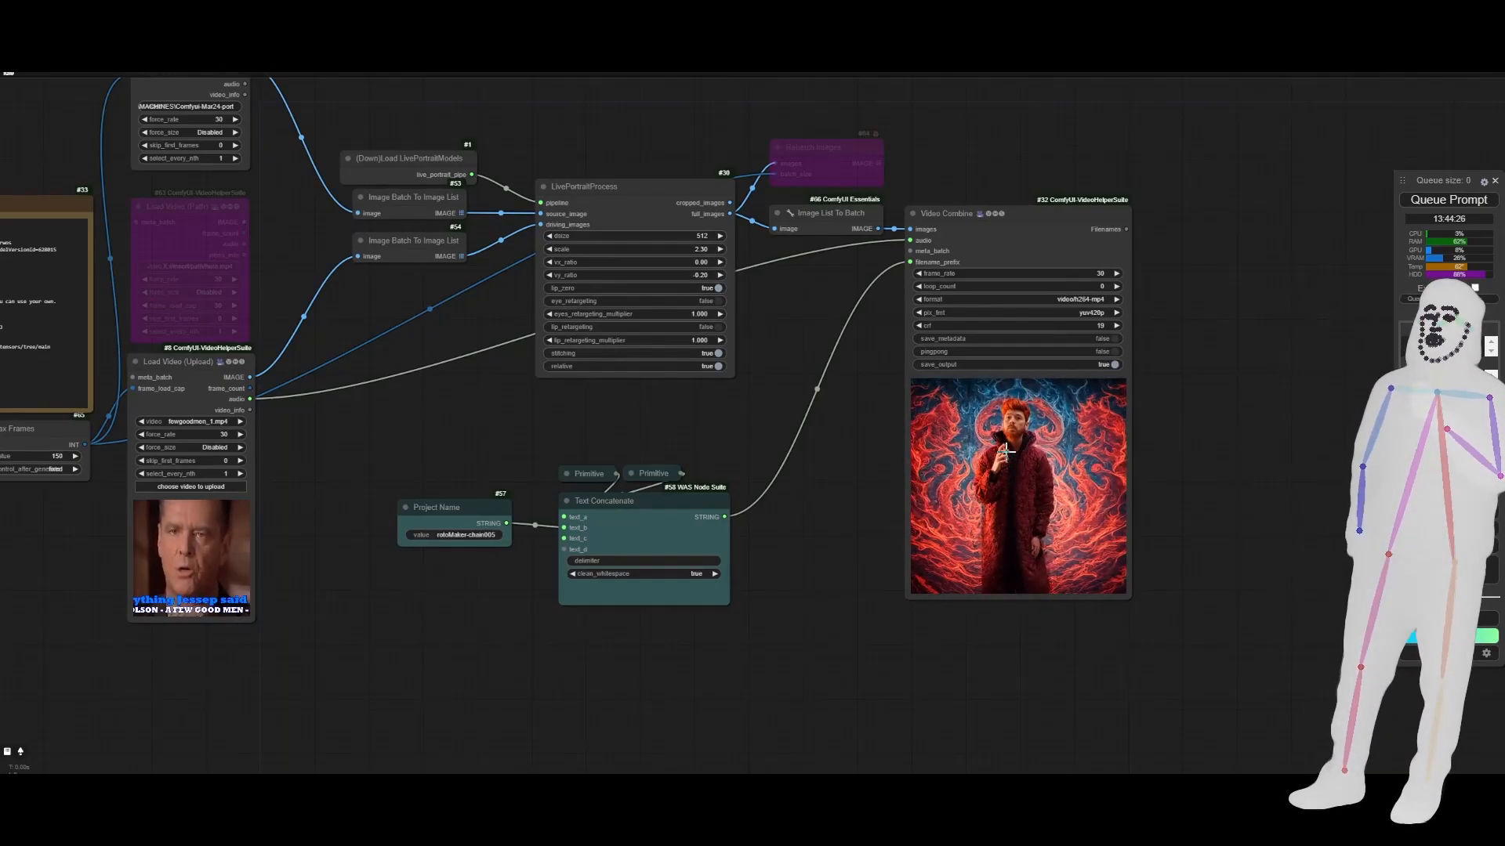
click(625, 203)
scroll(985, 498, up, 15)
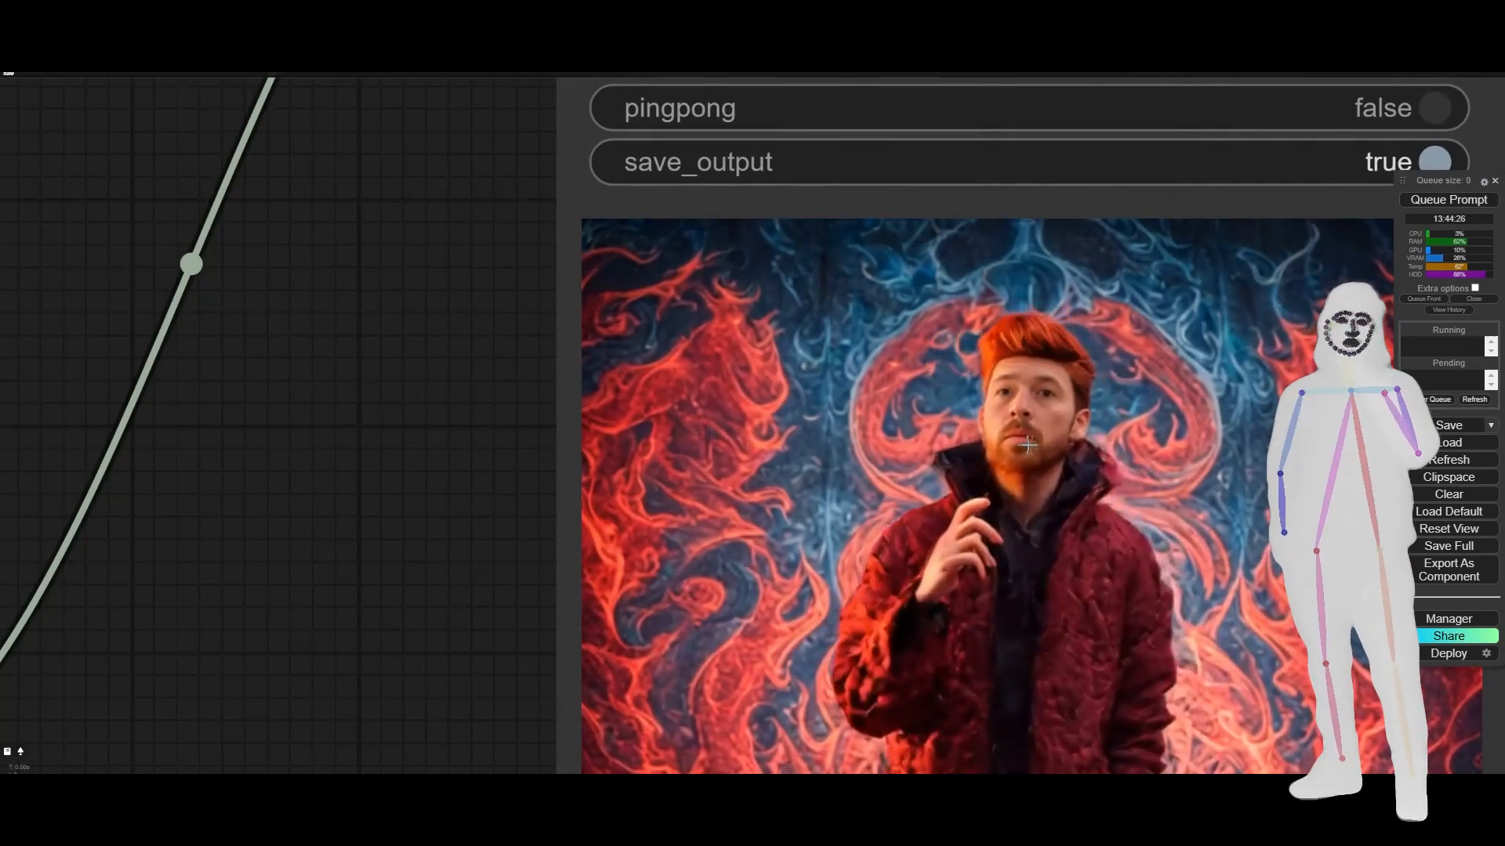
scroll(1023, 467, down, 15)
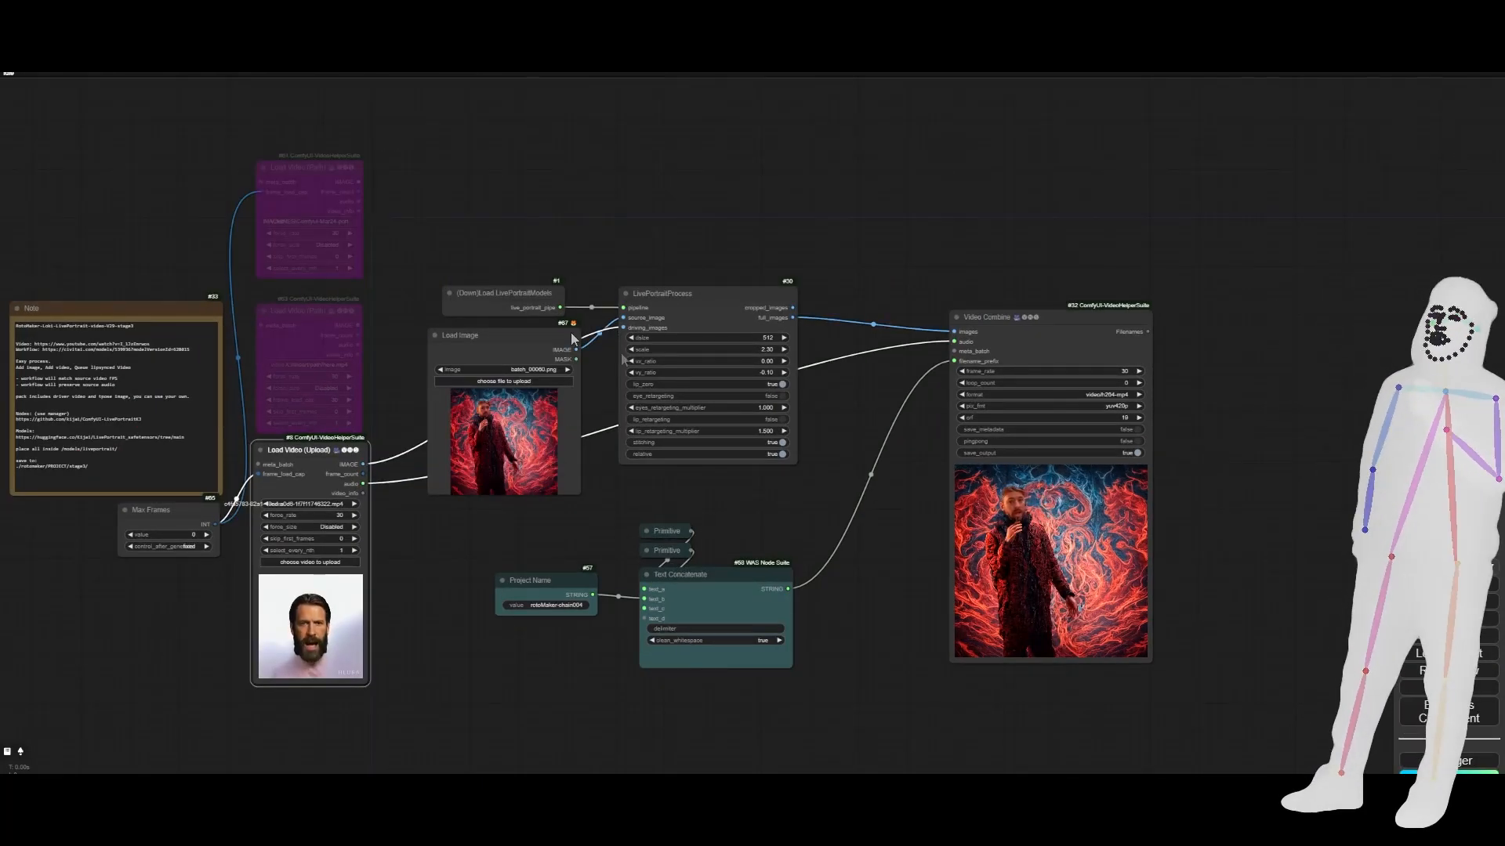
Compare the Video Combine previews of the rotoMaker-chain004 and chain005 LivePortrait workflows up close
scroll(464, 525, up, 7)
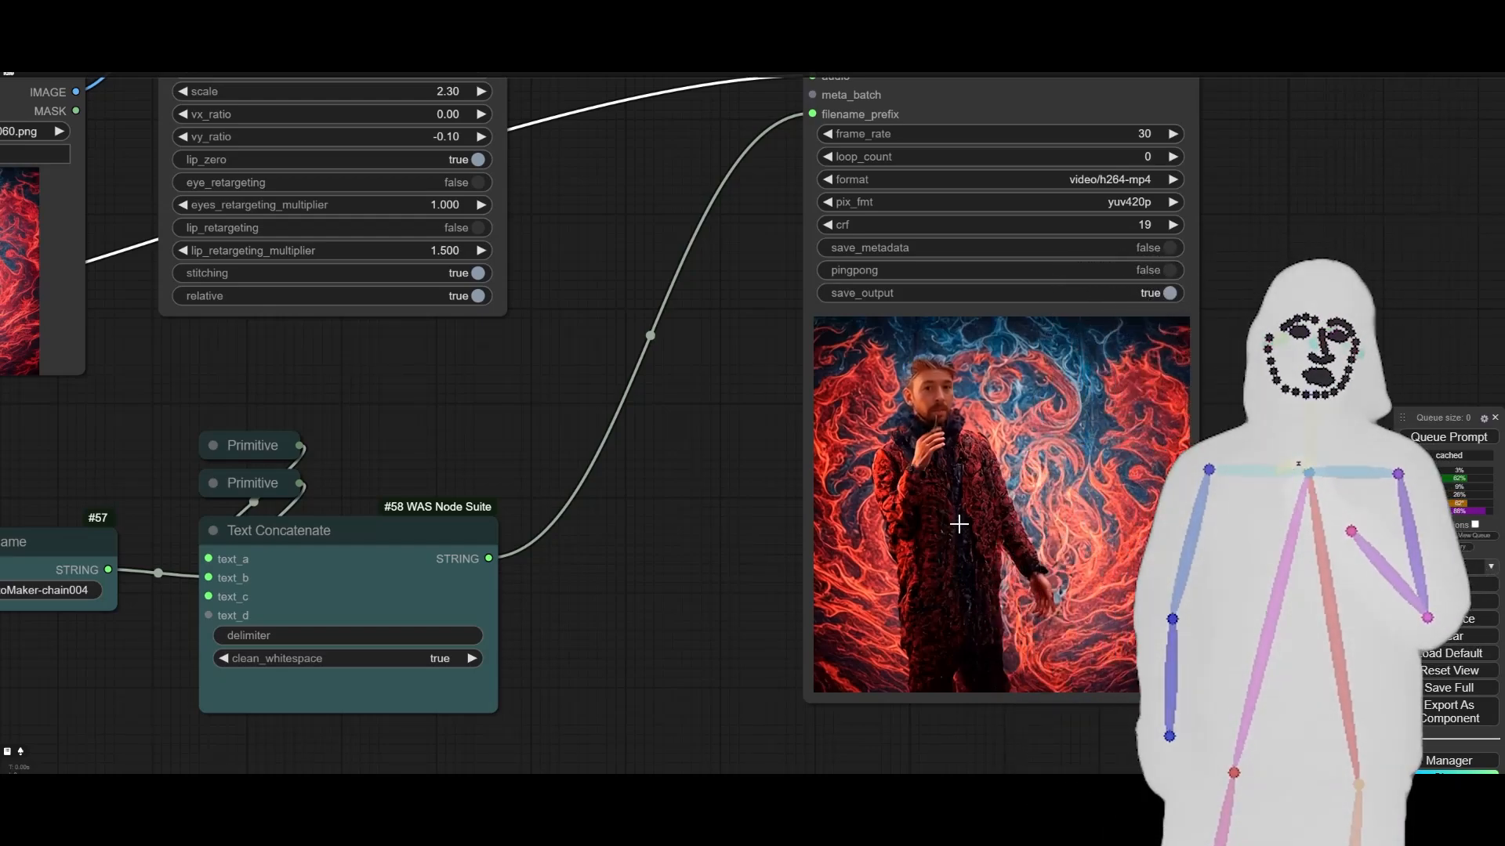
scroll(958, 524, down, 6)
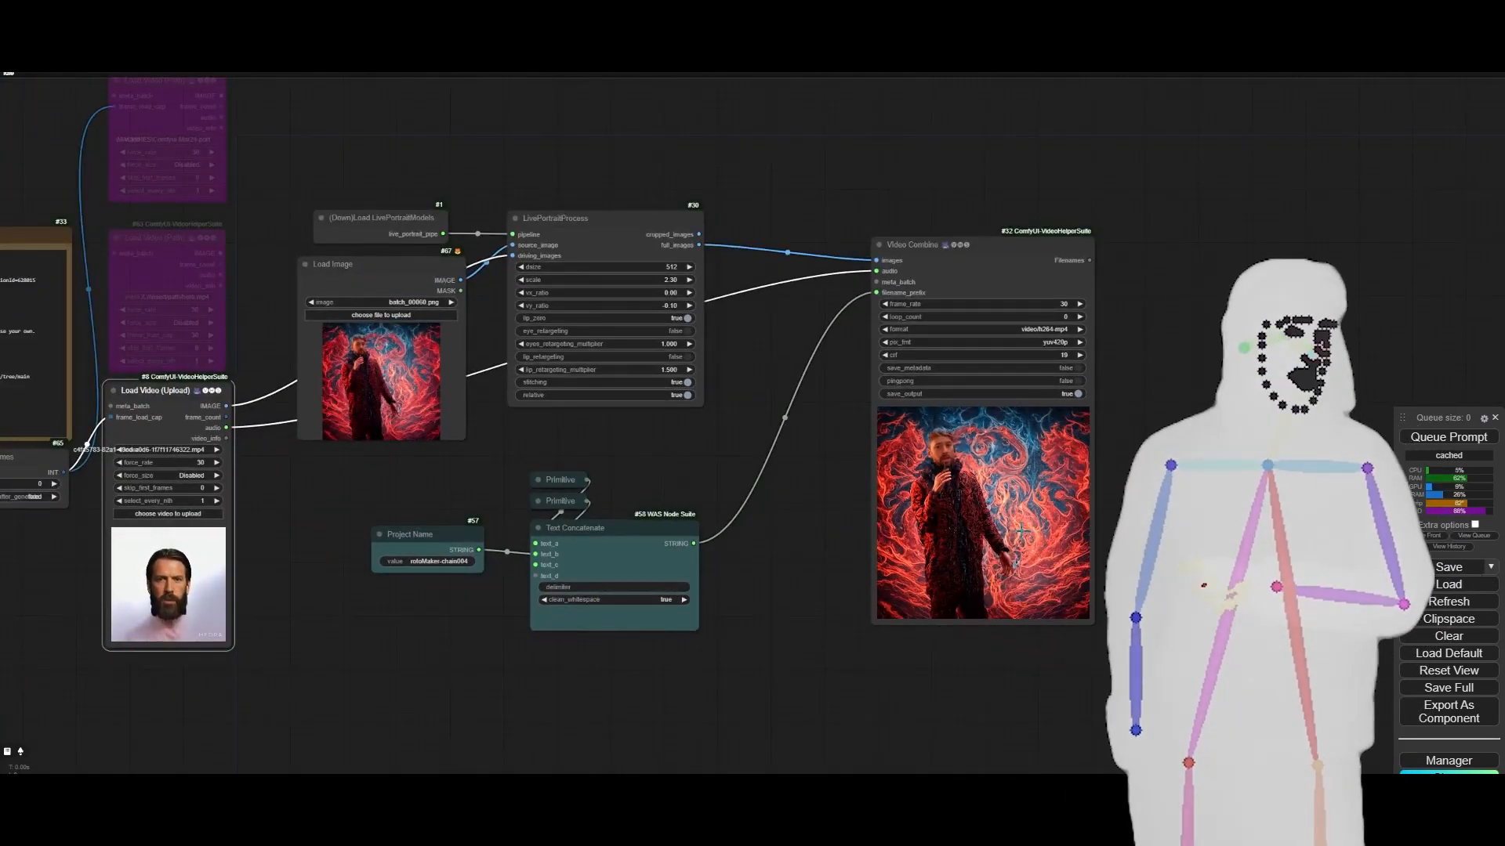
scroll(969, 447, up, 8)
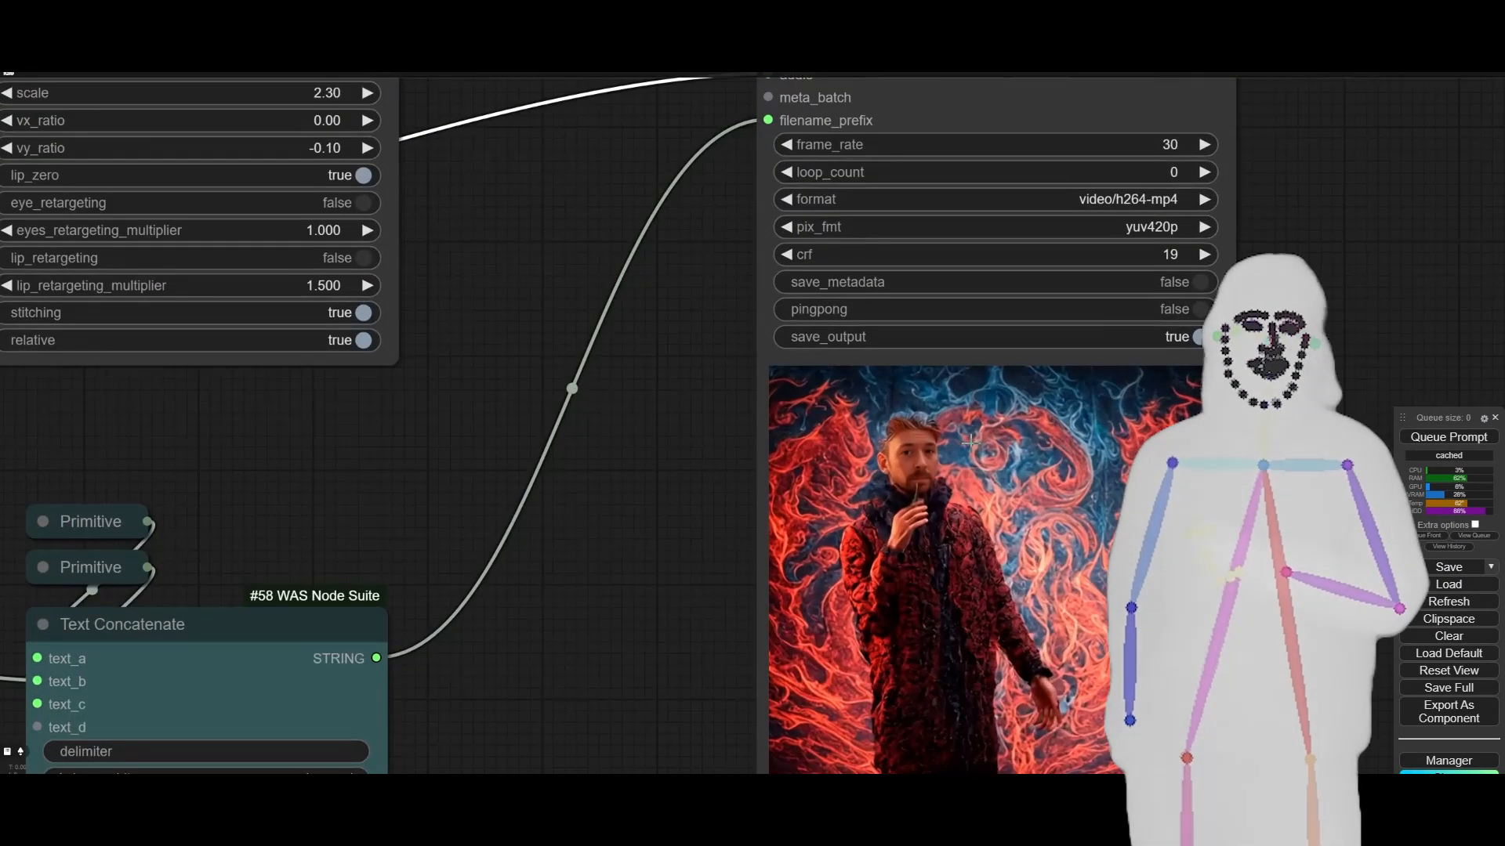
scroll(969, 448, down, 7)
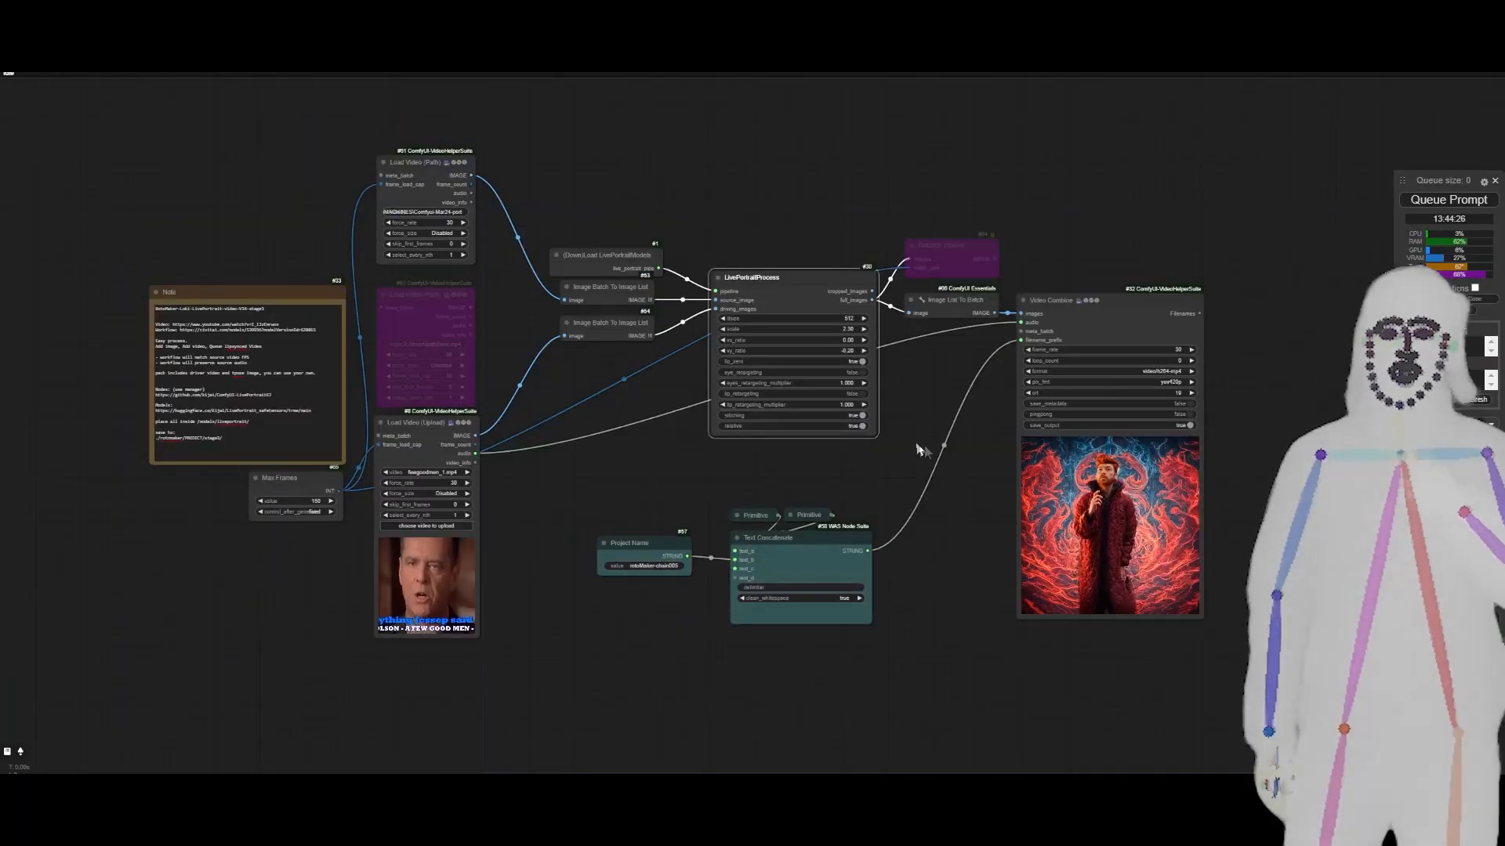
scroll(1149, 528, up, 9)
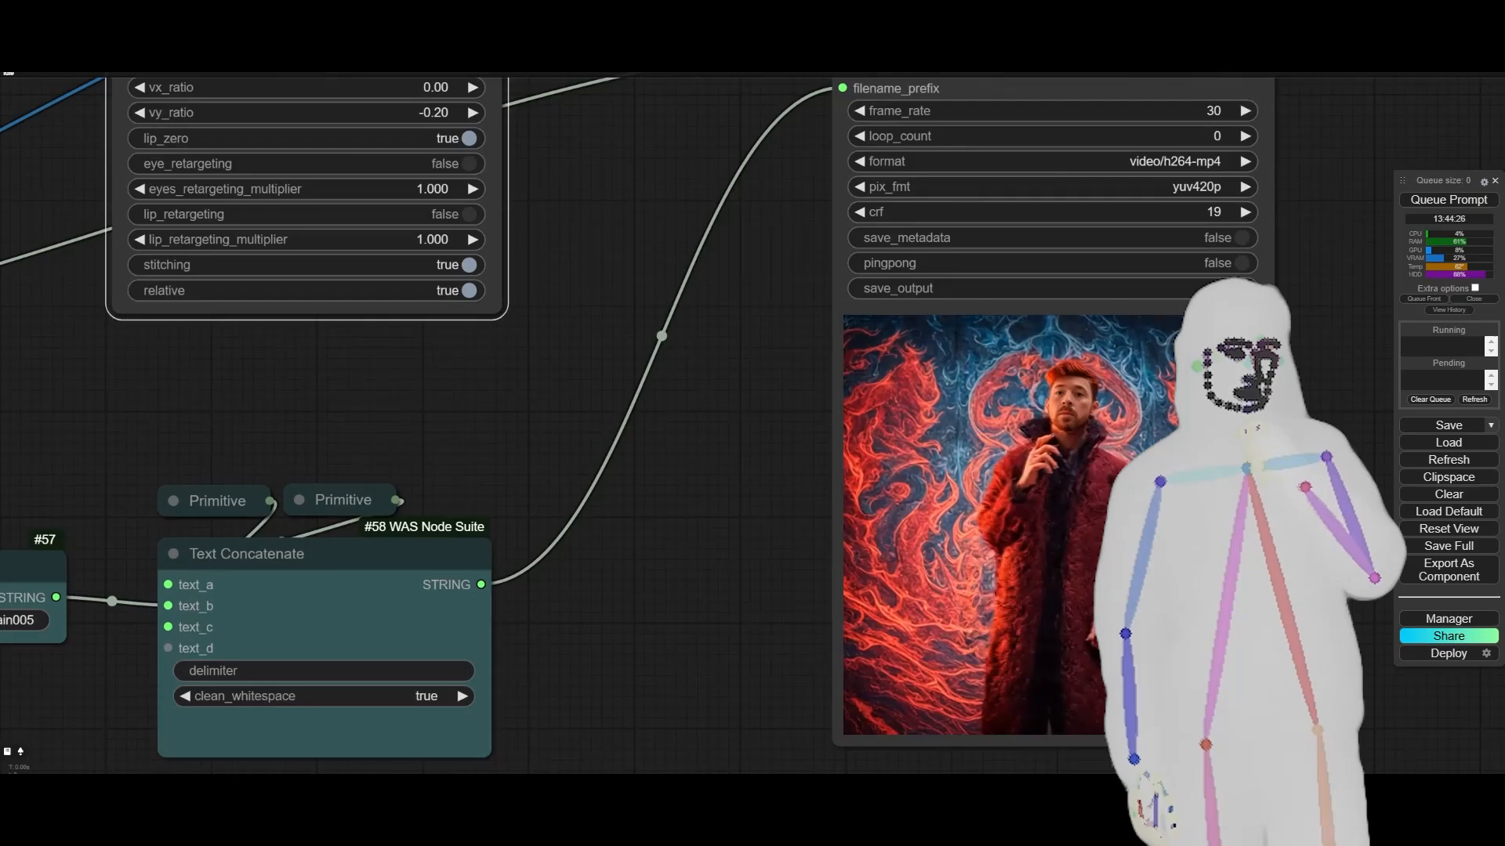
scroll(1139, 533, down, 6)
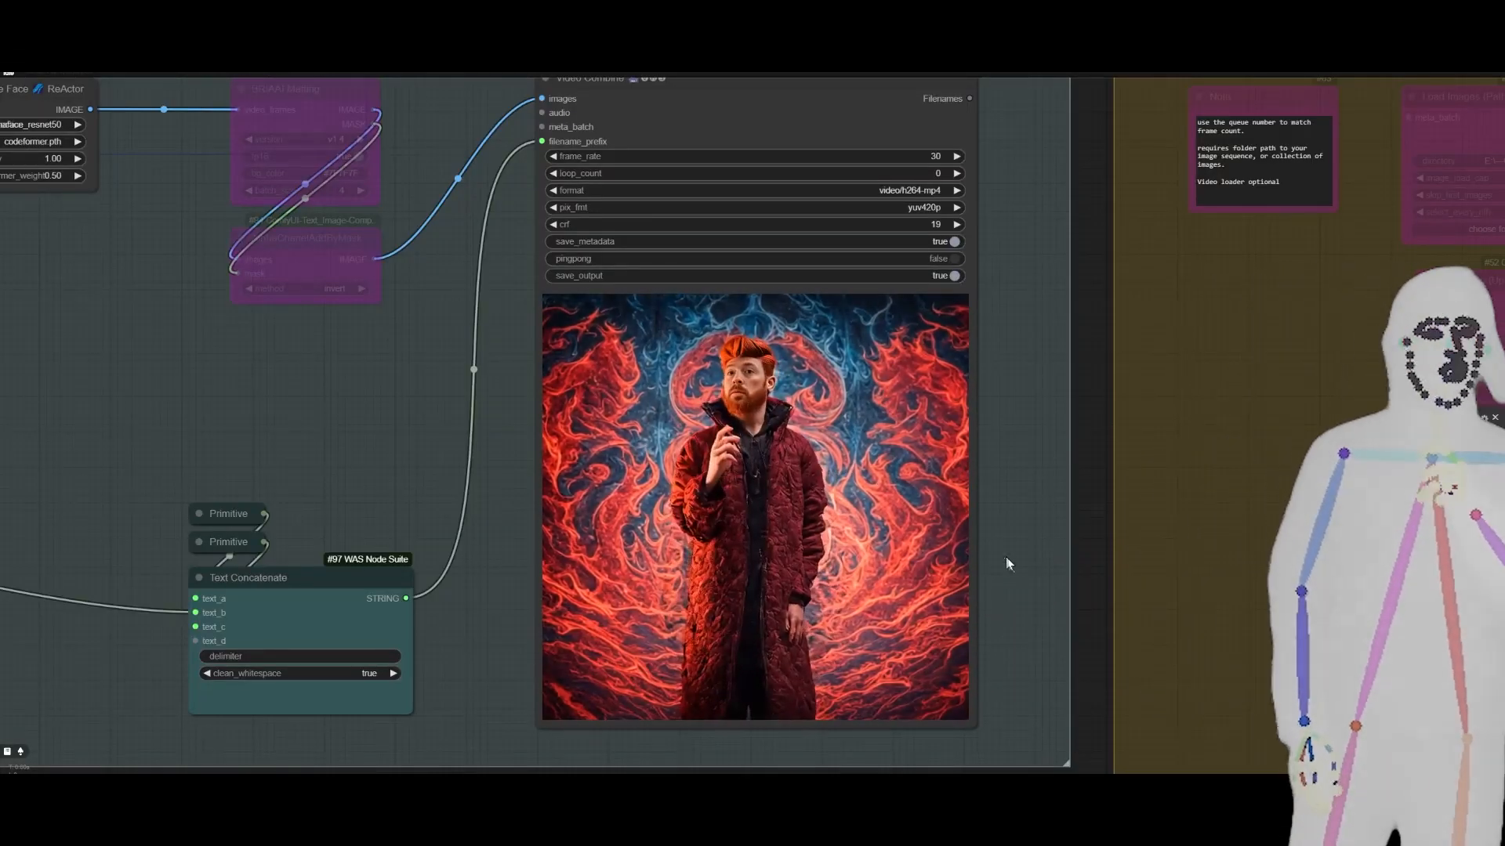
Inspect the Video Combine preview of the batch face swap group and look over the surrounding groups
scroll(990, 553, down, 6)
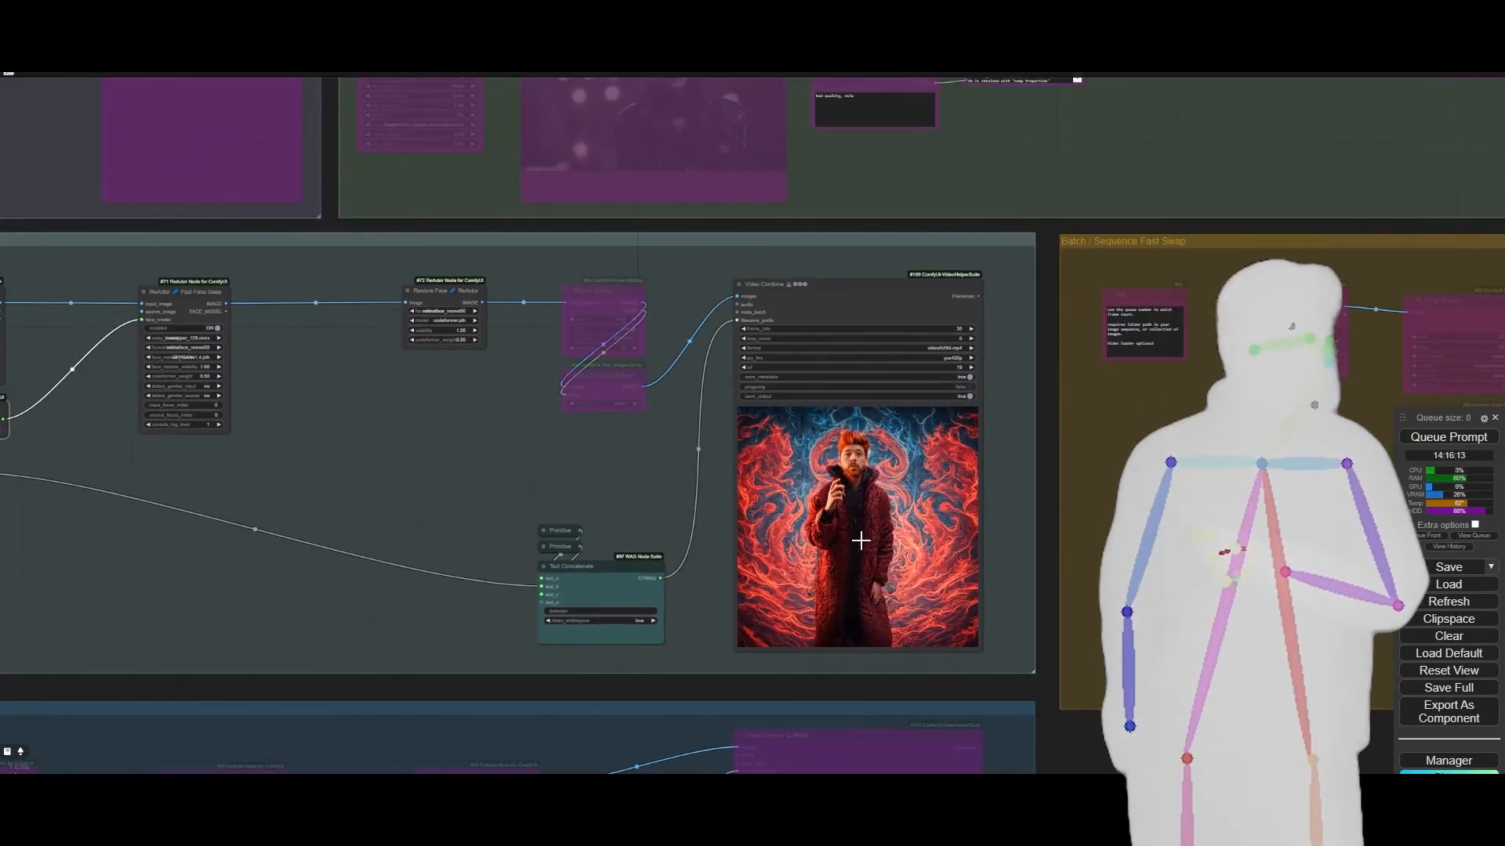
scroll(860, 541, up, 6)
scroll(1127, 536, down, 10)
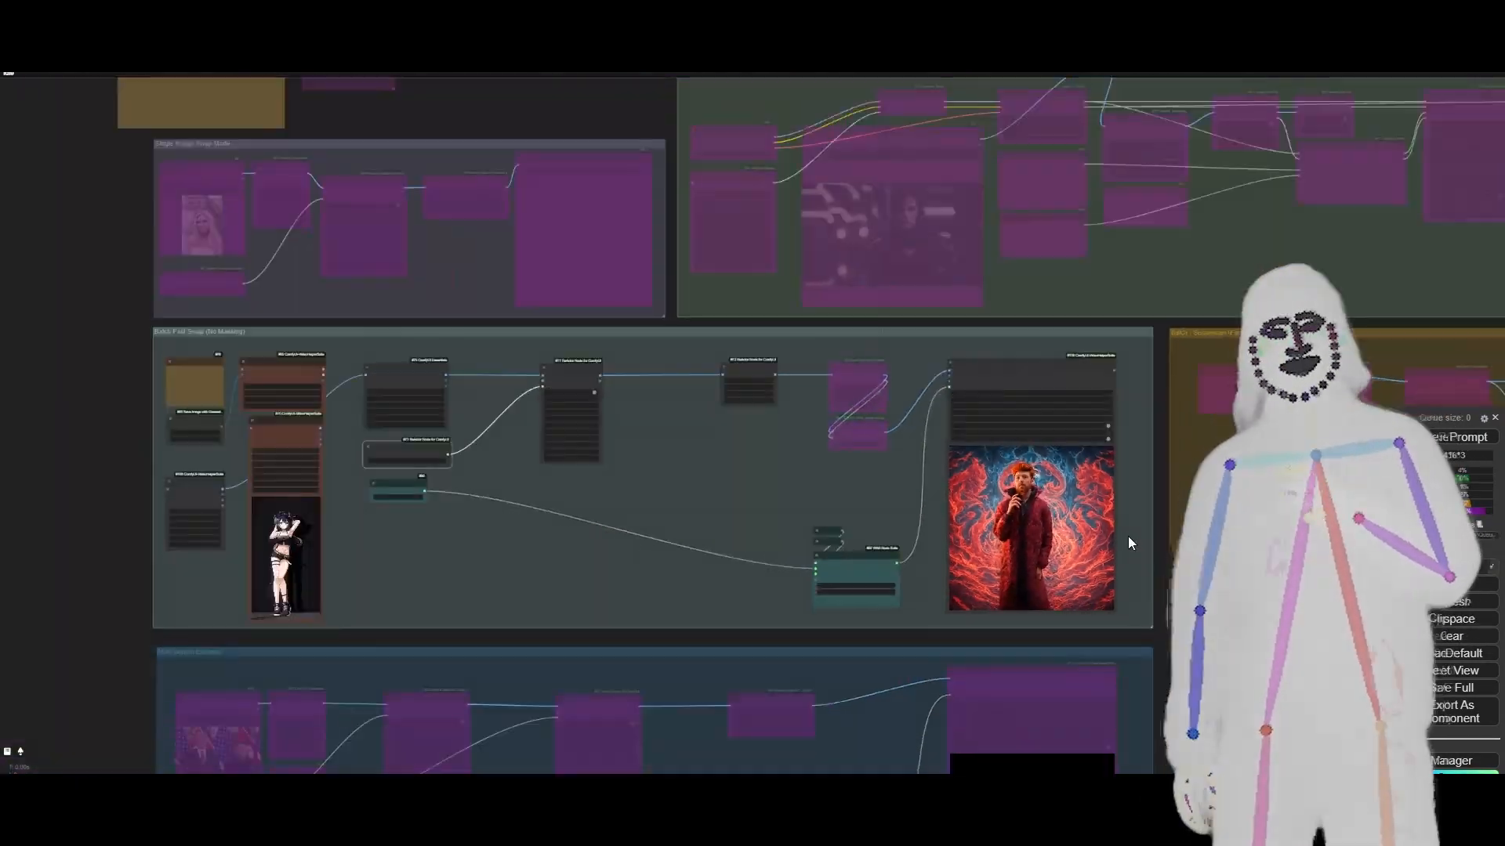
drag(91, 270, 206, 326)
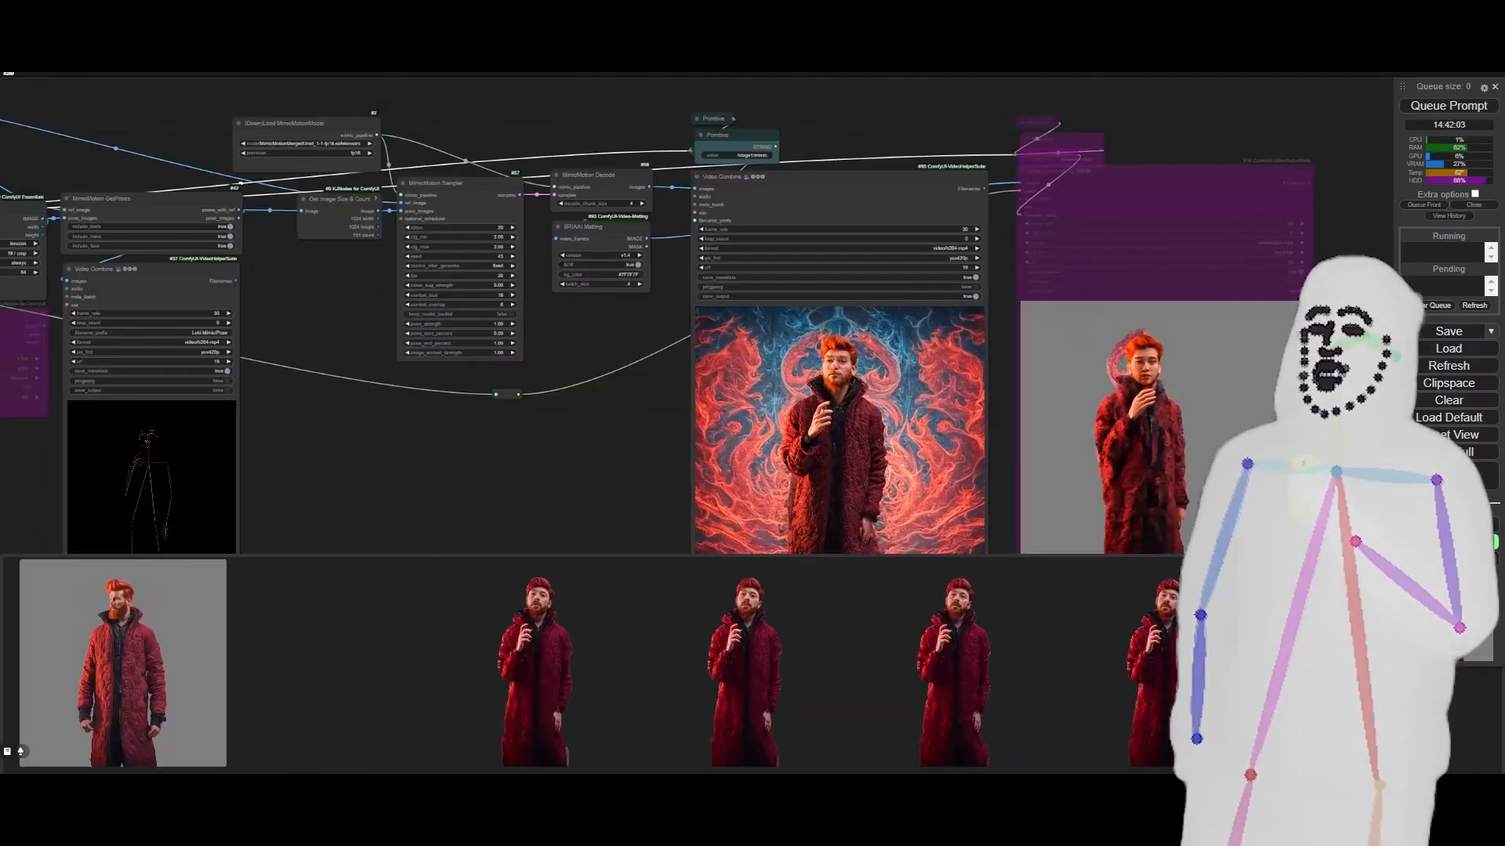
Trace the MimicMotion workflow back from its output previews to the target image and view the whole node chain
drag(380, 480, 1150, 390)
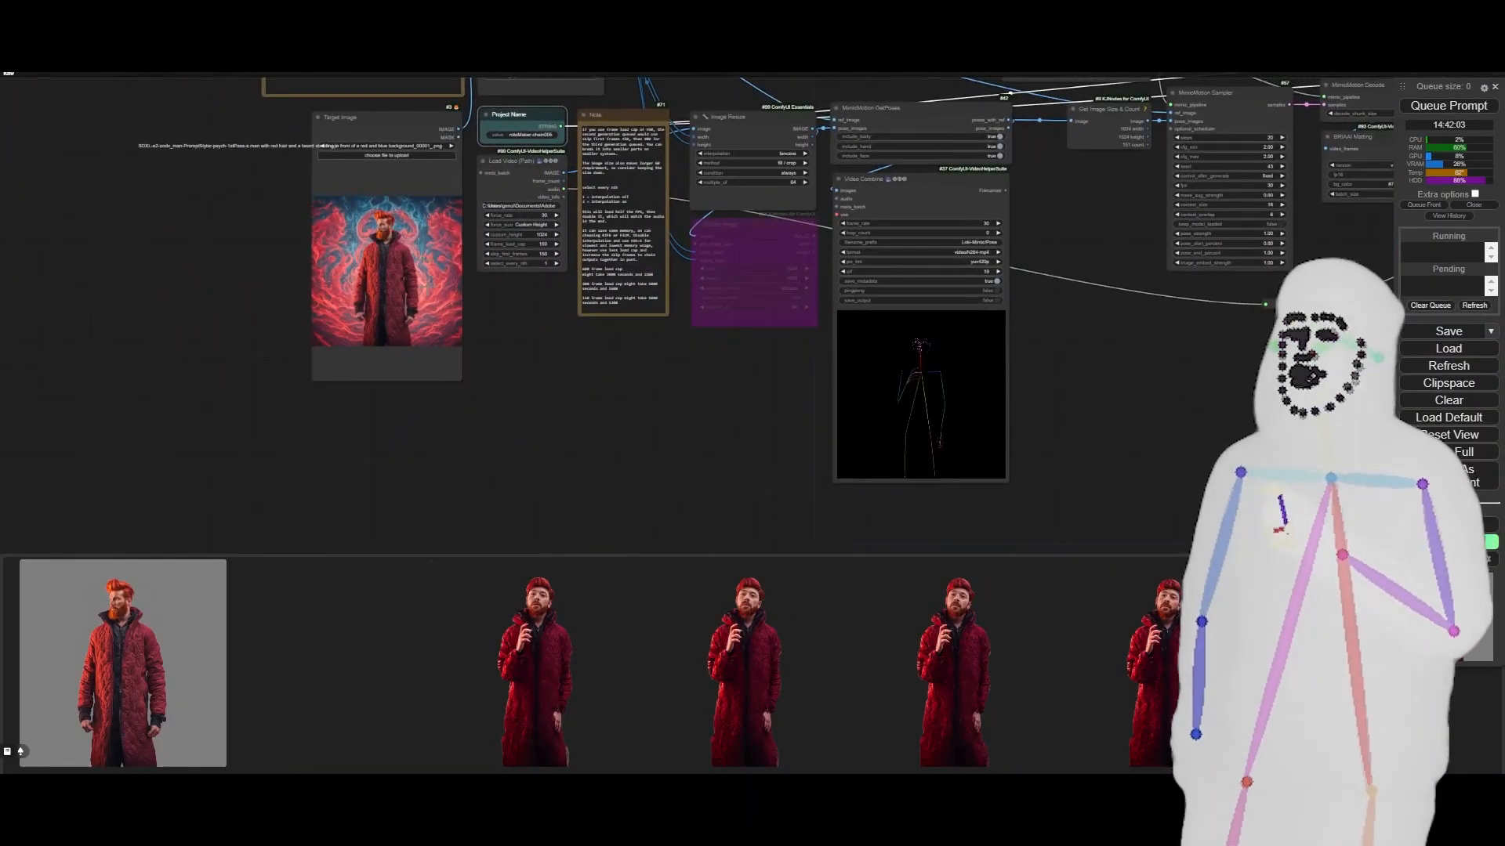
drag(202, 210, 195, 358)
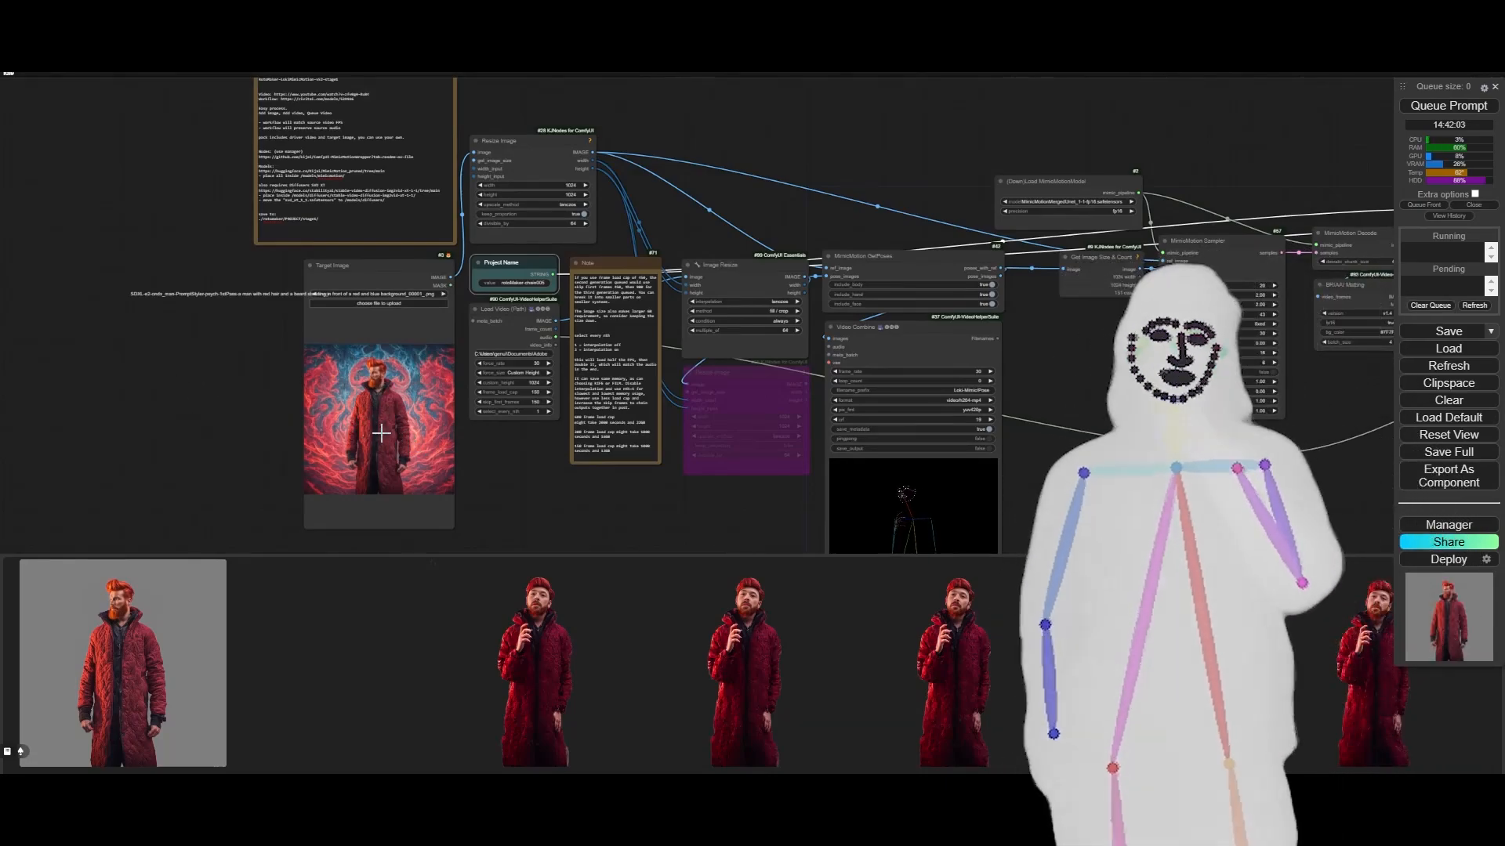
scroll(153, 405, down, 5)
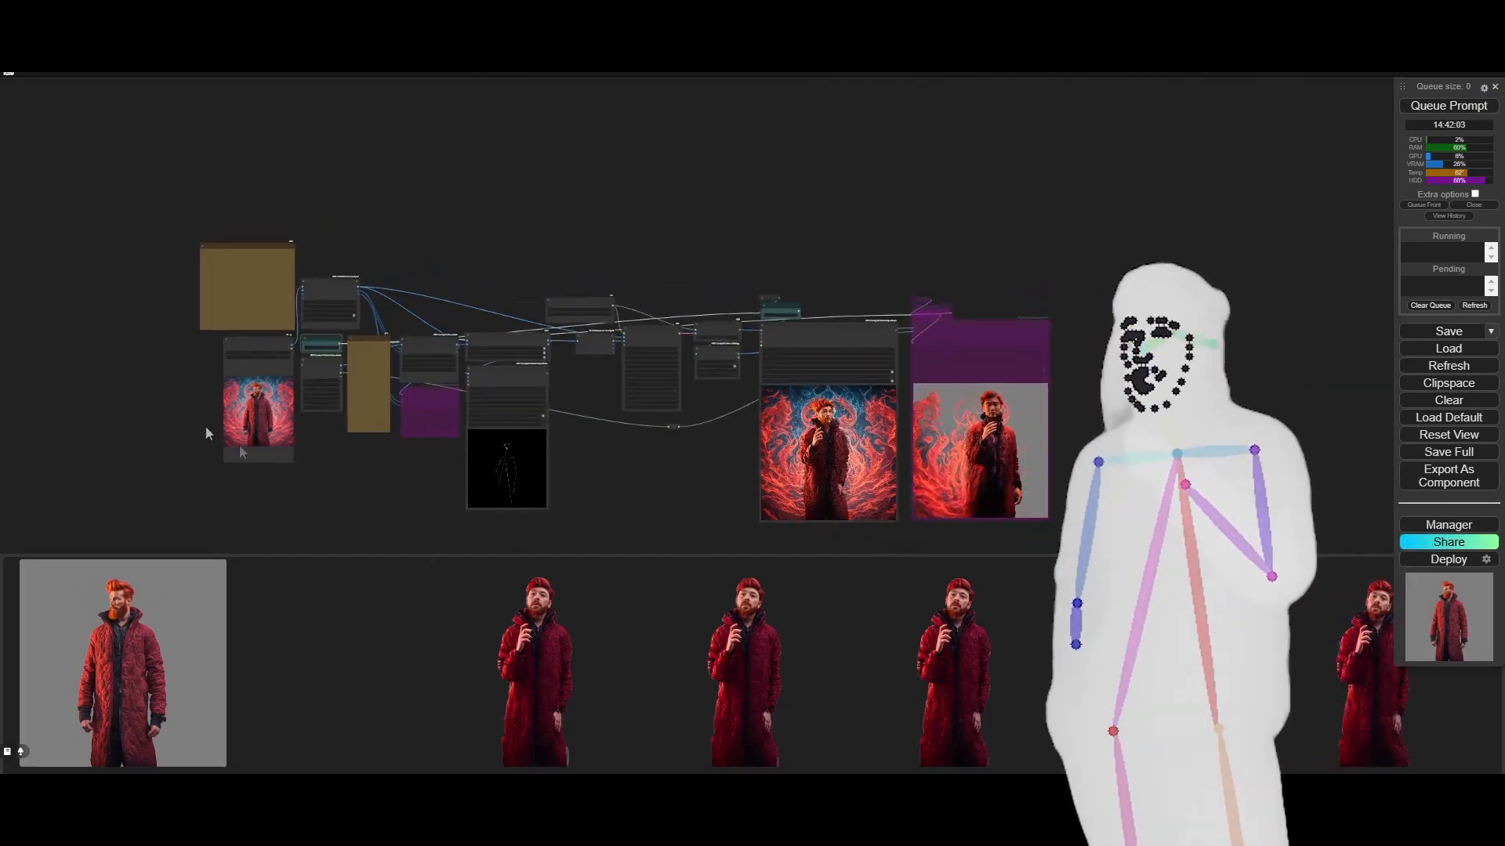
drag(602, 469, 705, 399)
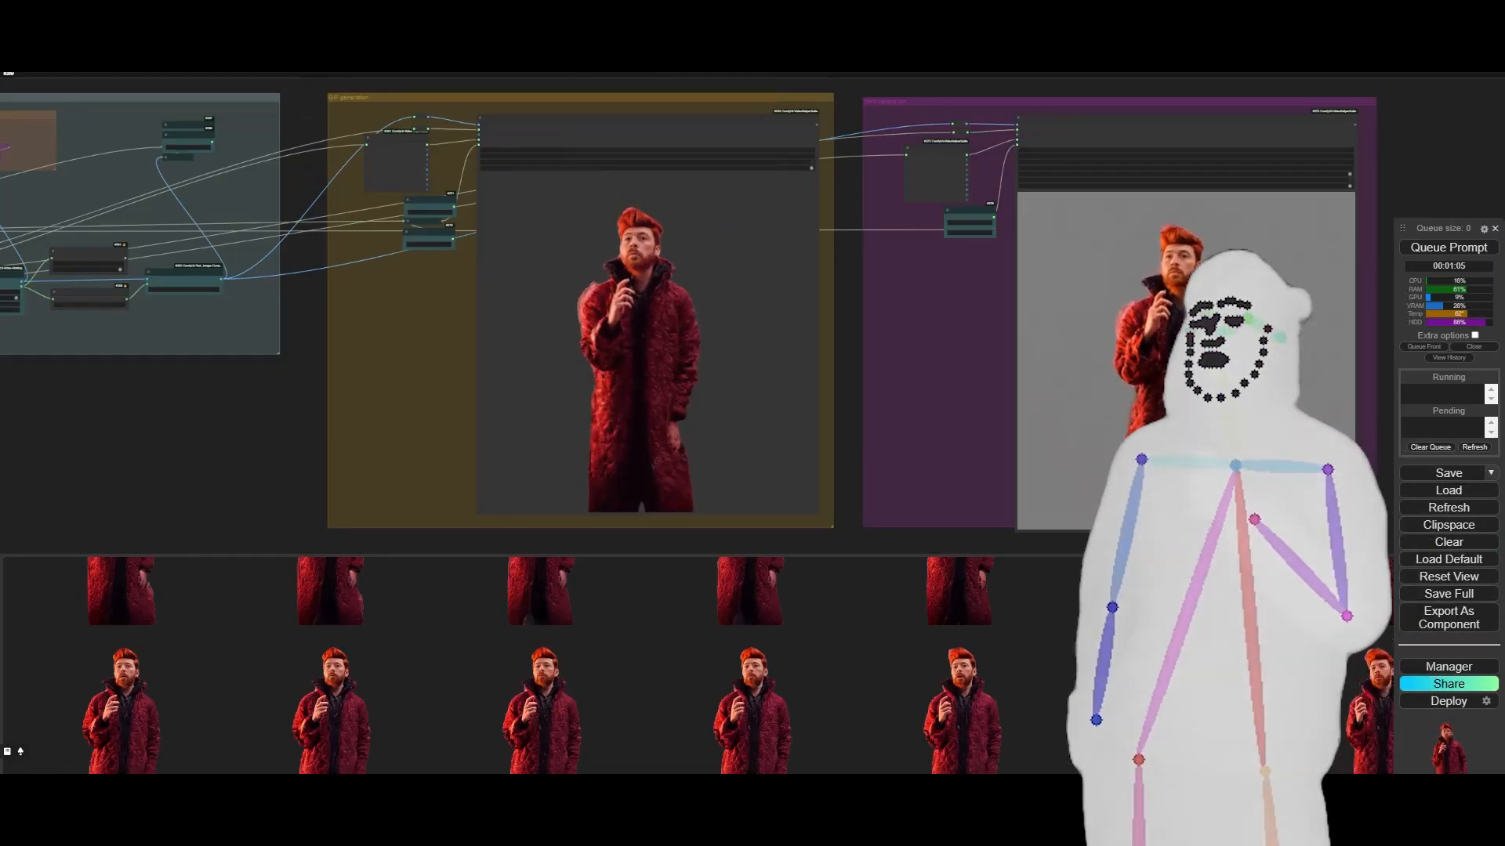
Review the complete roto workflow layout, including the rotoscope, video overlay, GIF and MP4 groups
scroll(797, 360, down, 4)
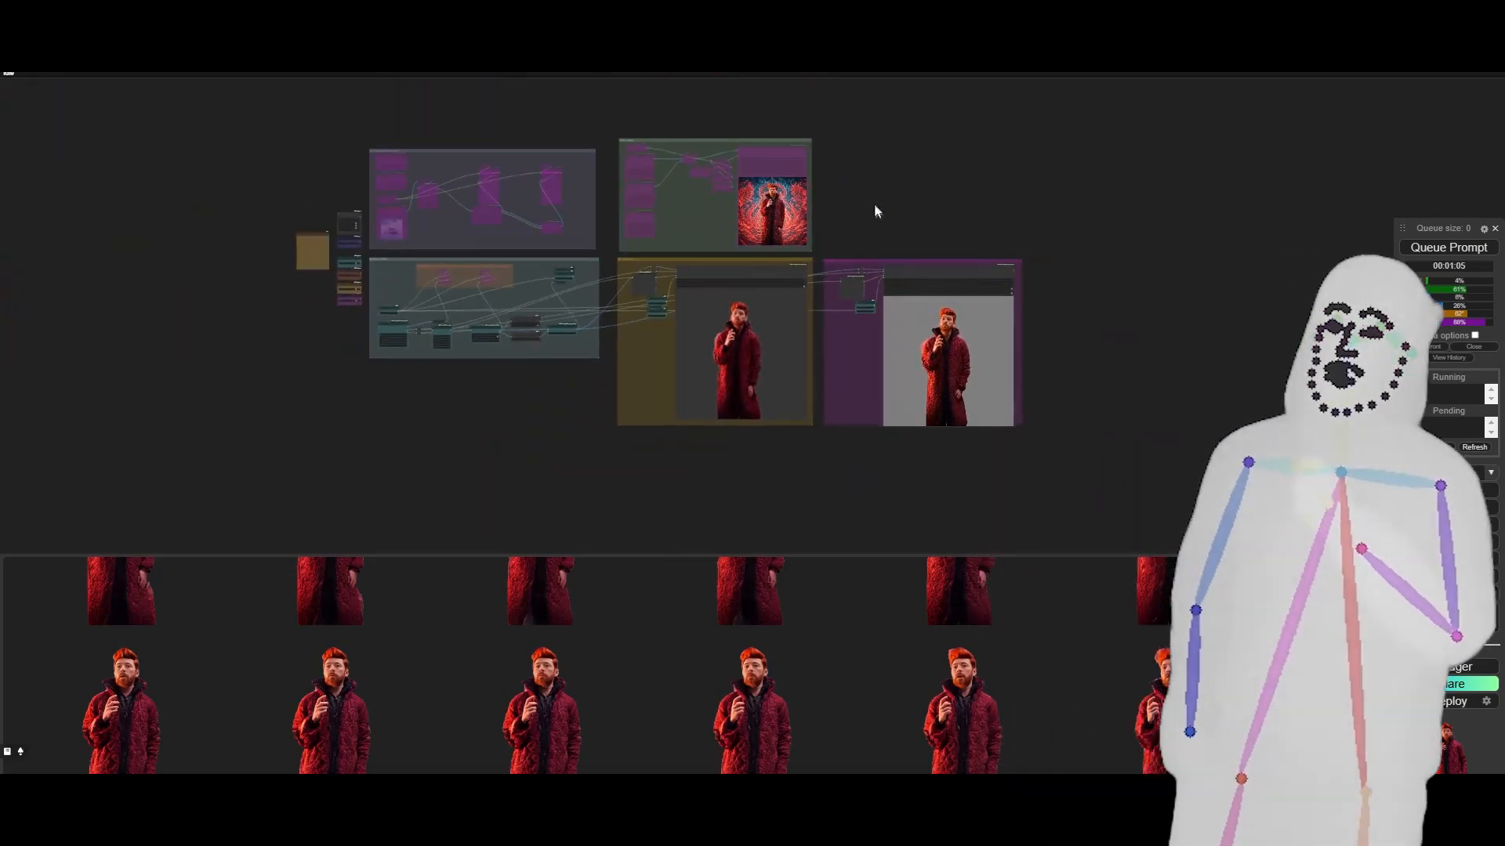
drag(877, 212, 937, 223)
scroll(943, 245, up, 2)
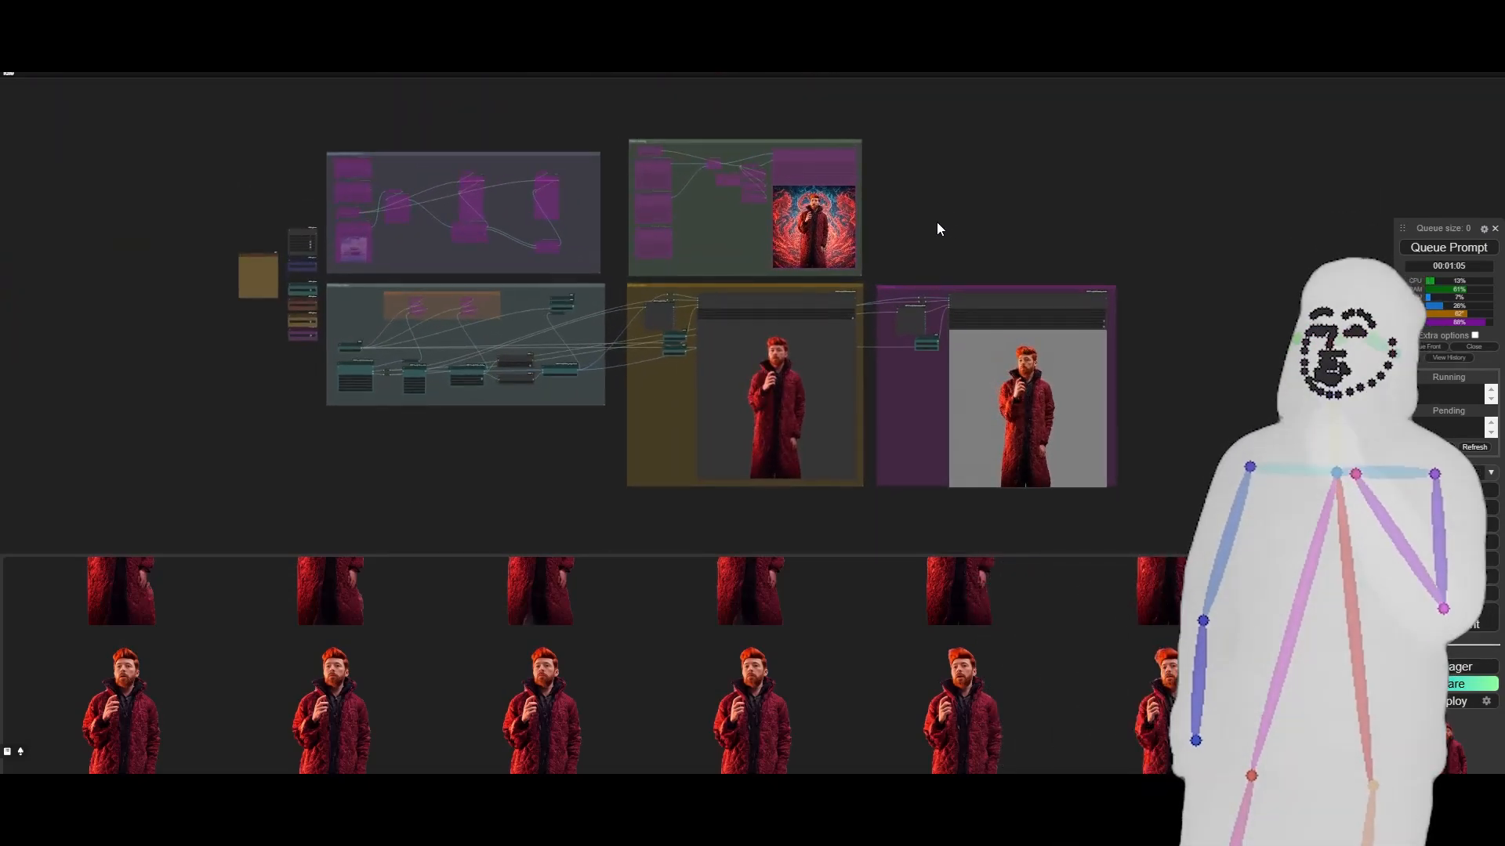
scroll(721, 194, up, 6)
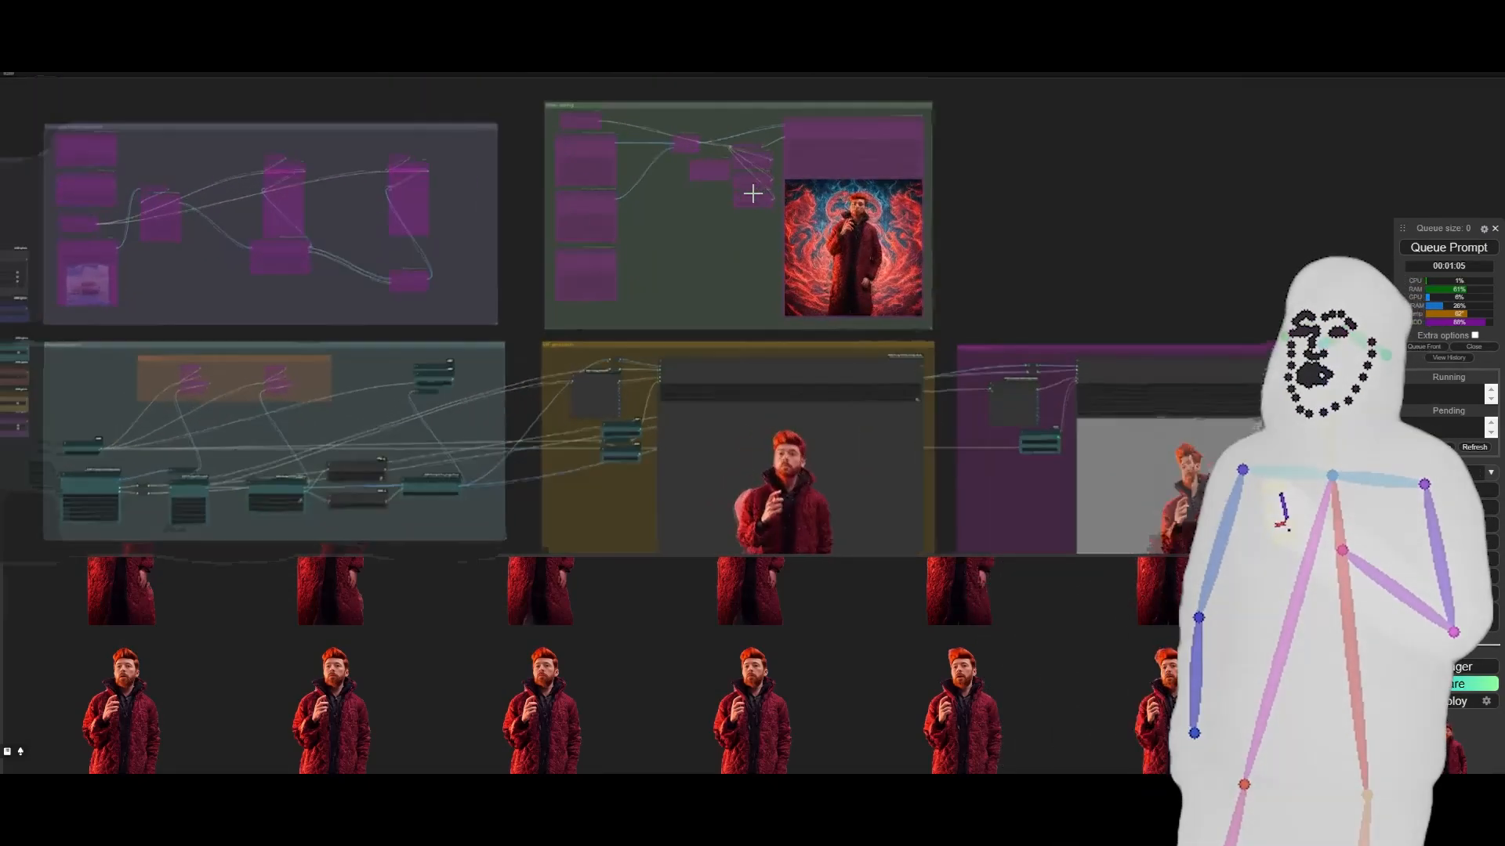
scroll(712, 215, down, 4)
drag(928, 273, 970, 227)
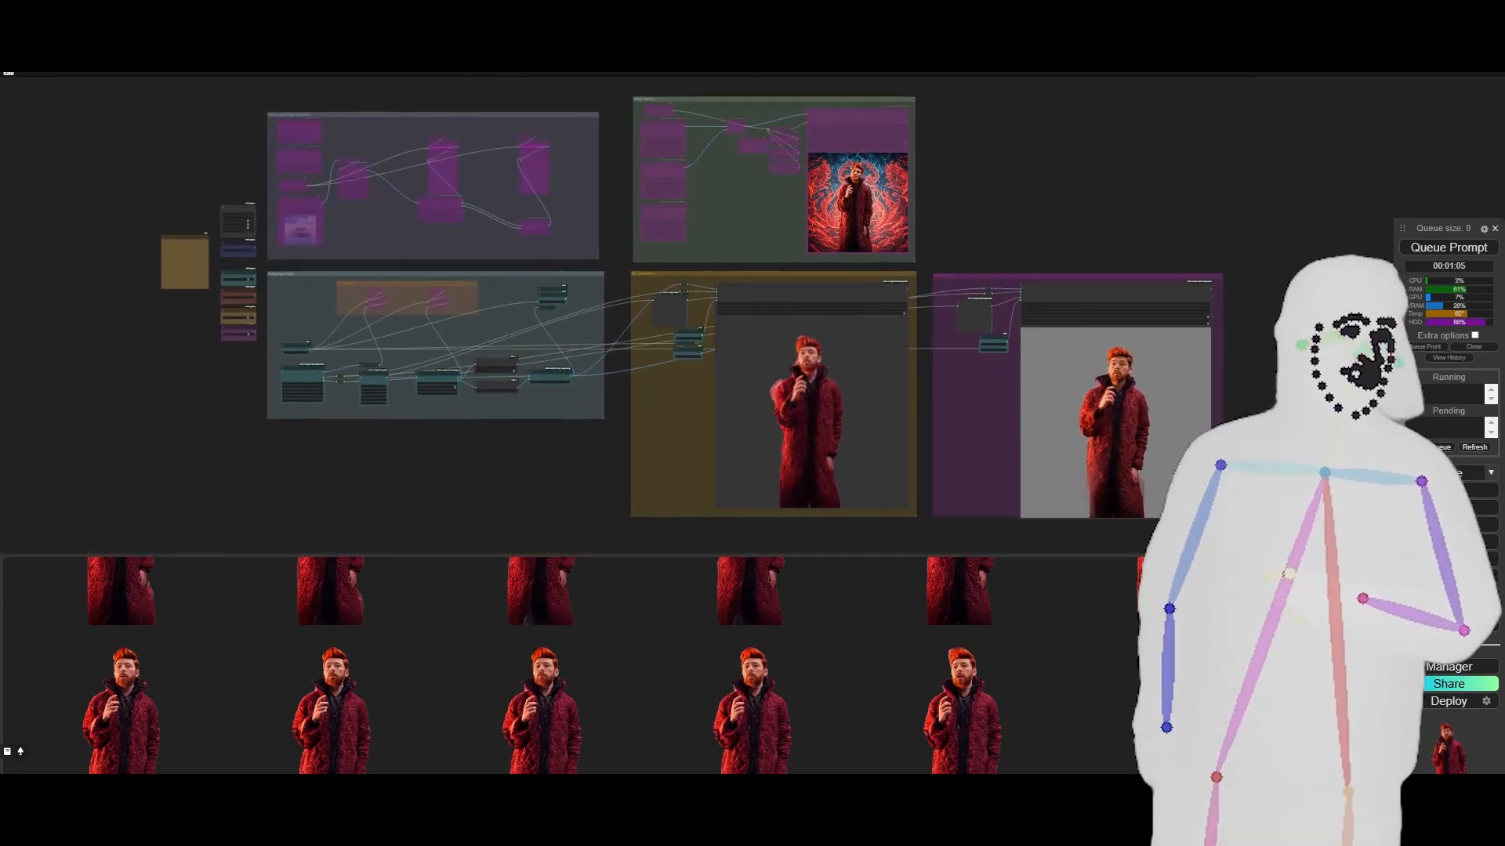
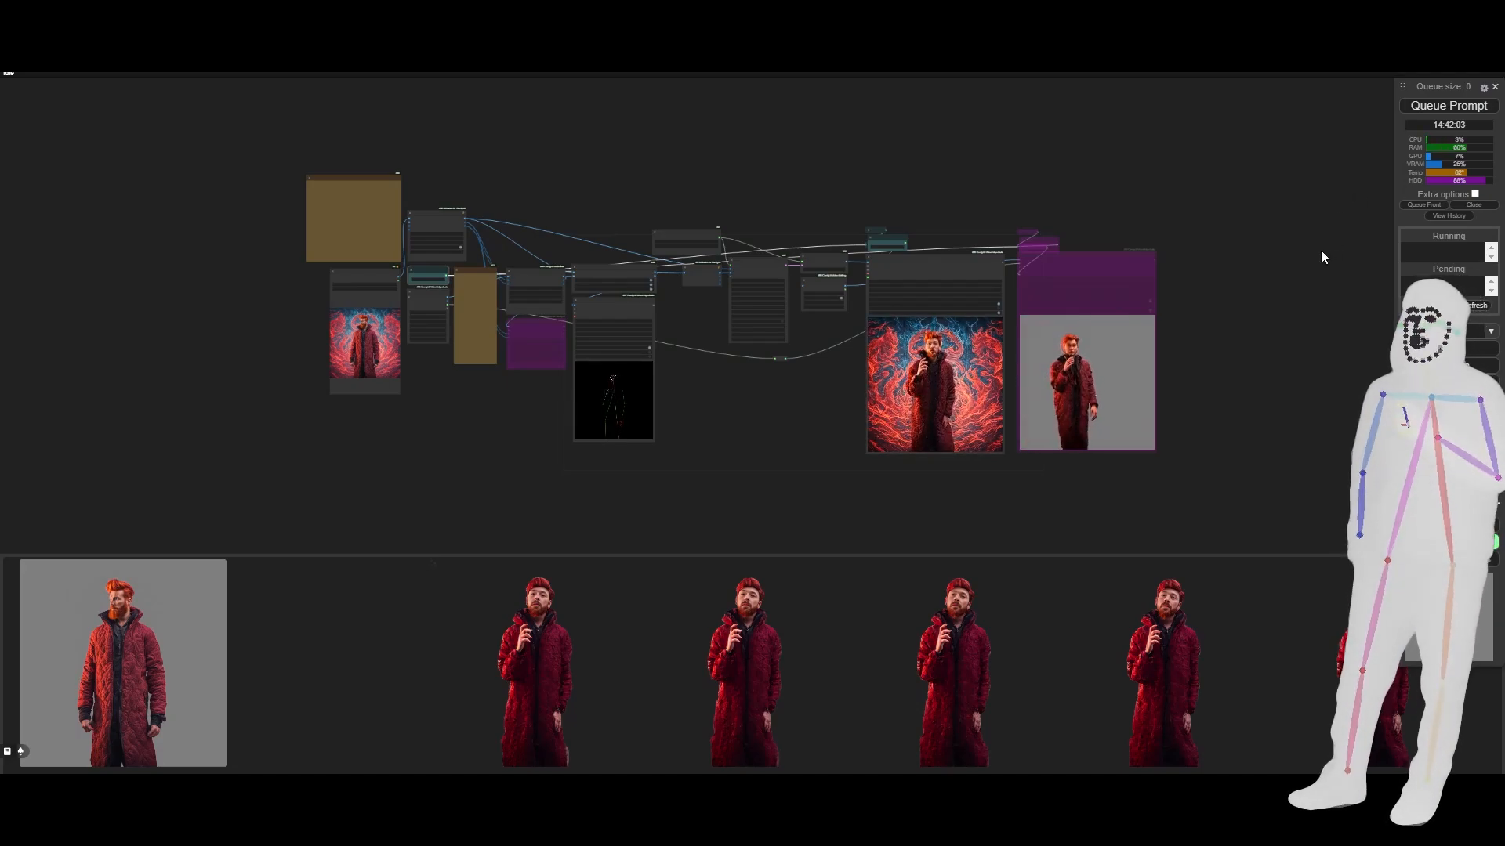
Examine the Load Video node's frame load cap and skipped frames settings alongside the memory note in the MimicMotion workflow
scroll(420, 325, up, 7)
scroll(428, 319, up, 5)
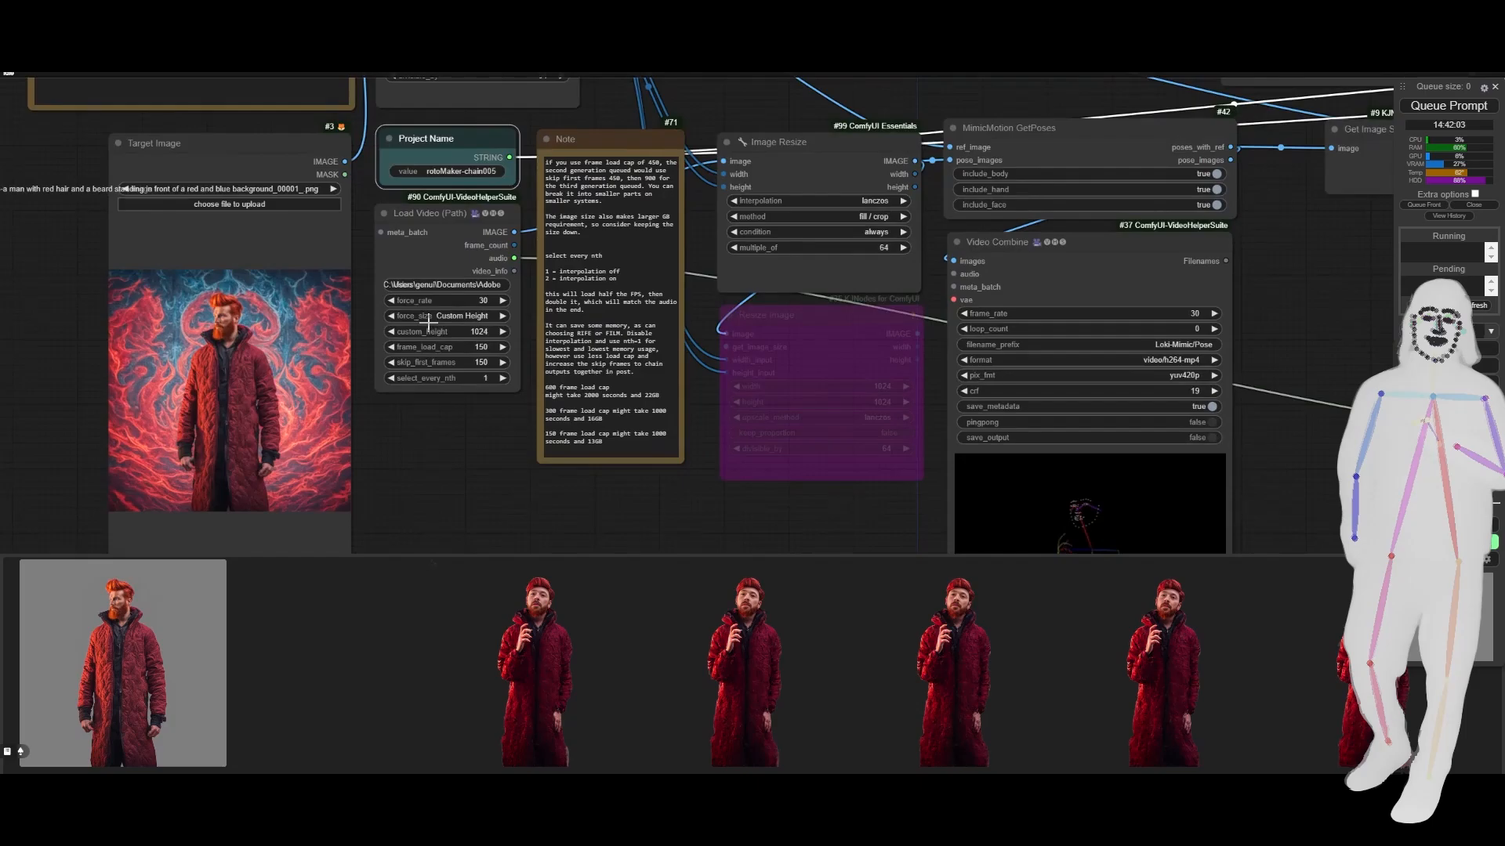
scroll(422, 384, up, 5)
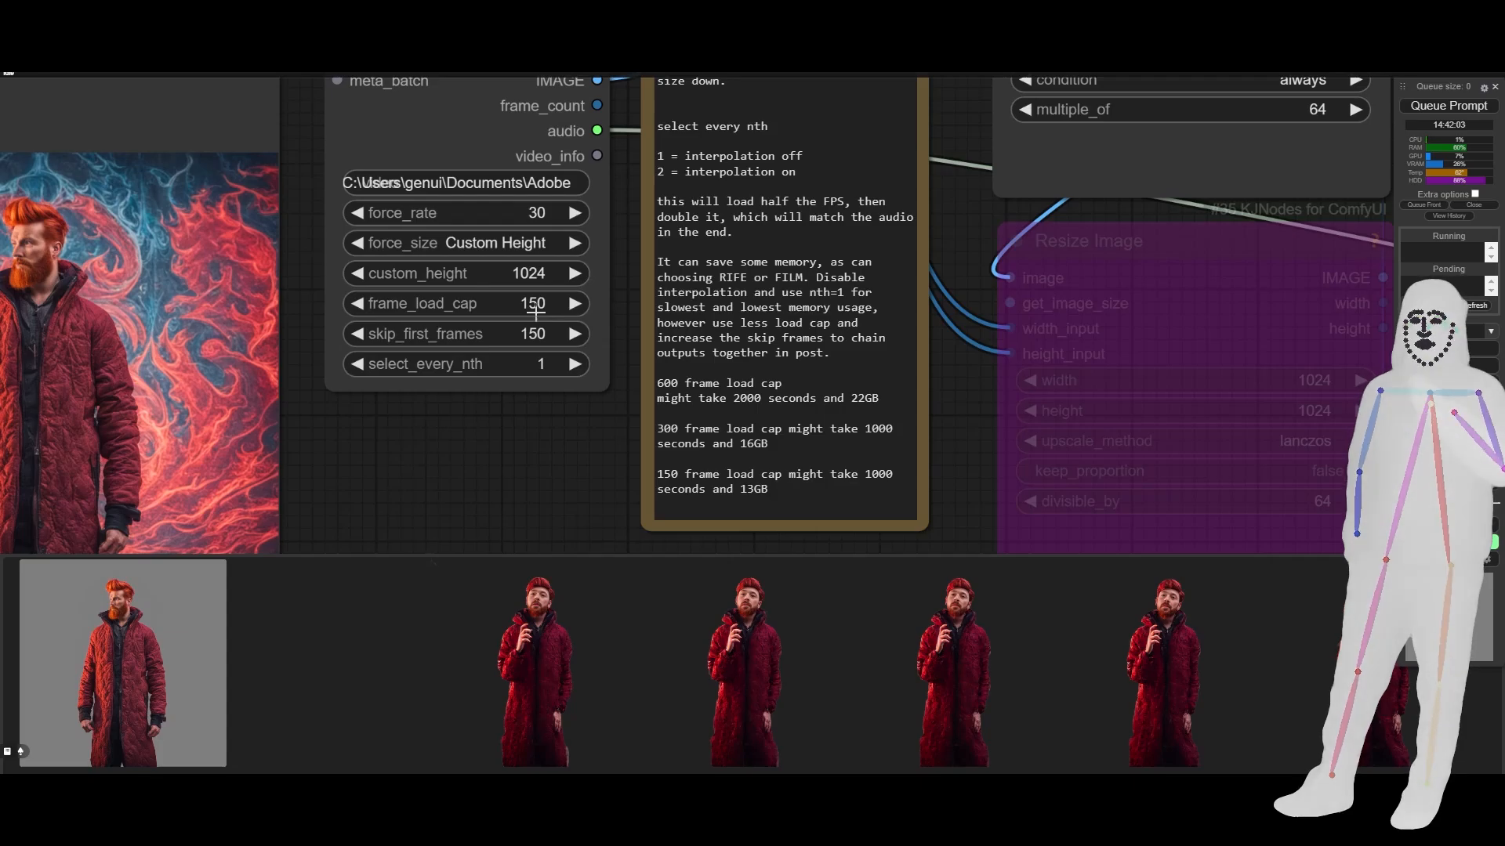
scroll(332, 431, down, 4)
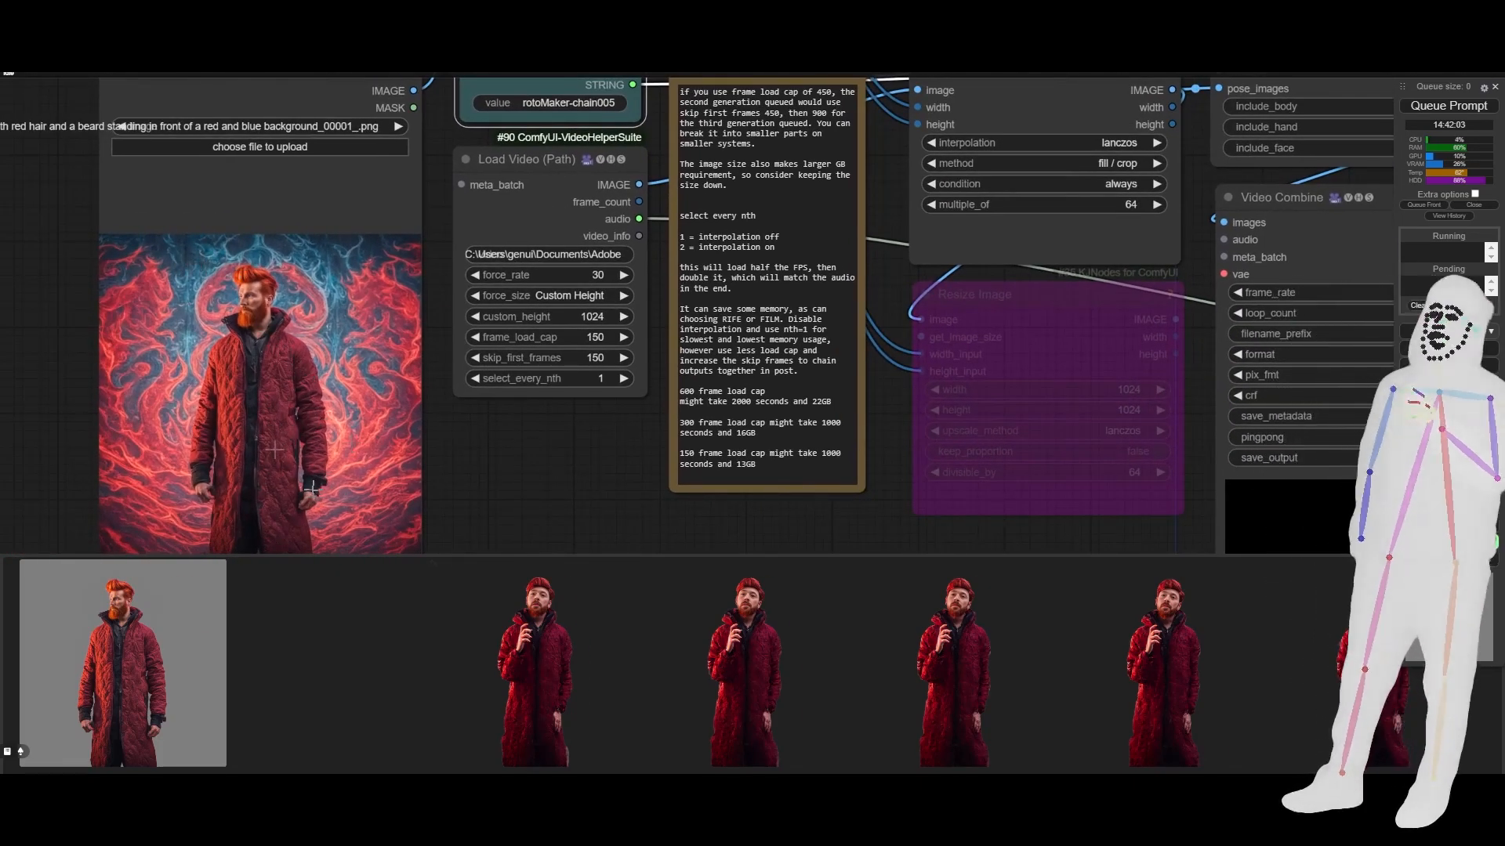
scroll(45, 290, down, 5)
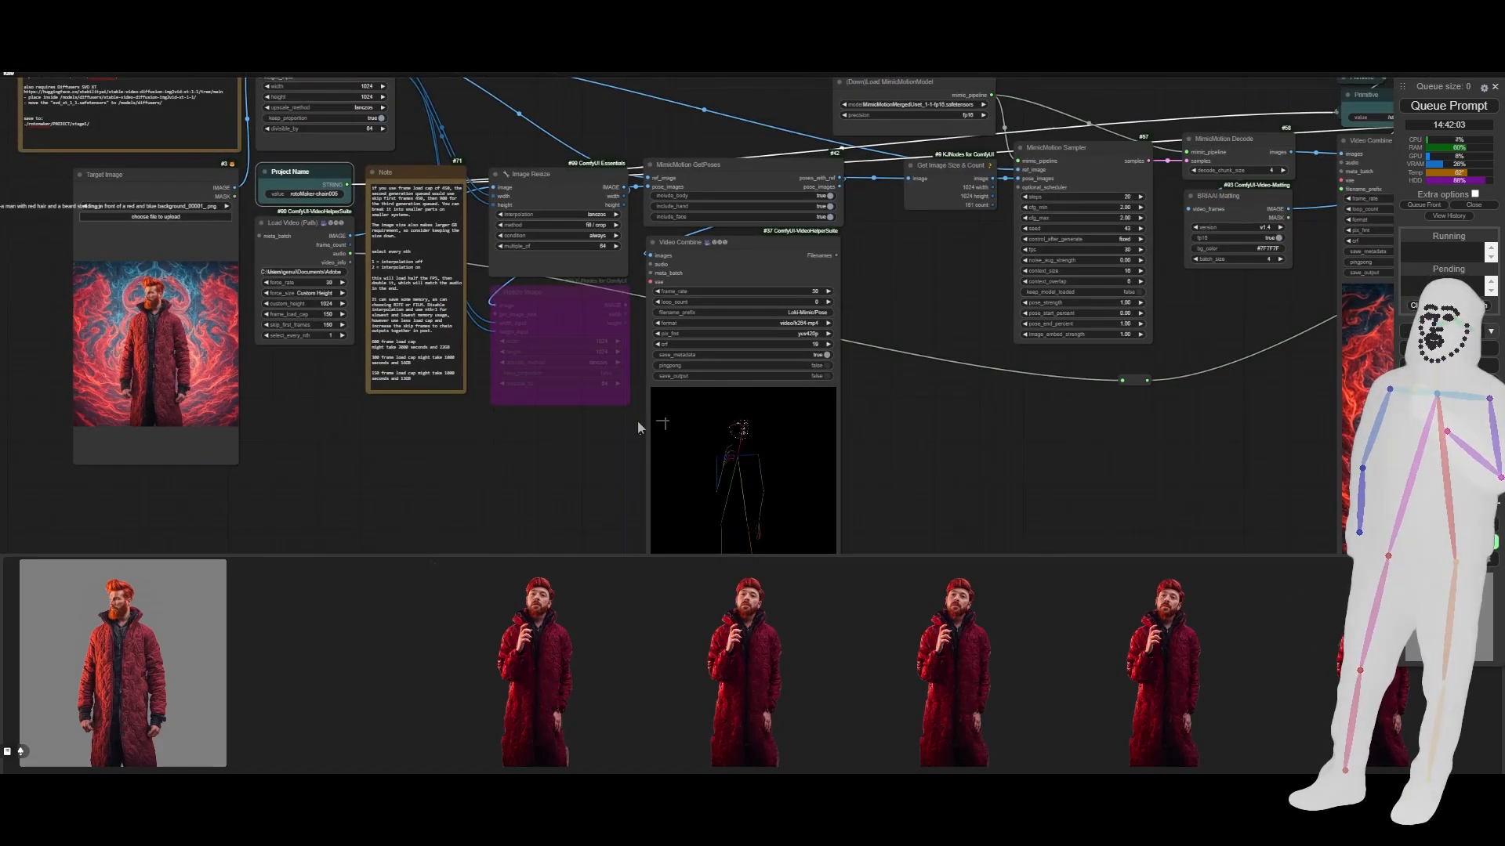
scroll(406, 430, down, 6)
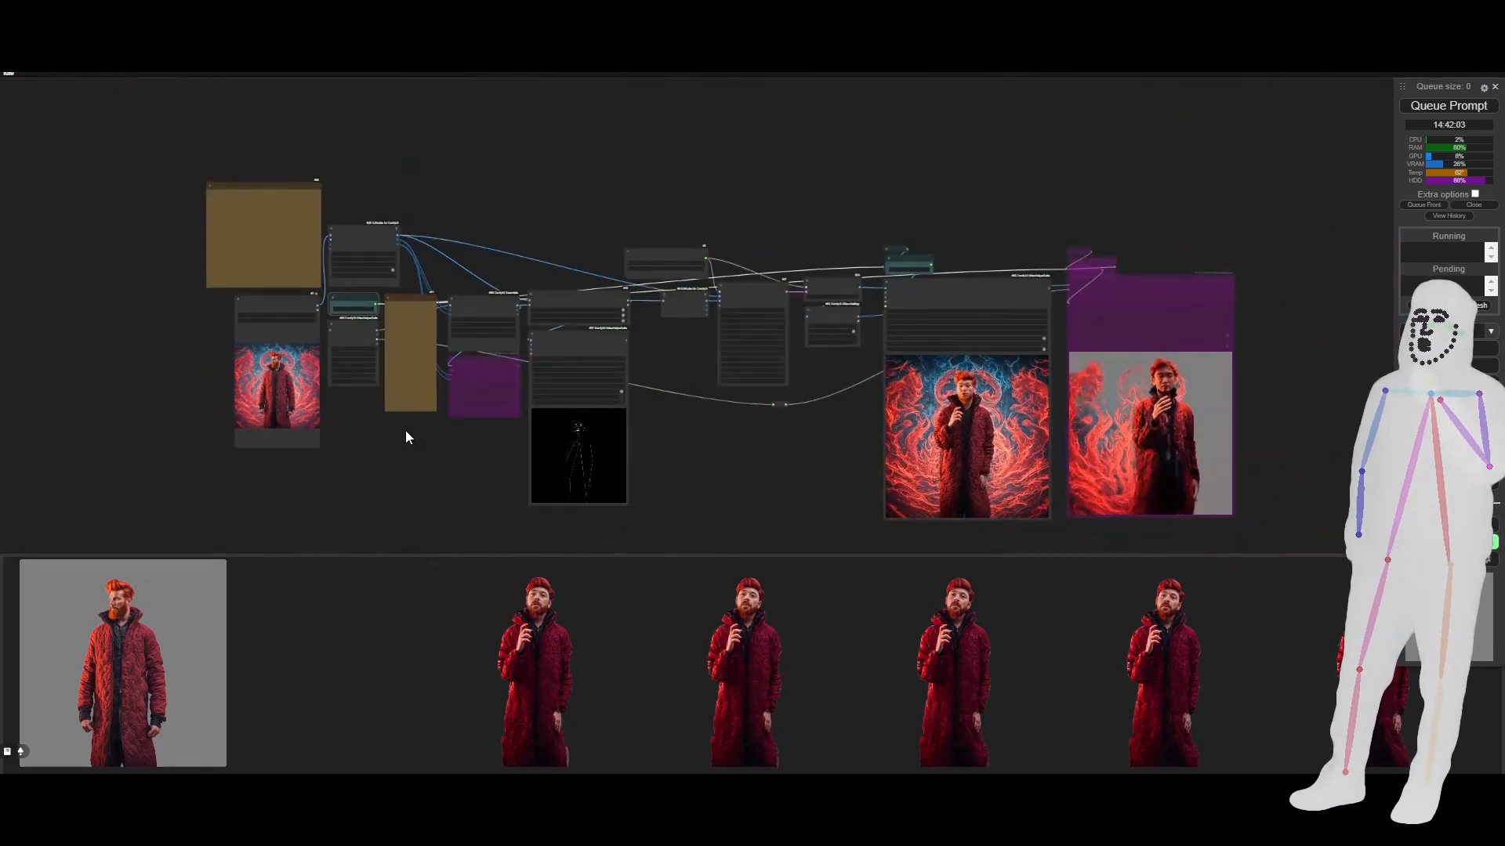
Look over the MimicMotion sampling and decode nodes together with their Video Combine previews
scroll(999, 426, up, 7)
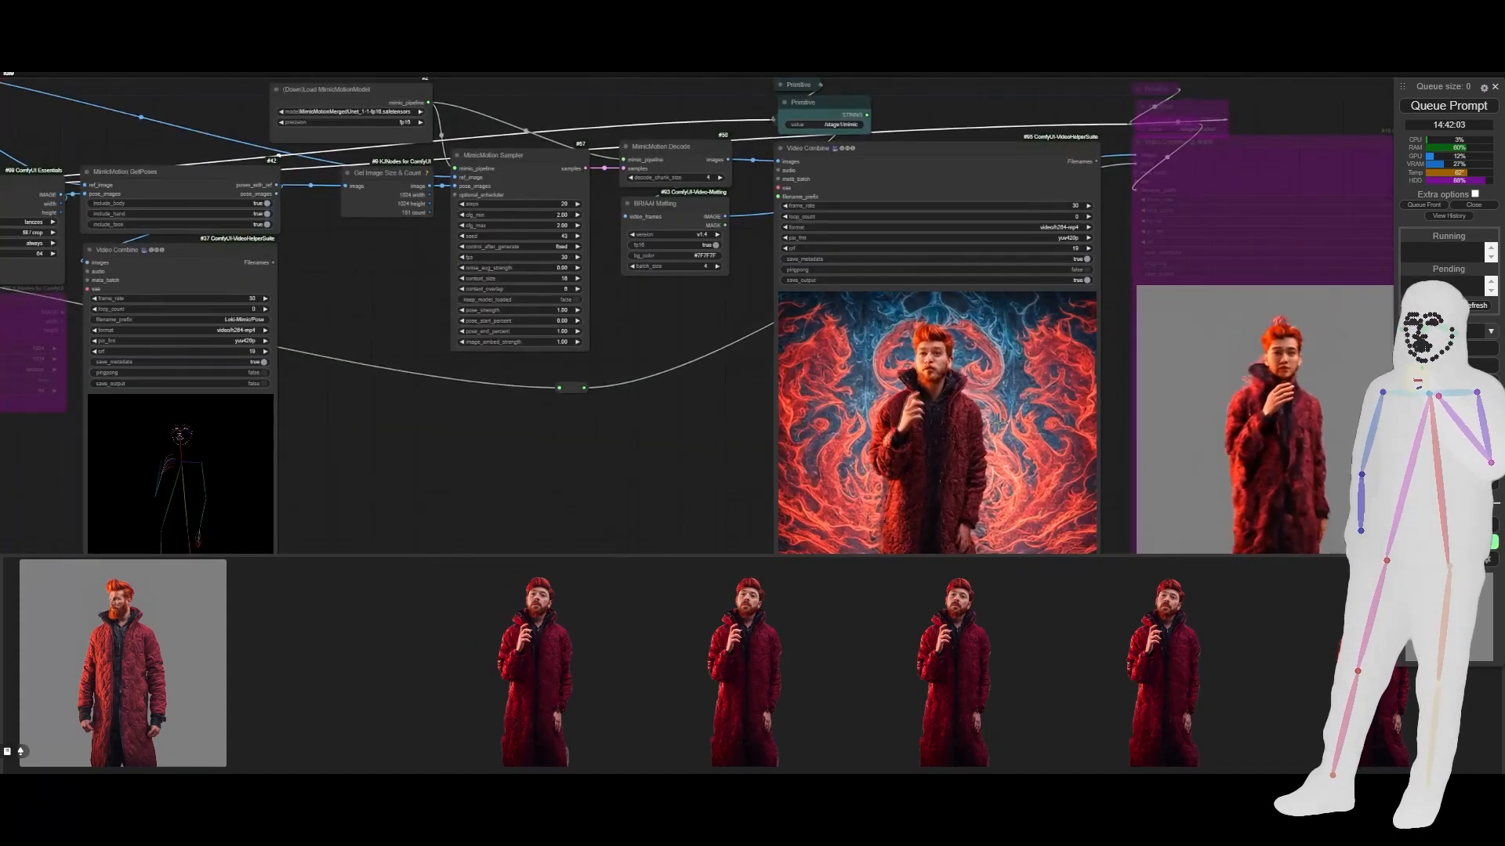
scroll(999, 426, down, 6)
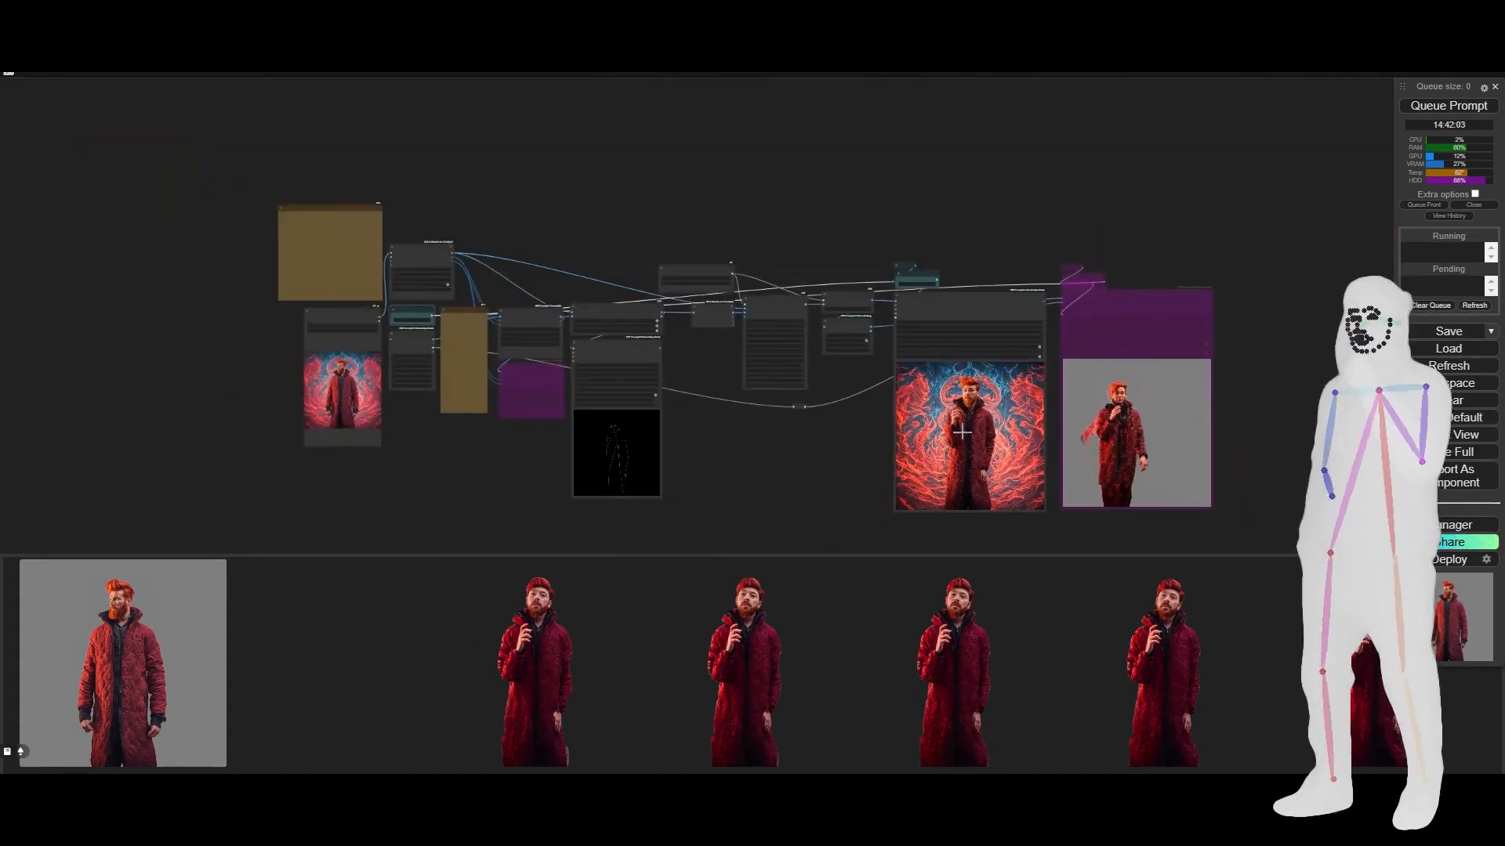
mouse_move(762, 450)
mouse_down()
mouse_move(772, 461)
mouse_move(758, 458)
mouse_up()
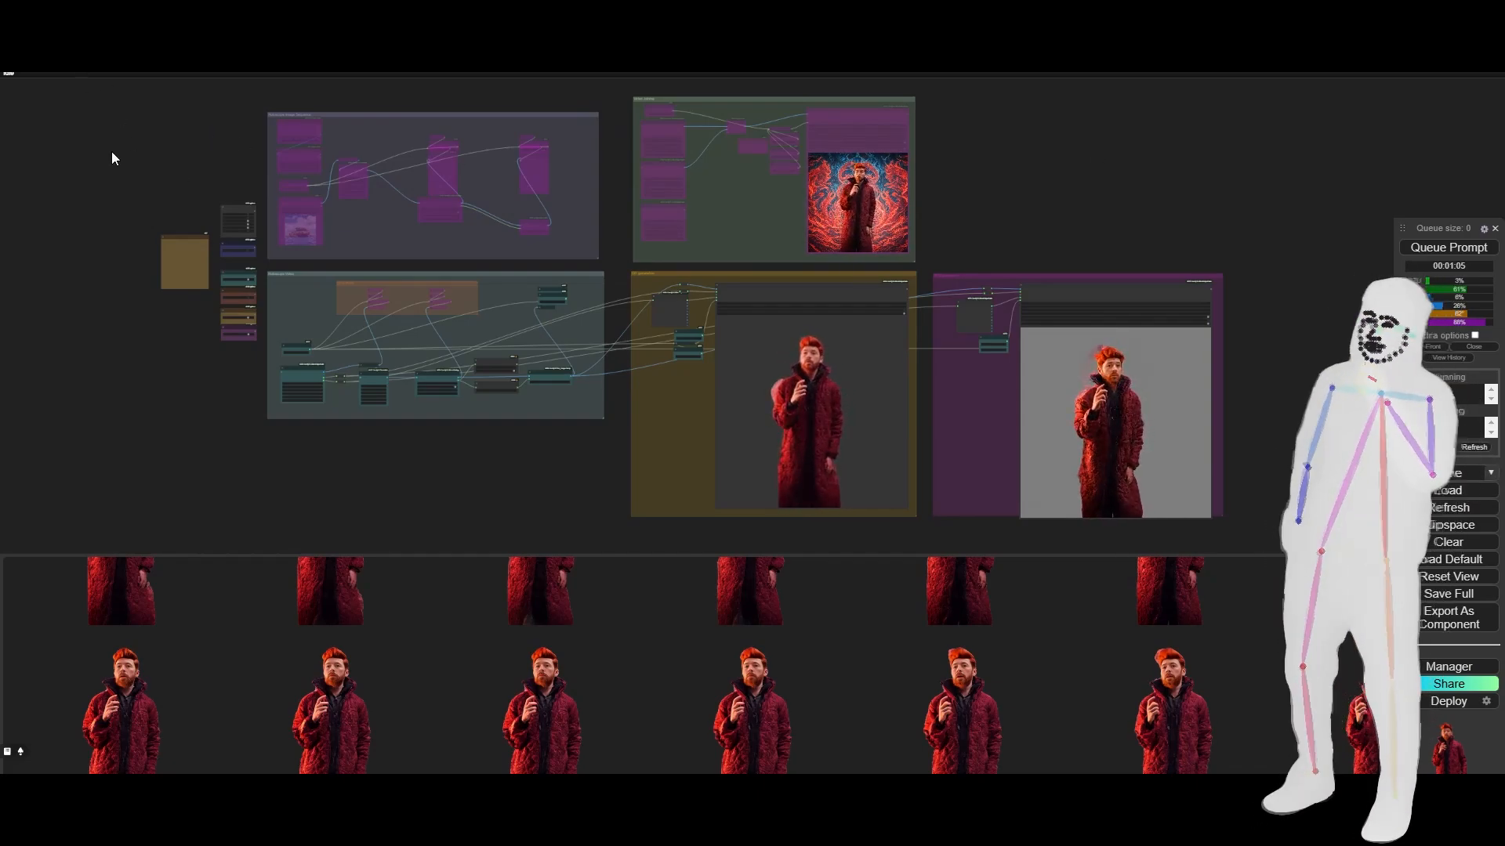
Switch to File Explorer, view the workflow JSON files in the Downloads RotoMaker folder, and return to ComfyUI
scroll(111, 152, down, 1)
drag(111, 152, 138, 177)
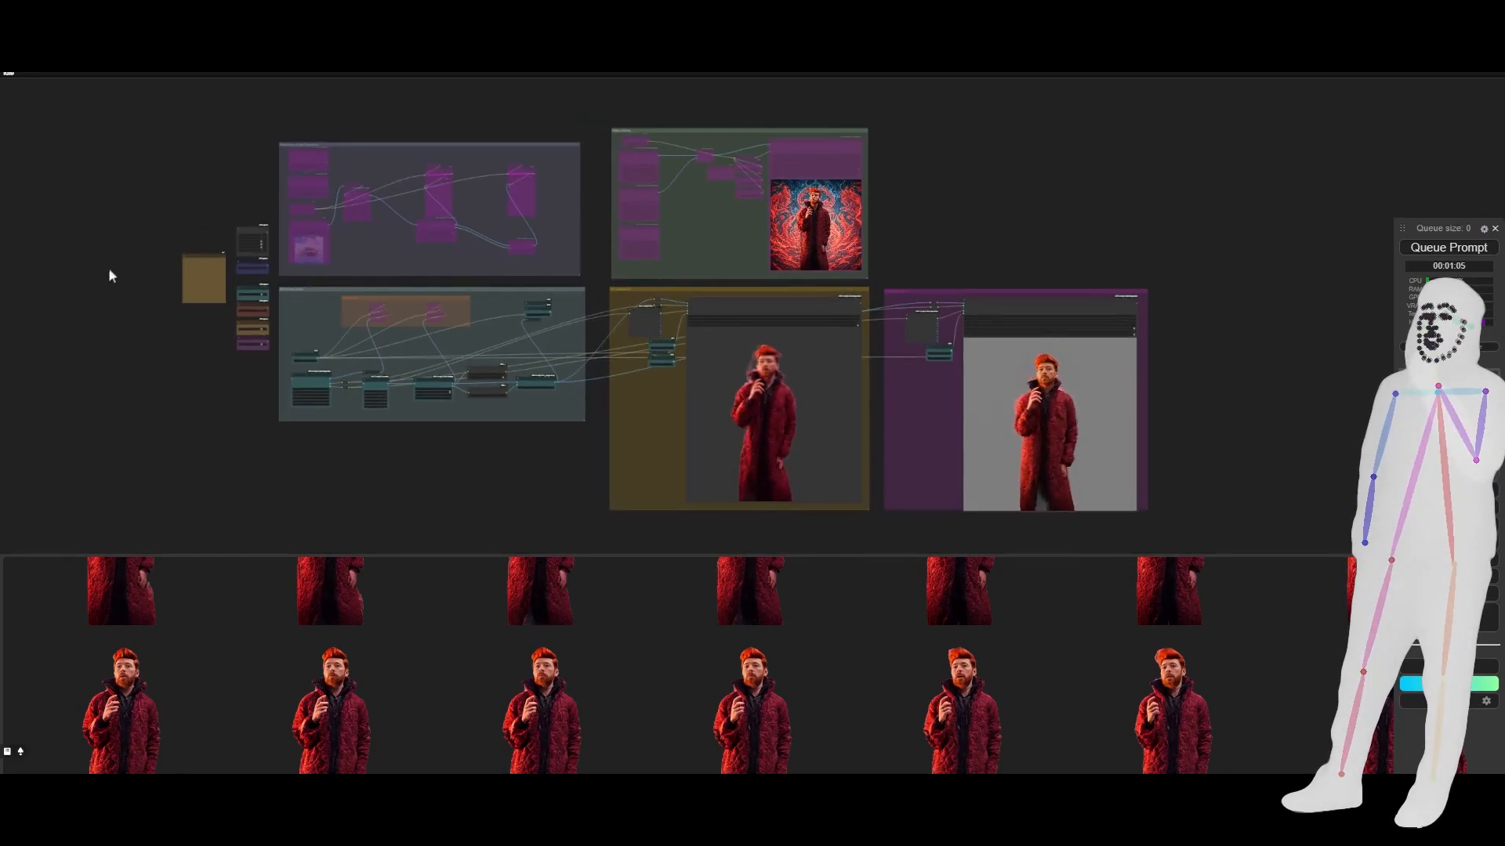
mouse_move(271, 828)
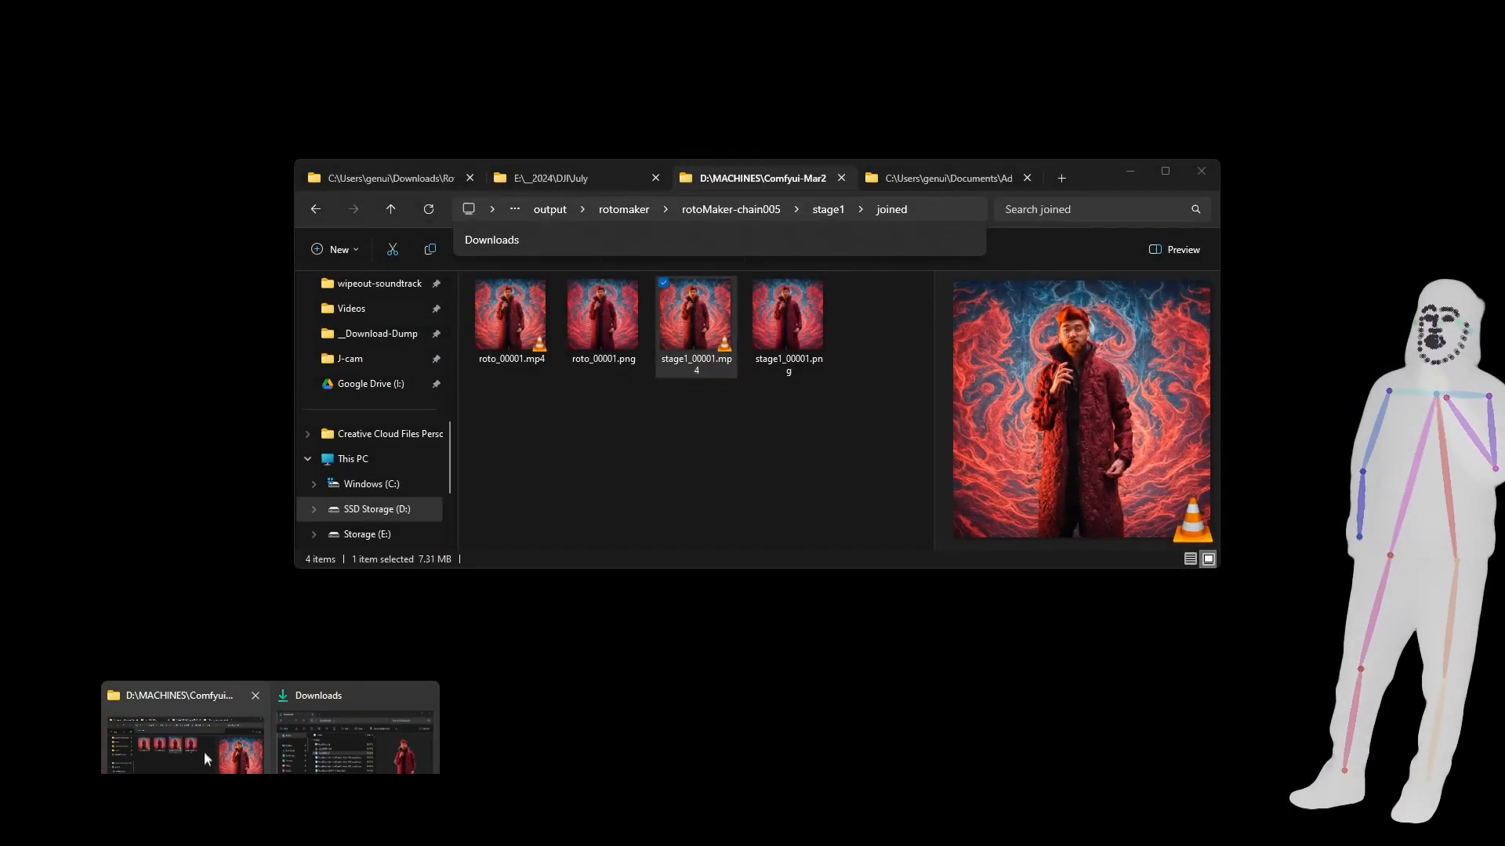
click(203, 757)
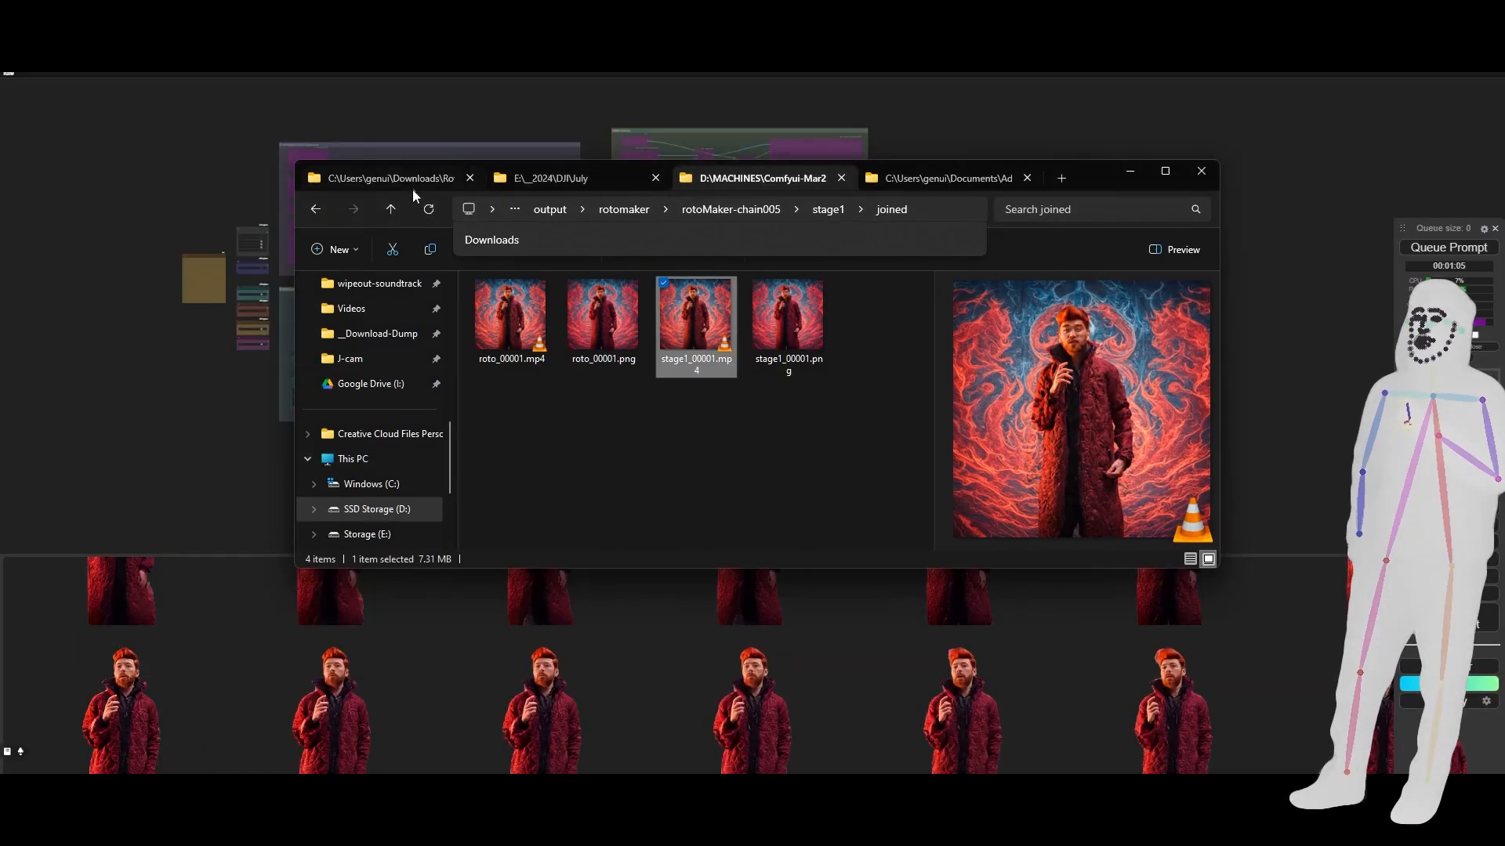
click(415, 180)
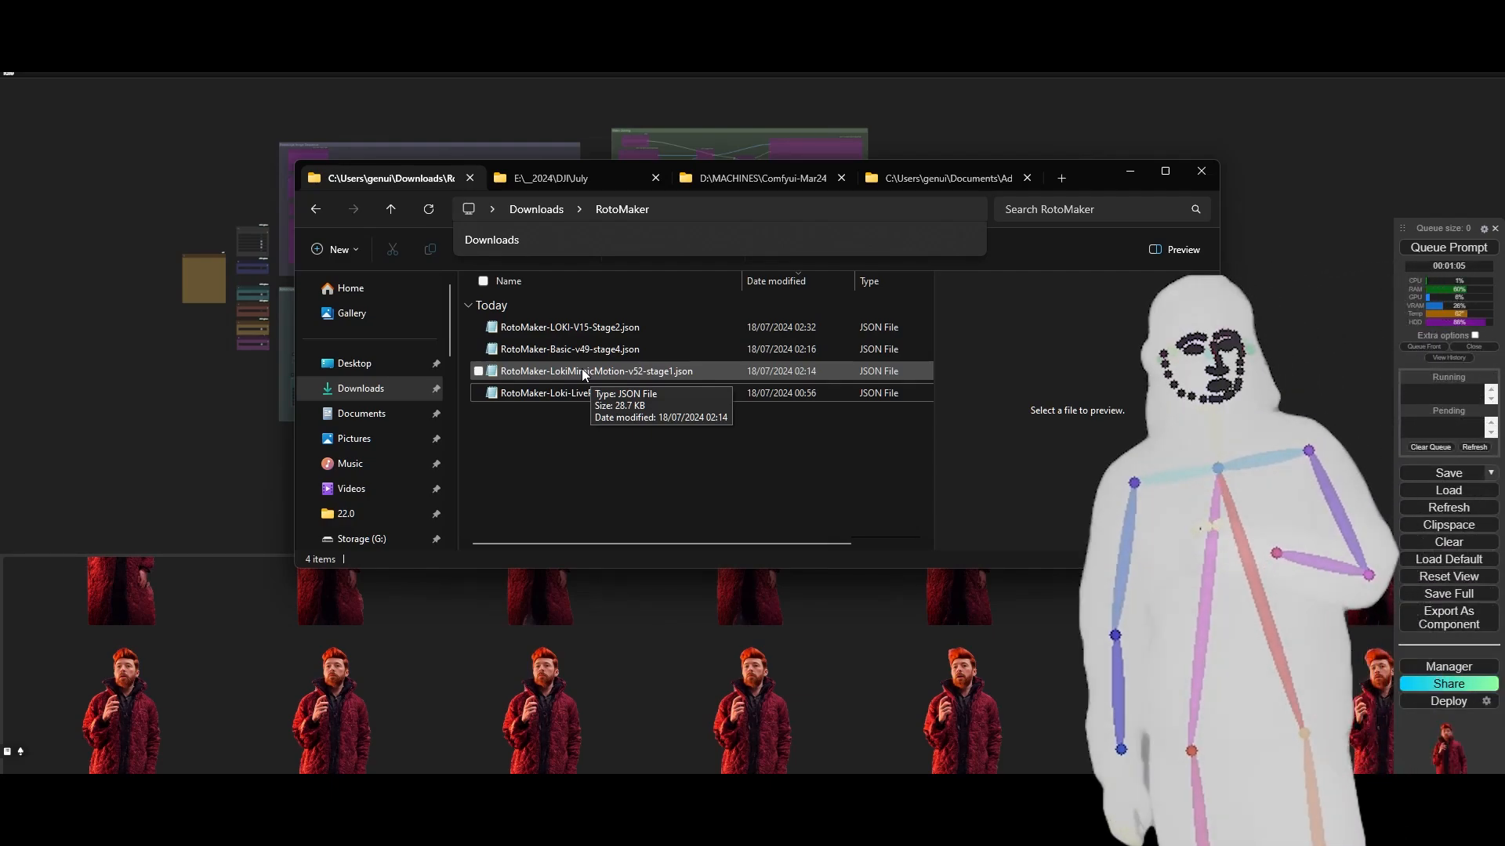
click(153, 404)
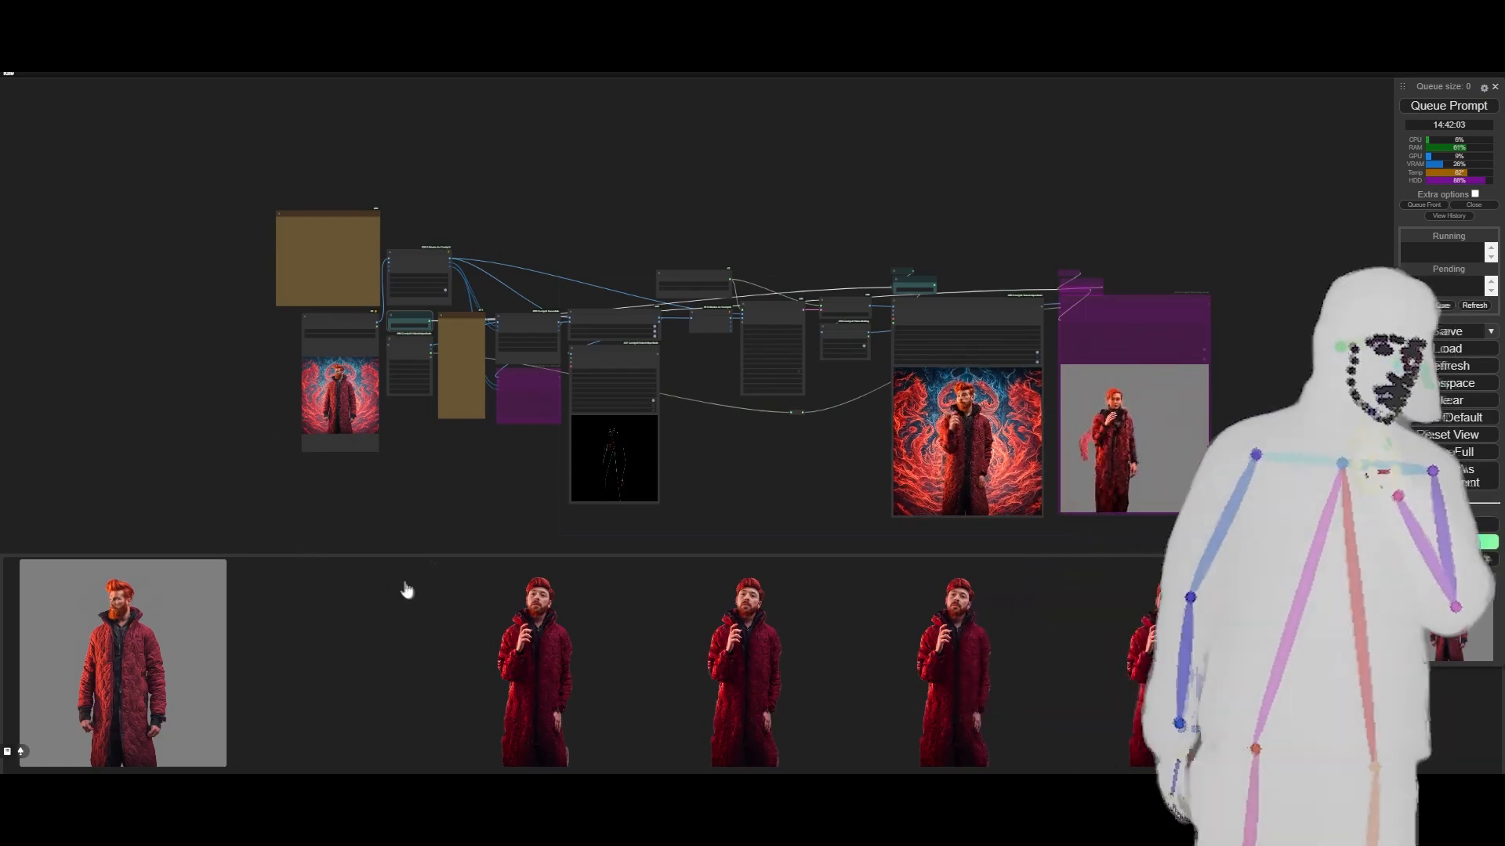
Inspect the pose skeleton's face and hands up close in the Video Combine preview below MimicMotion GetPoses
scroll(451, 356, up, 1)
scroll(451, 356, up, 8)
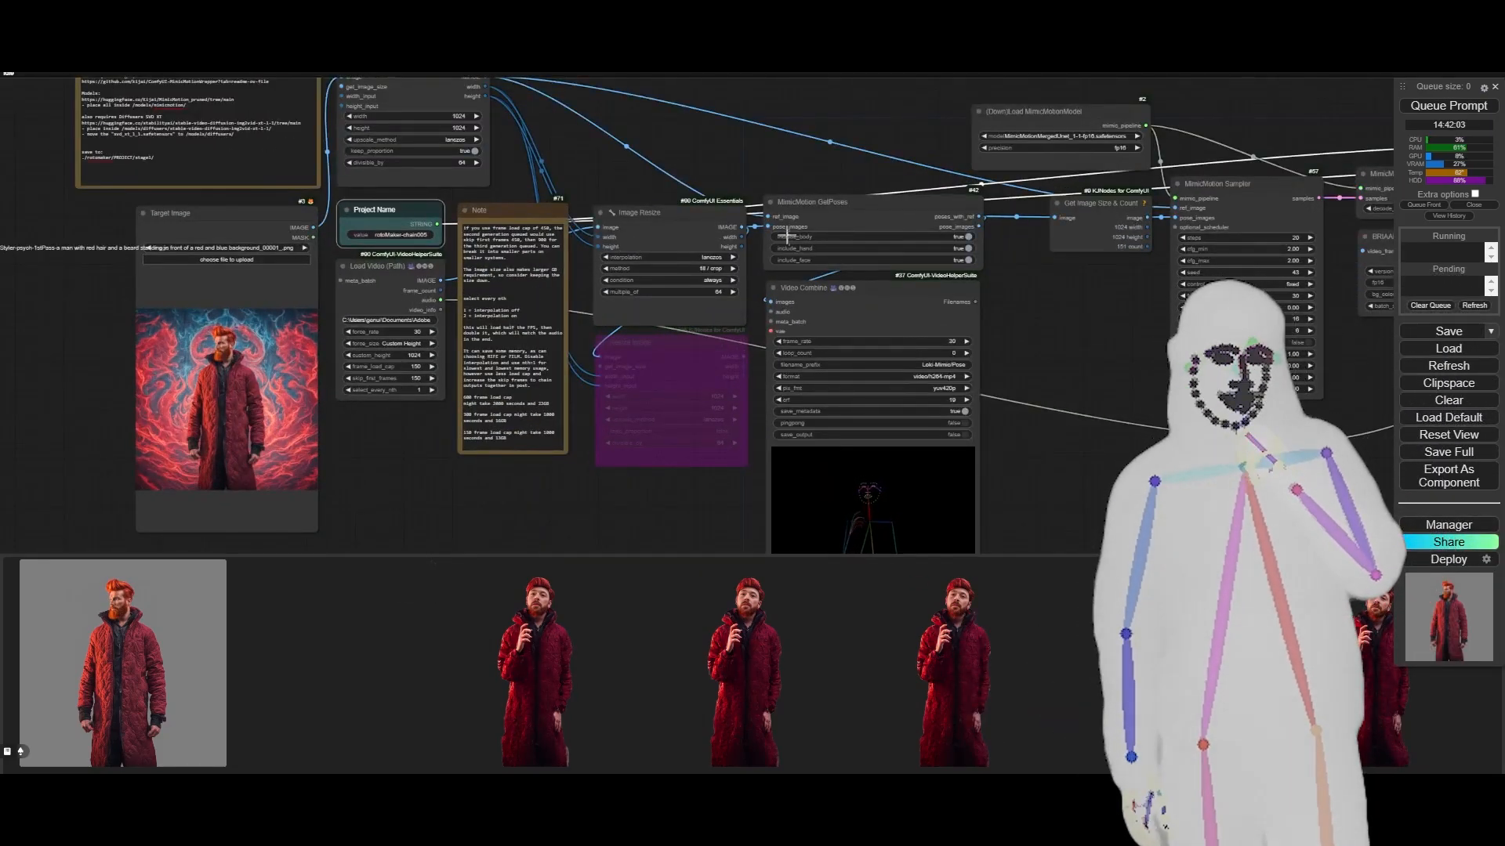
drag(1034, 417, 990, 268)
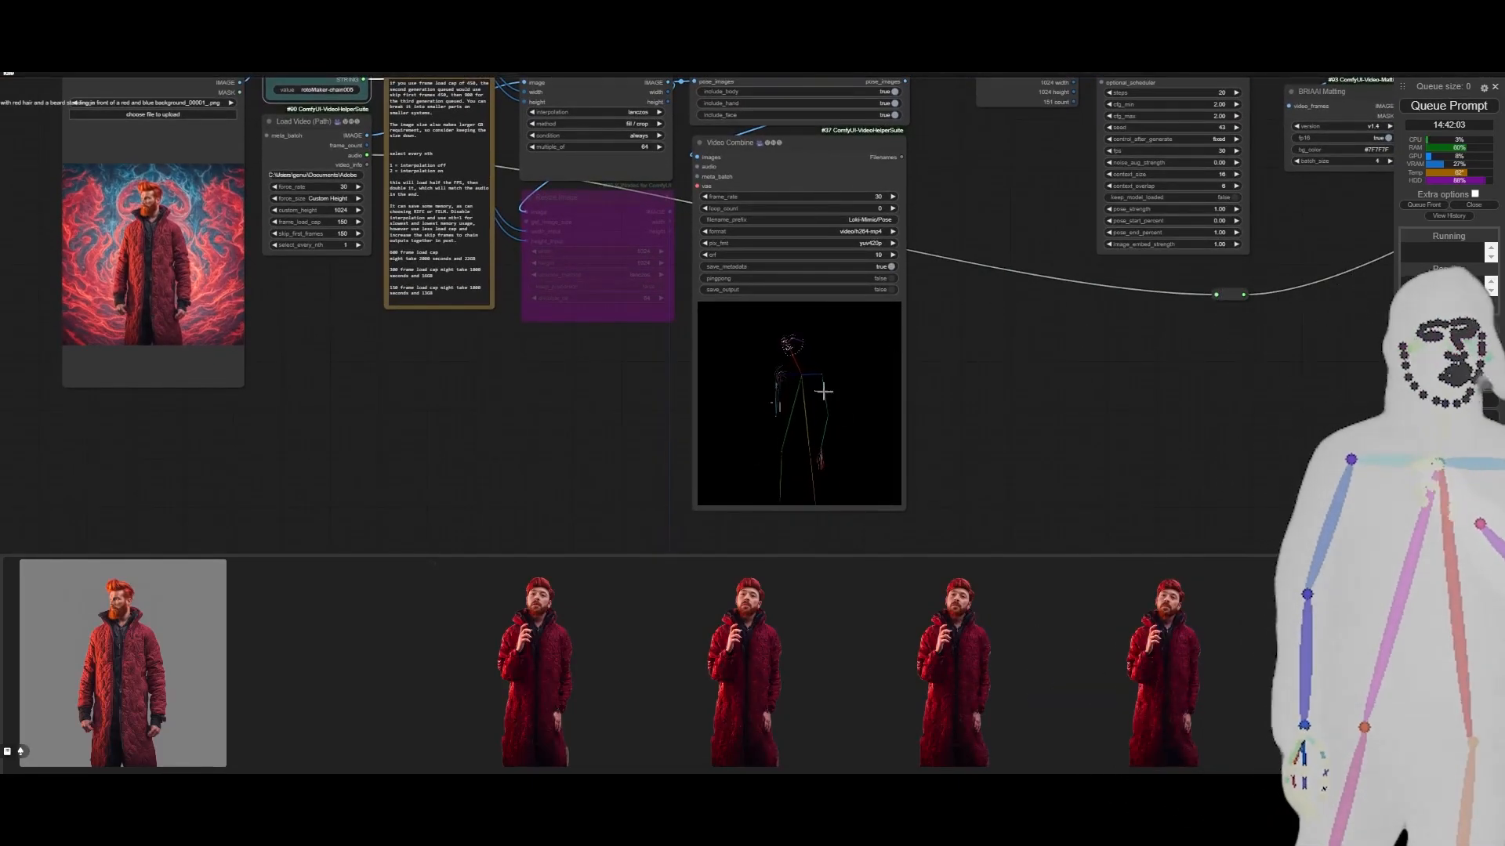
scroll(800, 419, up, 8)
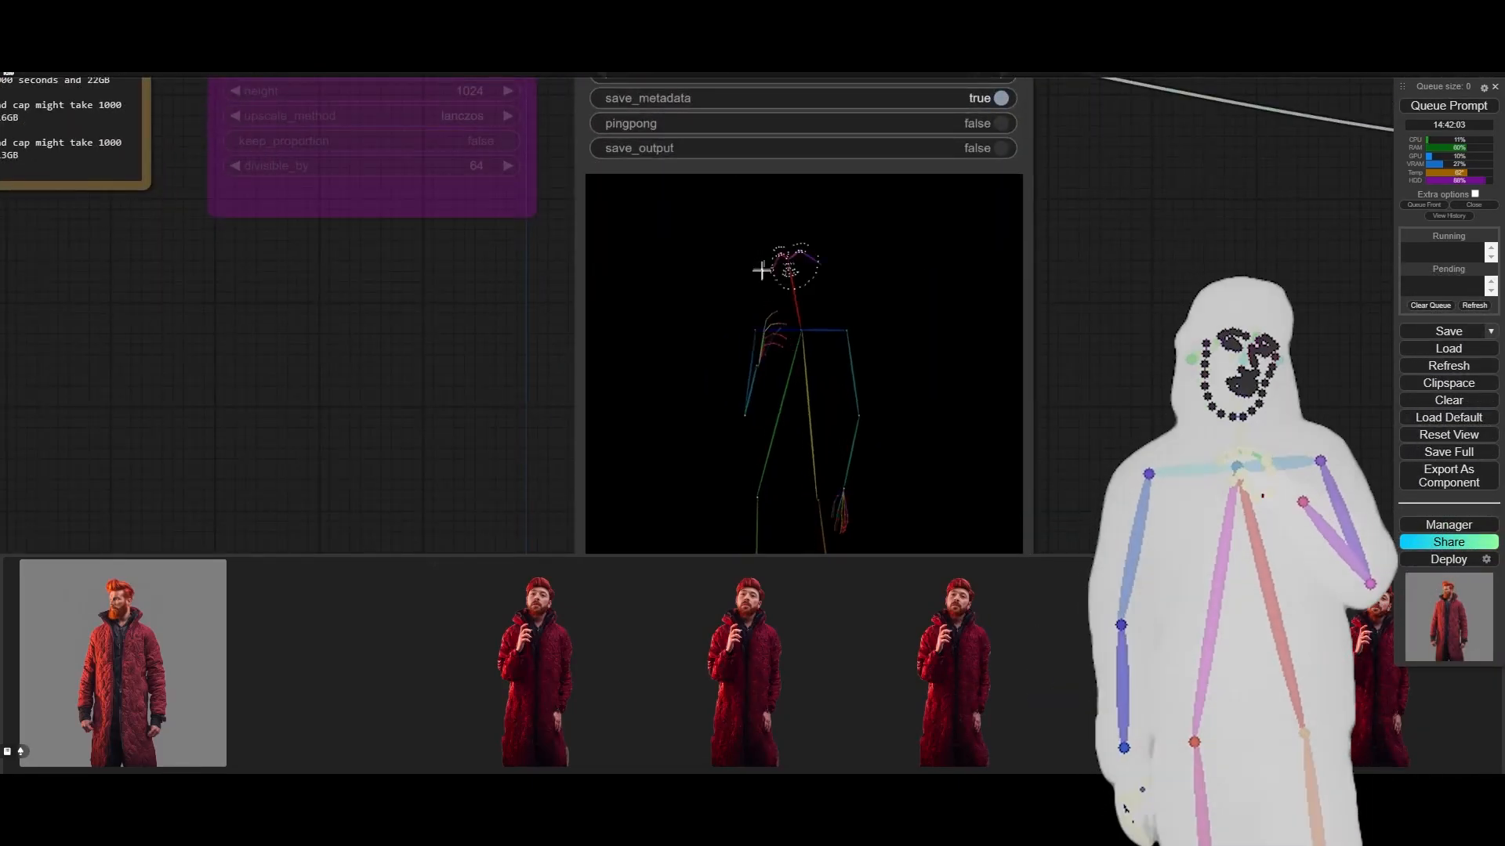
scroll(829, 454, down, 3)
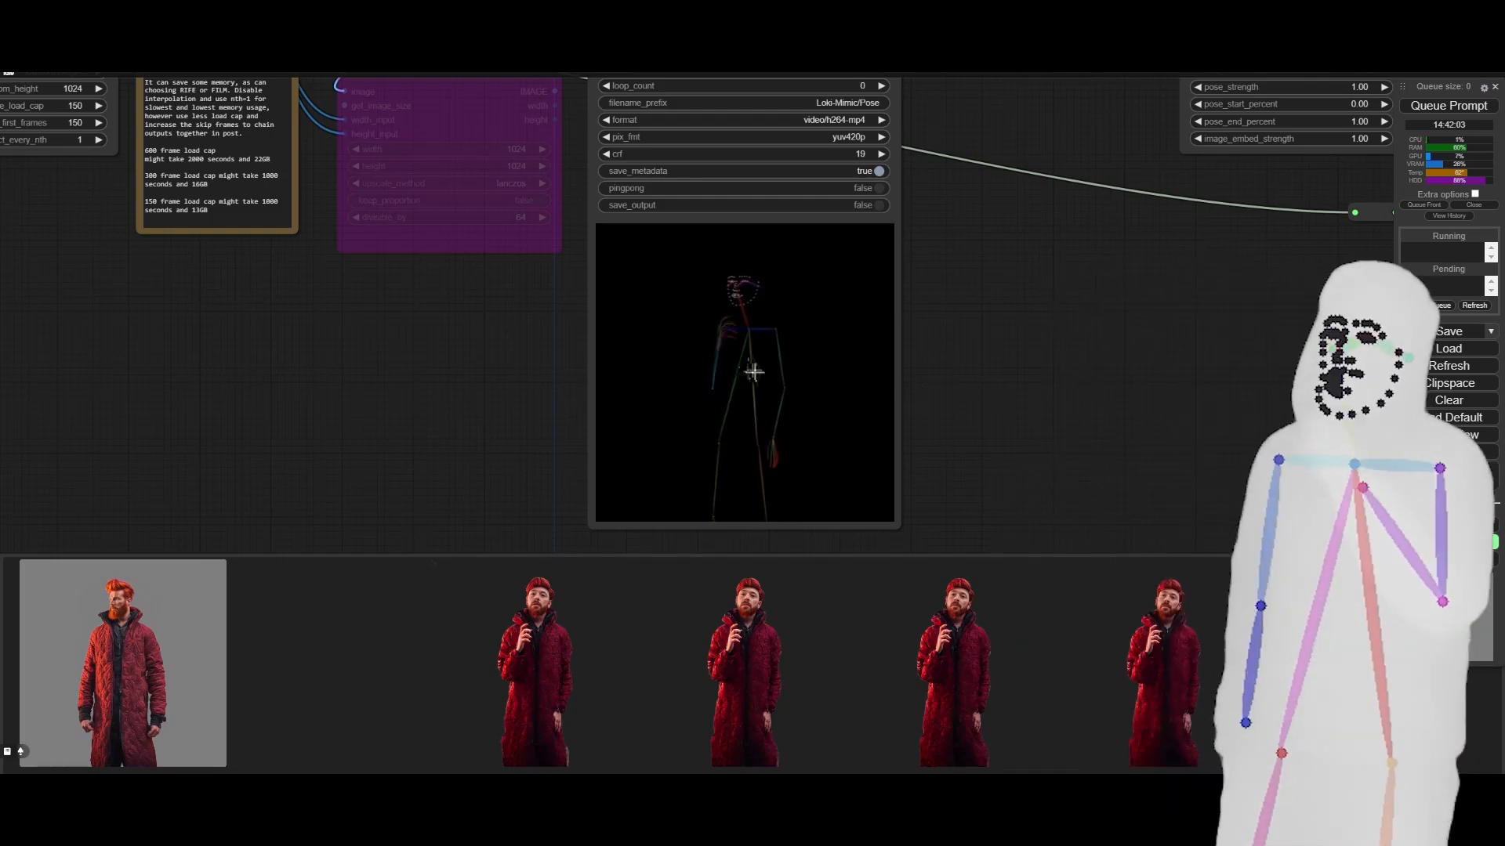
scroll(730, 309, up, 6)
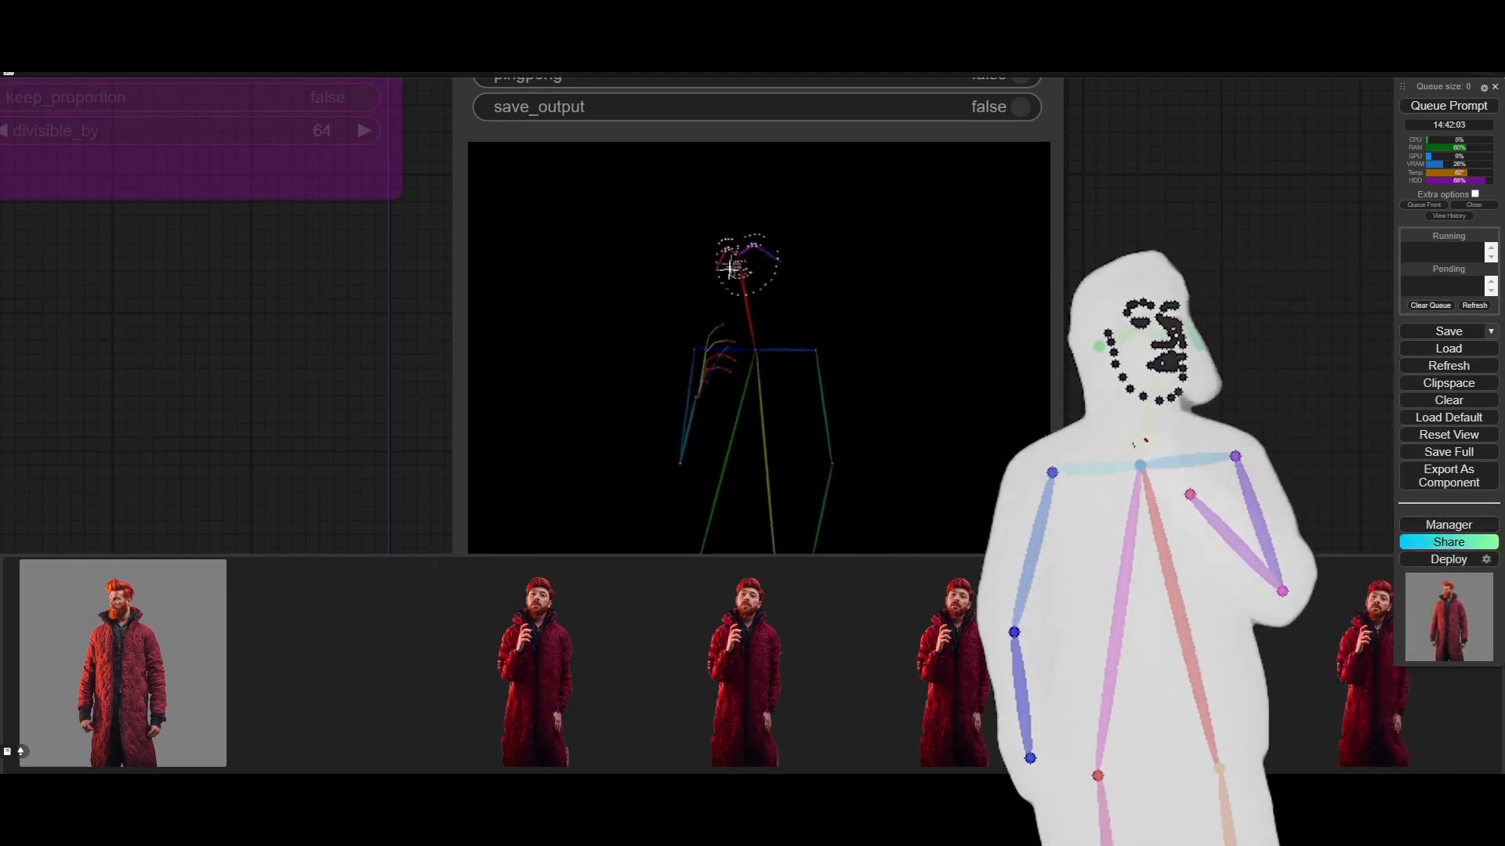
scroll(240, 358, down, 10)
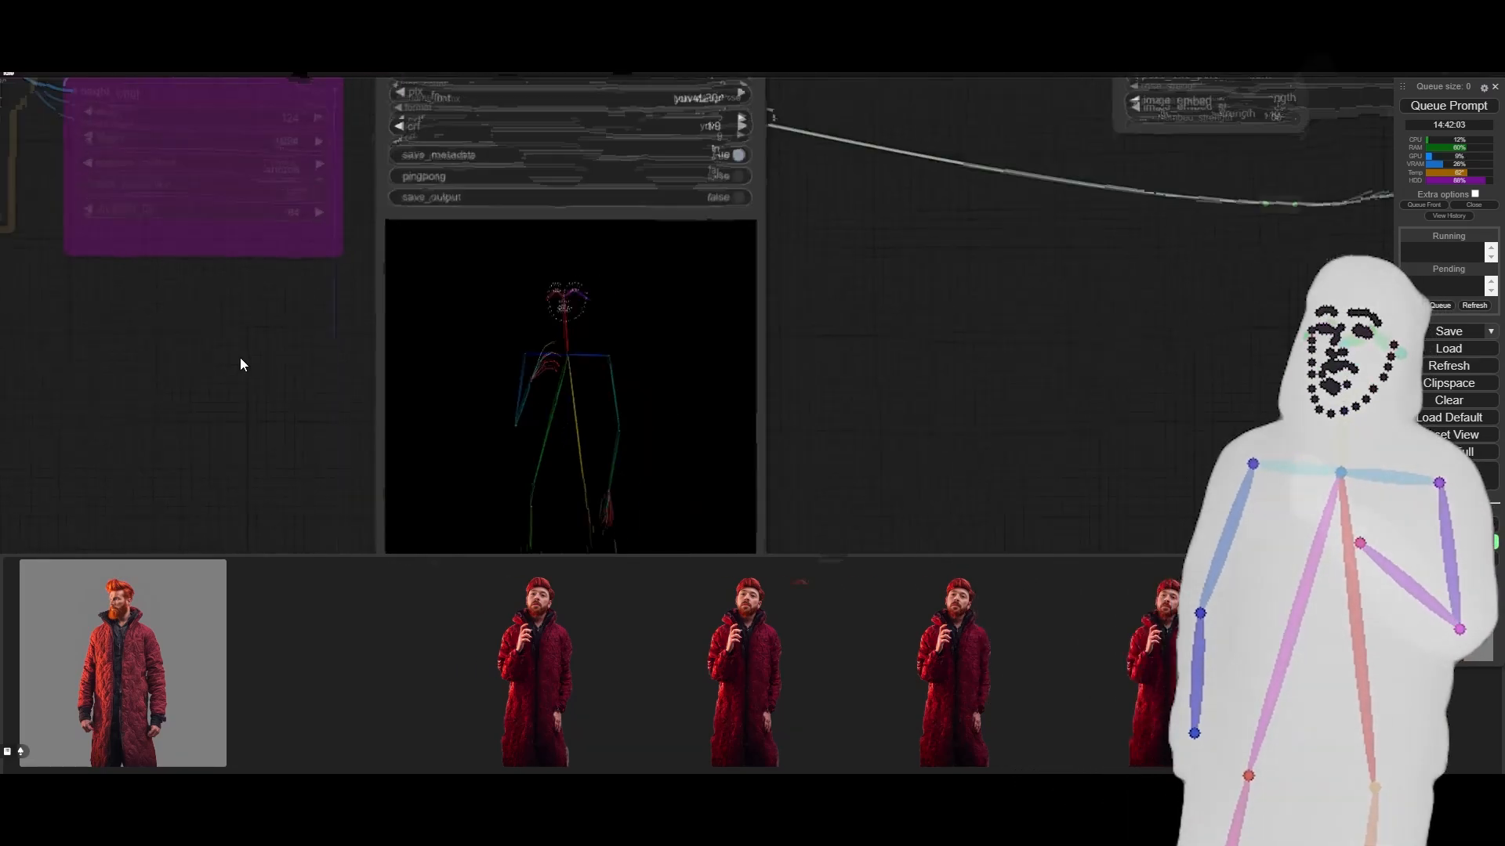
scroll(240, 358, down, 3)
drag(658, 363, 829, 409)
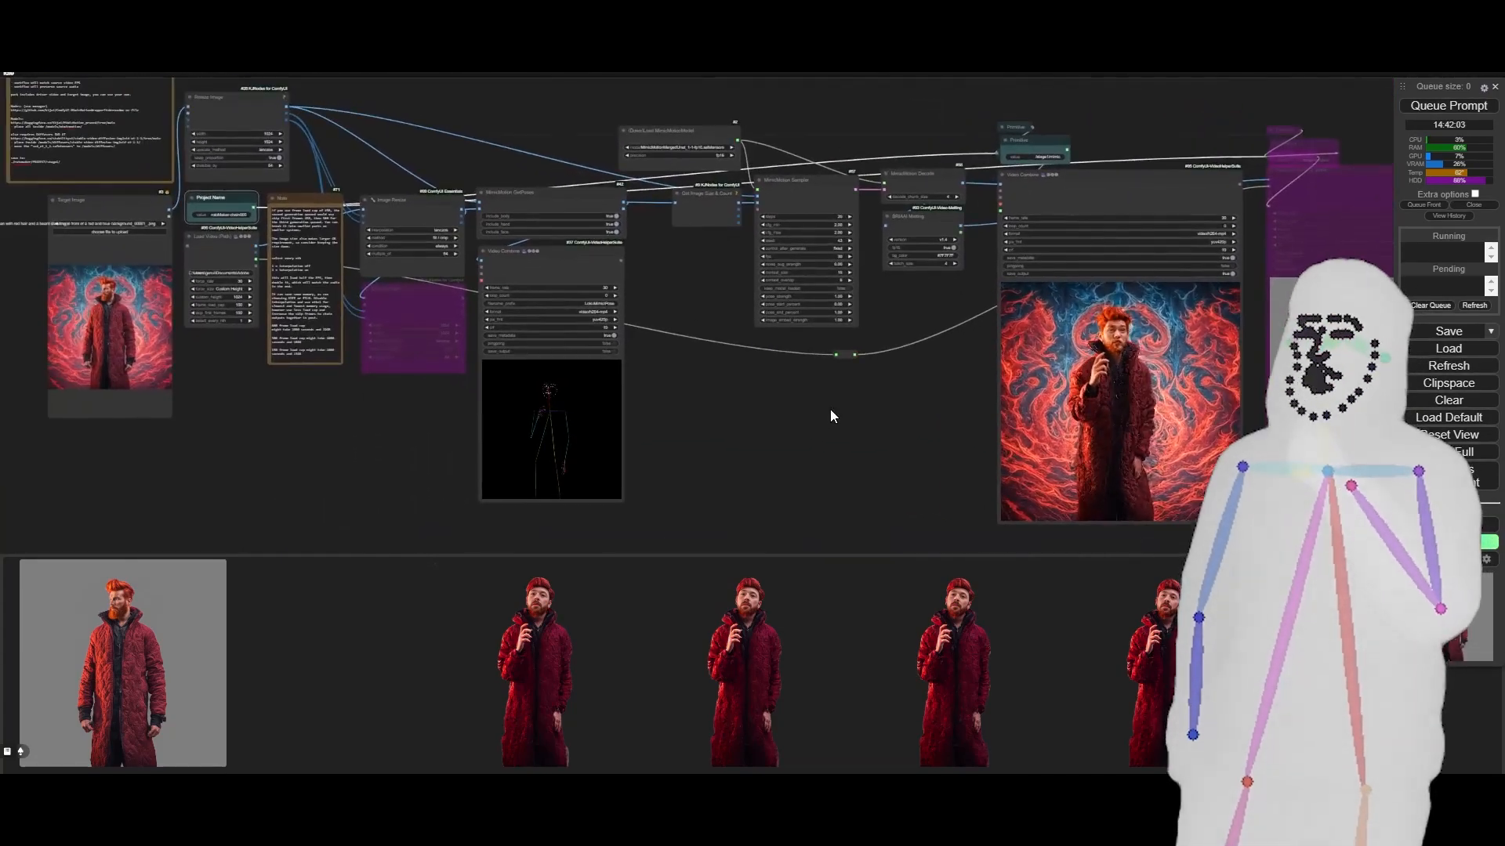
Check the frame settings of the Load Video node again within the full MimicMotion node chain
scroll(830, 409, down, 3)
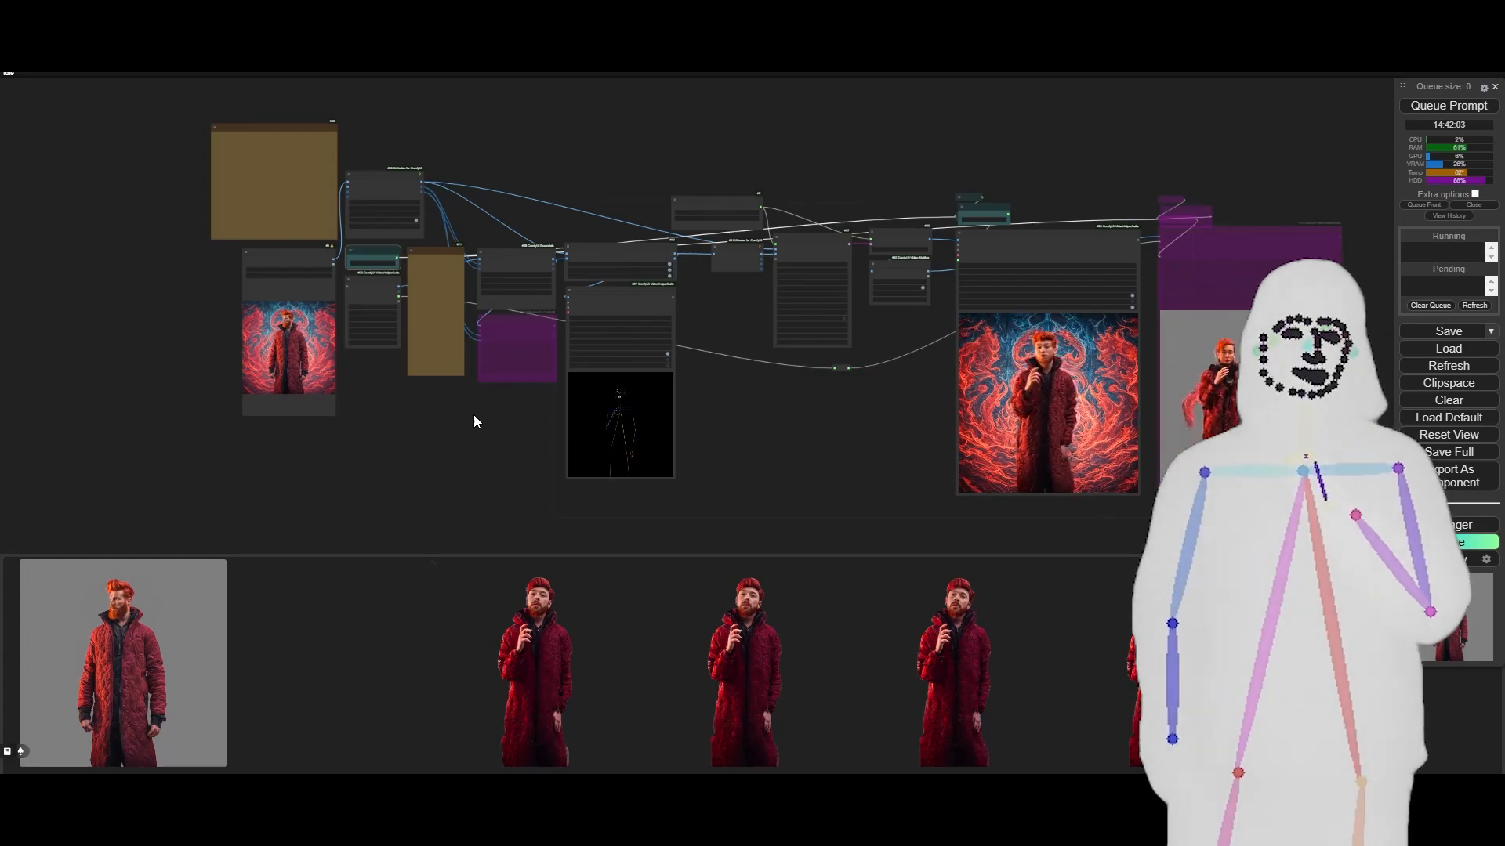
scroll(370, 358, up, 6)
scroll(370, 358, up, 3)
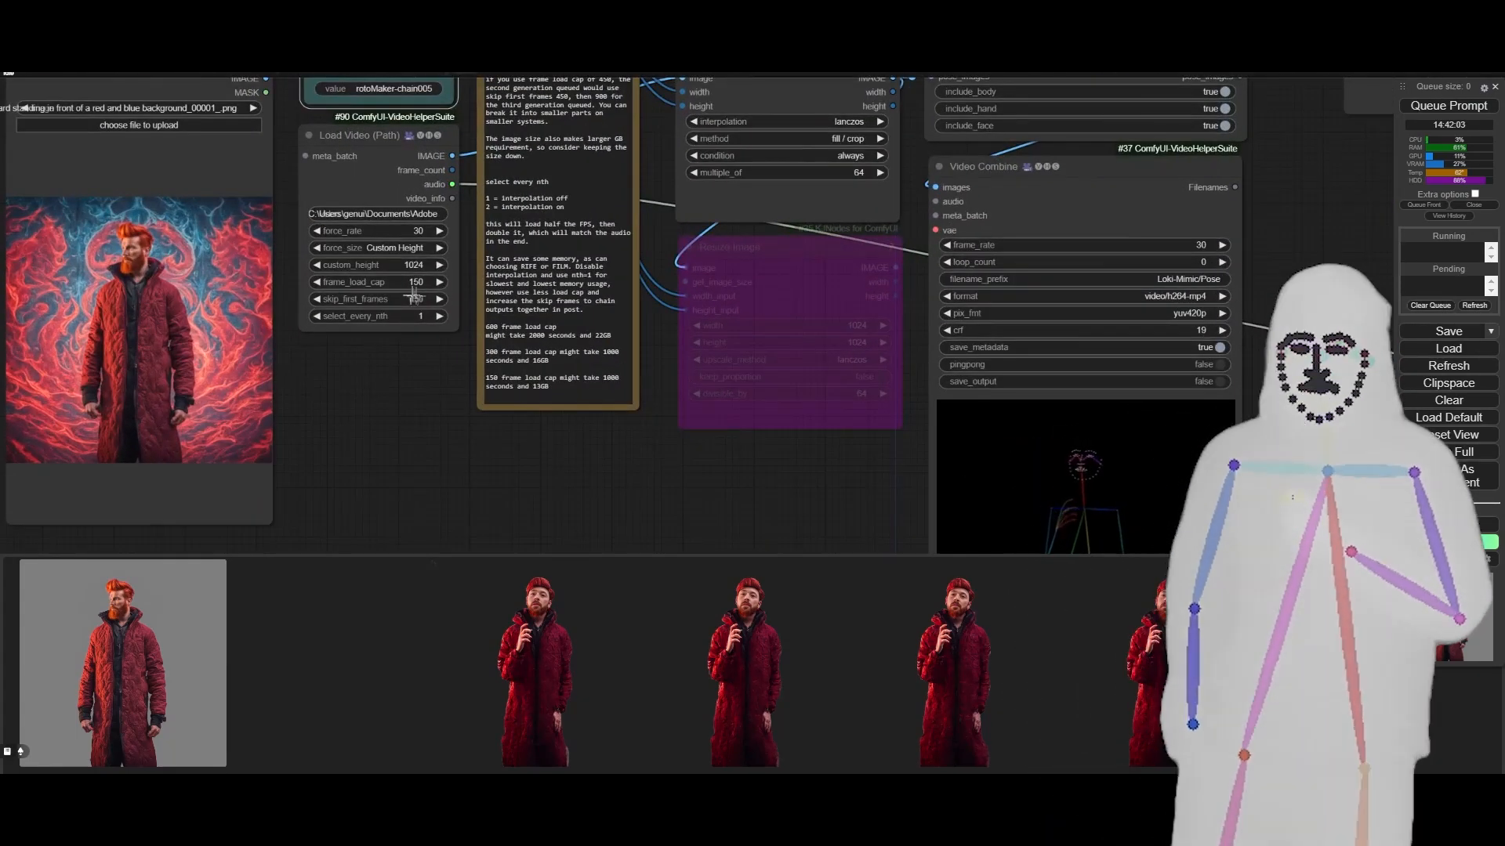
scroll(375, 363, down, 11)
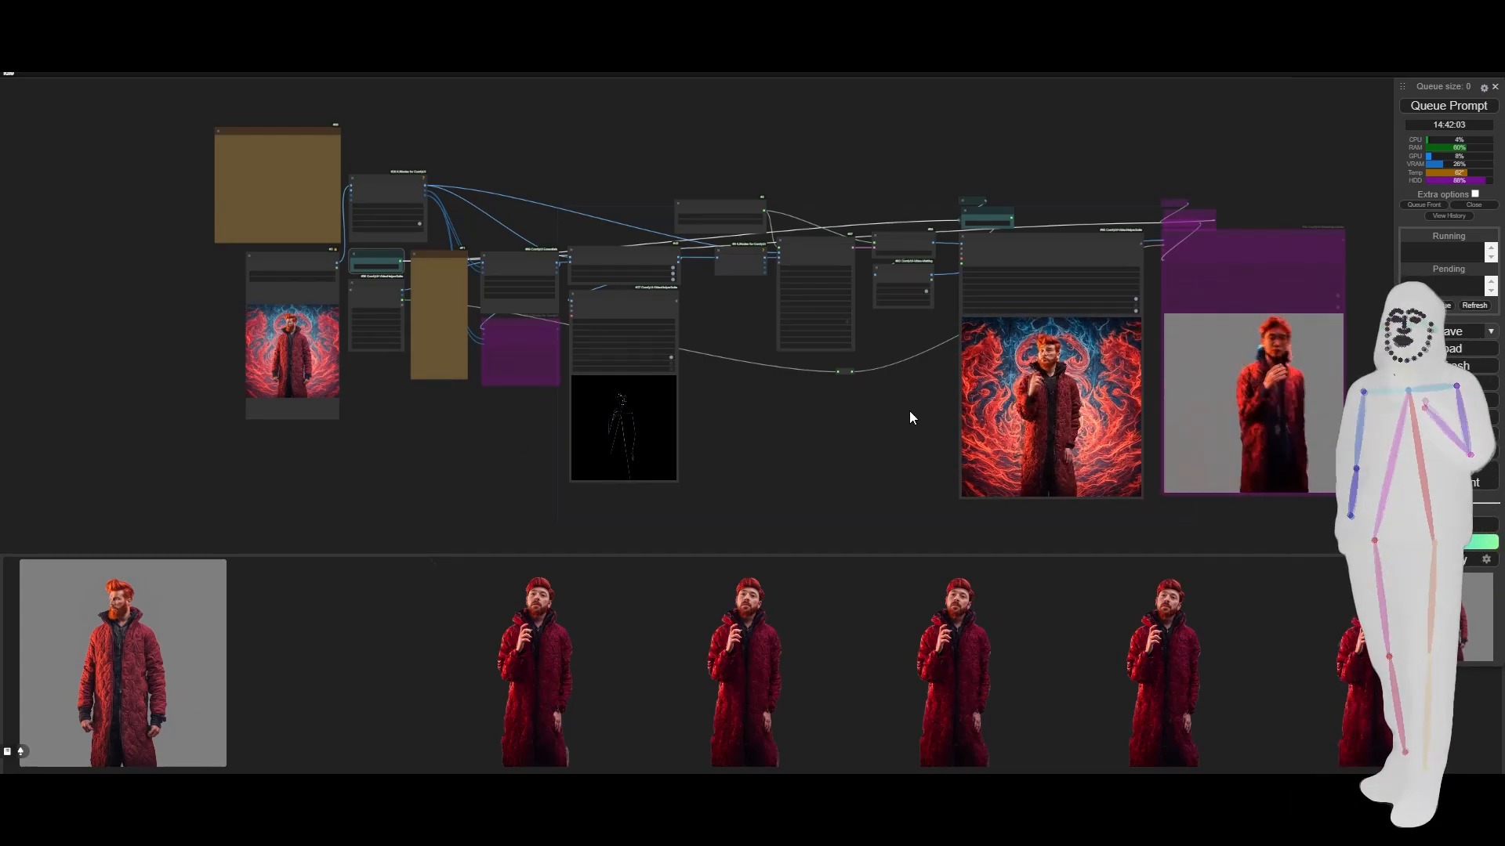
Compare the red-haired man's final Video Combine preview with the pose preview and the bypassed purple output
scroll(909, 412, up, 7)
drag(927, 437, 674, 388)
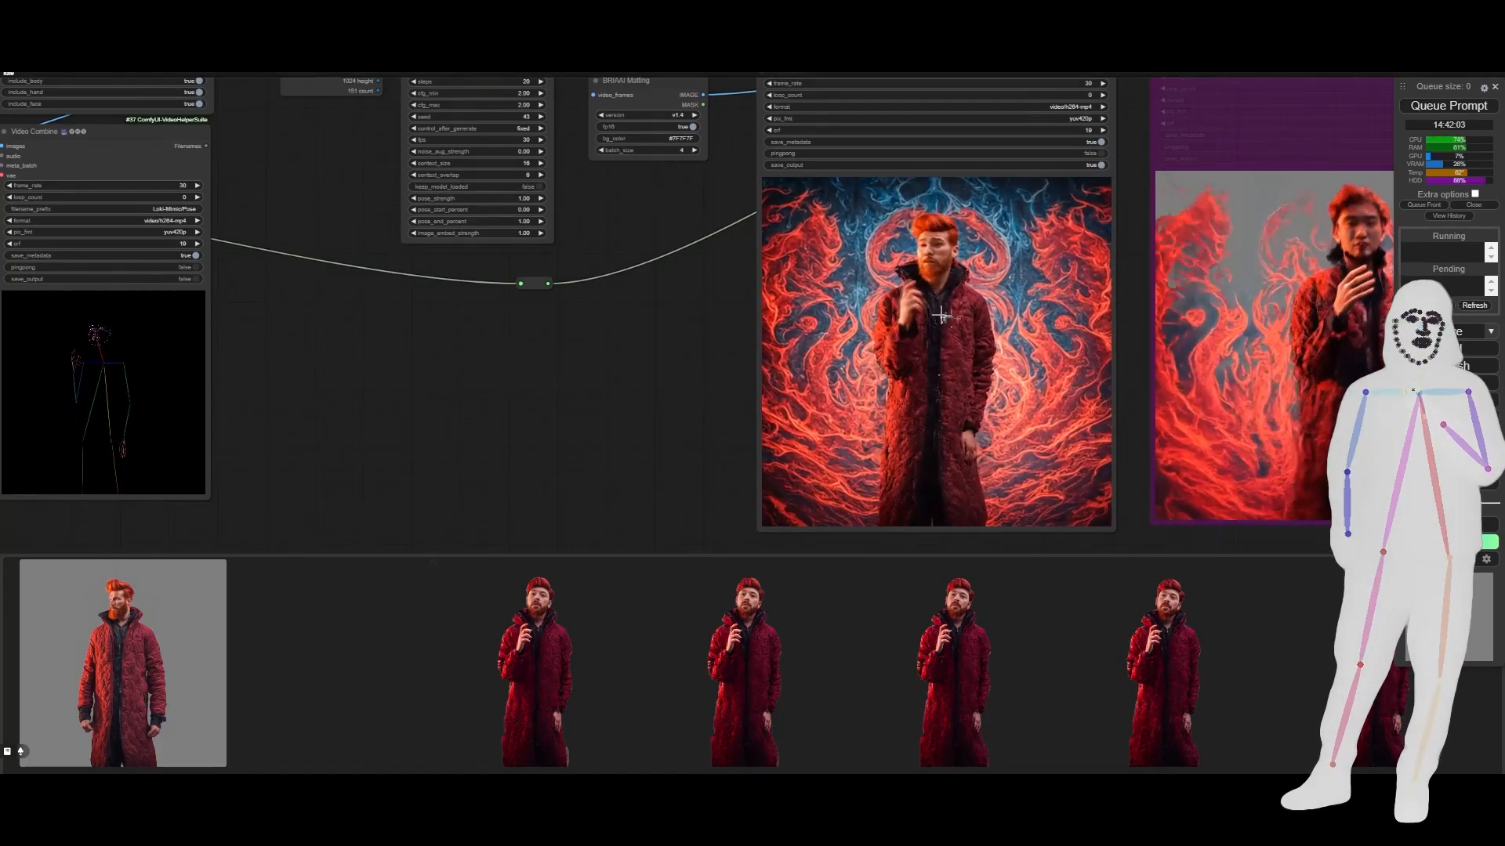
scroll(938, 367, down, 3)
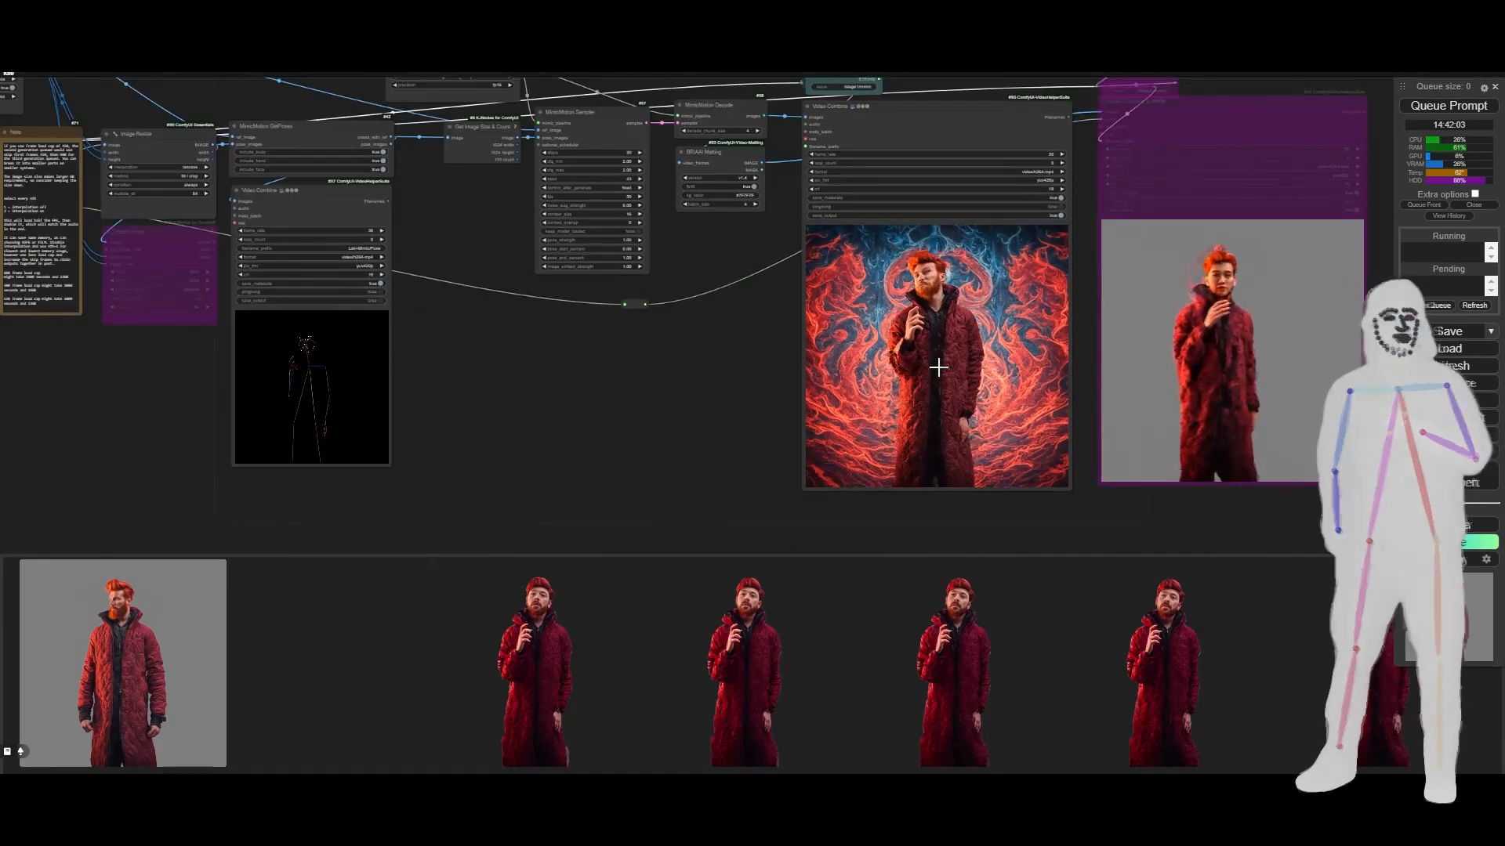
scroll(939, 366, down, 1)
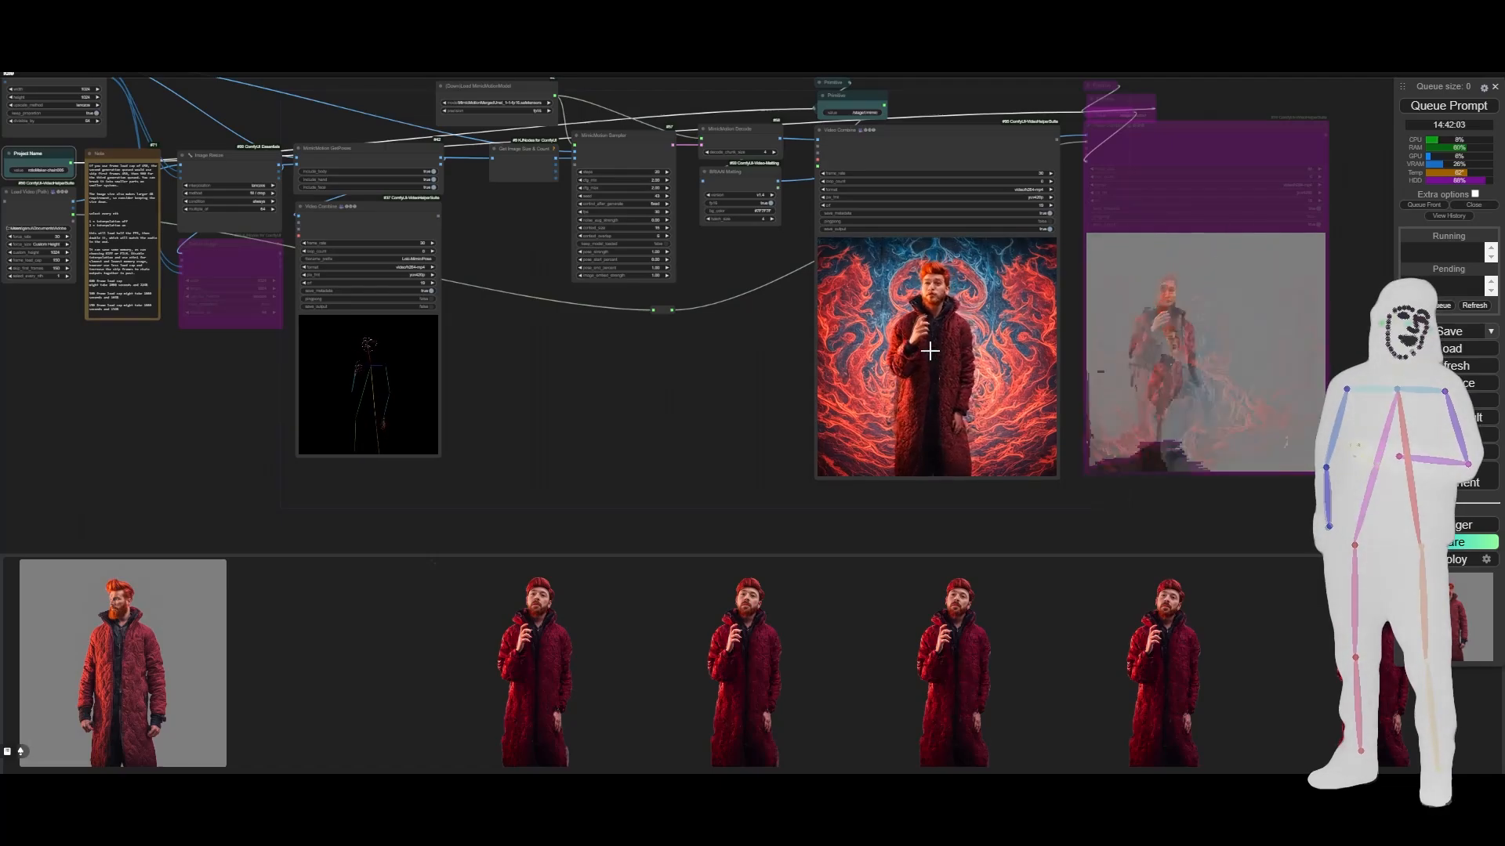
scroll(938, 367, up, 6)
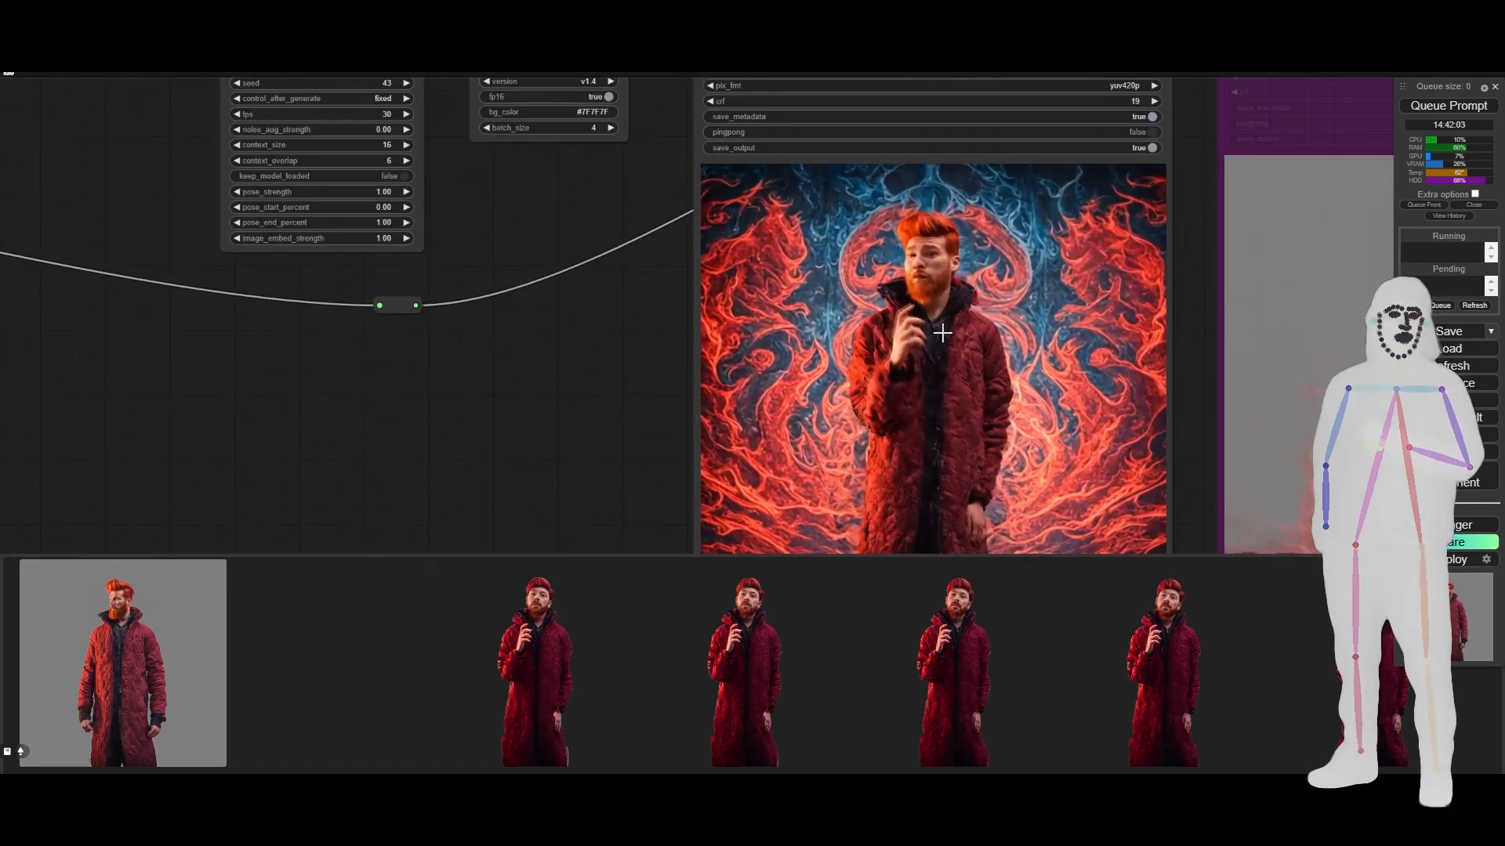
Review the MimicMotion Sampler parameters, including cfg, noise augmentation, context and pose strength, and the BRIAAI Matting settings
scroll(942, 316, down, 4)
drag(645, 246, 803, 366)
scroll(706, 291, up, 7)
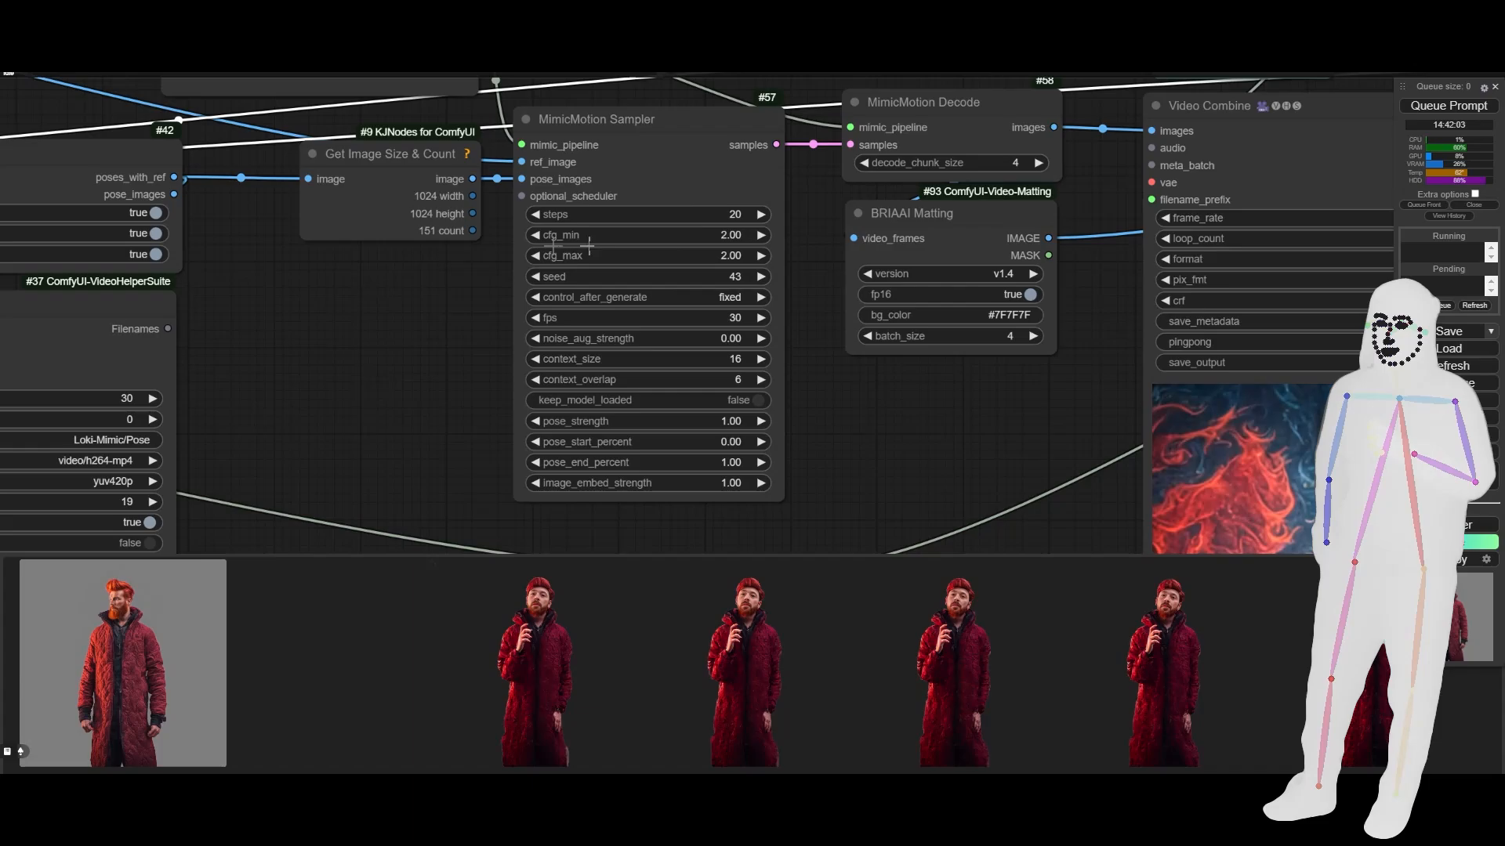
scroll(503, 293, down, 6)
scroll(566, 341, up, 8)
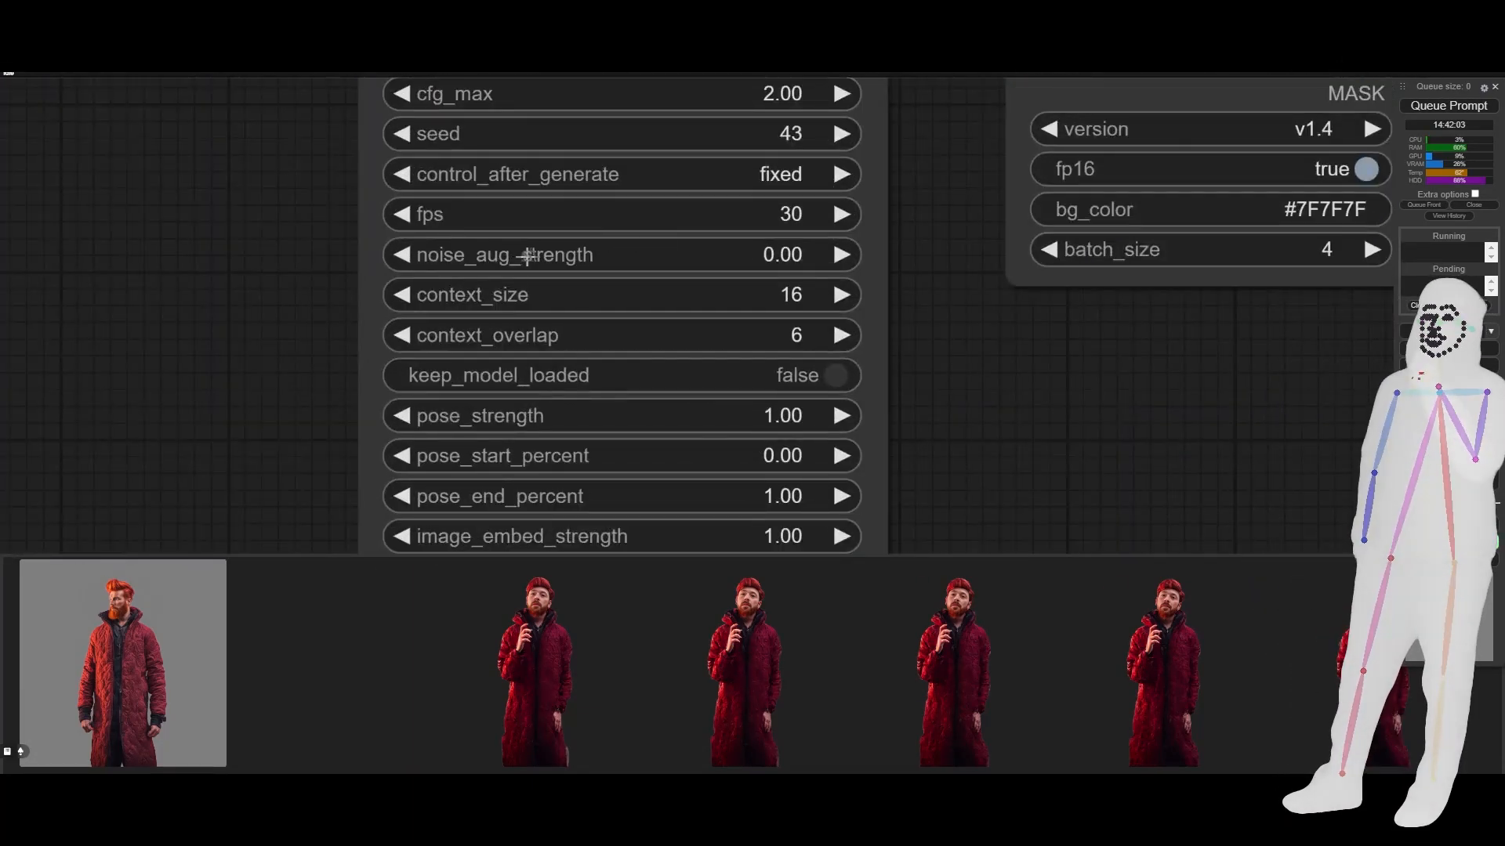
scroll(1102, 398, down, 8)
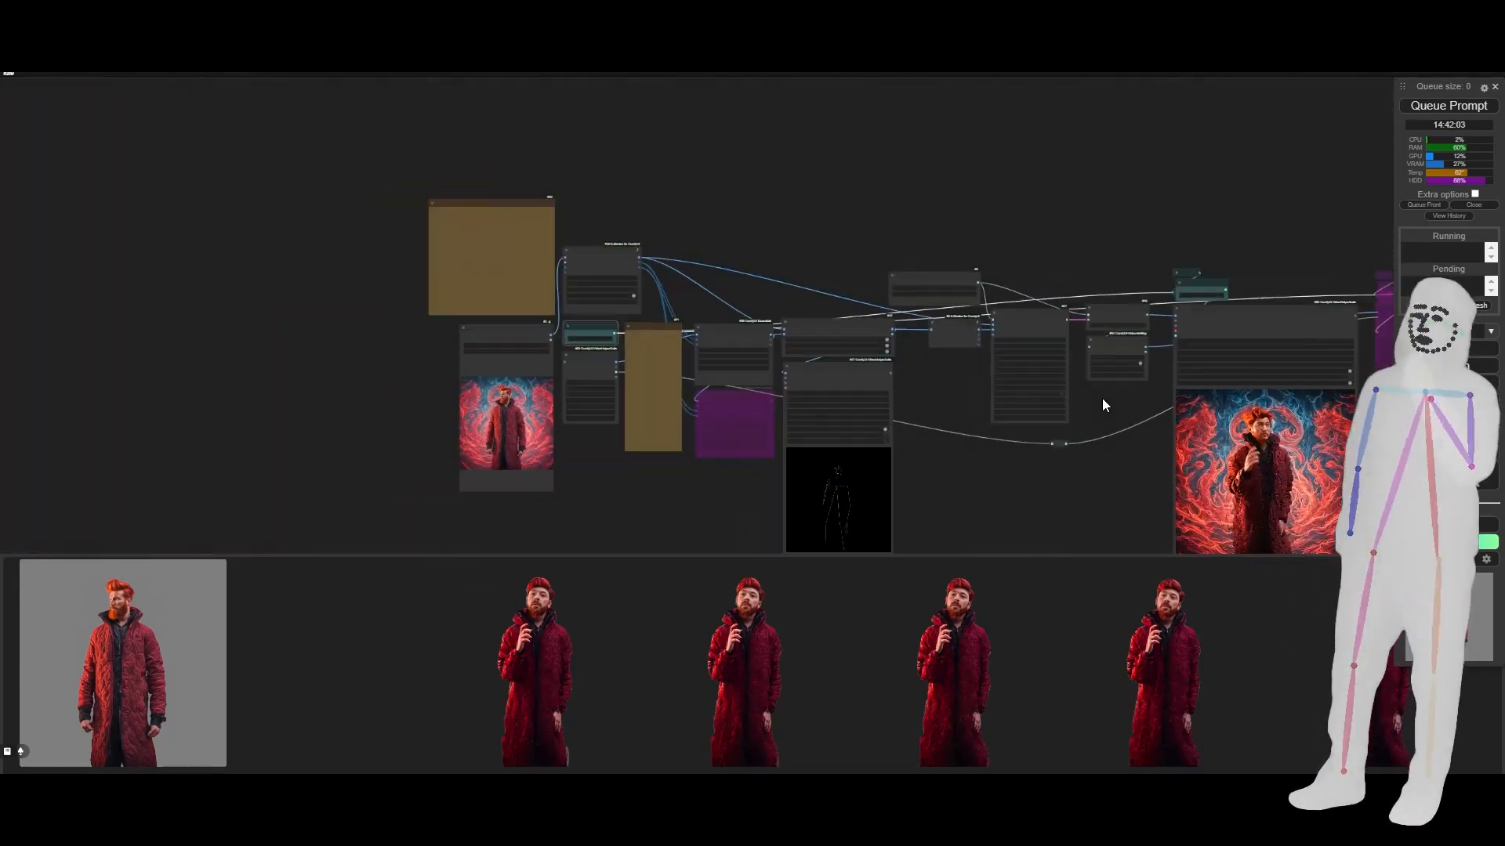
drag(1058, 504, 820, 441)
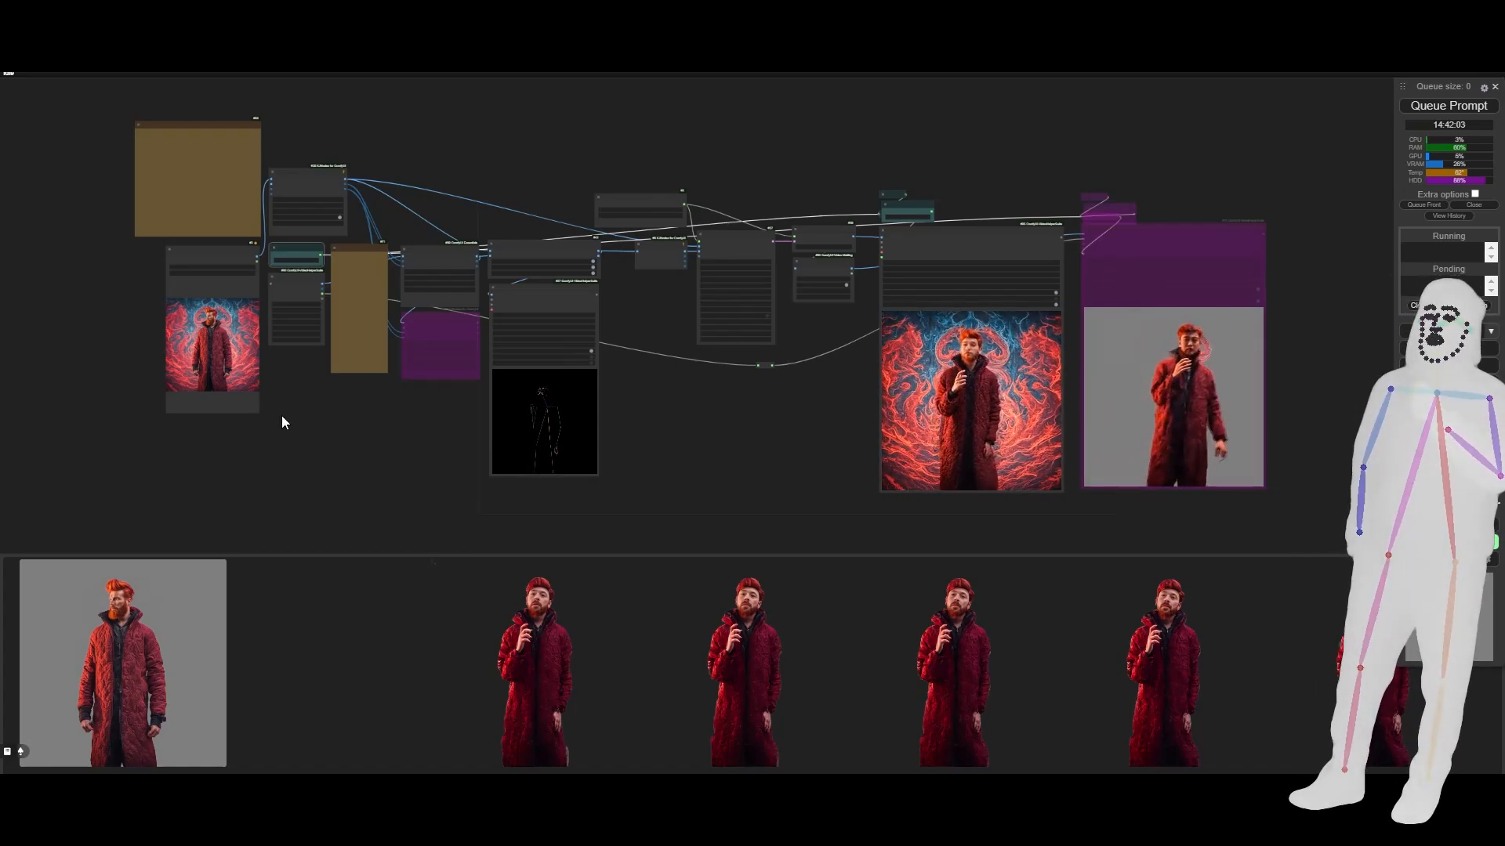
View the whole MimicMotion chain, and look over the roto workflow's groups and their video previews
scroll(335, 397, down, 3)
drag(335, 399, 463, 416)
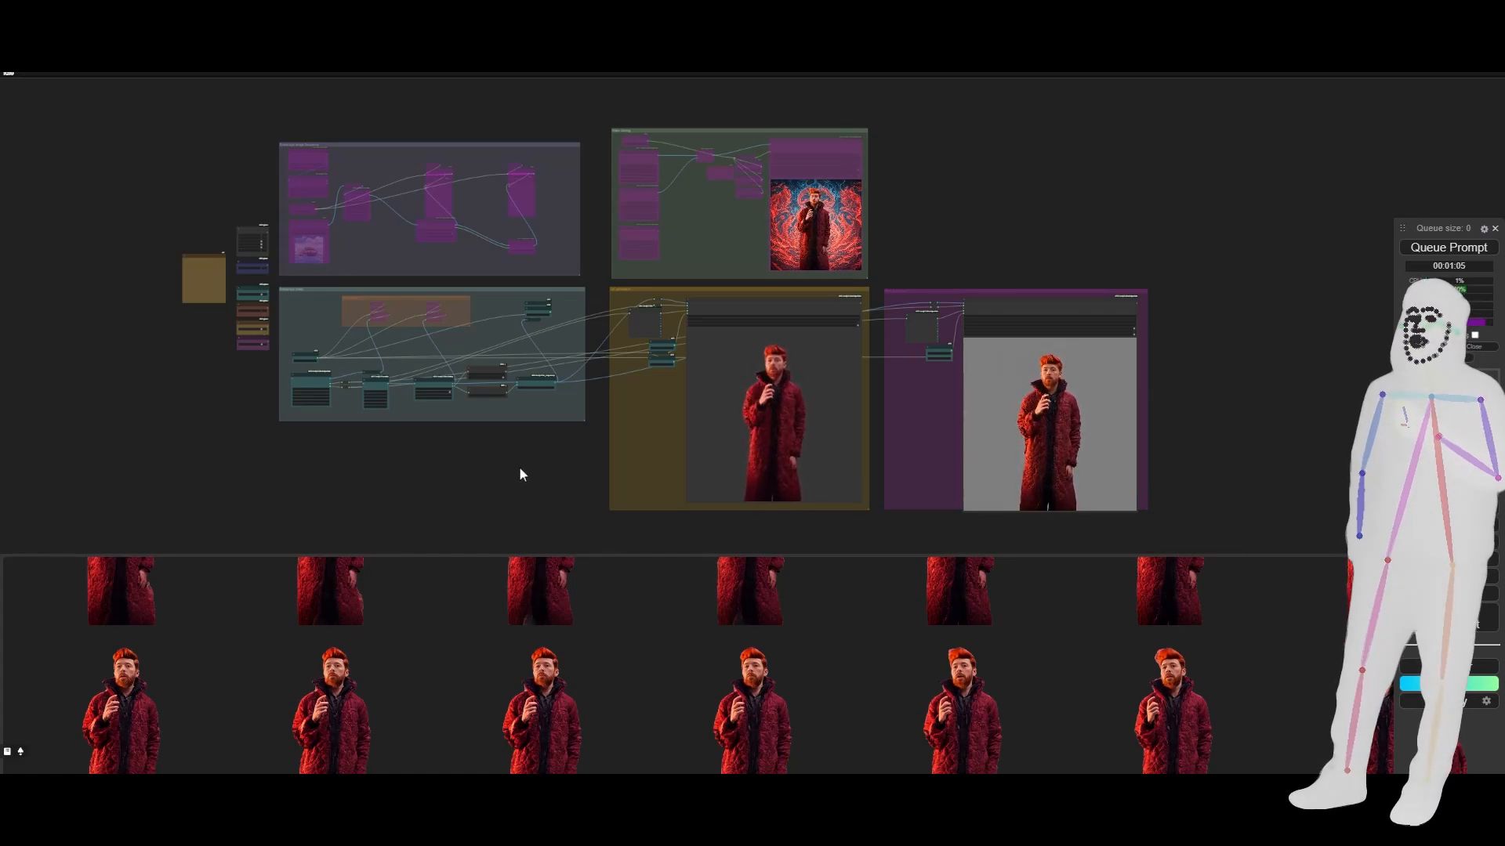
scroll(523, 469, down, 3)
drag(538, 475, 538, 471)
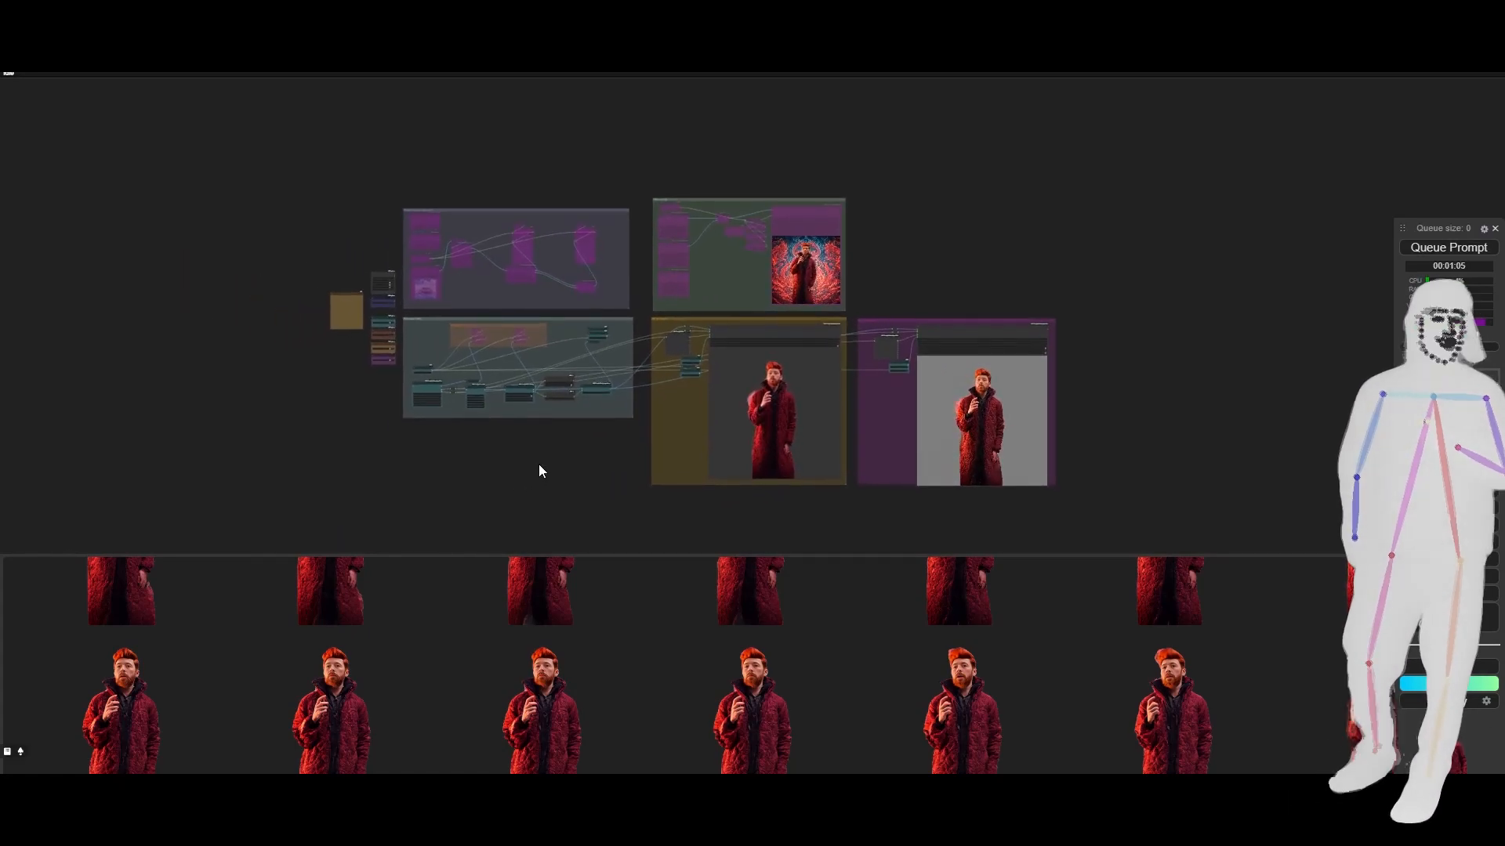
scroll(641, 370, up, 3)
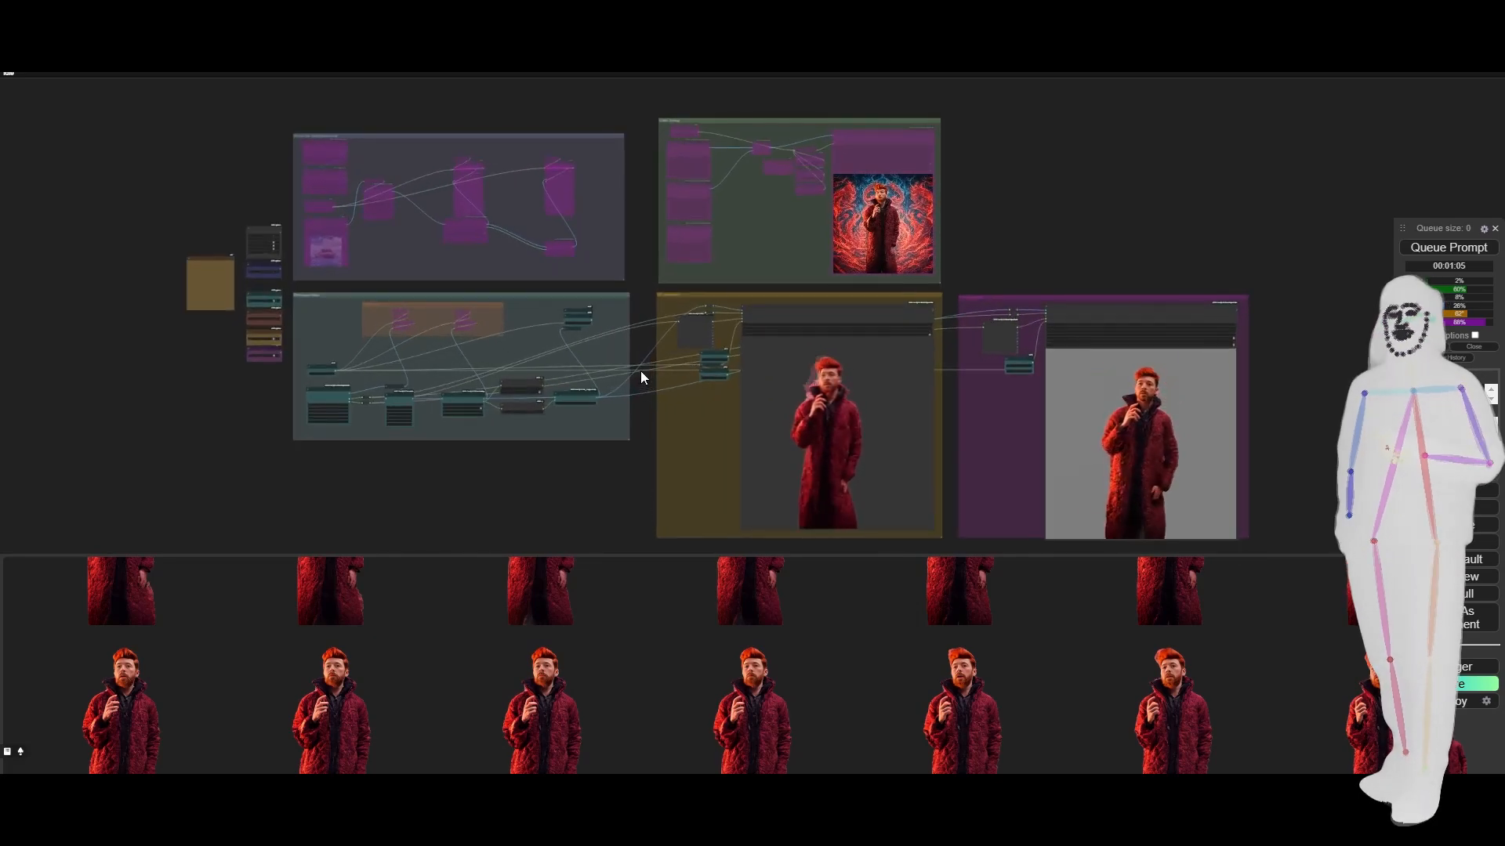
drag(622, 485, 619, 467)
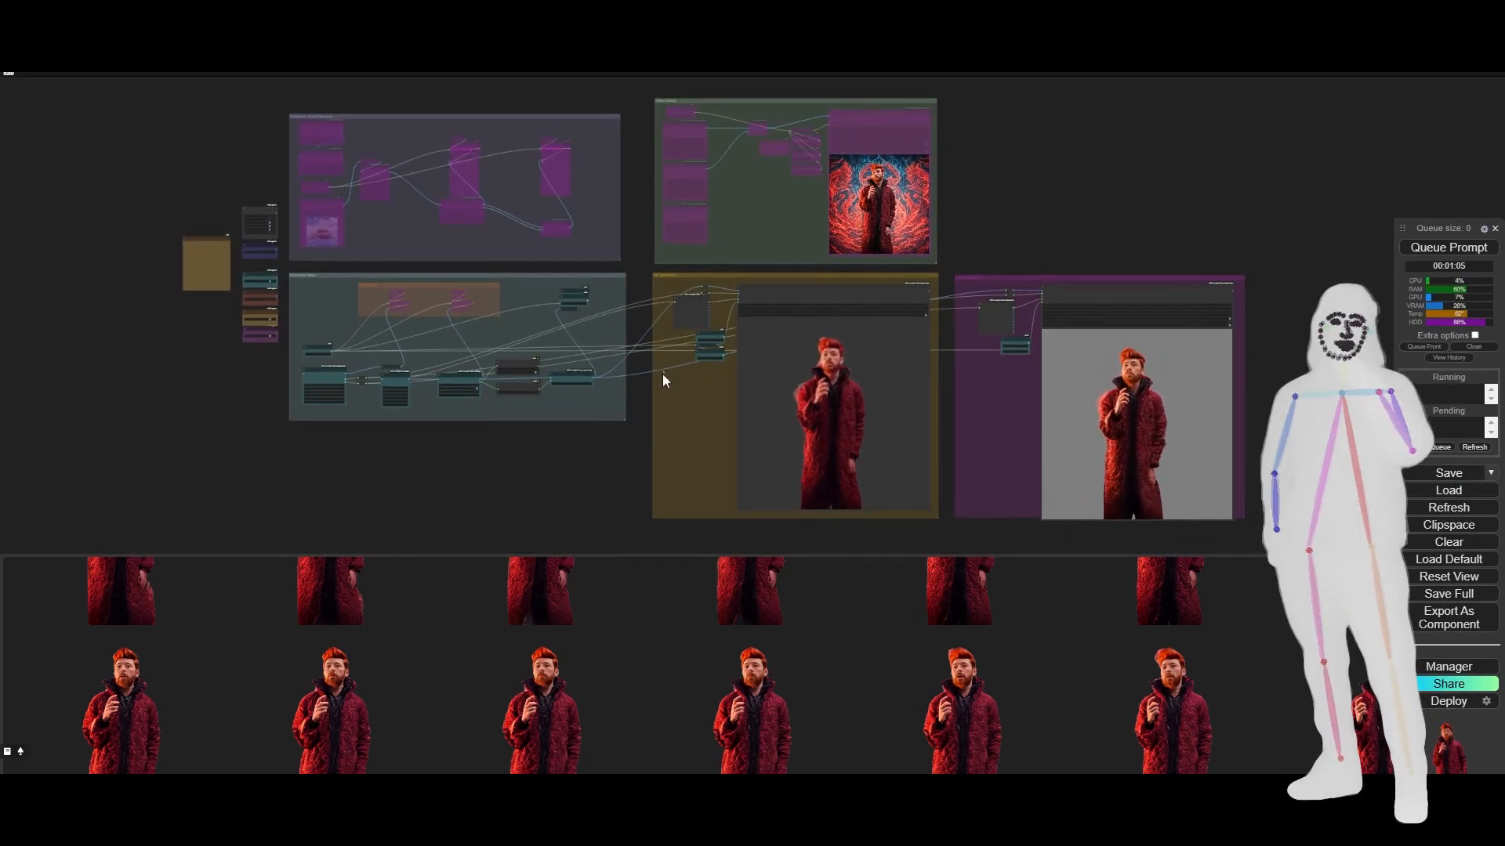
Examine the MimicMotion chain again, from the target image and Load Video nodes to the pose skeleton preview
scroll(638, 338, up, 1)
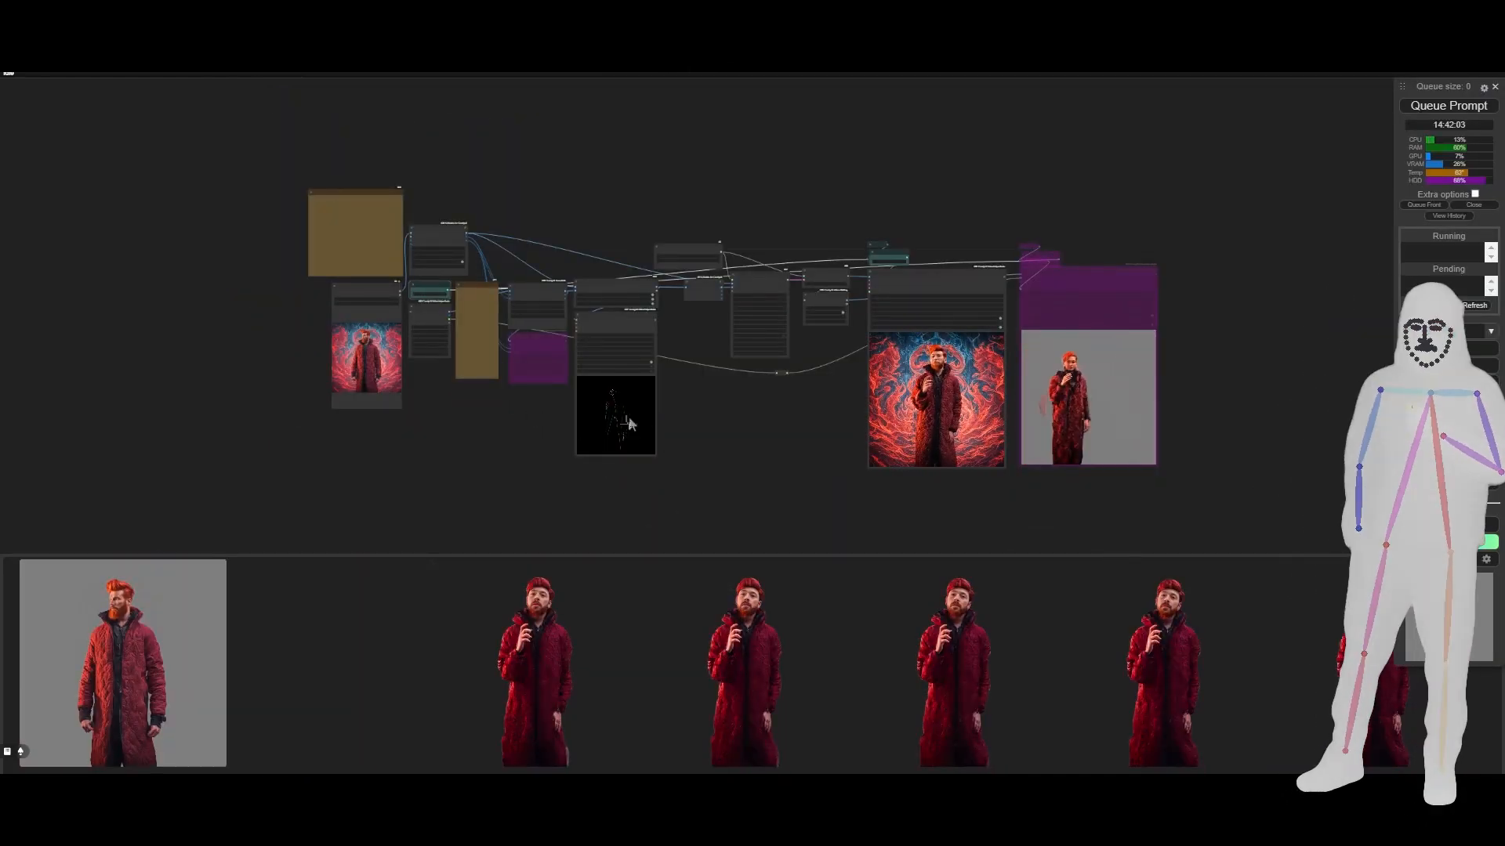
scroll(566, 413, up, 5)
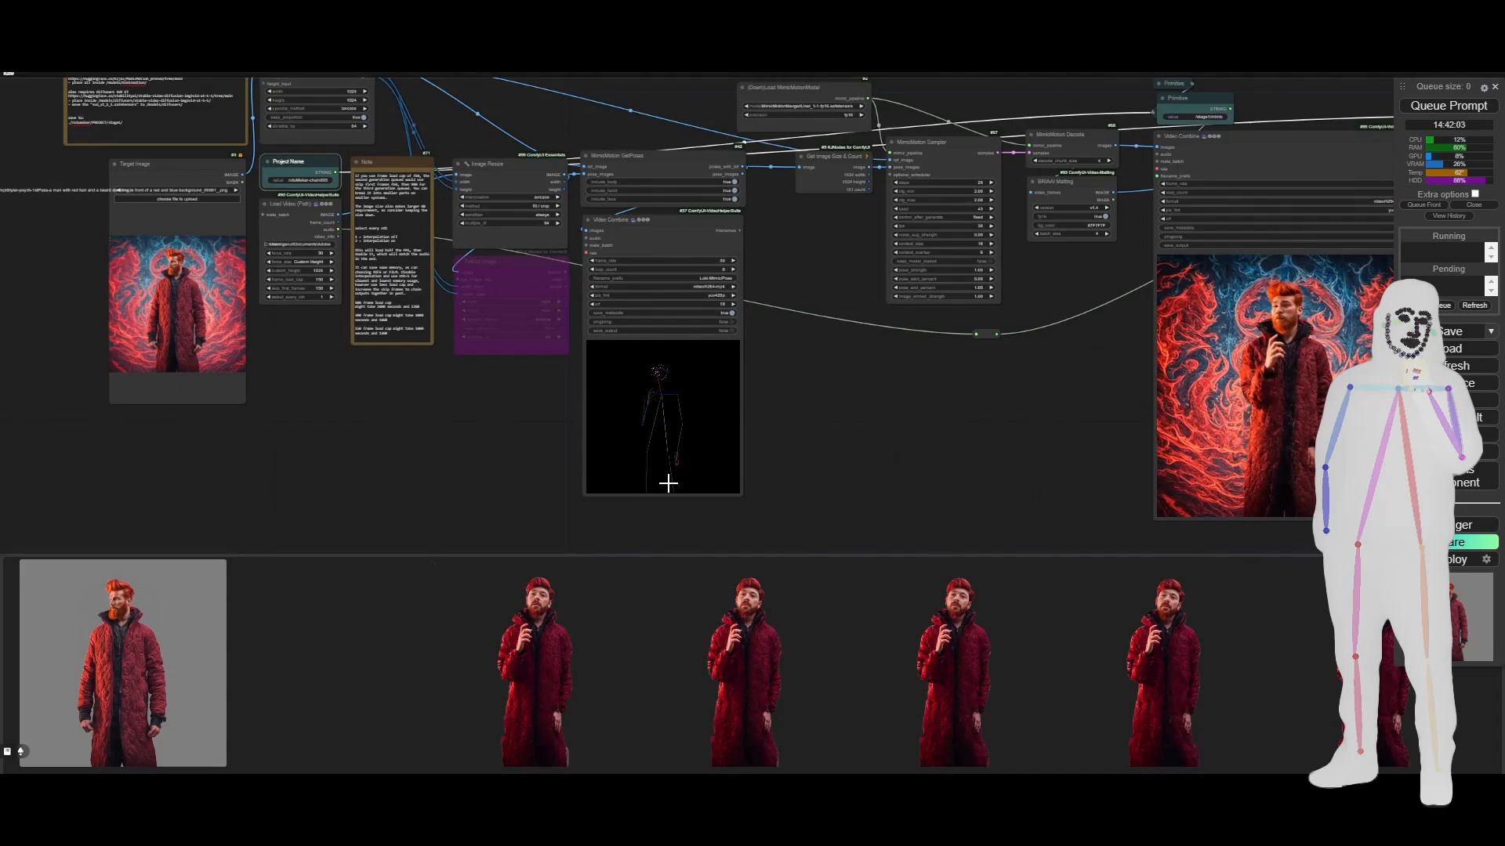
drag(329, 445, 437, 458)
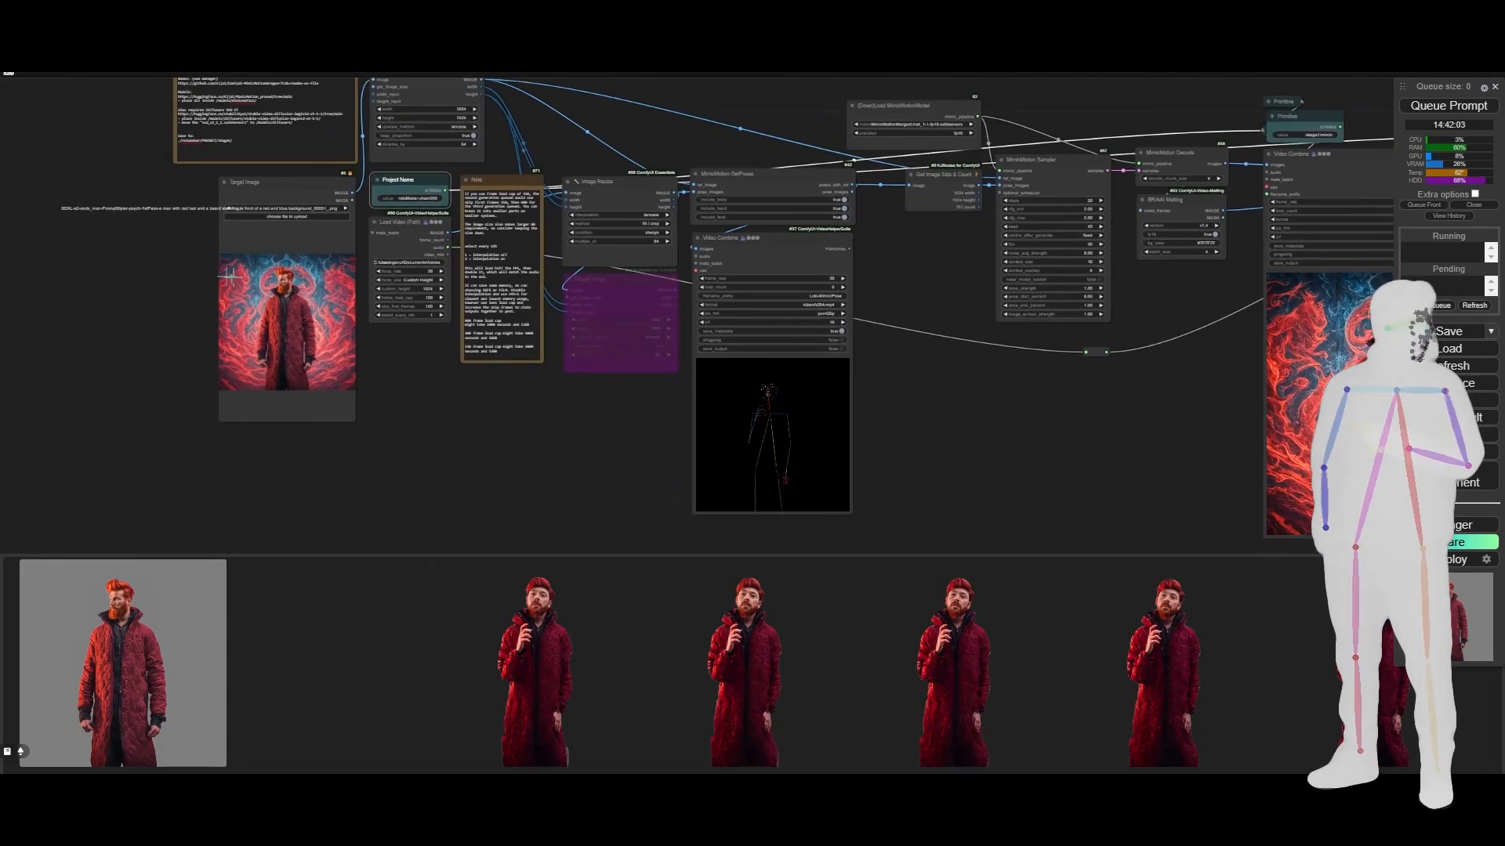
drag(592, 464, 124, 453)
Look over the face swap workflow's groups, including the single image swap, batch swap and upscale groups, and their result previews
drag(636, 452, 591, 426)
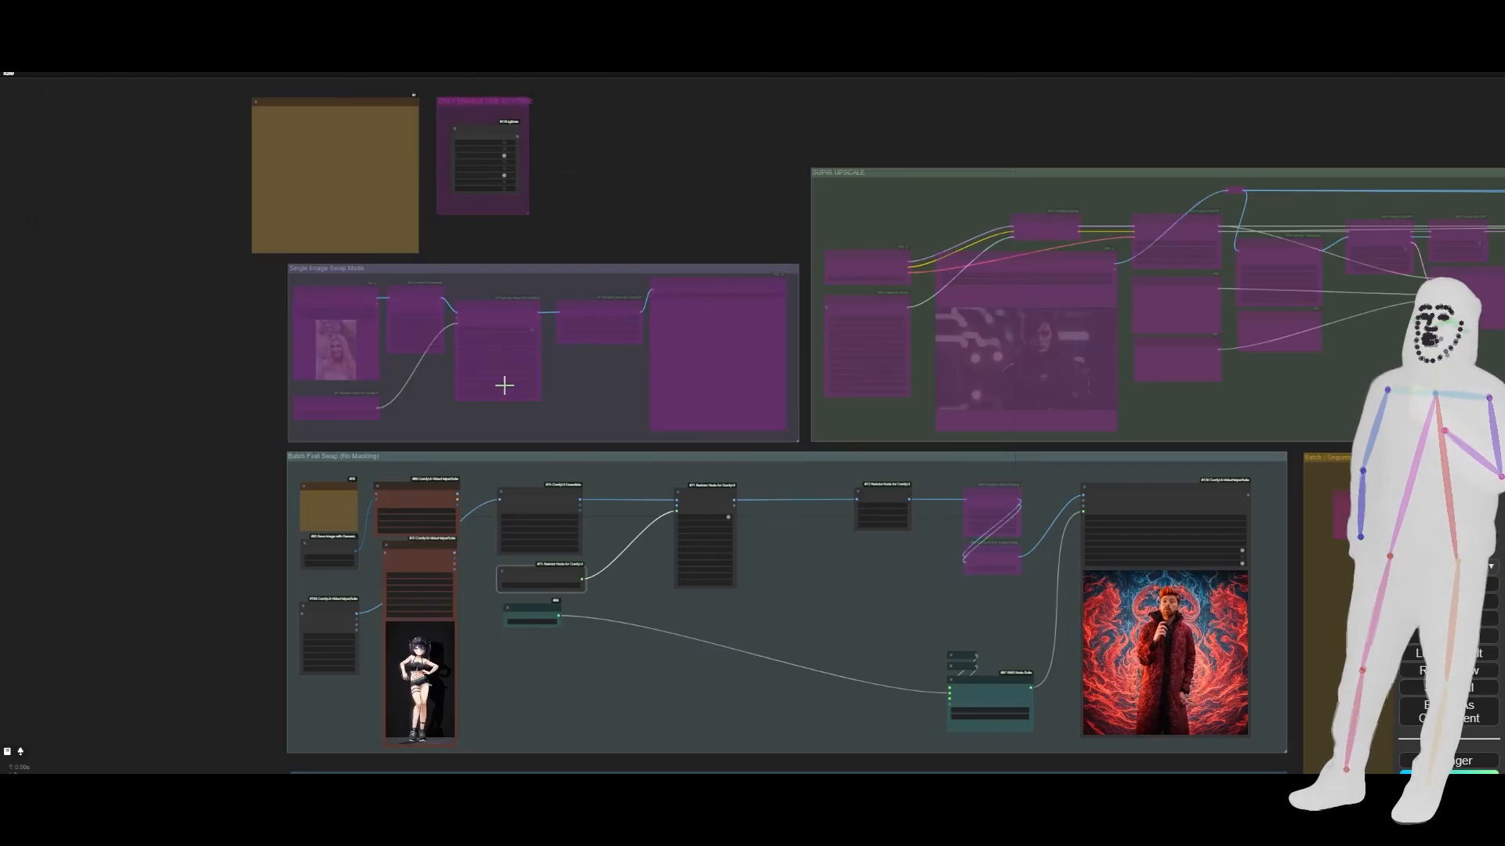
scroll(705, 227, down, 2)
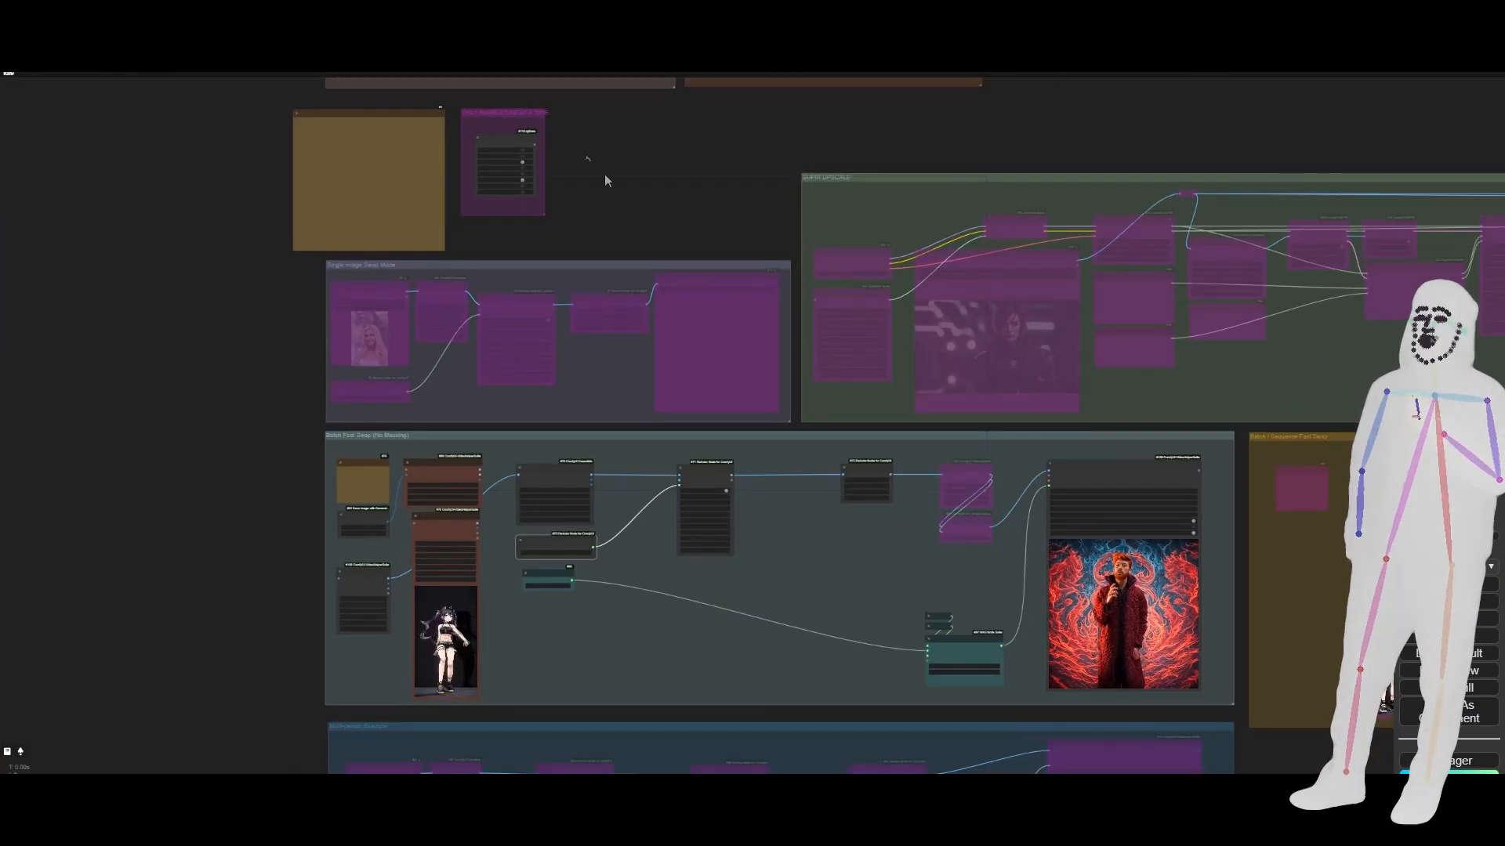
scroll(659, 207, down, 3)
drag(701, 330, 646, 172)
drag(1149, 624, 941, 633)
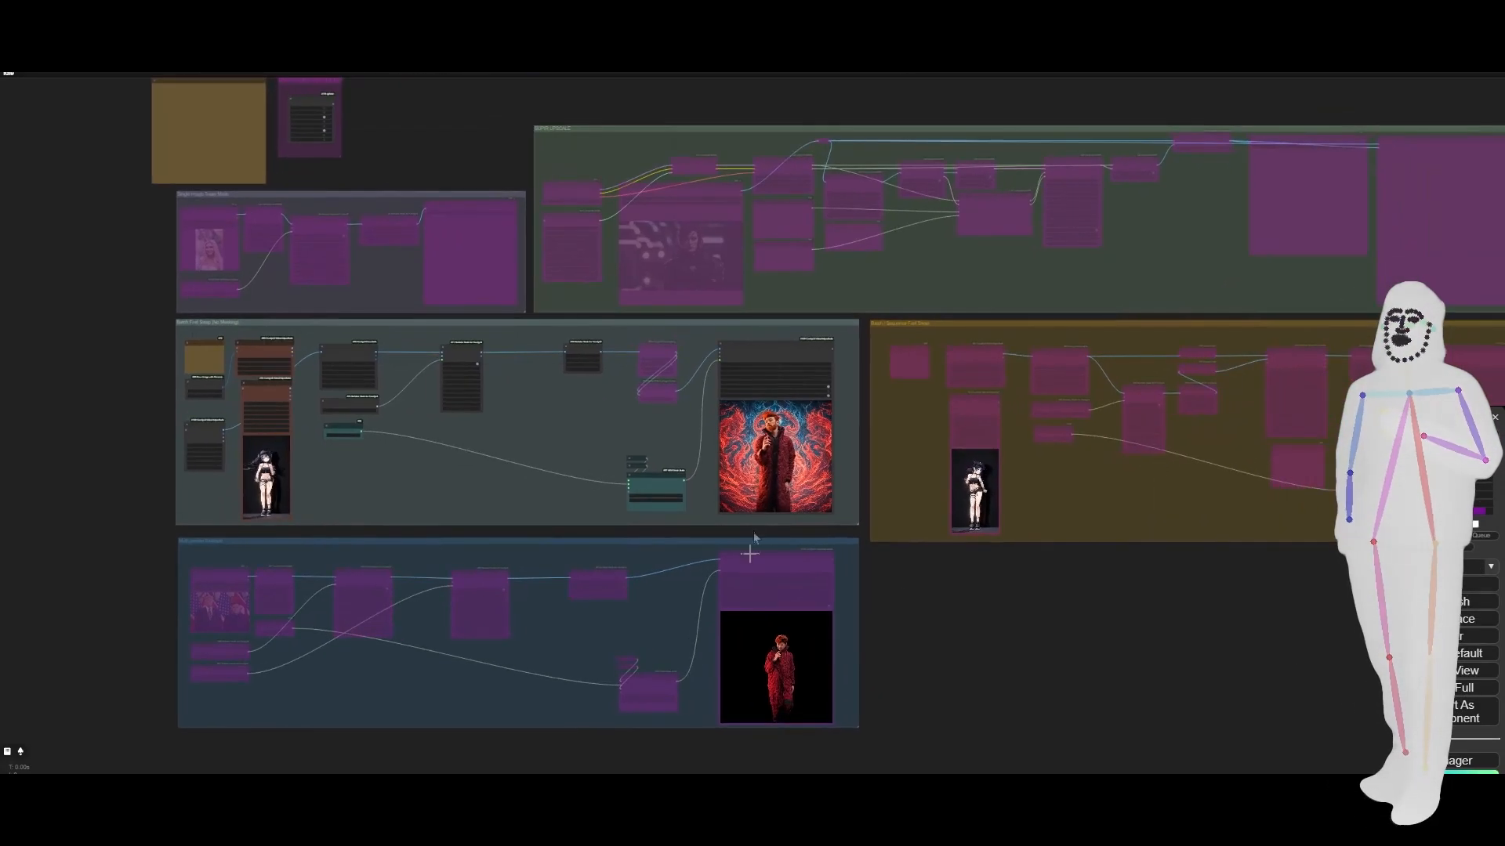
scroll(784, 470, up, 7)
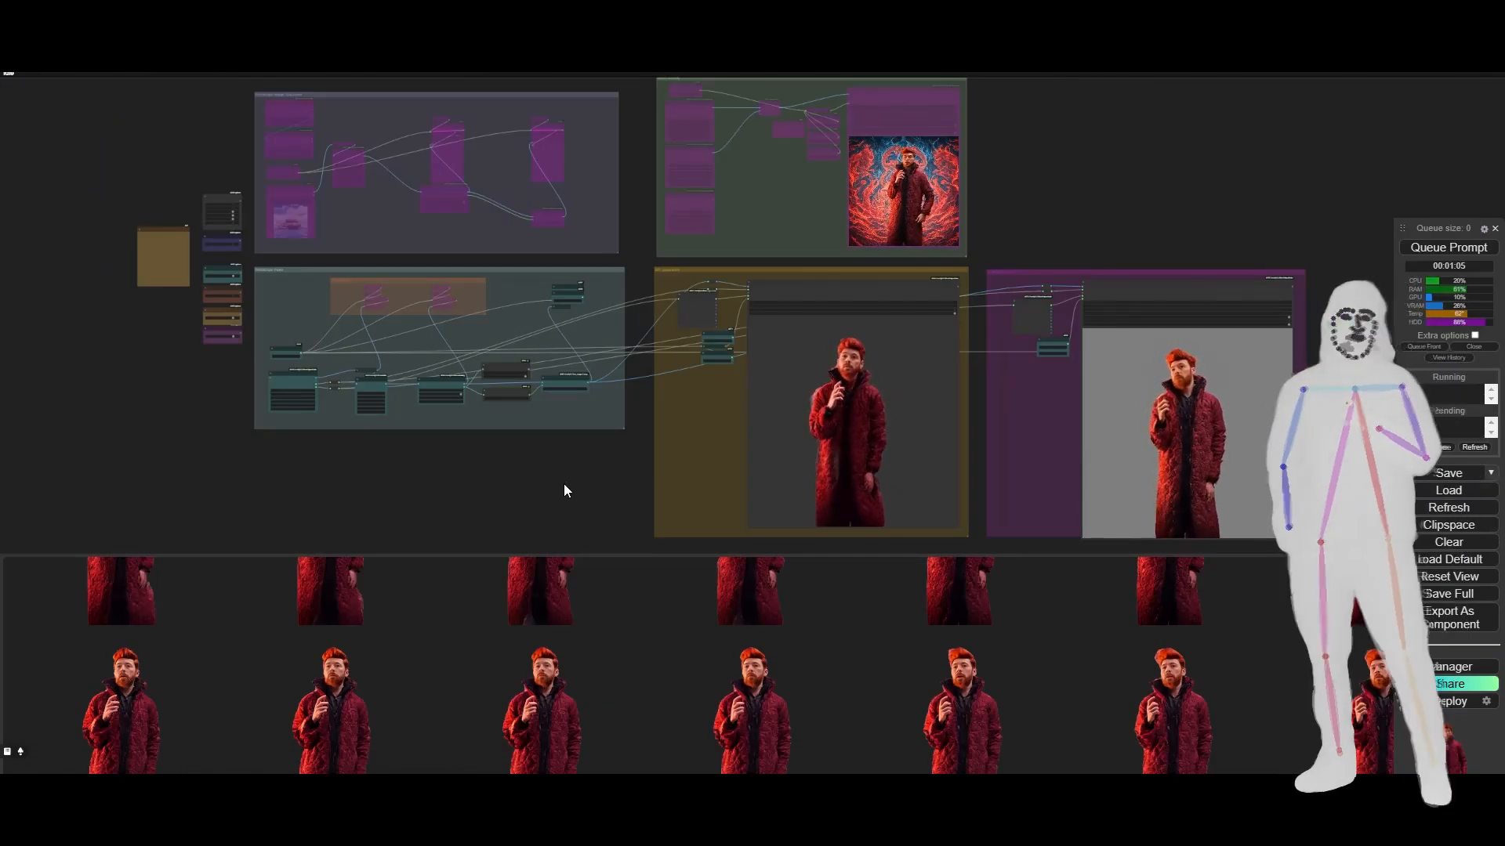
View the entire roto workflow and compare the red-coated man's video previews in the yellow and purple groups
drag(563, 482, 439, 483)
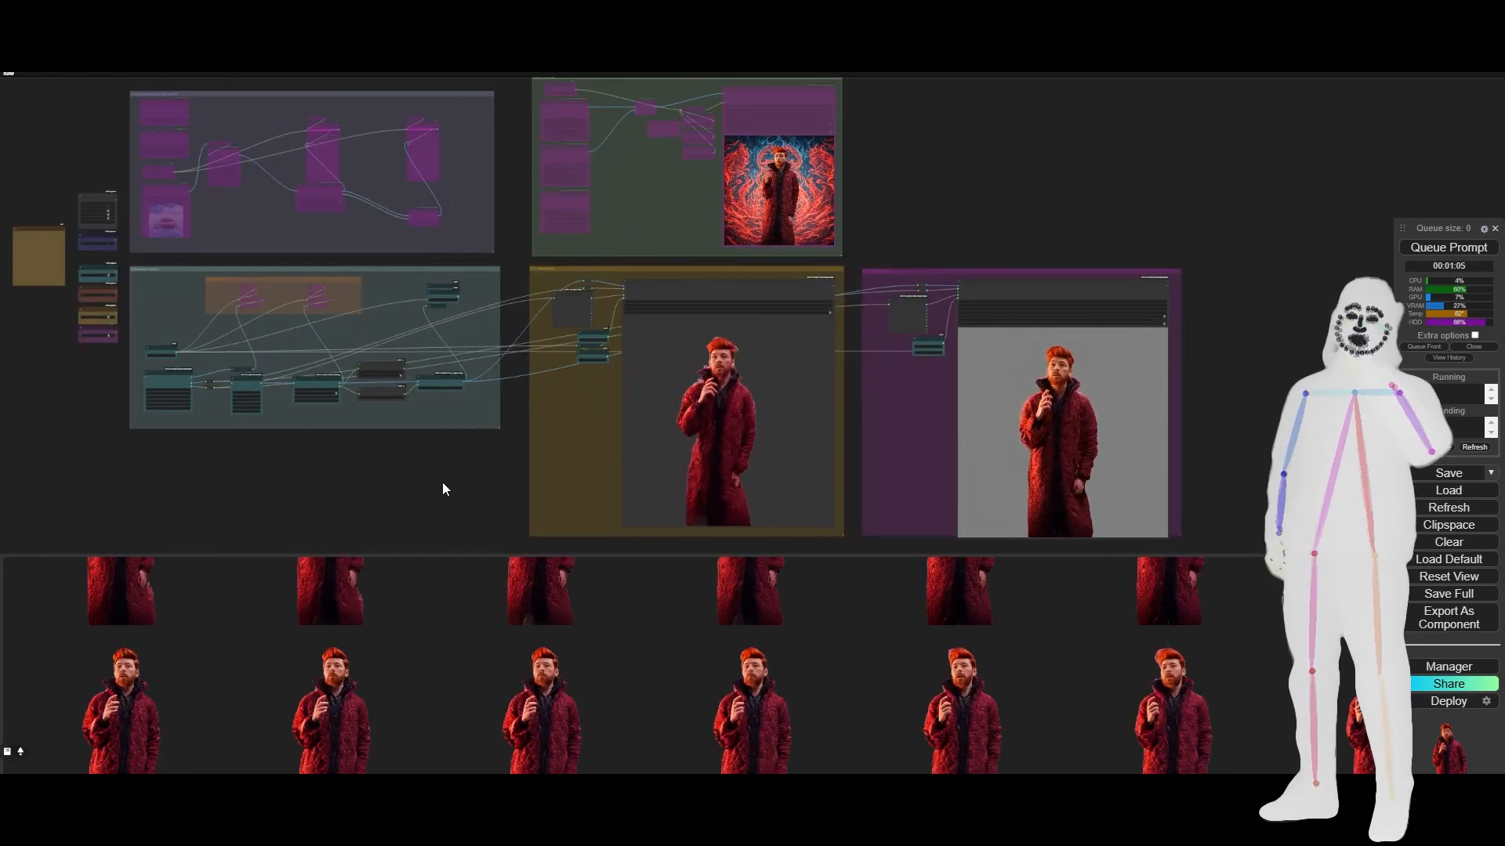
drag(371, 468, 378, 473)
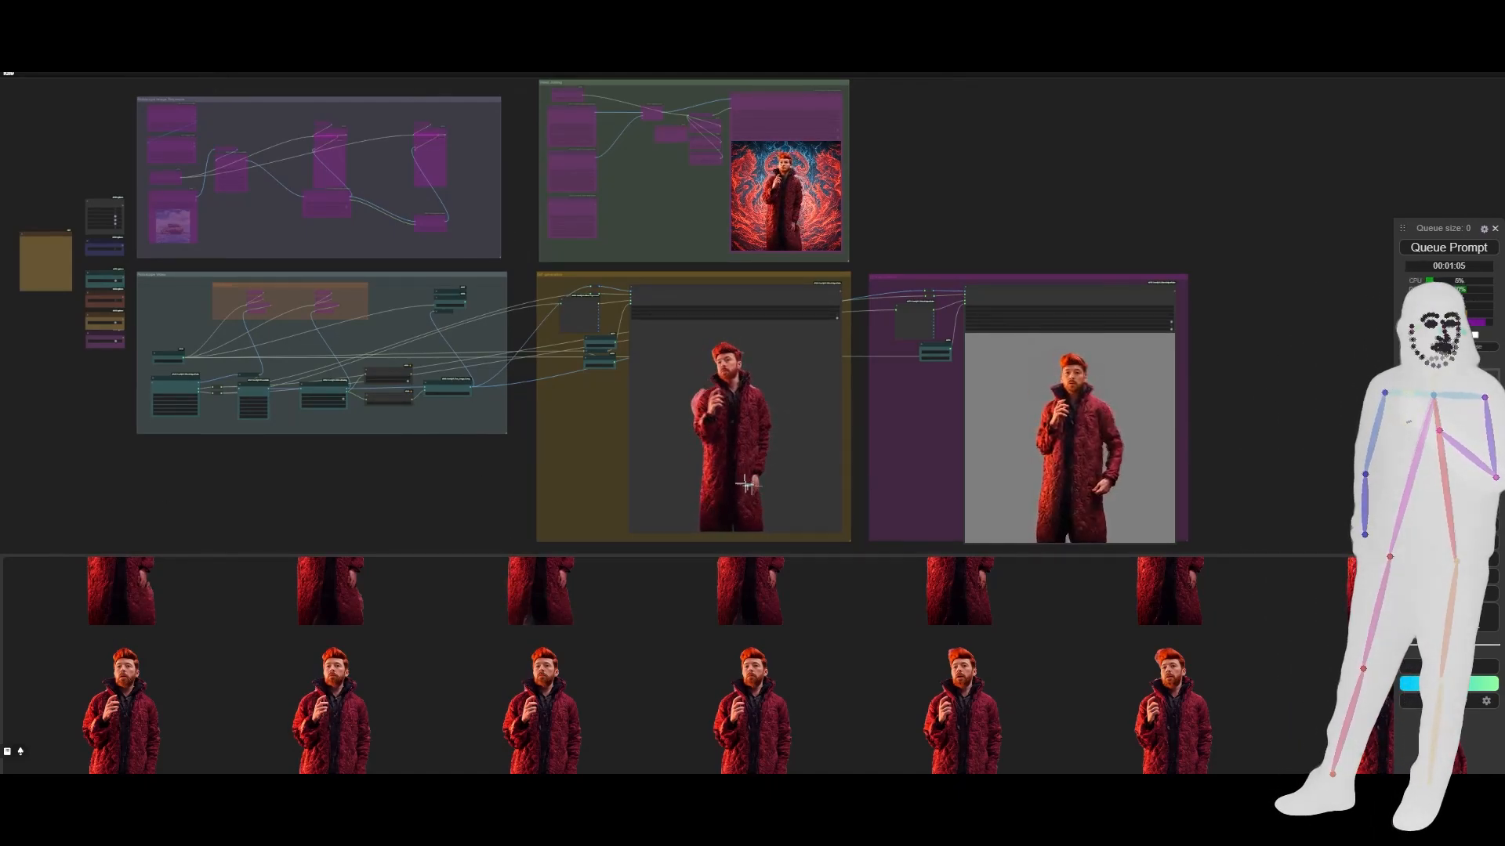
scroll(1271, 362, down, 2)
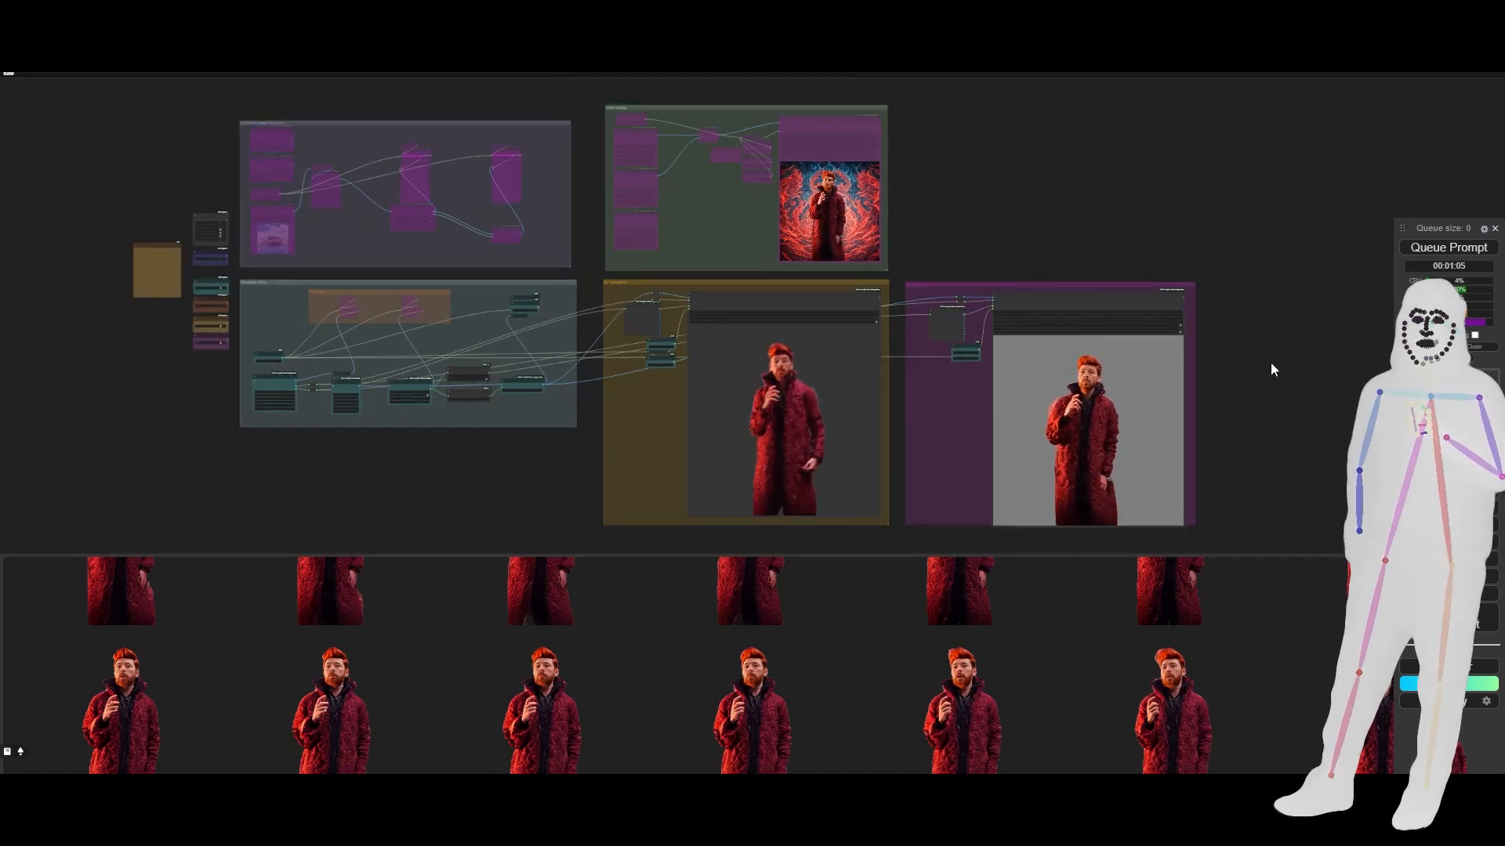
drag(1290, 322, 1243, 328)
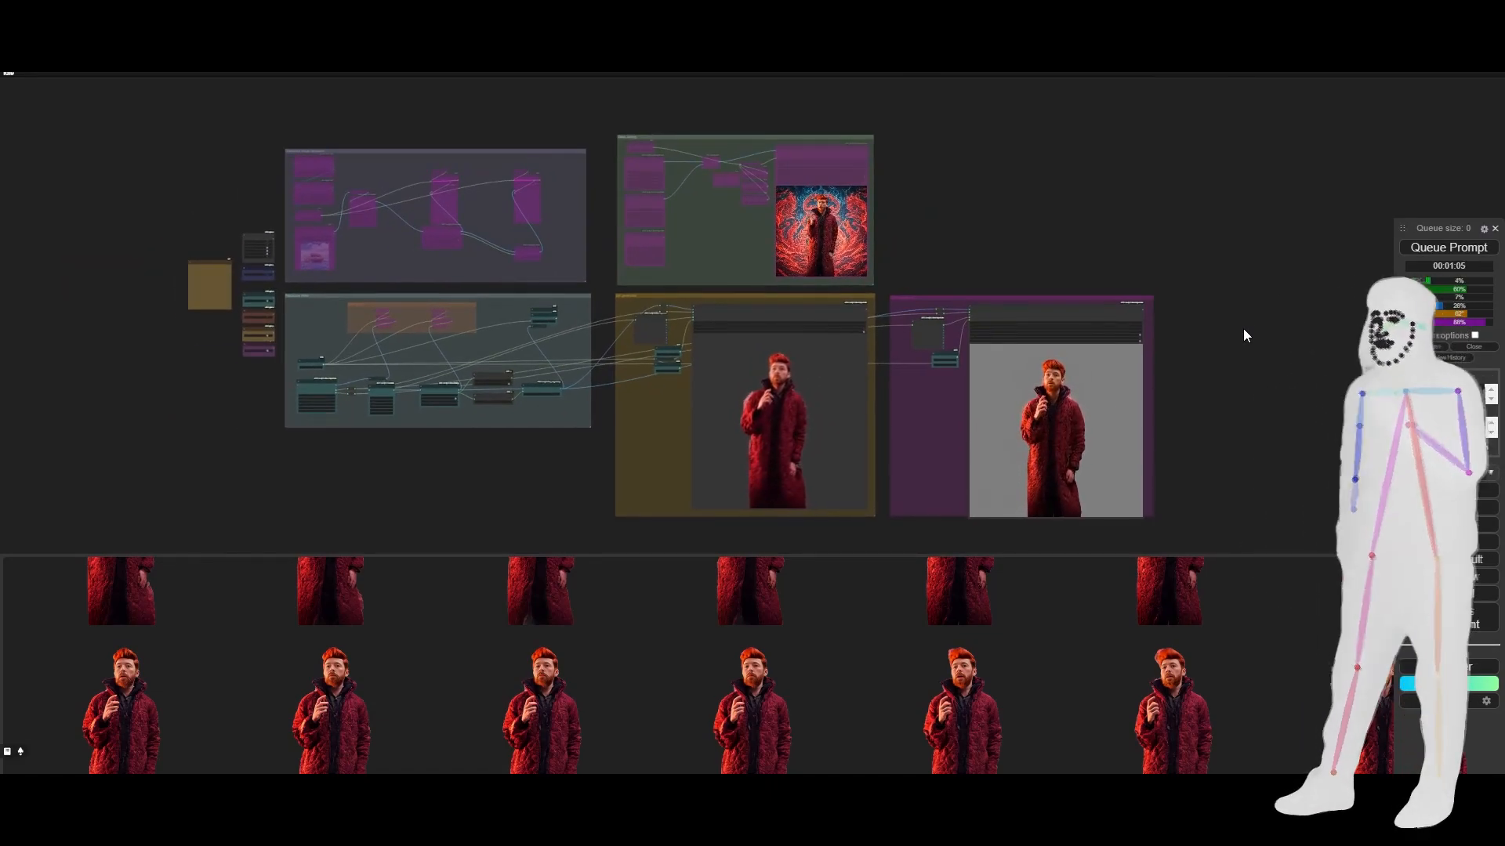